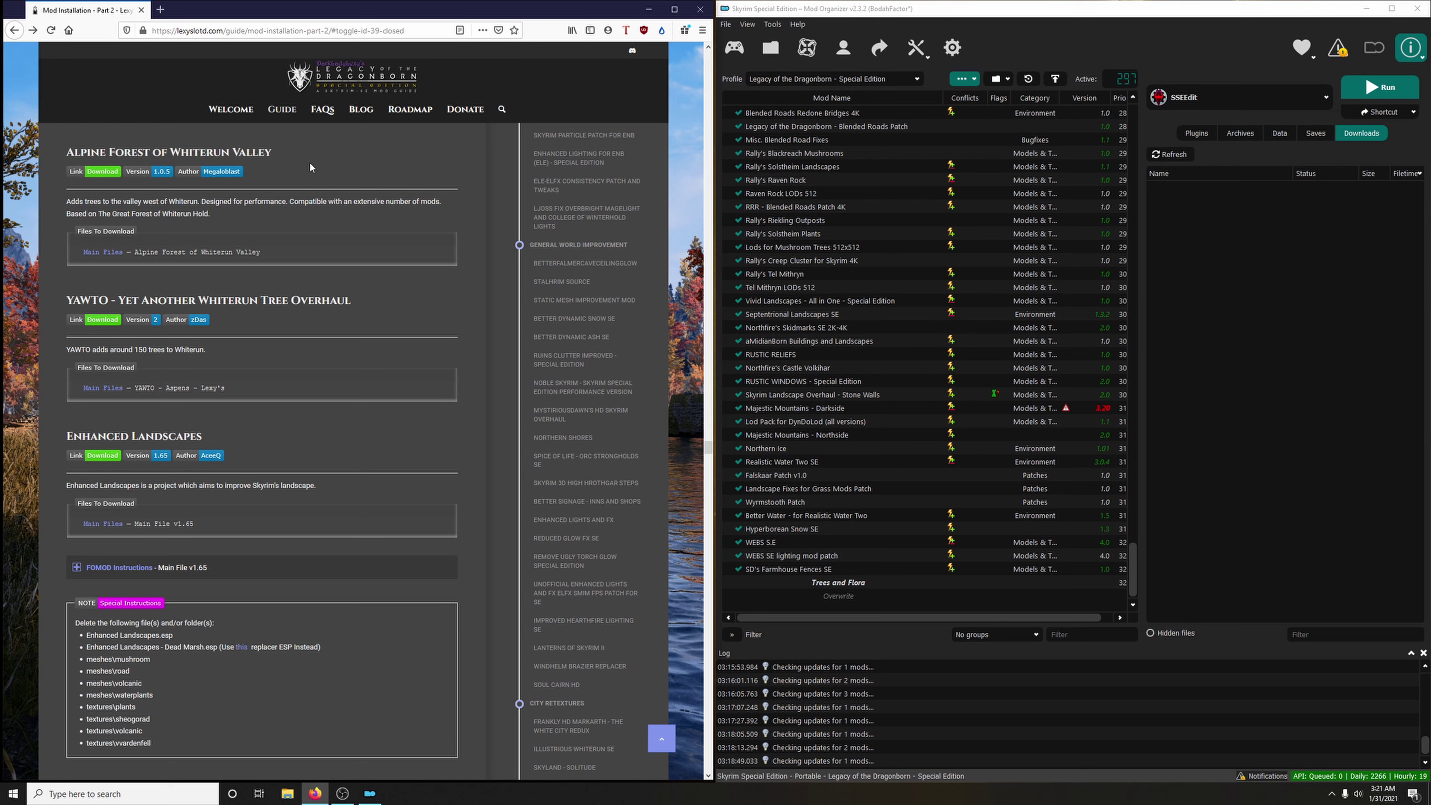
Download the Alpine Forest of Whiterun Valley main file to the mod manager and return to the guide.
left_click(93, 174)
left_click(144, 402)
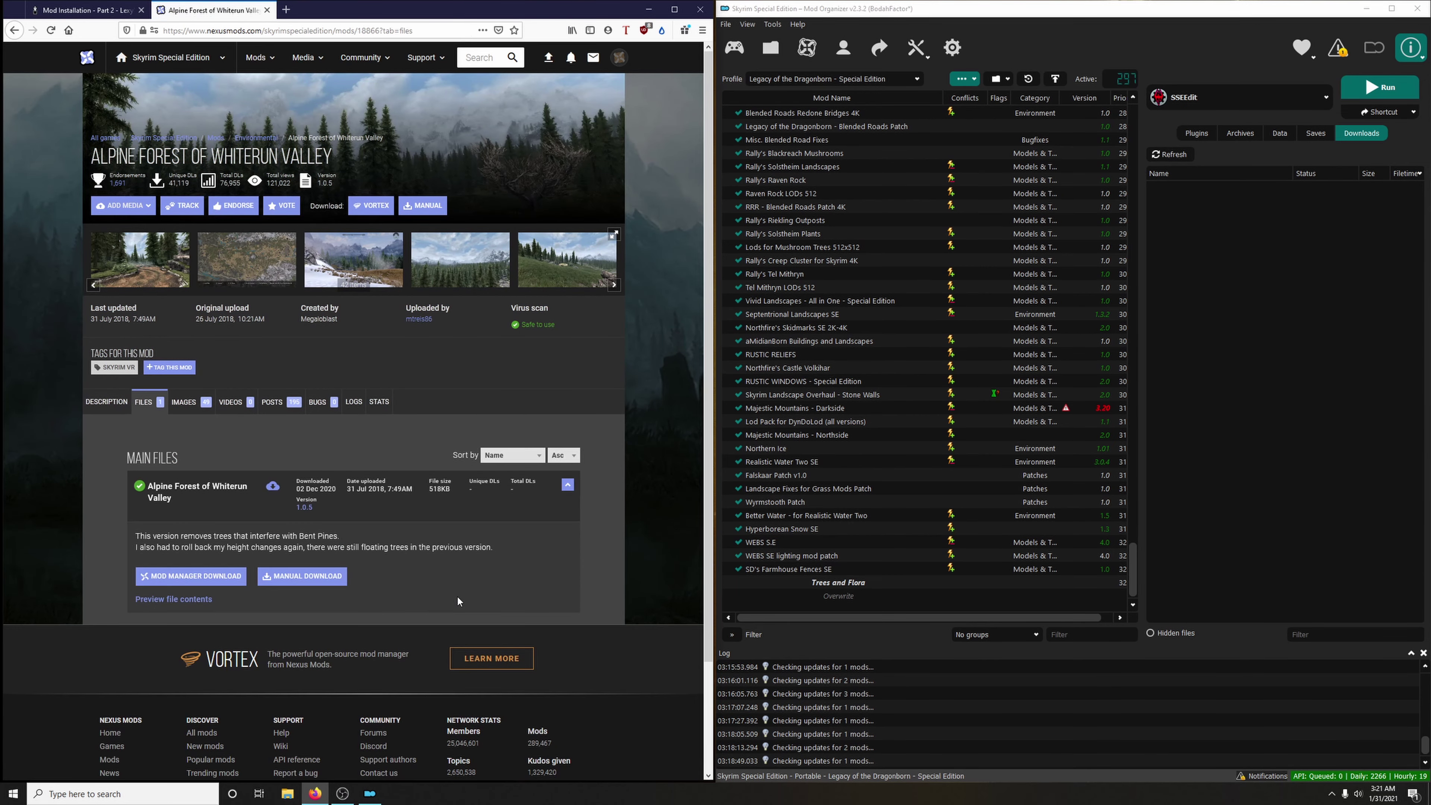
left_click(191, 576)
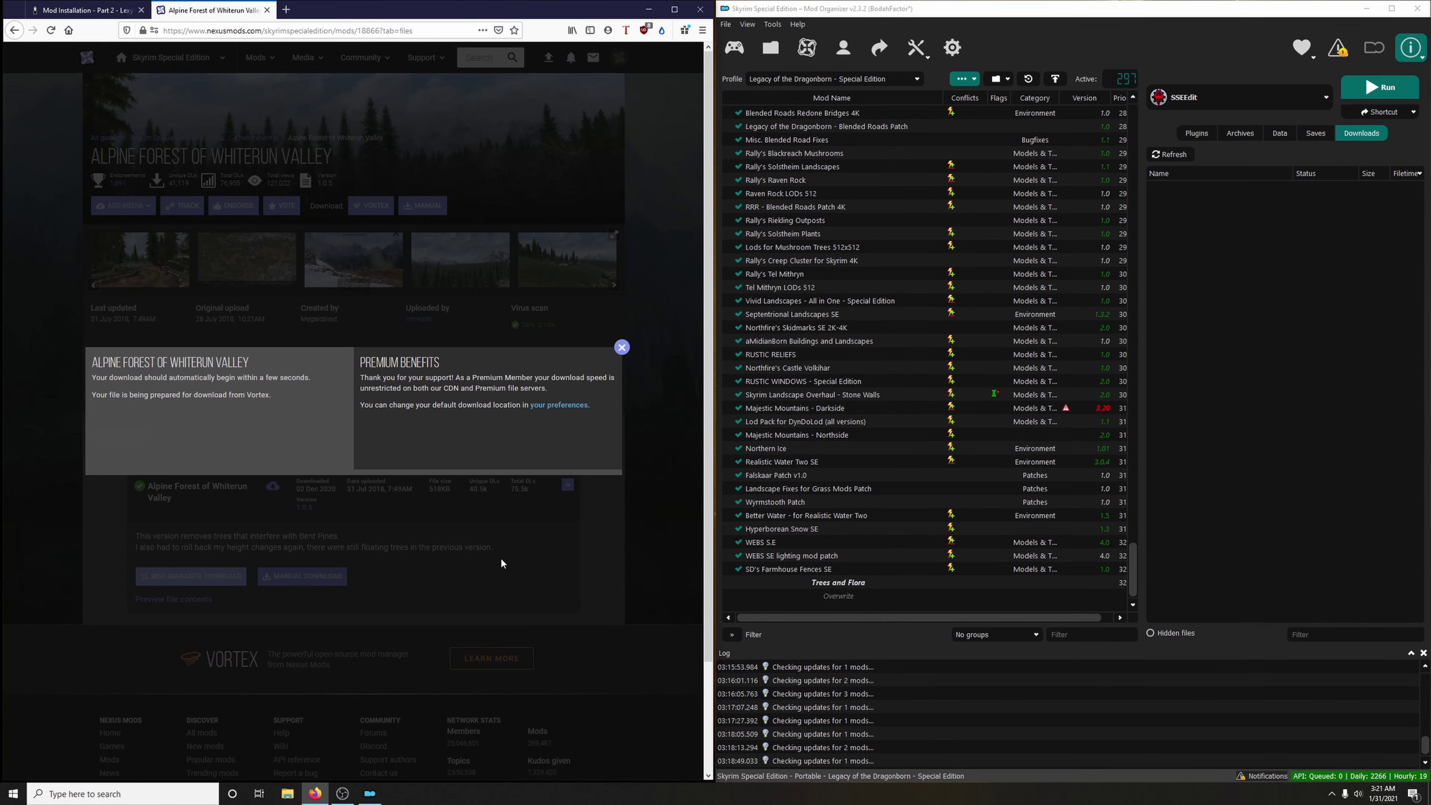
left_click(267, 10)
Install the downloaded Alpine Forest of Whiterun Valley archive under its suggested name and enable the mod.
double_click(1176, 193)
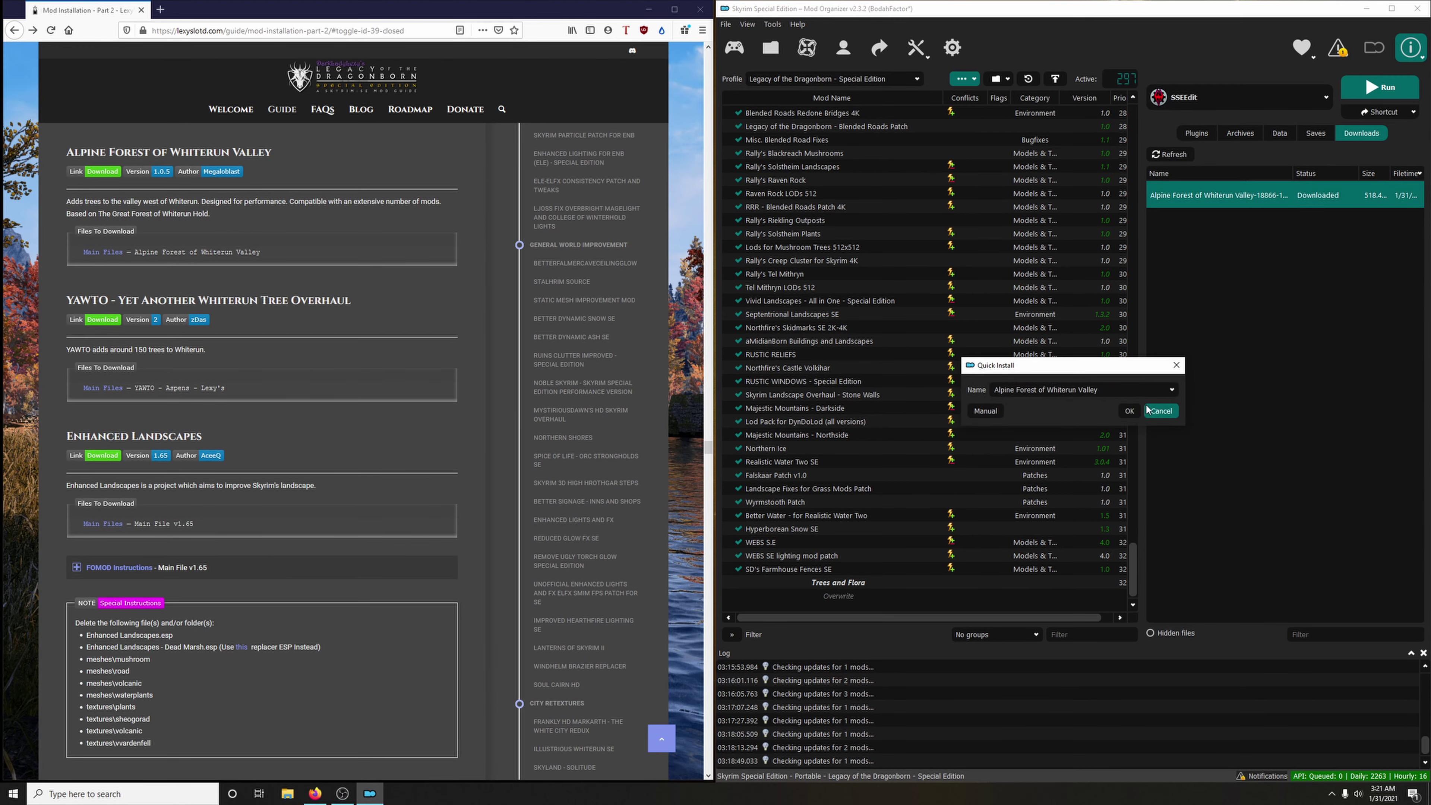
left_click(1162, 411)
scroll(1017, 467, "down", 1)
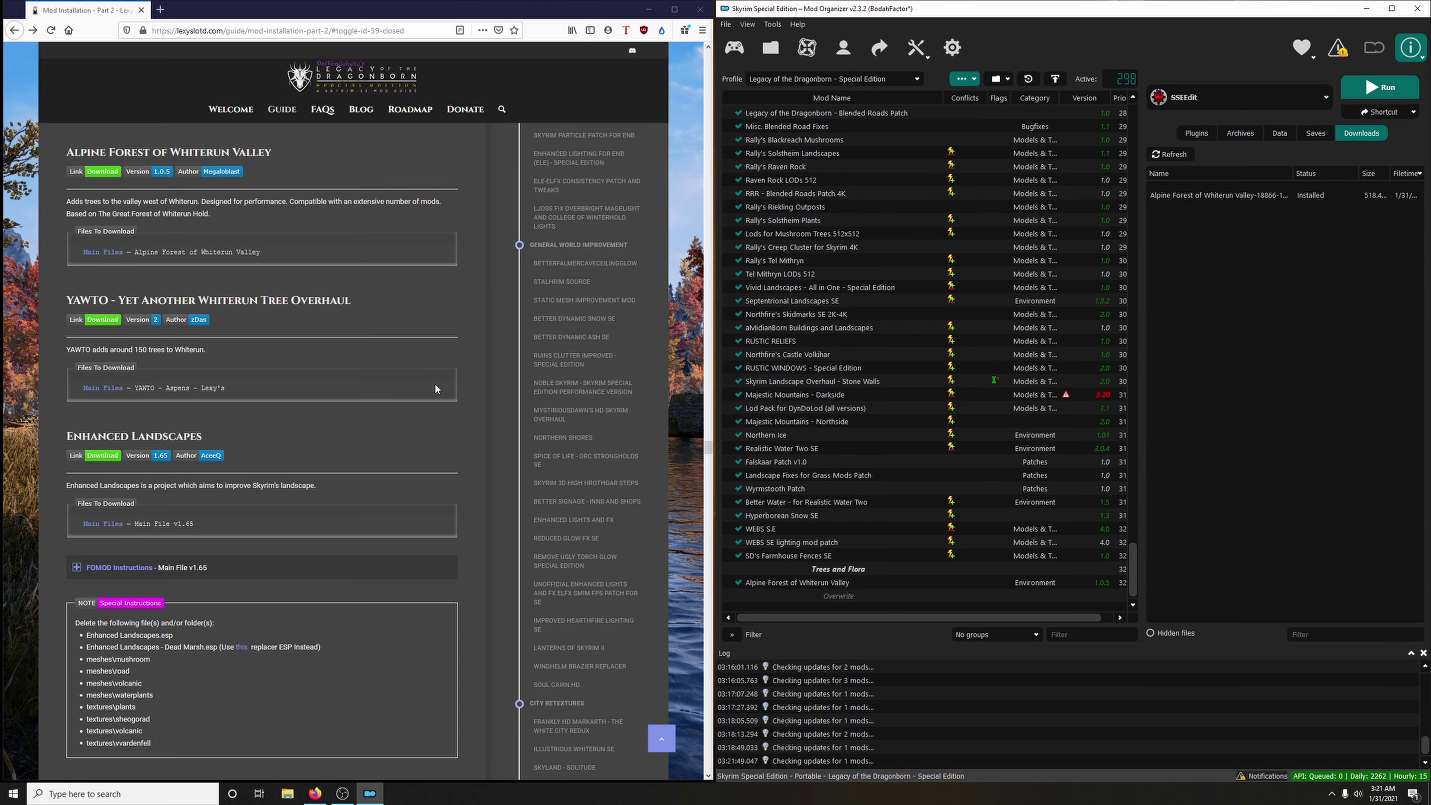
Download the YAWTO - Aspens - Lexy's main file to the mod manager and return to the guide.
left_click(100, 320)
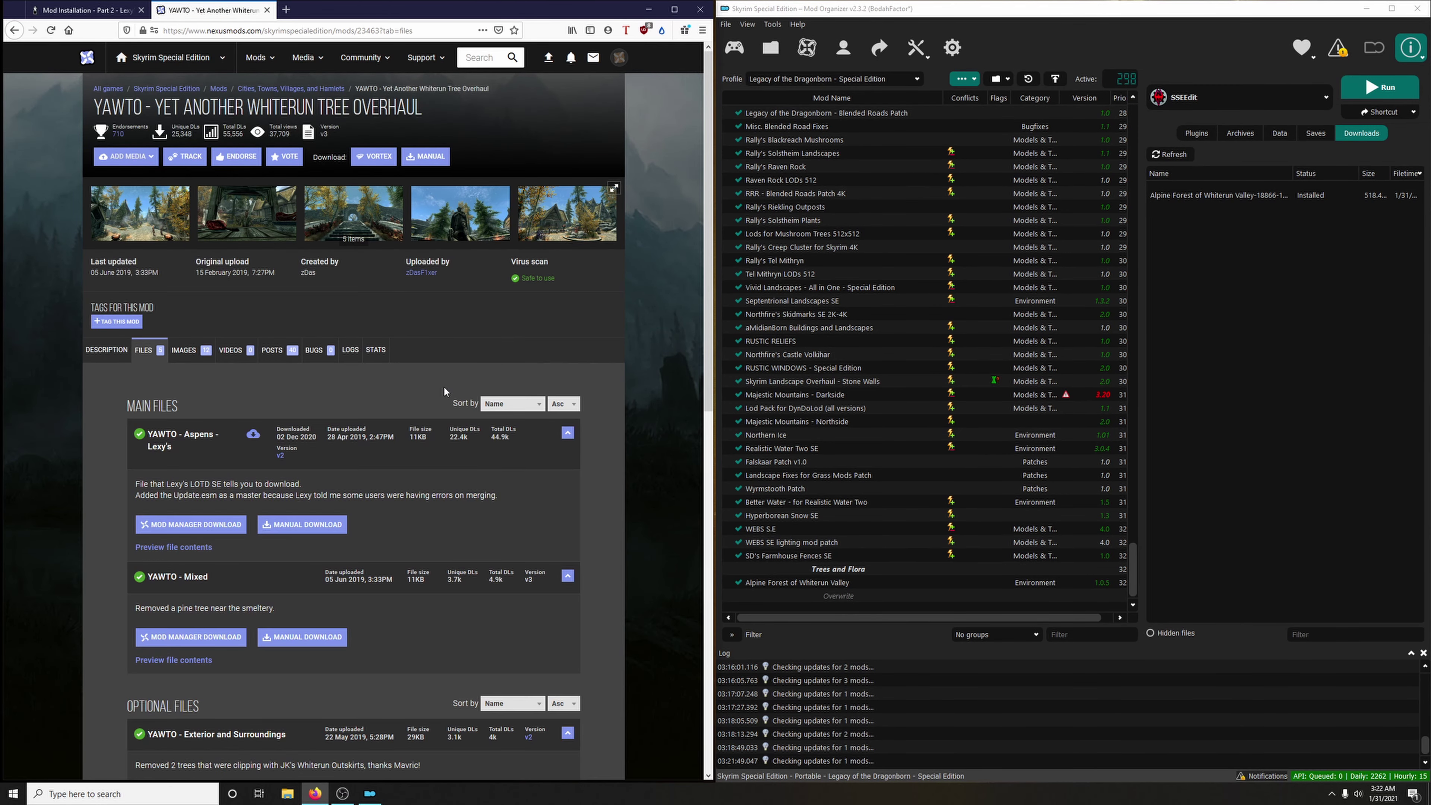
scroll(441, 384, "down", 2)
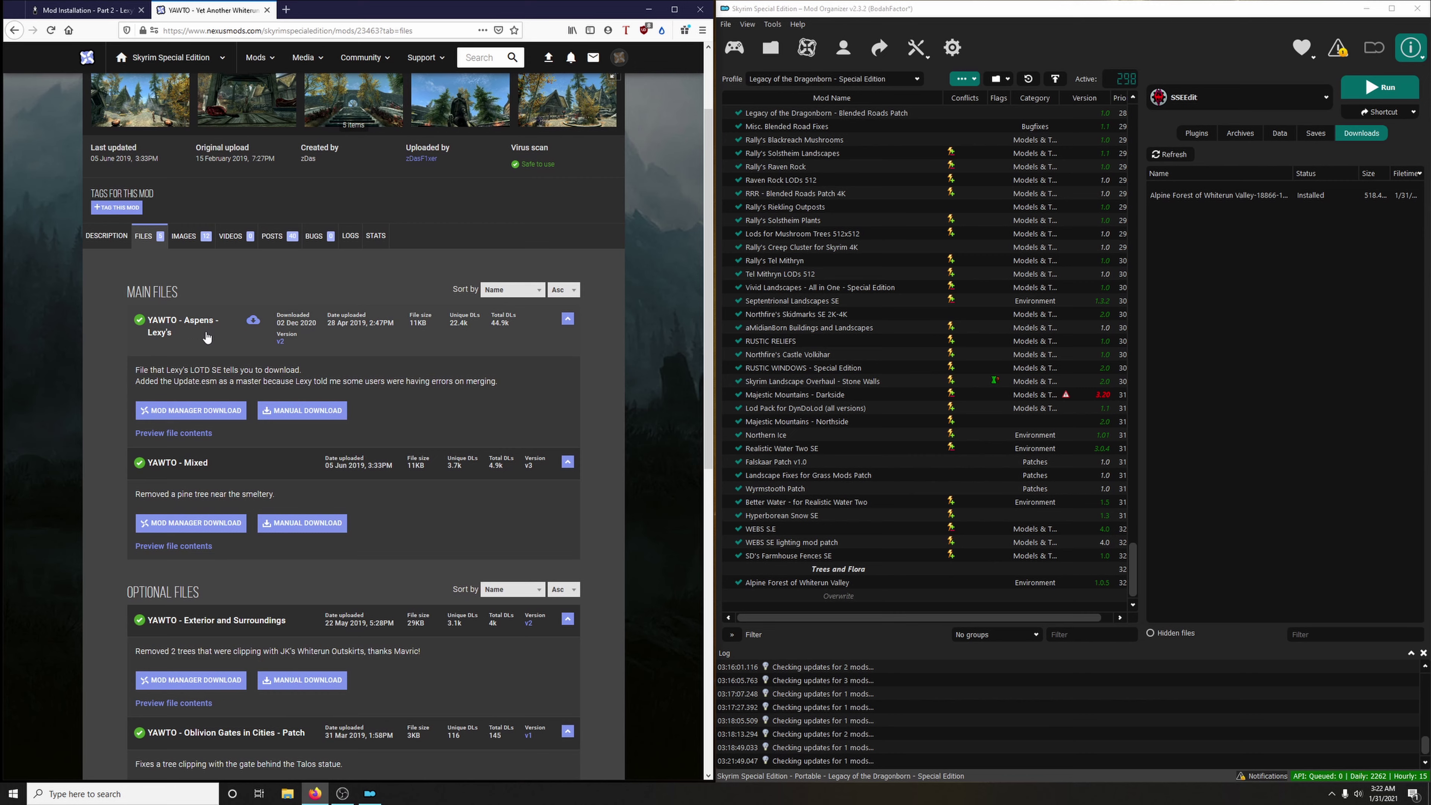
left_click(192, 412)
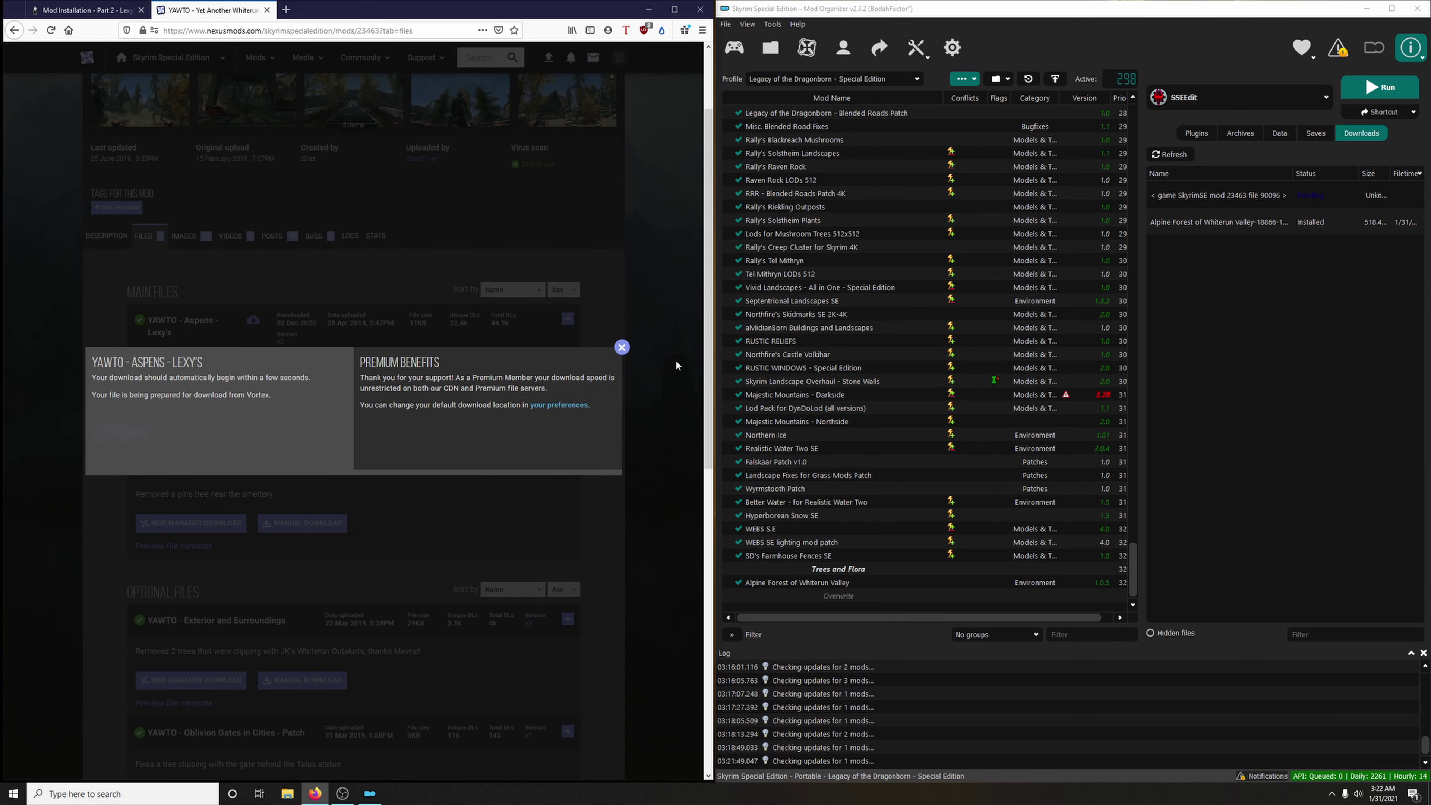
left_click(623, 345)
left_click(268, 10)
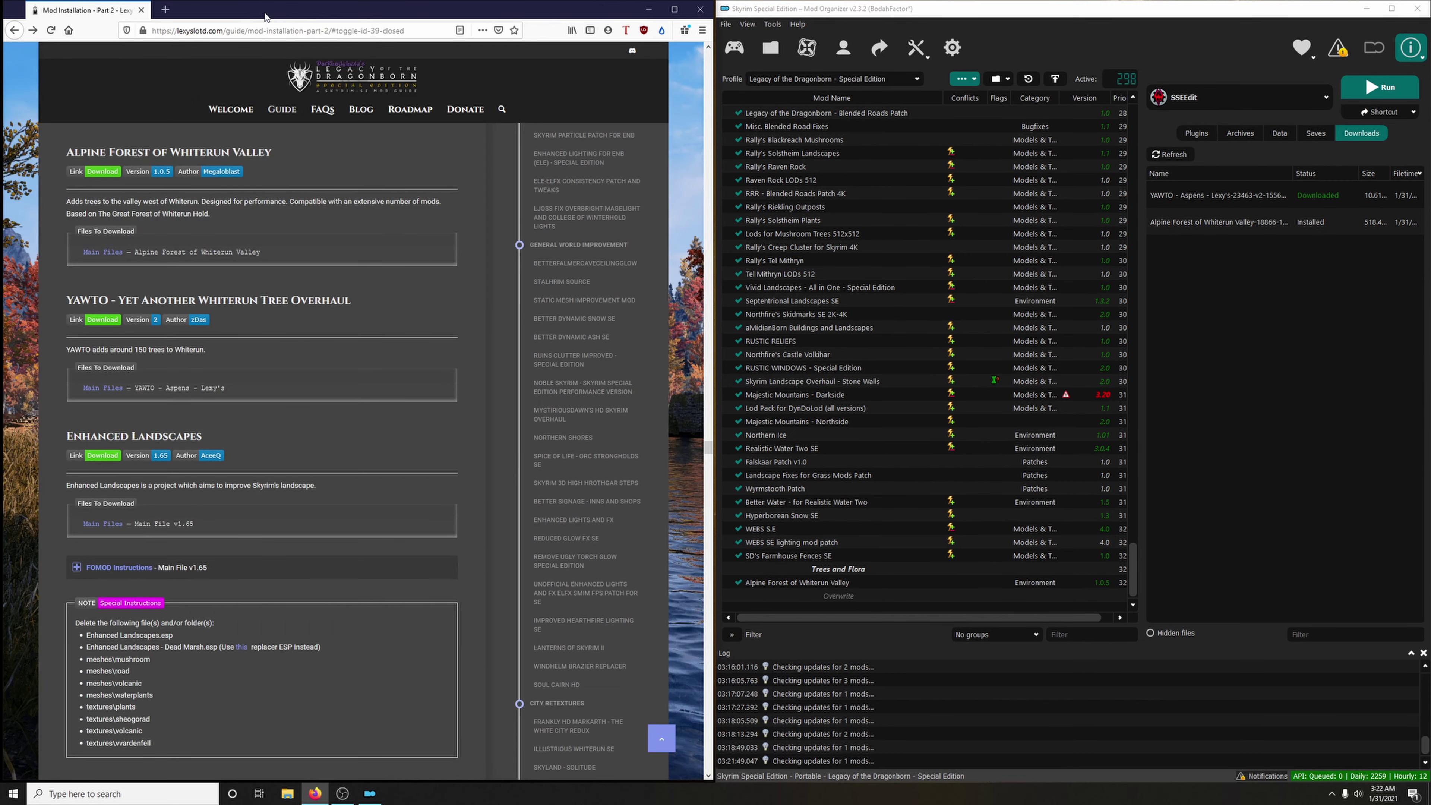
Install the downloaded YAWTO archive as YAWTO - Yet Another Whiterun Tree Overhaul and enable the mod.
double_click(1199, 195)
left_click(1132, 416)
left_click(739, 583)
Download Main File v1.65 of Enhanced Landscapes to the mod manager and return to the guide.
scroll(442, 450, "down", 3)
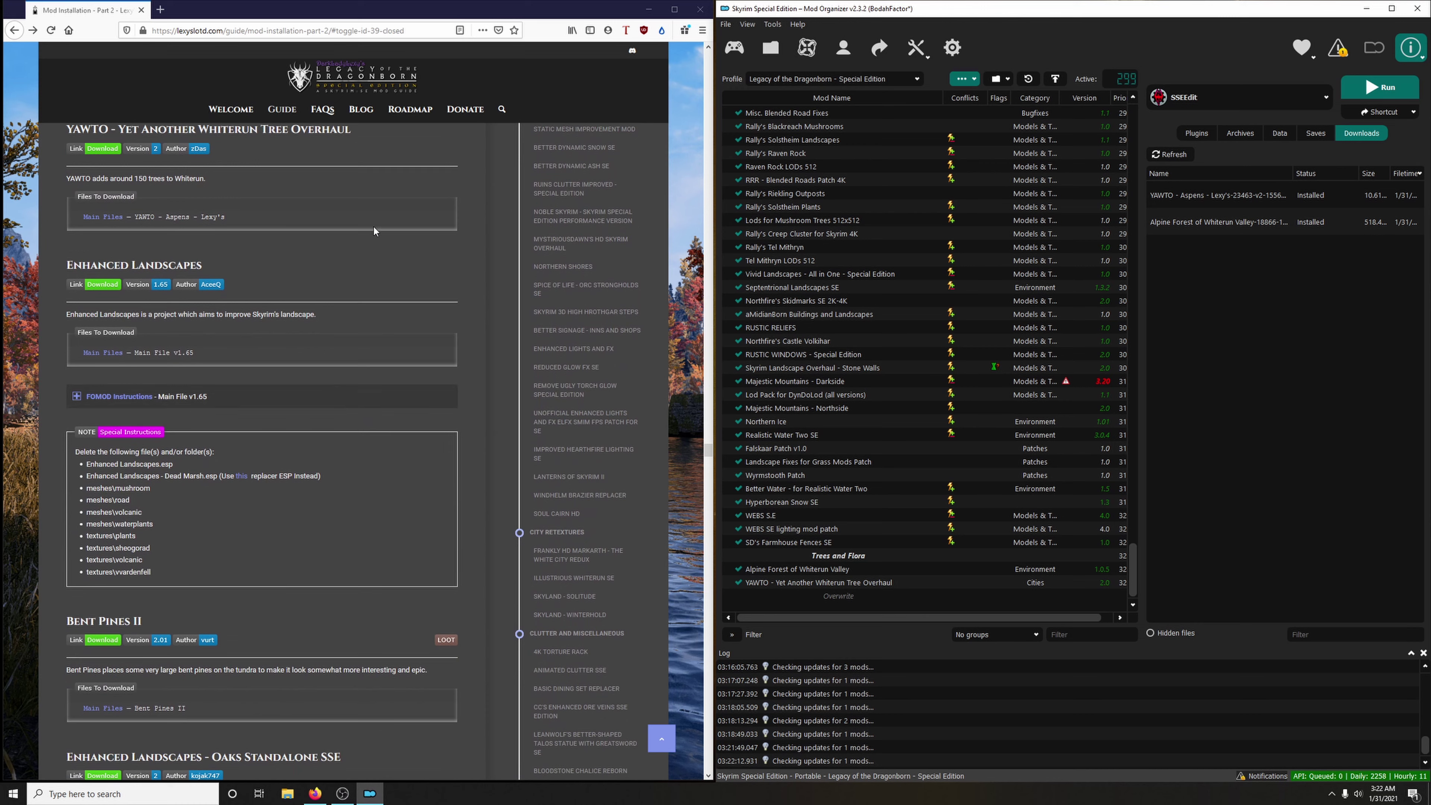
left_click(98, 286)
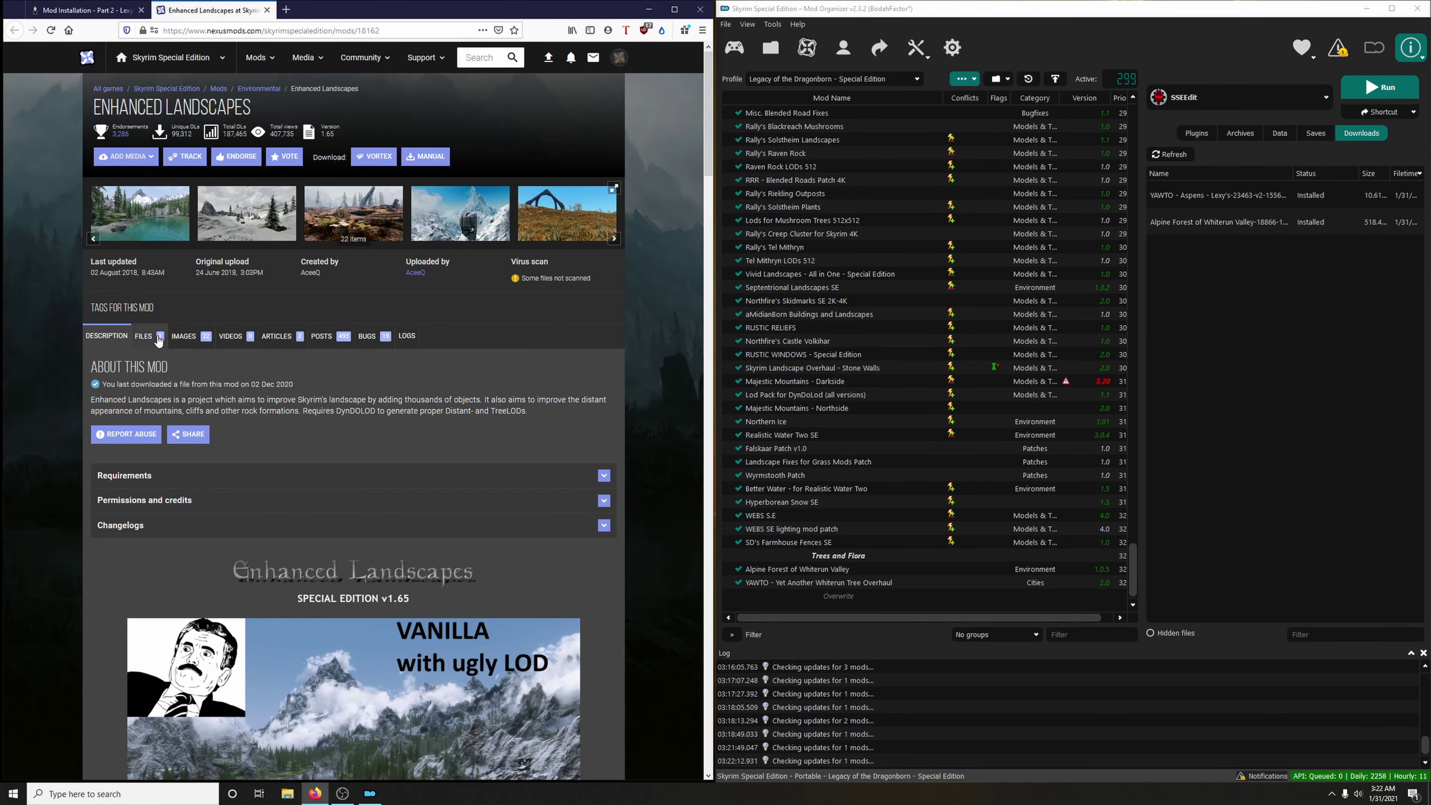
left_click(144, 336)
left_click(222, 482)
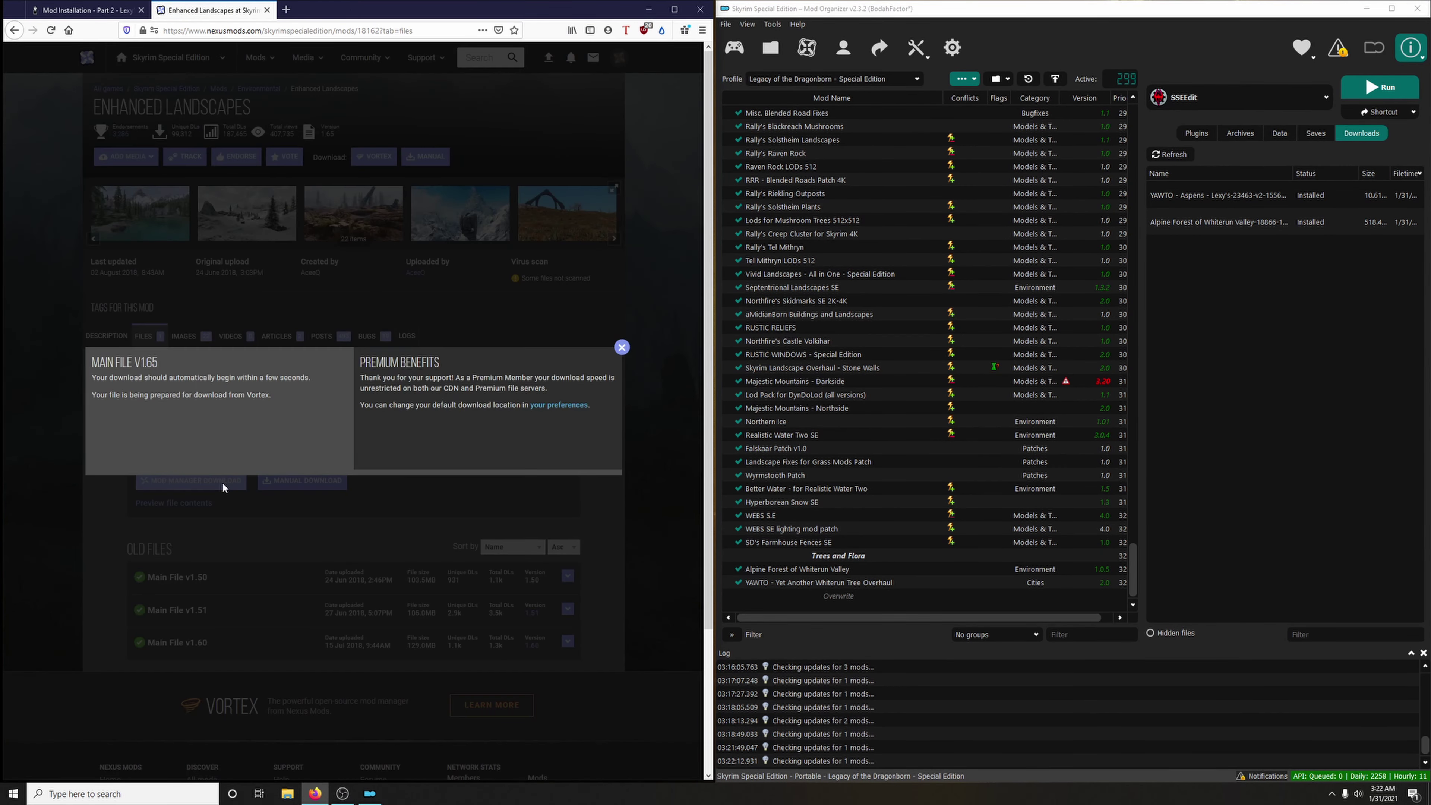
left_click(268, 10)
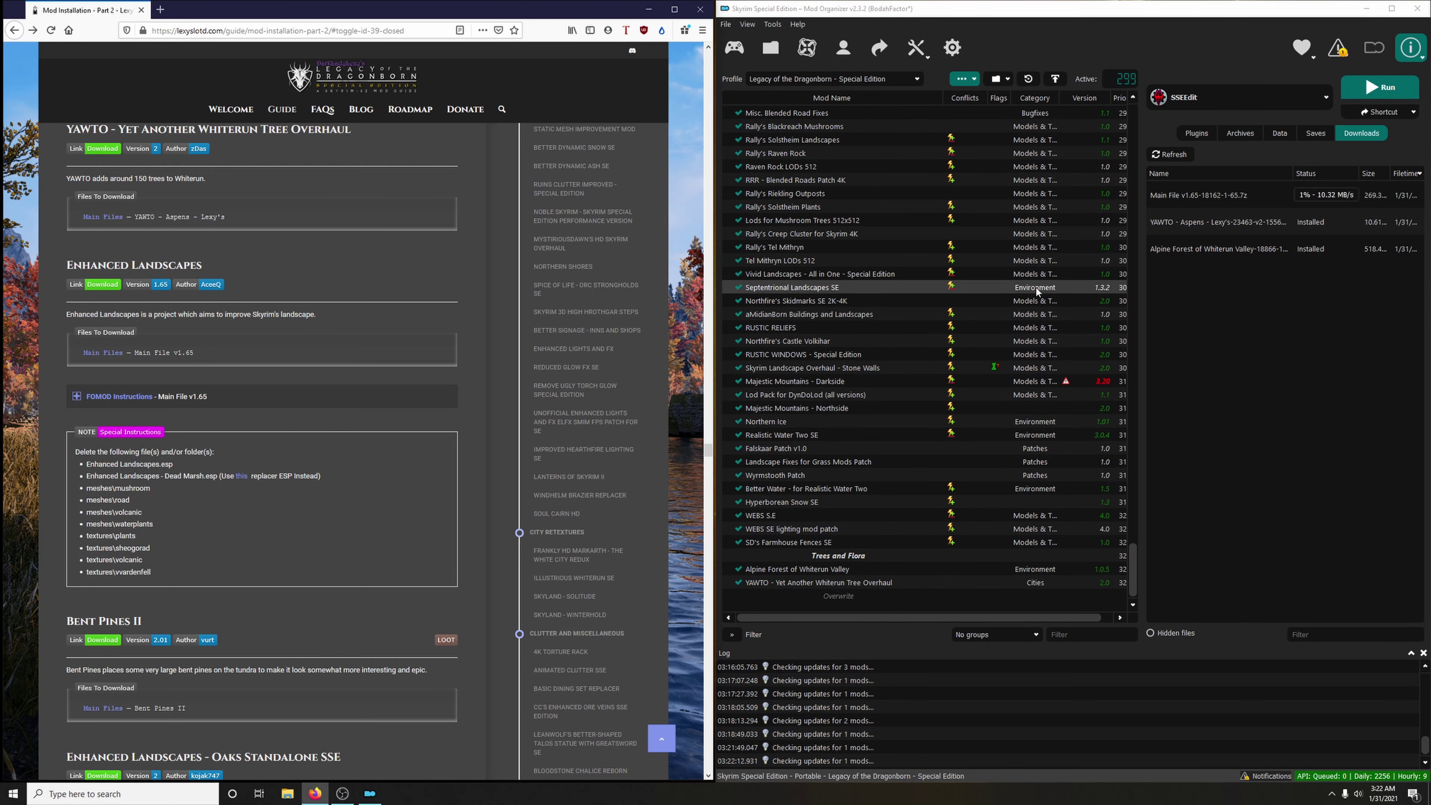
Install Enhanced Landscapes following the guide's FOMOD instructions, with Dead Marsh as the only optional file.
left_click(201, 404)
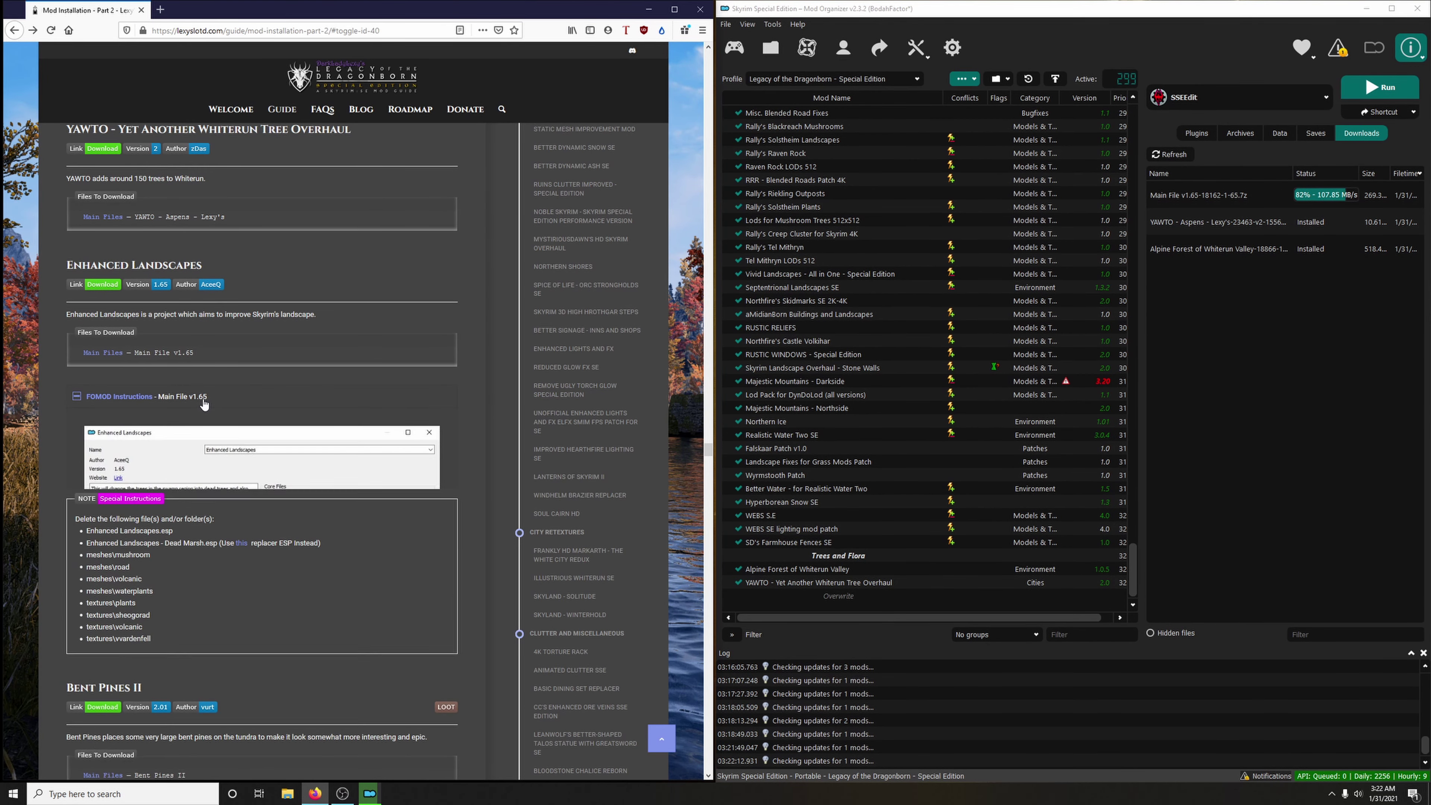
scroll(282, 423, "down", 3)
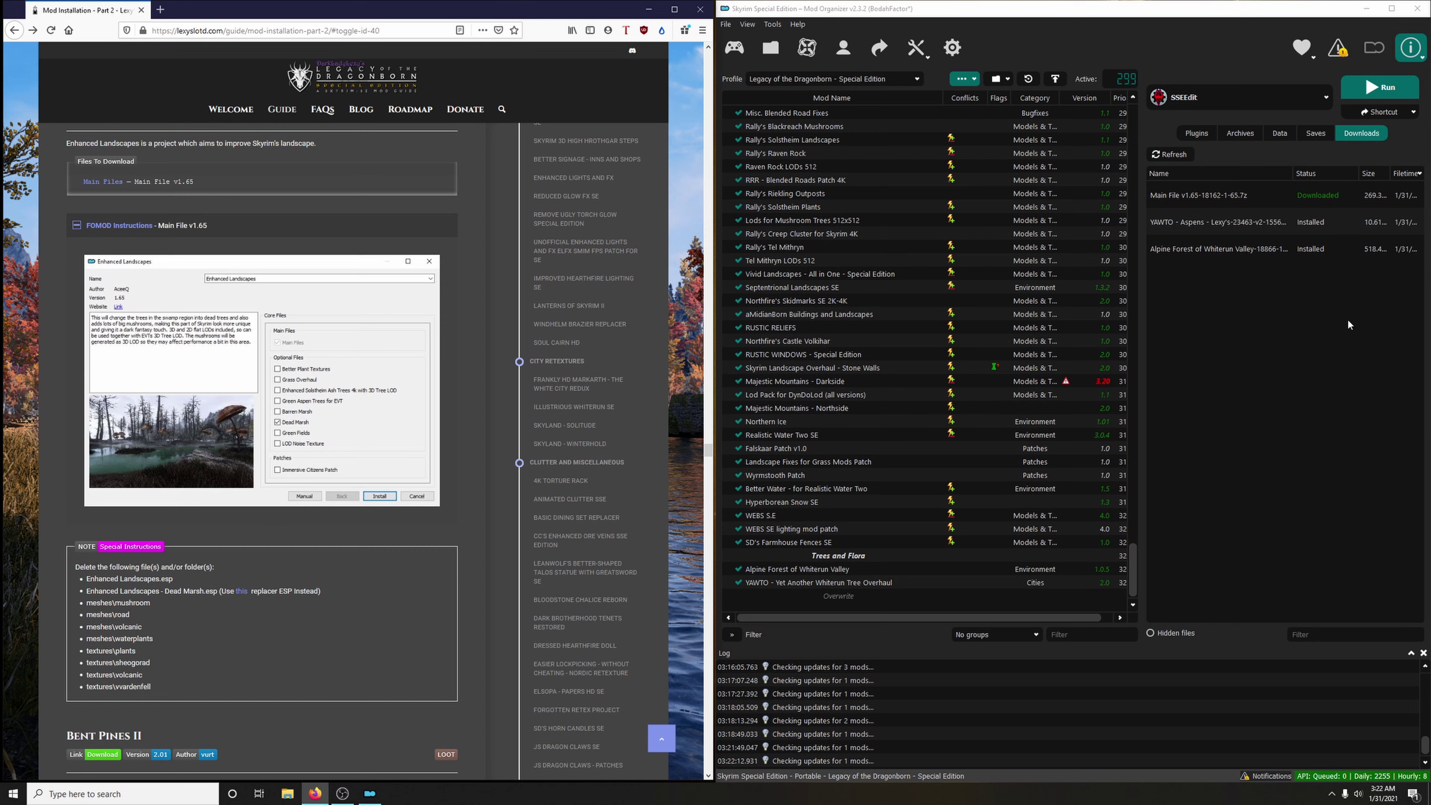
double_click(1210, 195)
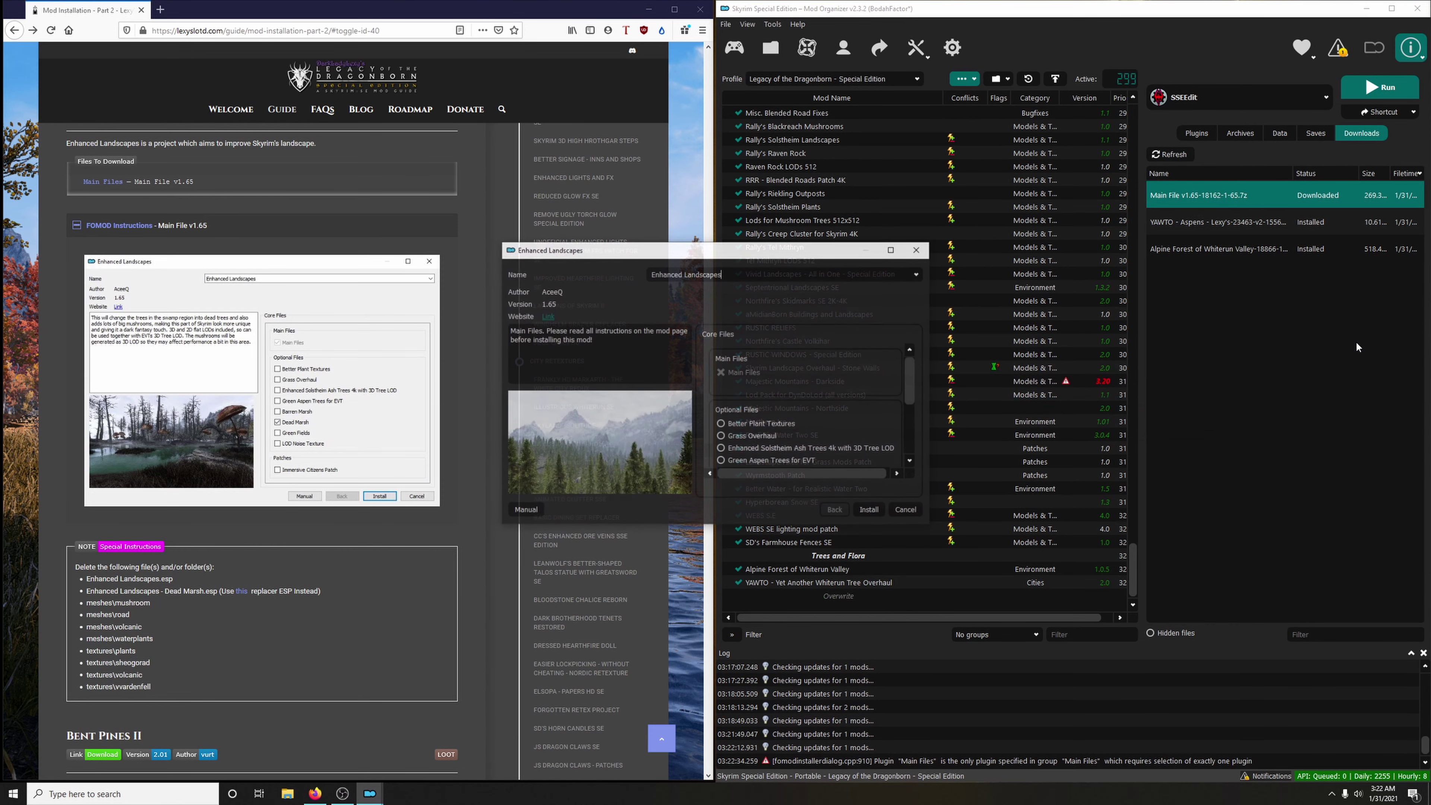
left_click_drag(786, 250, 1014, 56)
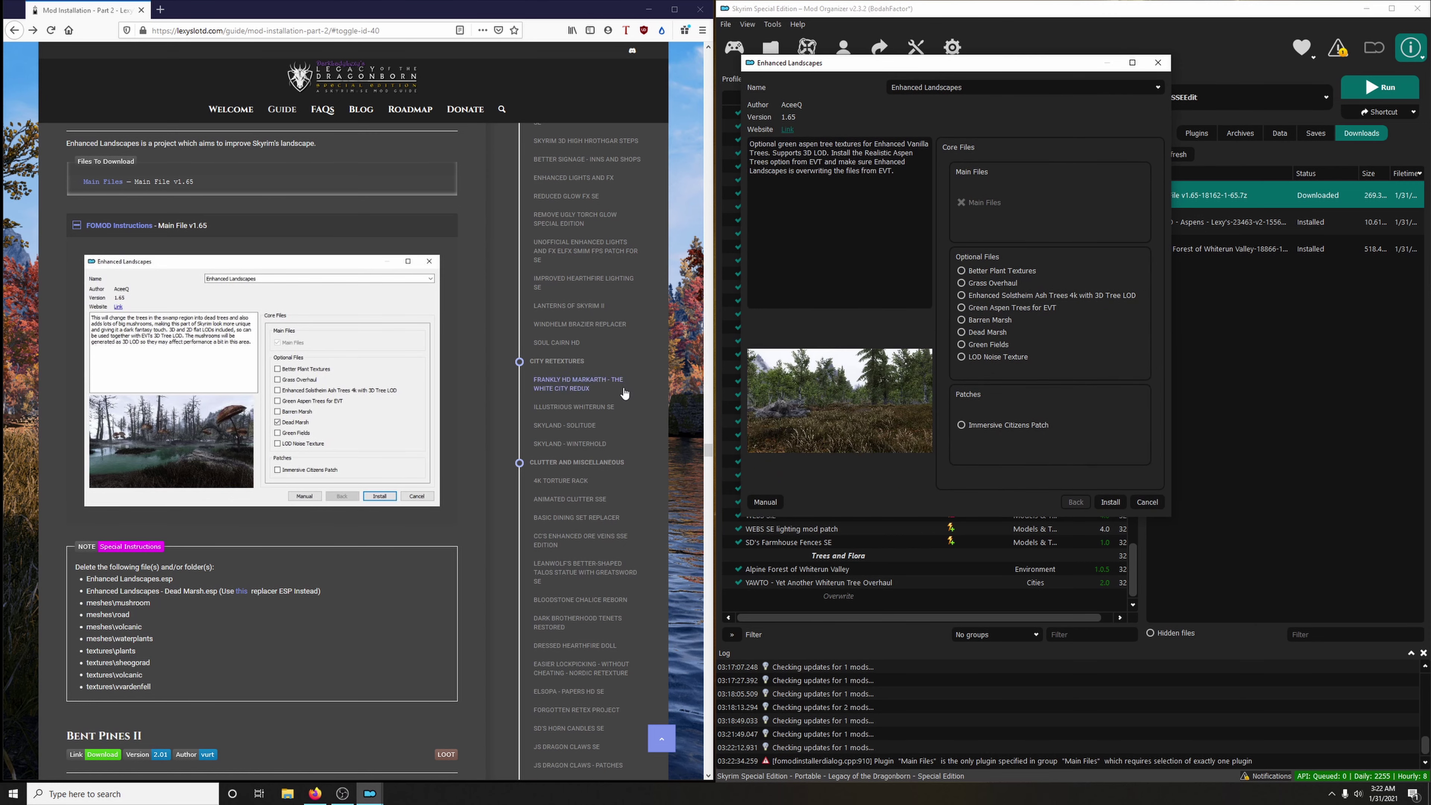
mouse_move(1067, 333)
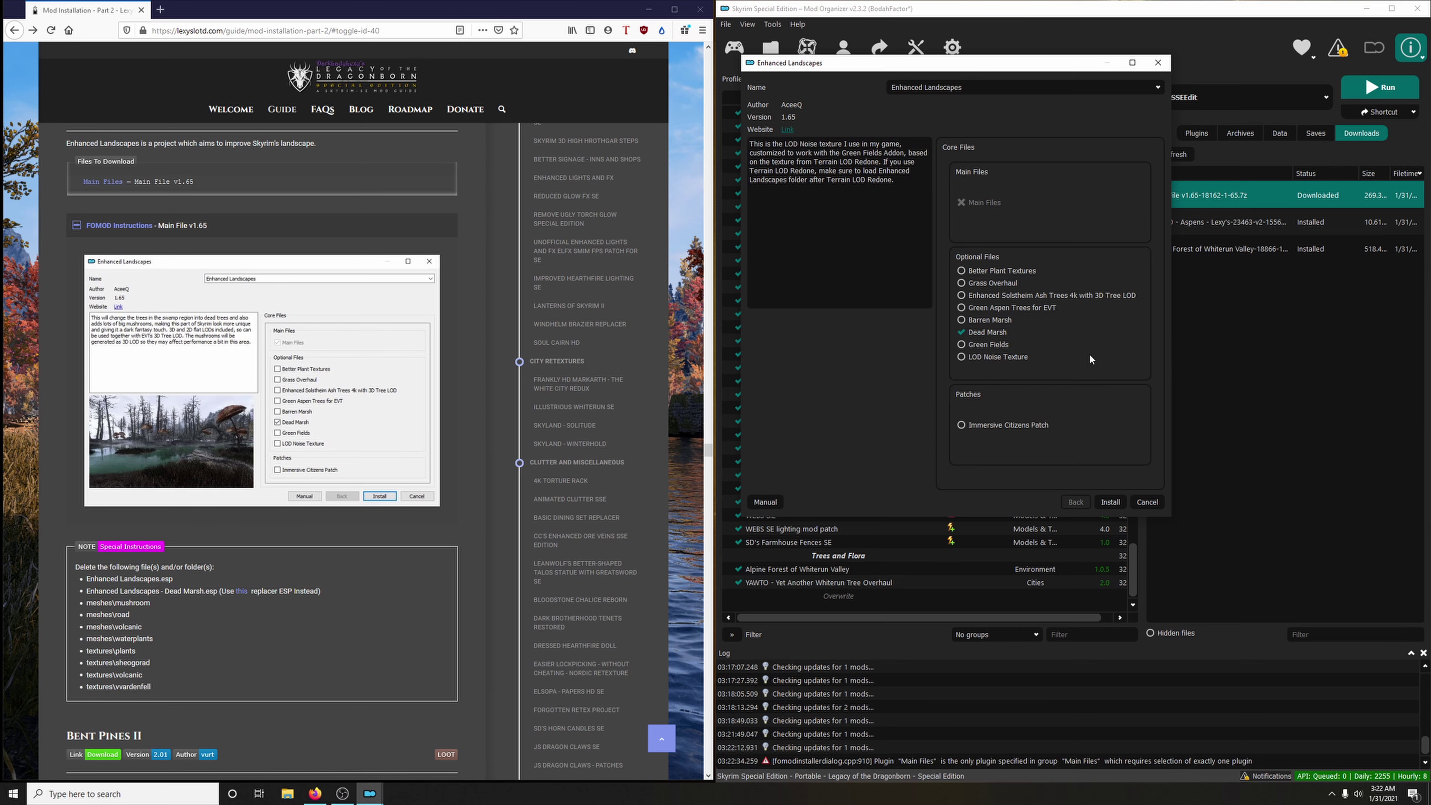
left_click(1114, 502)
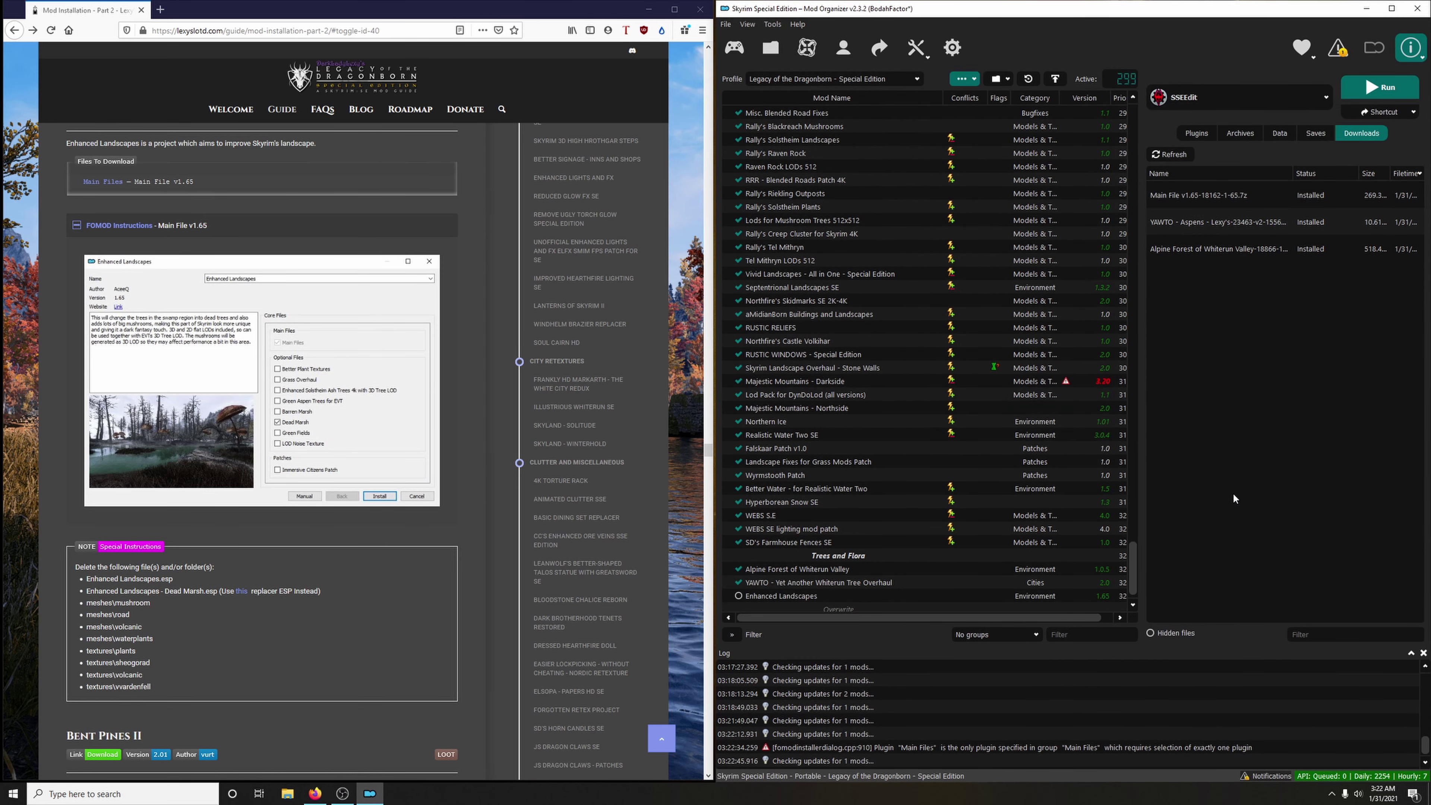
scroll(919, 513, "down", 1)
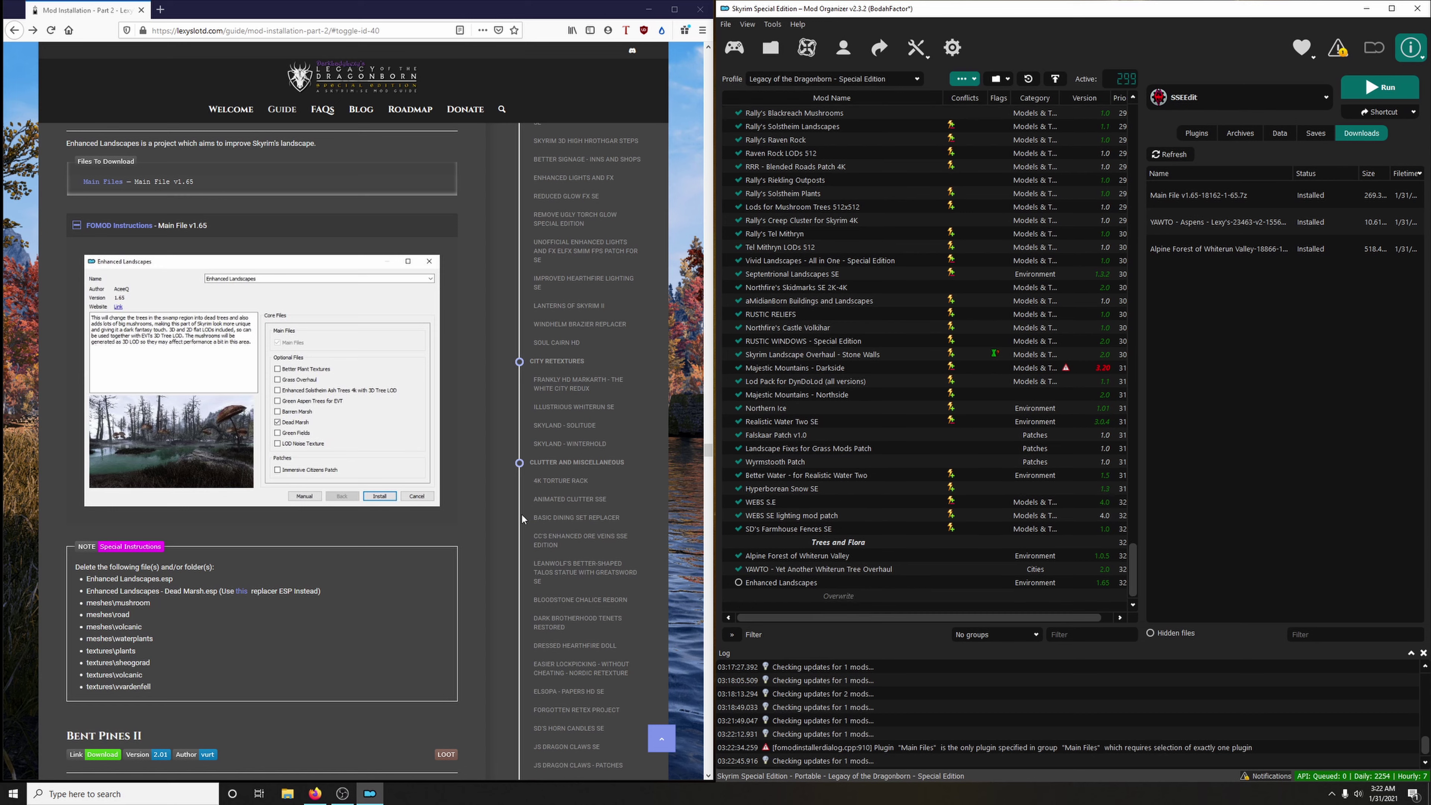
Collapse the FOMOD instructions and save the replacer archive Enhanced-Landscapes-Dead-Marsh.zip linked in the special instructions.
left_click(150, 226)
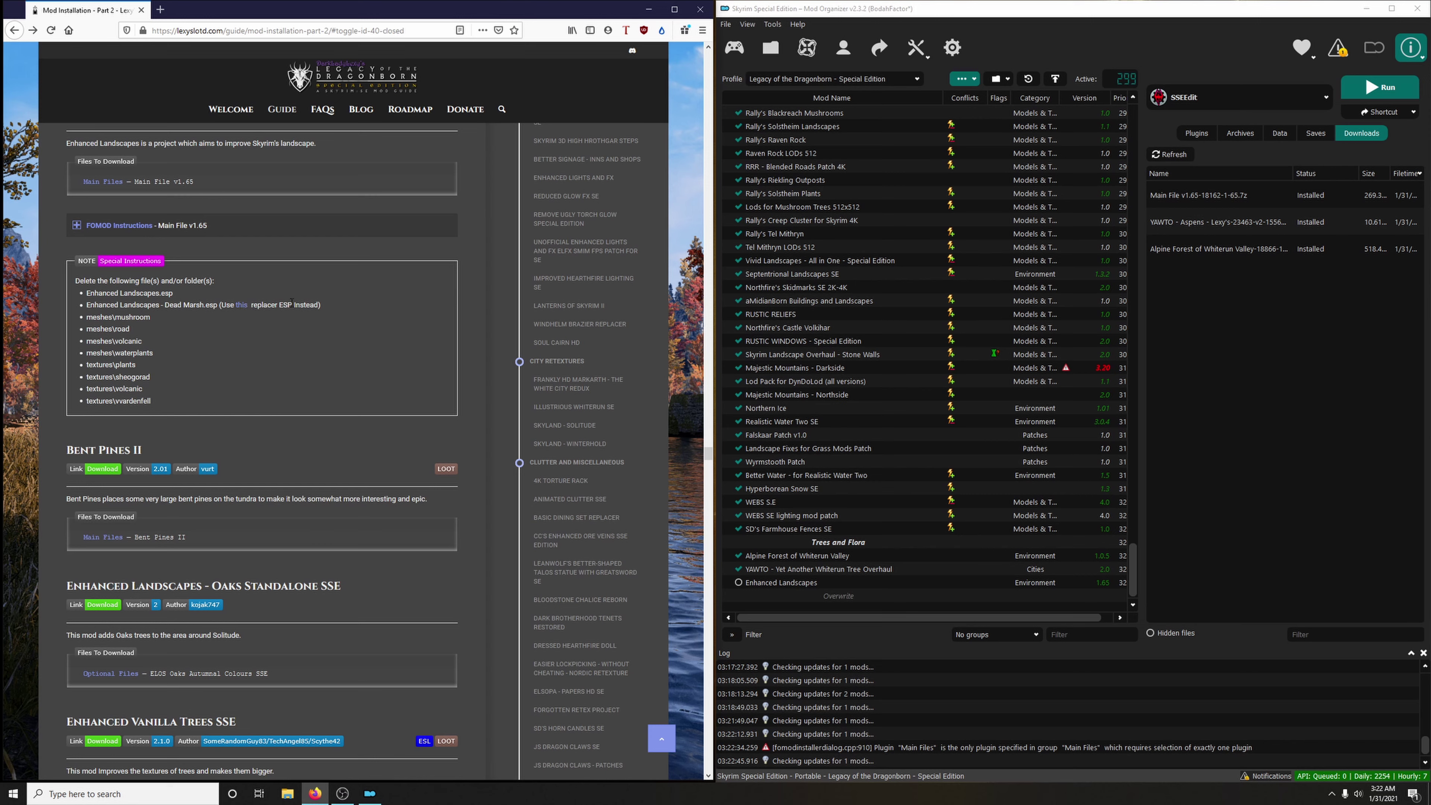
left_click(243, 306)
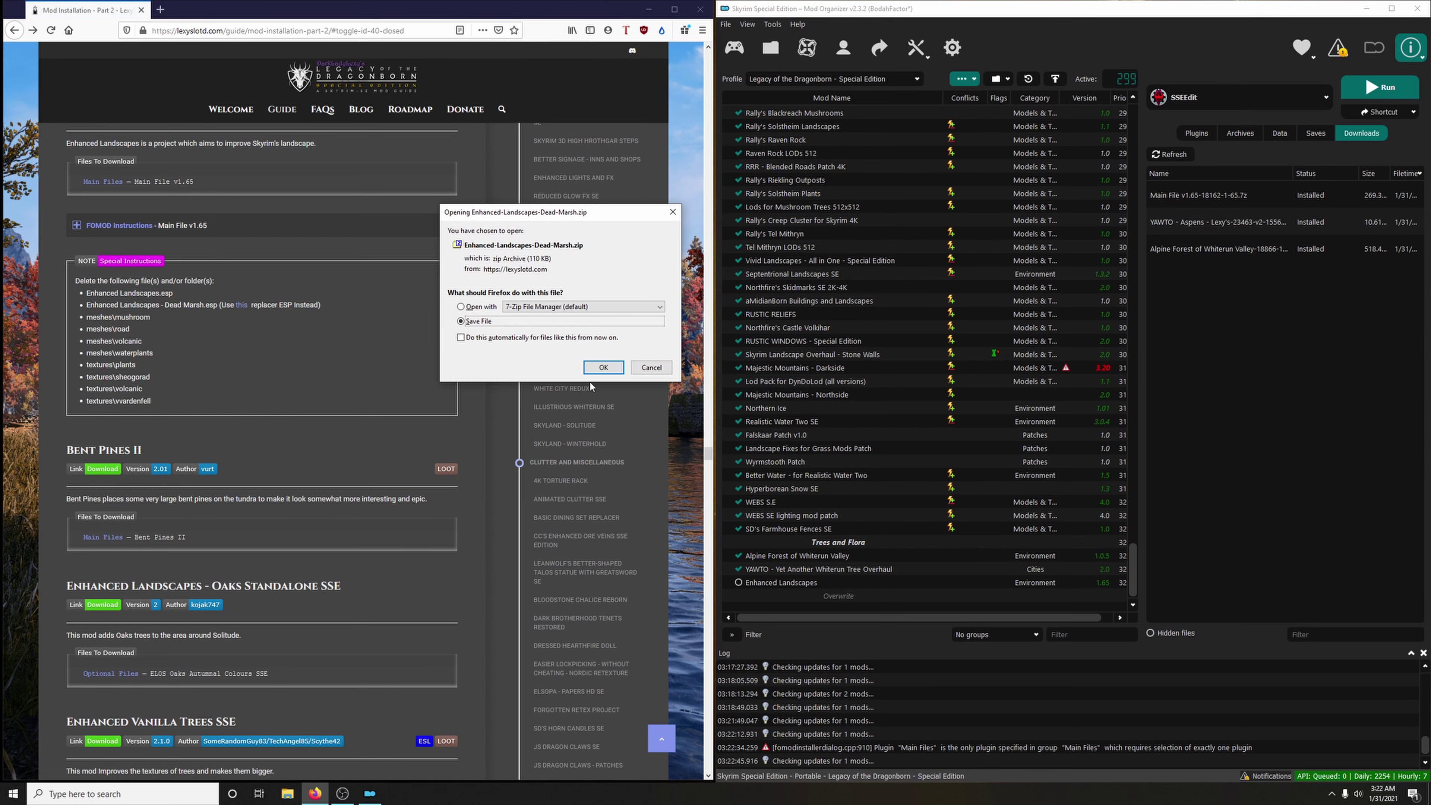
left_click(588, 368)
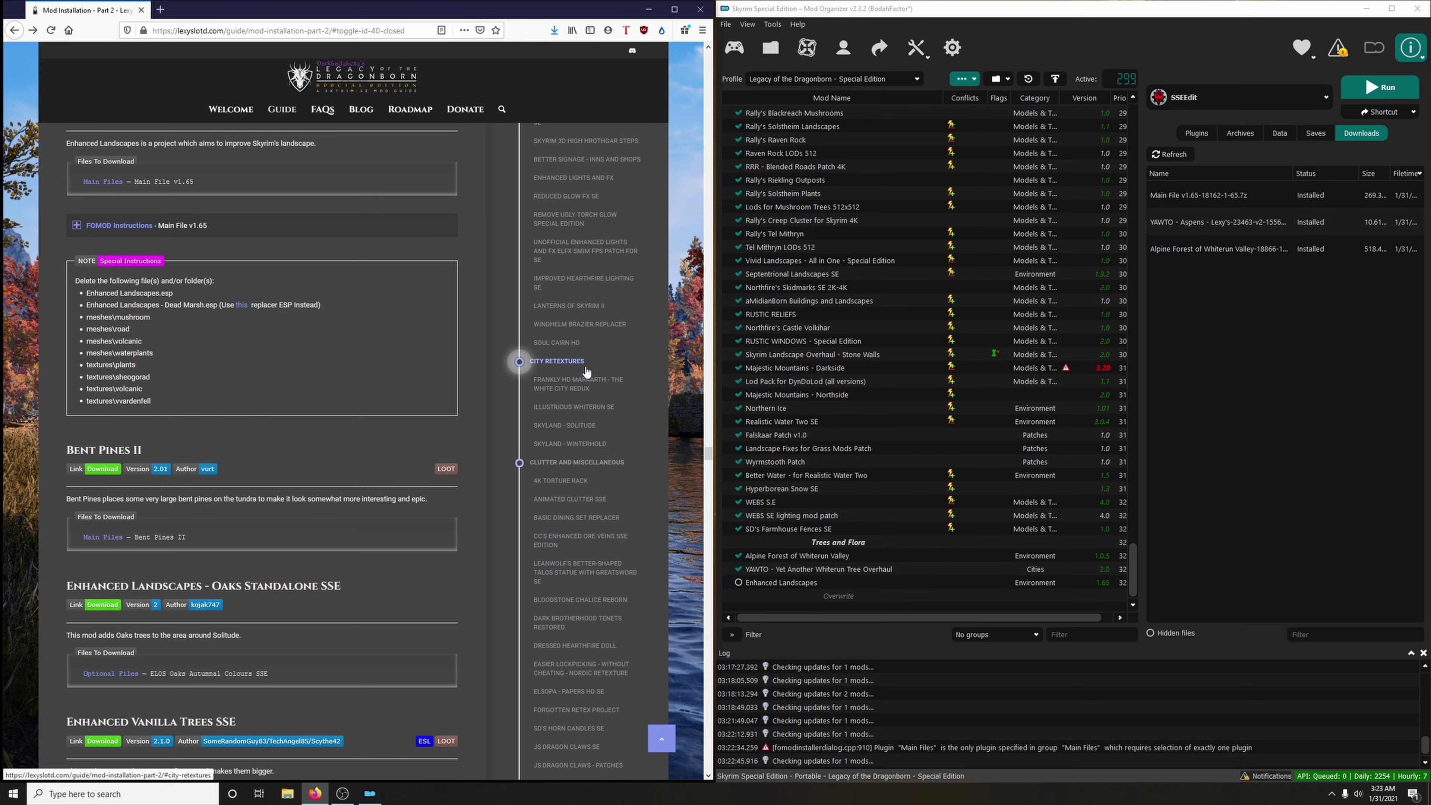
Install Enhanced-Landscapes-Dead-Marsh.zip from the Downloads folder under the name Enhanced Landscapes and merge it into the existing mod.
left_click(771, 48)
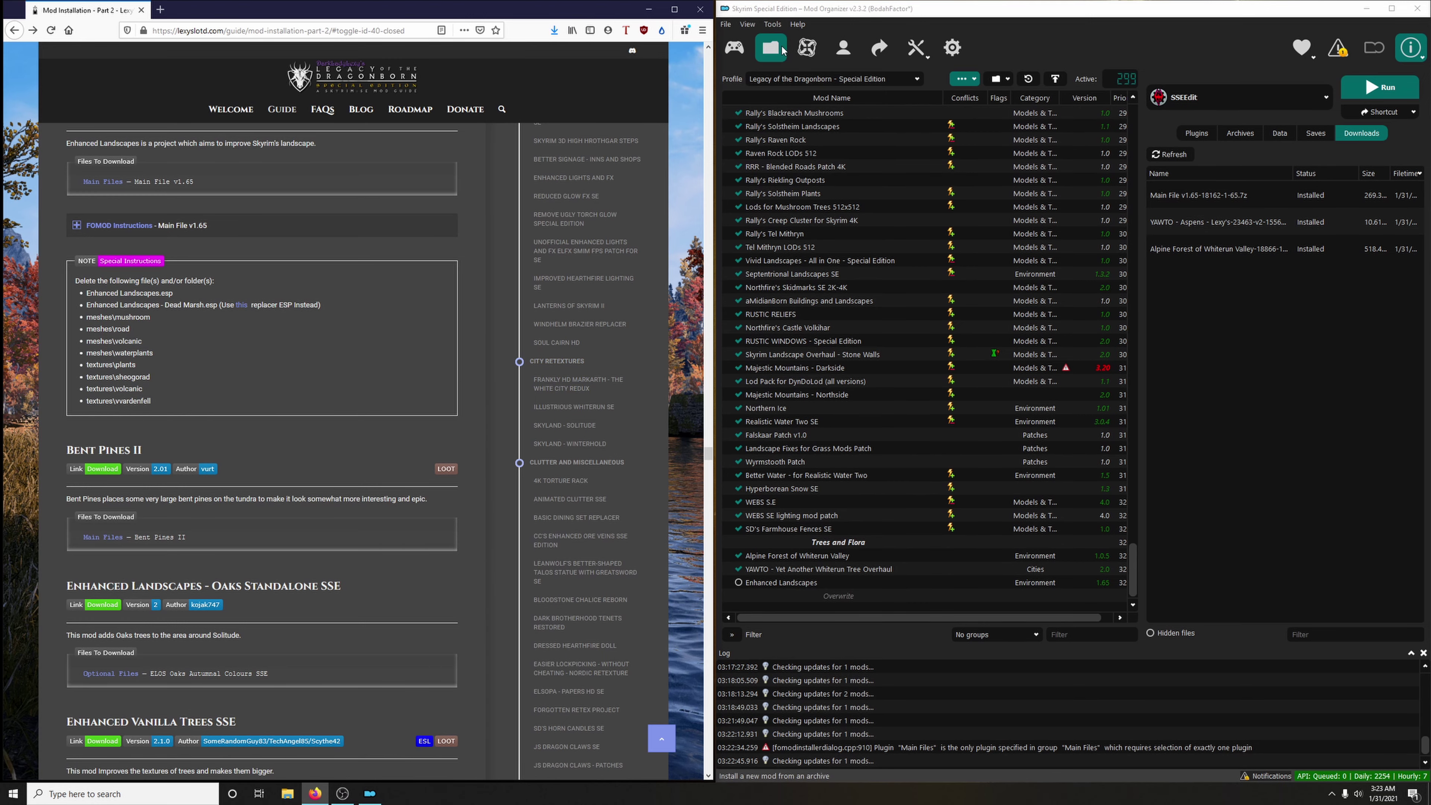
left_click(930, 114)
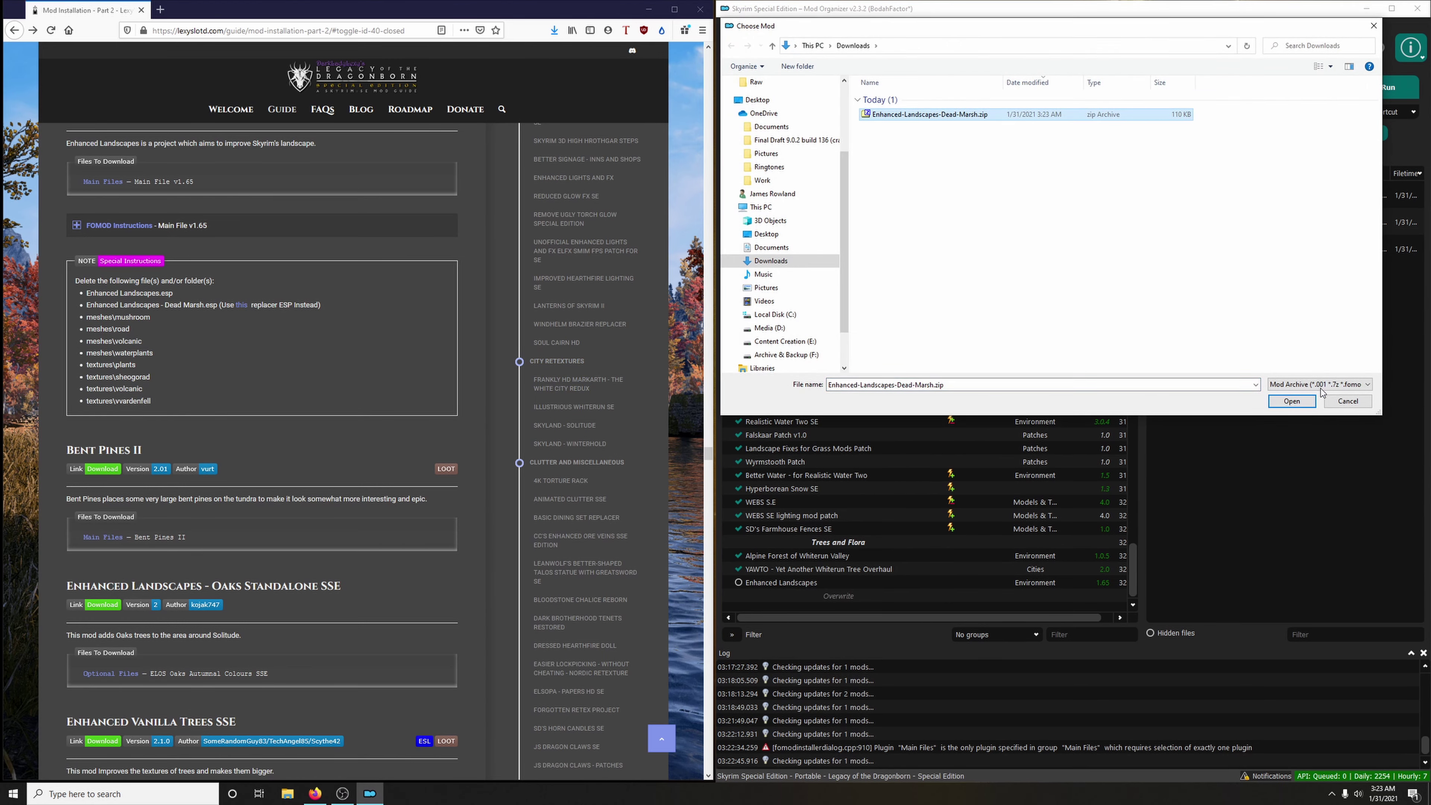
left_click(1307, 401)
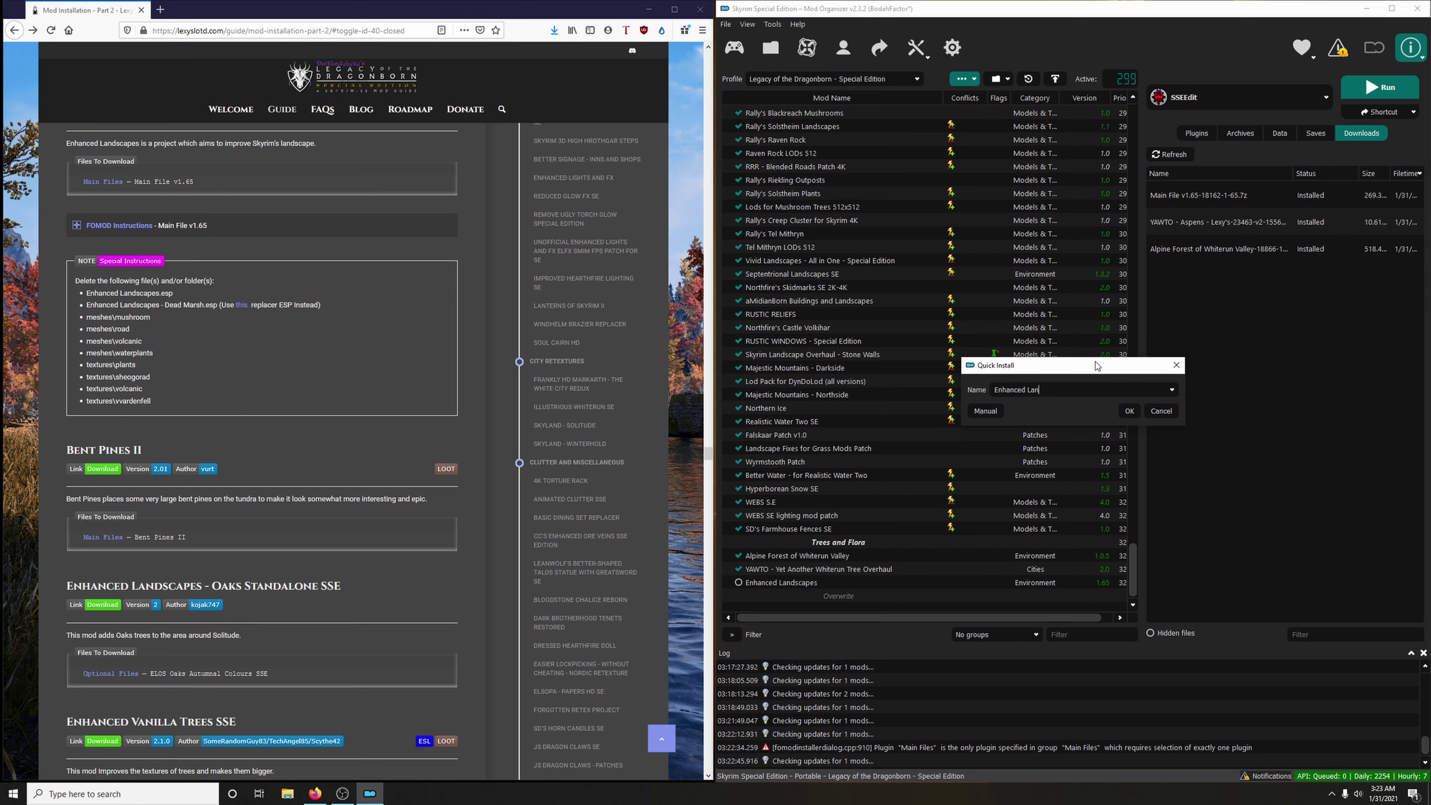
type("capes")
left_click(1129, 410)
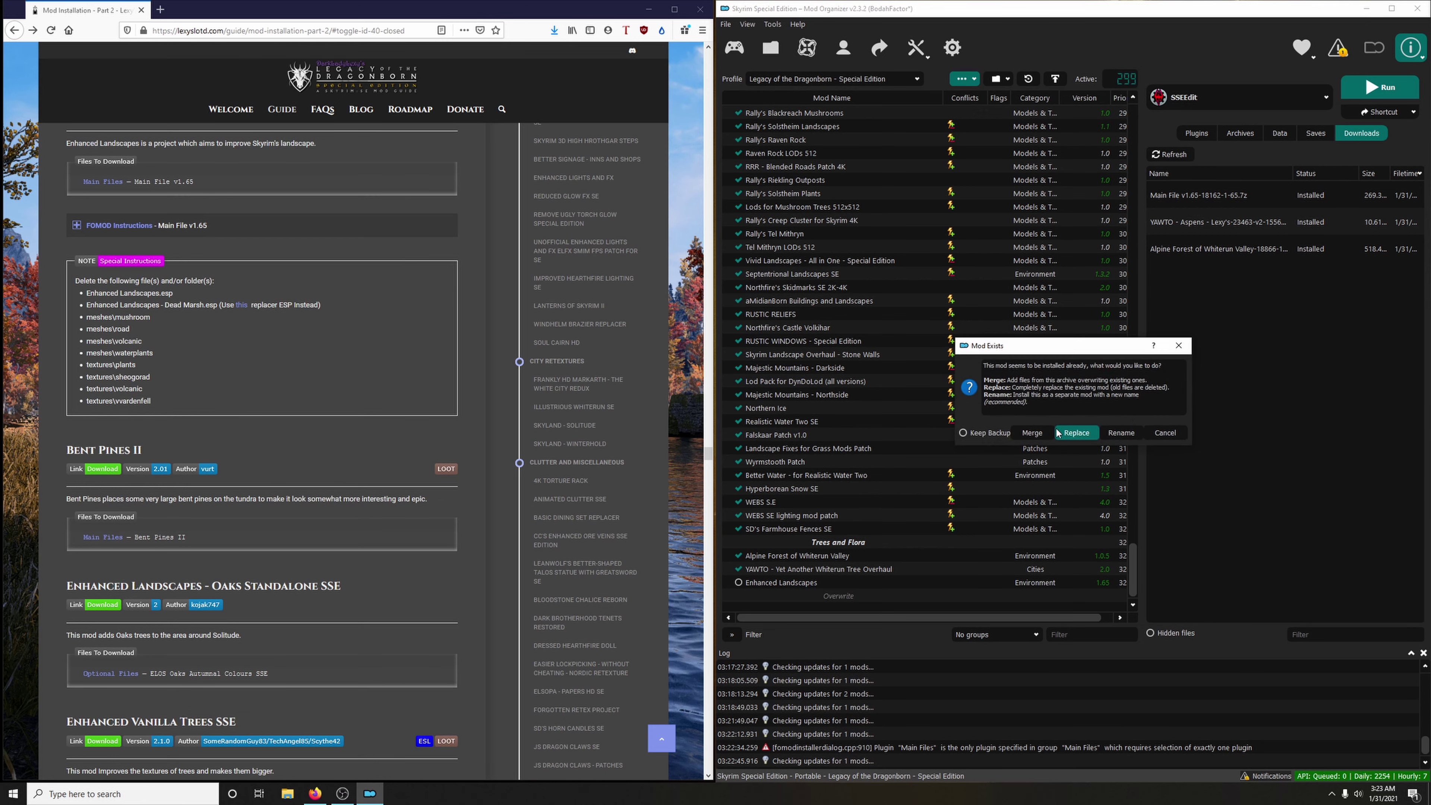
left_click(1034, 433)
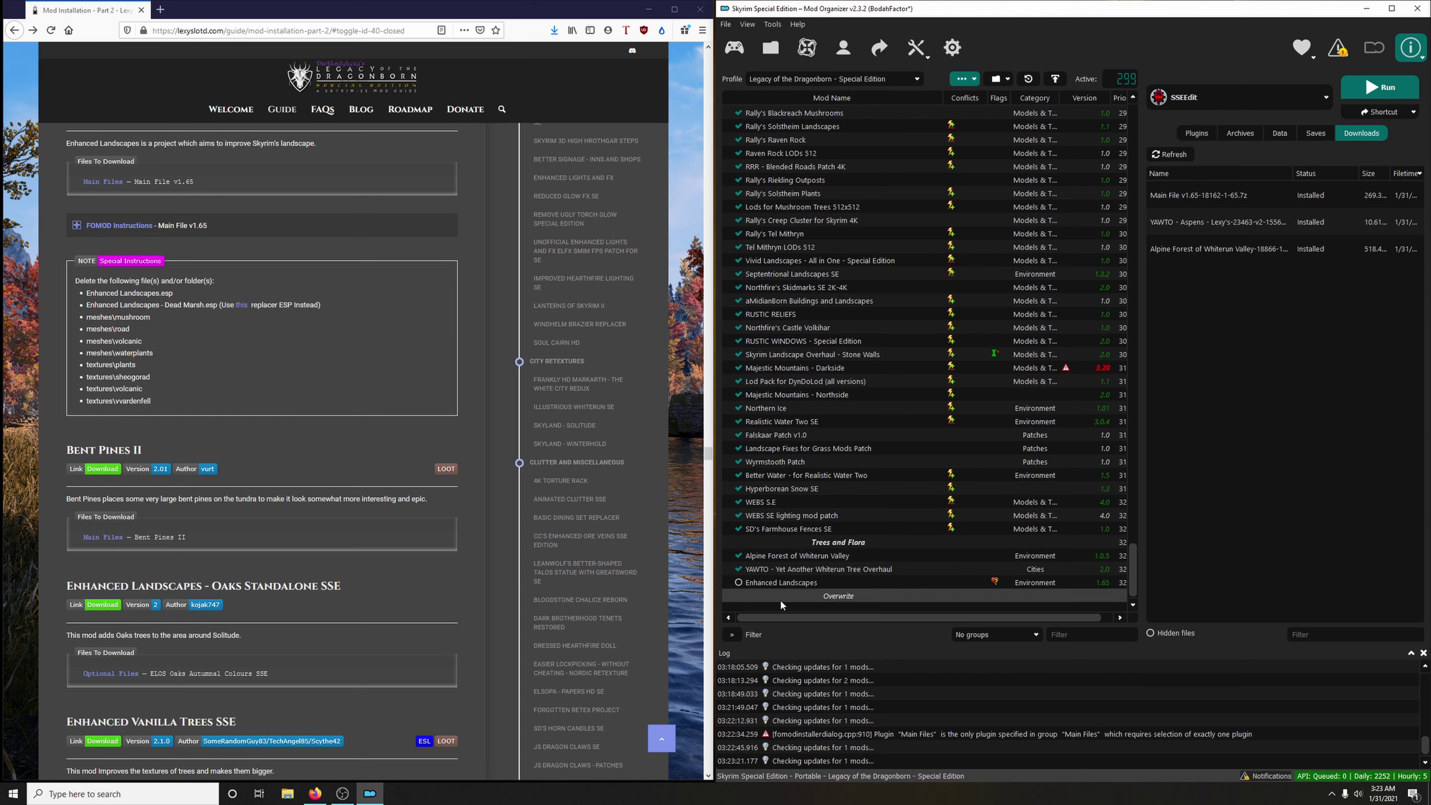
Open the Enhanced Landscapes mod folder in File Explorer and delete Enhanced Landscapes.esp, as the guide instructs.
left_click_drag(85, 294, 176, 299)
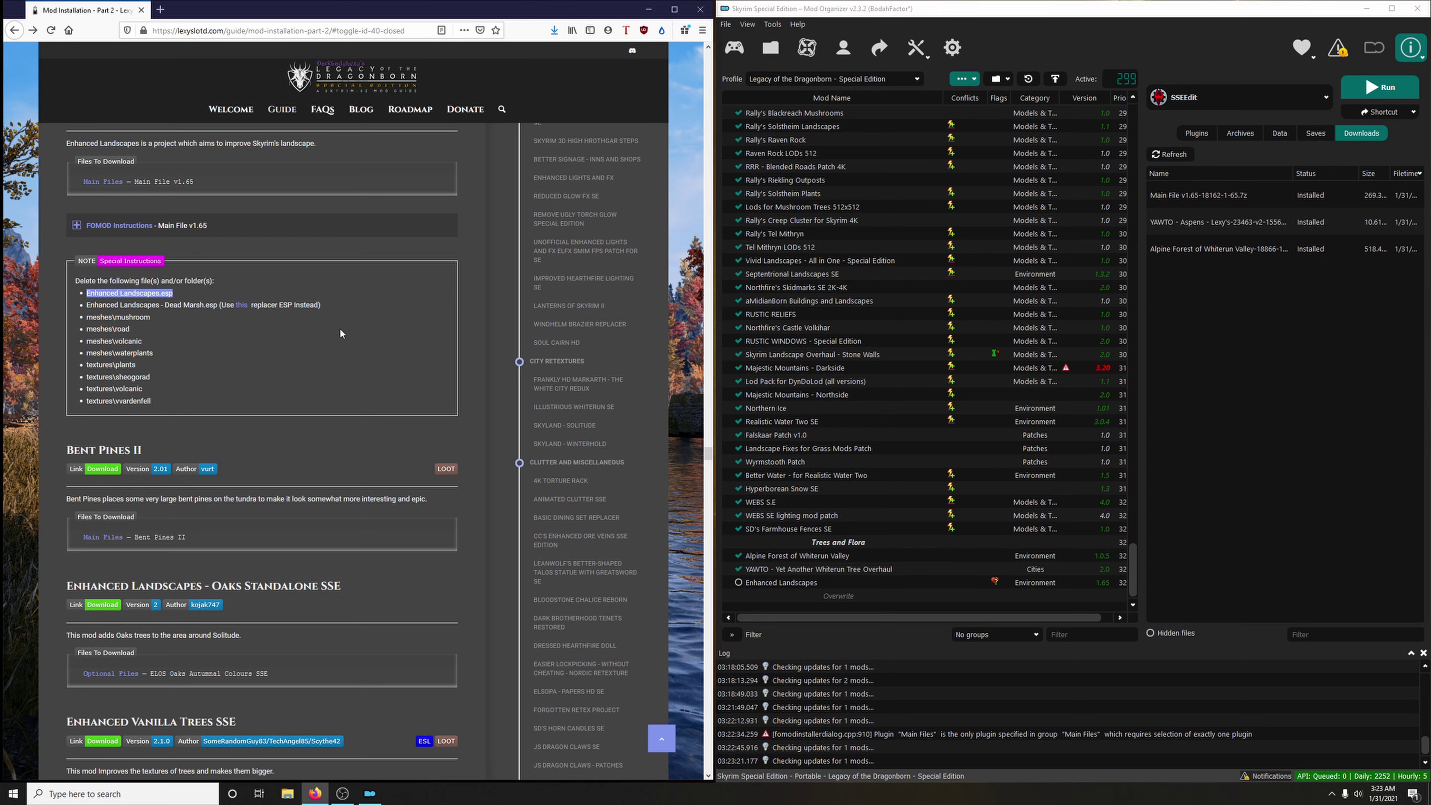
right_click(761, 584)
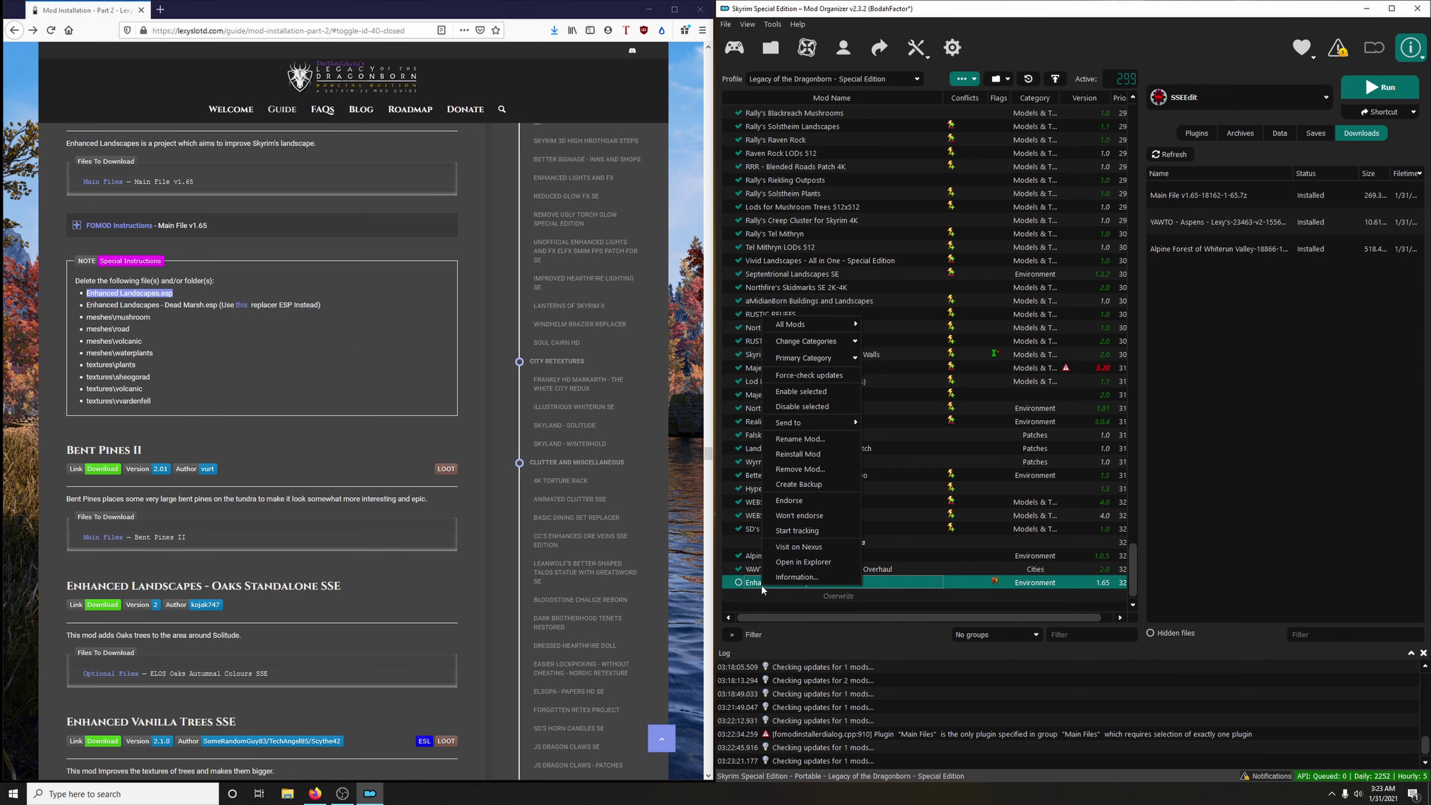
left_click(802, 562)
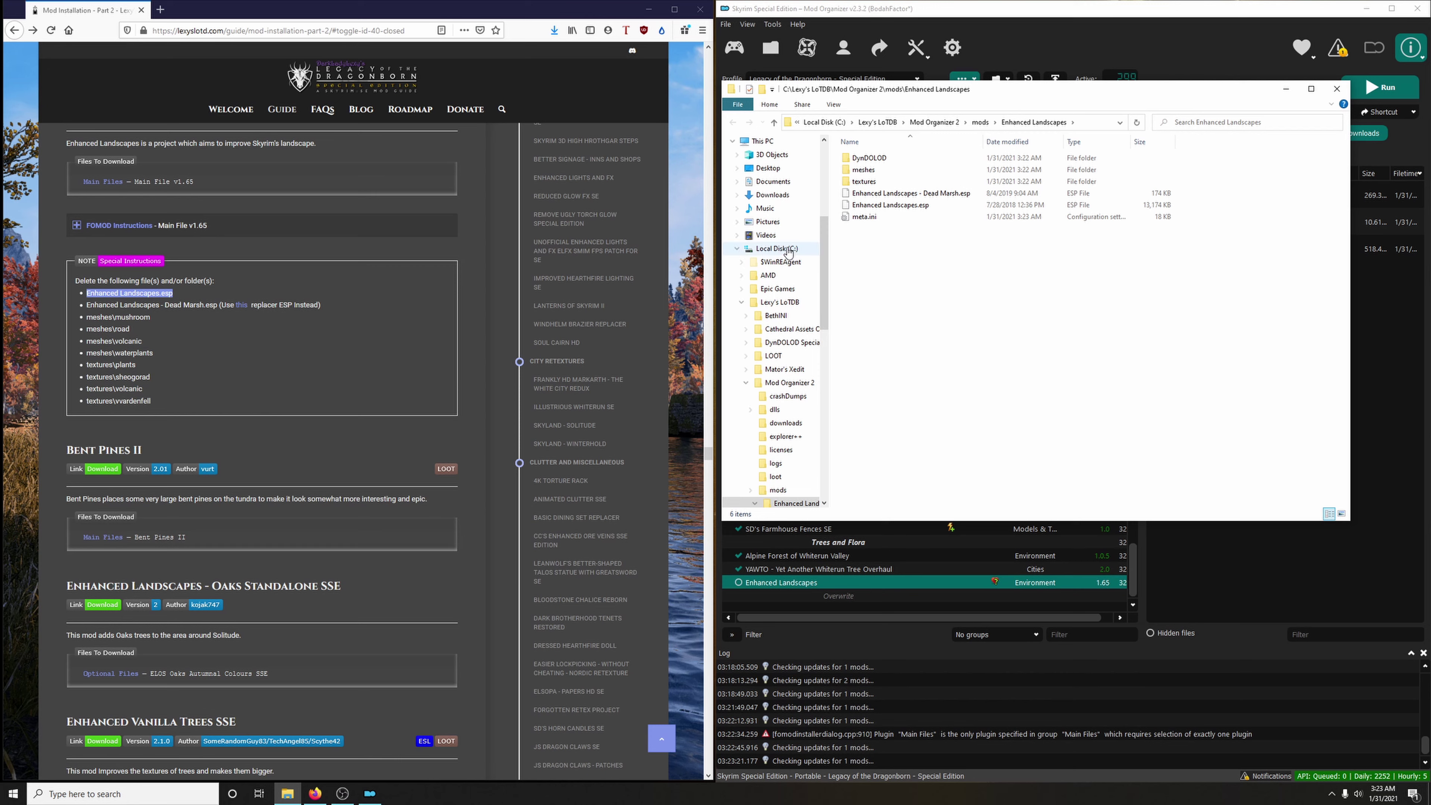
left_click(898, 207)
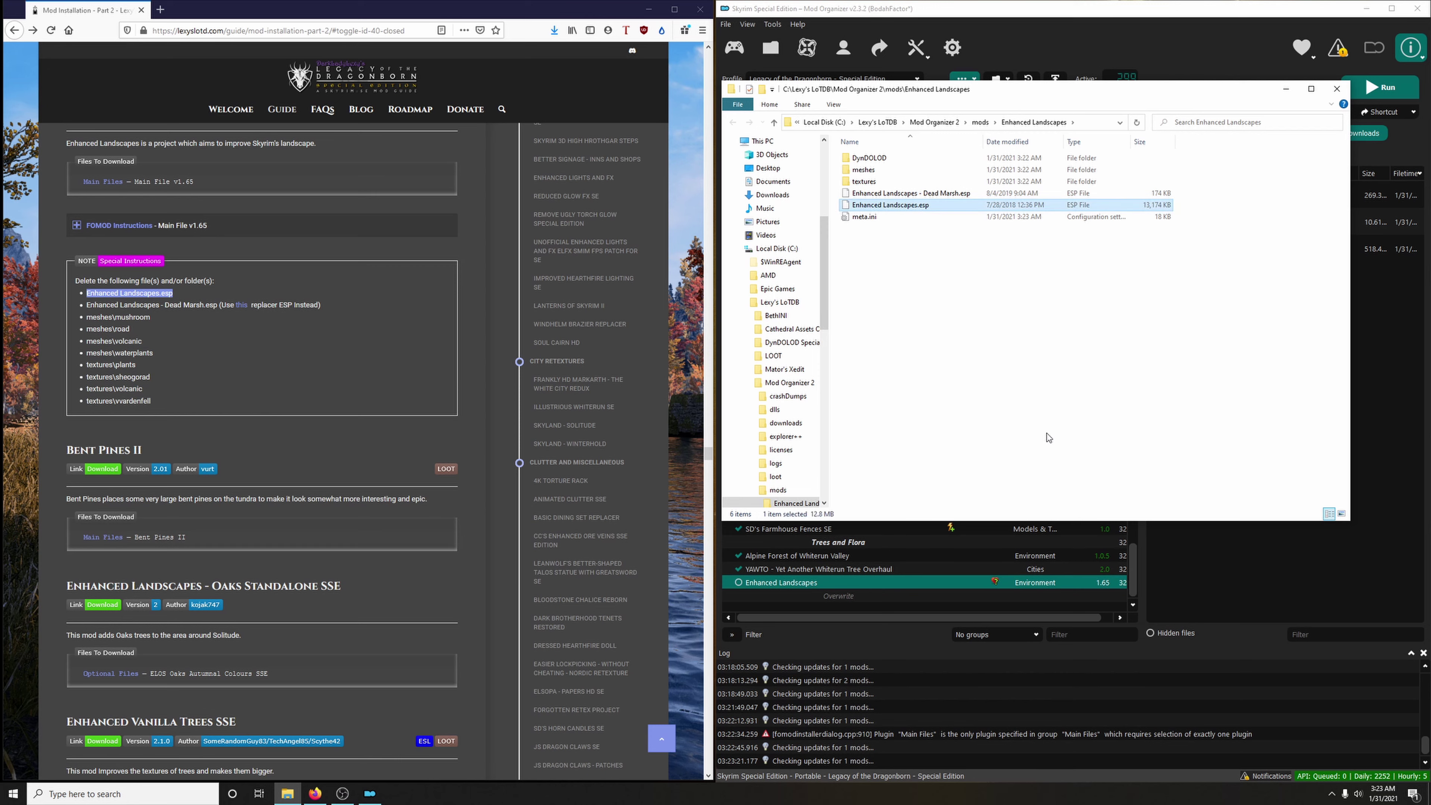
key("Delete")
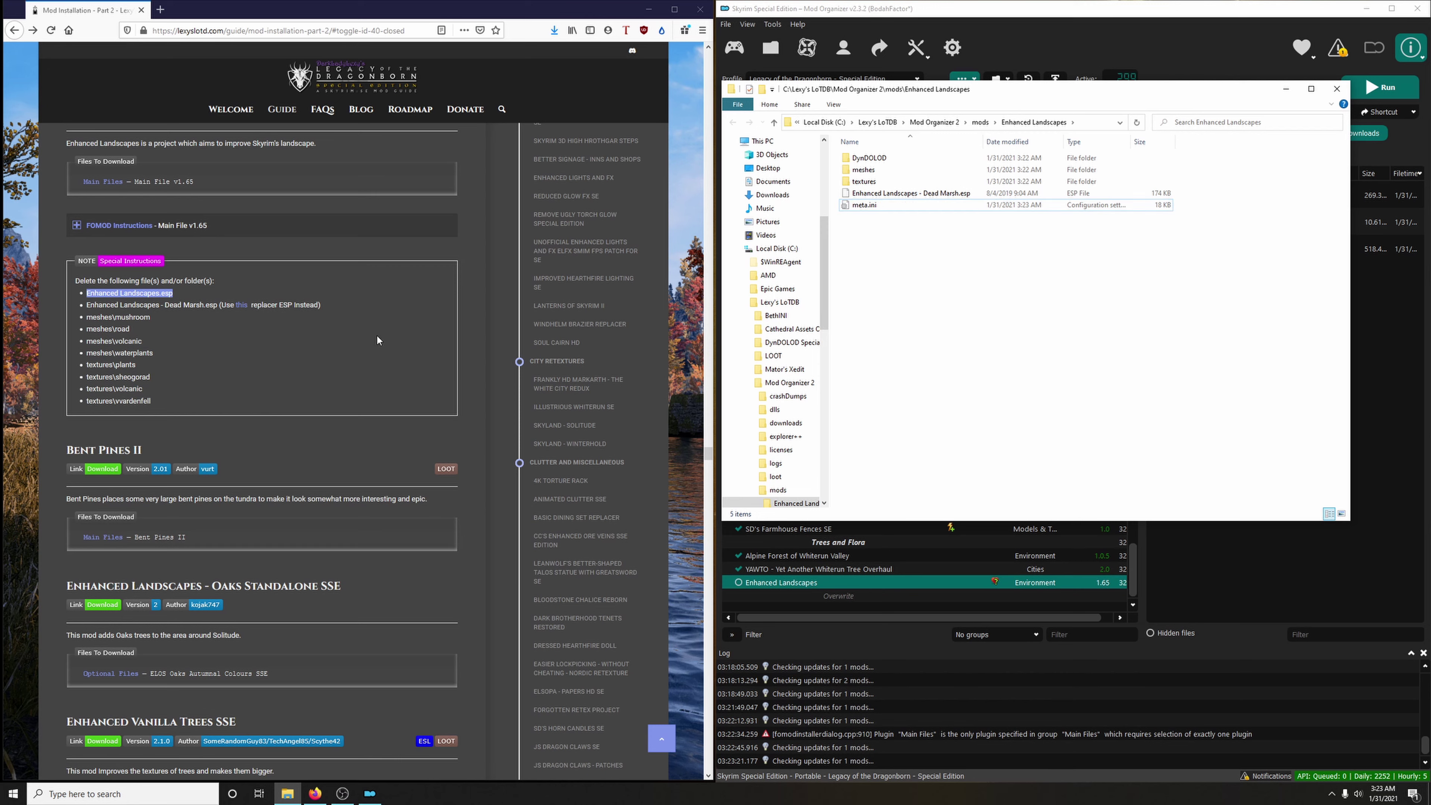
Delete the mushroom, road, volcanic and waterplants folders from the meshes folder of Enhanced Landscapes.
double_click(871, 170)
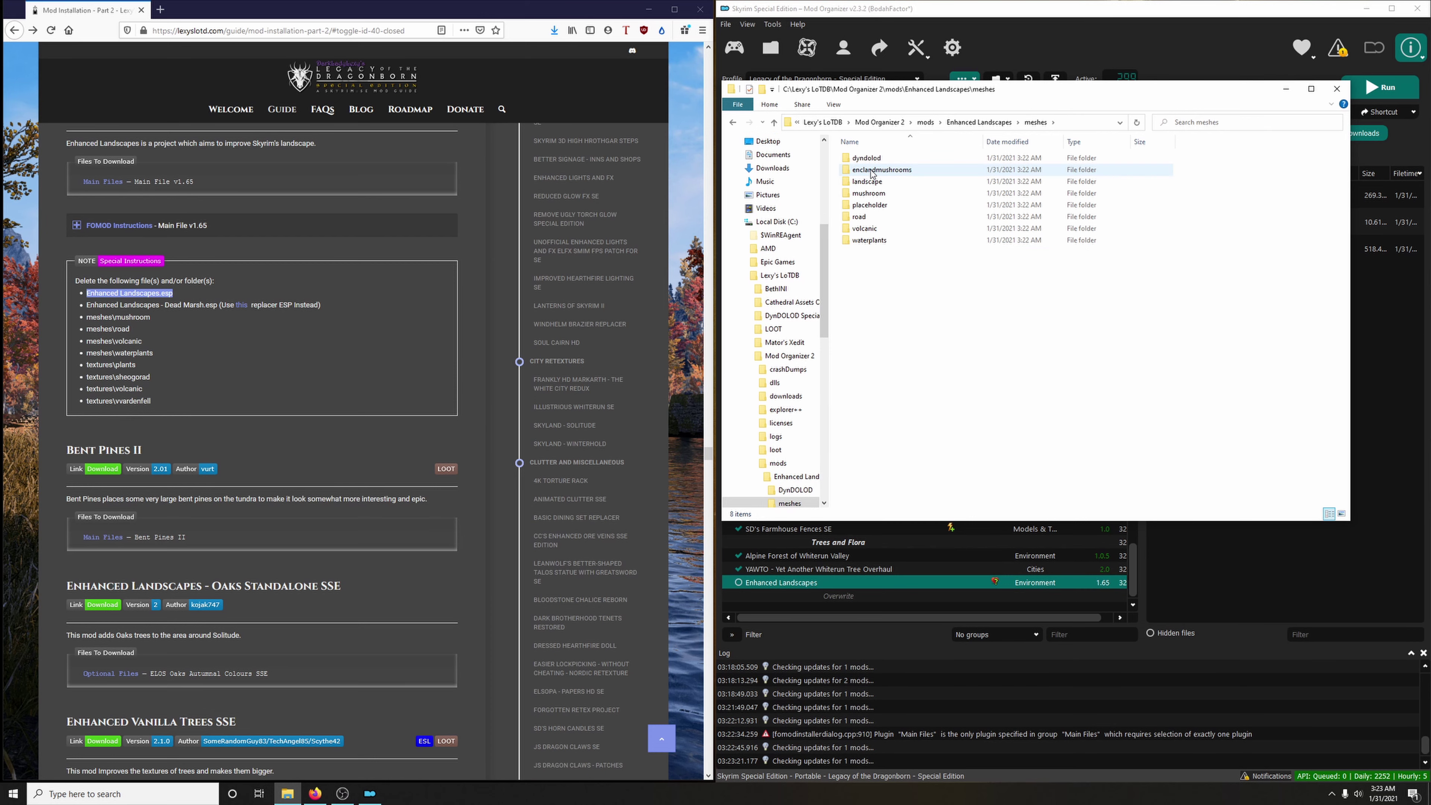
left_click(875, 197)
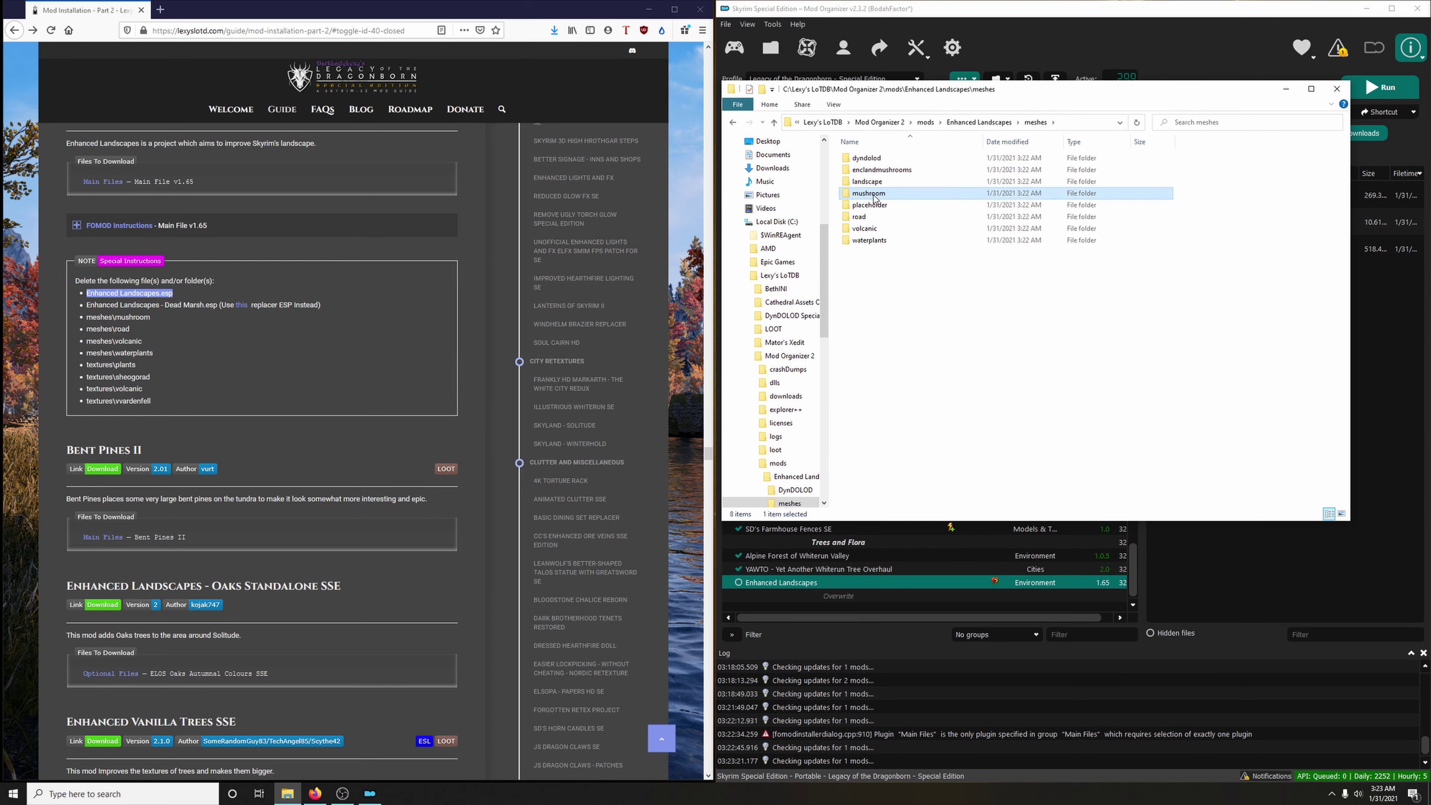
key("Delete")
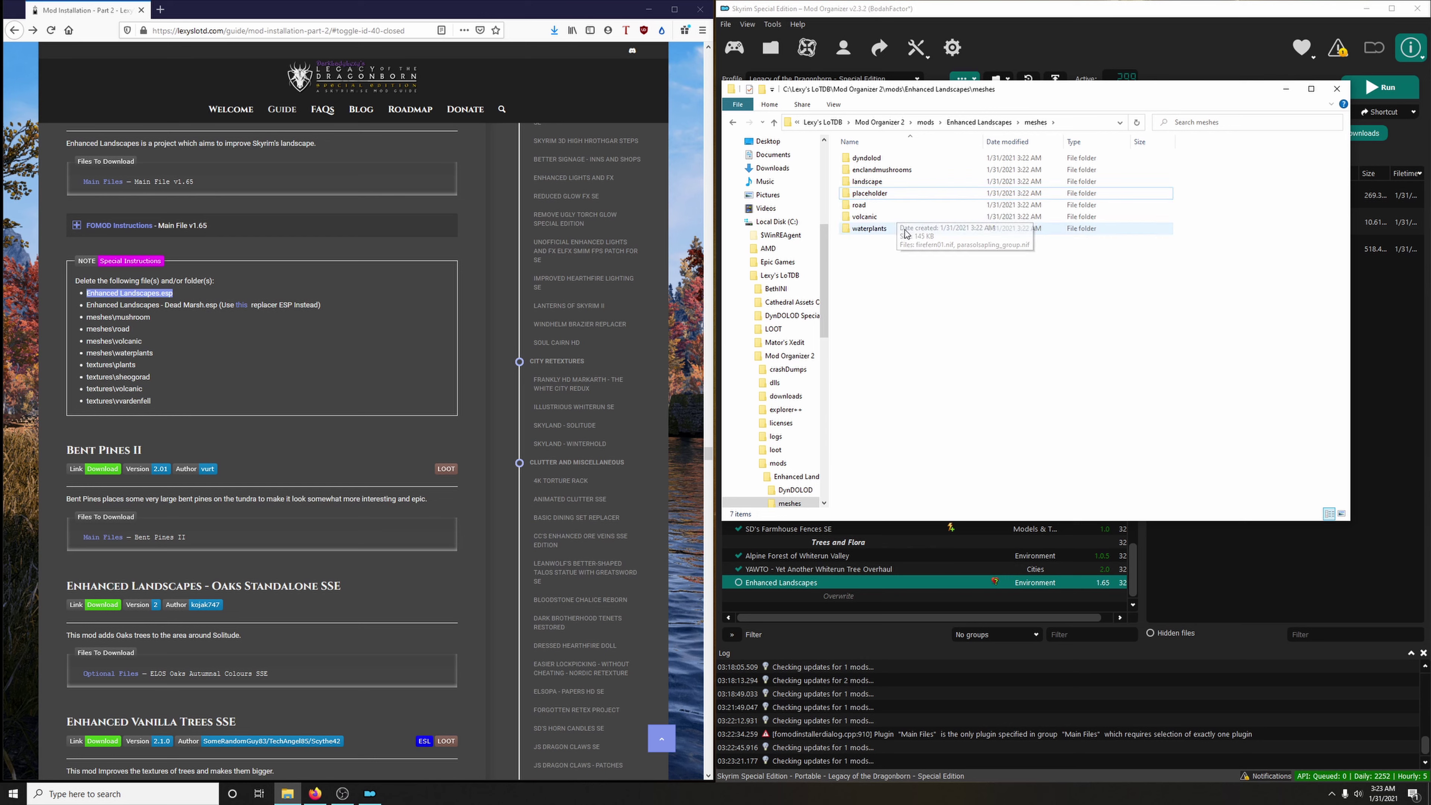
left_click(874, 209)
key("Delete")
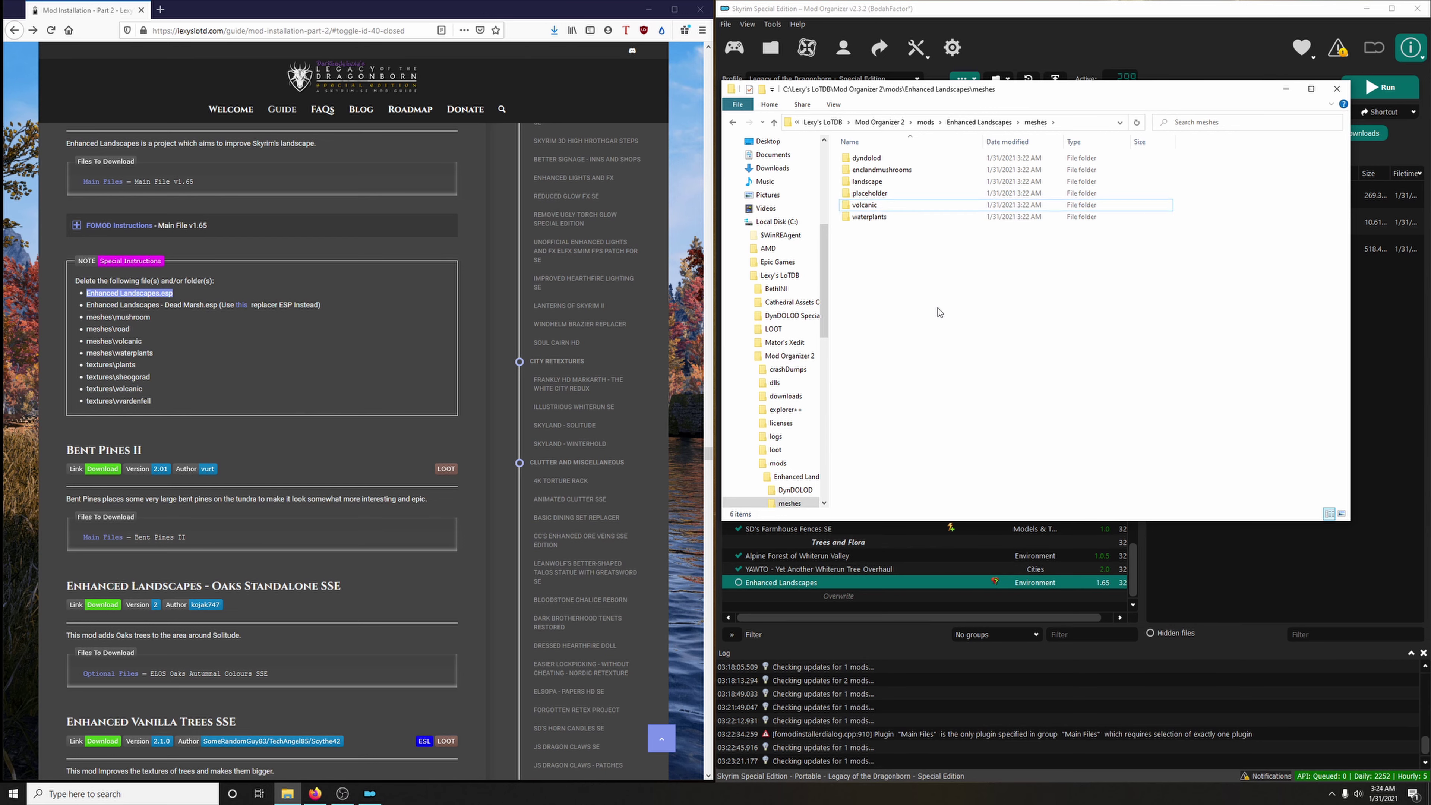
left_click(892, 206)
key("Delete")
left_click(875, 207)
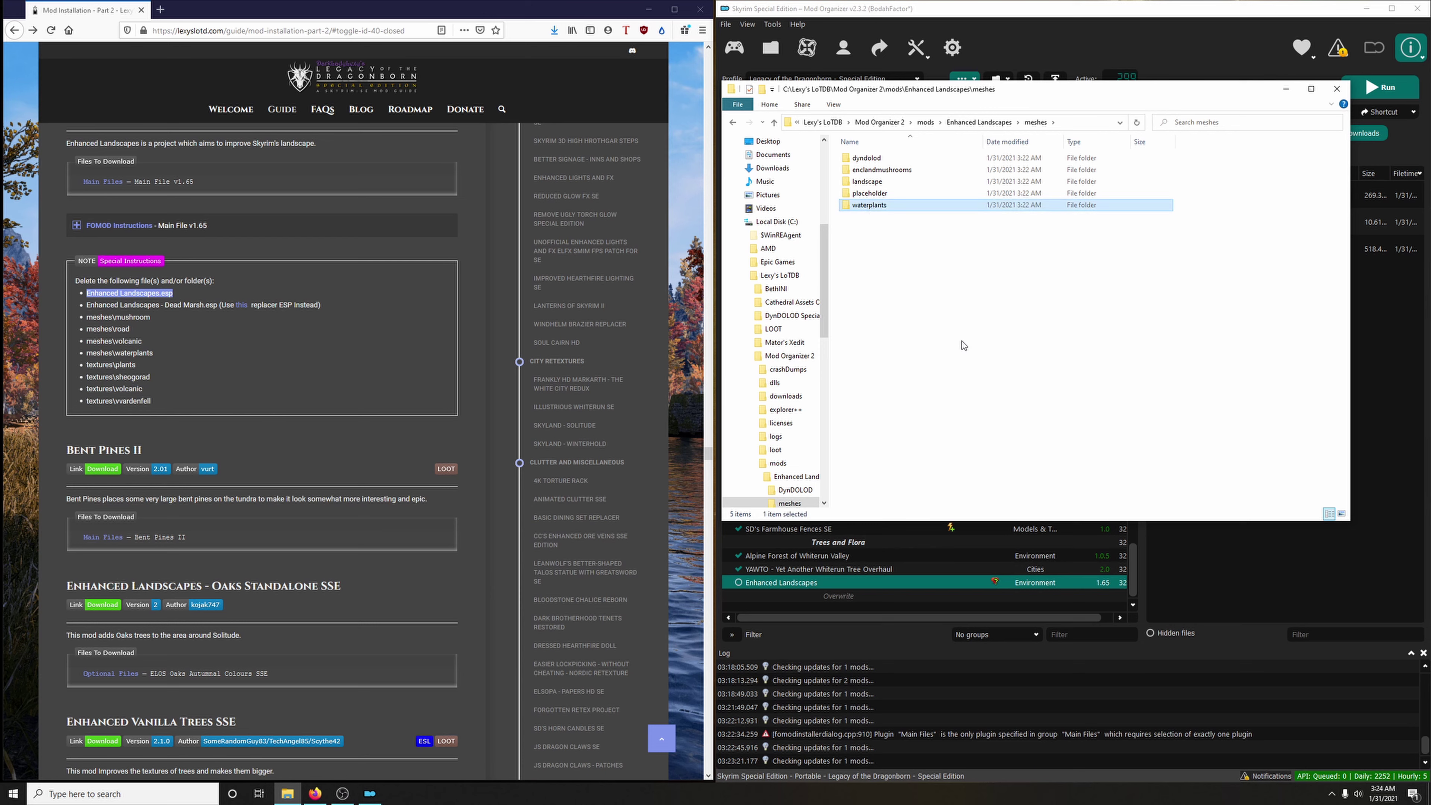
key("Delete")
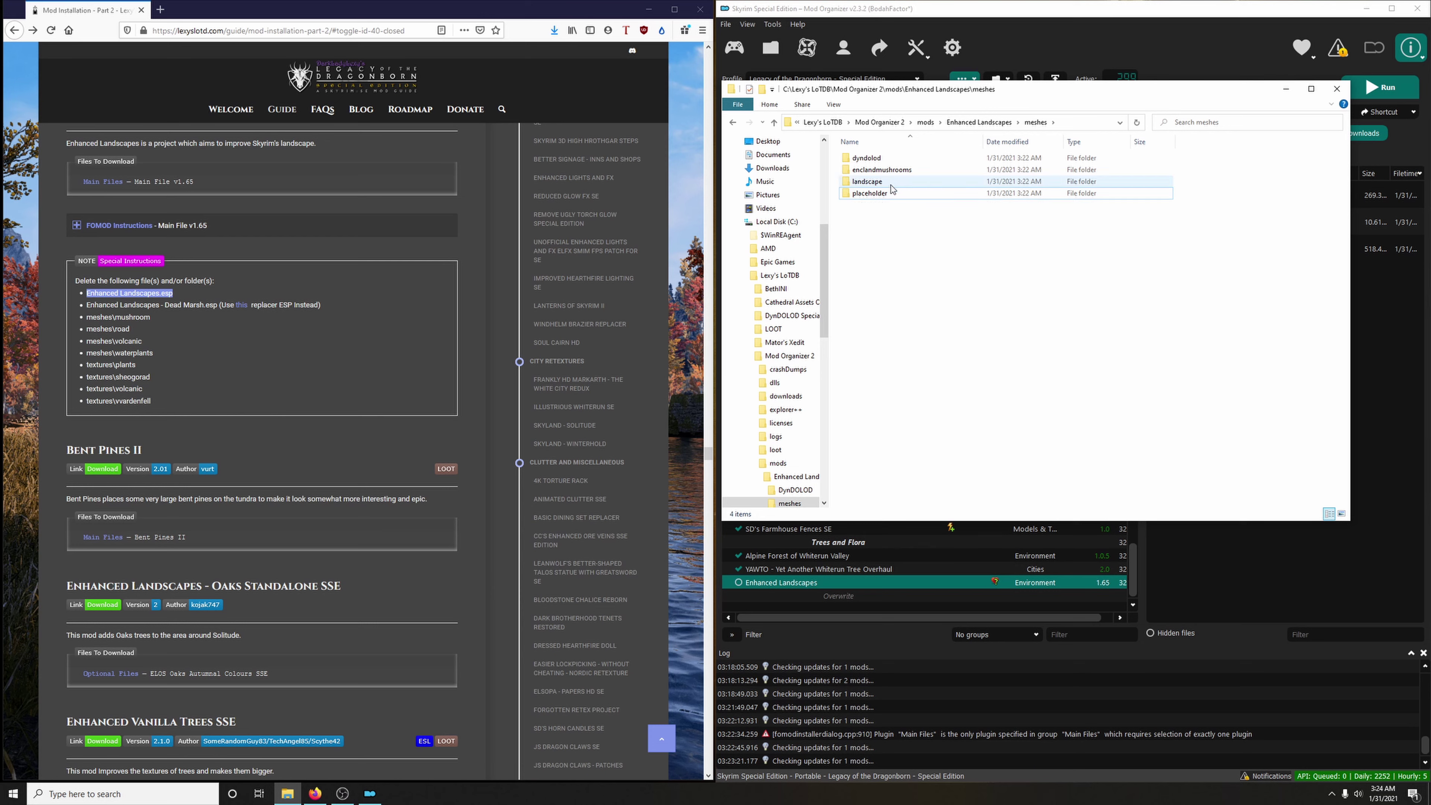
mouse_move(886, 195)
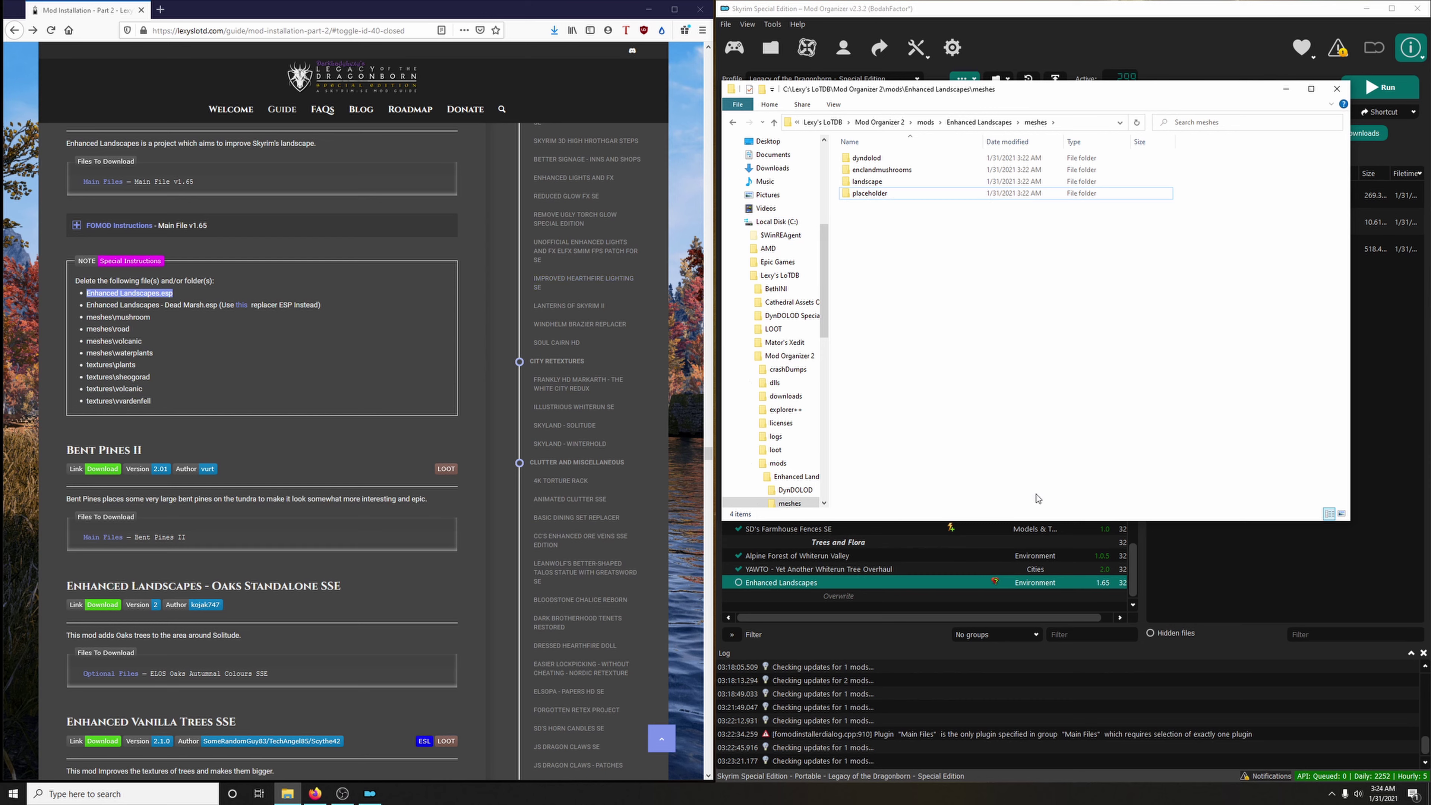
Delete the plants and vvardenfell folders from the textures folder of Enhanced Landscapes.
left_click(962, 126)
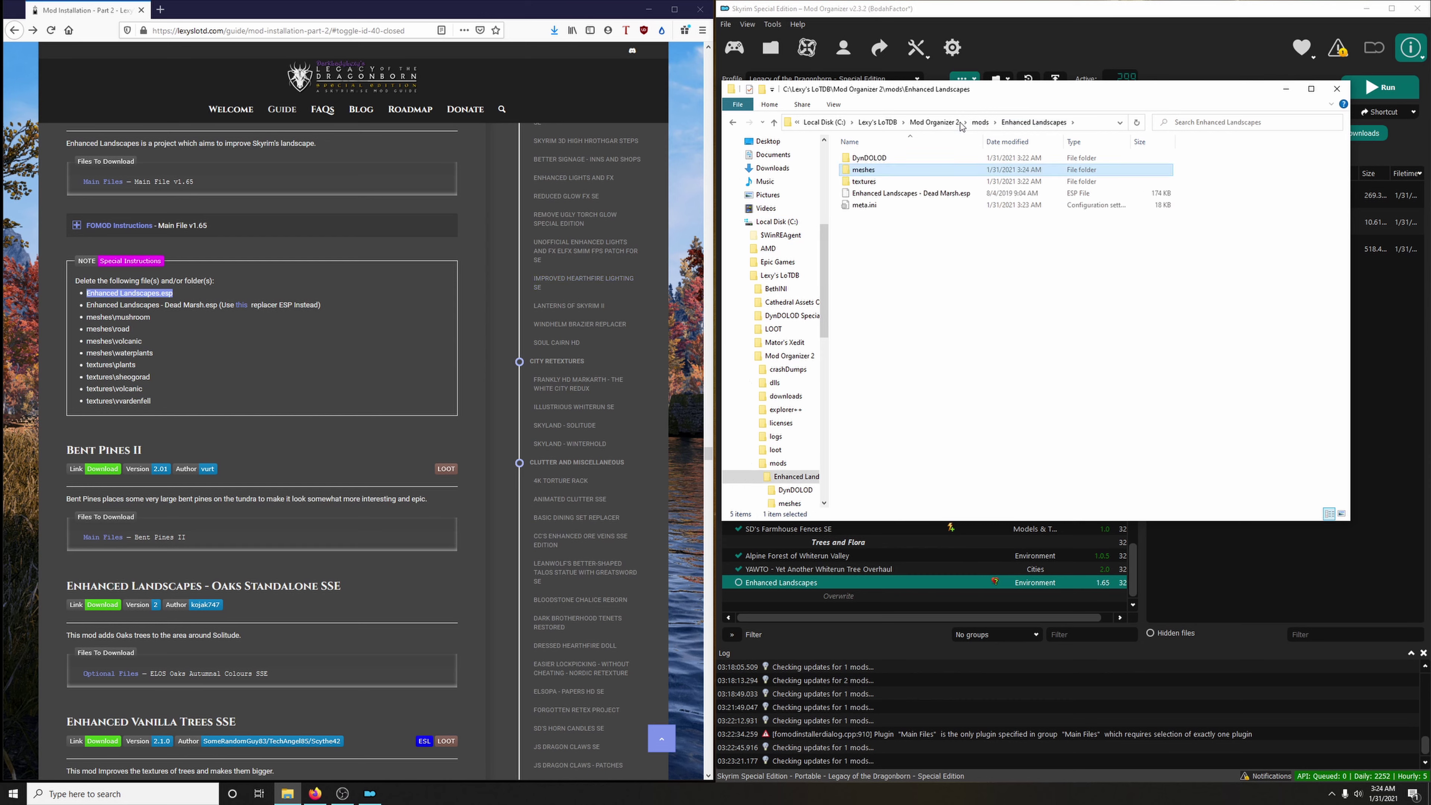
double_click(866, 182)
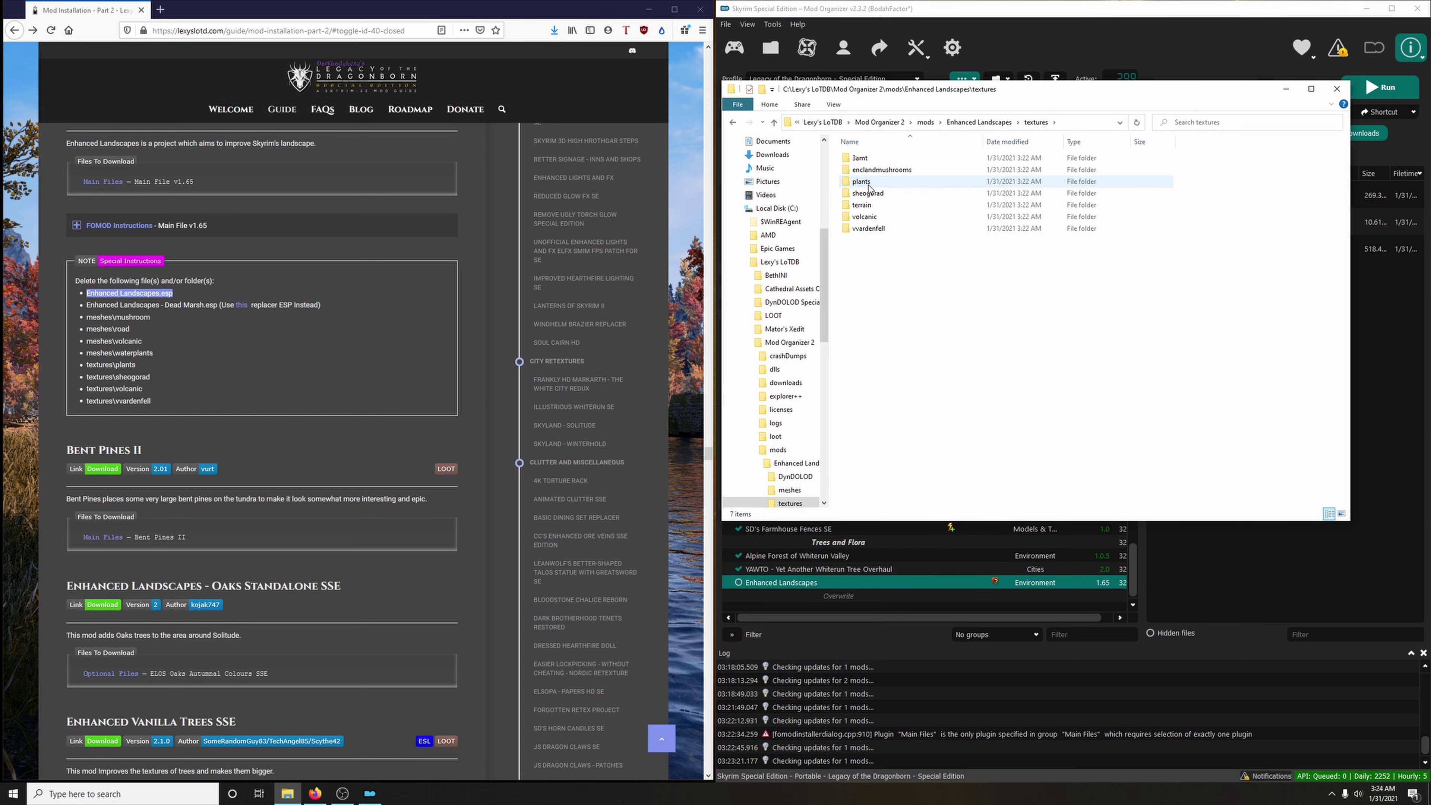
left_click(861, 181)
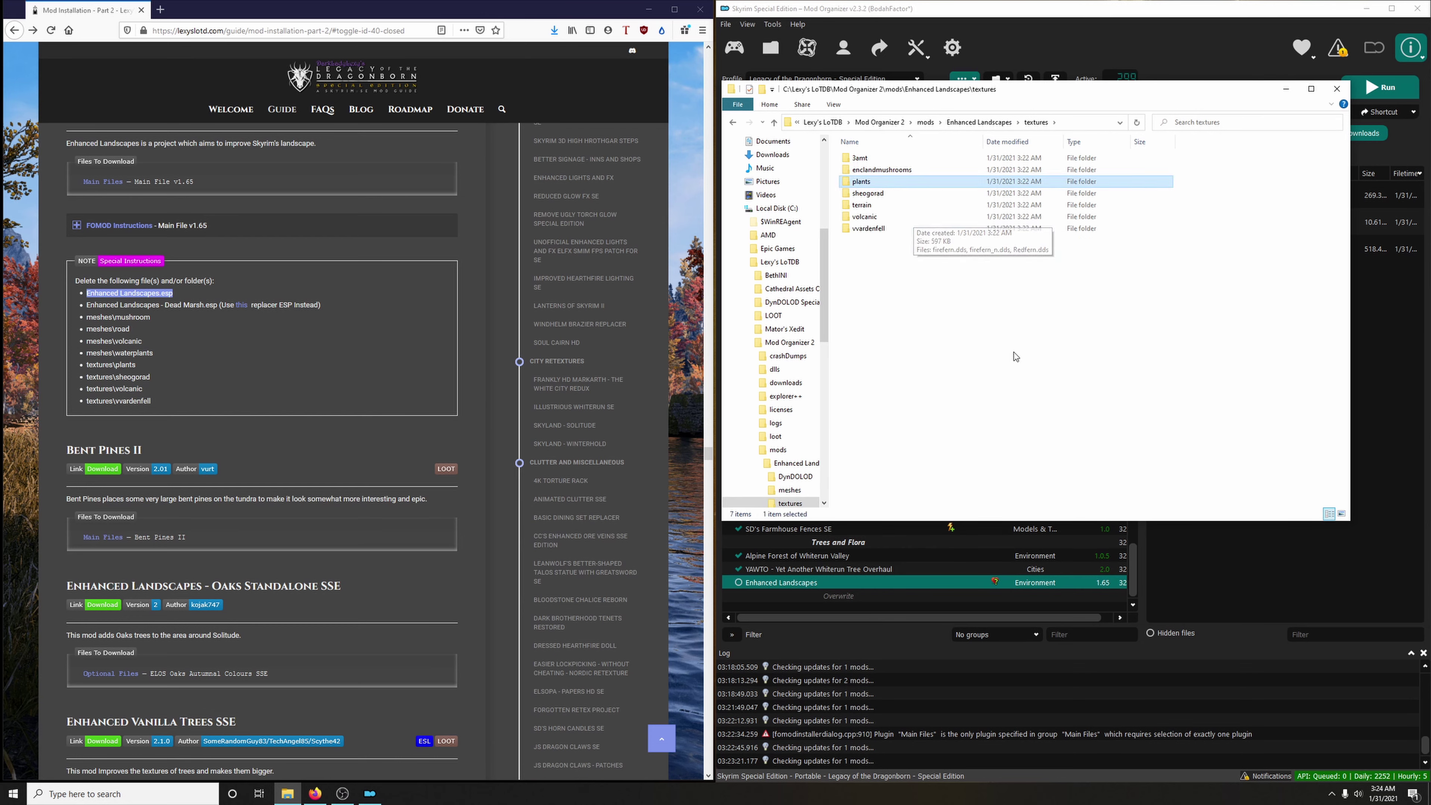
key("Delete")
left_click(865, 184)
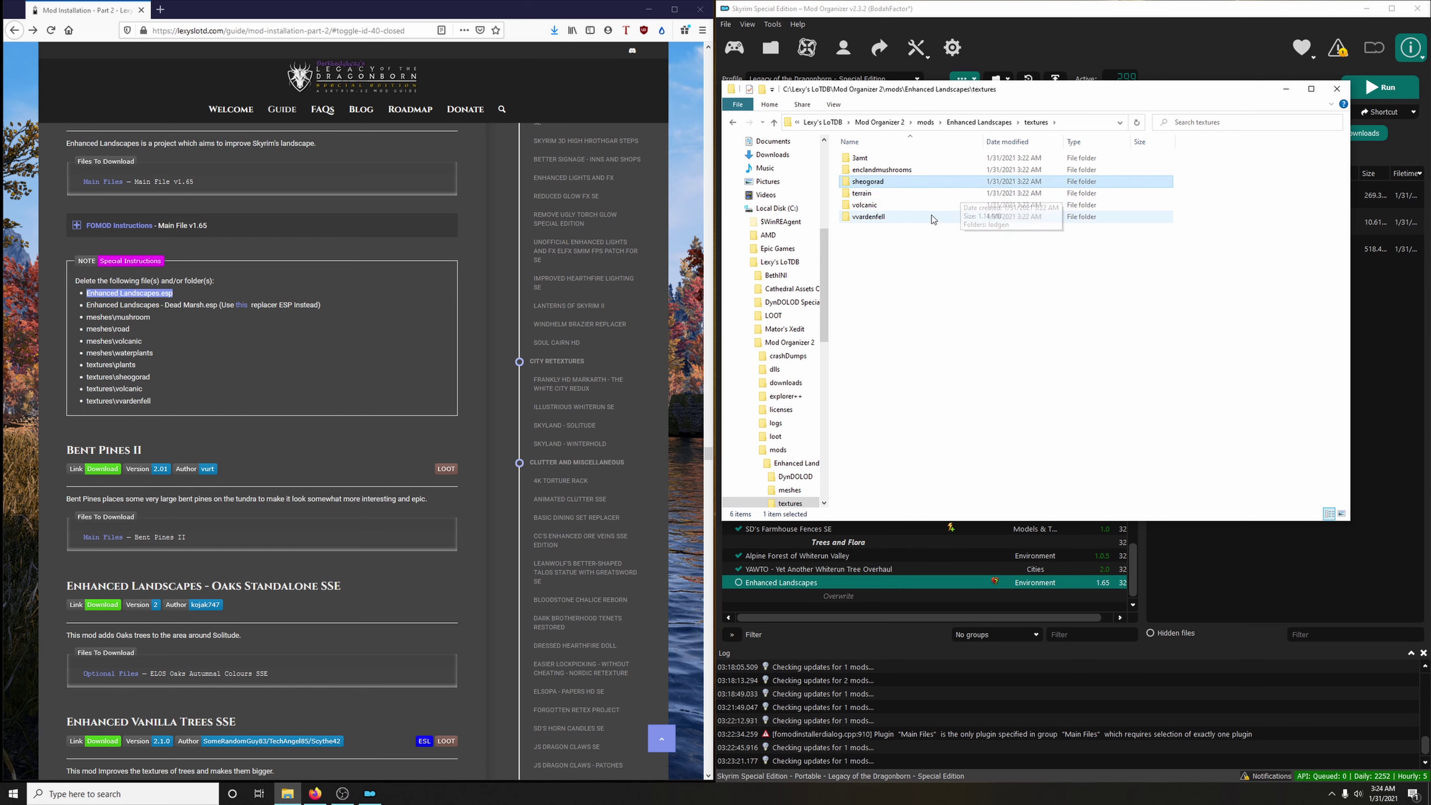
left_click(882, 208)
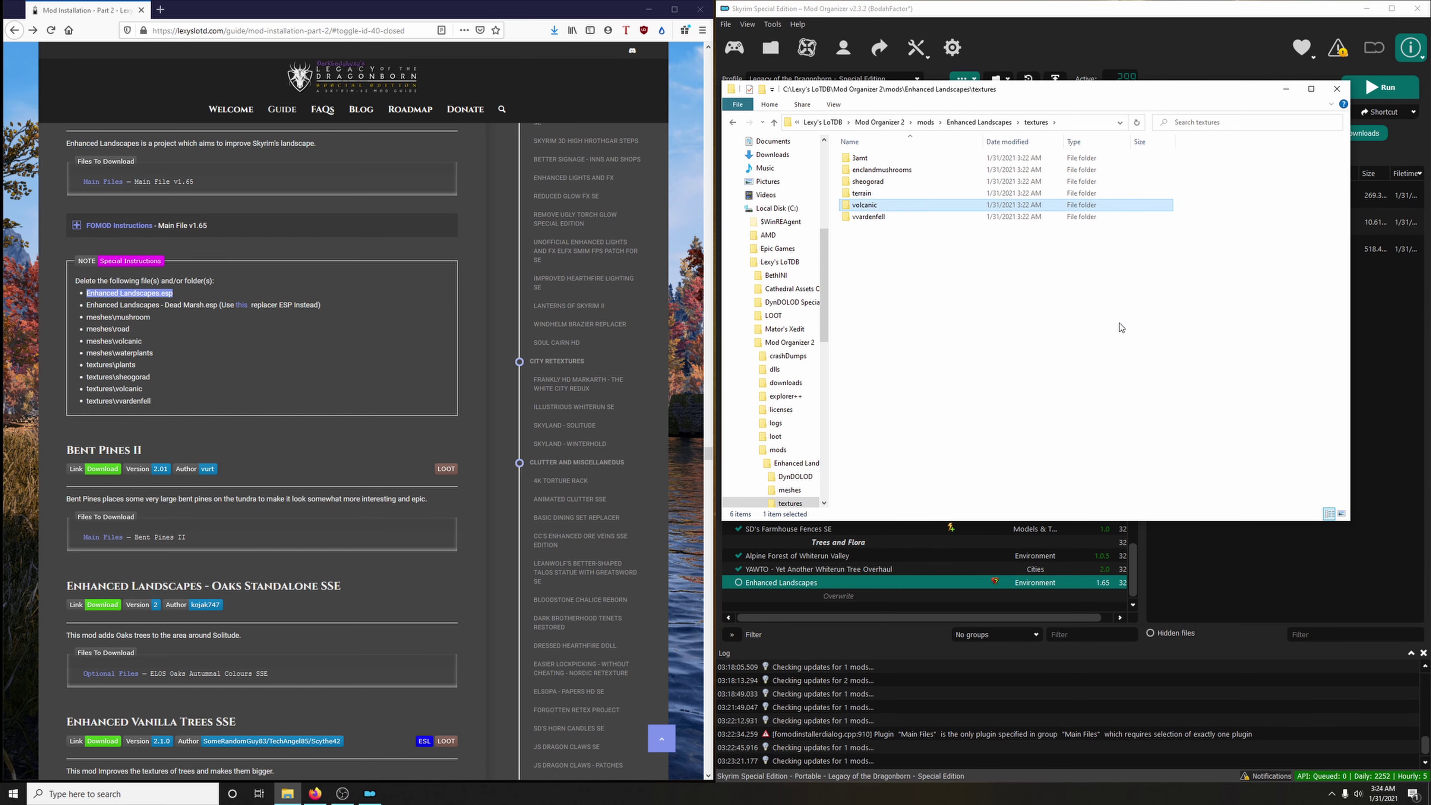
left_click(880, 217, "ctrl")
key("Delete")
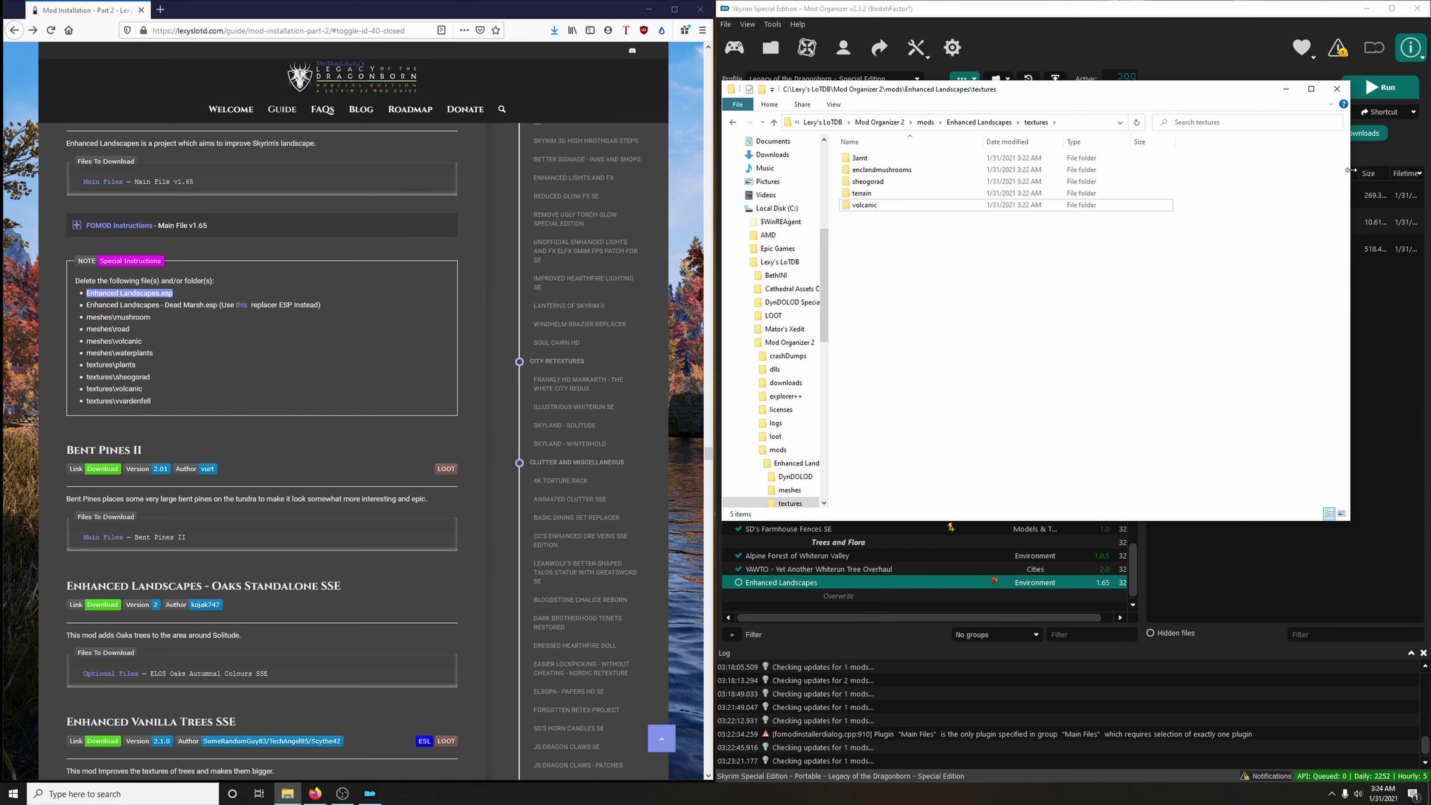
Close the mod folder, enable Enhanced Landscapes in the mod list and mark it as Won't endorse.
left_click(1337, 88)
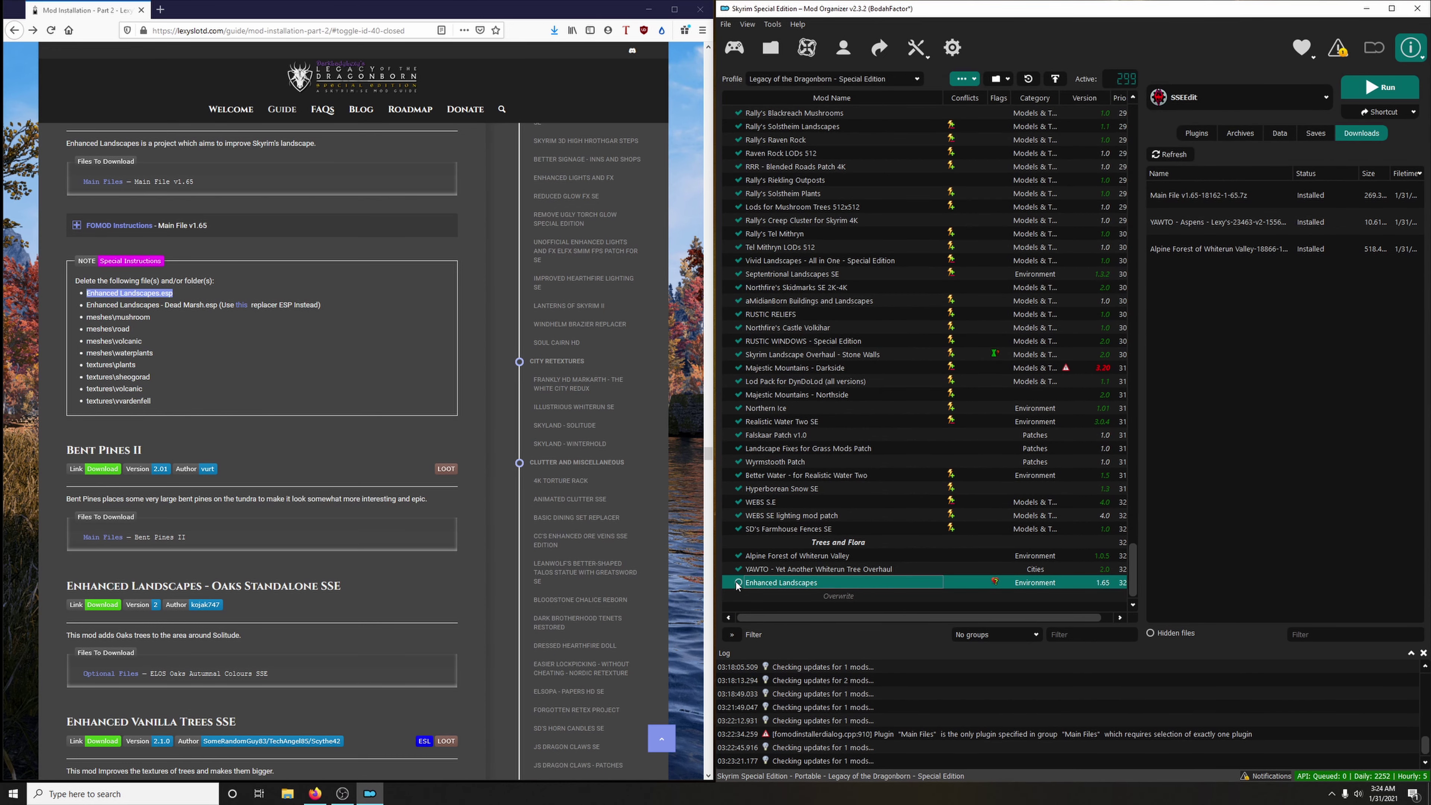
left_click(738, 583)
right_click(988, 583)
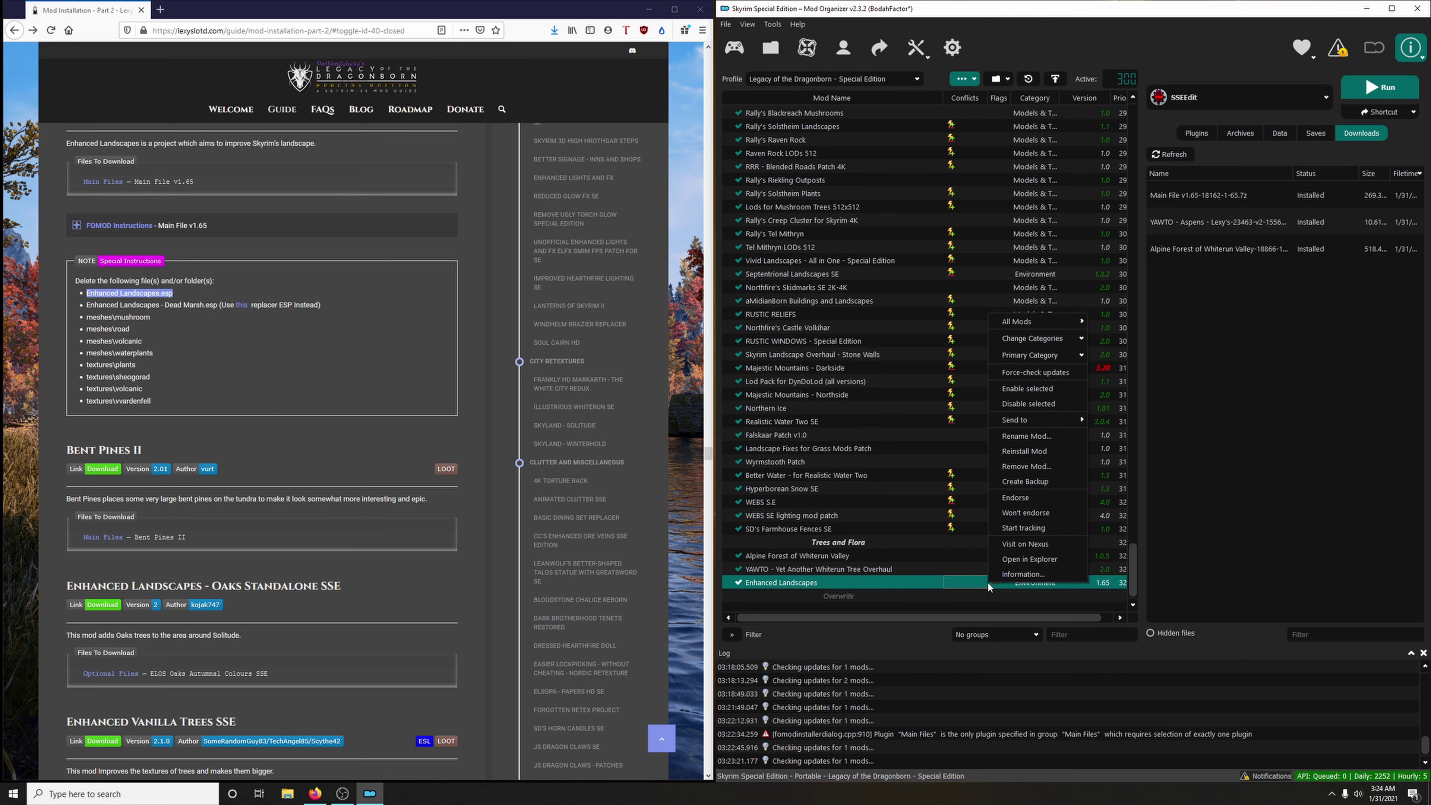
left_click(1031, 512)
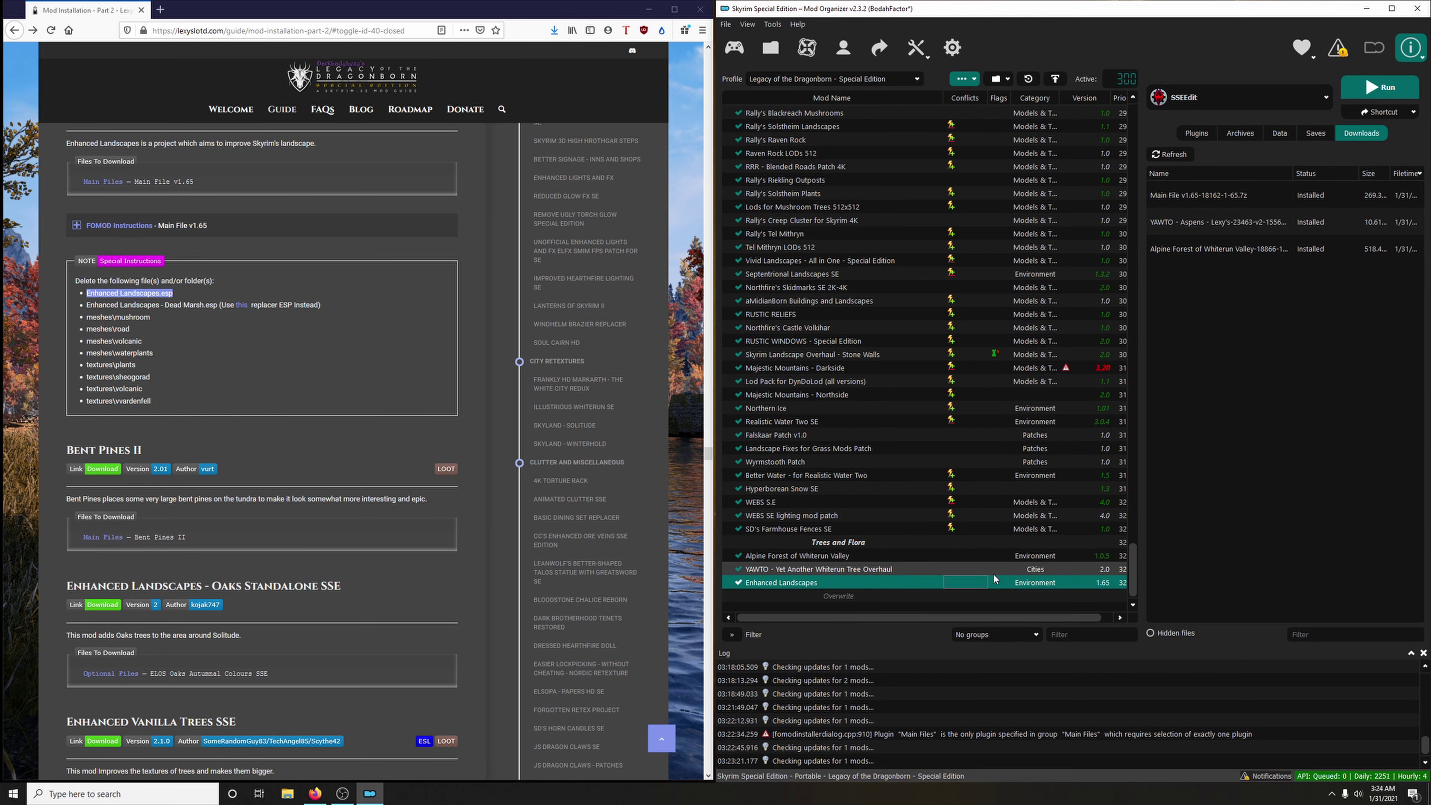
Download the Bent Pines II main file from the guide's Nexus Mods link, and install it as an enabled mod.
scroll(339, 598, "down", 2)
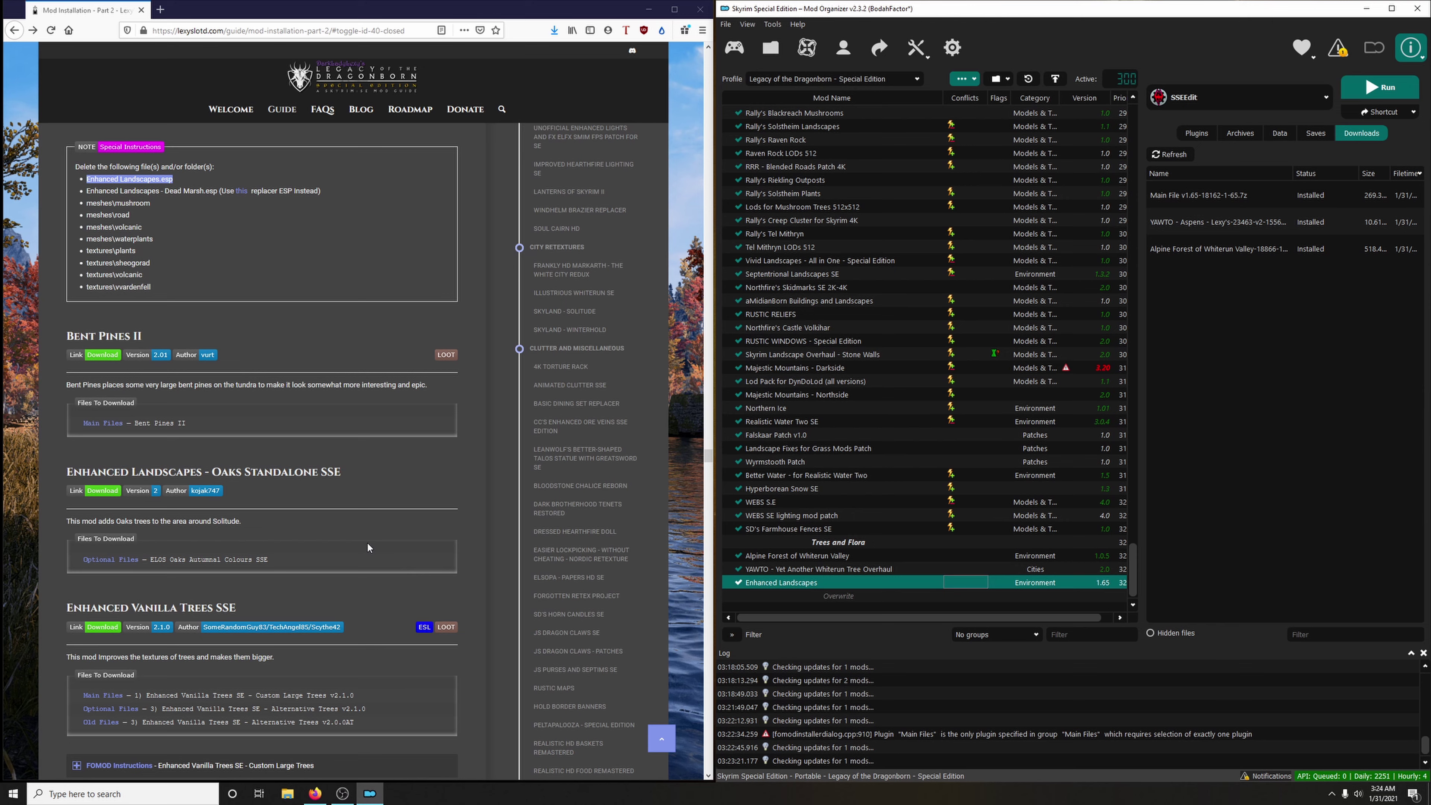
scroll(367, 535, "down", 1)
left_click(112, 301)
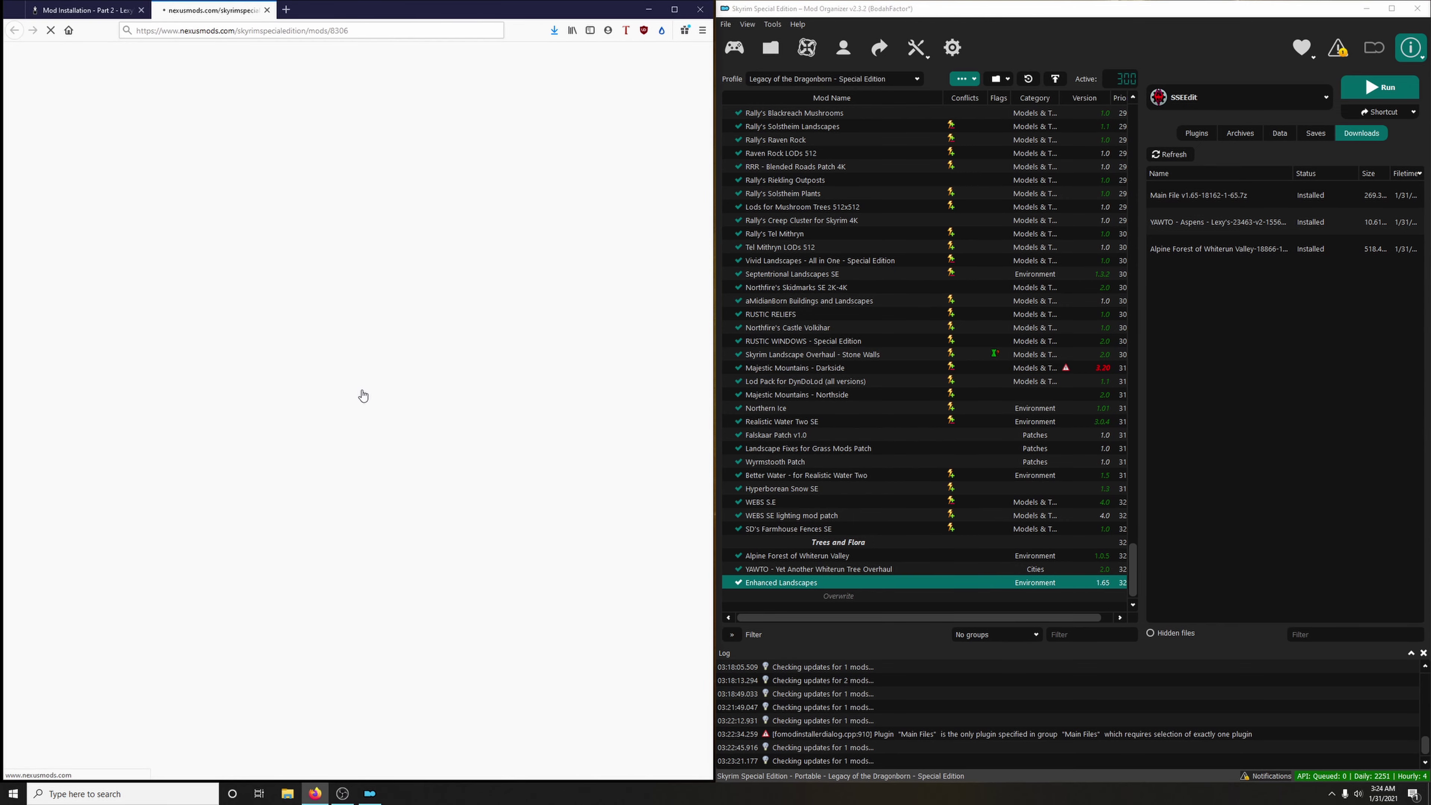
scroll(384, 450, "down", 2)
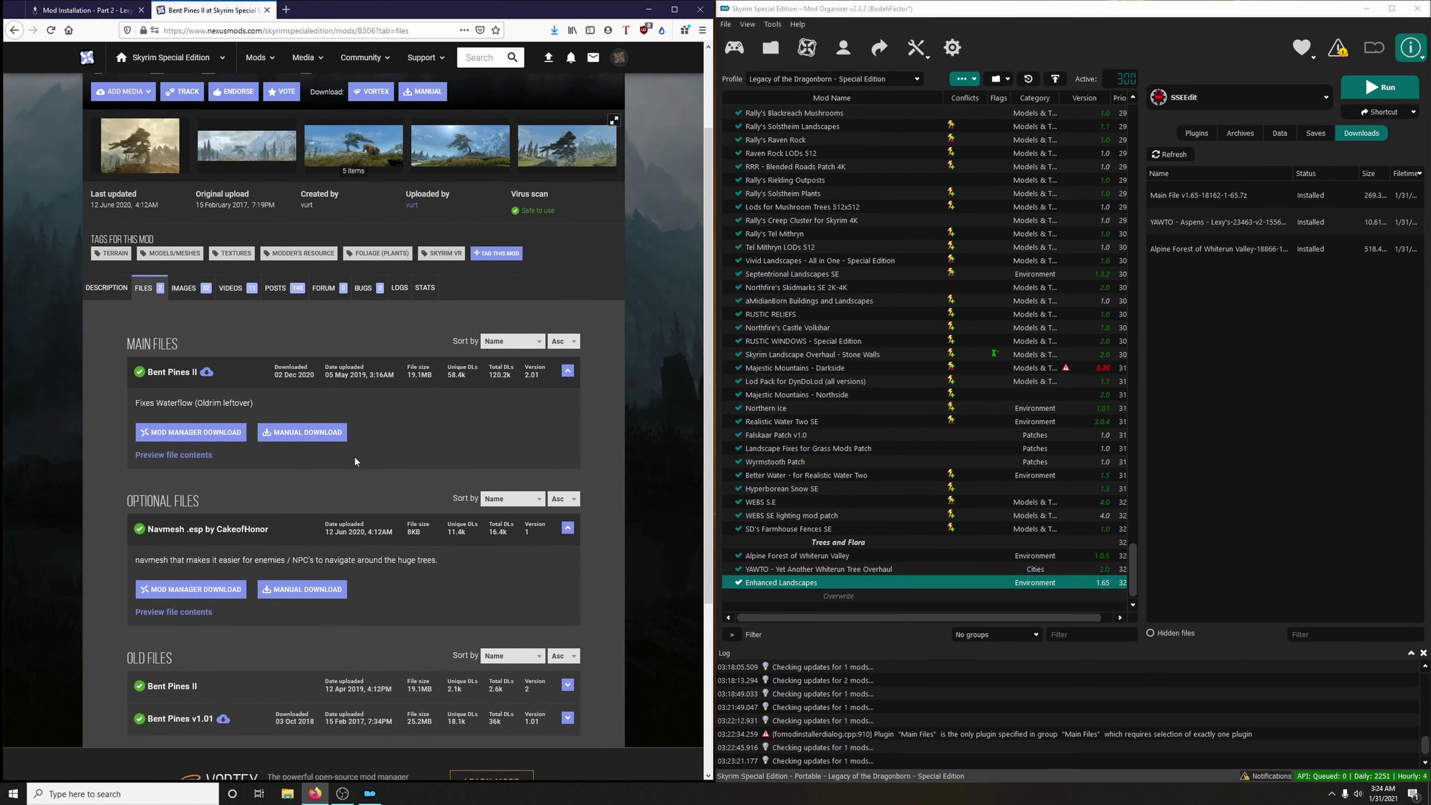
left_click(202, 432)
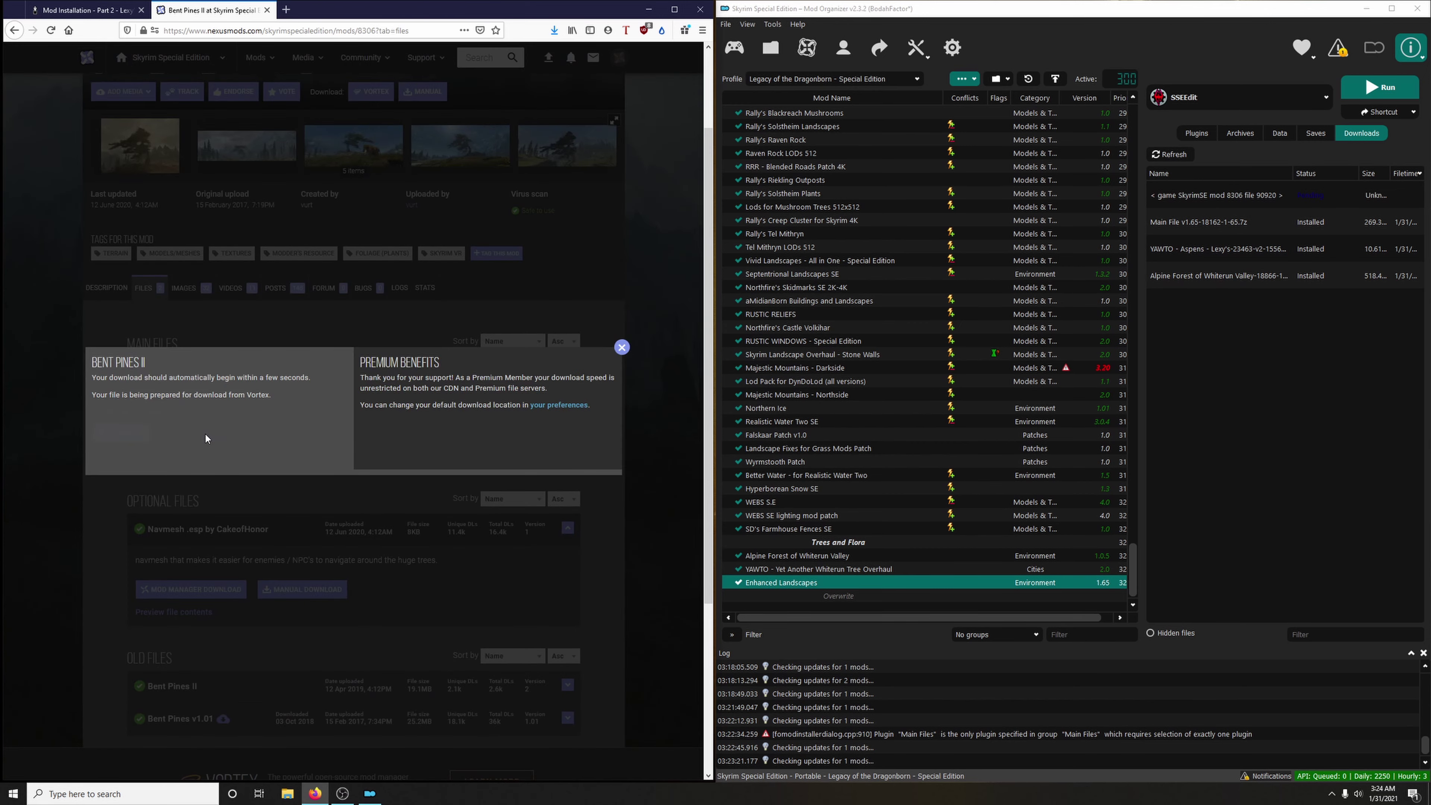
left_click(267, 10)
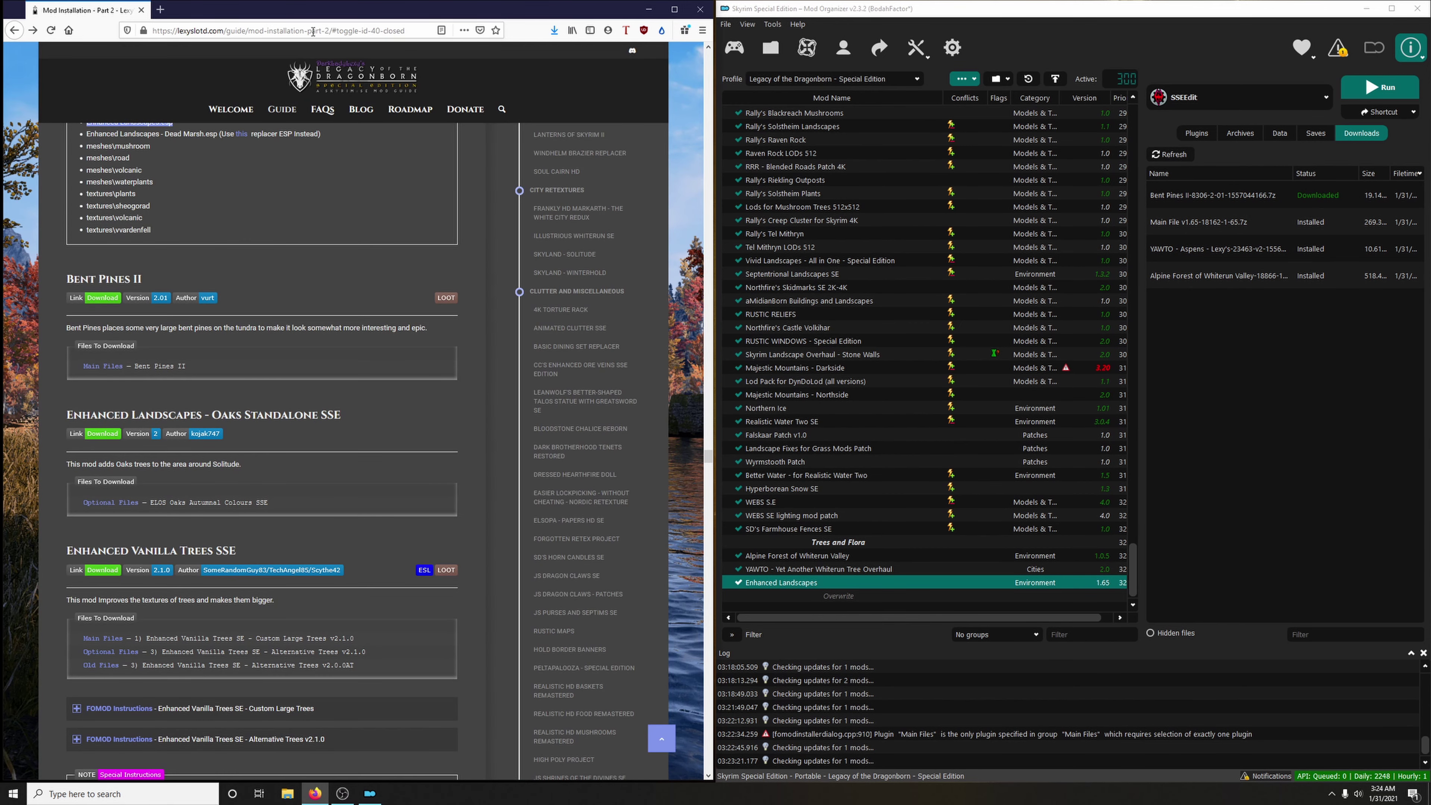
double_click(1220, 195)
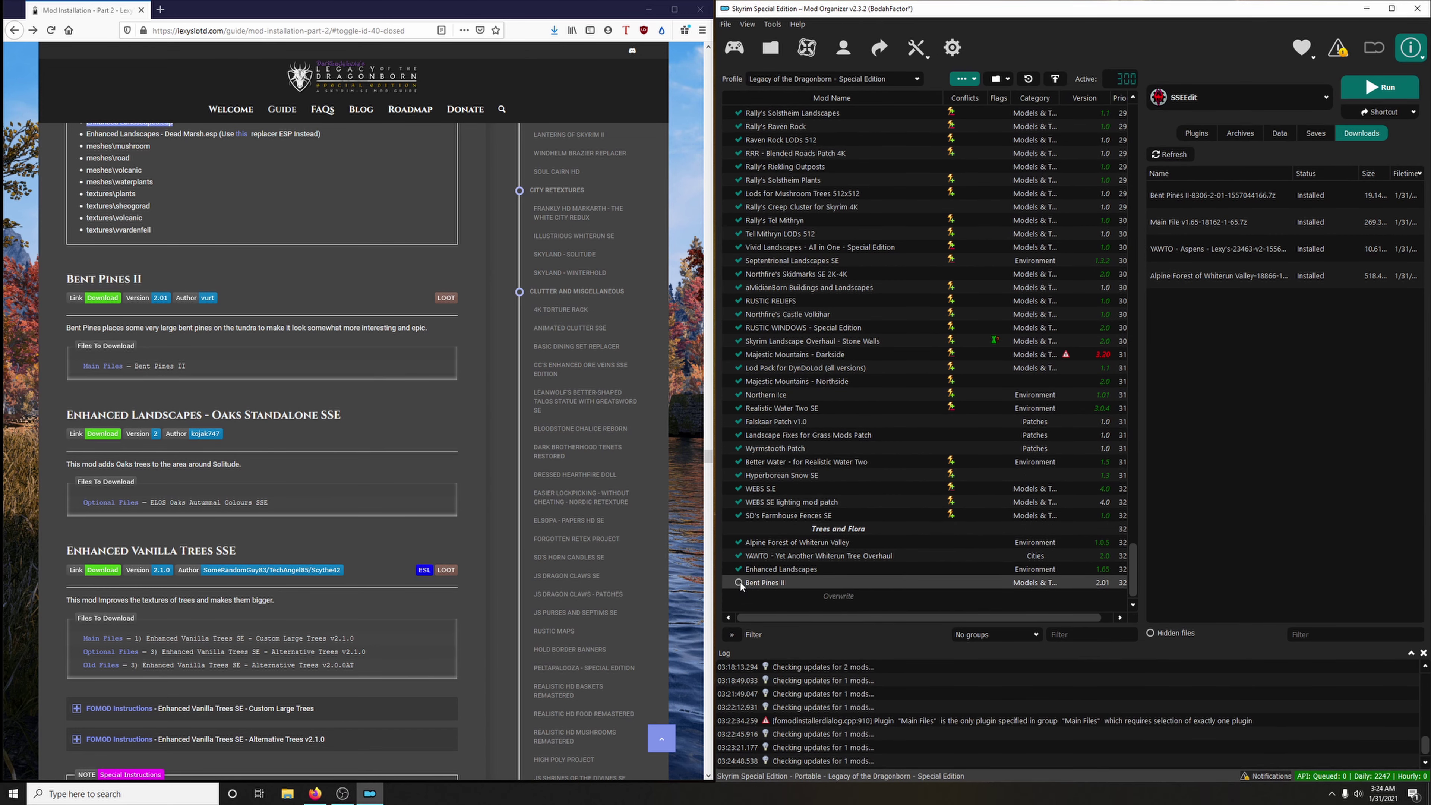
left_click(742, 582)
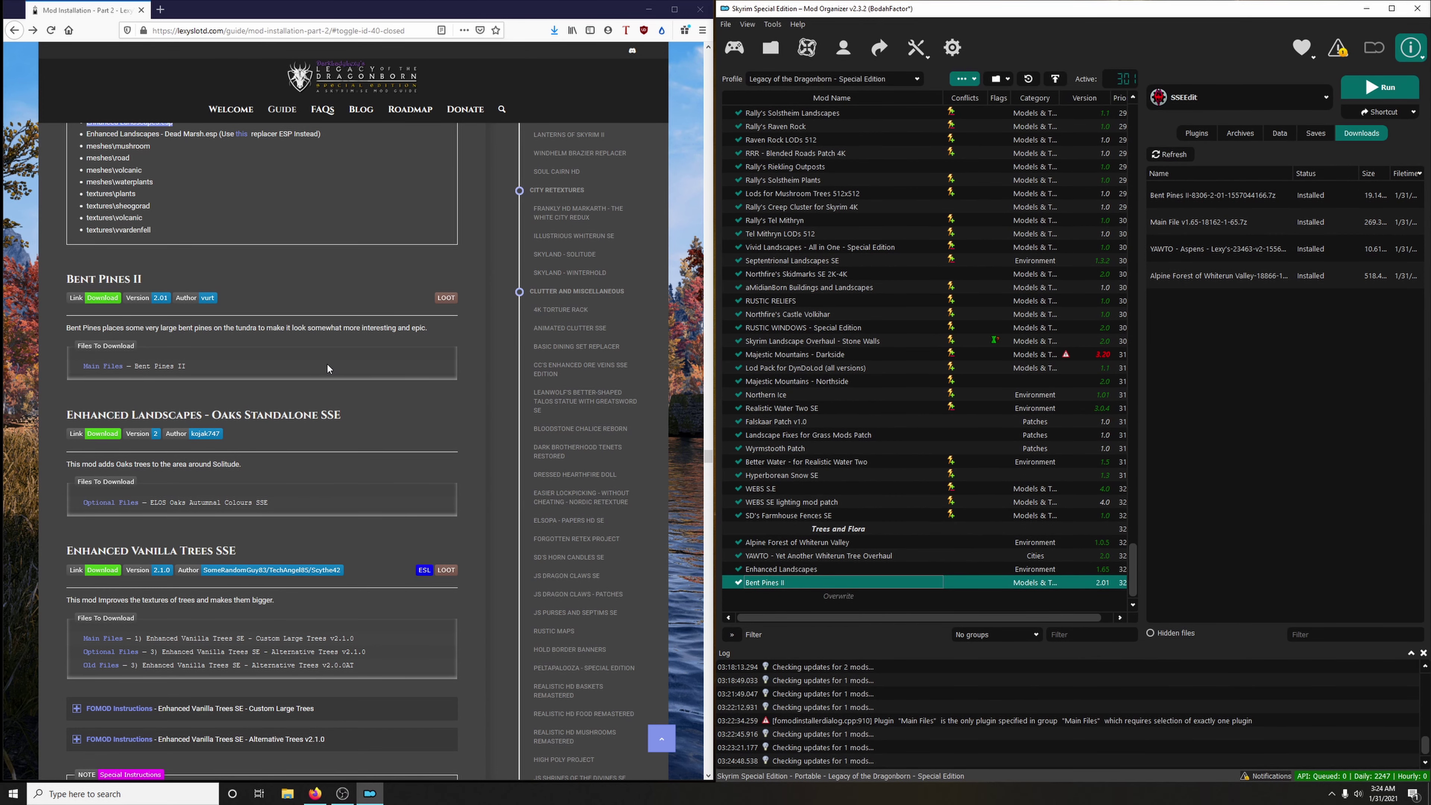
Download the optional file ELOS Oaks Autumnal Colours SSE to the mod manager from the guide's Enhanced Landscapes - Oaks Standalone SSE link.
left_click(390, 368)
scroll(394, 369, "down", 2)
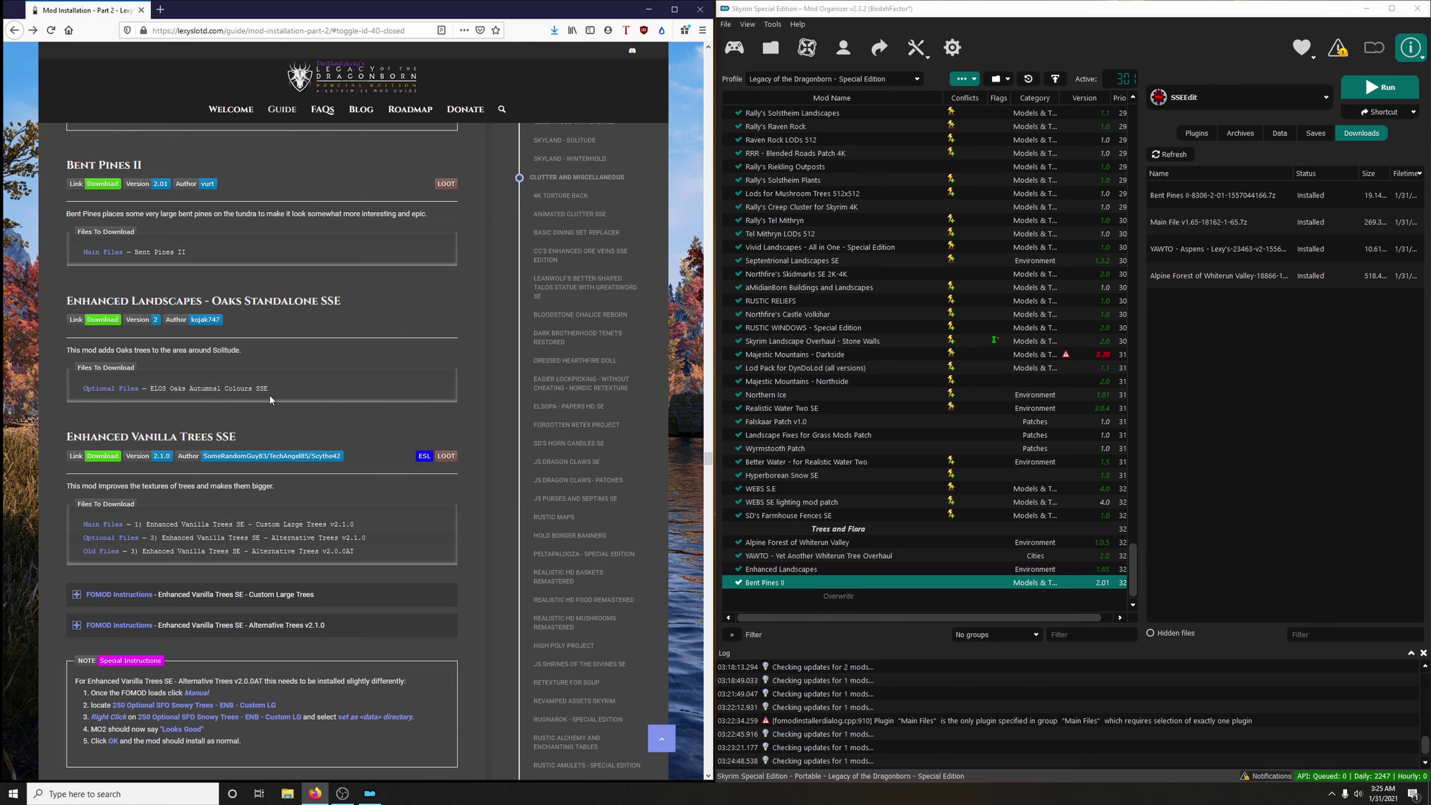
left_click(103, 319)
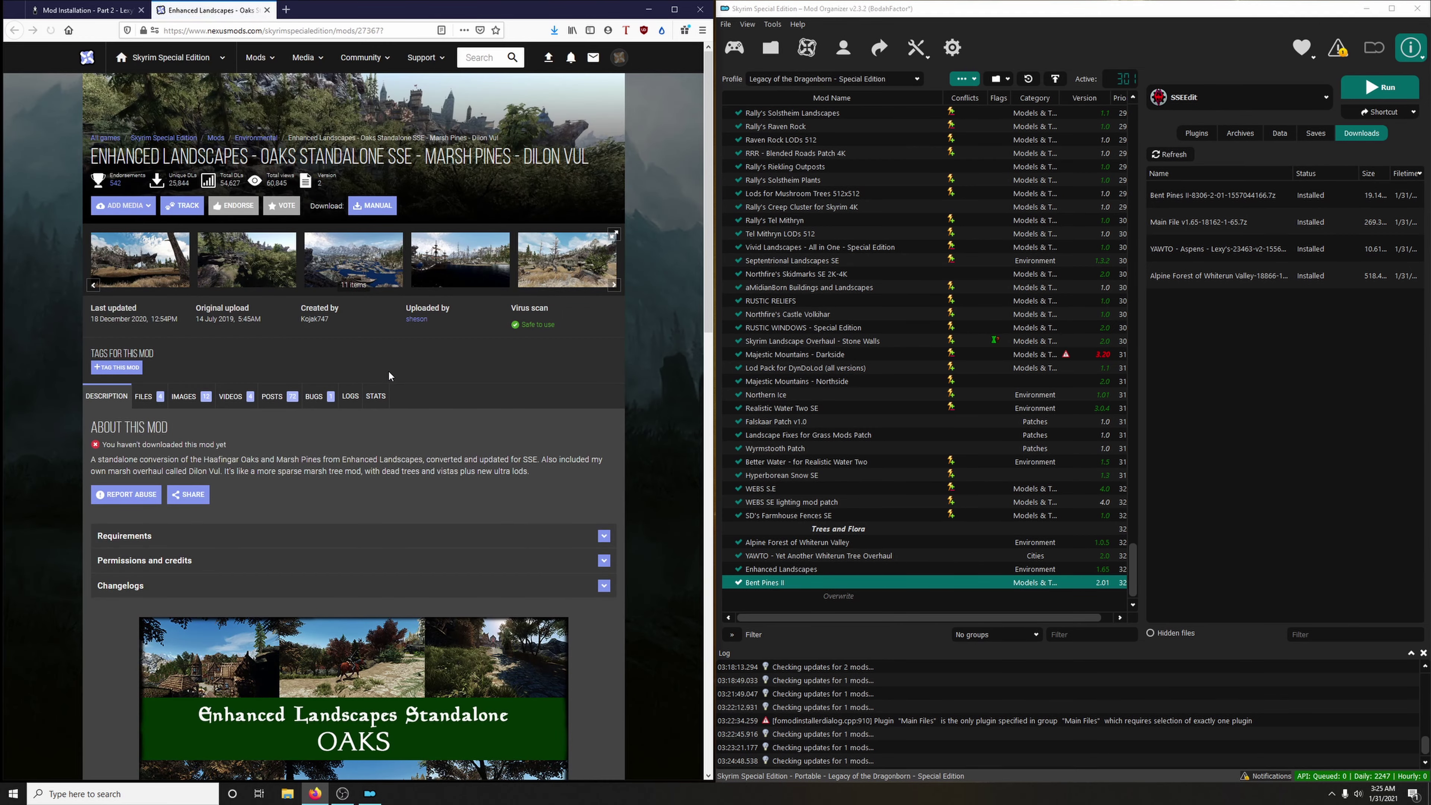
left_click(144, 396)
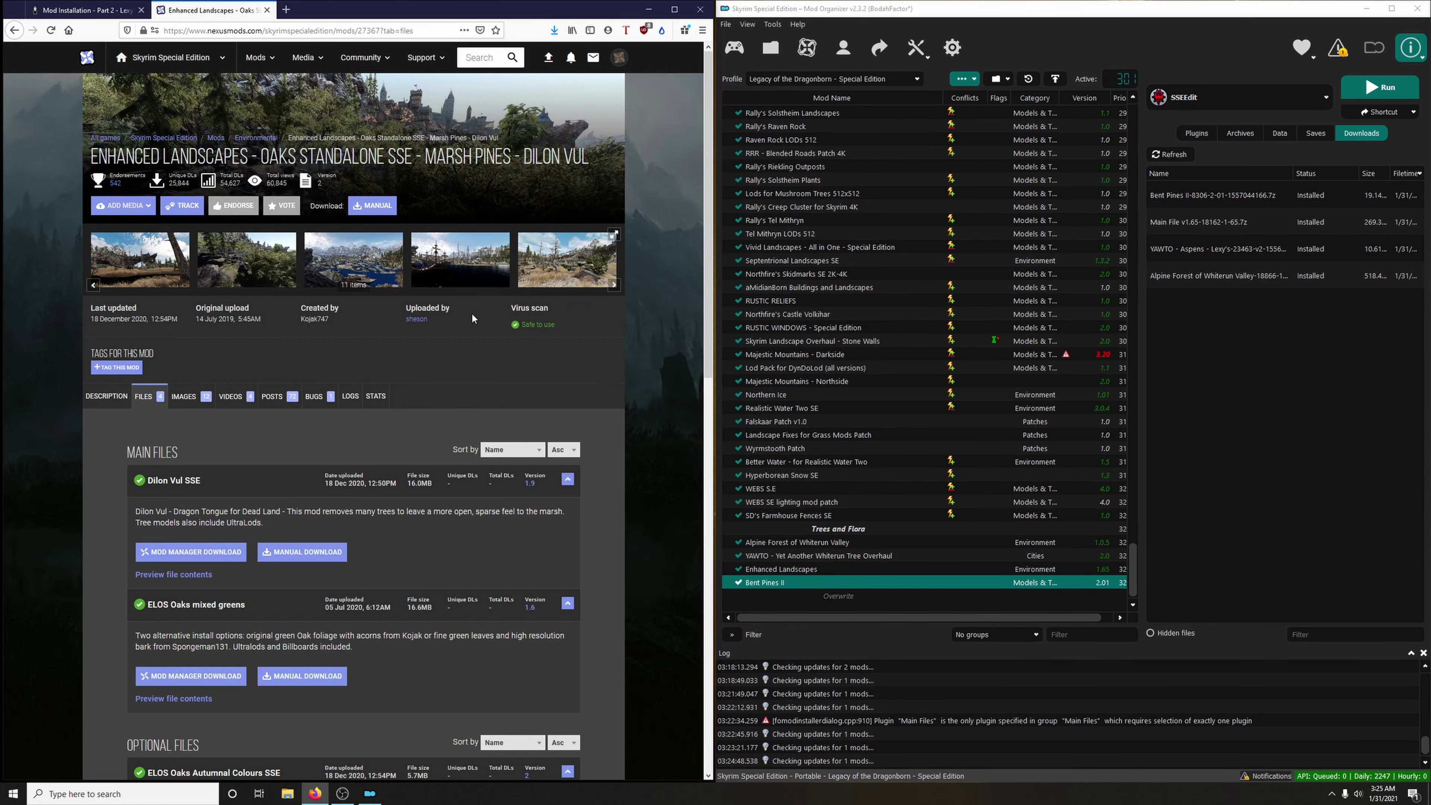
scroll(470, 317, "down", 5)
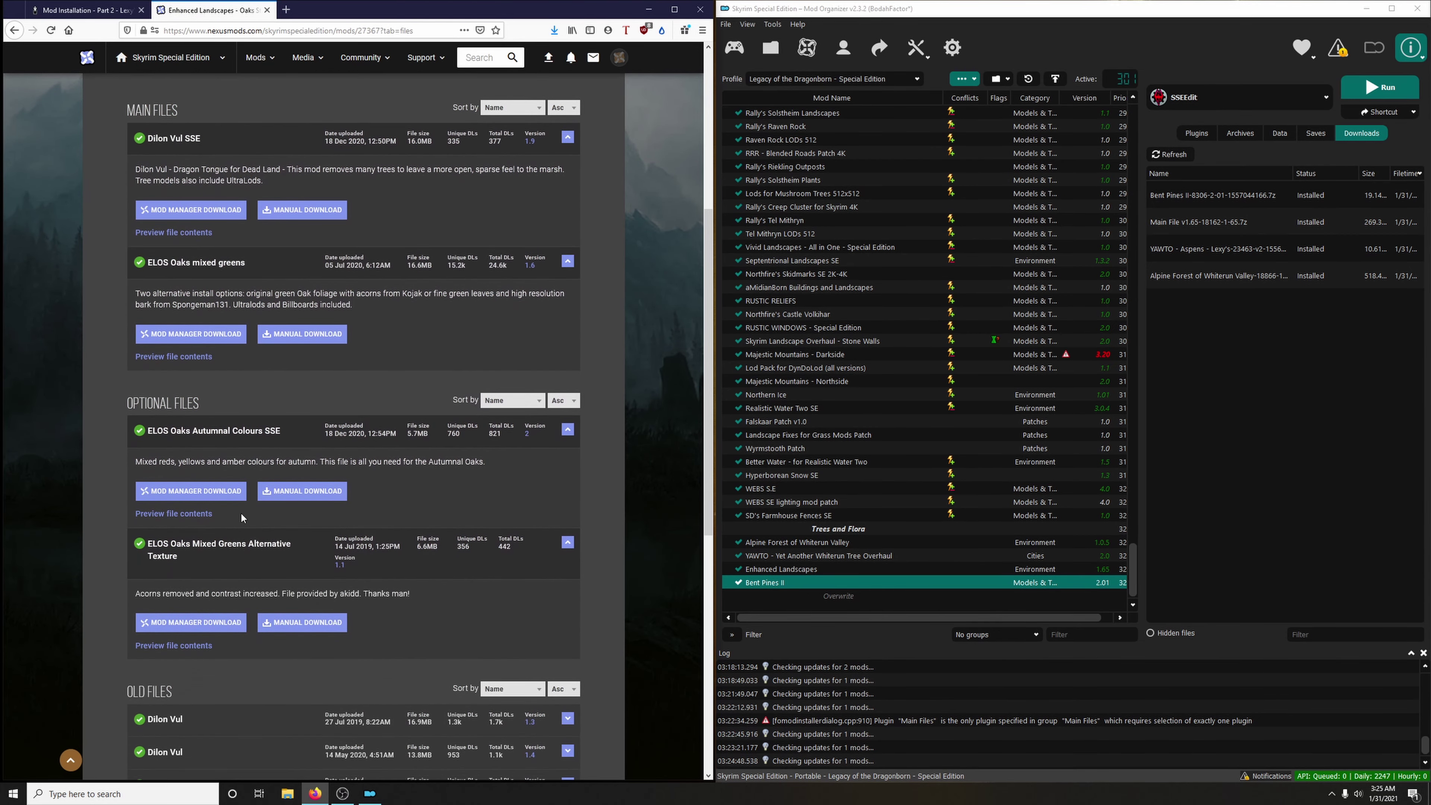
left_click(219, 496)
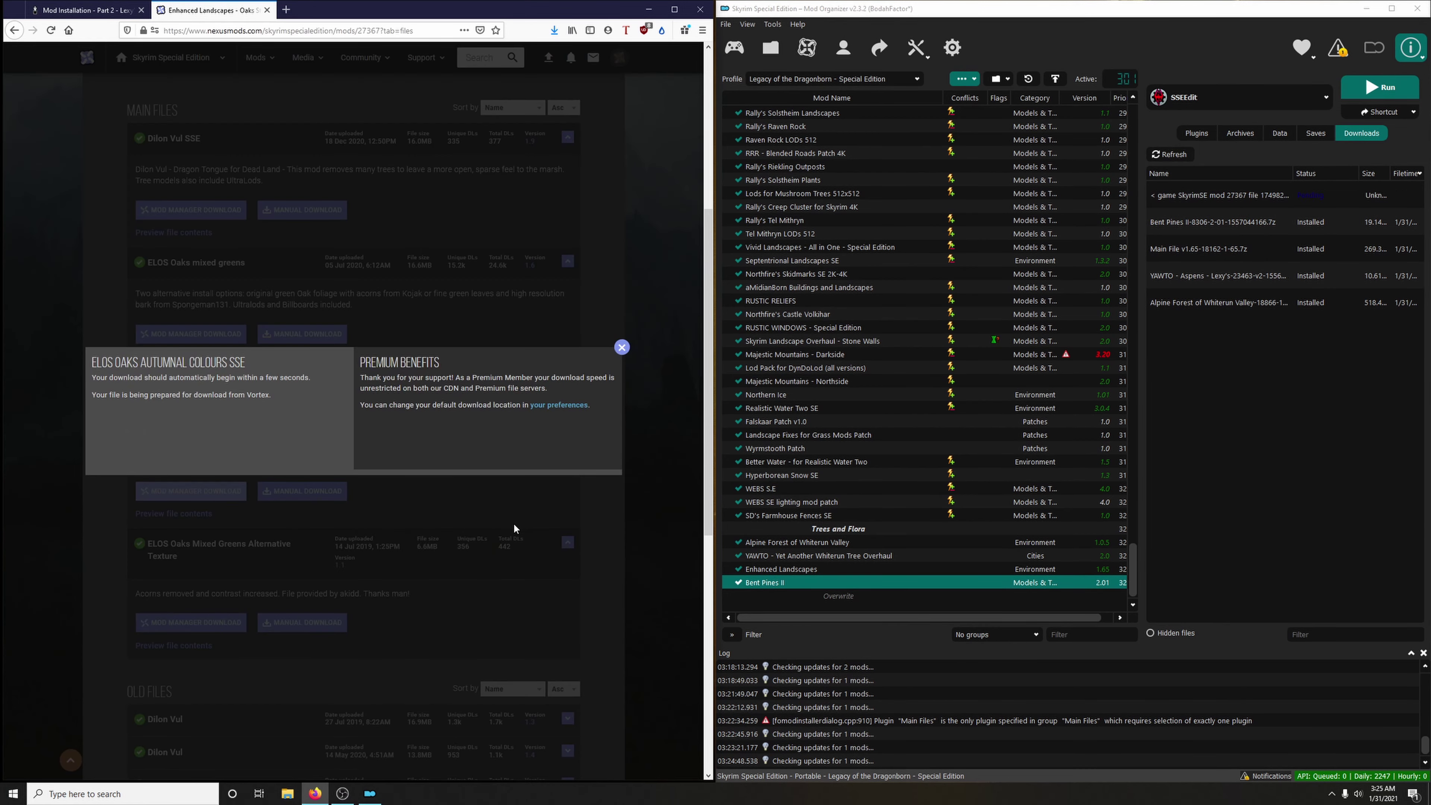
left_click(622, 348)
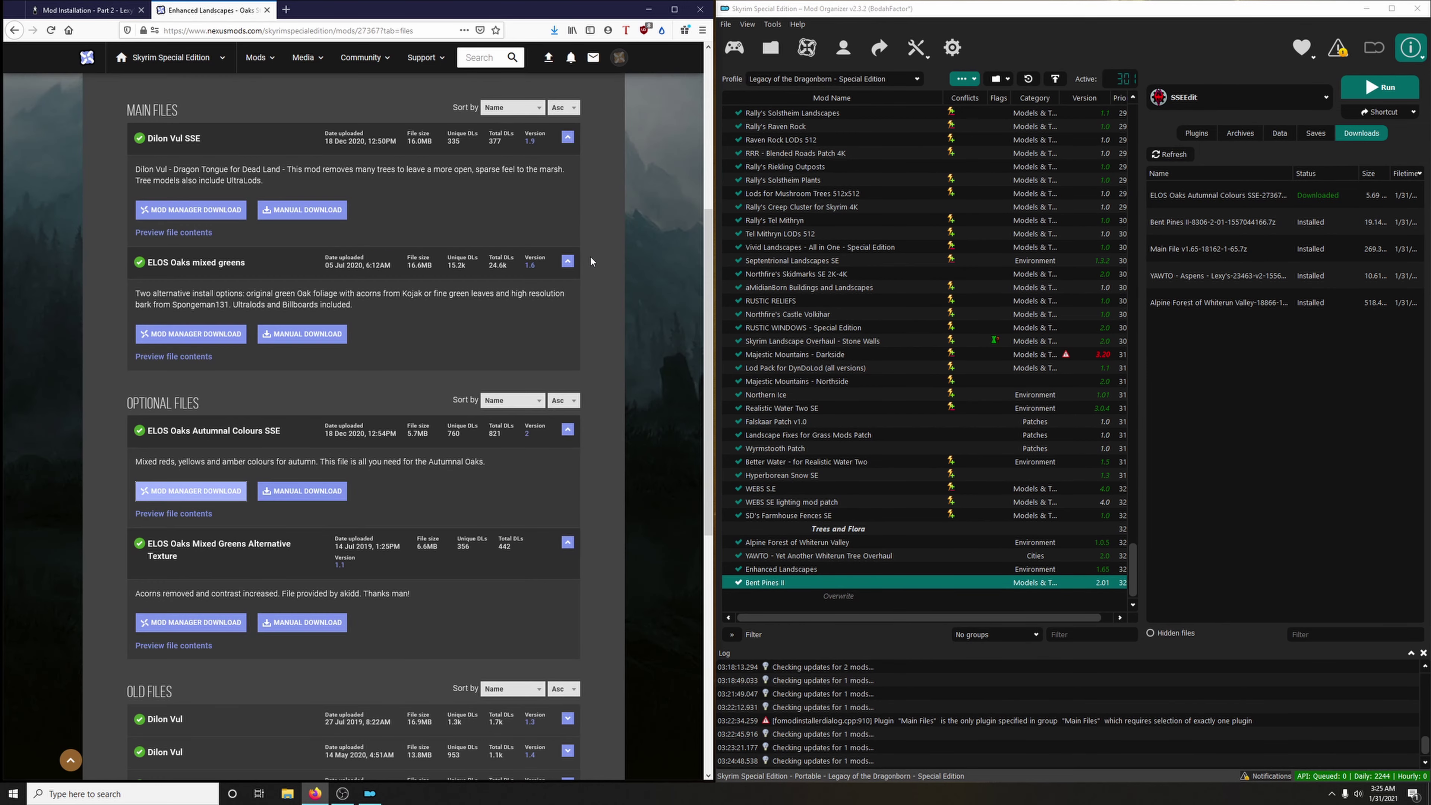
left_click(266, 10)
Install the downloaded ELOS Oaks Autumnal Colours SSE archive and enable the resulting mod.
double_click(1318, 194)
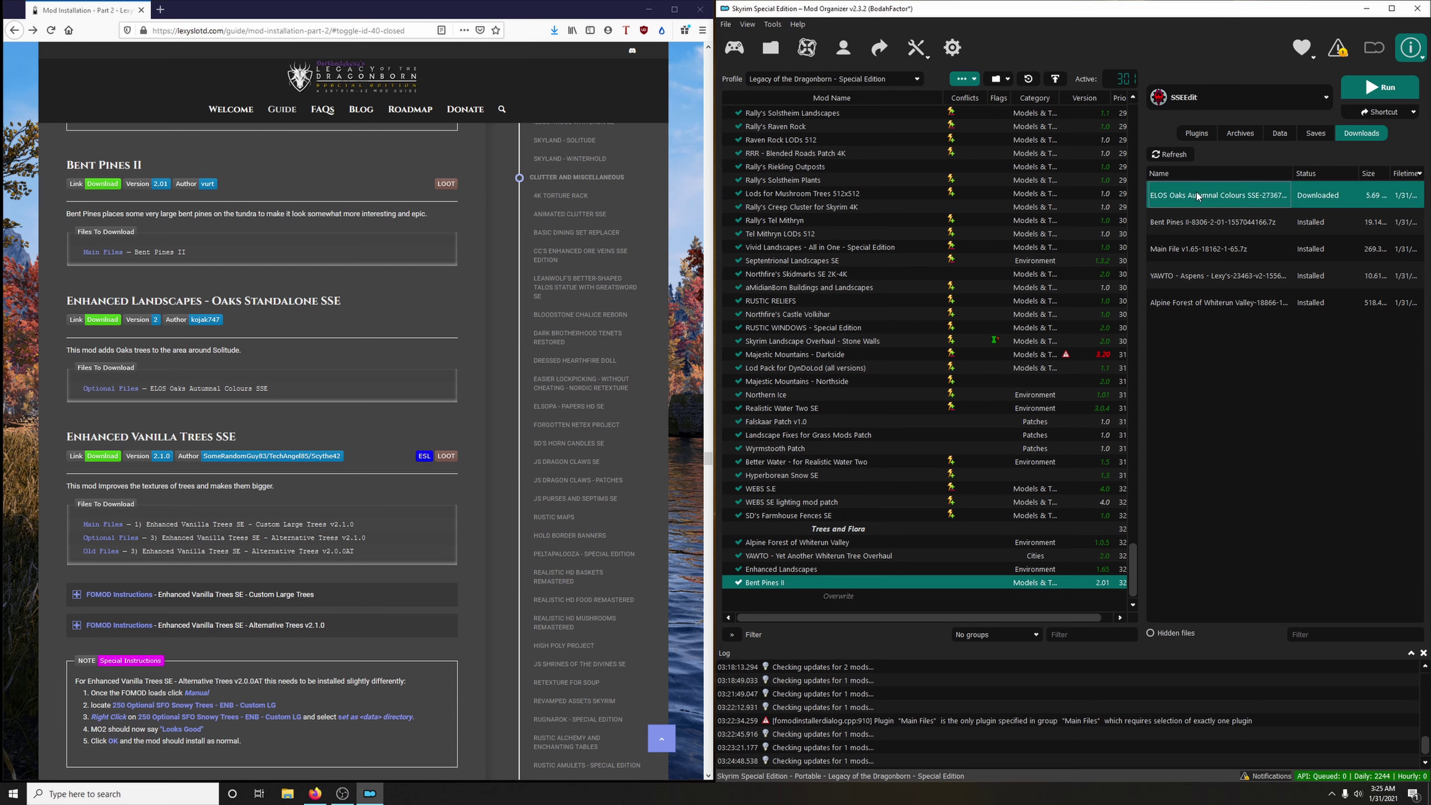
left_click(1154, 416)
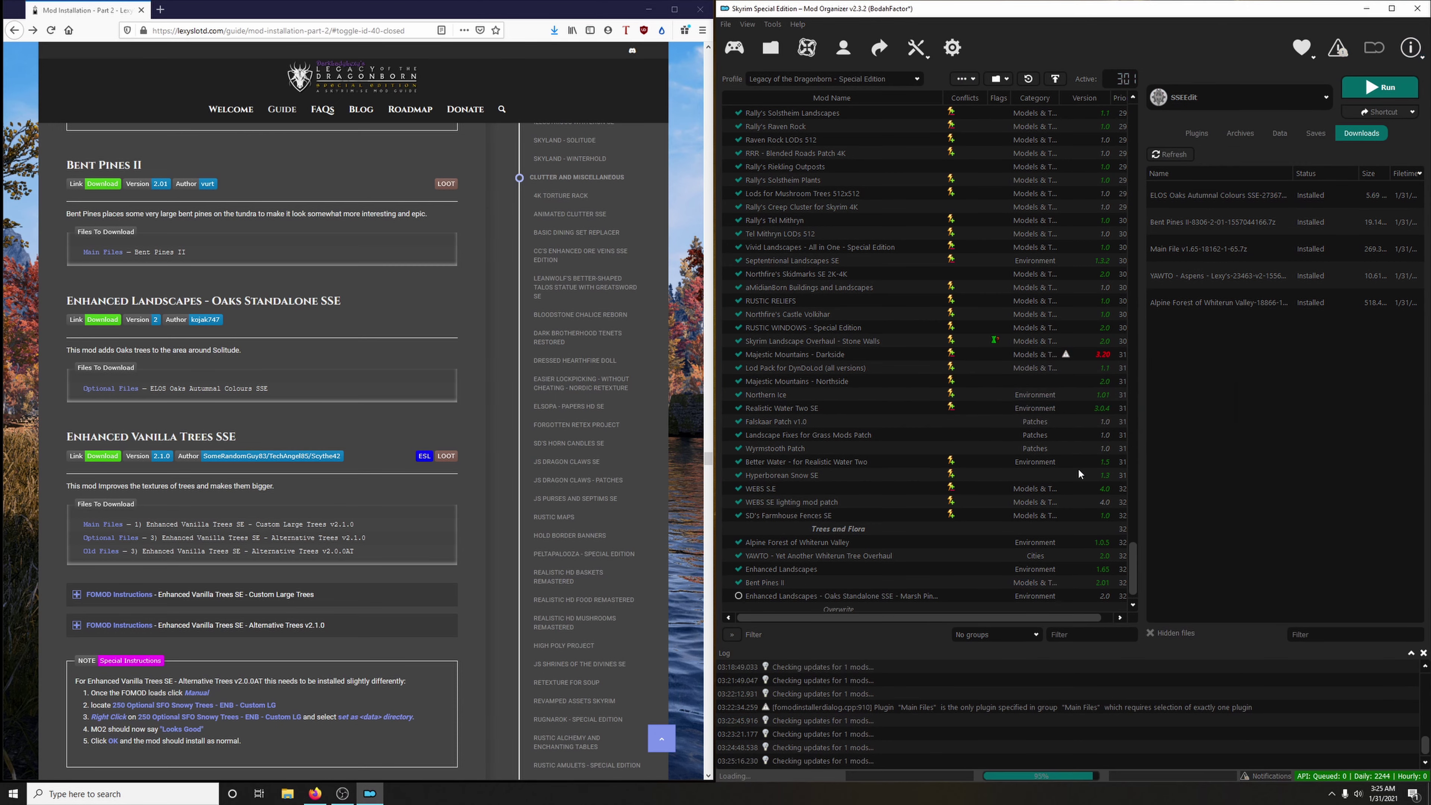
left_click(739, 583)
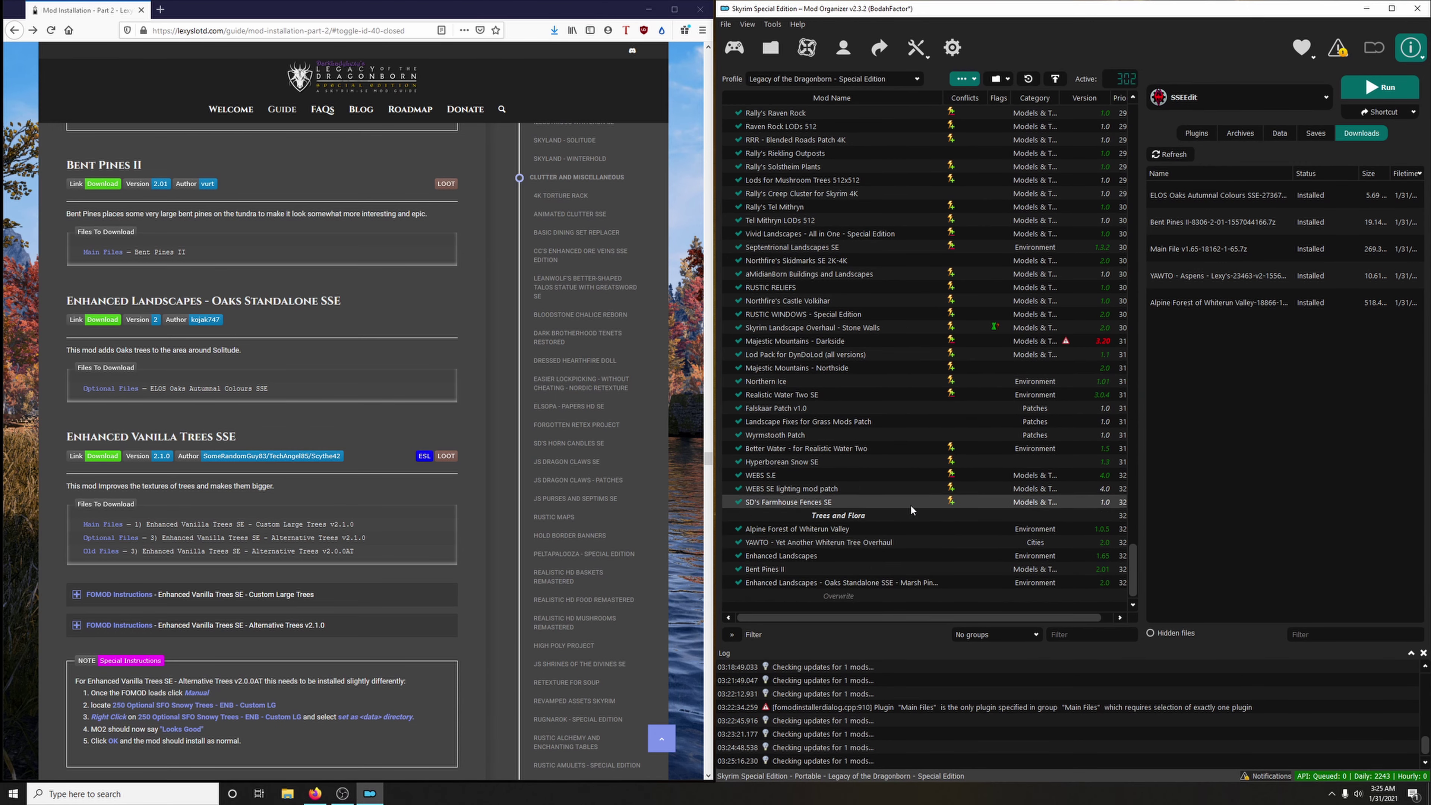
Download the main file Enhanced Vanilla Trees SE - Custom Large Trees v2.1.0 to the mod manager from the guide's Nexus Mods link.
scroll(456, 454, "down", 2)
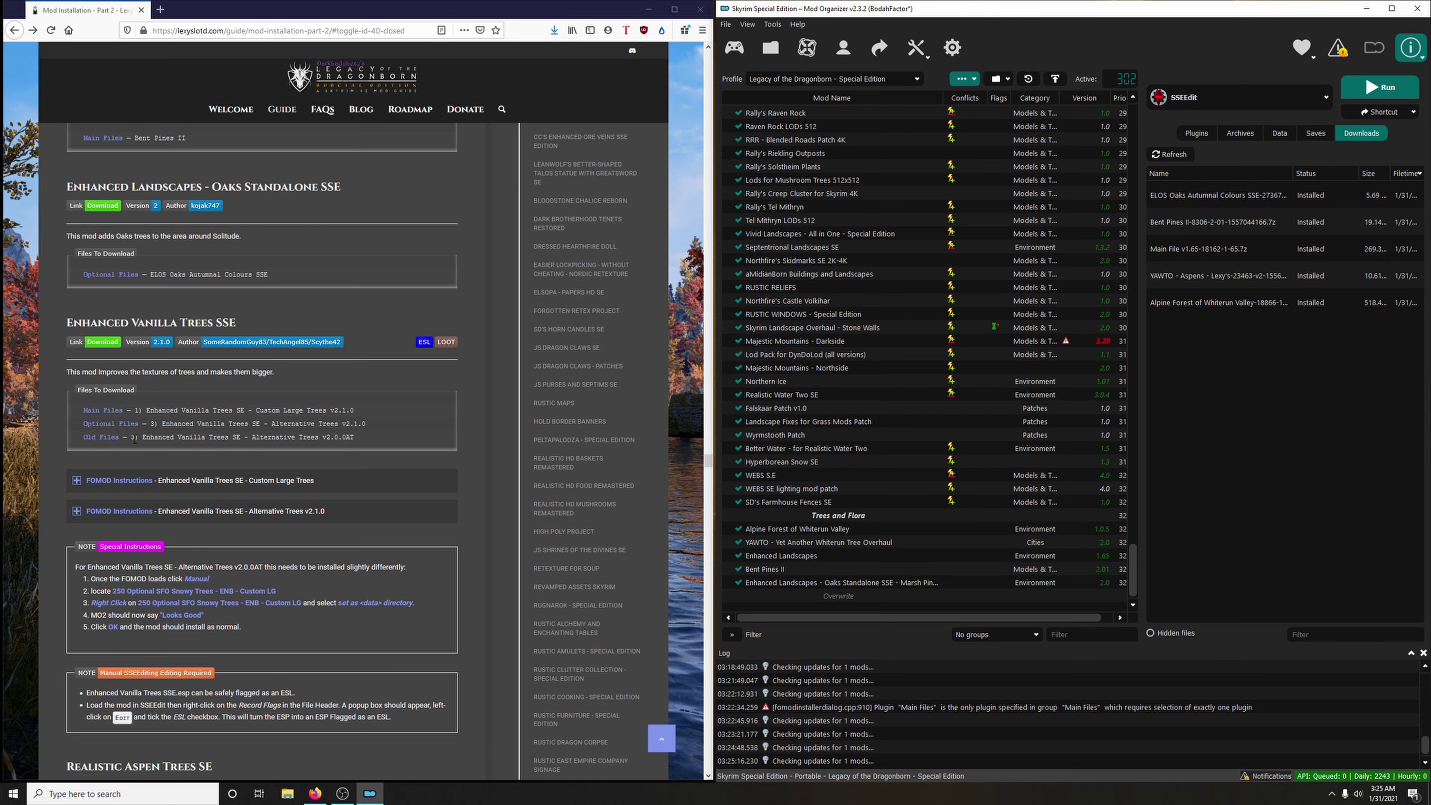
left_click(109, 347)
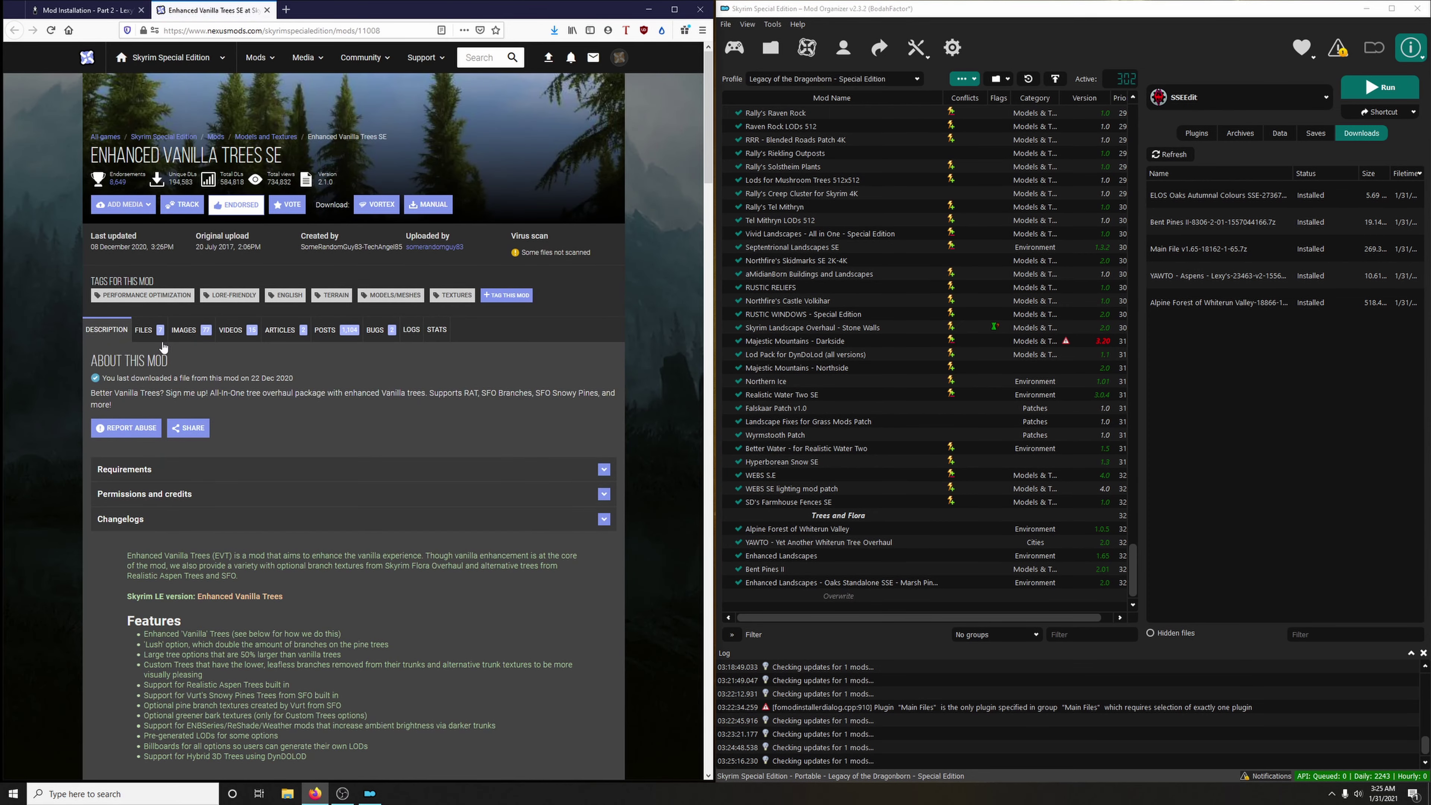
left_click(143, 330)
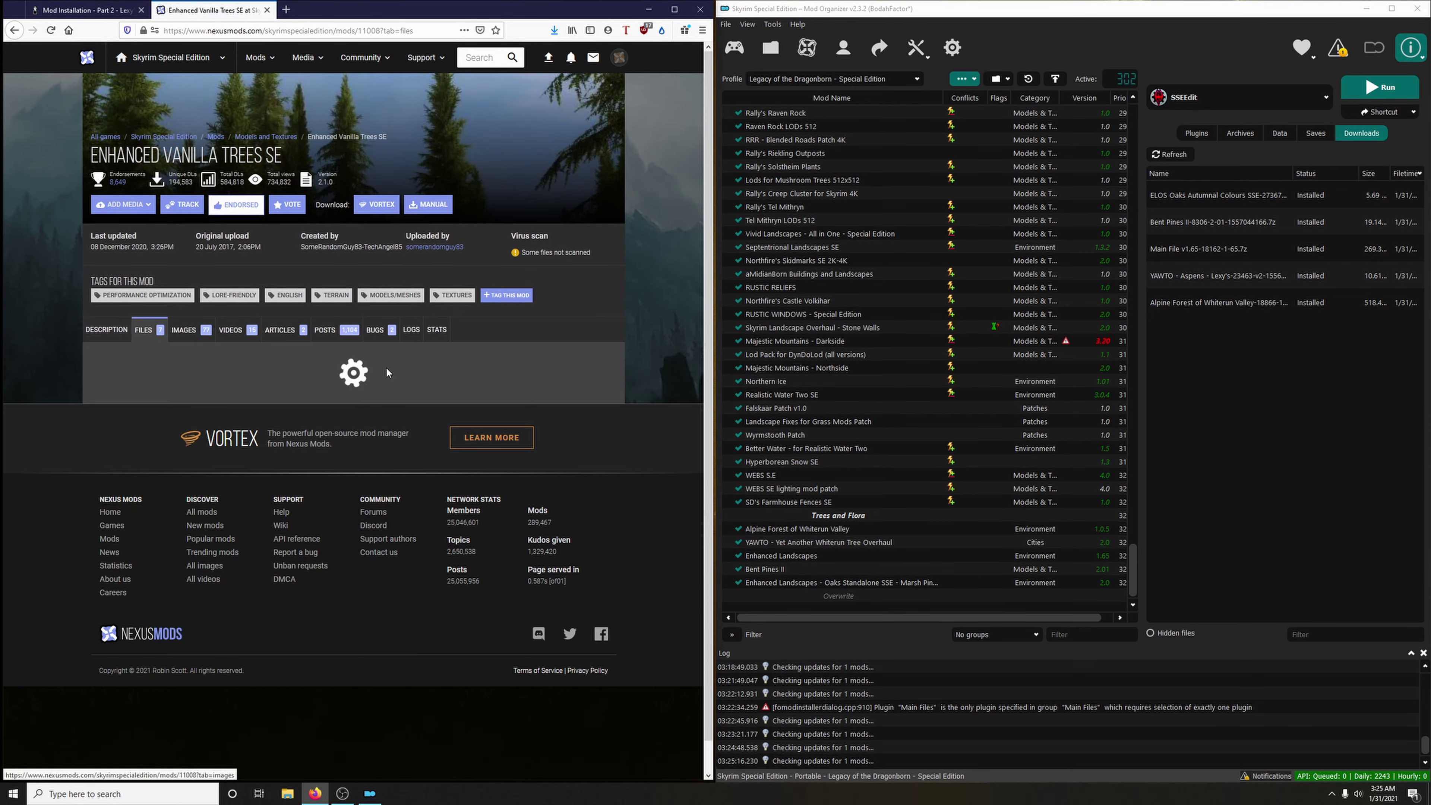
scroll(462, 417, "down", 3)
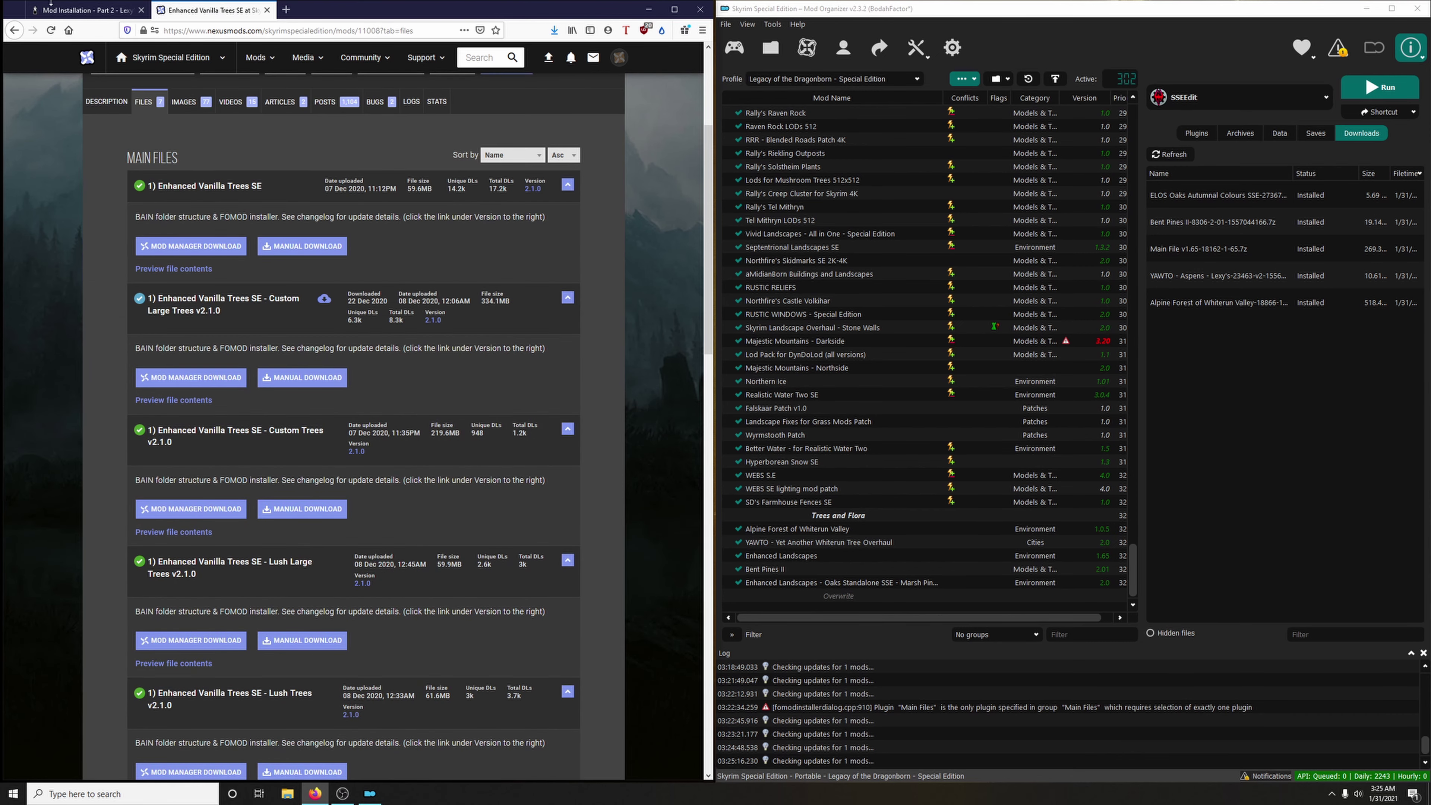
left_click(46, 16)
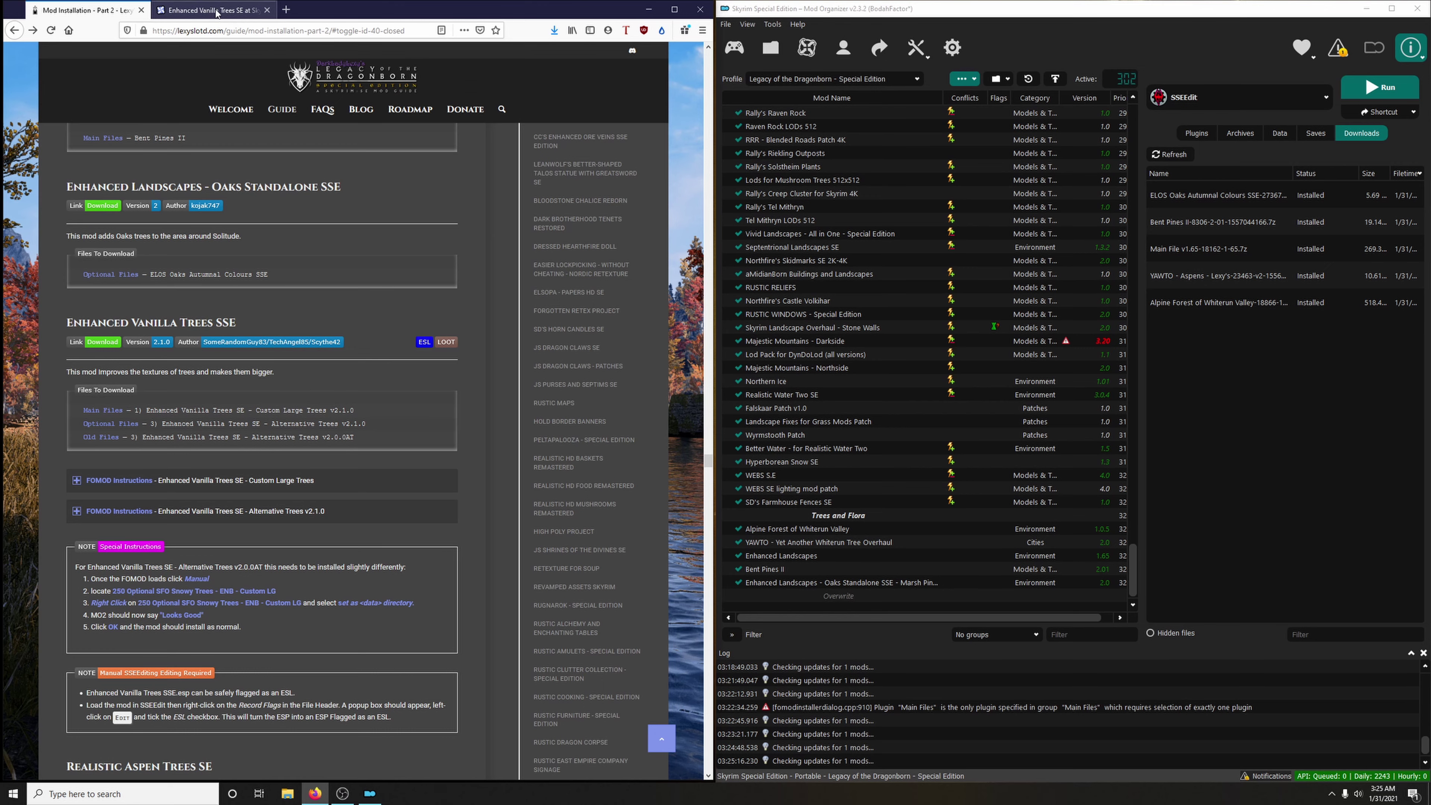
left_click(242, 11)
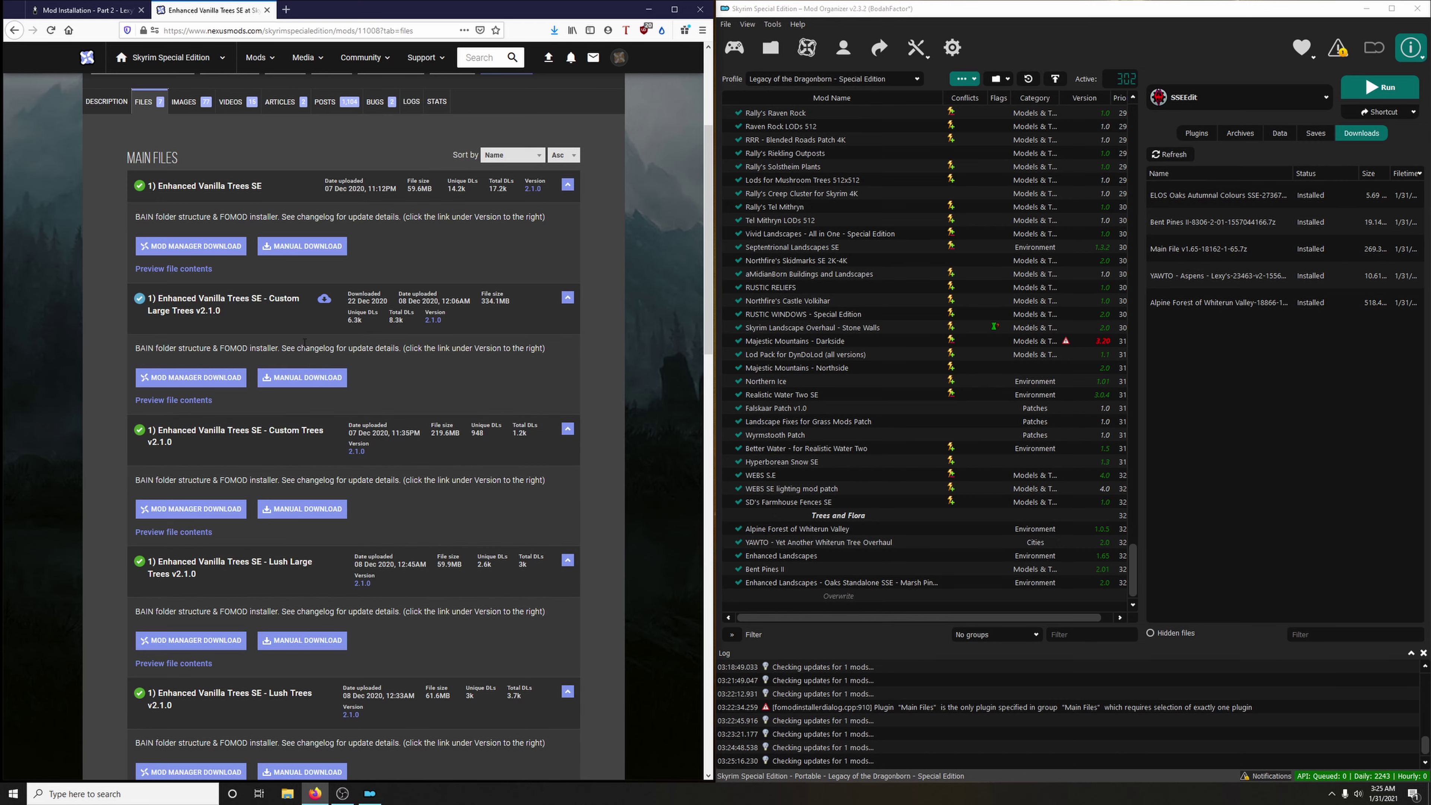
left_click(188, 378)
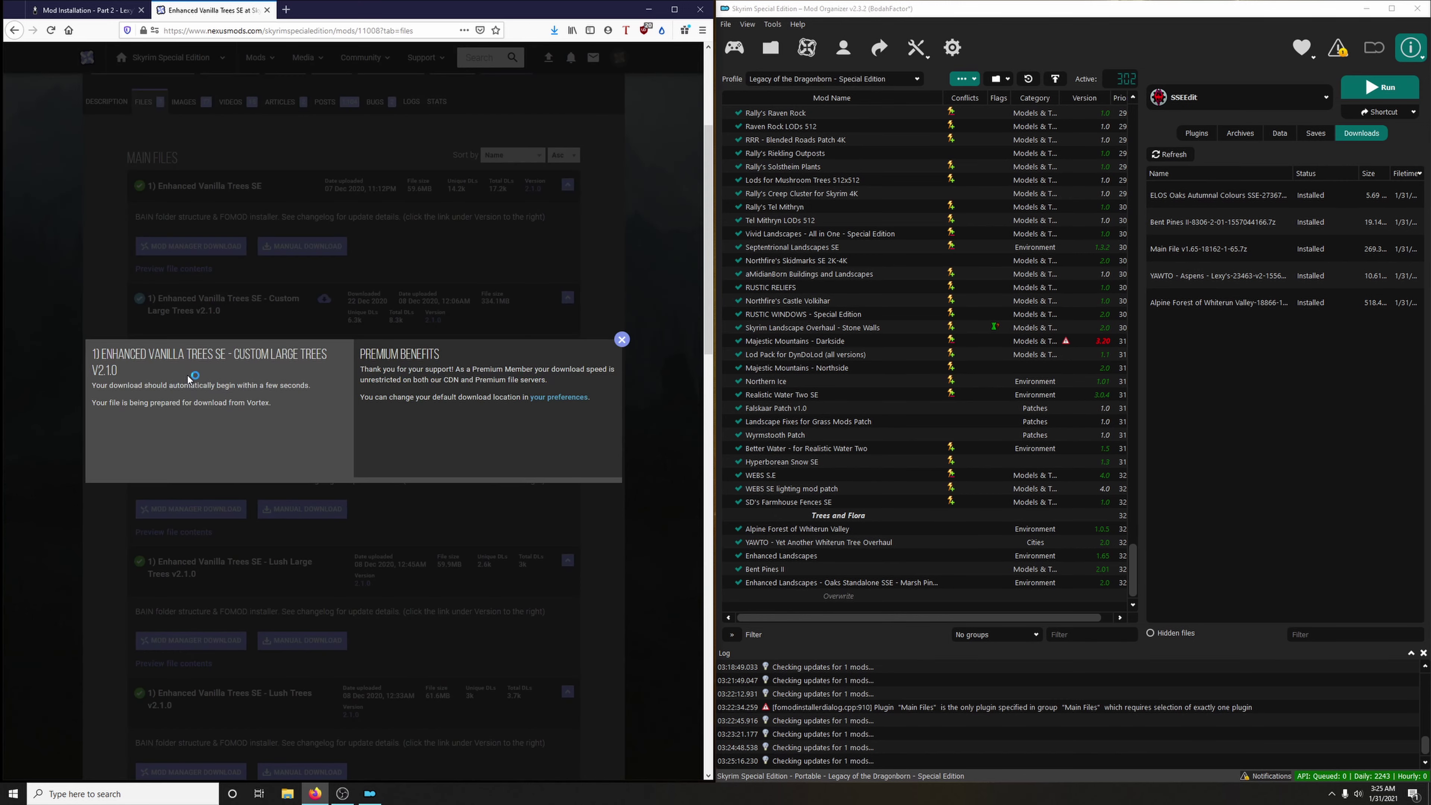
left_click(622, 340)
Check the guide's file list and download the optional file Enhanced Vanilla Trees SE - Alternative Trees v2.1.0 to the mod manager.
left_click(104, 4)
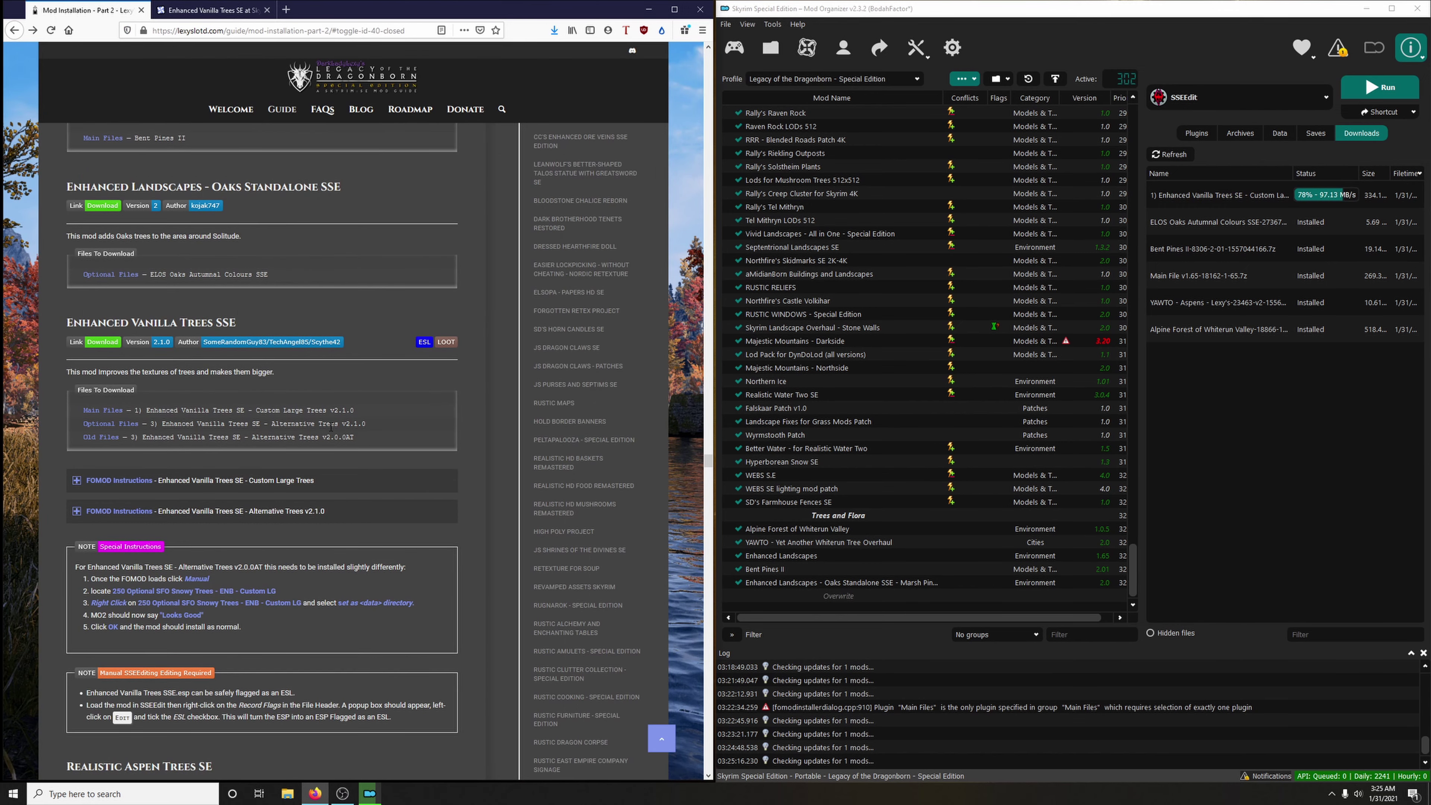
left_click(205, 9)
scroll(310, 257, "down", 10)
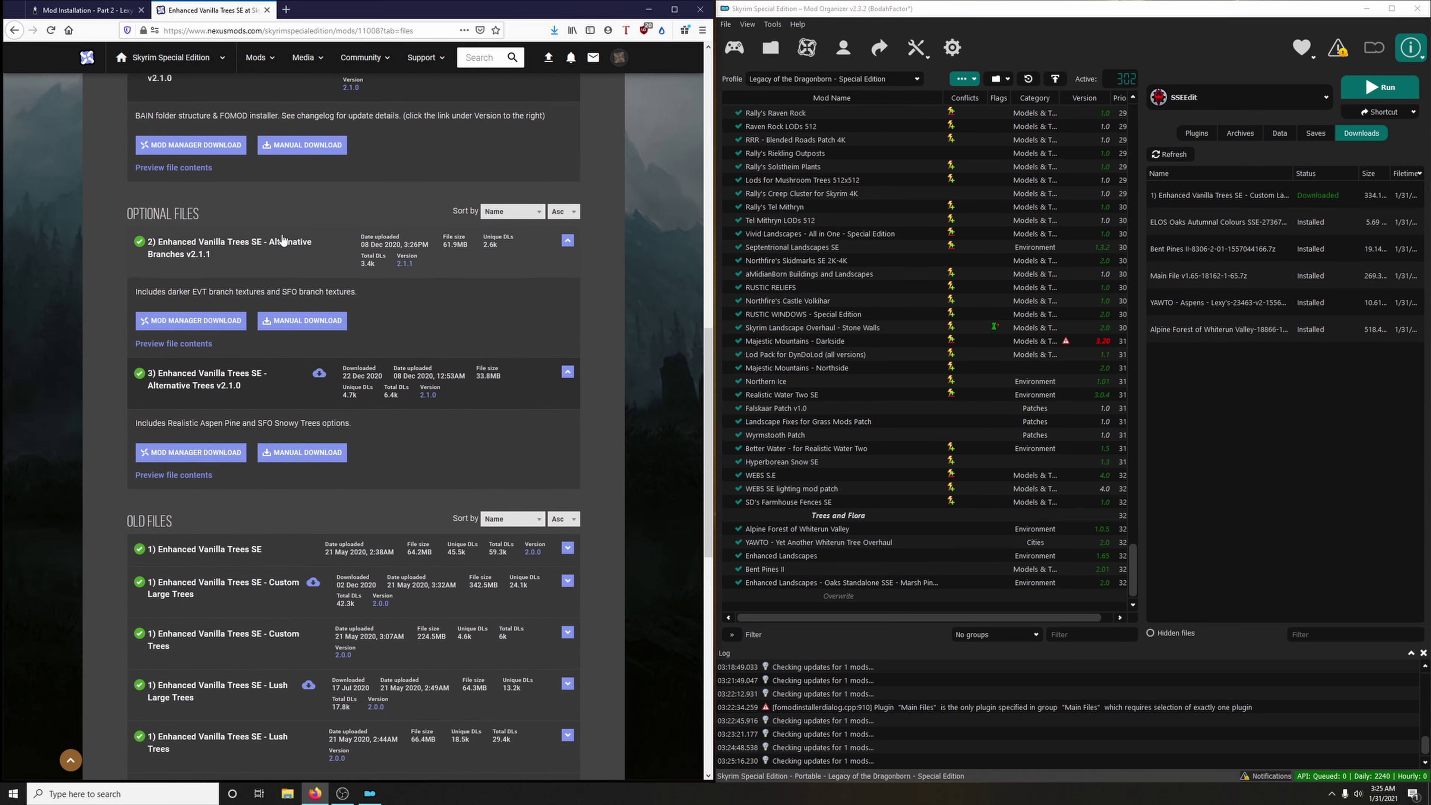
left_click(199, 460)
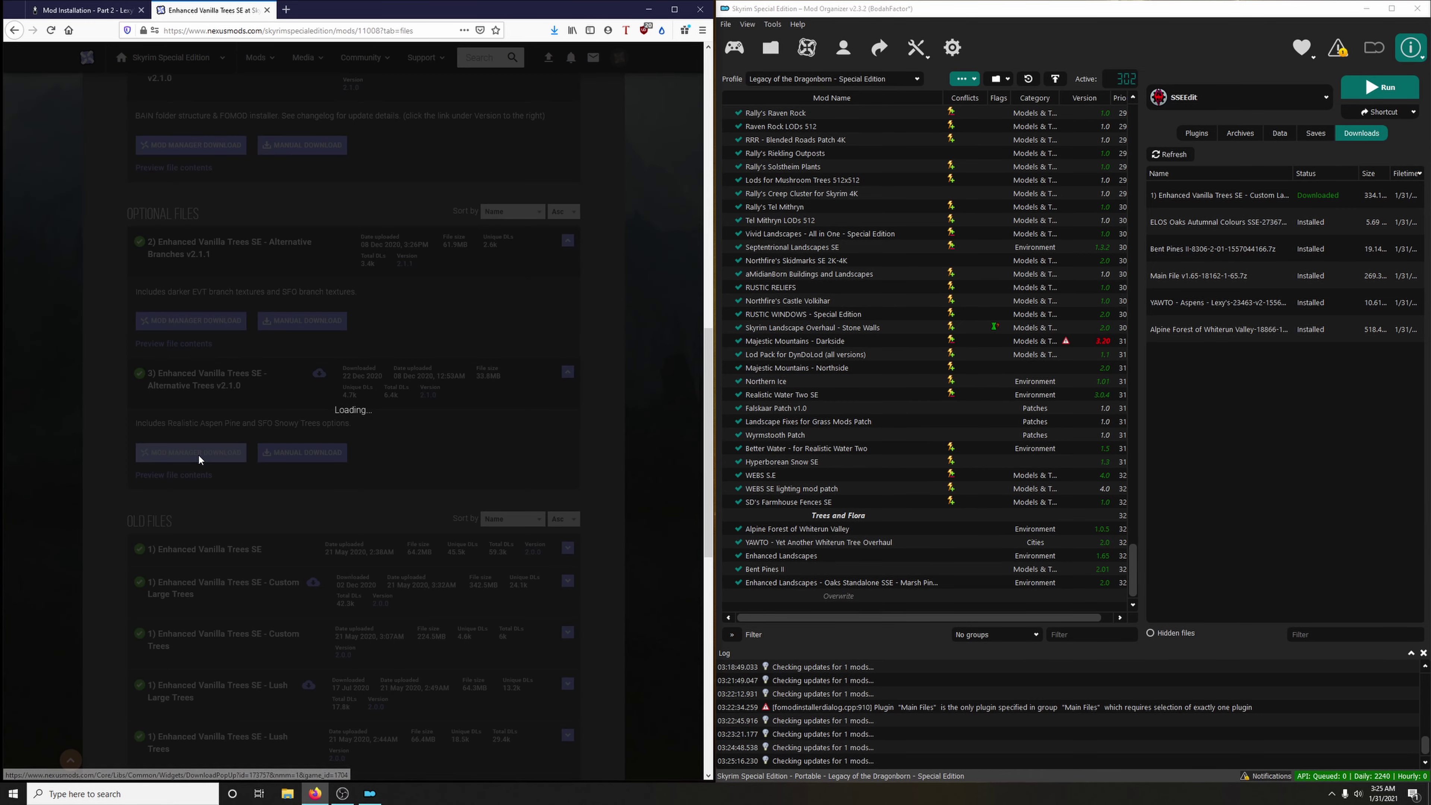
left_click(625, 335)
Download the old file Enhanced Vanilla Trees SE - Alternative Trees, version 2.0.0AT, to the mod manager and close the mod page.
scroll(630, 366, "down", 5)
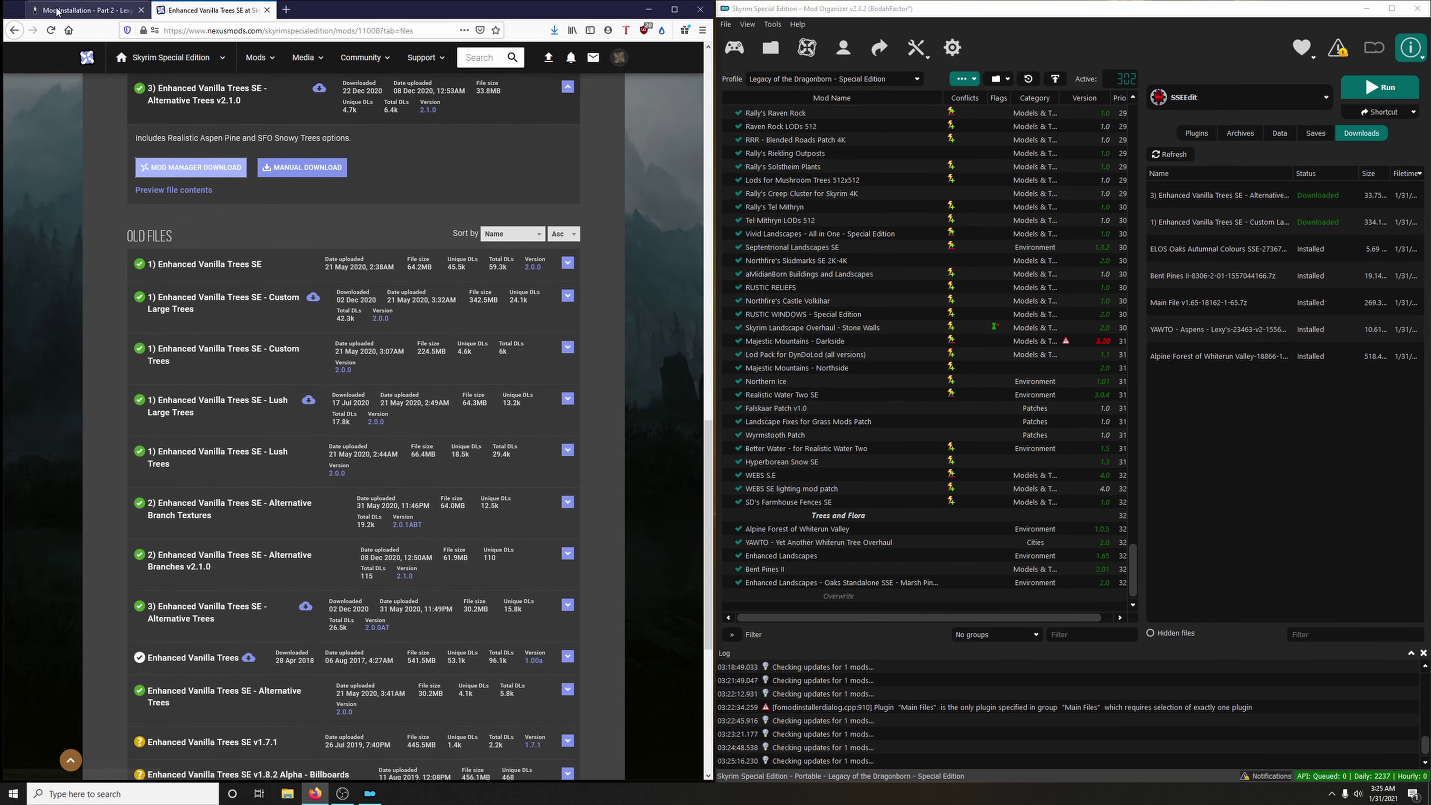
left_click(85, 10)
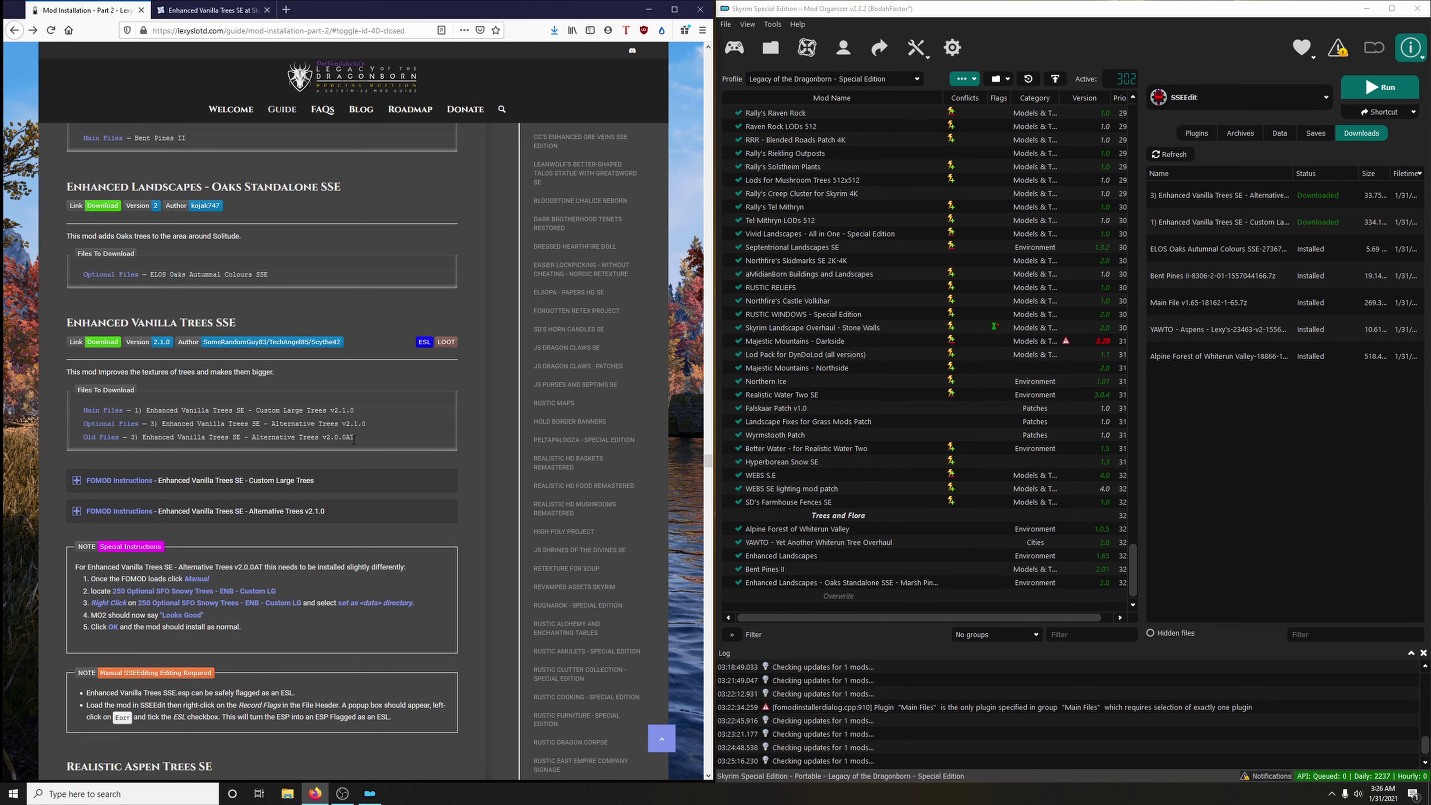
key("ctrl+Tab")
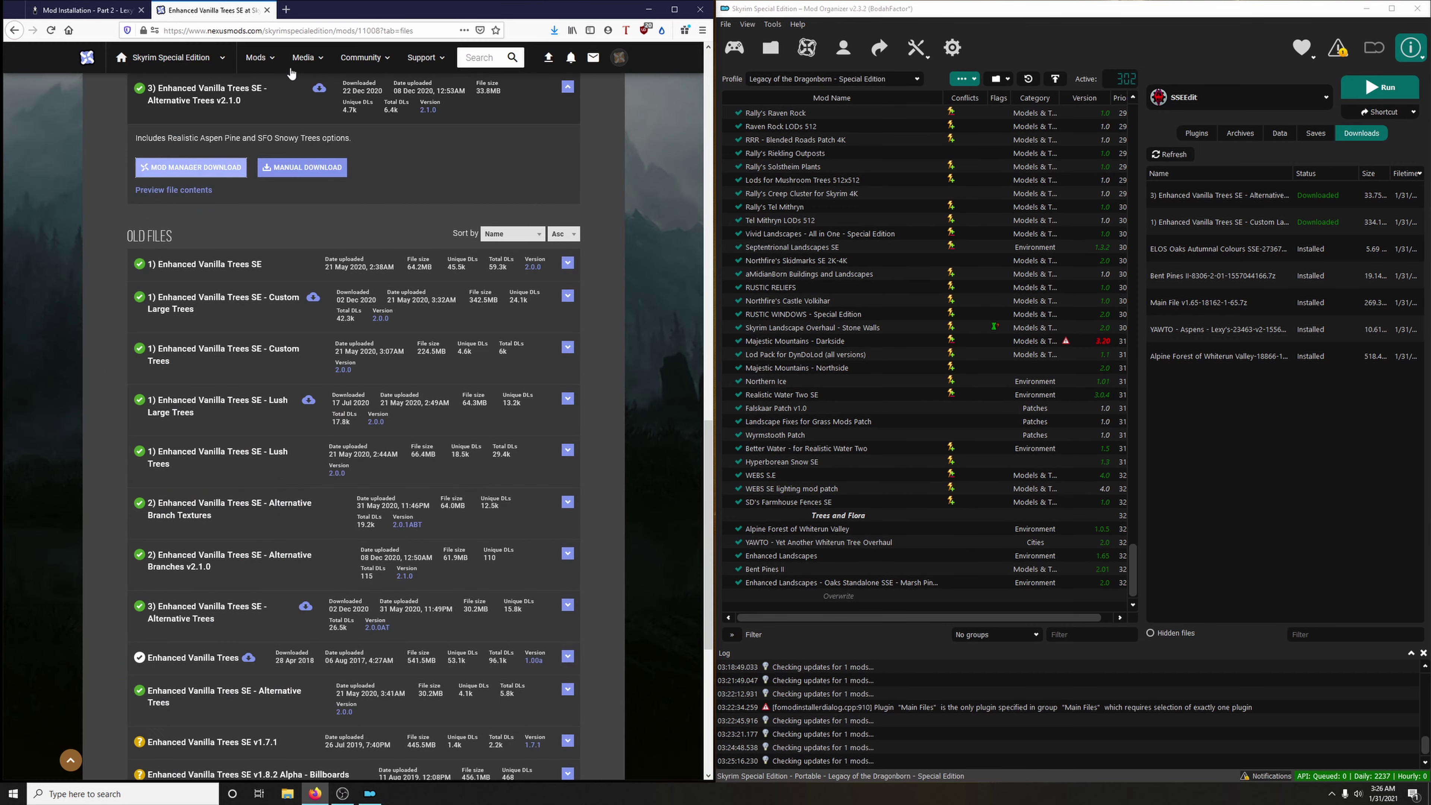
scroll(536, 391, "down", 4)
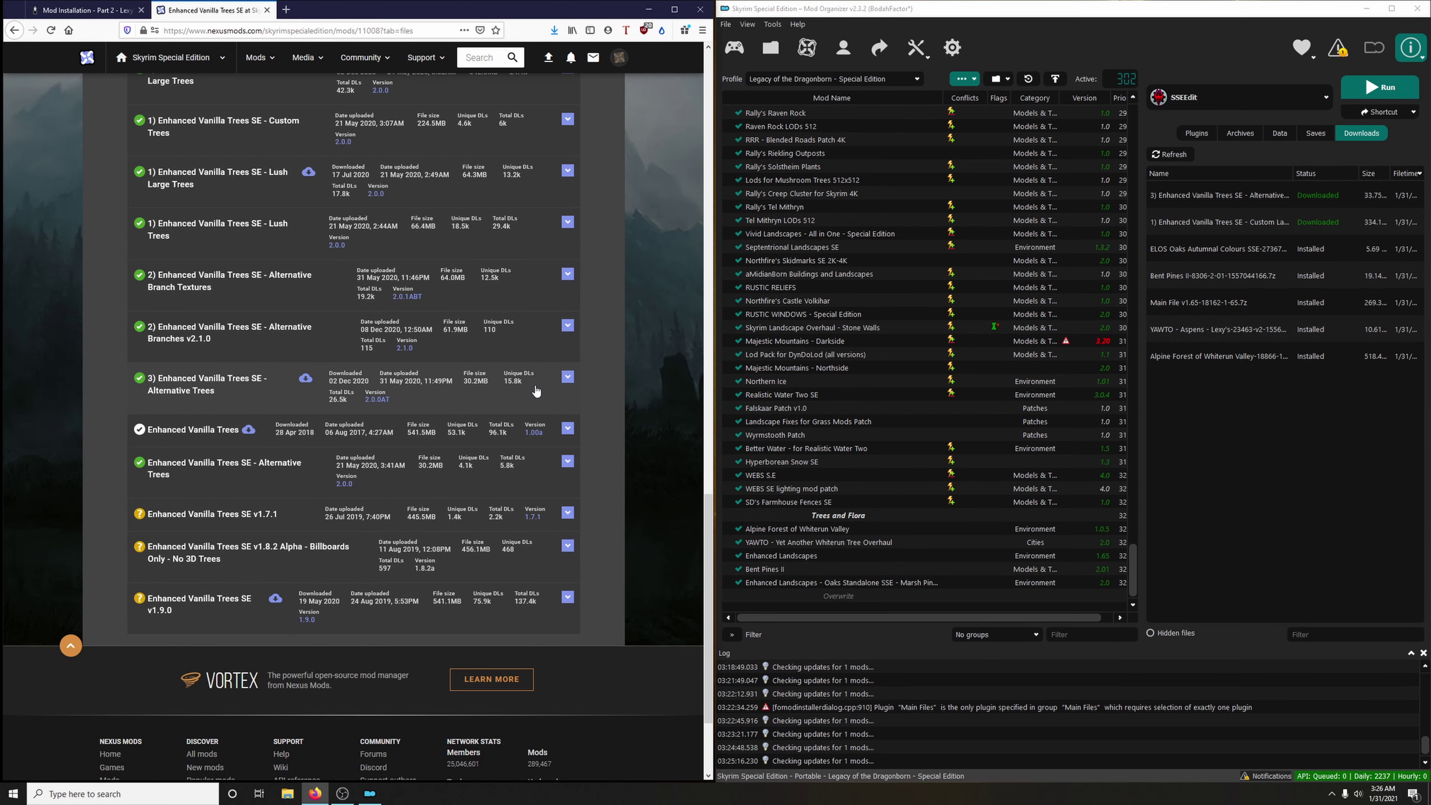
left_click(213, 391)
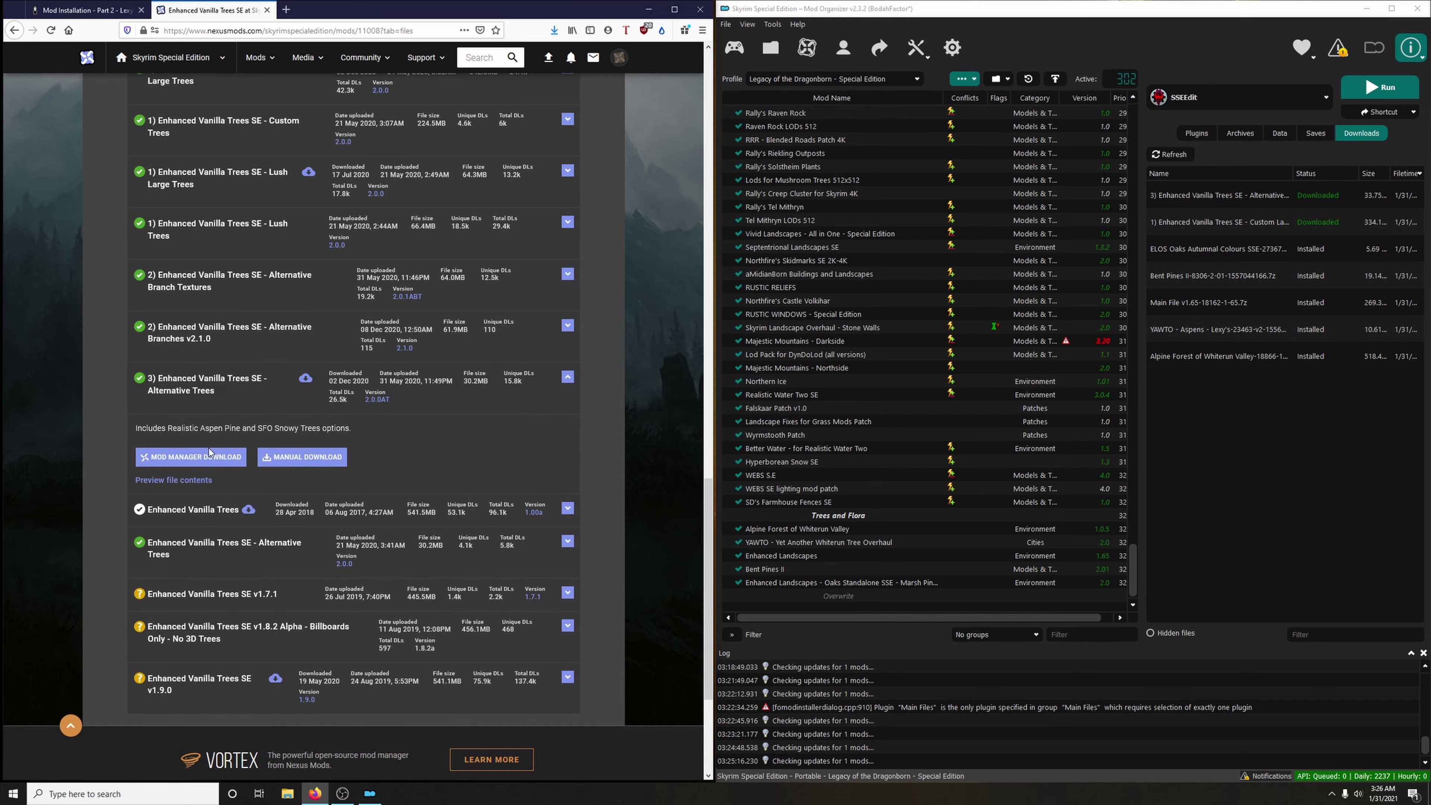
left_click(203, 463)
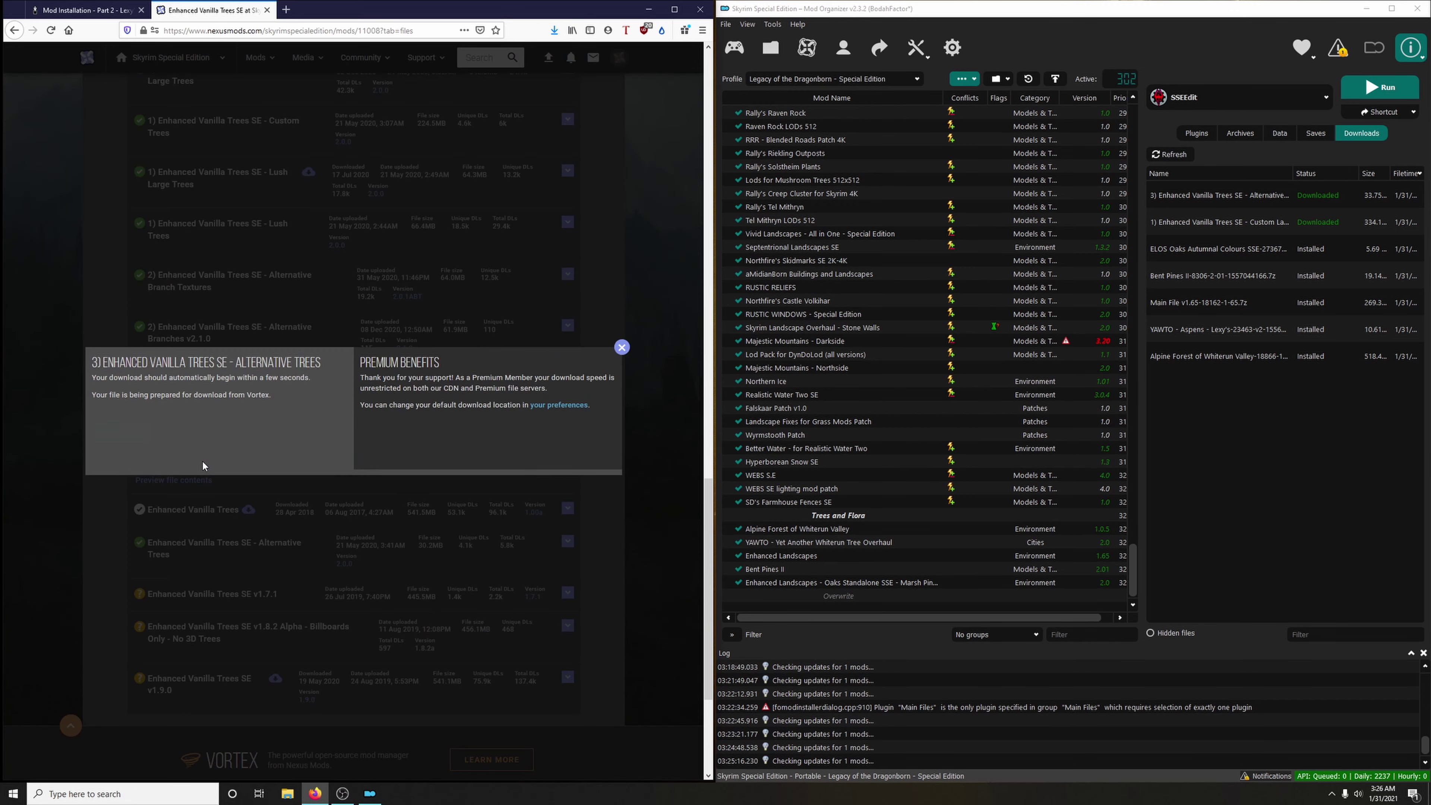
left_click(622, 347)
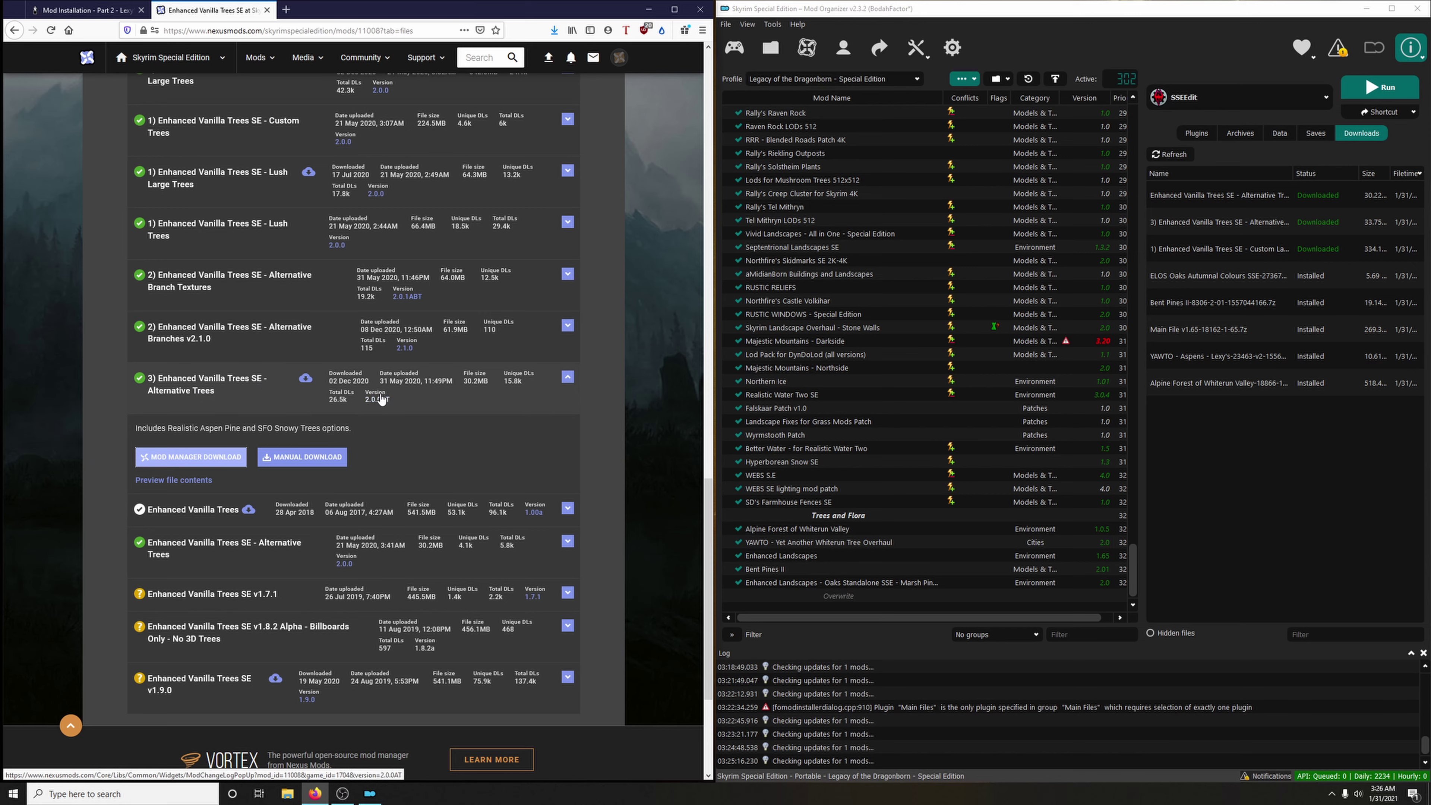
left_click(266, 10)
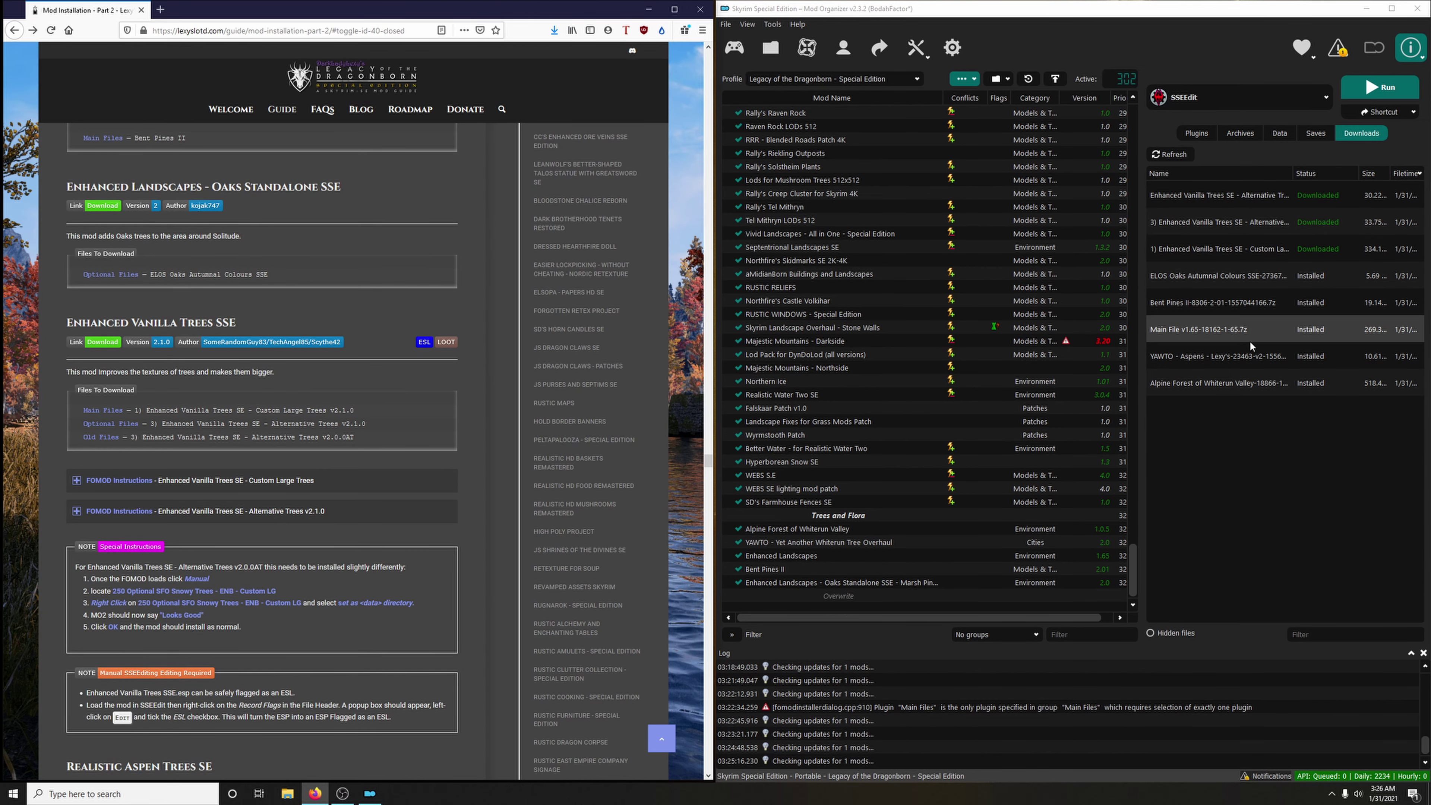
Sort the downloads by file time with the oldest first, and widen the name column to show more of the archive names.
left_click(1256, 202)
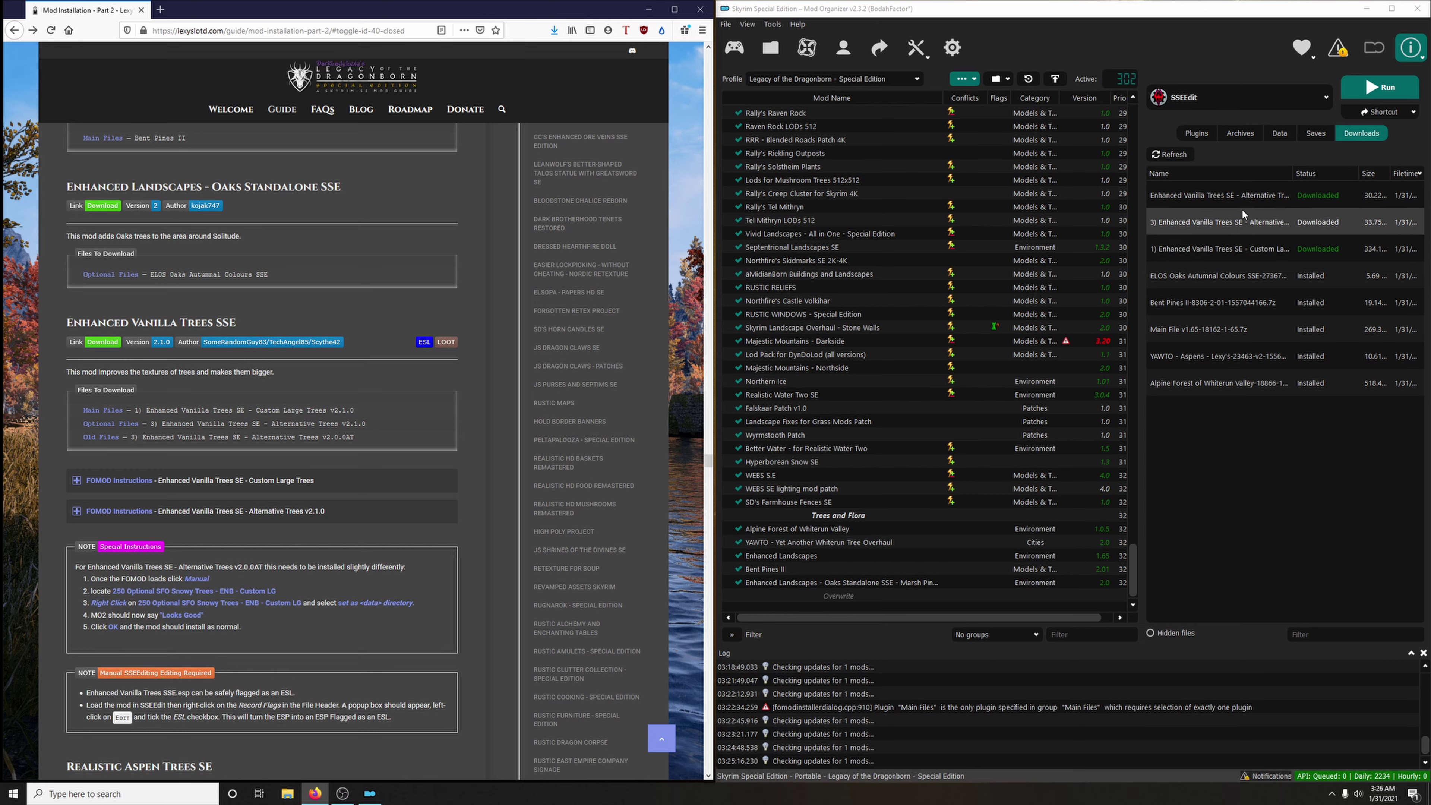
left_click(1215, 246)
left_click(1245, 221)
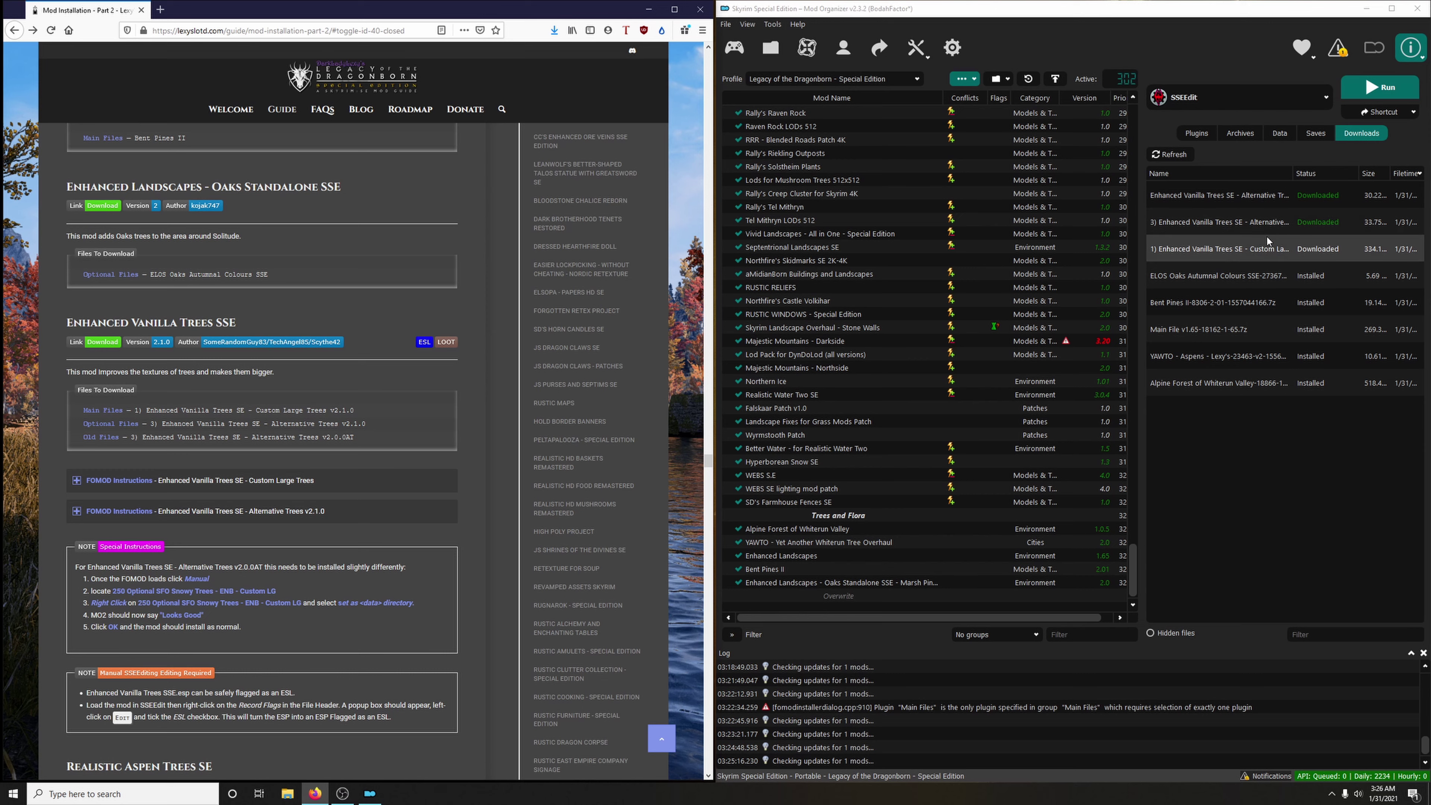
left_click(1407, 173)
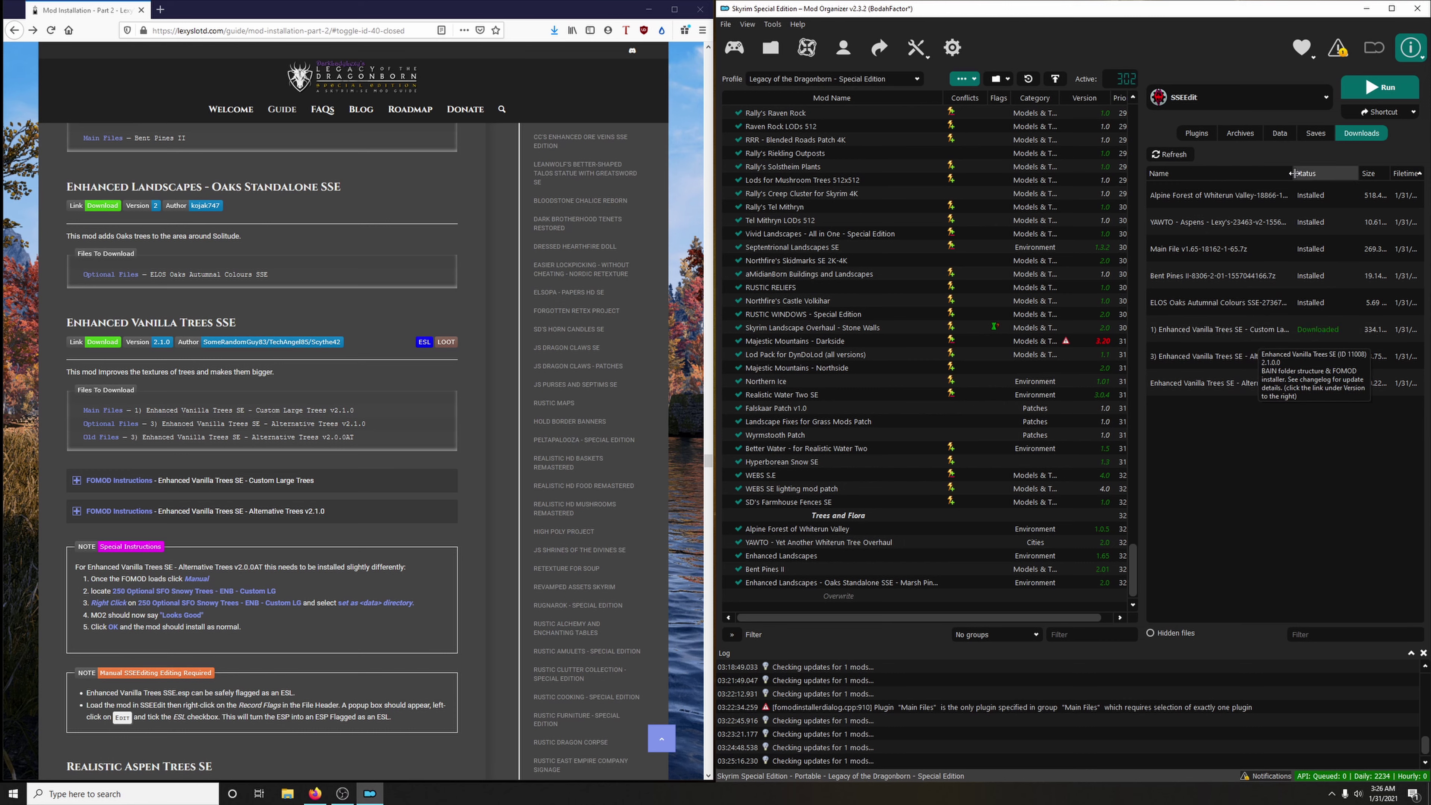
left_click_drag(1293, 173, 1328, 172)
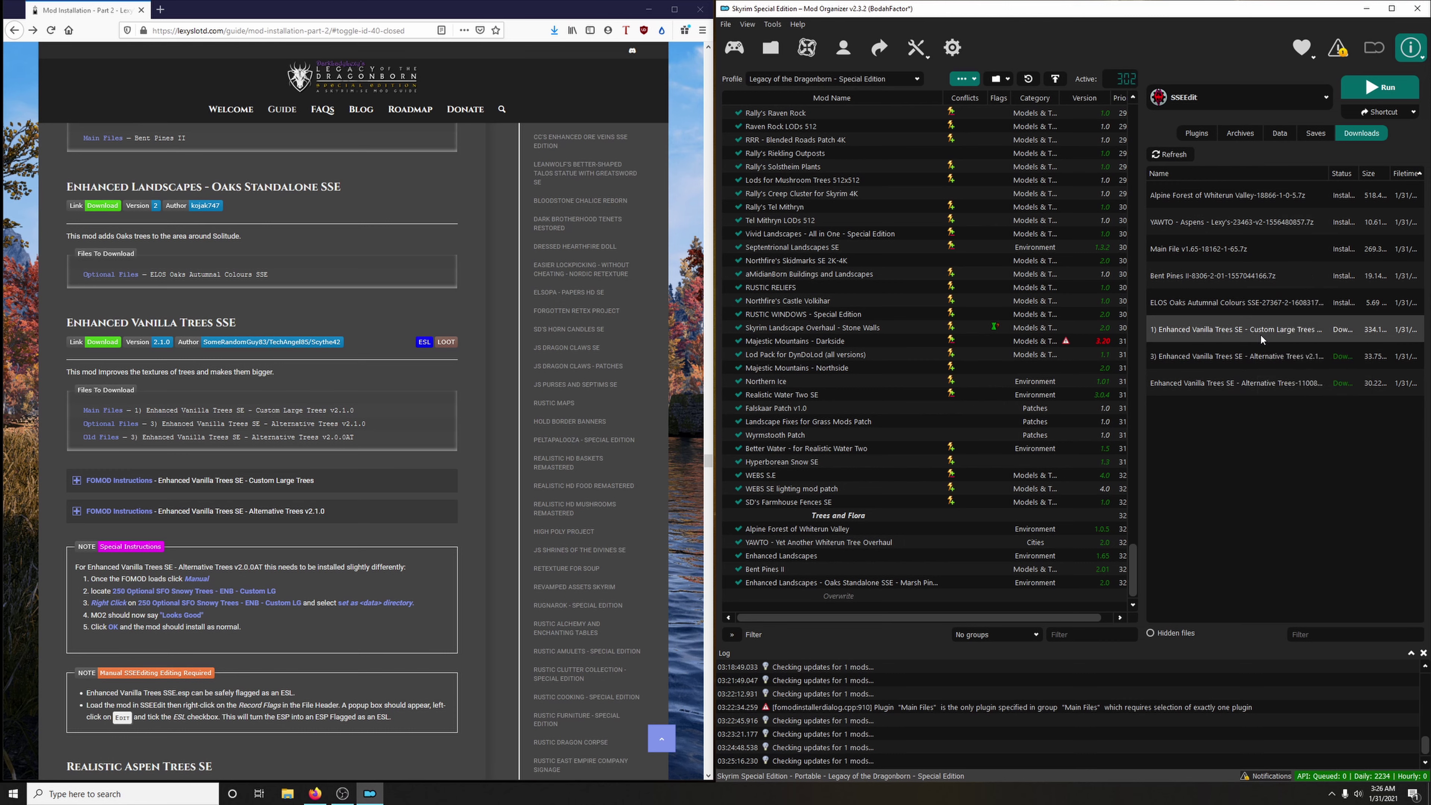
Start installing the Custom Large Trees archive and choose Enhanced Darker Meshes, as shown in the guide's FOMOD instructions.
double_click(1236, 333)
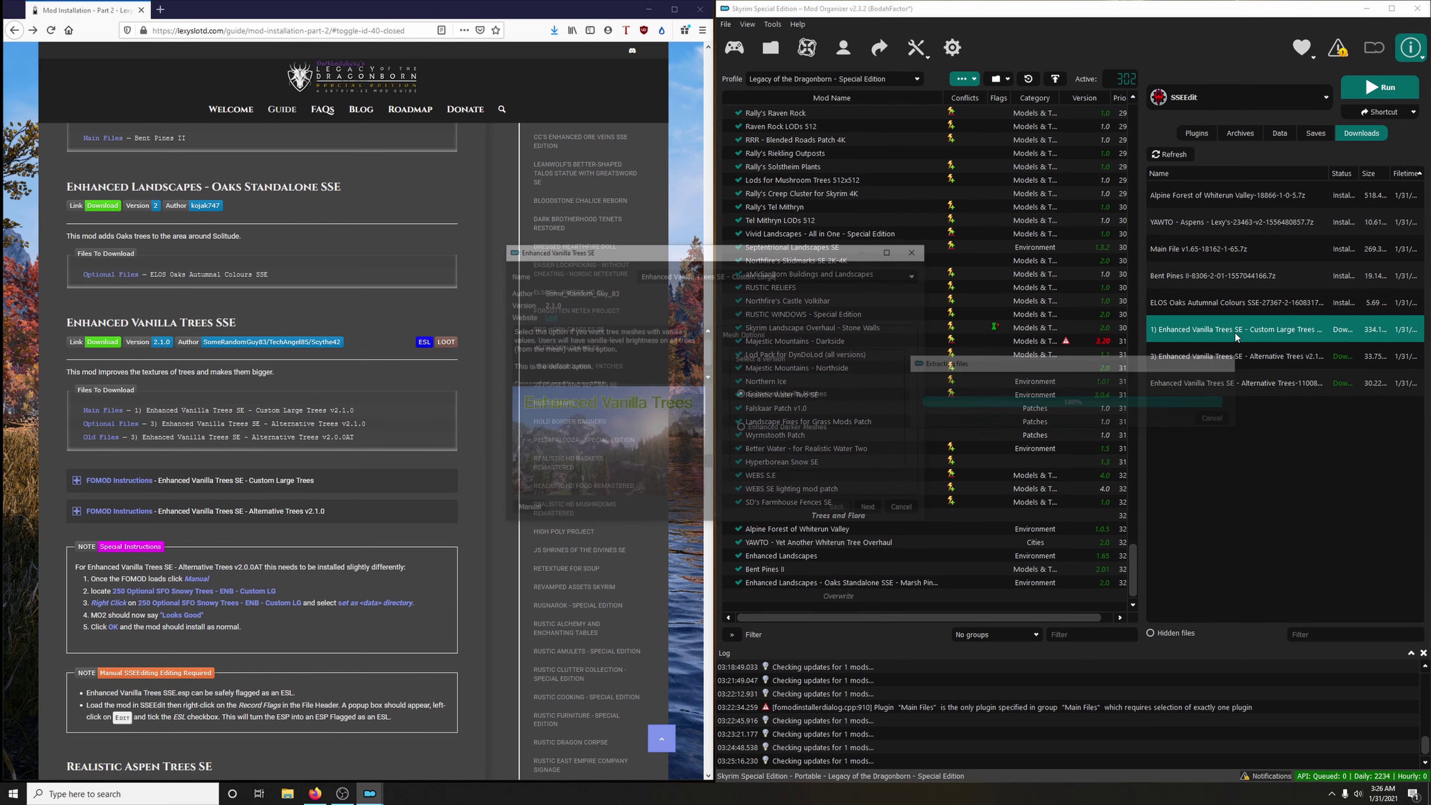
left_click_drag(774, 248, 987, 169)
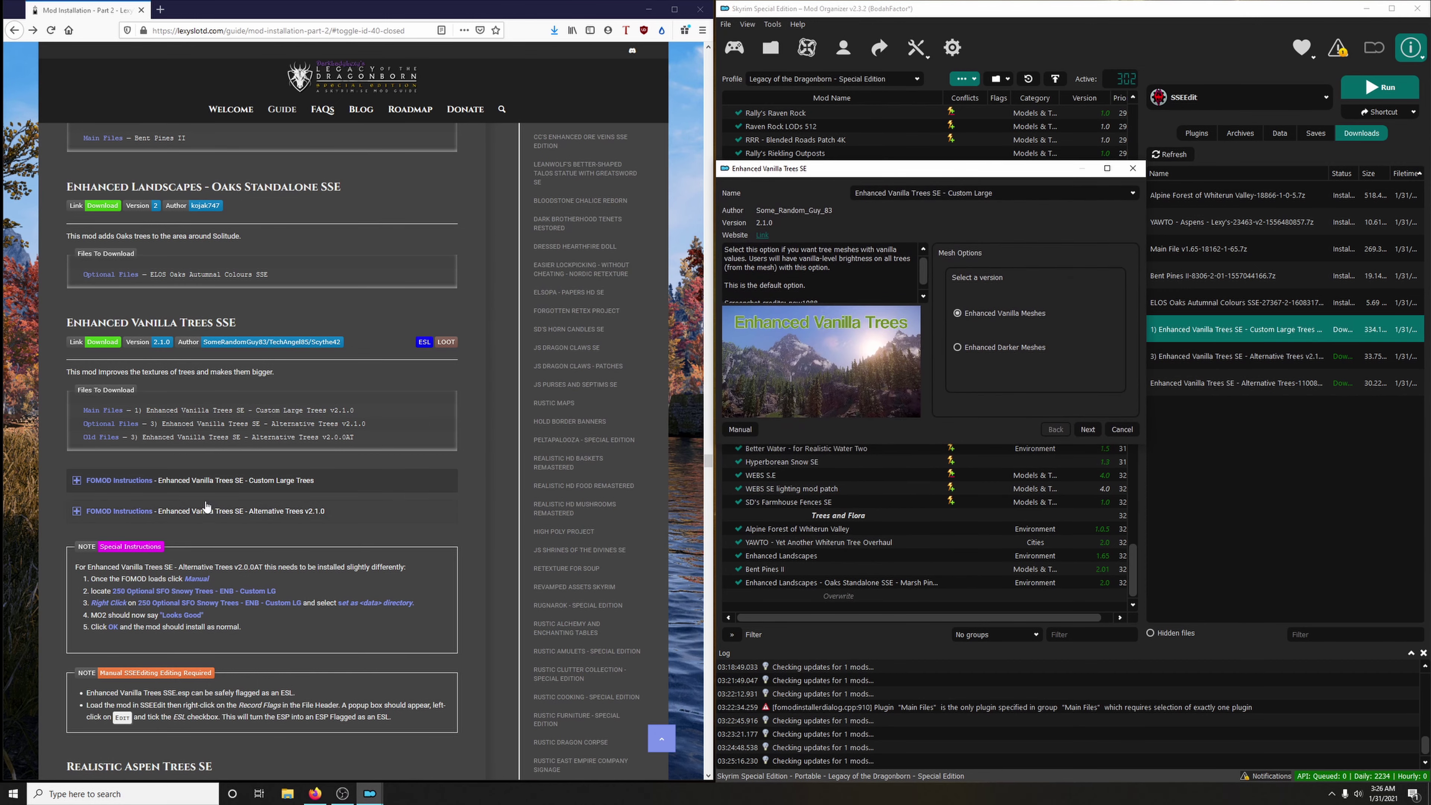
left_click(266, 480)
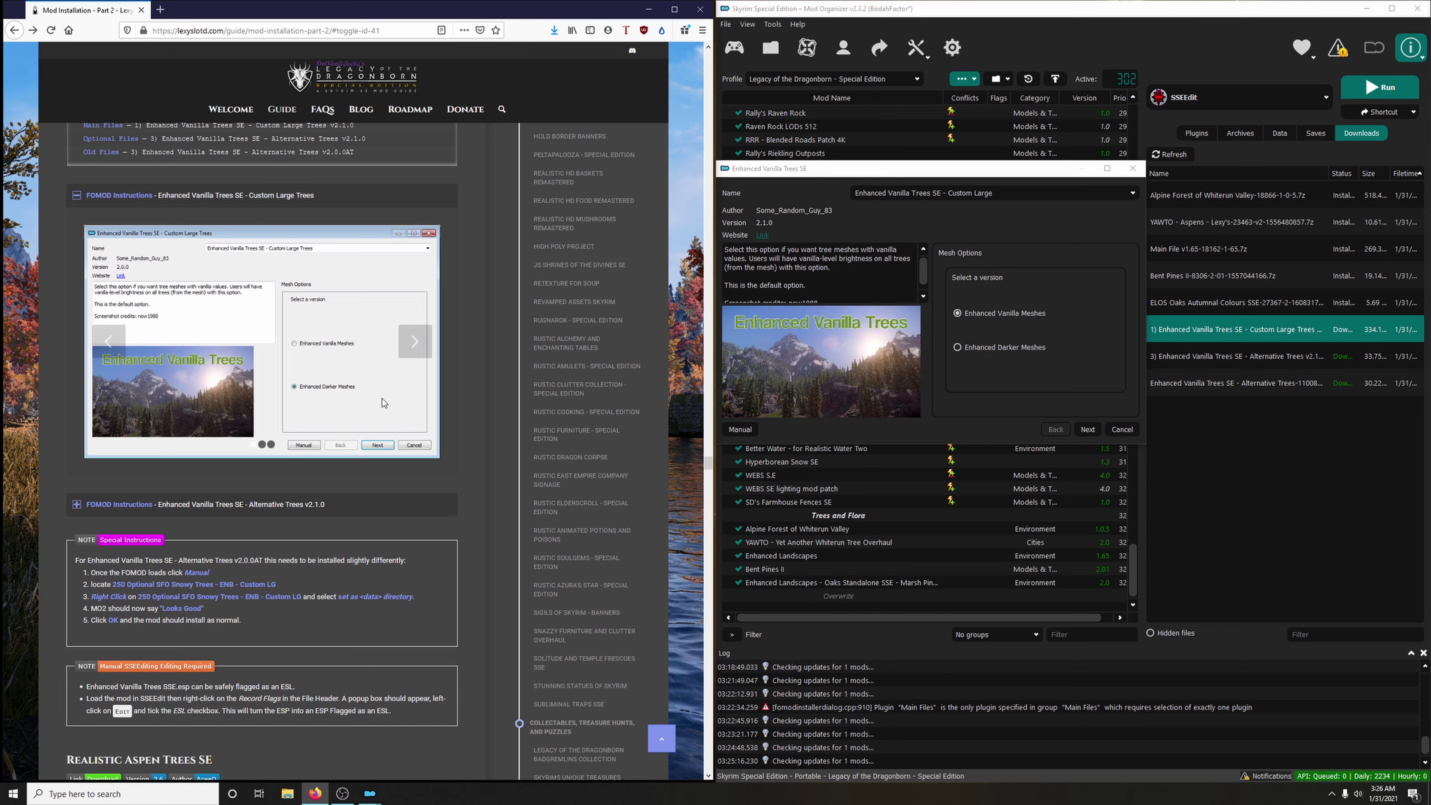
left_click(958, 348)
left_click(1088, 429)
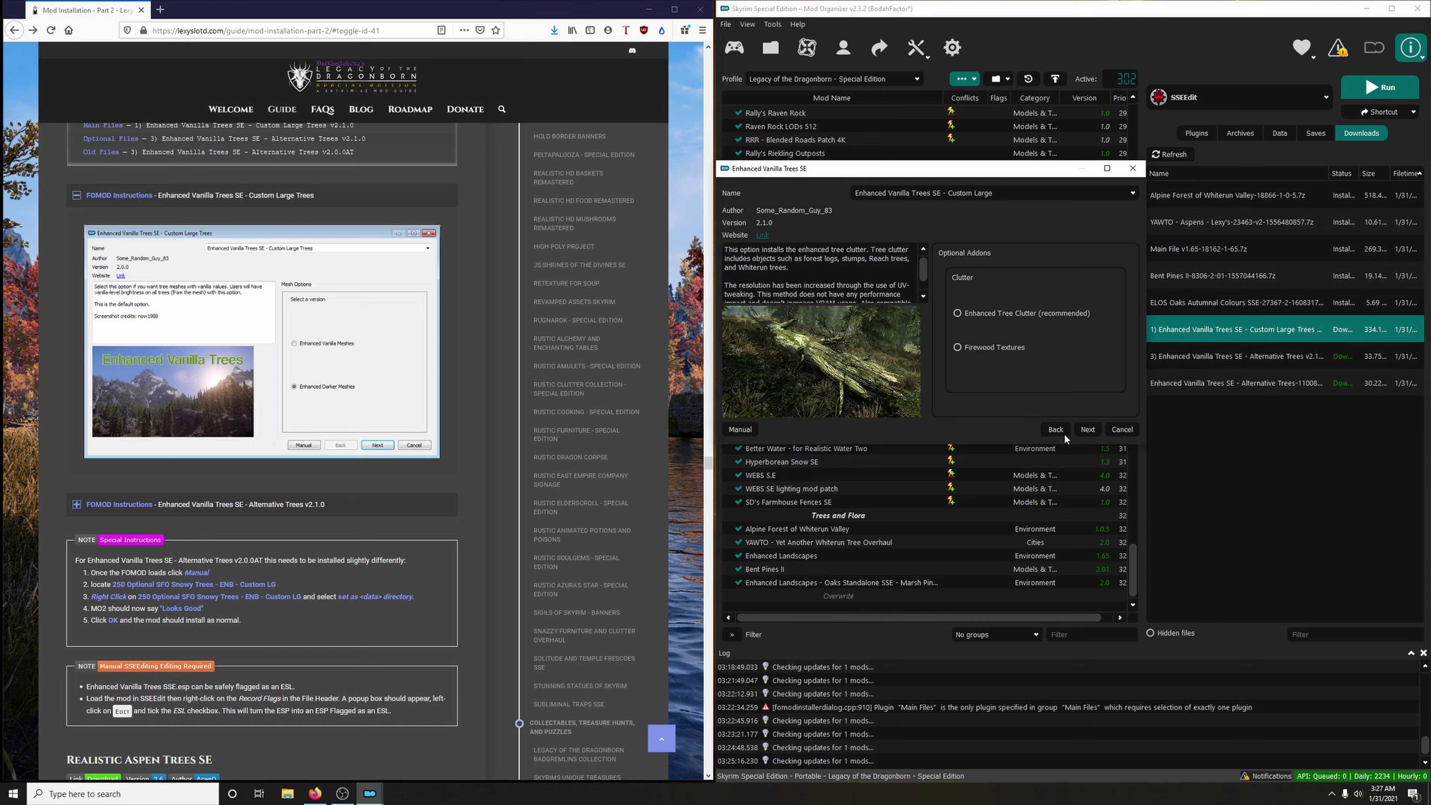
Finish the Custom Large Trees installation with Enhanced Tree Clutter and no greener bark textures, and enable the resulting mod.
left_click(415, 351)
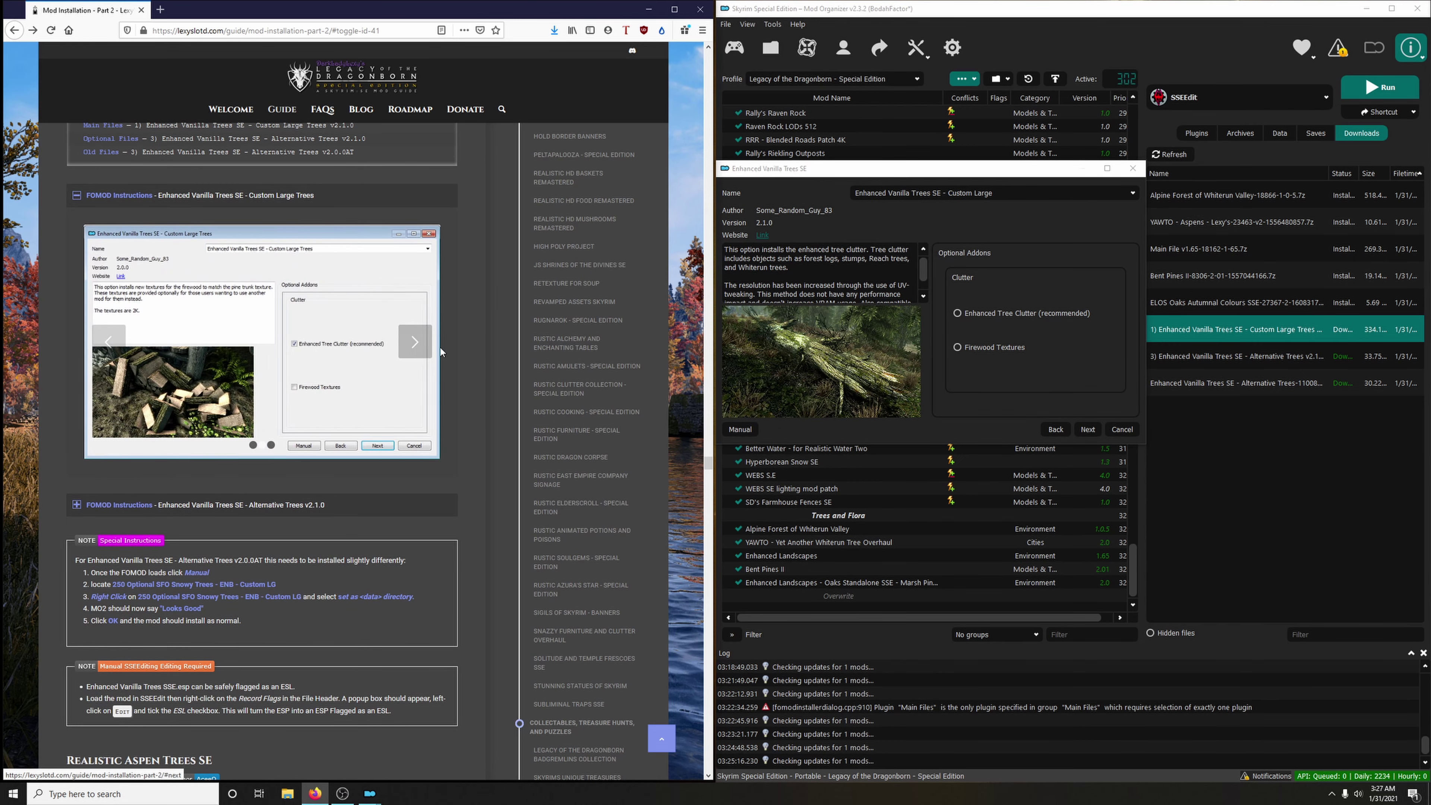
left_click(968, 315)
left_click(1088, 430)
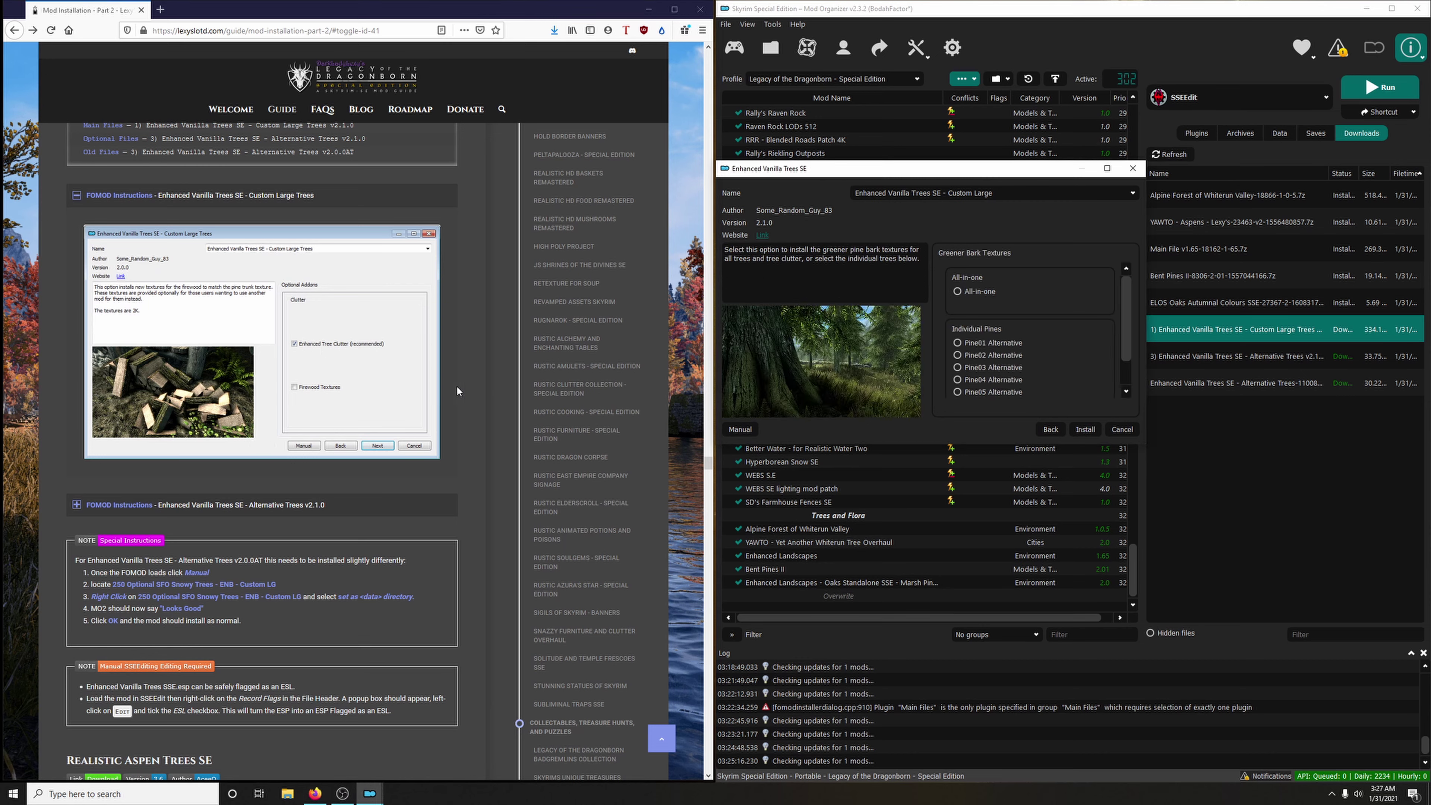
left_click(415, 341)
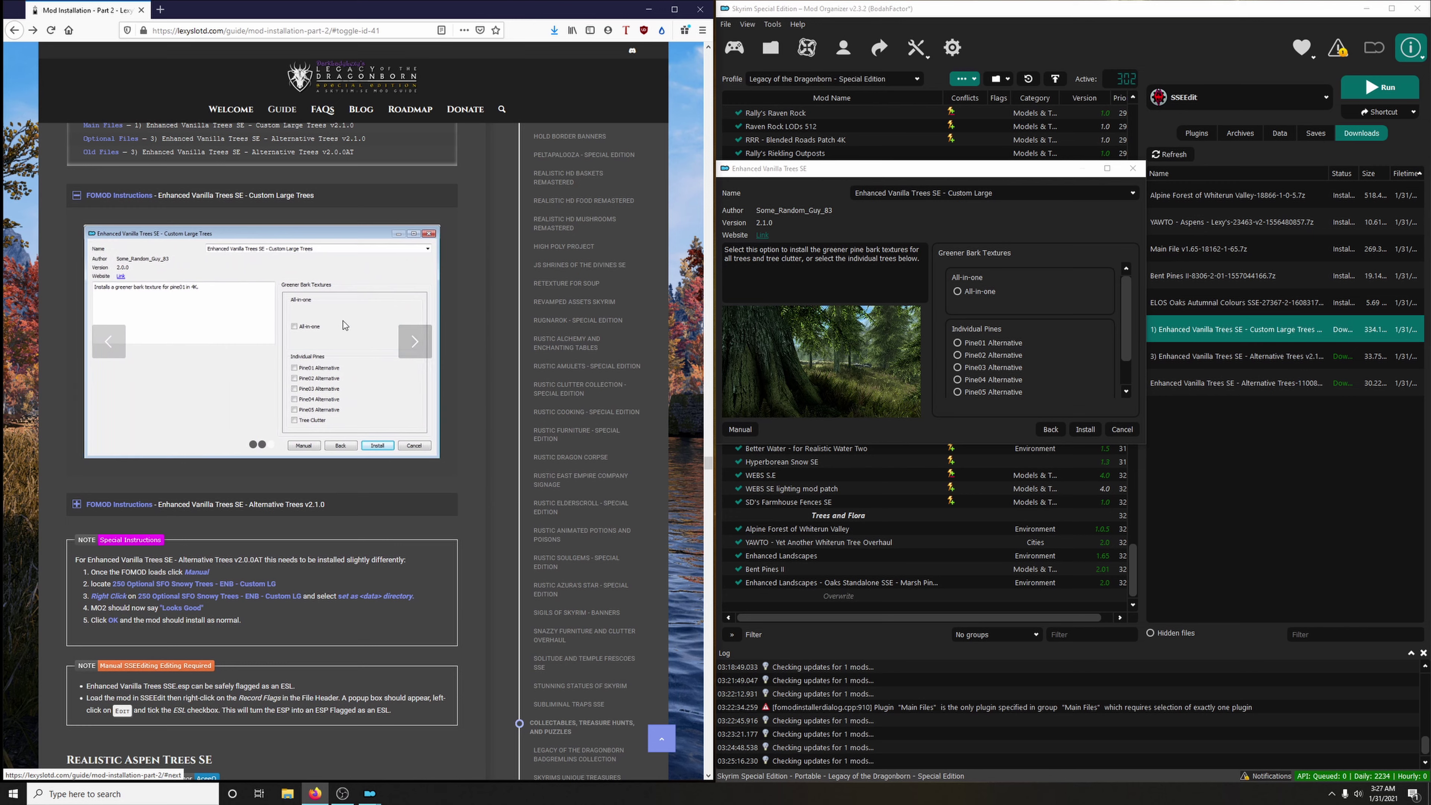
left_click(1088, 430)
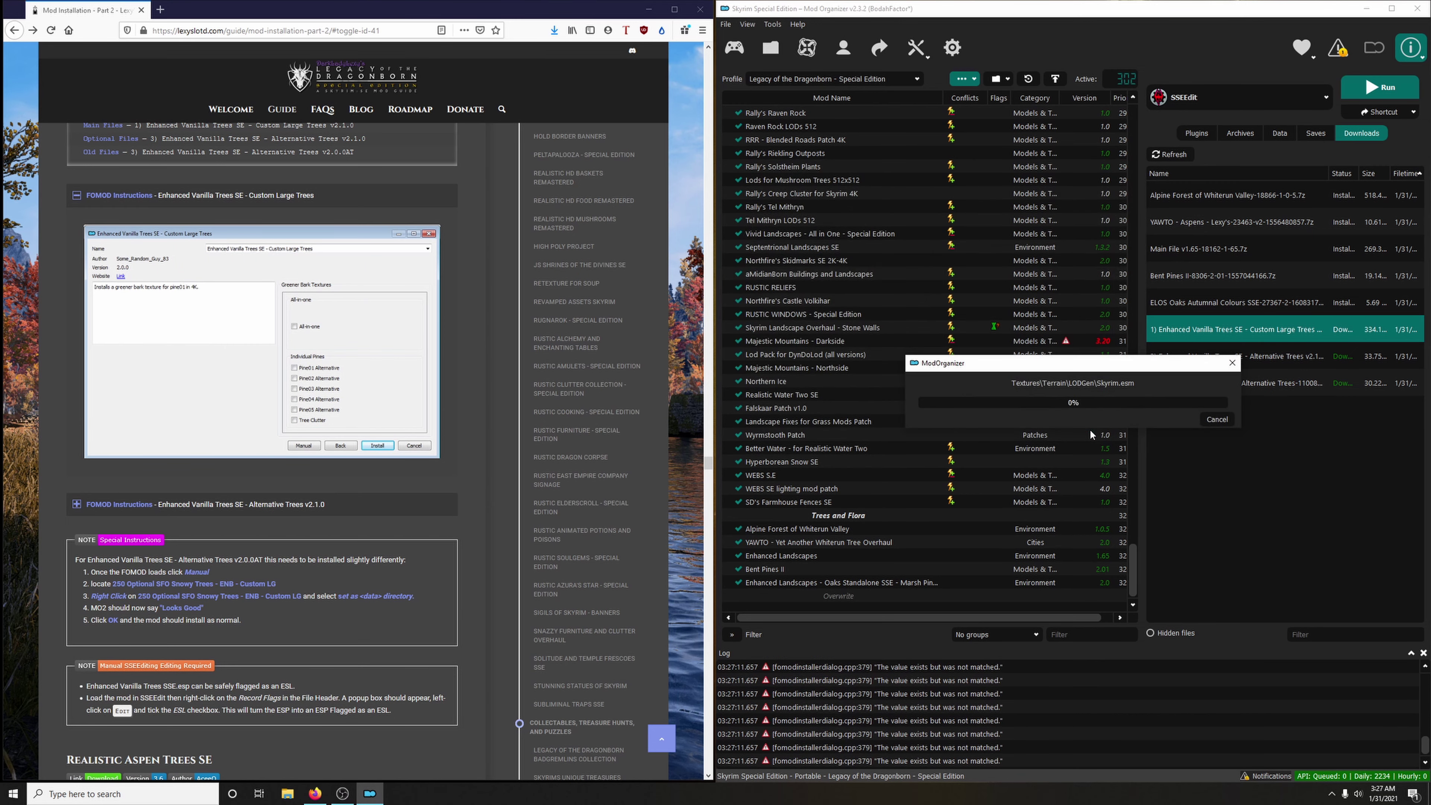
left_click(198, 195)
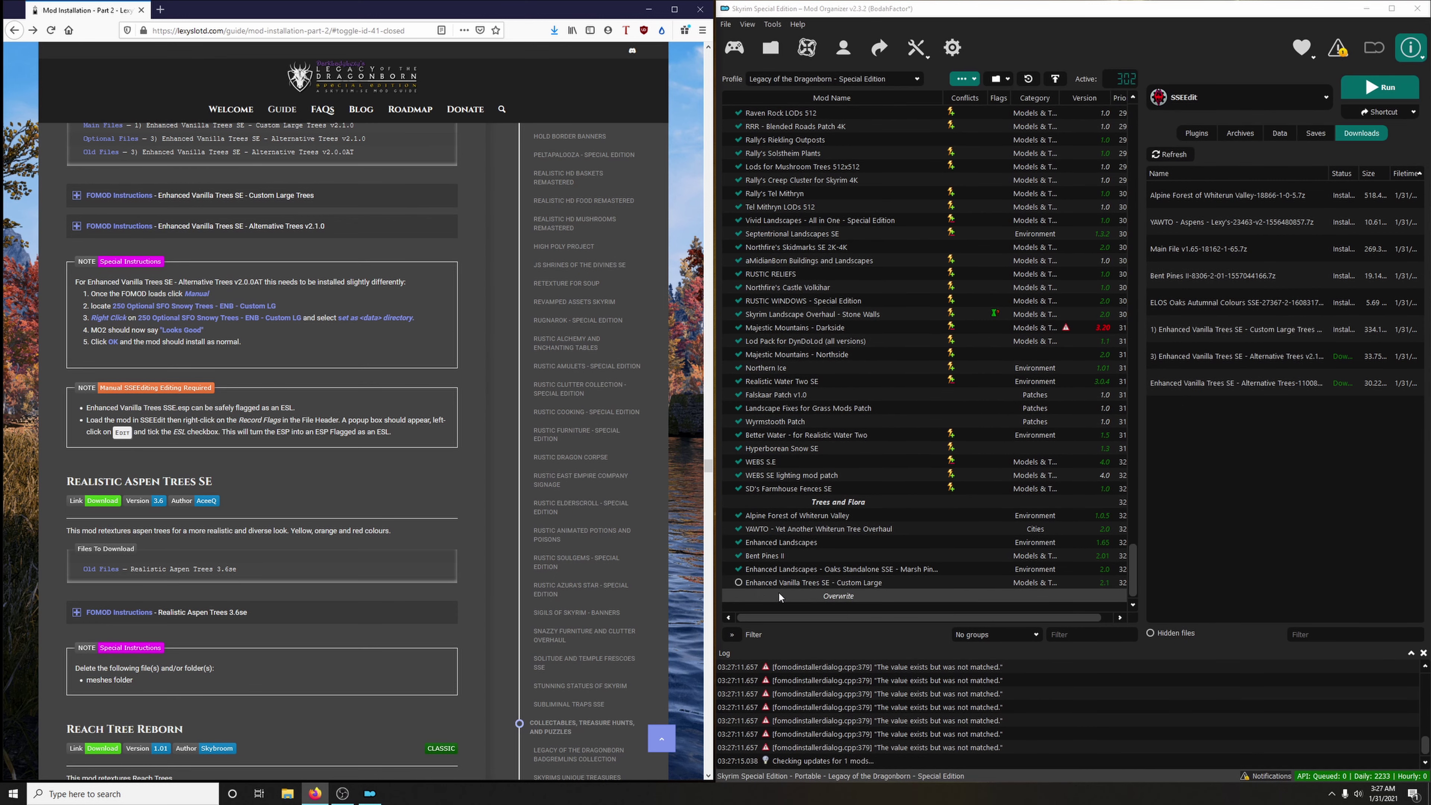
left_click(739, 583)
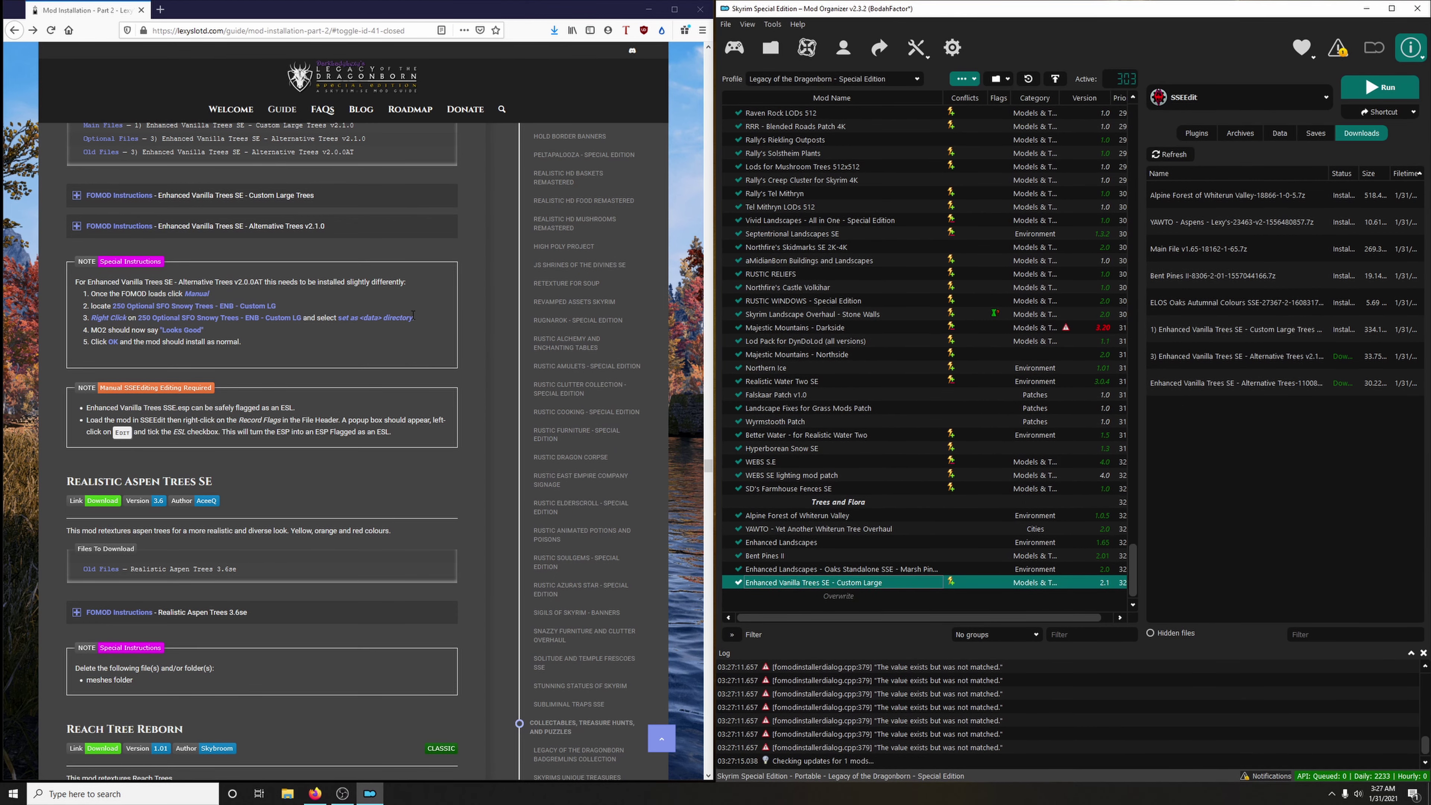
Start installing the Alternative Trees v2.1.0 archive and name the mod Enhanced Vanilla Trees SE - Alternative Trees.
scroll(441, 326, "up", 2)
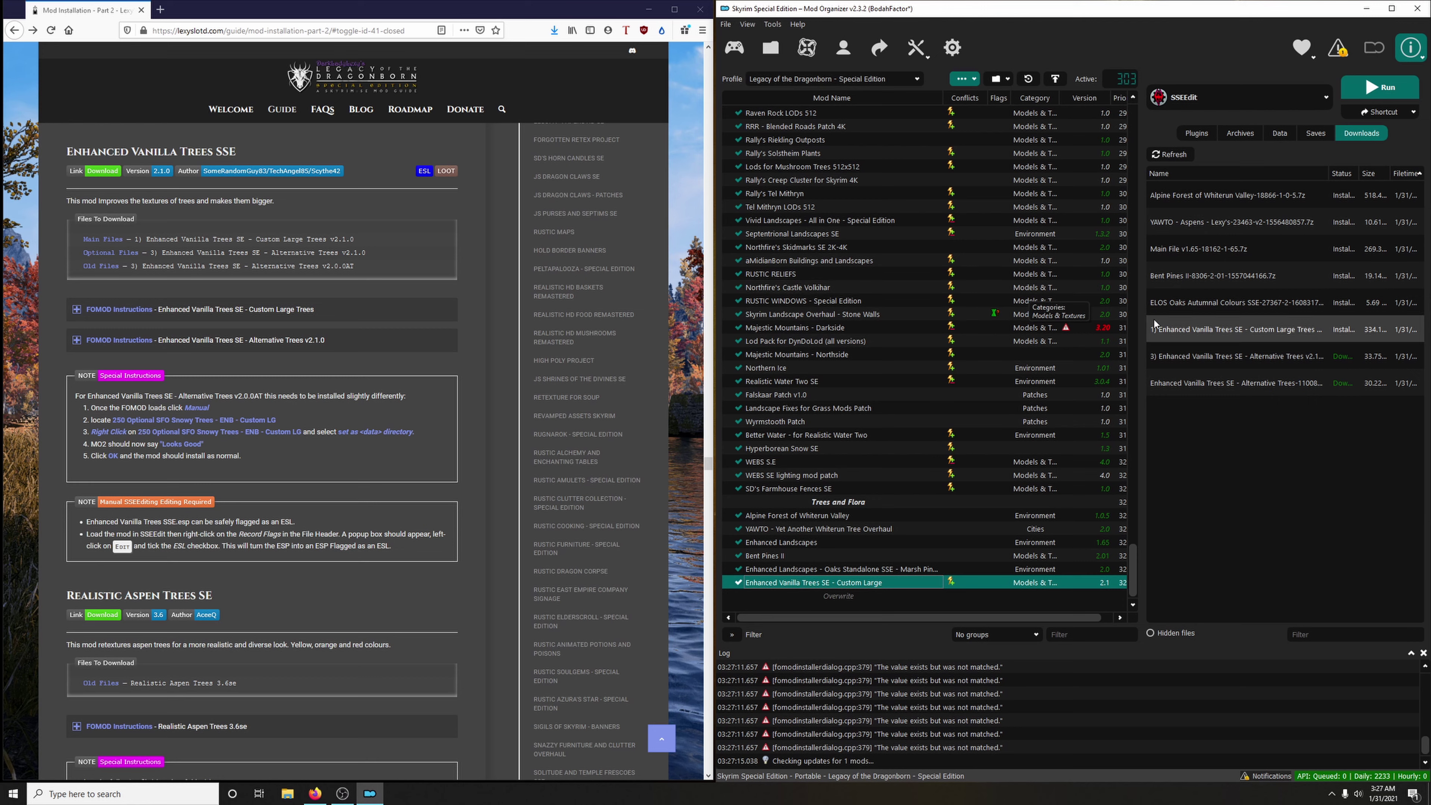
double_click(1247, 364)
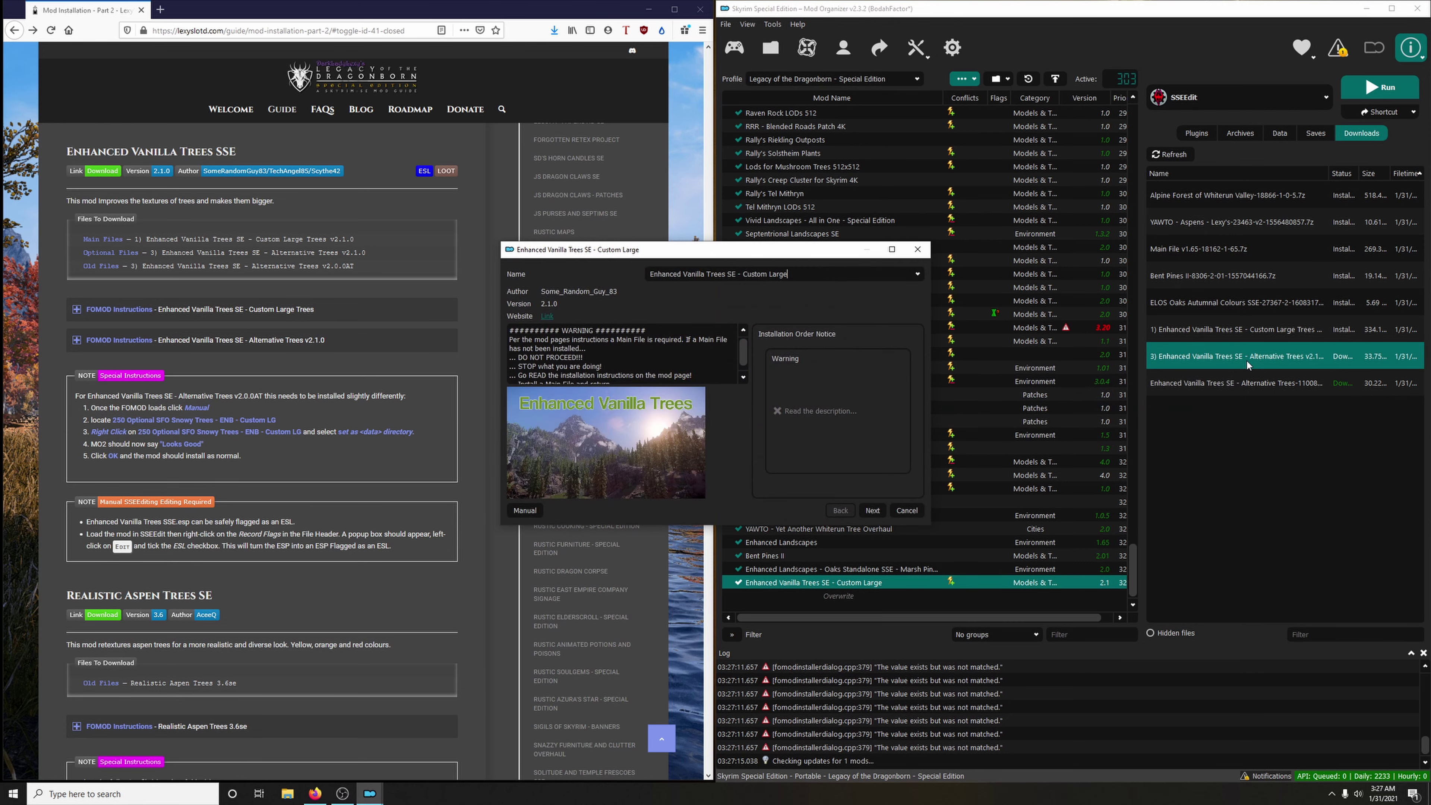
left_click_drag(837, 252, 1114, 149)
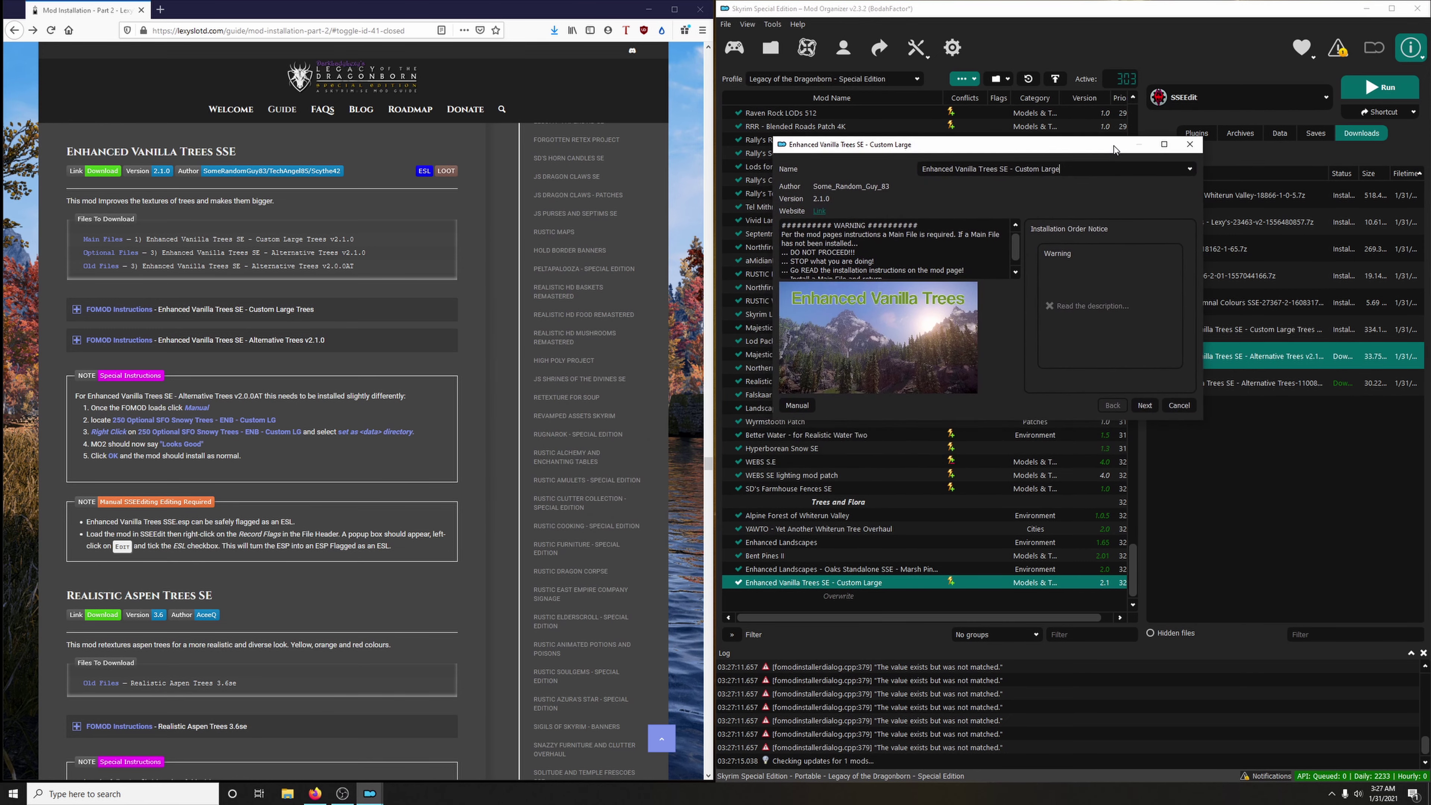
left_click(1190, 169)
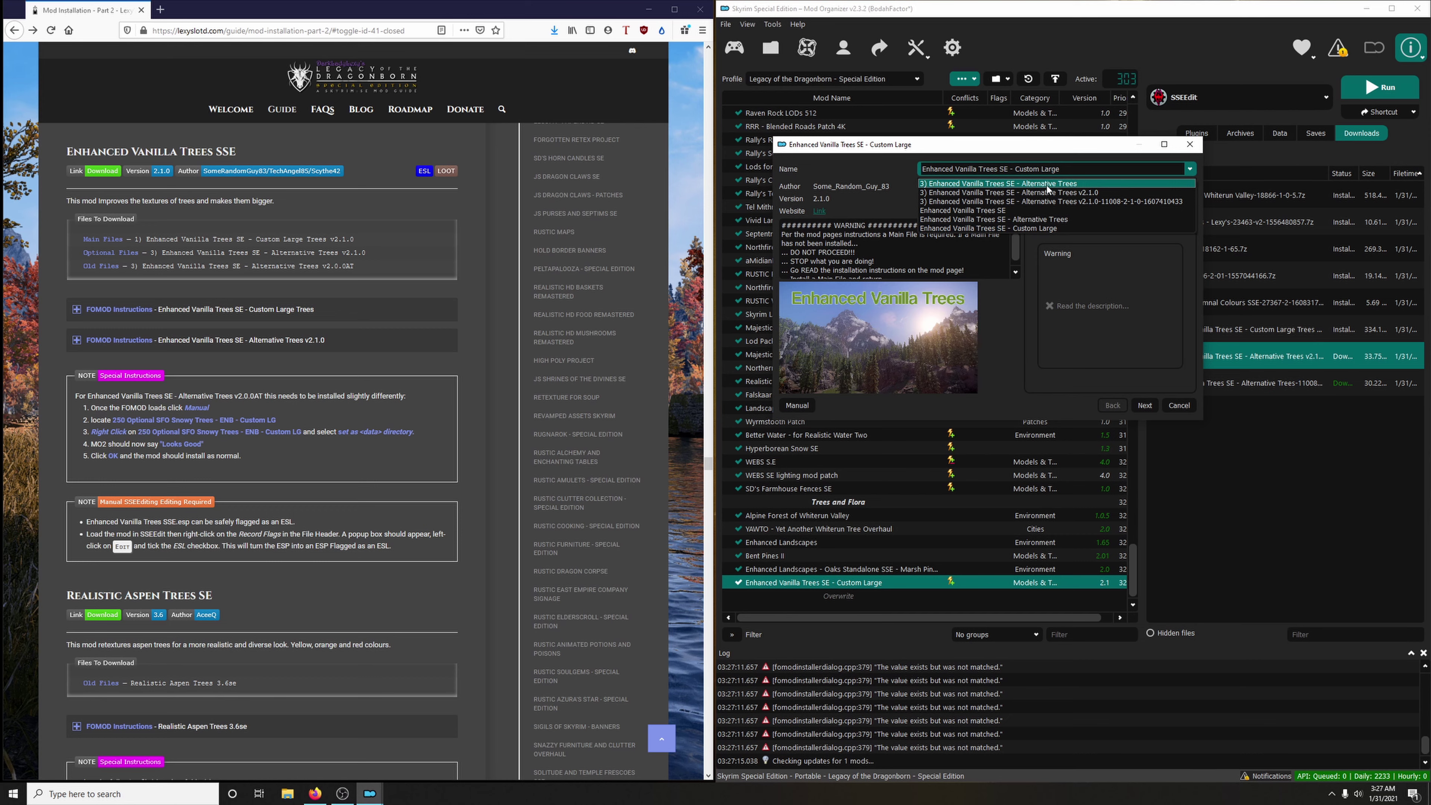
left_click(1038, 221)
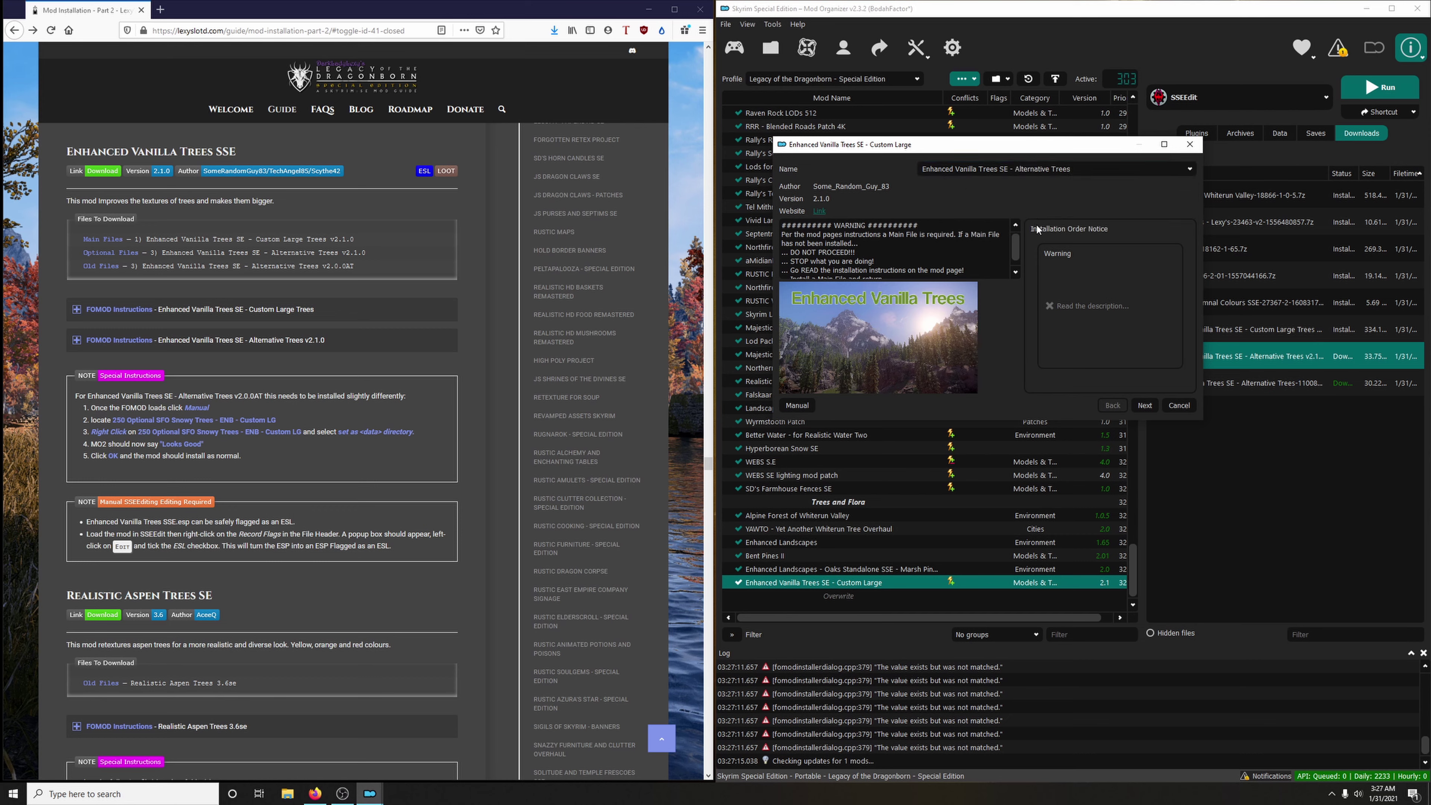
Follow the guide's FOMOD instructions for Alternative Trees v2.1.0, choosing the optional addons including Realistic Aspen Trees and the Large Trees meshes, and install the mod.
left_click(383, 342)
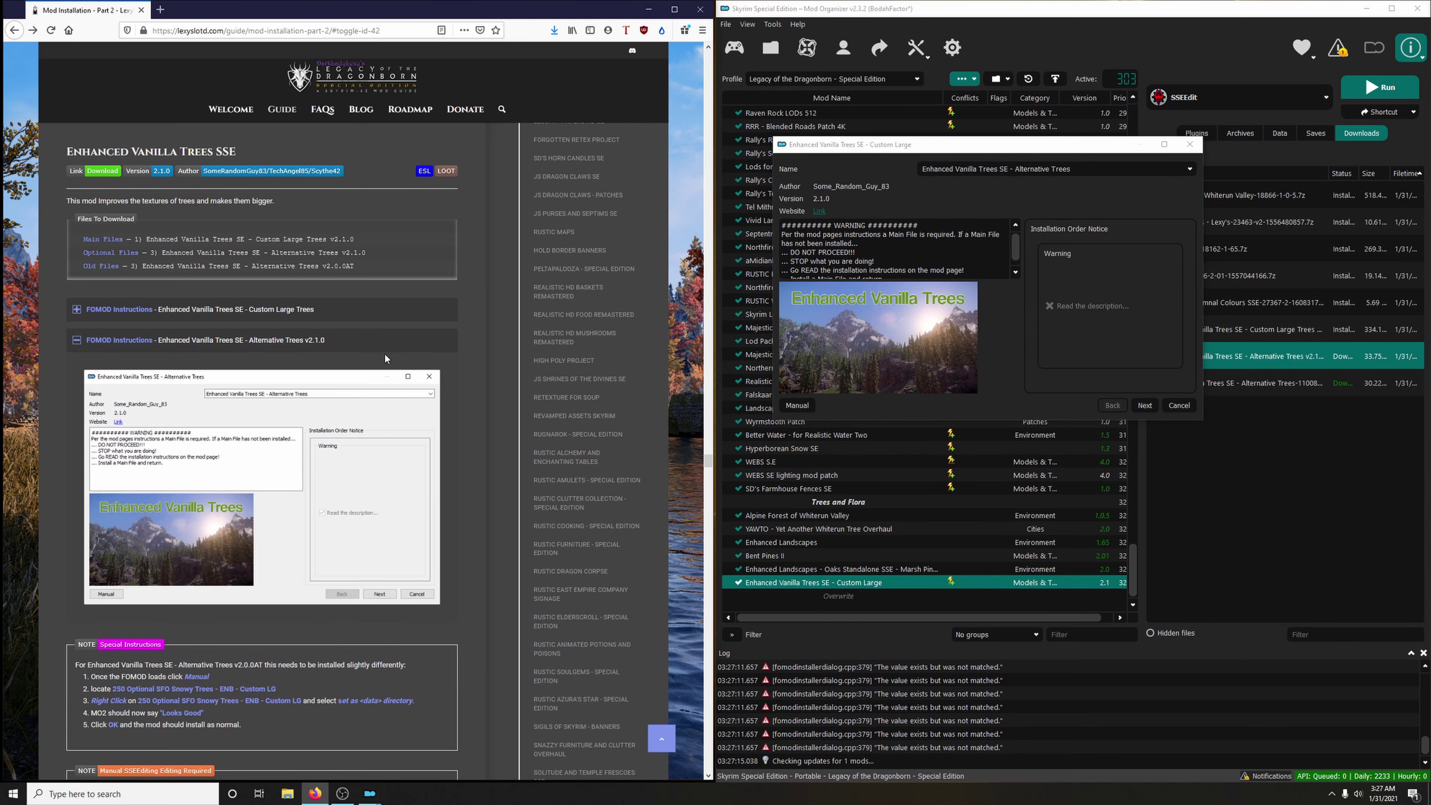
scroll(385, 359, "down", 4)
left_click(1144, 405)
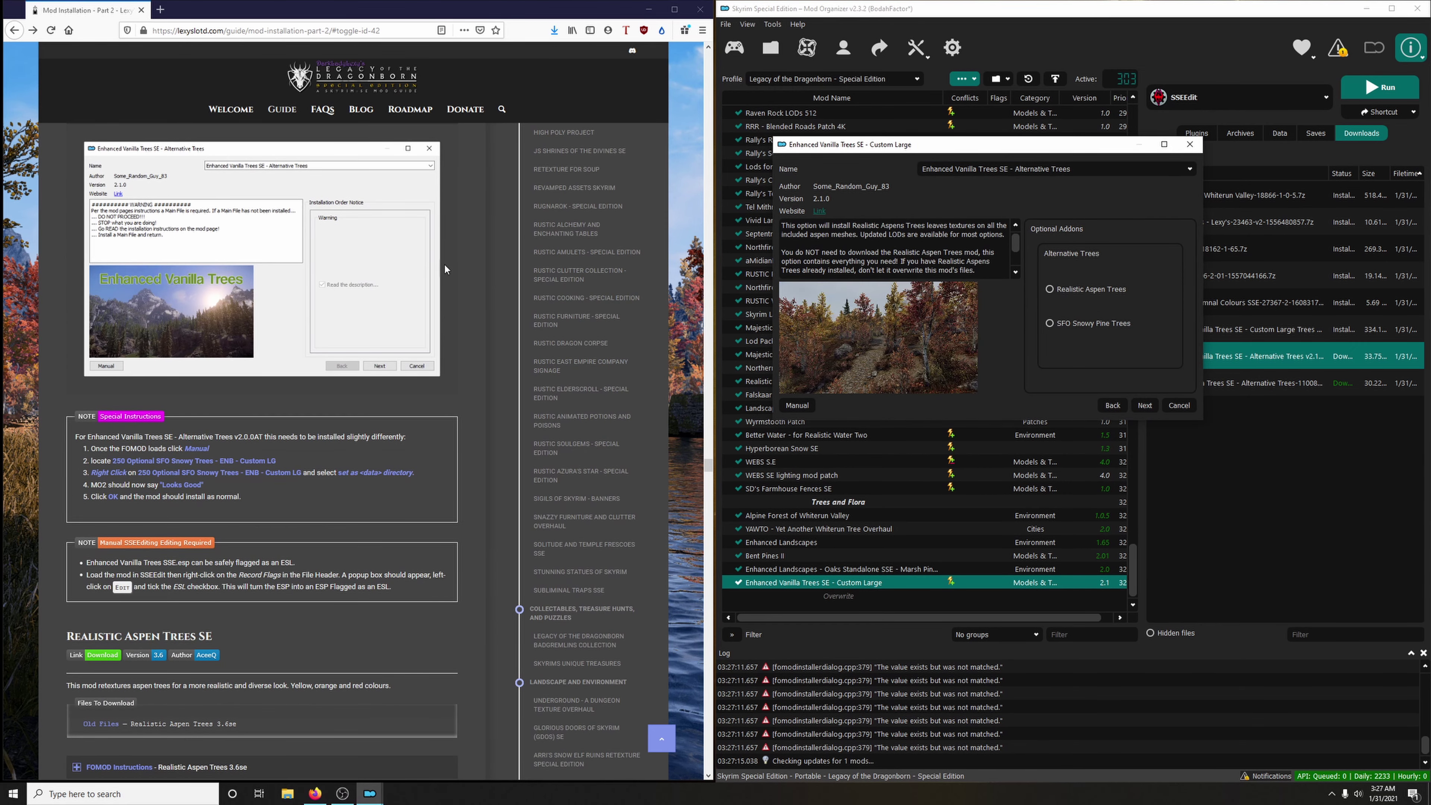
left_click(411, 264)
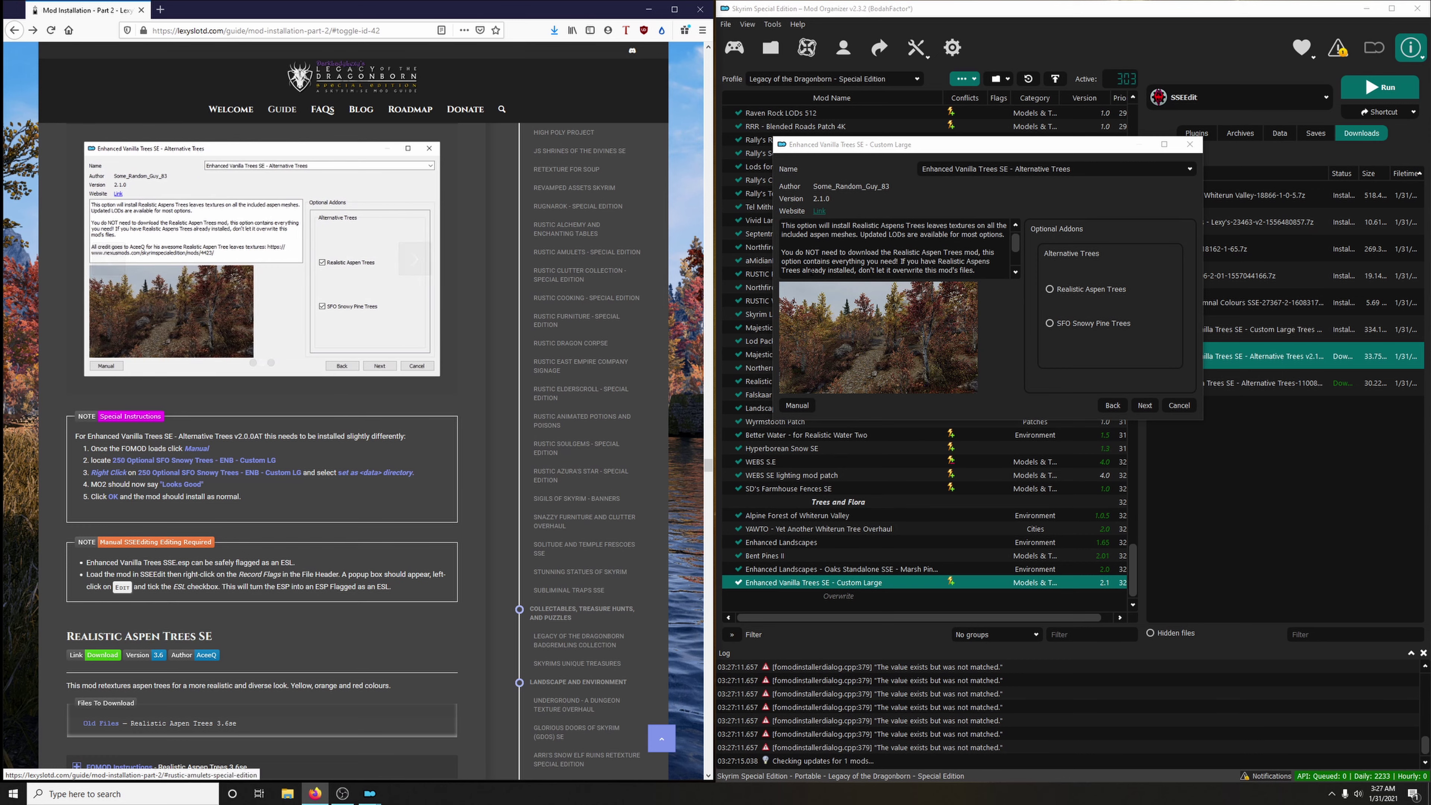
left_click(1049, 288)
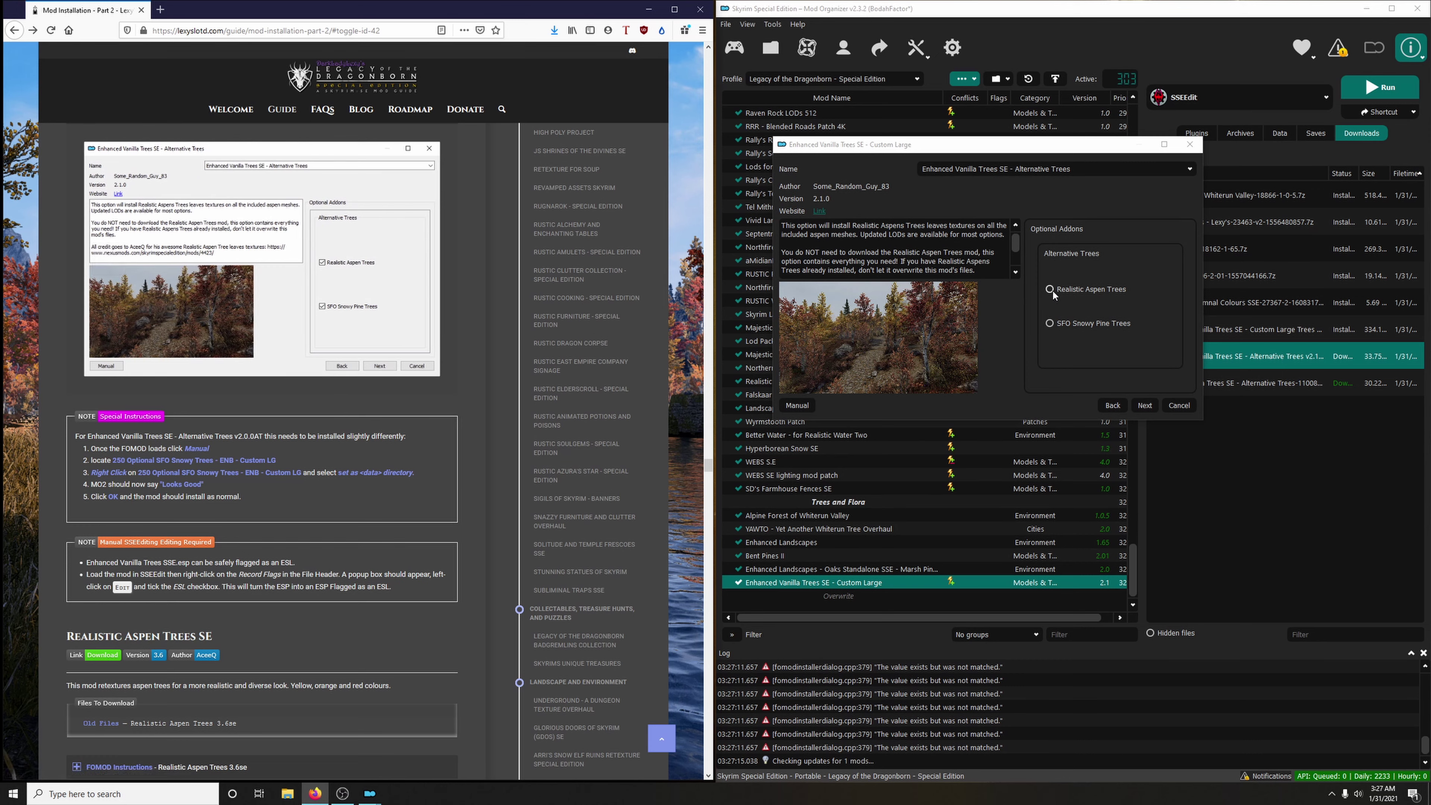
left_click(1144, 405)
left_click(416, 261)
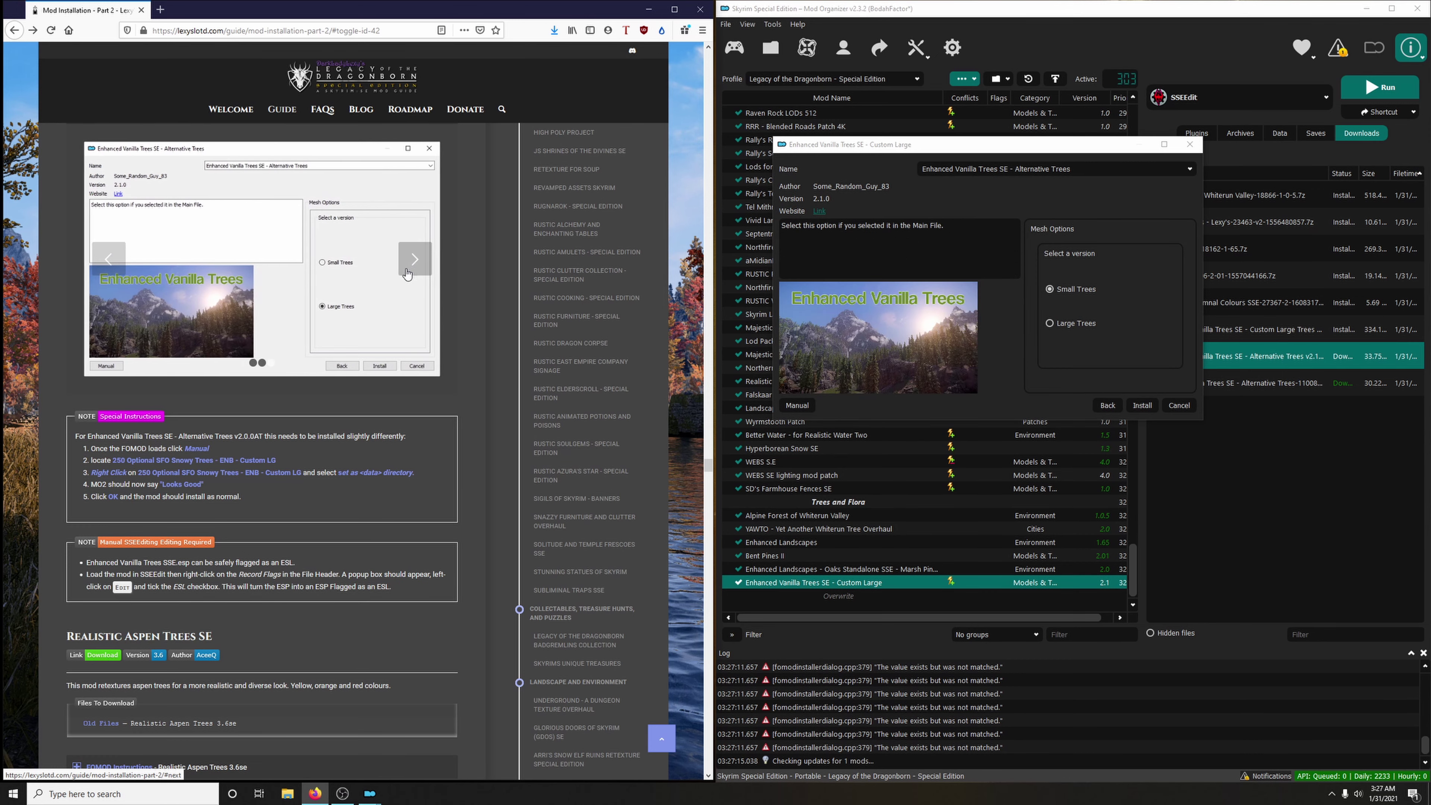
left_click(1049, 323)
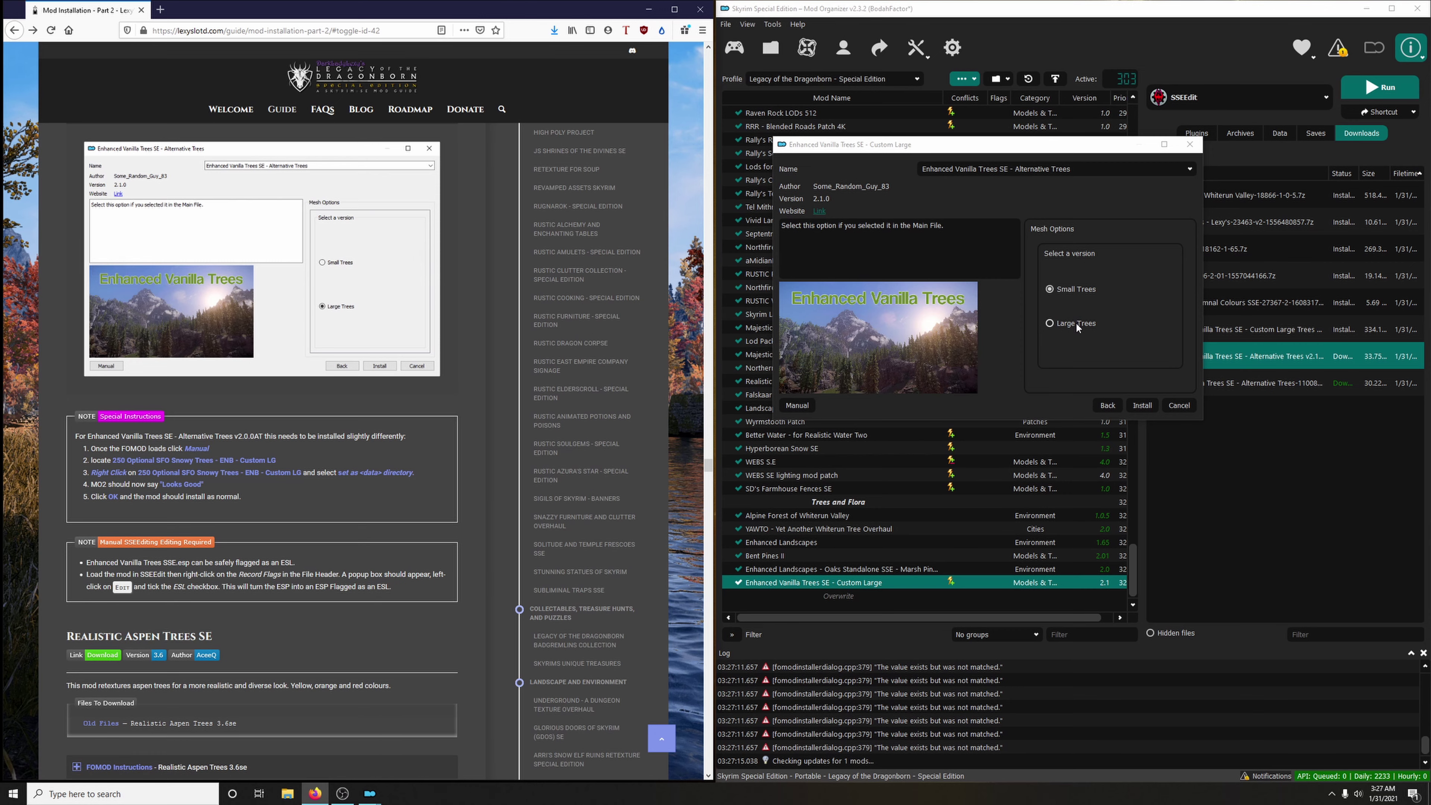
left_click(1144, 407)
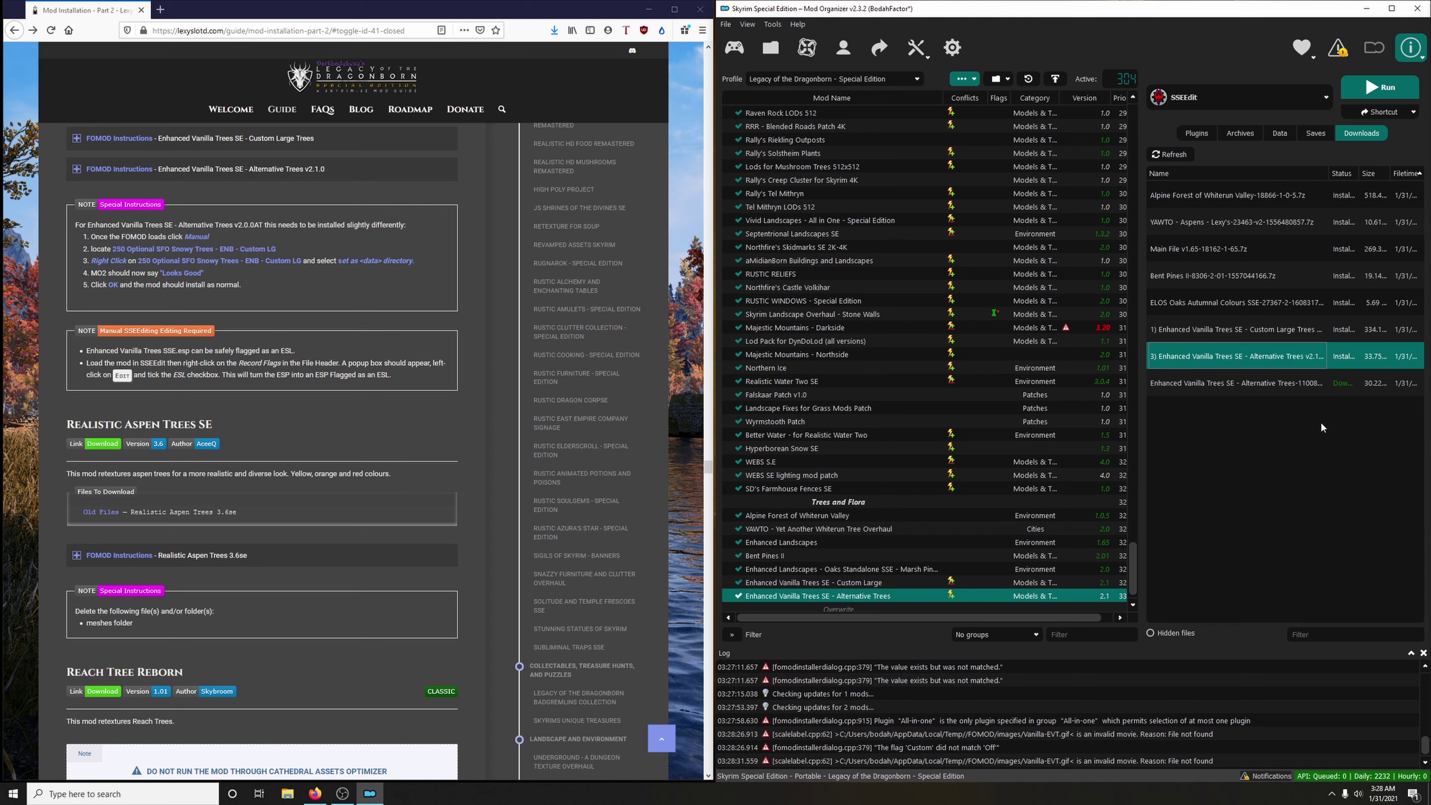
Start a manual installation of the older Alternative Trees 2.0.0AT archive and set 250 Optional - SFO Snowy Trees - ENB - Custom LG as the data directory.
double_click(1324, 382)
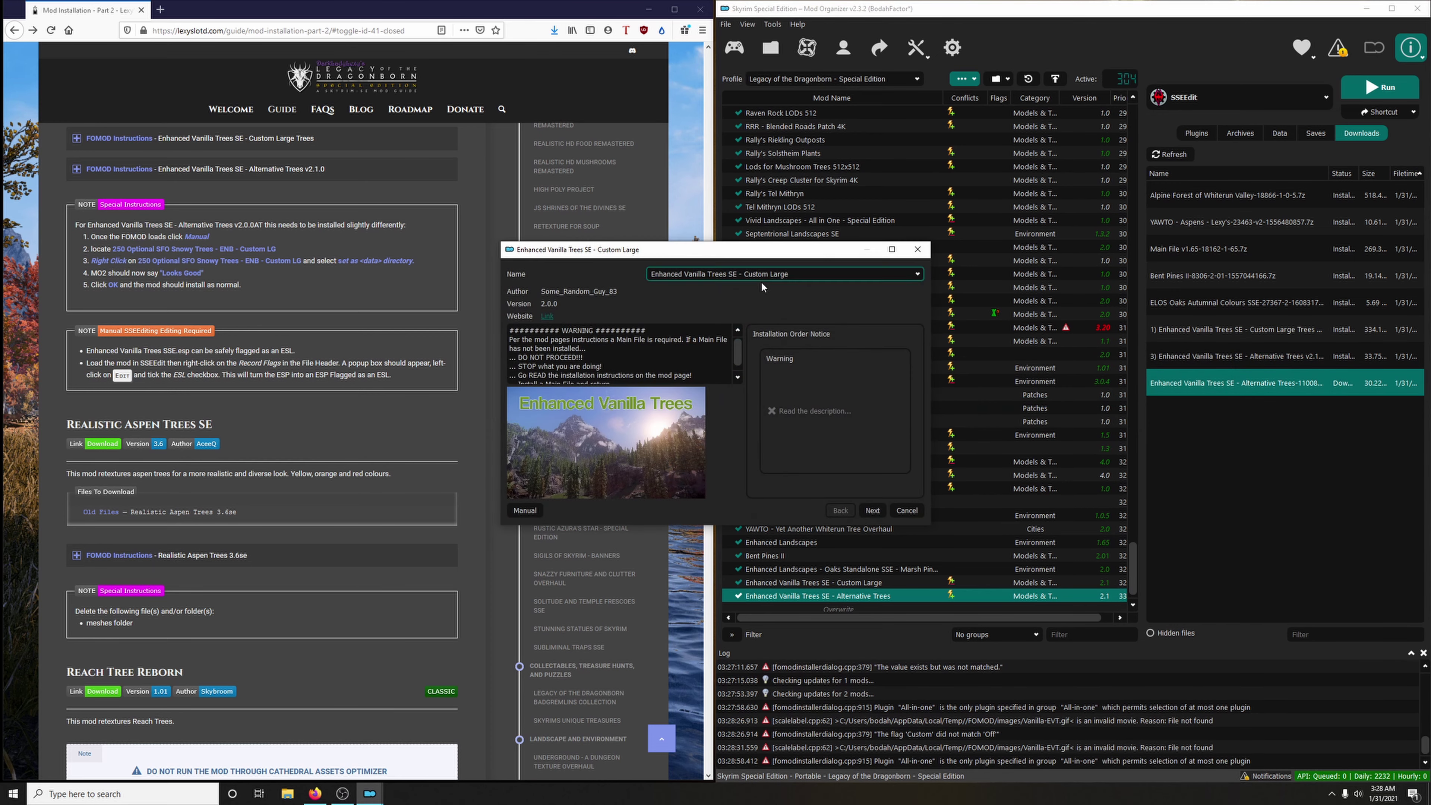
left_click(855, 435)
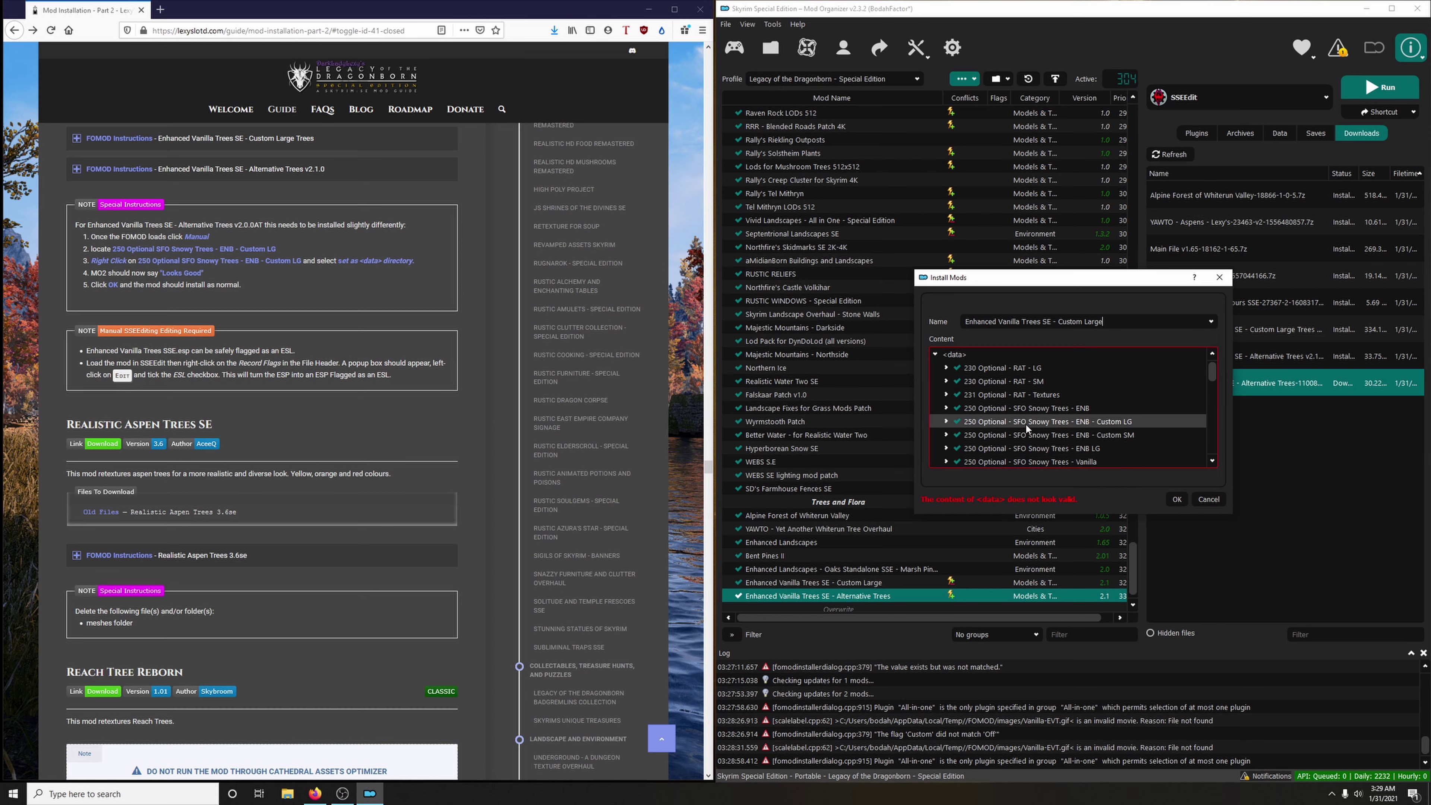
right_click(1052, 421)
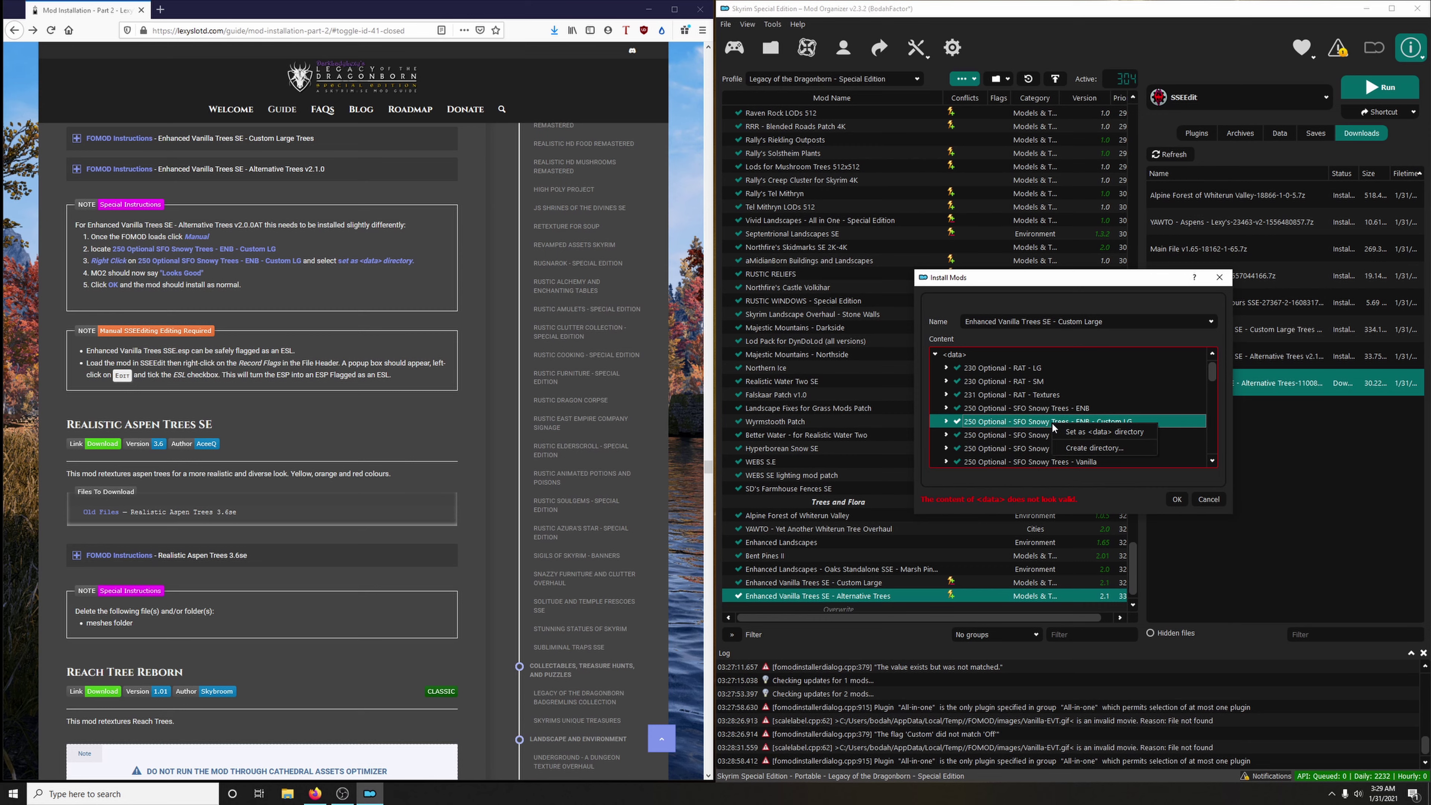
left_click(1078, 432)
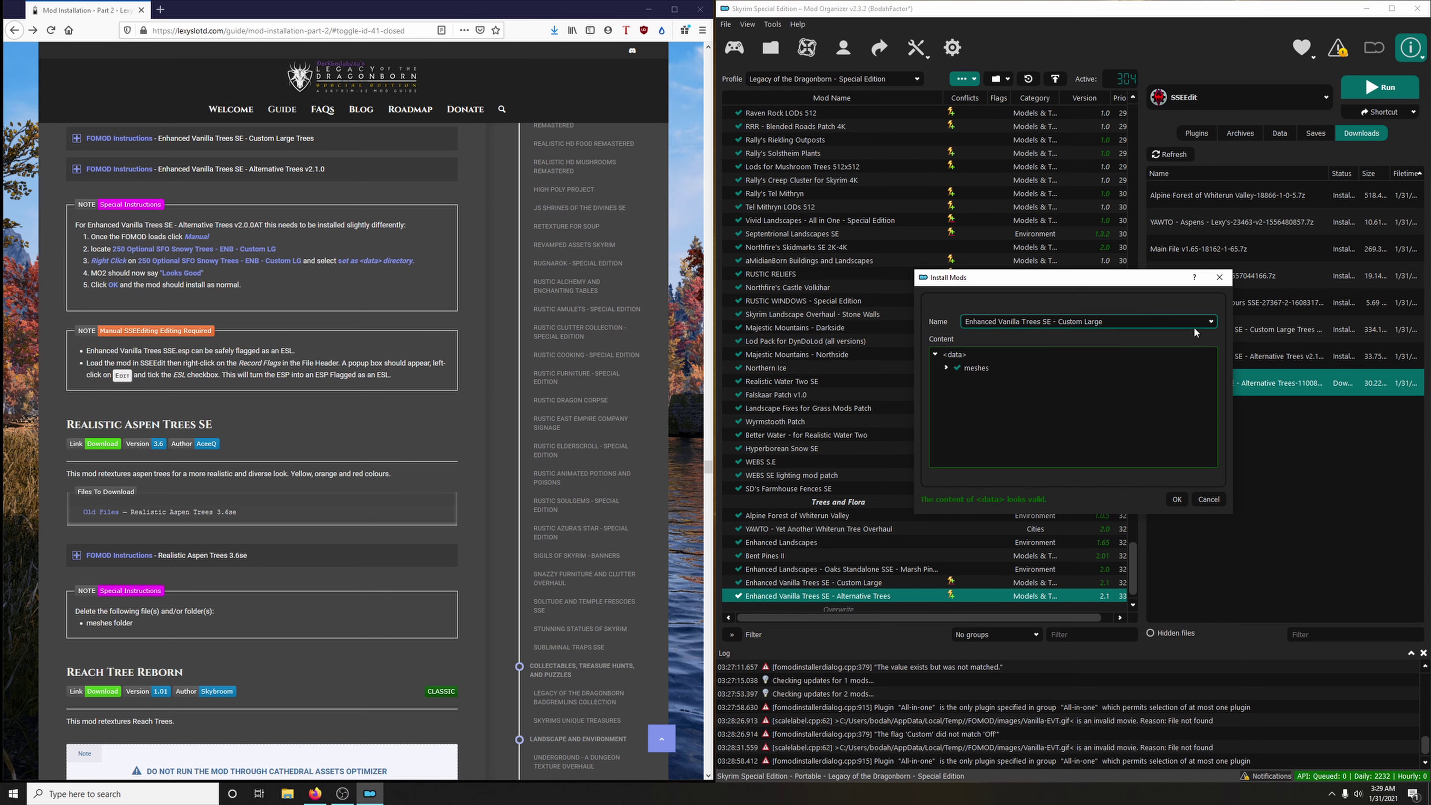
Name the mod Enhanced Vanilla Trees SE - Custom Large Old, complete its installation, and enable it in the mod list.
left_click(1211, 322)
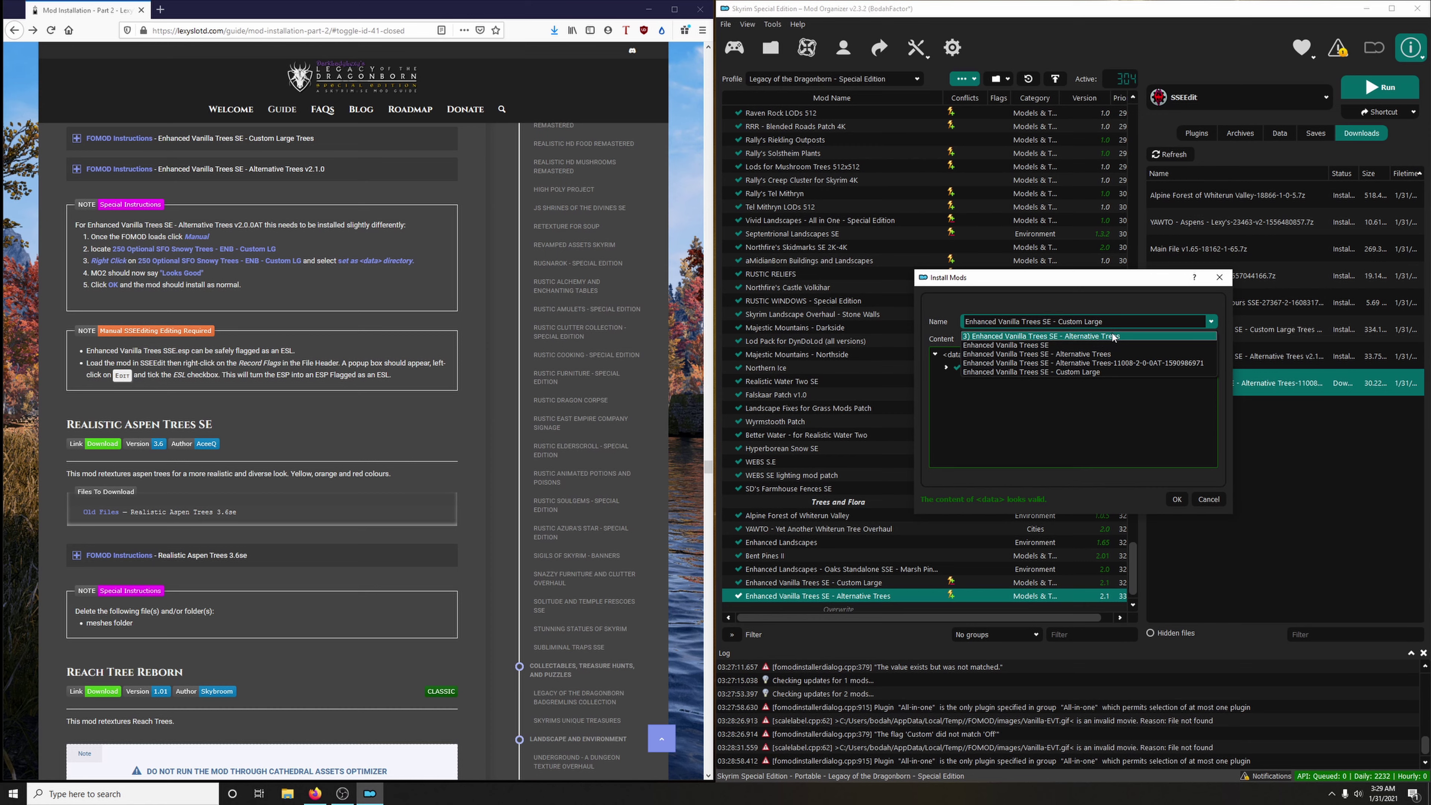
left_click(1117, 322)
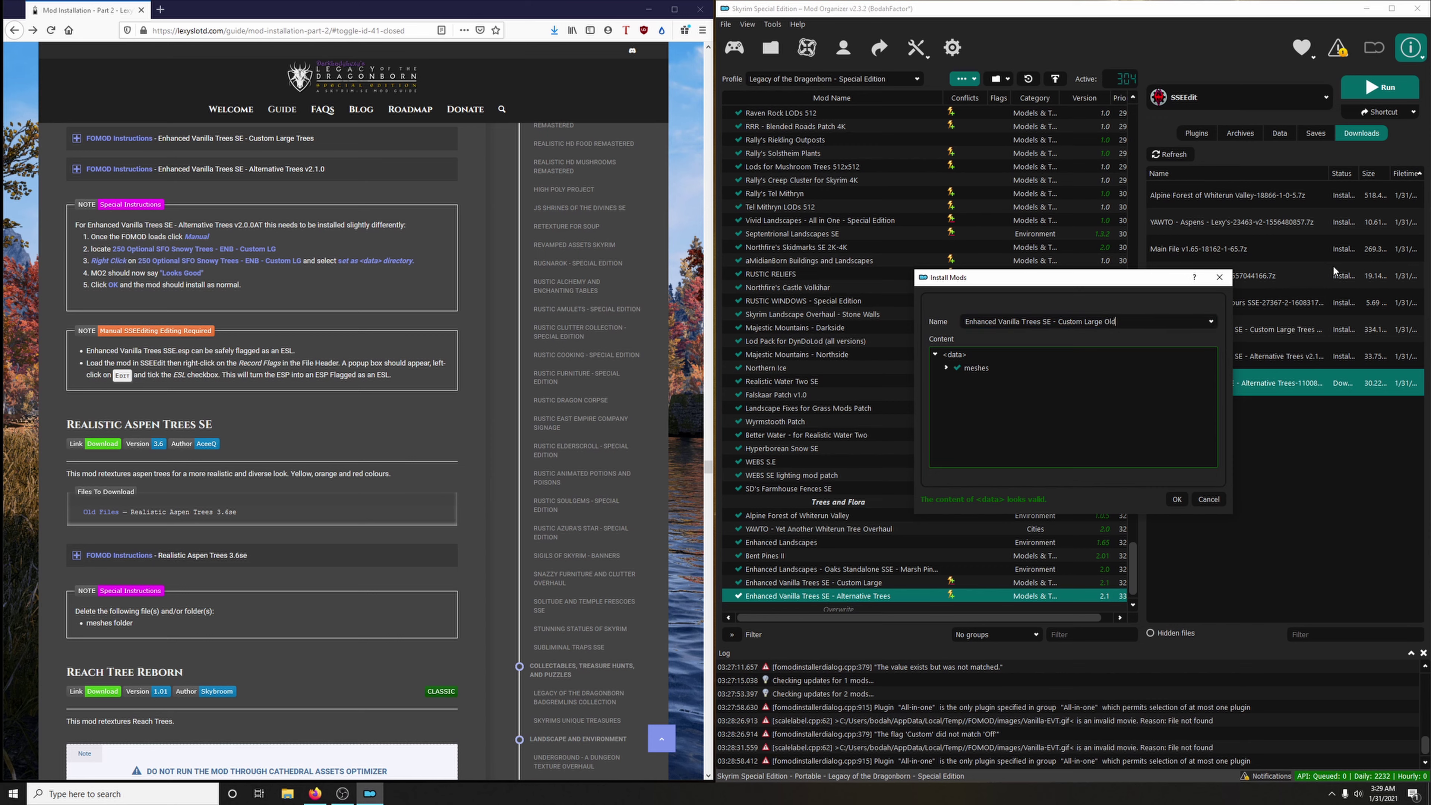
left_click(1177, 499)
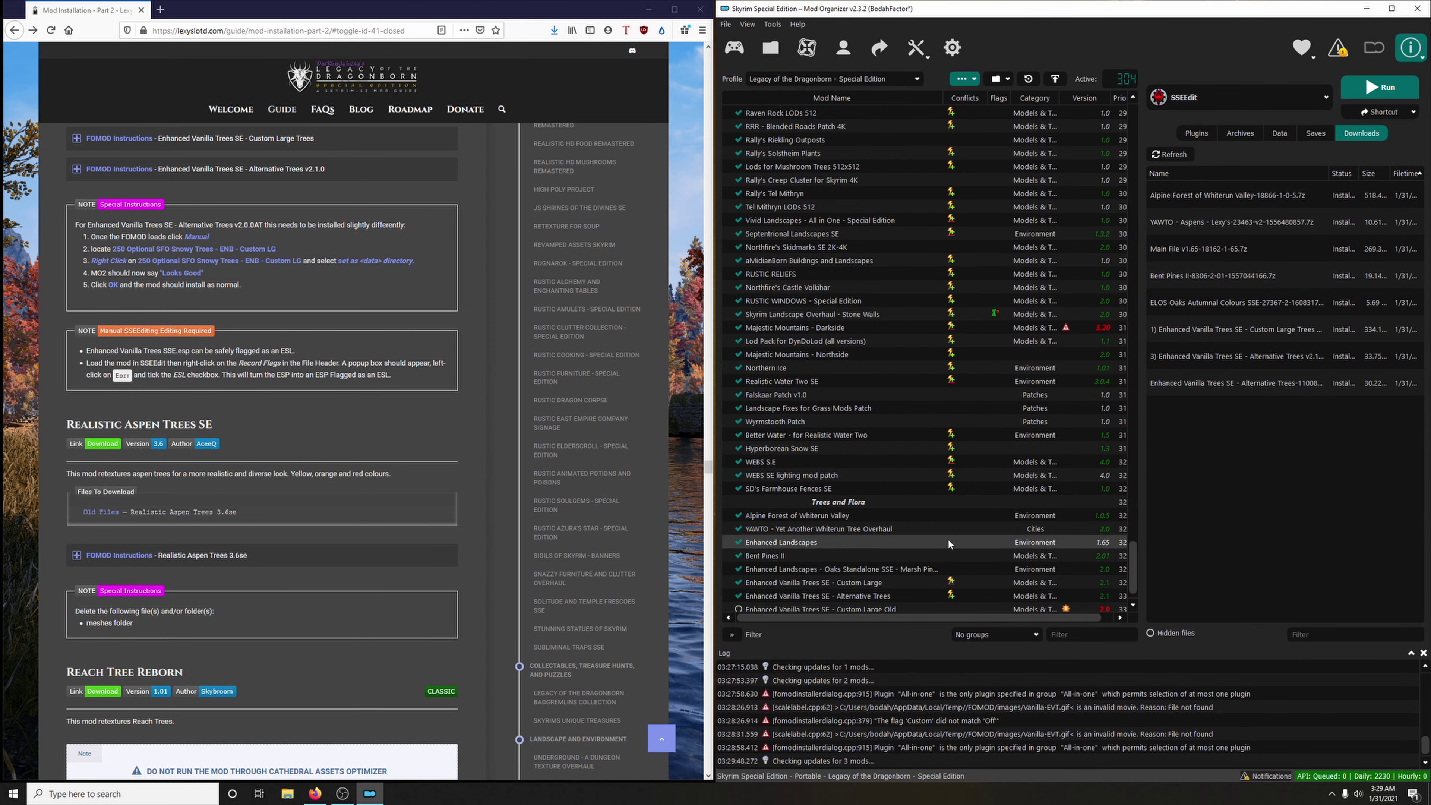
scroll(941, 542, "down", 1)
left_click(902, 583)
key("space")
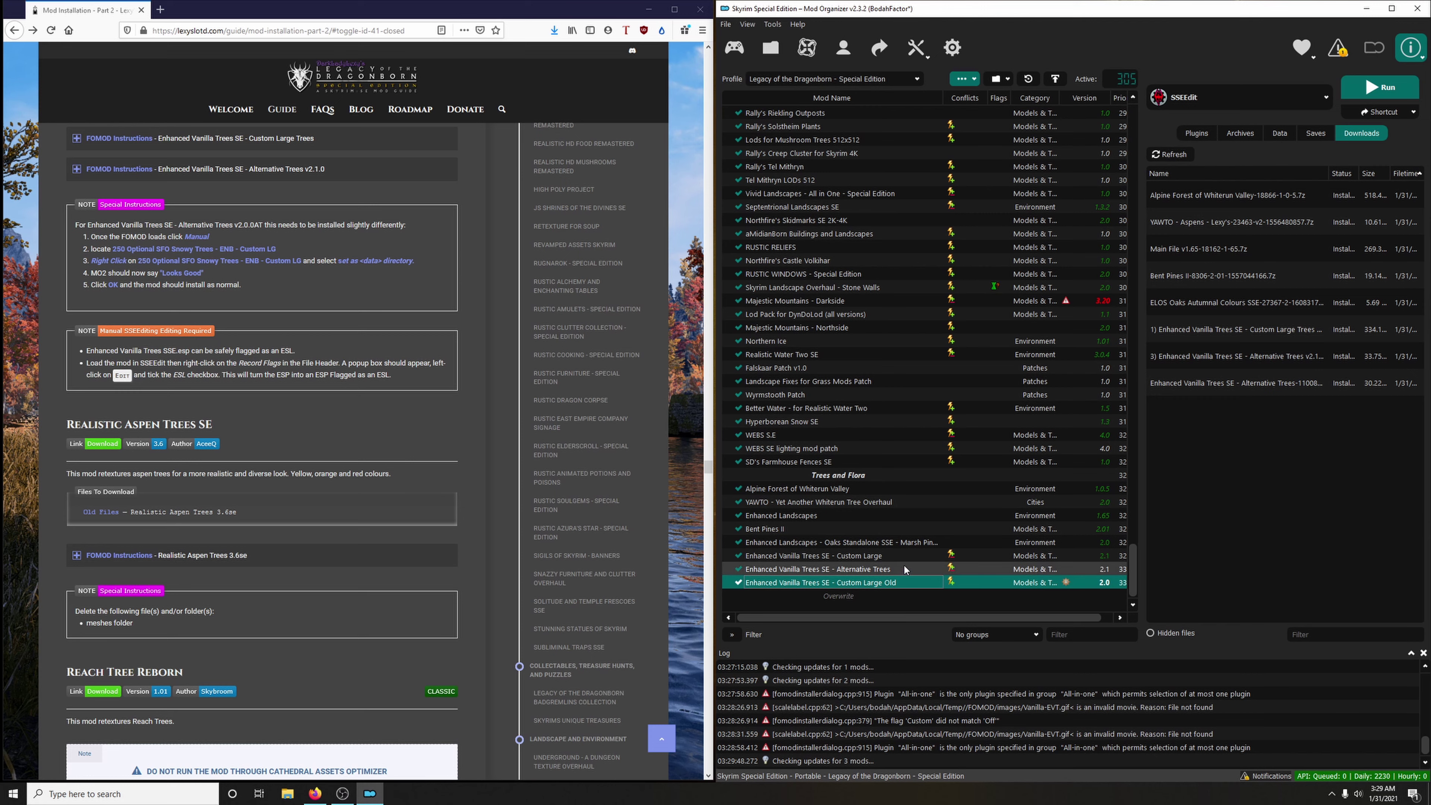
Delete all installed archives from the downloads list.
right_click(1271, 270)
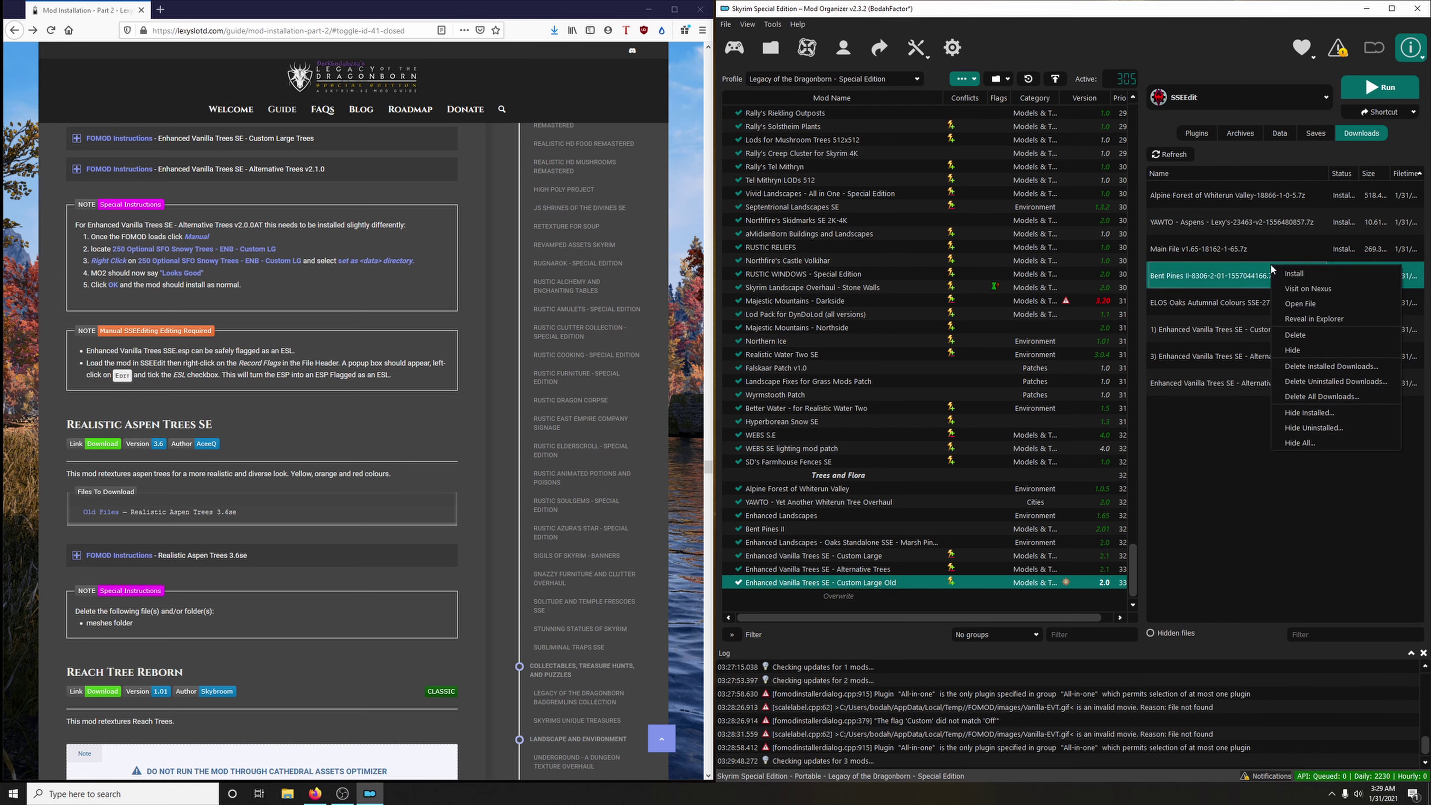
left_click(1302, 368)
left_click(798, 412)
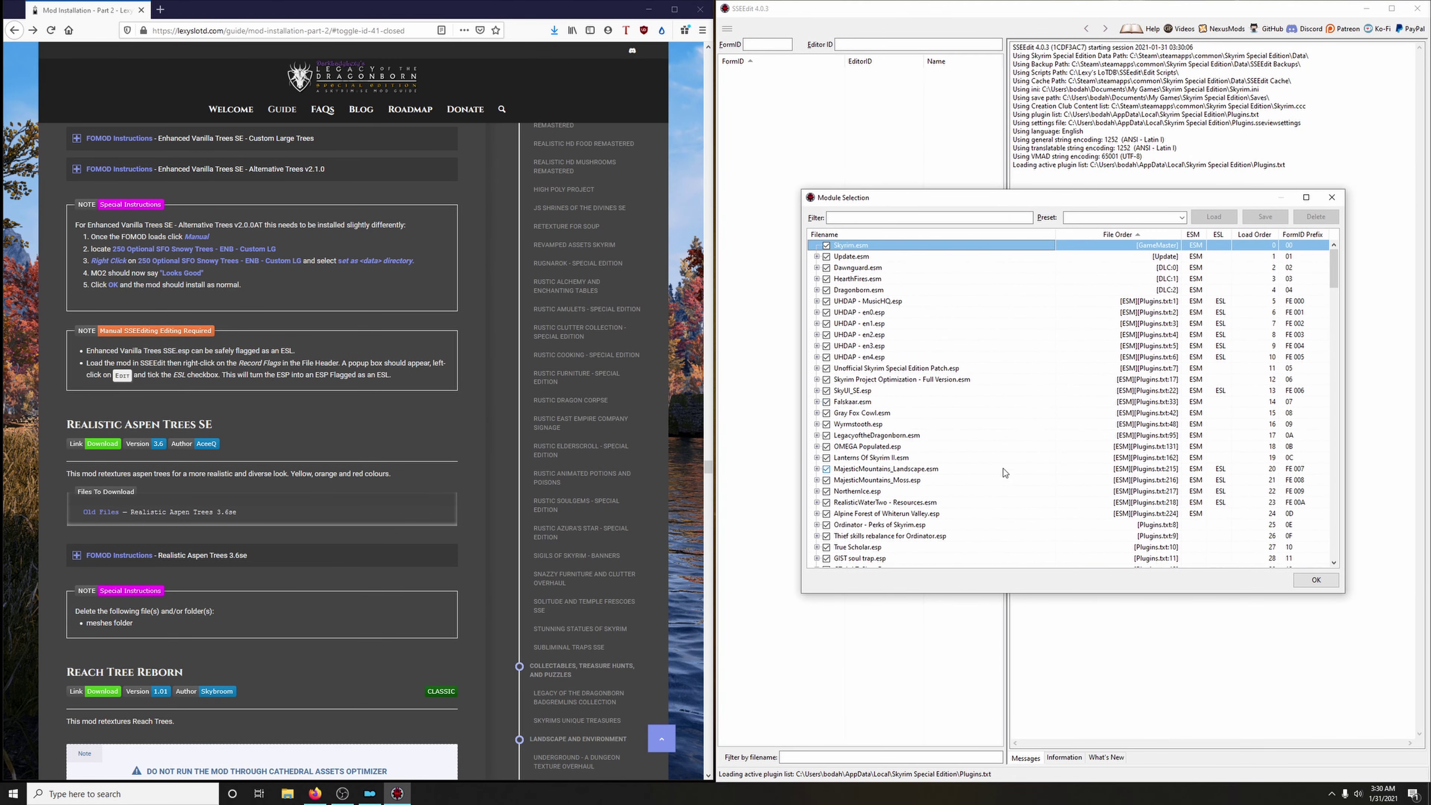
In SSEEdit, deselect every plugin and load only Enhanced Vanilla Trees SSE.esp.
right_click(1004, 473)
left_click(1039, 488)
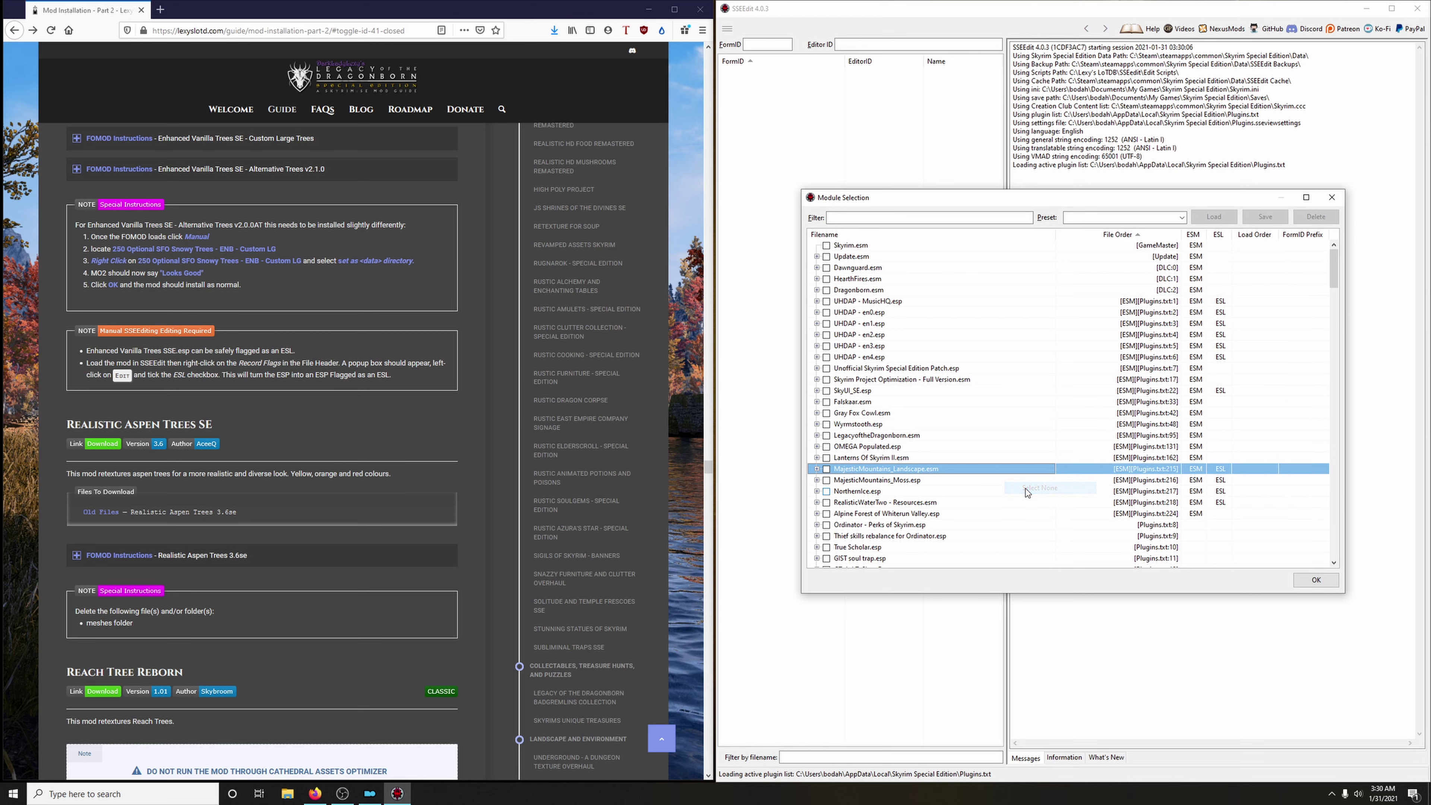
left_click_drag(1335, 276, 1367, 538)
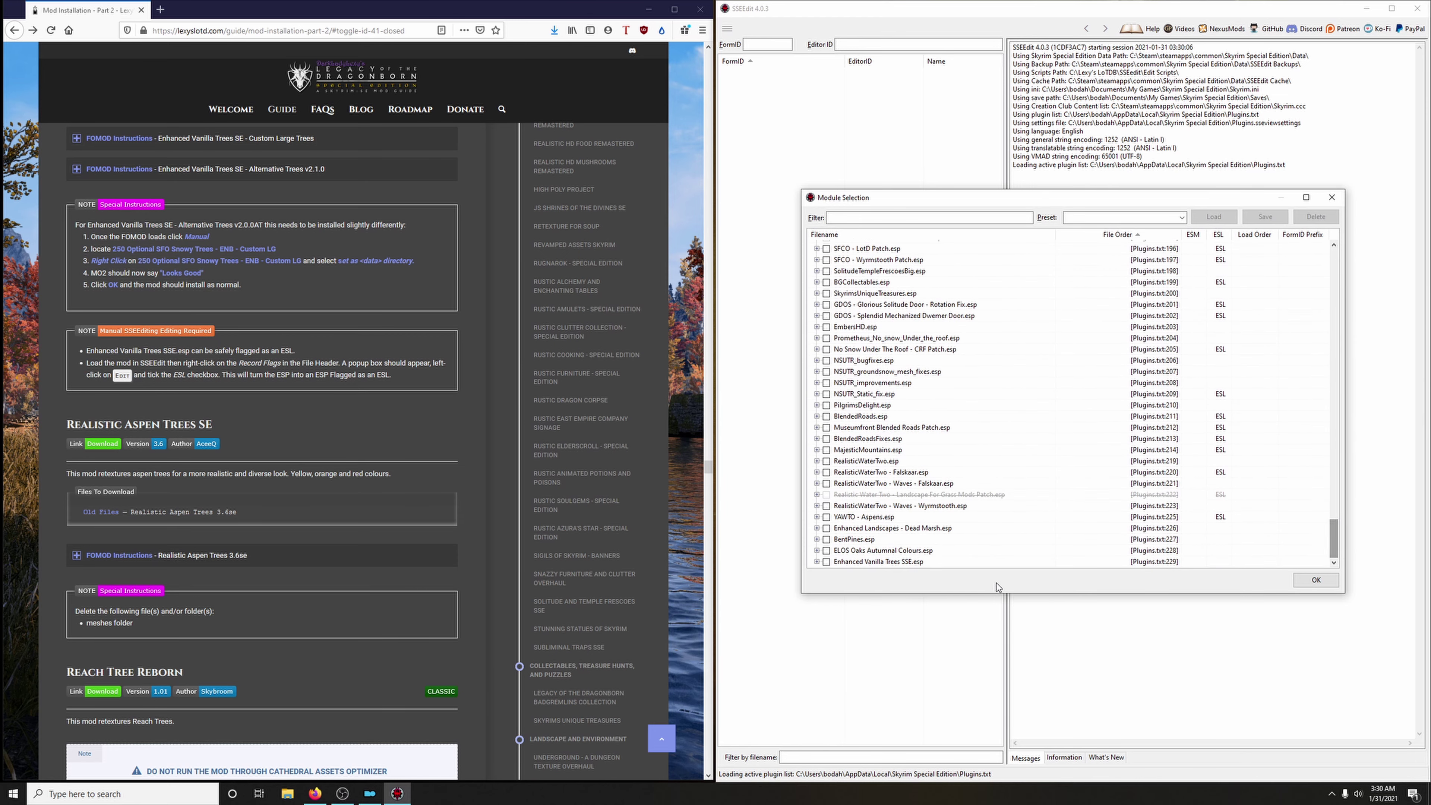
left_click(827, 562)
left_click(1315, 580)
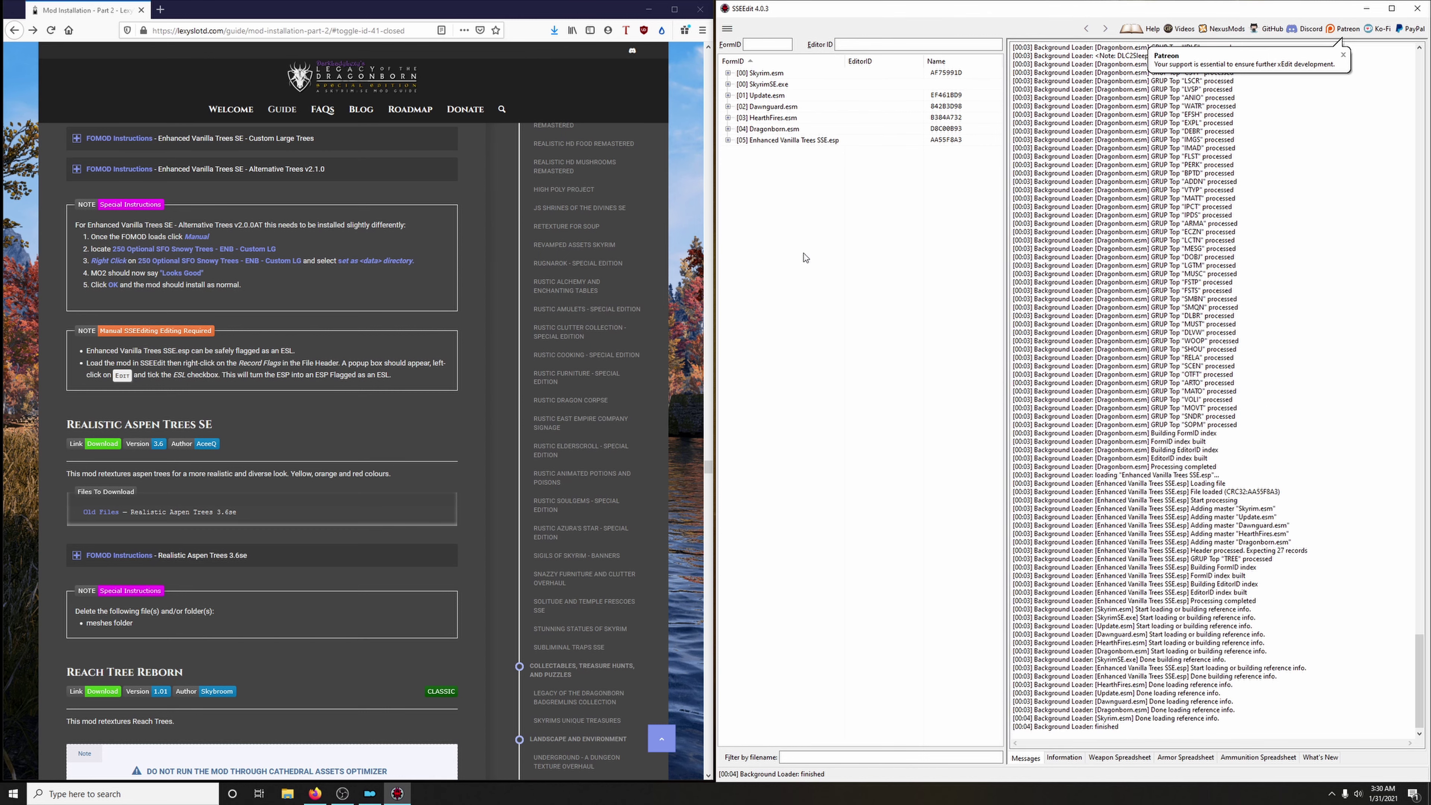
Set the ESL record flag in the file header of Enhanced Vanilla Trees SSE.esp, then close SSEEdit and save the changed plugin.
left_click(728, 140)
left_click(765, 152)
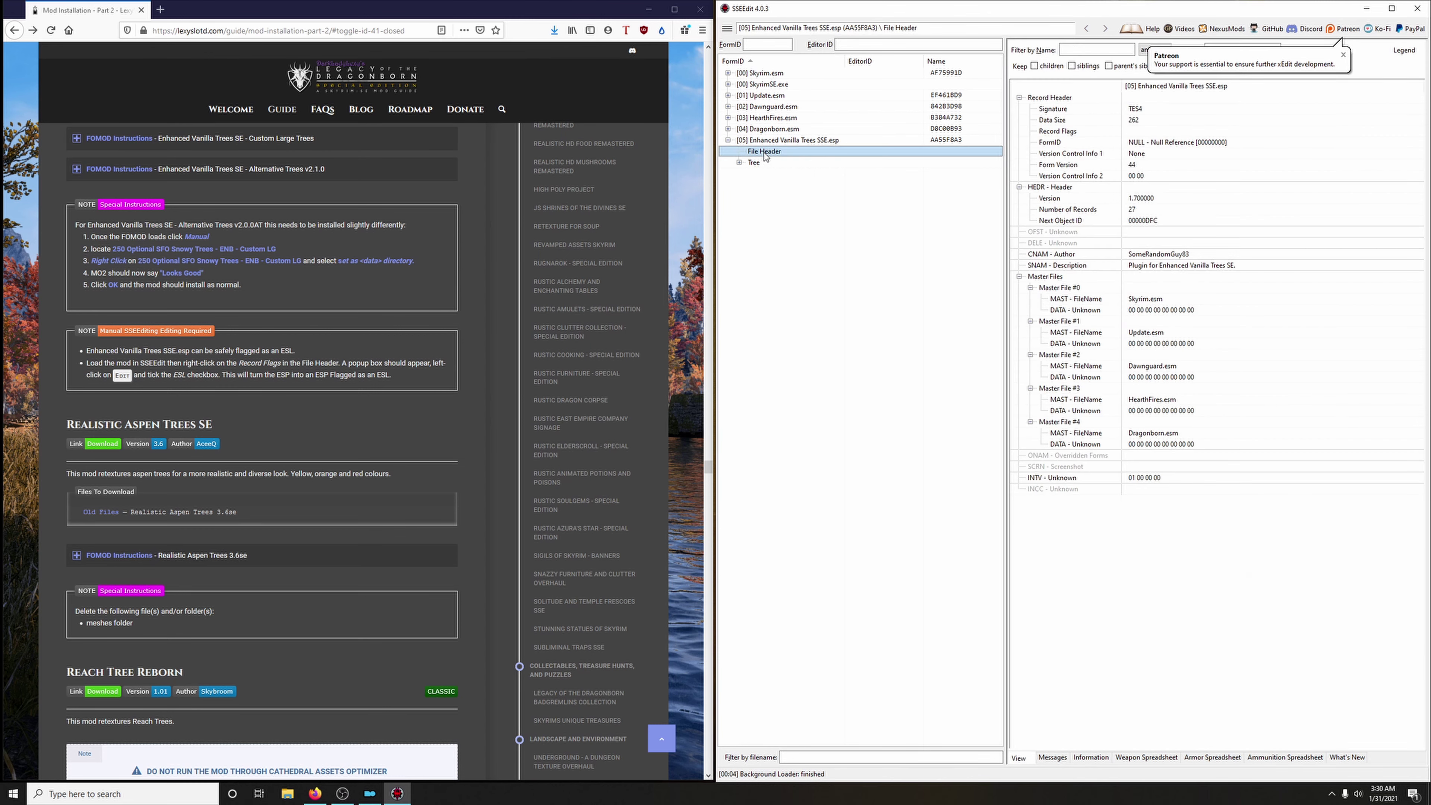
left_click(1138, 135)
right_click(1139, 134)
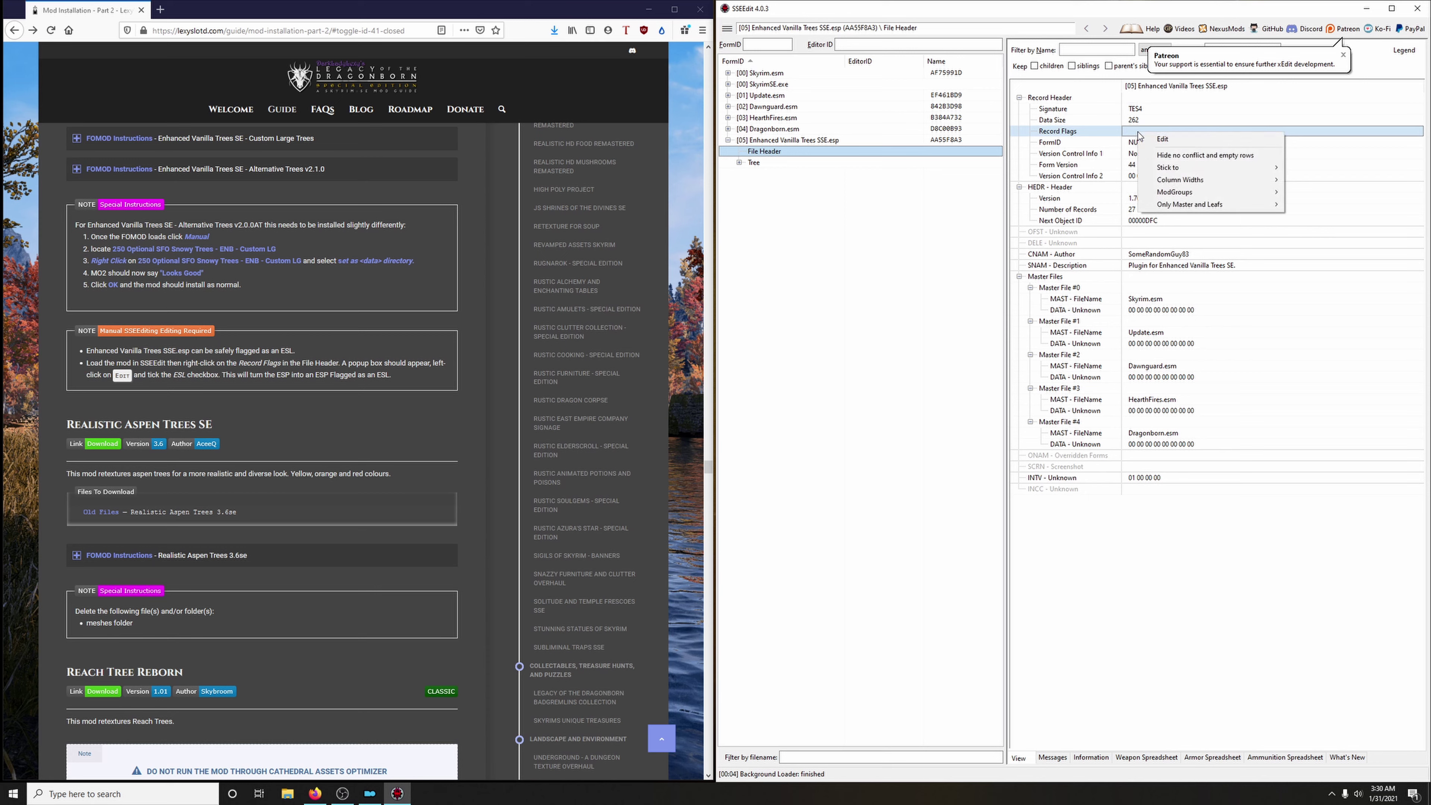
left_click(1165, 139)
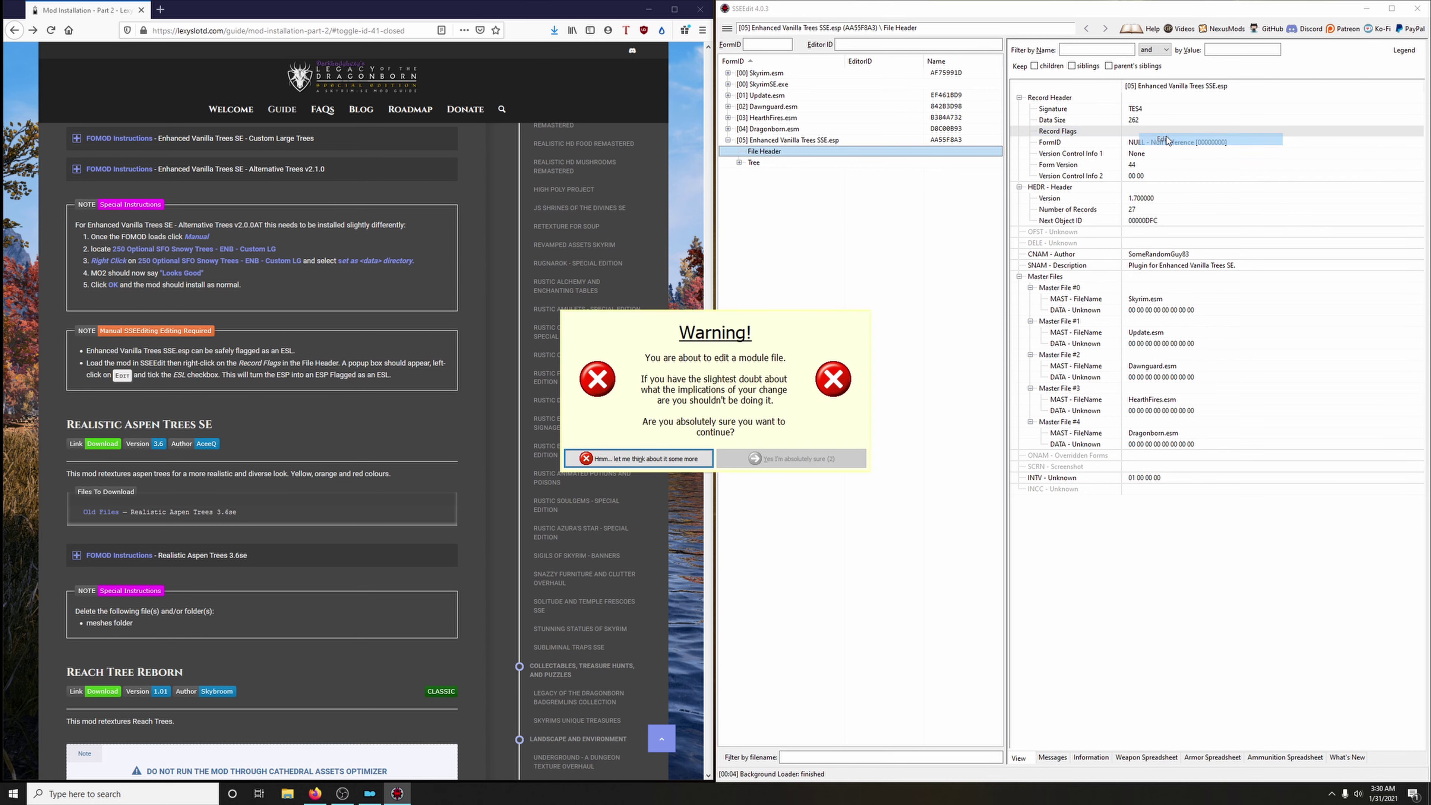
left_click(804, 458)
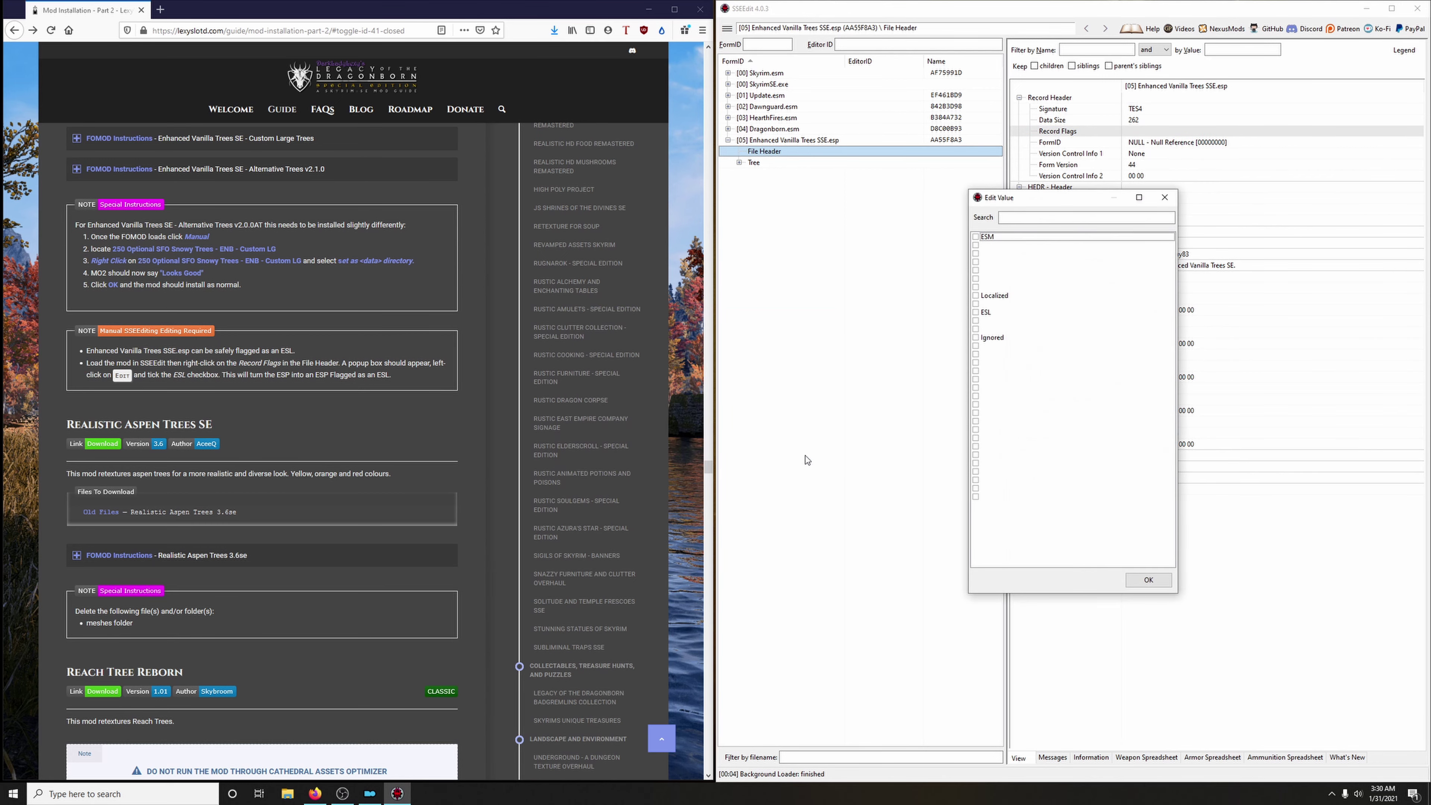
left_click(975, 312)
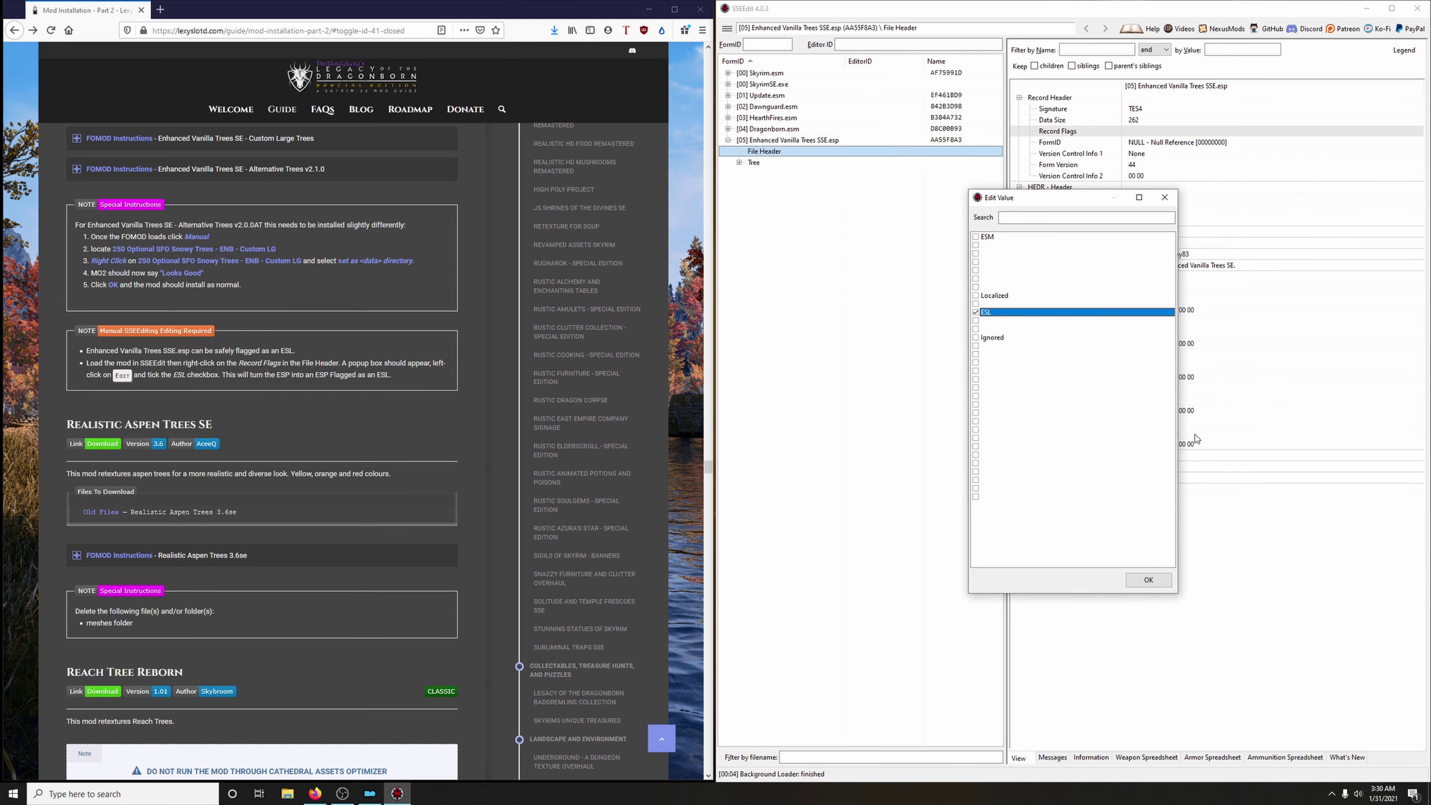
left_click(1149, 580)
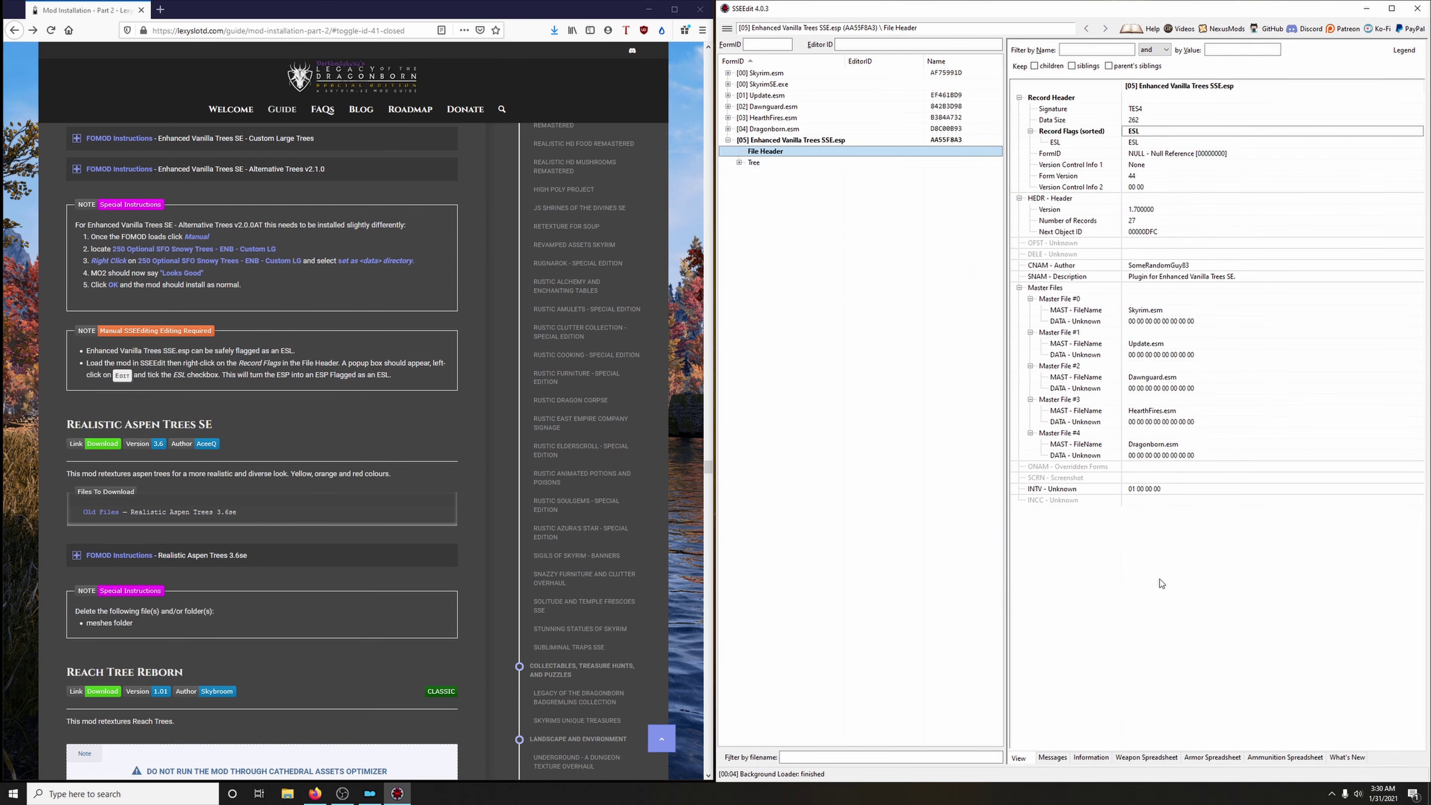
left_click(1427, 8)
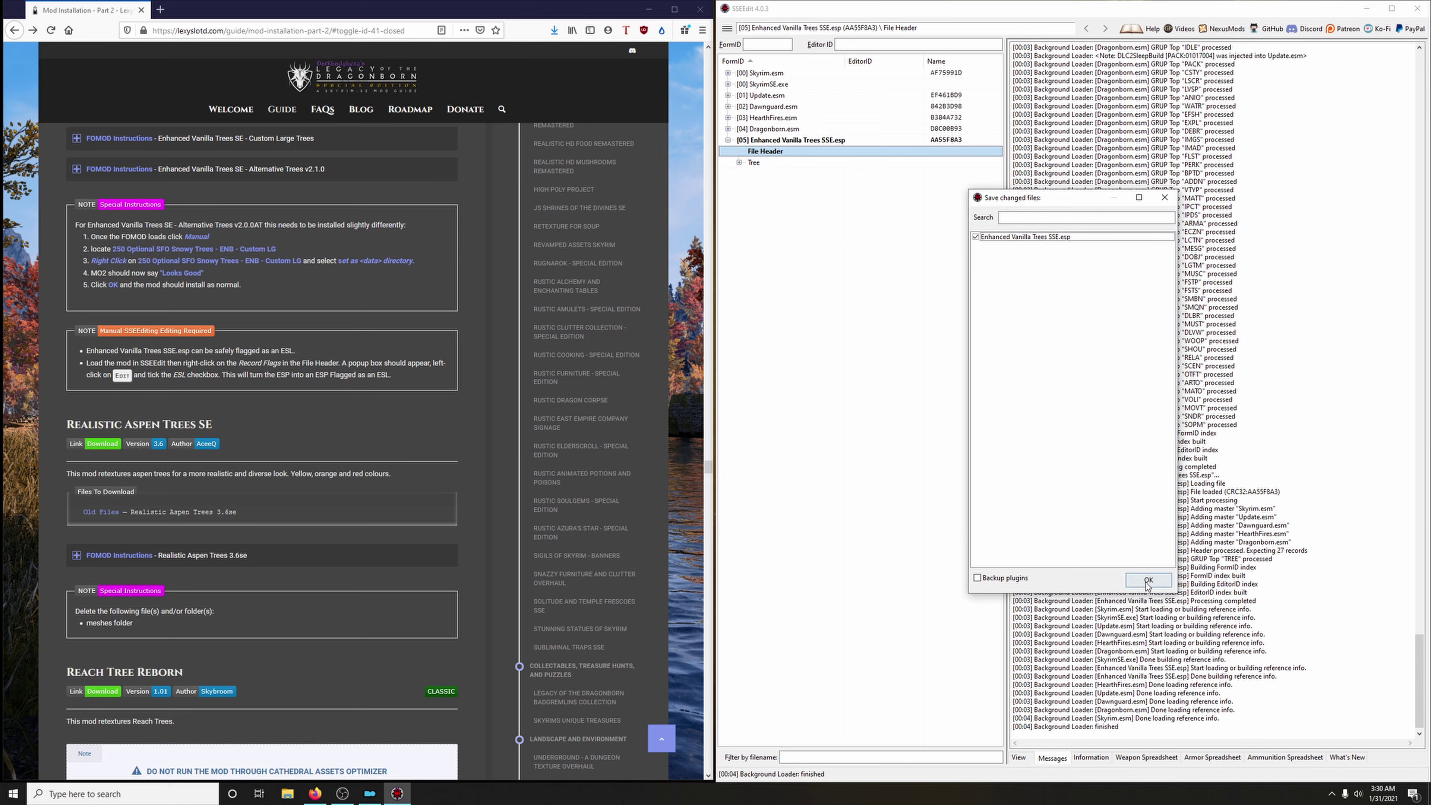
key("Return")
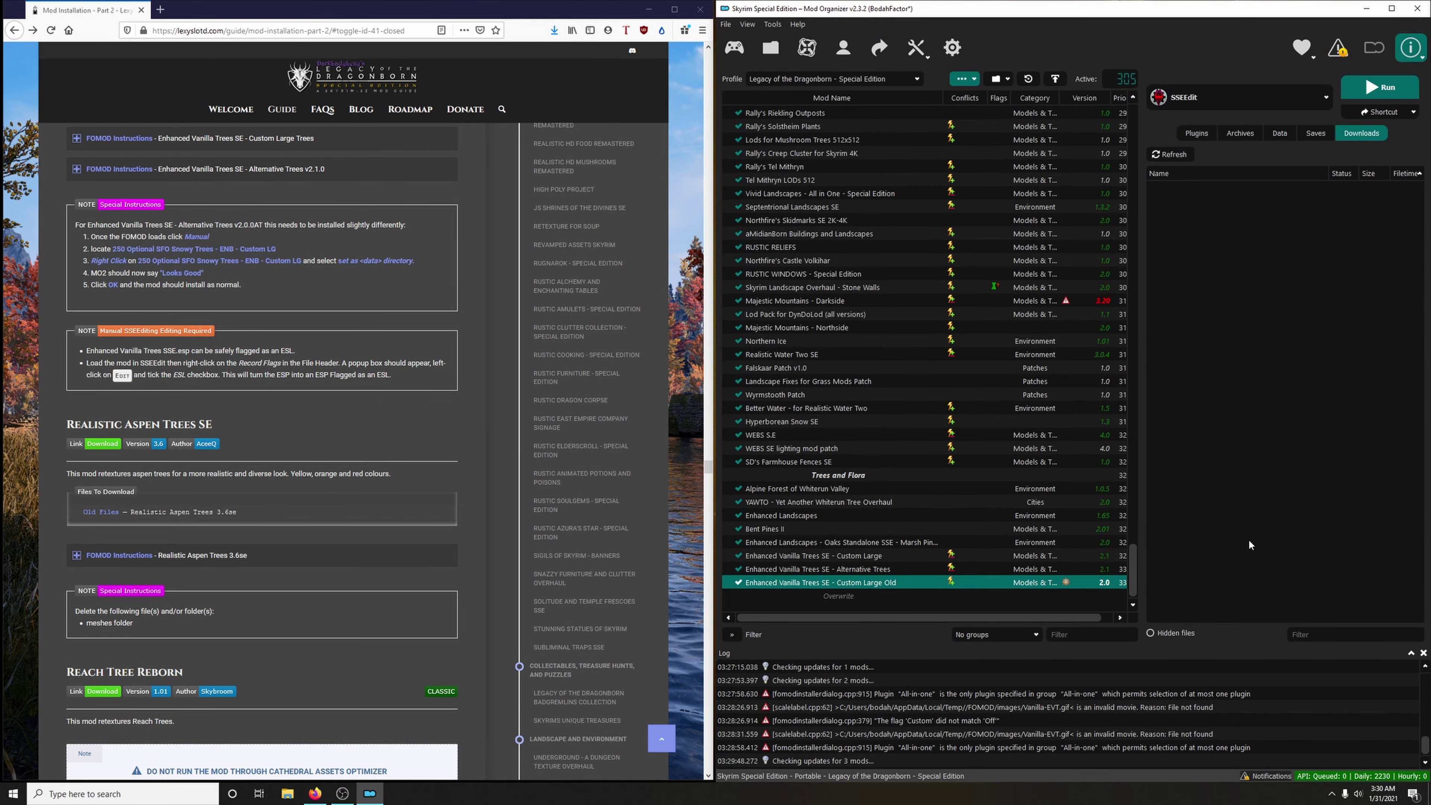
Download the old file Realistic Aspen Trees 3.6se with the mod manager from its Nexus page, then close that page.
scroll(313, 421, "down", 3)
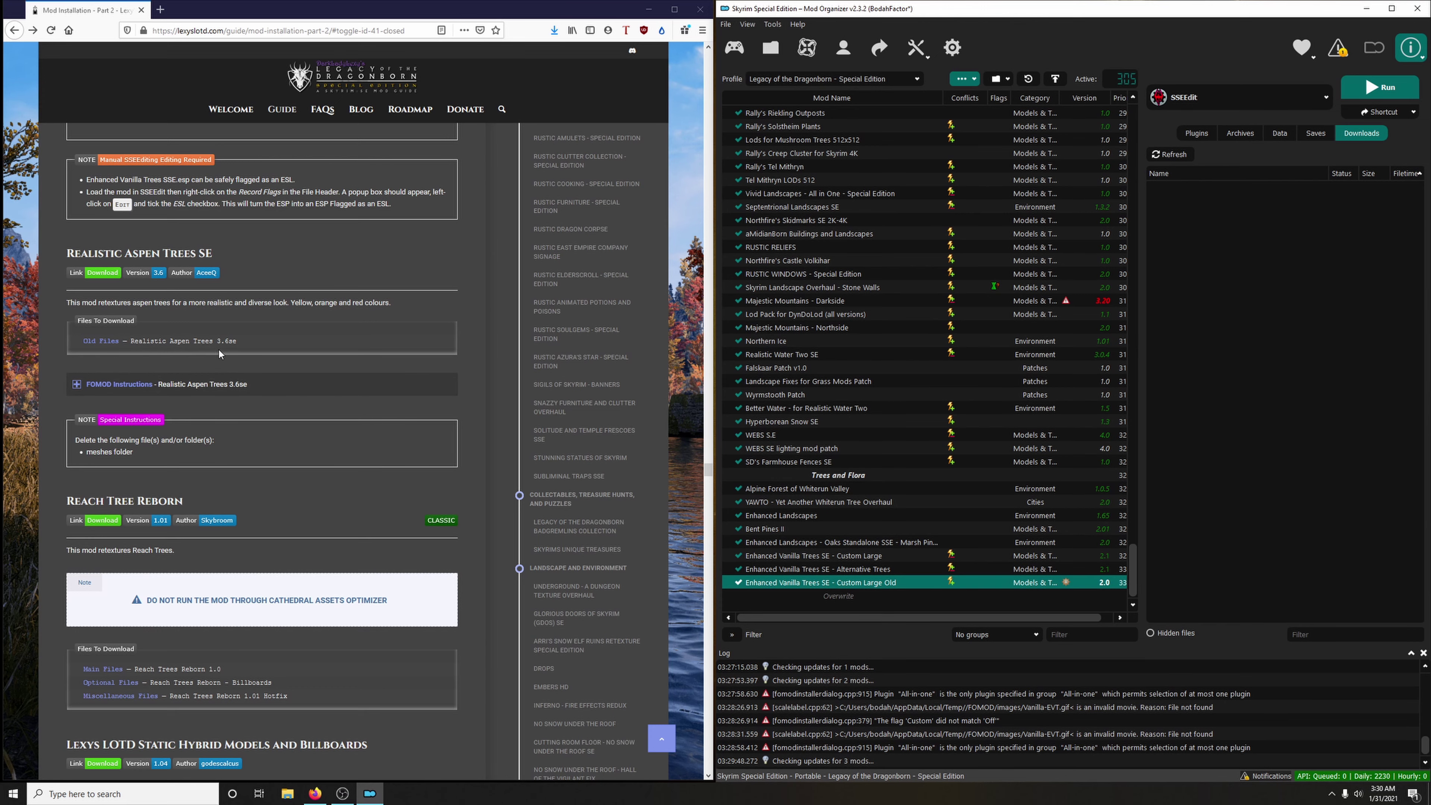
left_click(102, 272)
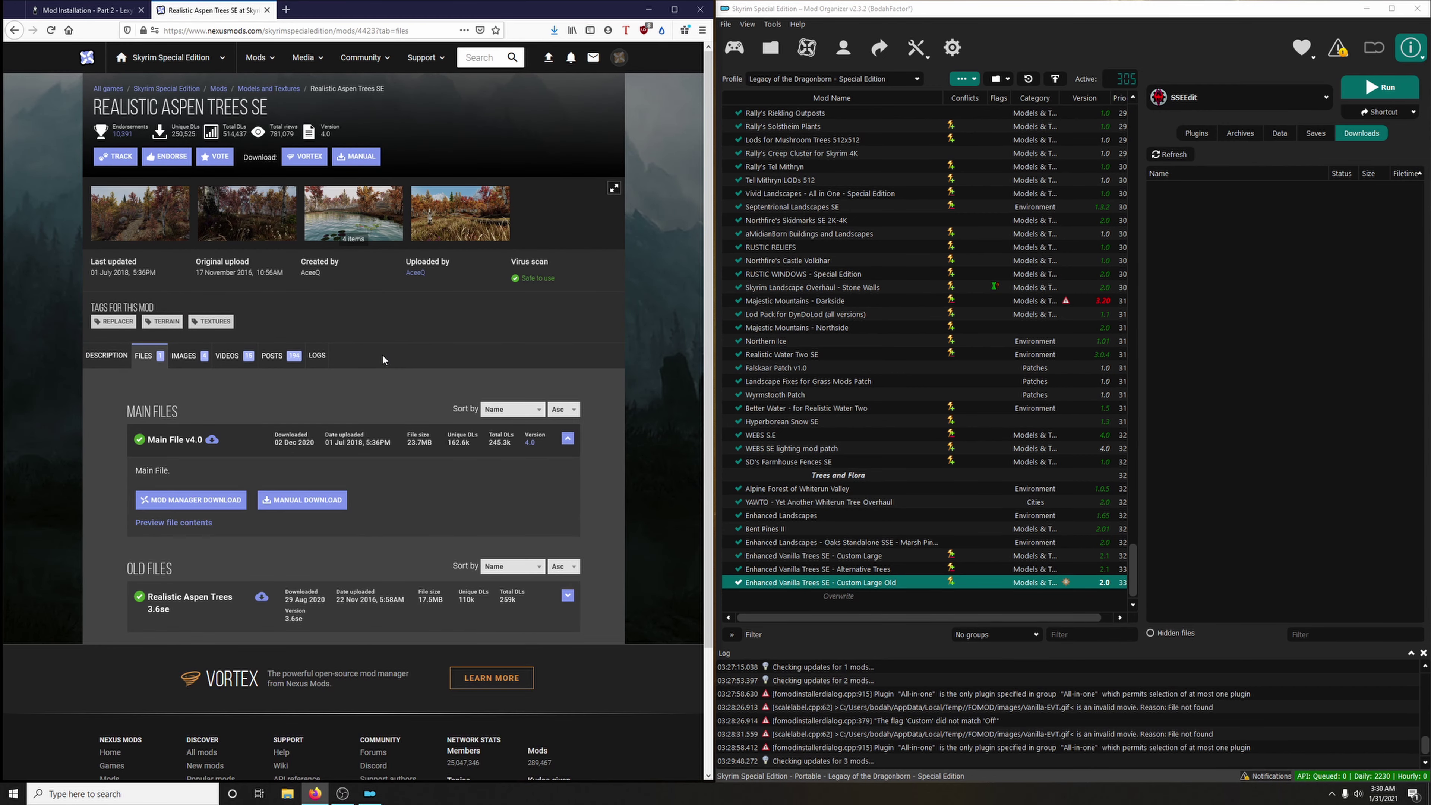
left_click(227, 615)
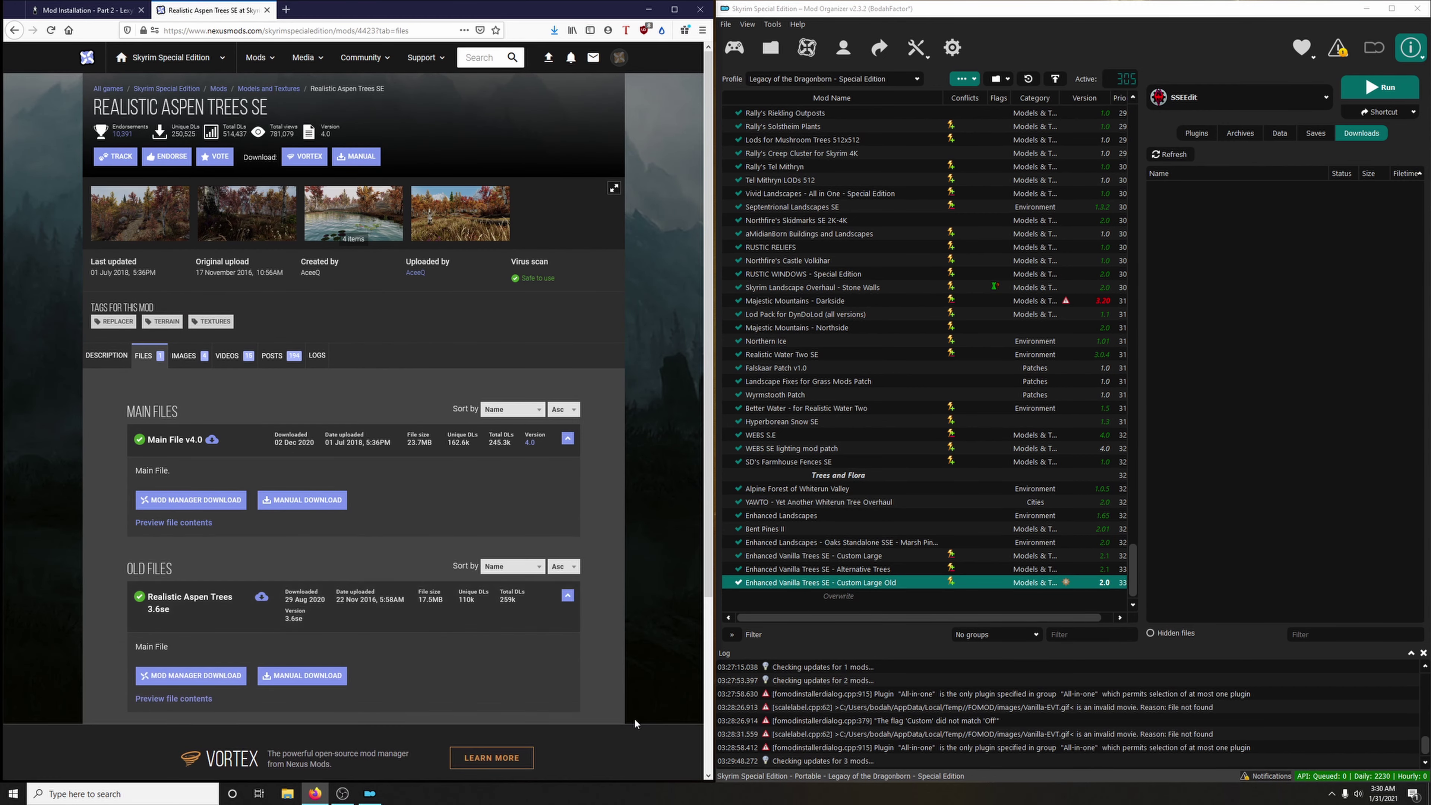
scroll(560, 702, "down", 2)
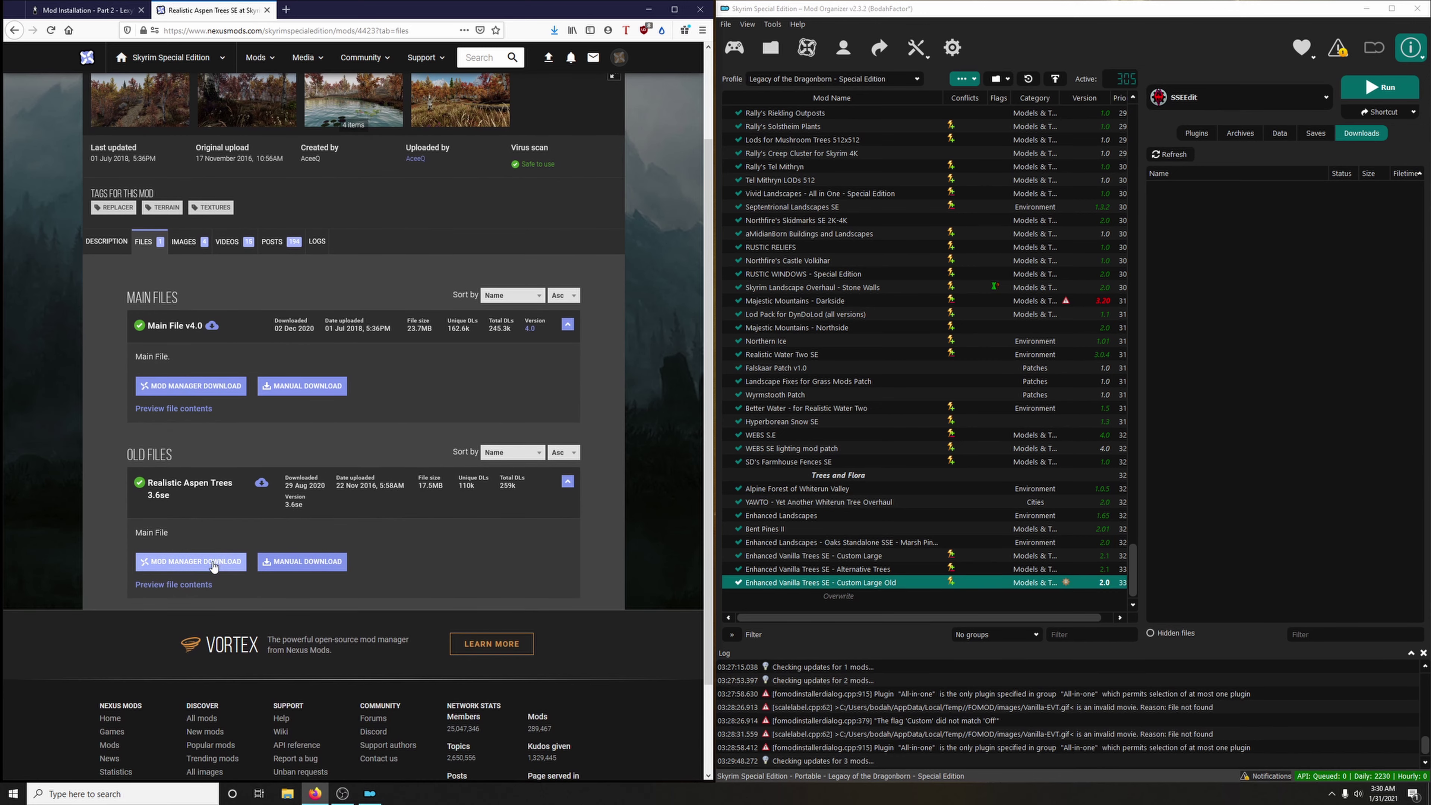
left_click(214, 562)
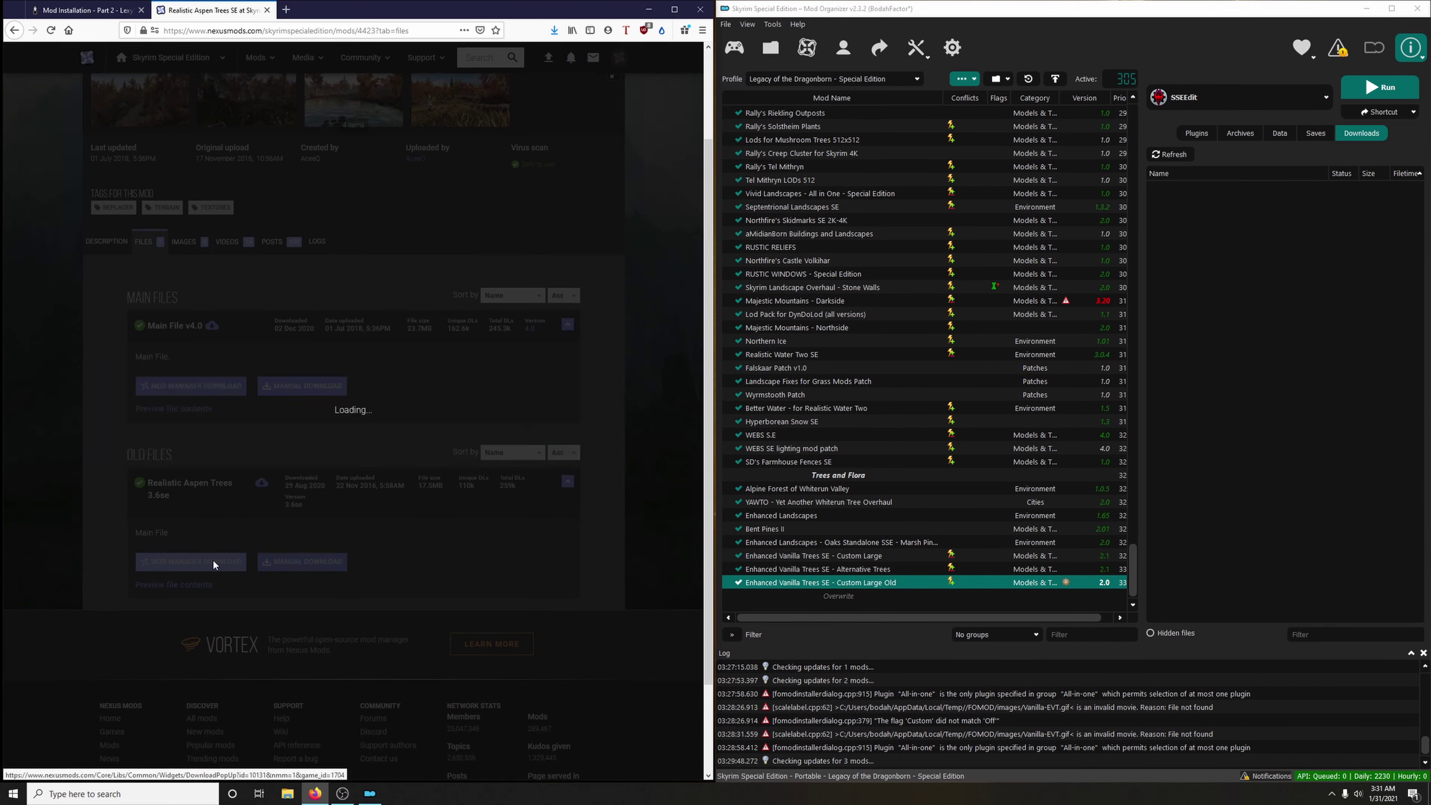
left_click(267, 10)
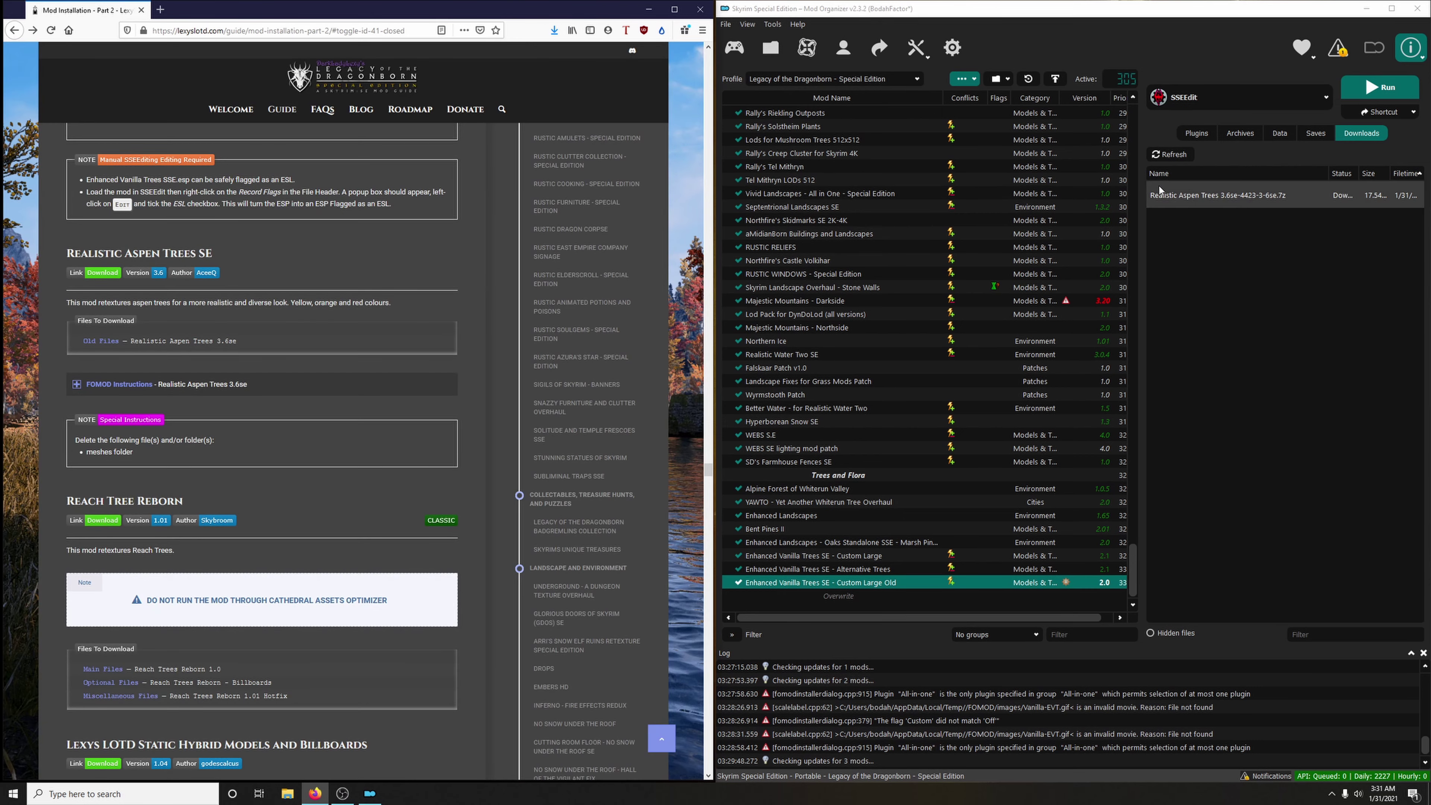
Install Realistic Aspen Trees SE with the guide's FOMOD options: 4096x4096 resolution and Skyrim Flora Overhaul tree LOD.
double_click(1200, 195)
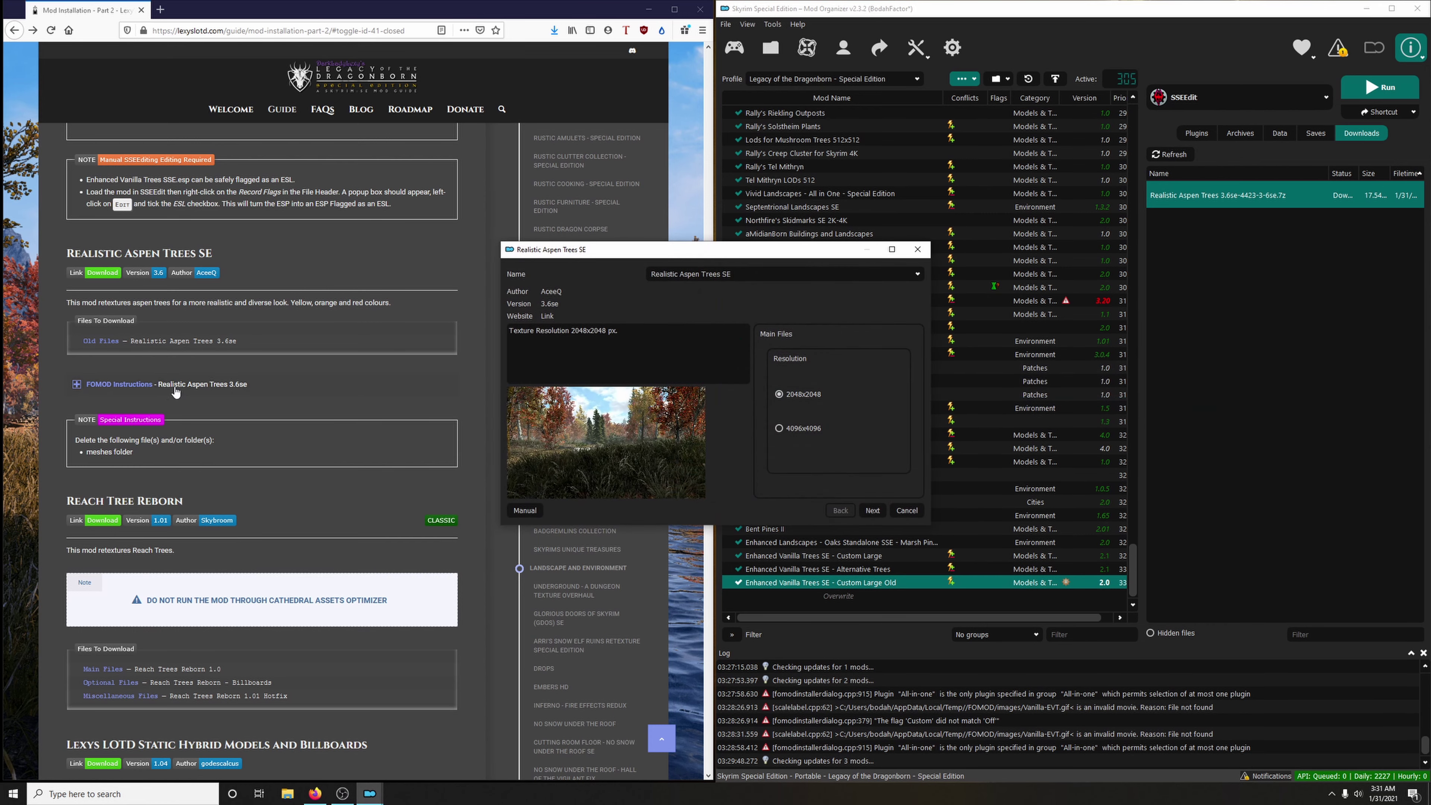
left_click_drag(715, 258, 1059, 203)
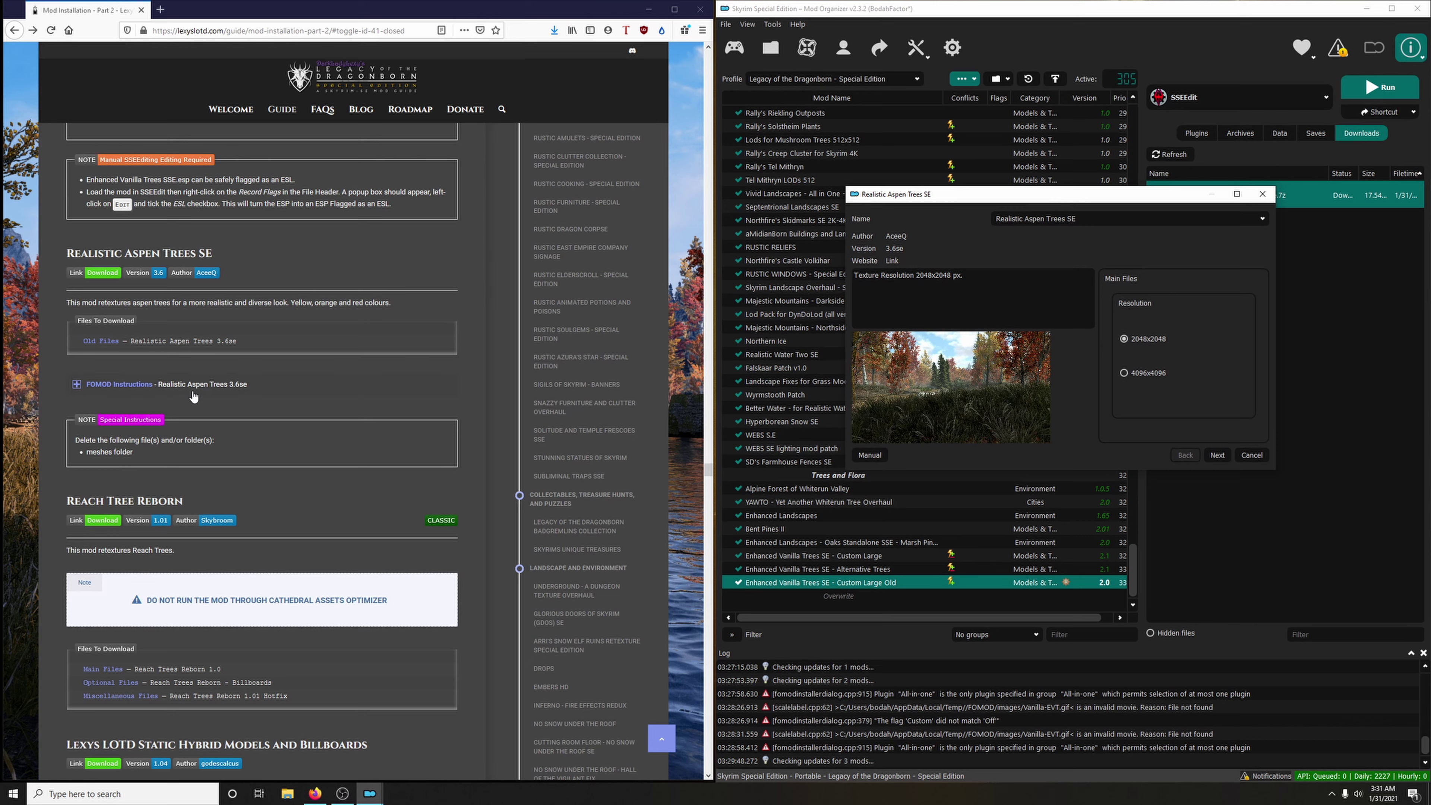
left_click(165, 392)
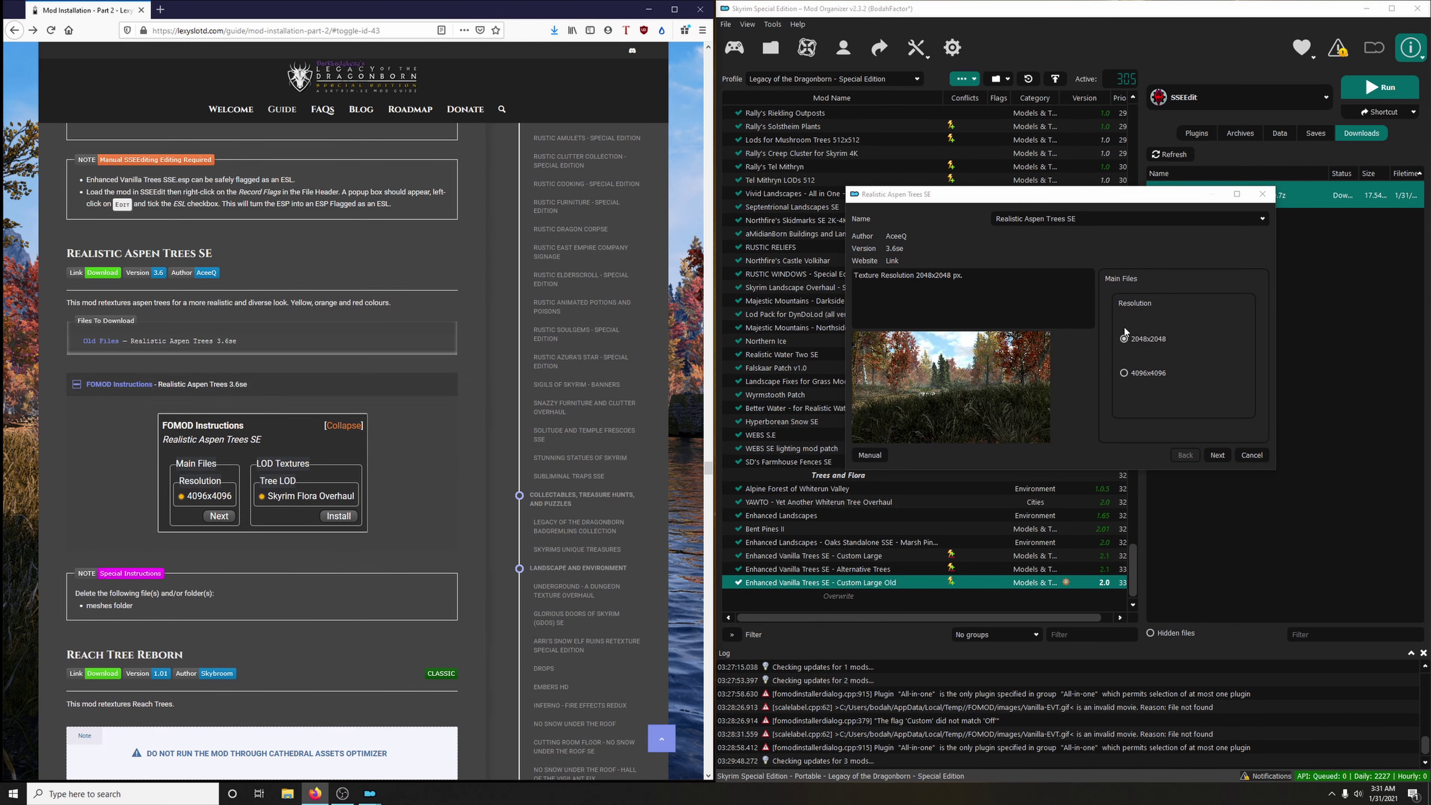
left_click(1144, 372)
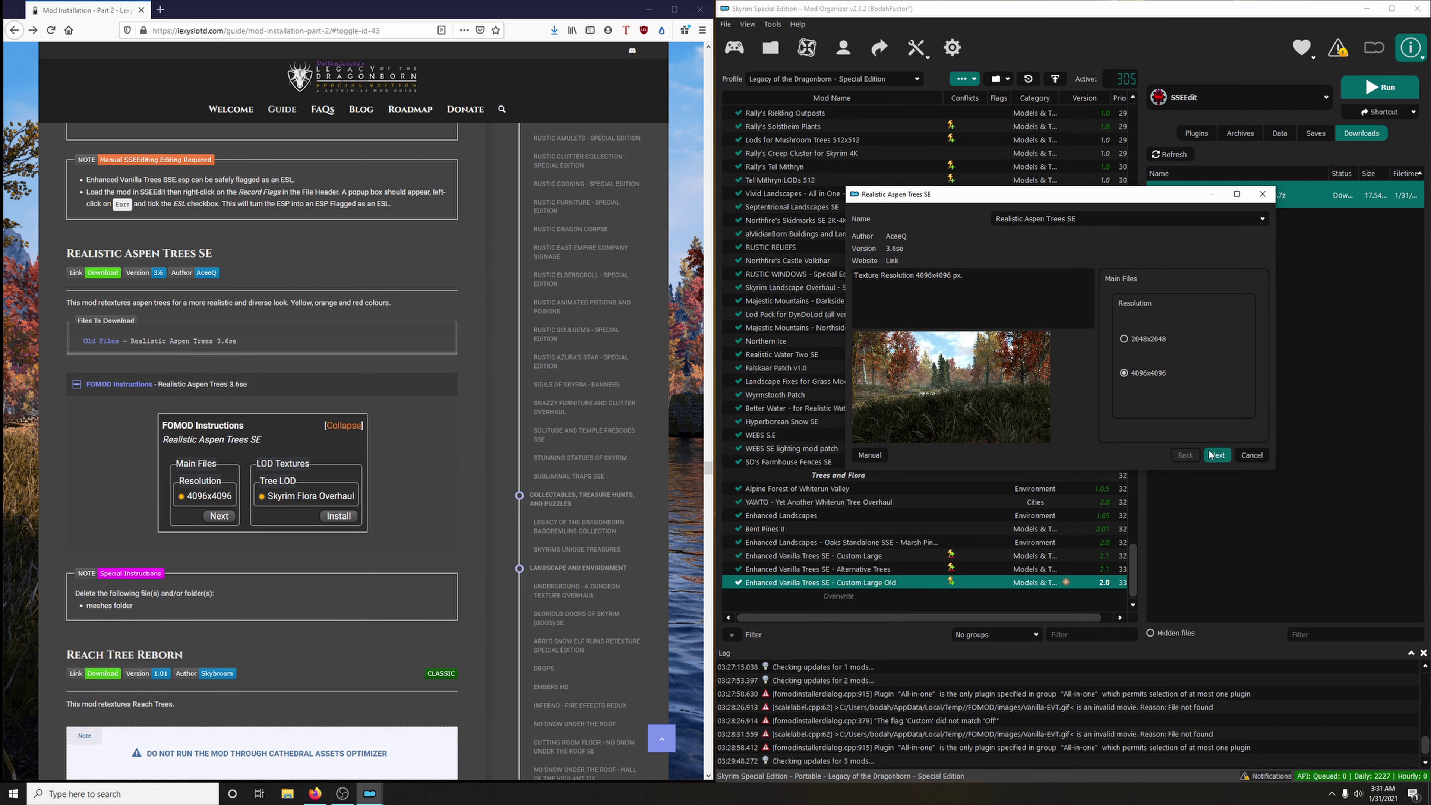
left_click(1215, 456)
left_click(1158, 375)
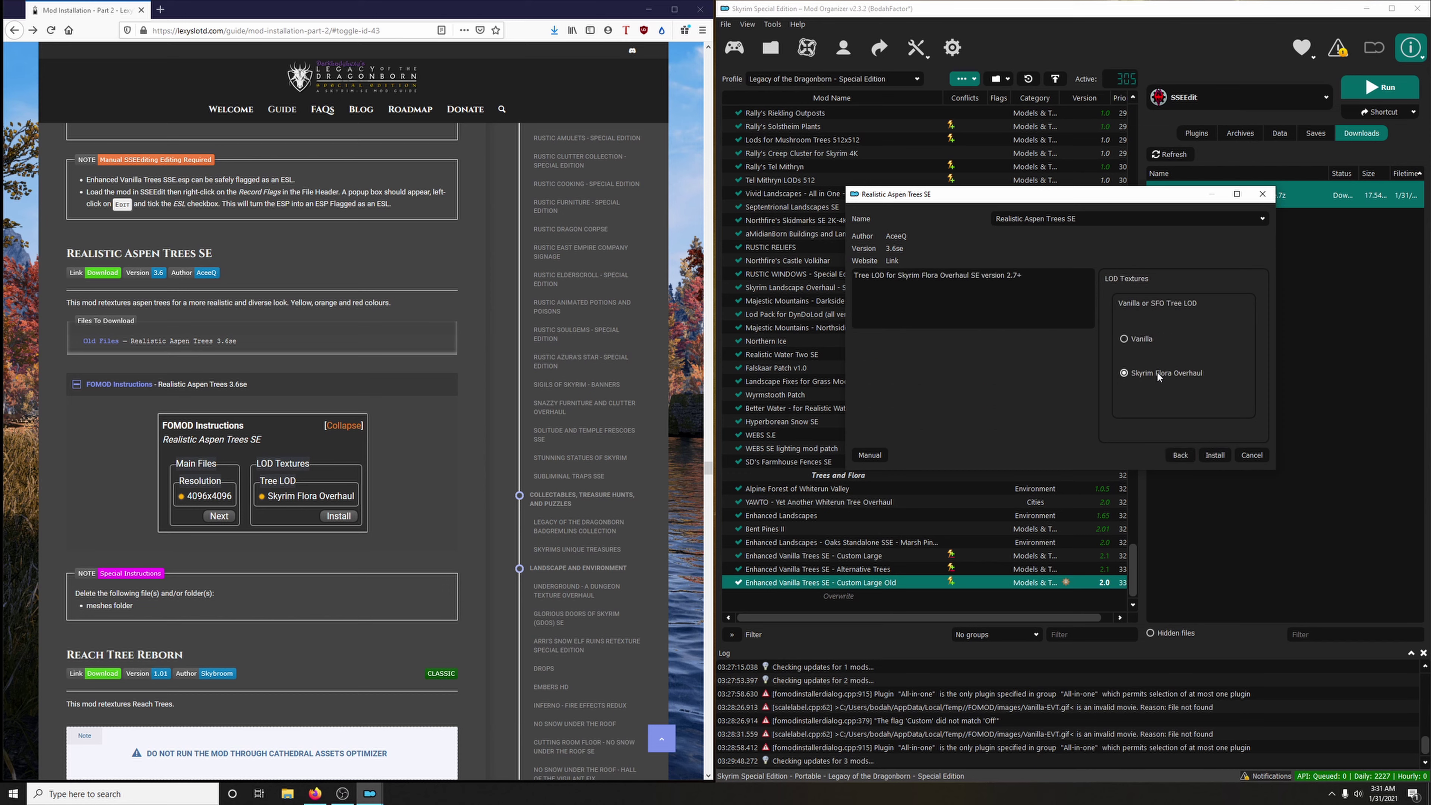
left_click(1224, 456)
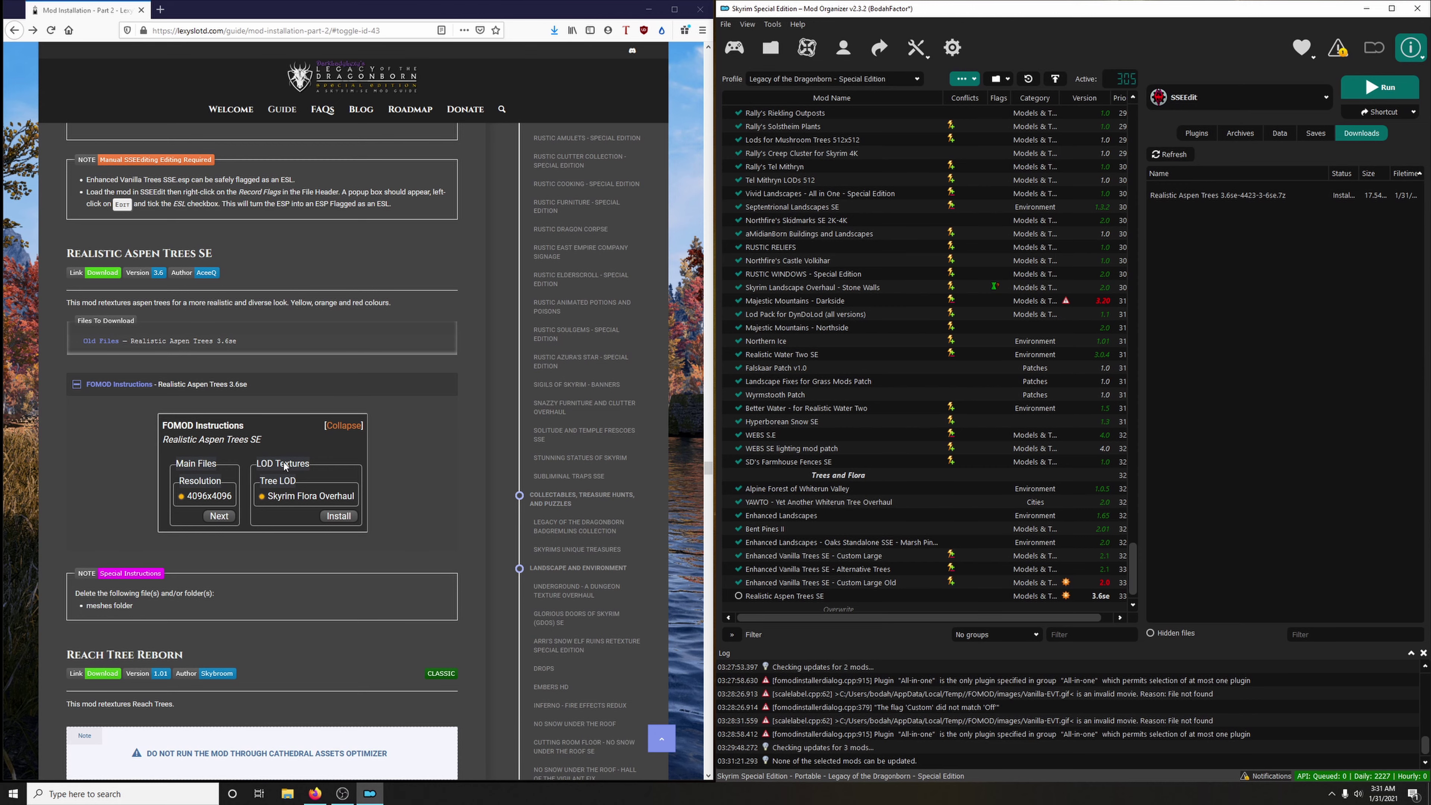
left_click(169, 384)
Delete the meshes folder from the Realistic Aspen Trees SE mod files and enable the mod.
scroll(226, 395, "down", 2)
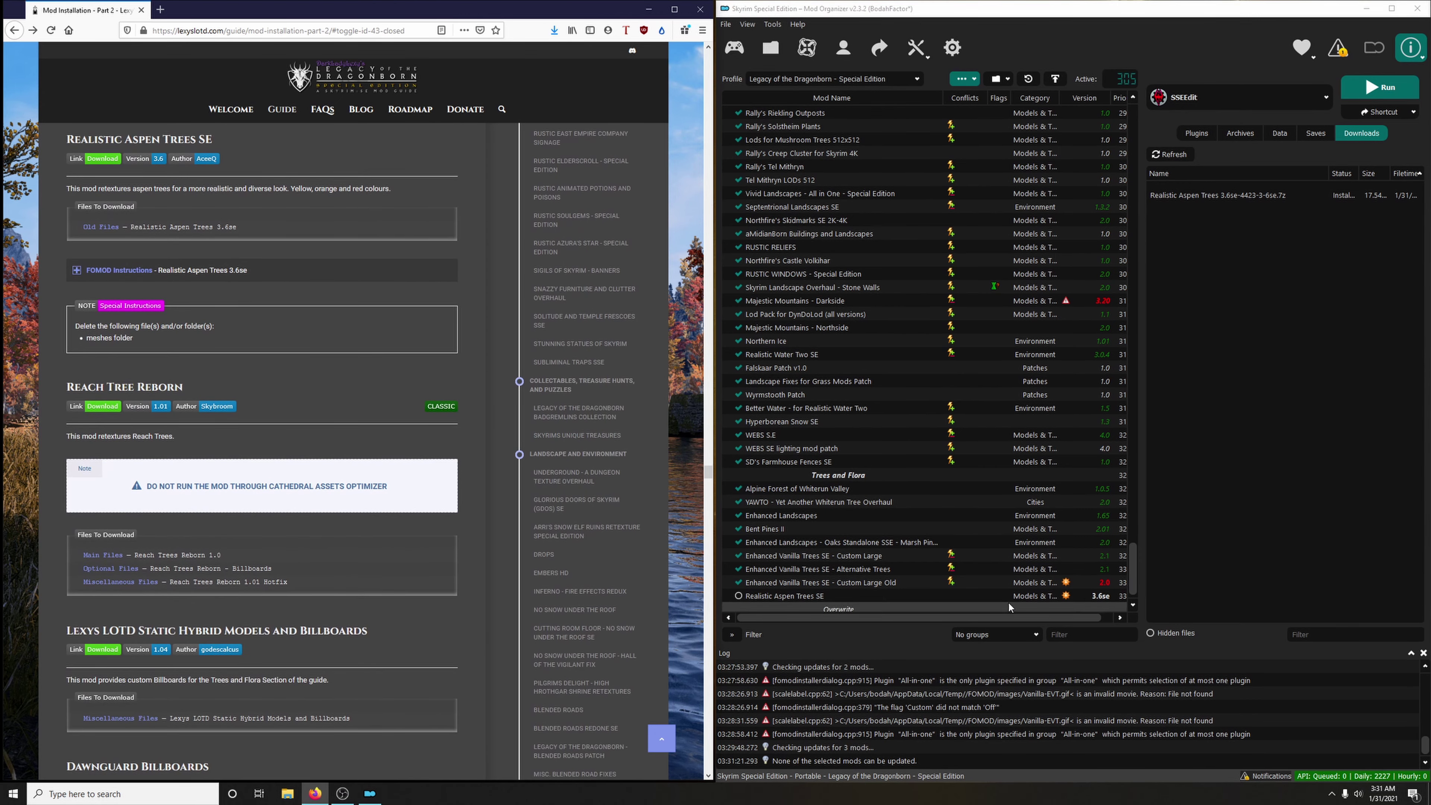
right_click(787, 596)
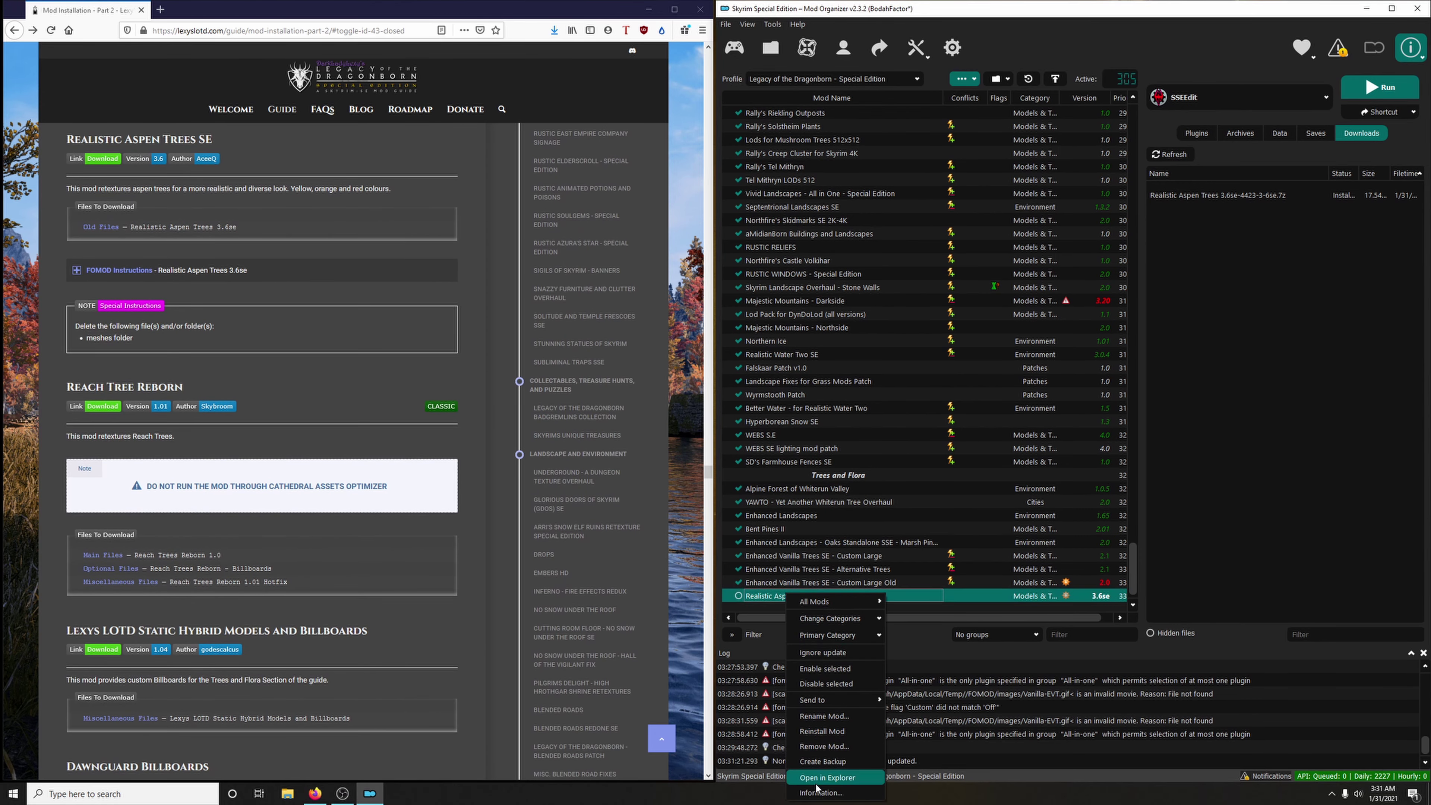
left_click(826, 777)
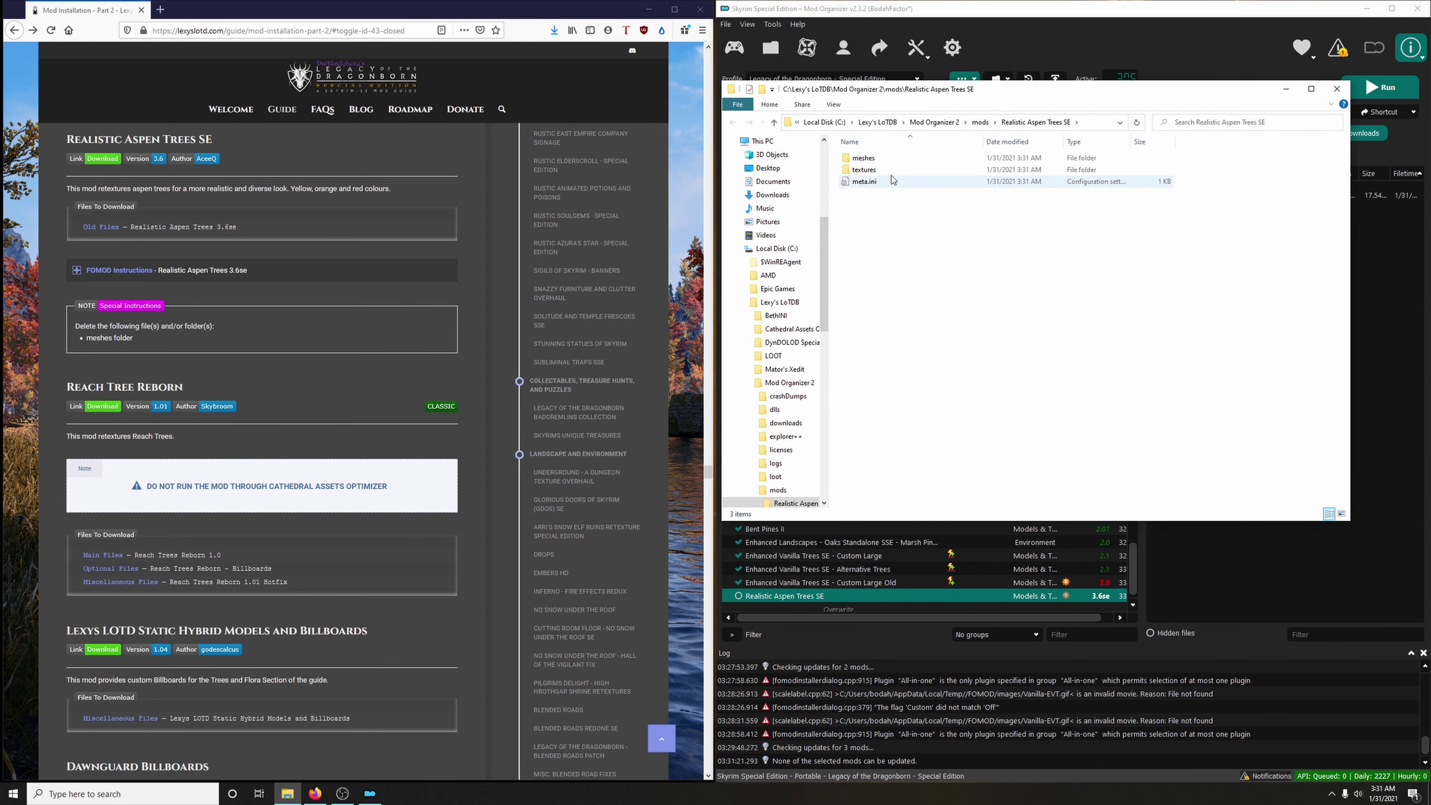
left_click(901, 158)
key("Delete")
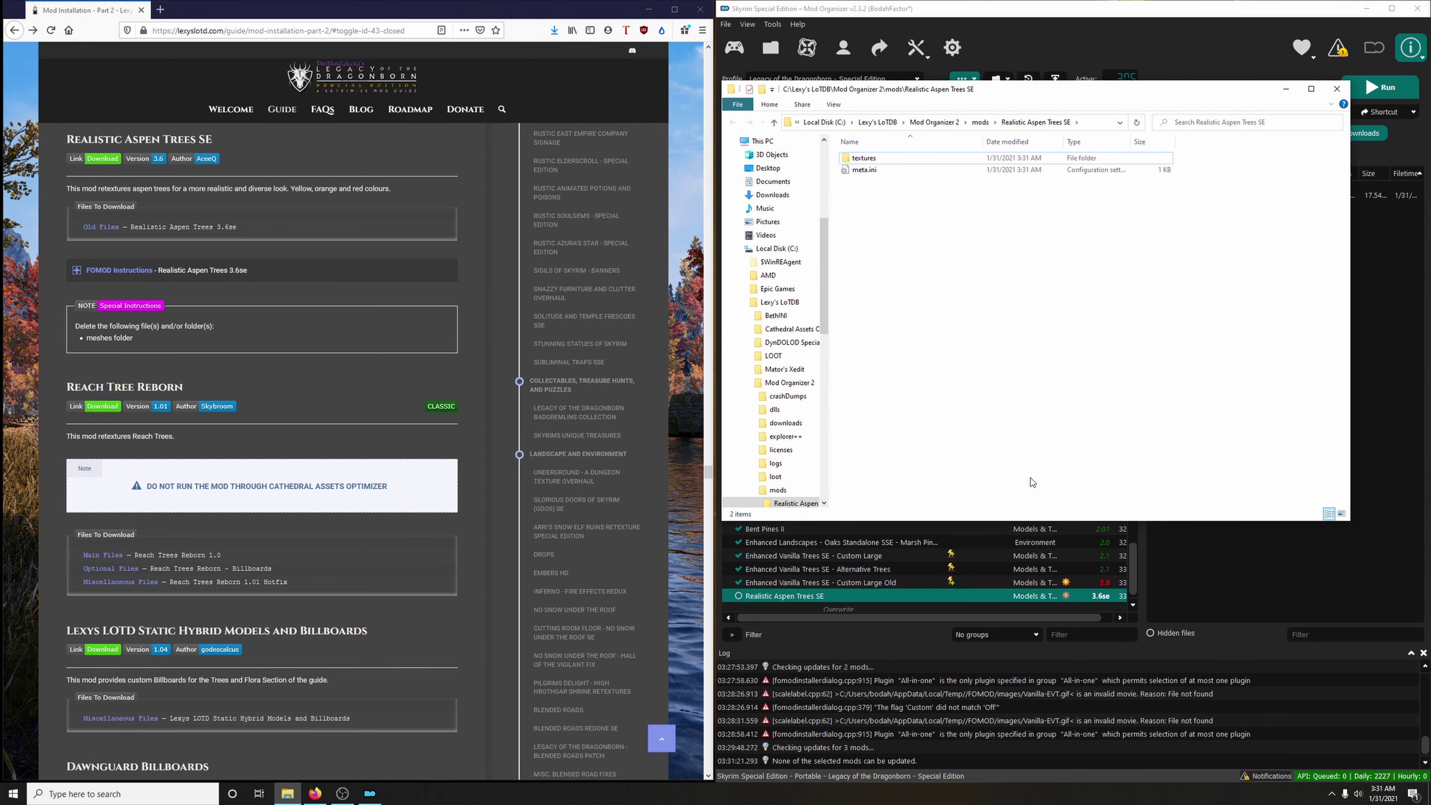
left_click(1338, 90)
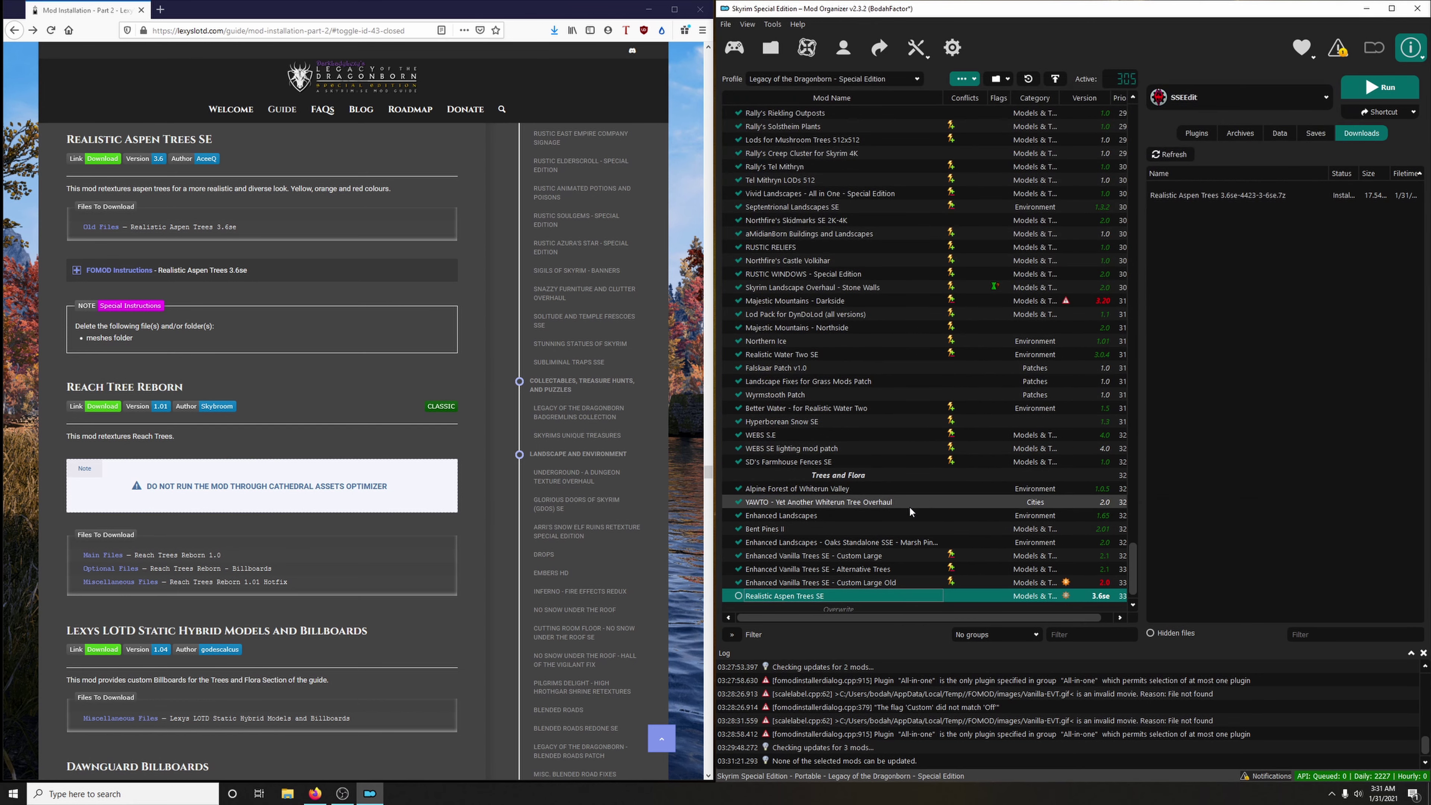
left_click(738, 596)
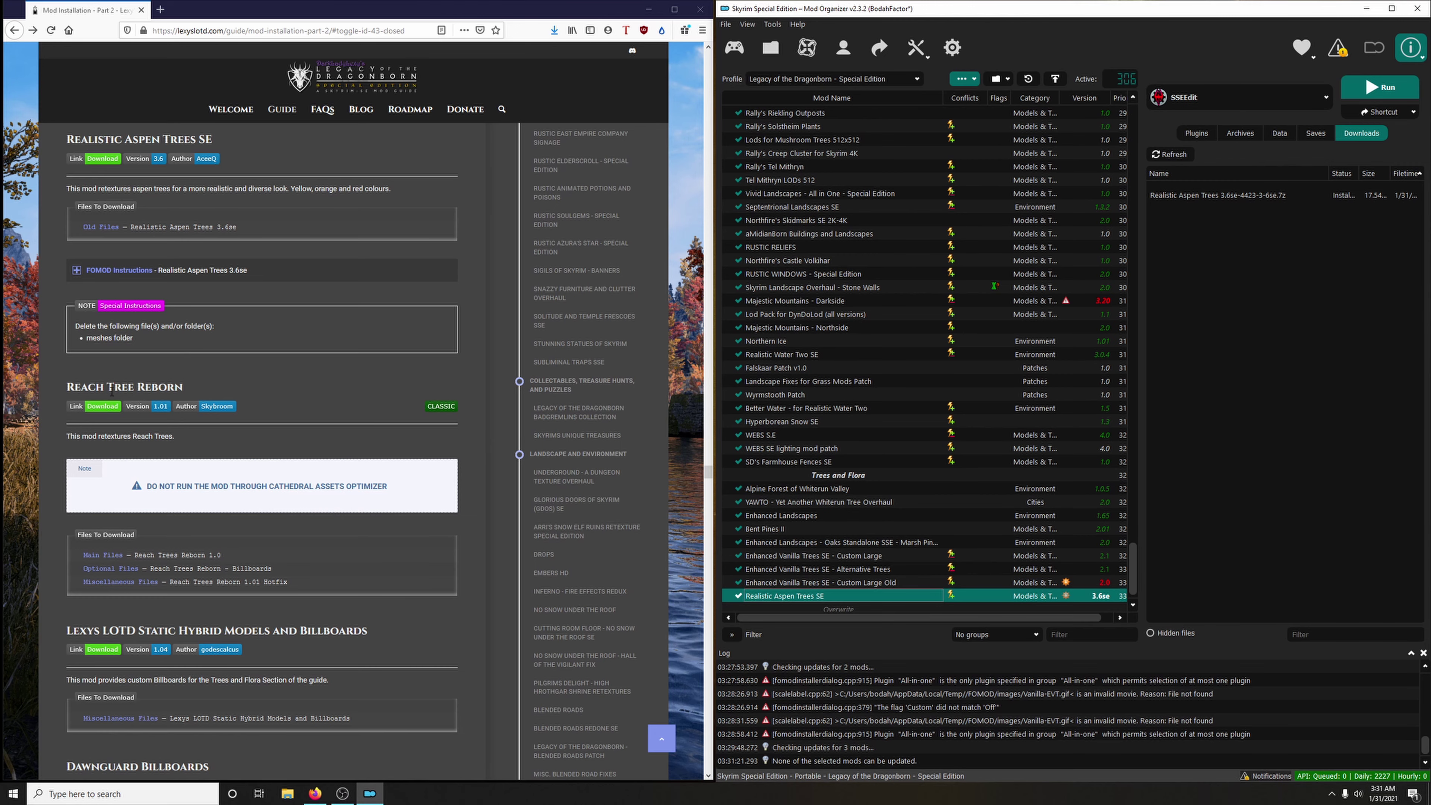
From the guide's Reach Tree Reborn link, download Reach Trees Reborn 1.0 and Reach Trees Reborn - Billboards with the mod manager.
scroll(316, 472, "down", 2)
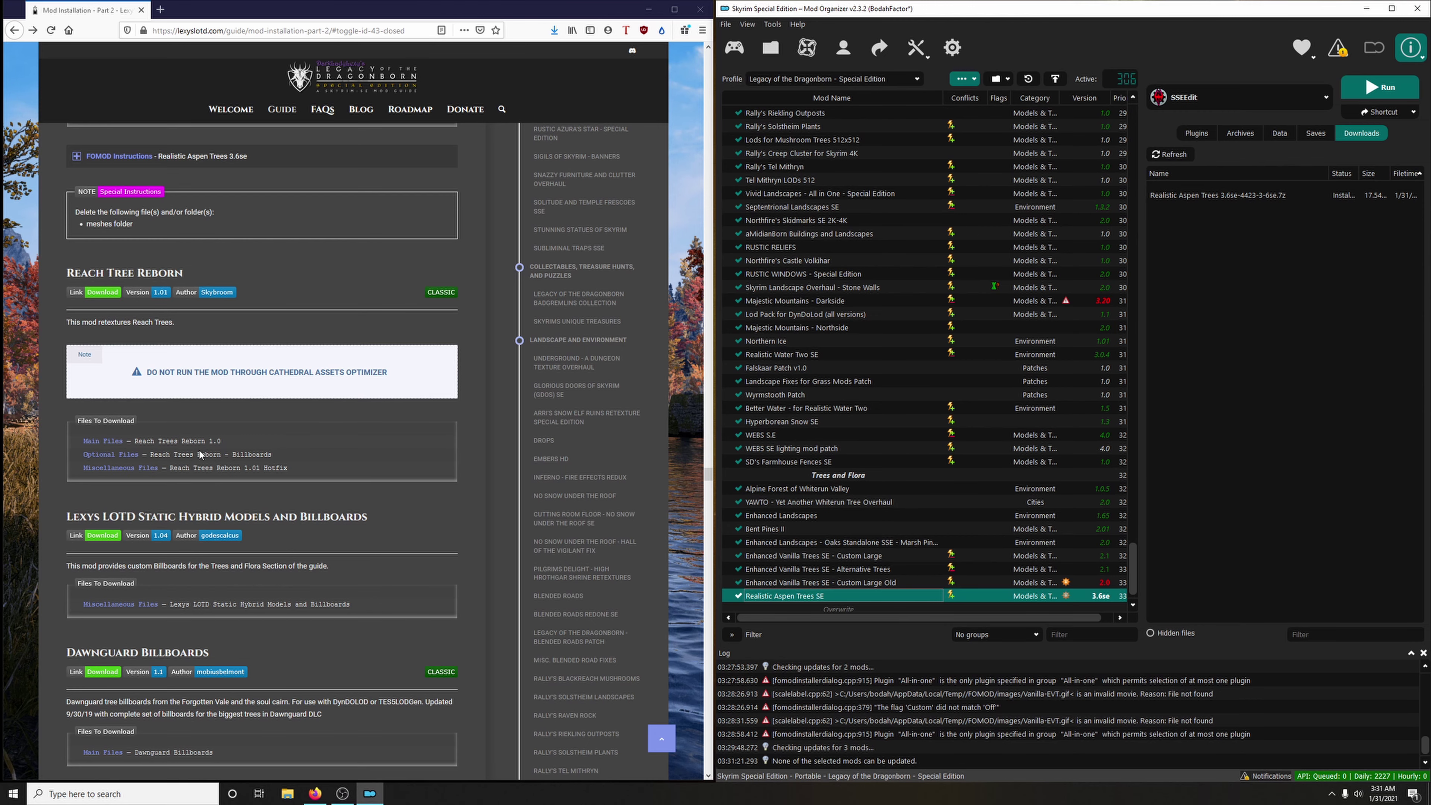
left_click(105, 294)
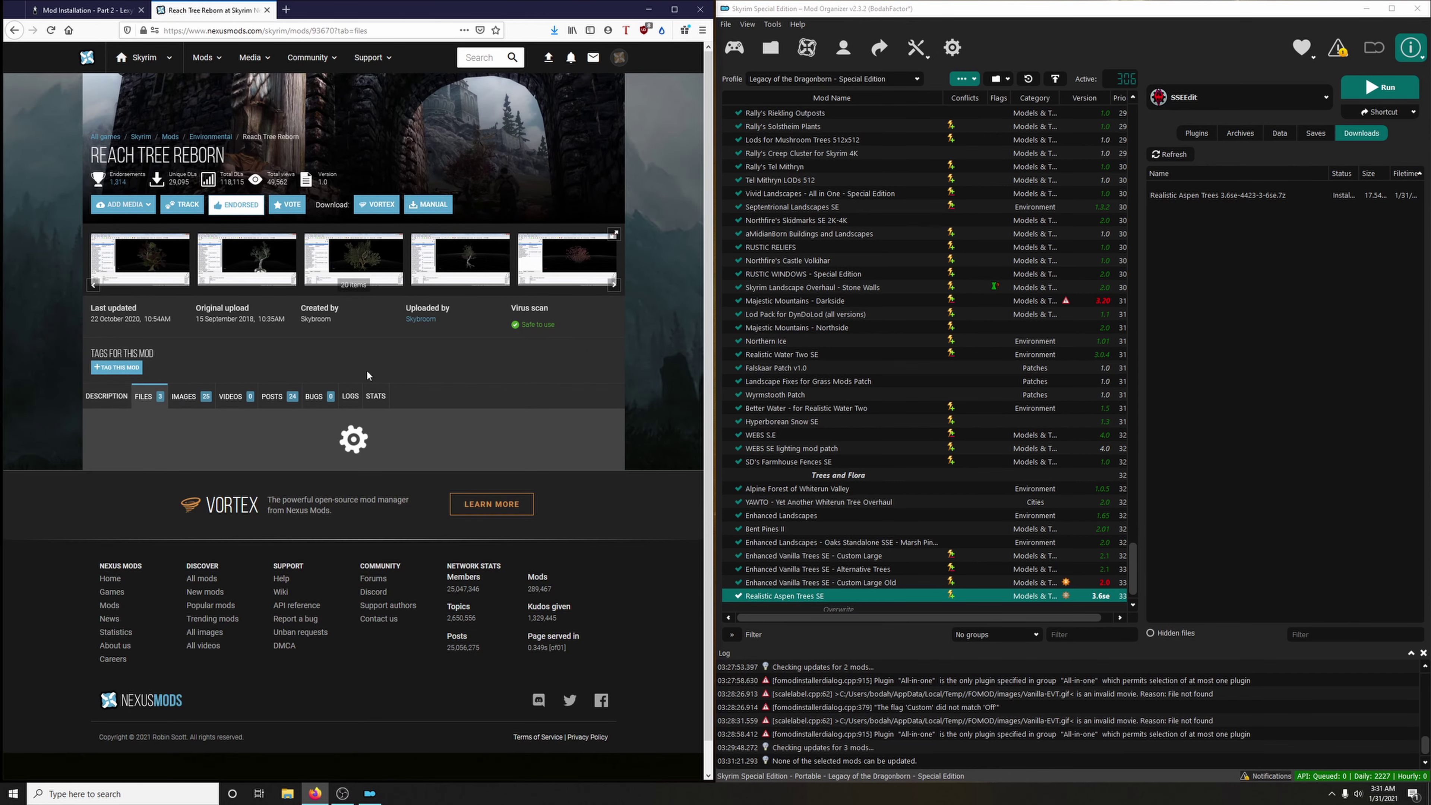
scroll(430, 383, "down", 3)
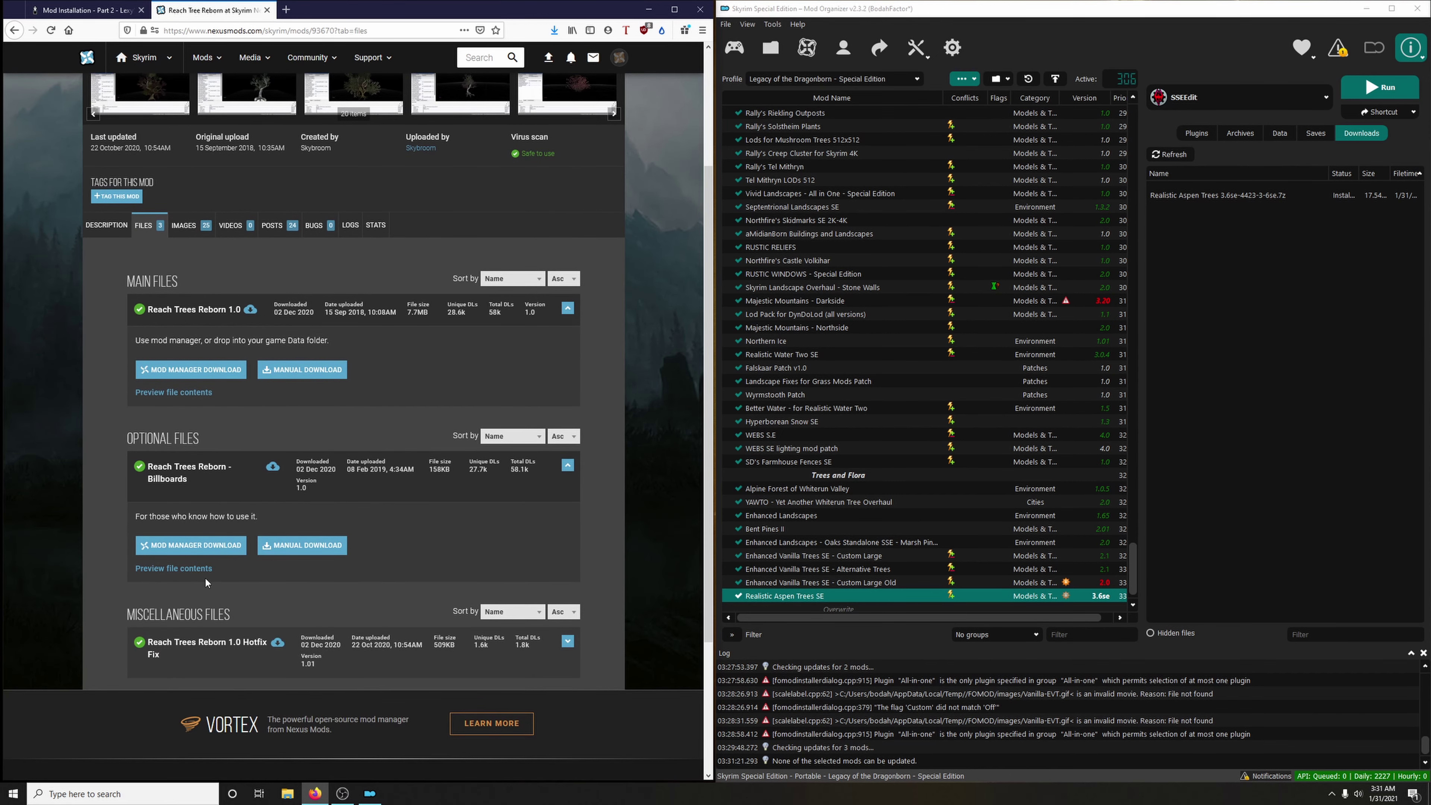
left_click(190, 375)
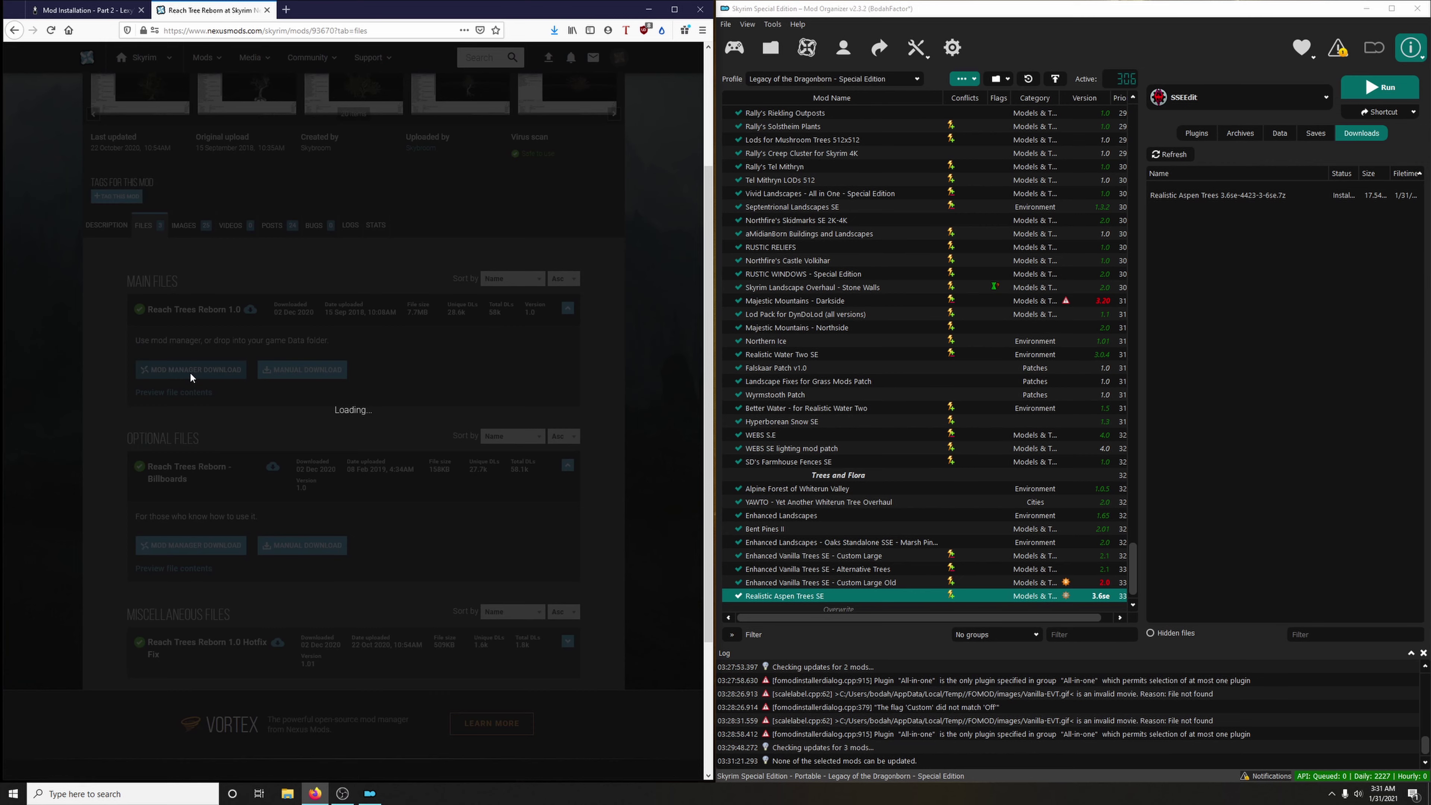
left_click(623, 347)
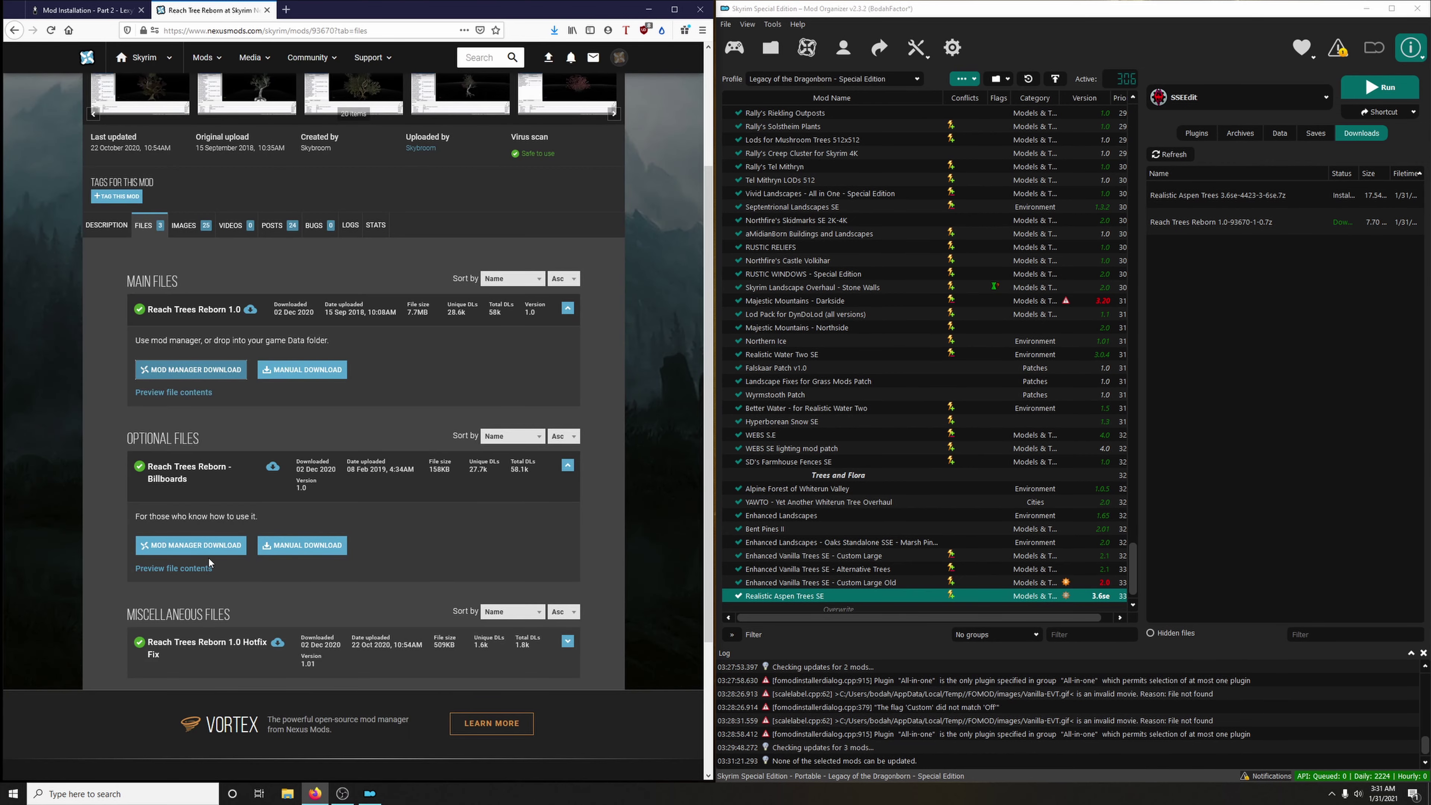
left_click(201, 548)
left_click(629, 354)
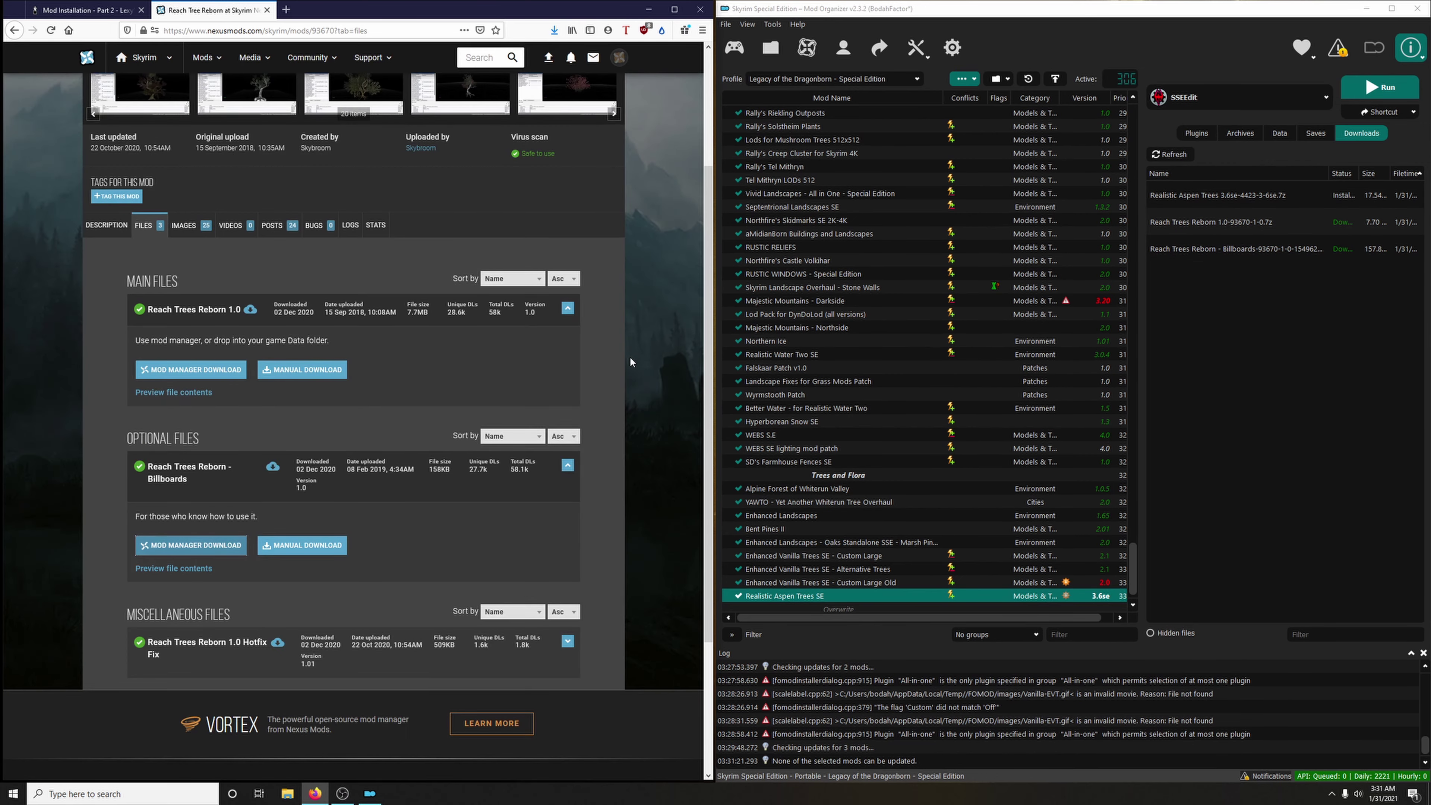
Download the miscellaneous file Reach Trees Reborn 1.0 Hotfix Fix with the mod manager and close the Nexus page.
scroll(630, 355, "down", 2)
left_click(318, 535)
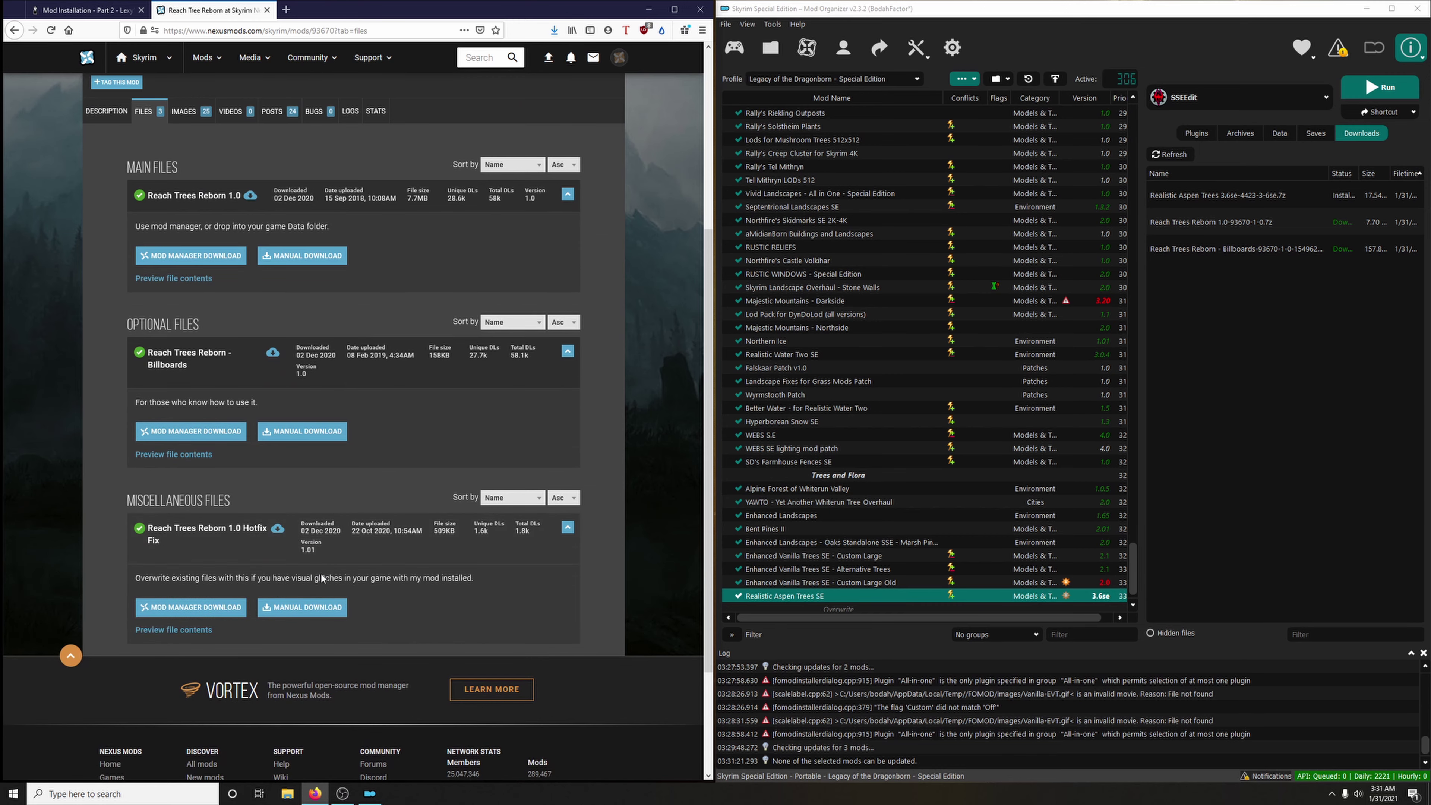
left_click(208, 607)
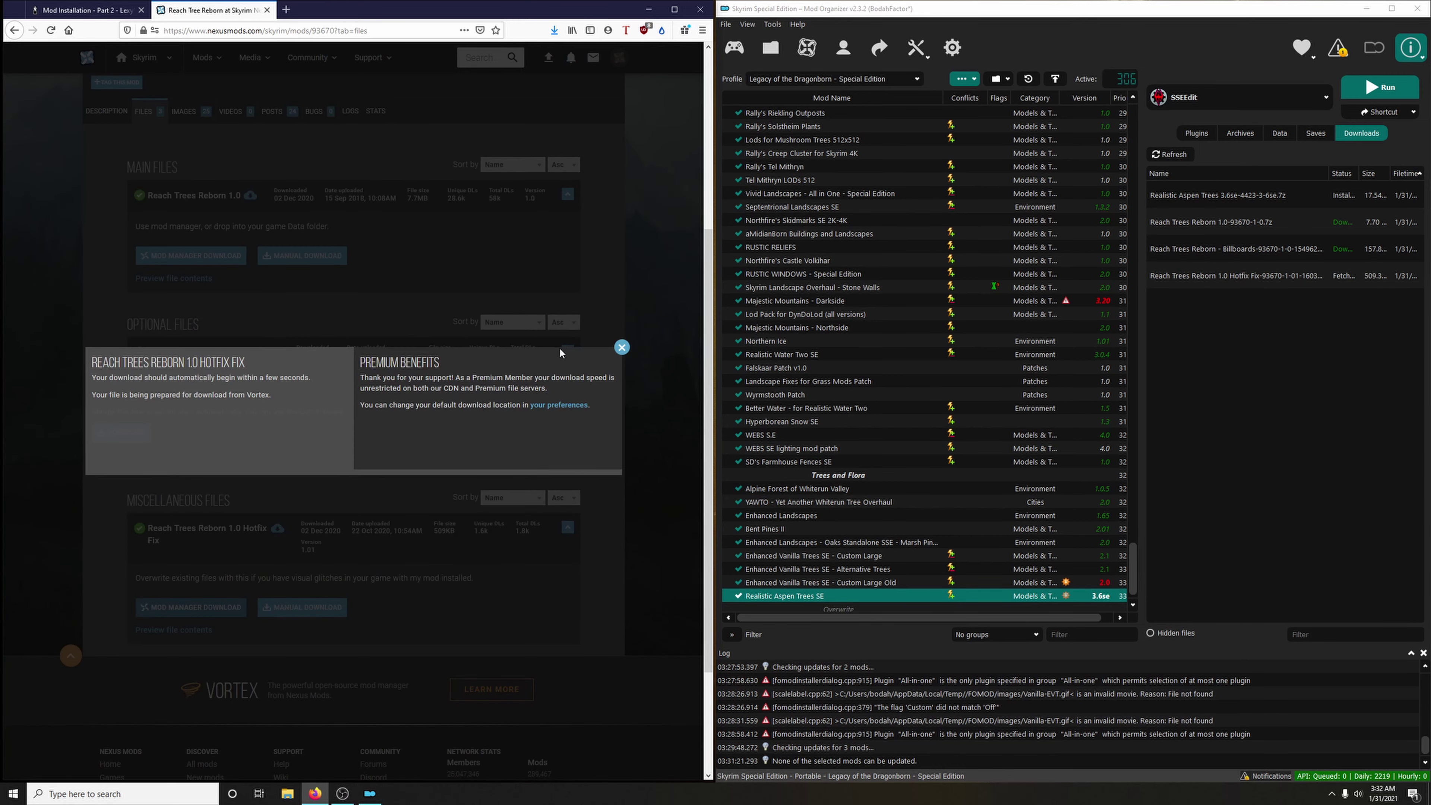
left_click(623, 346)
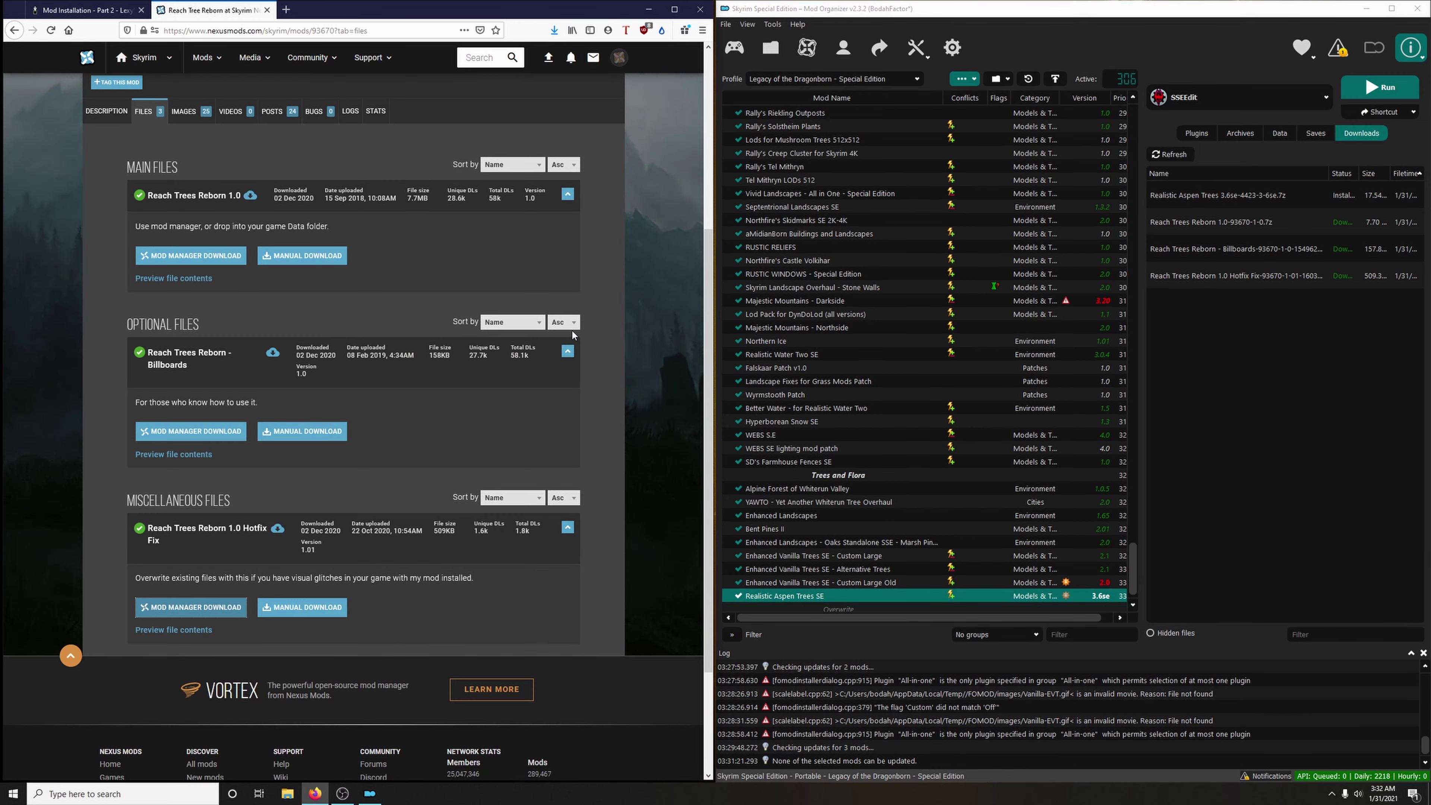
left_click(267, 10)
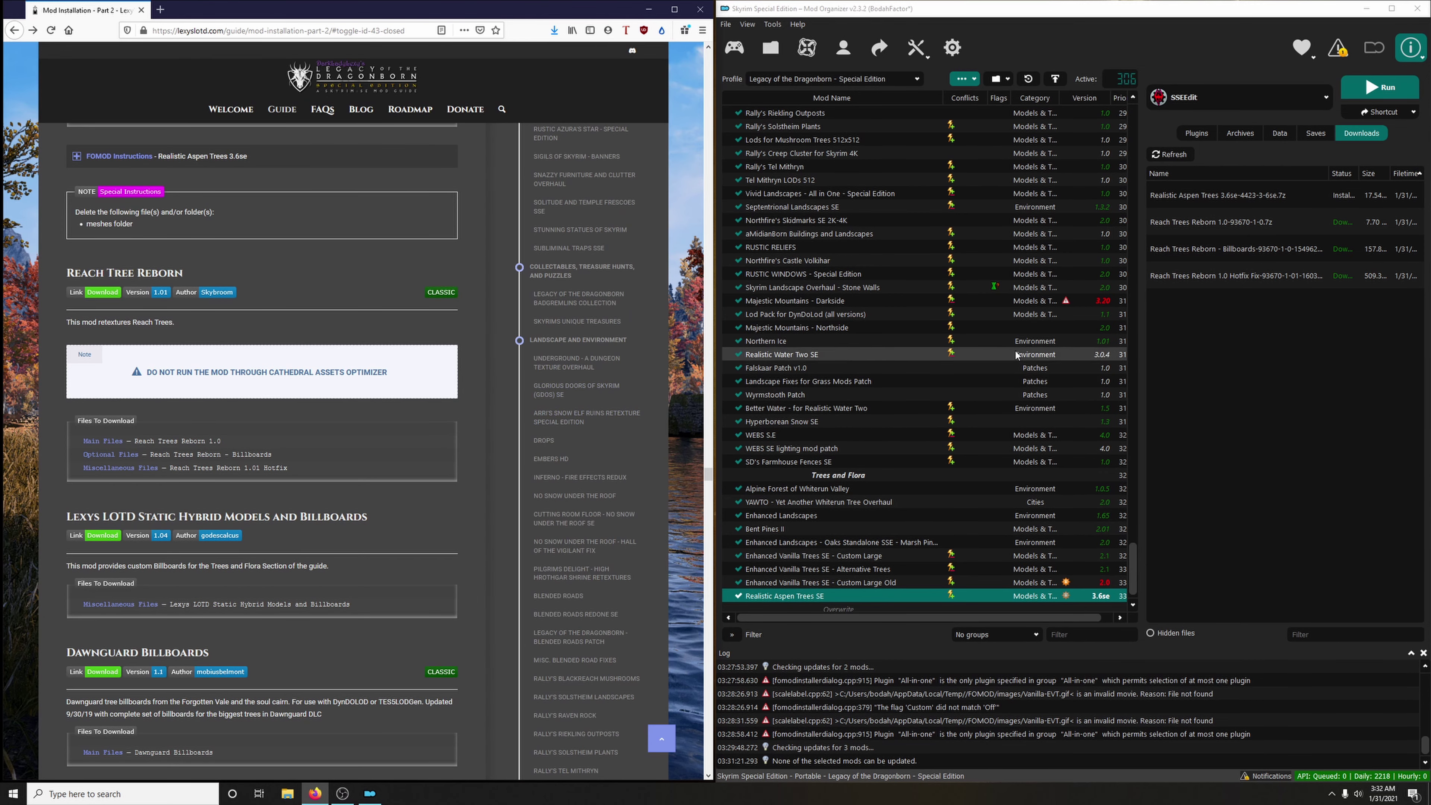
Install Reach Trees Reborn 1.0 and its hotfix under the single mod name Reach Tree Reborn, and enable the mod.
double_click(1240, 223)
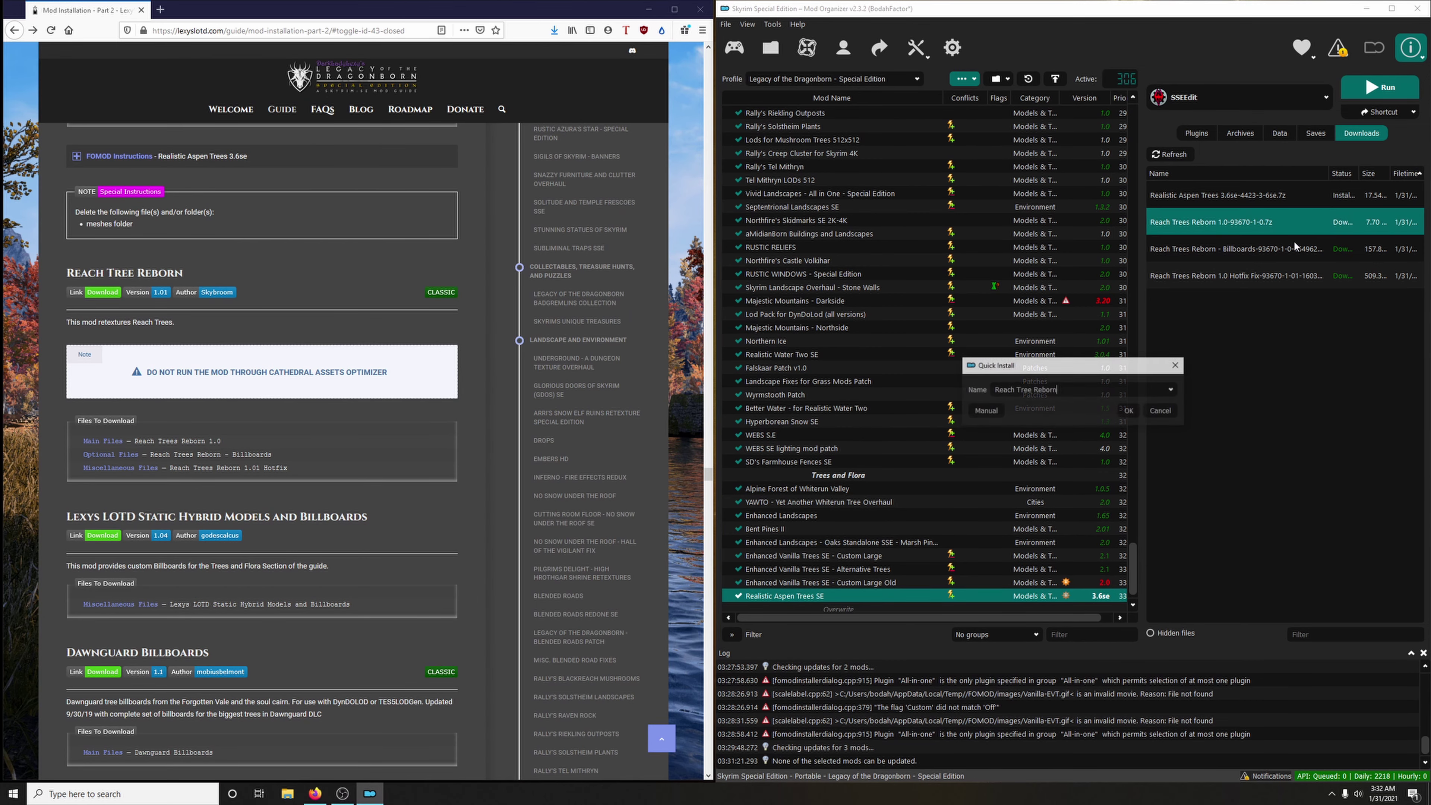
left_click(1126, 415)
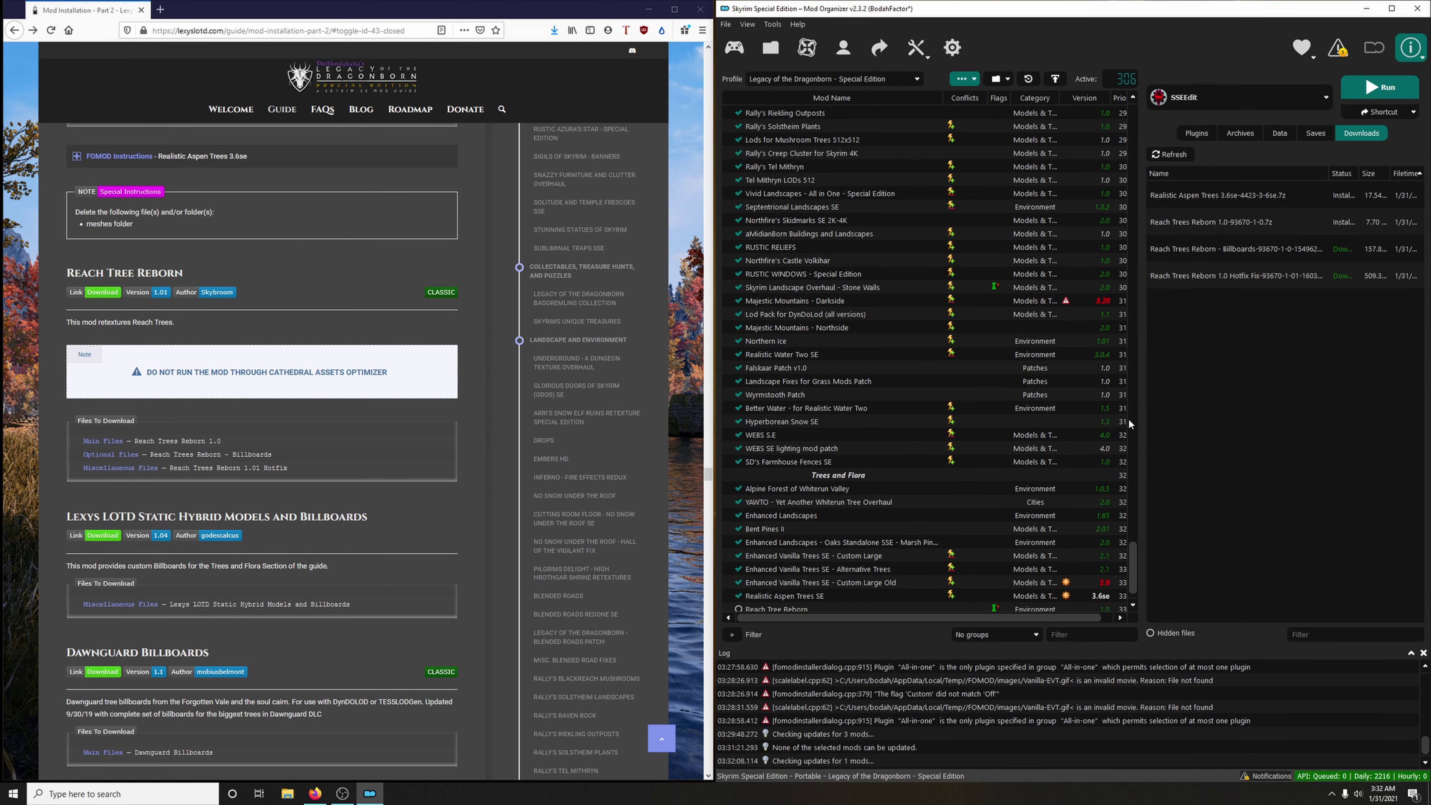
double_click(1222, 276)
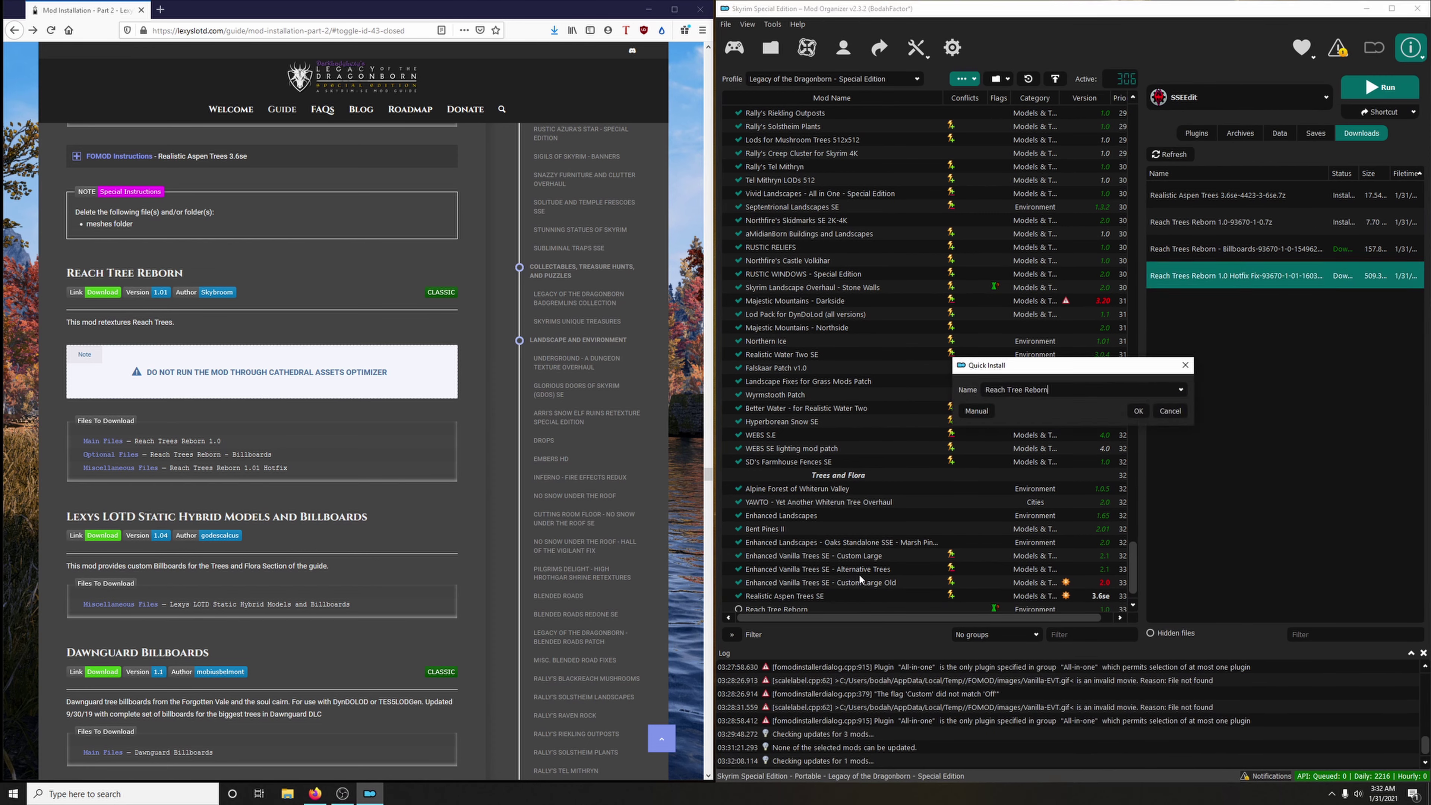
left_click(1139, 410)
left_click(1042, 435)
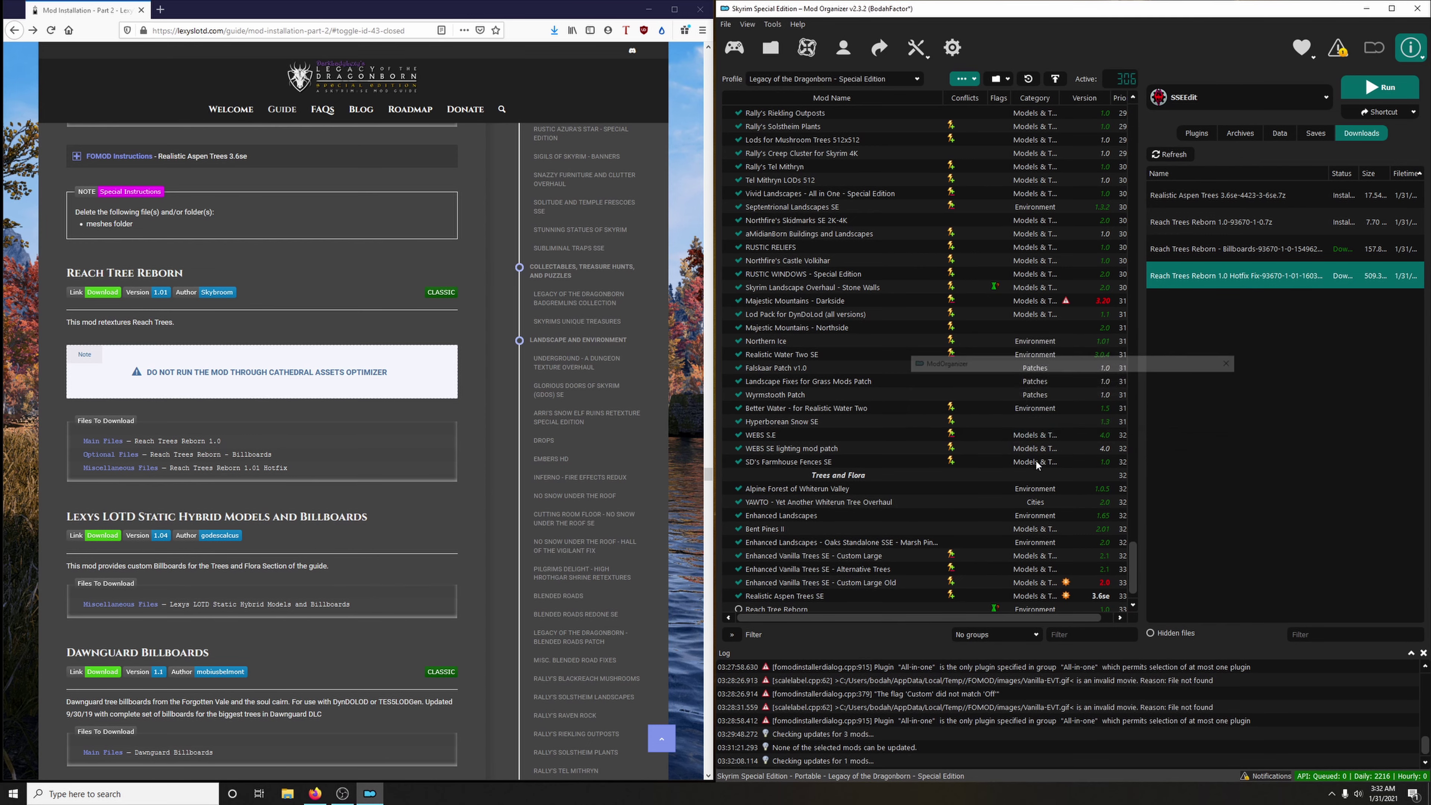
scroll(992, 507, "down", 1)
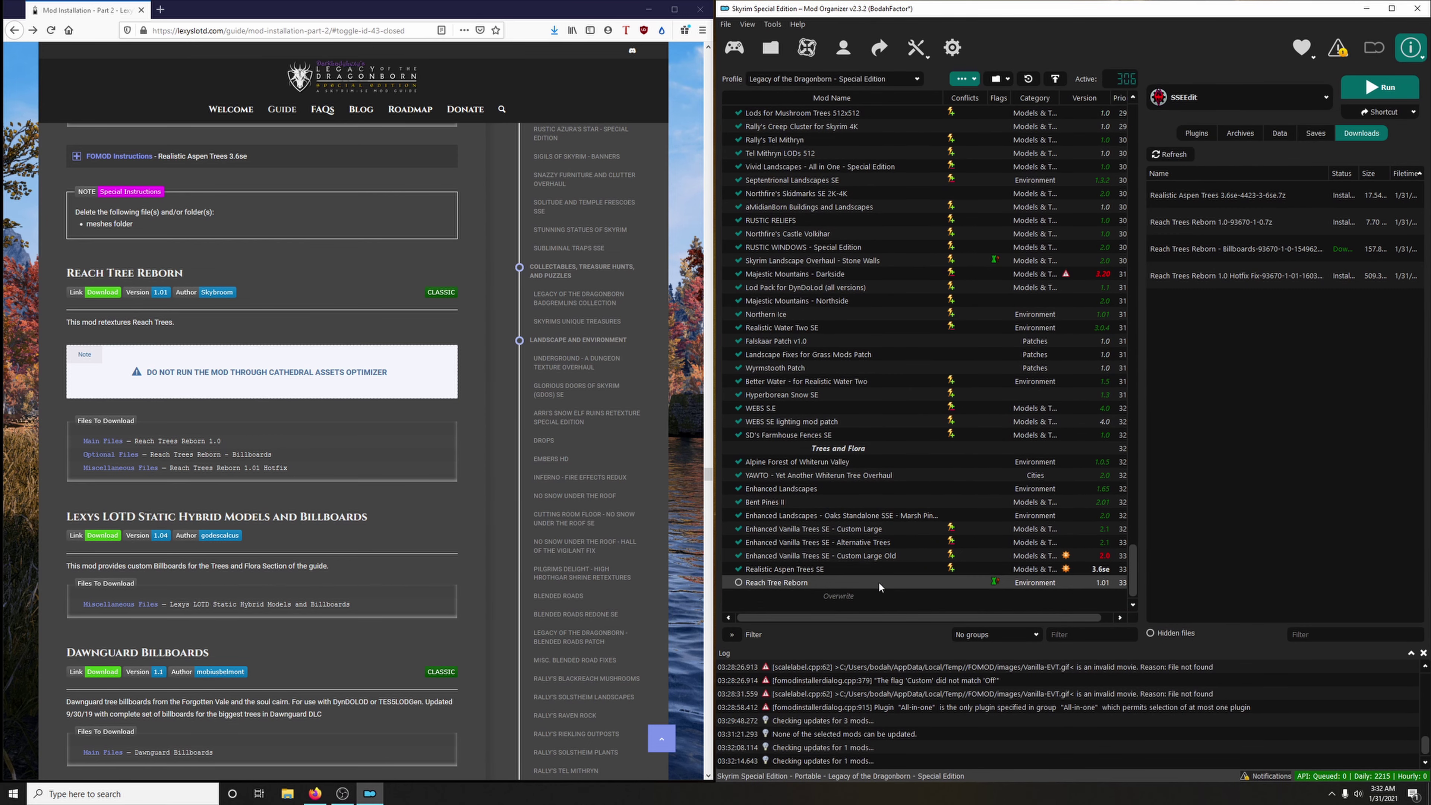
left_click(739, 582)
Install the Reach Trees Reborn - Billboards download as a separate mod named Reach Trees Reborn - Billboards and enable it.
double_click(1211, 261)
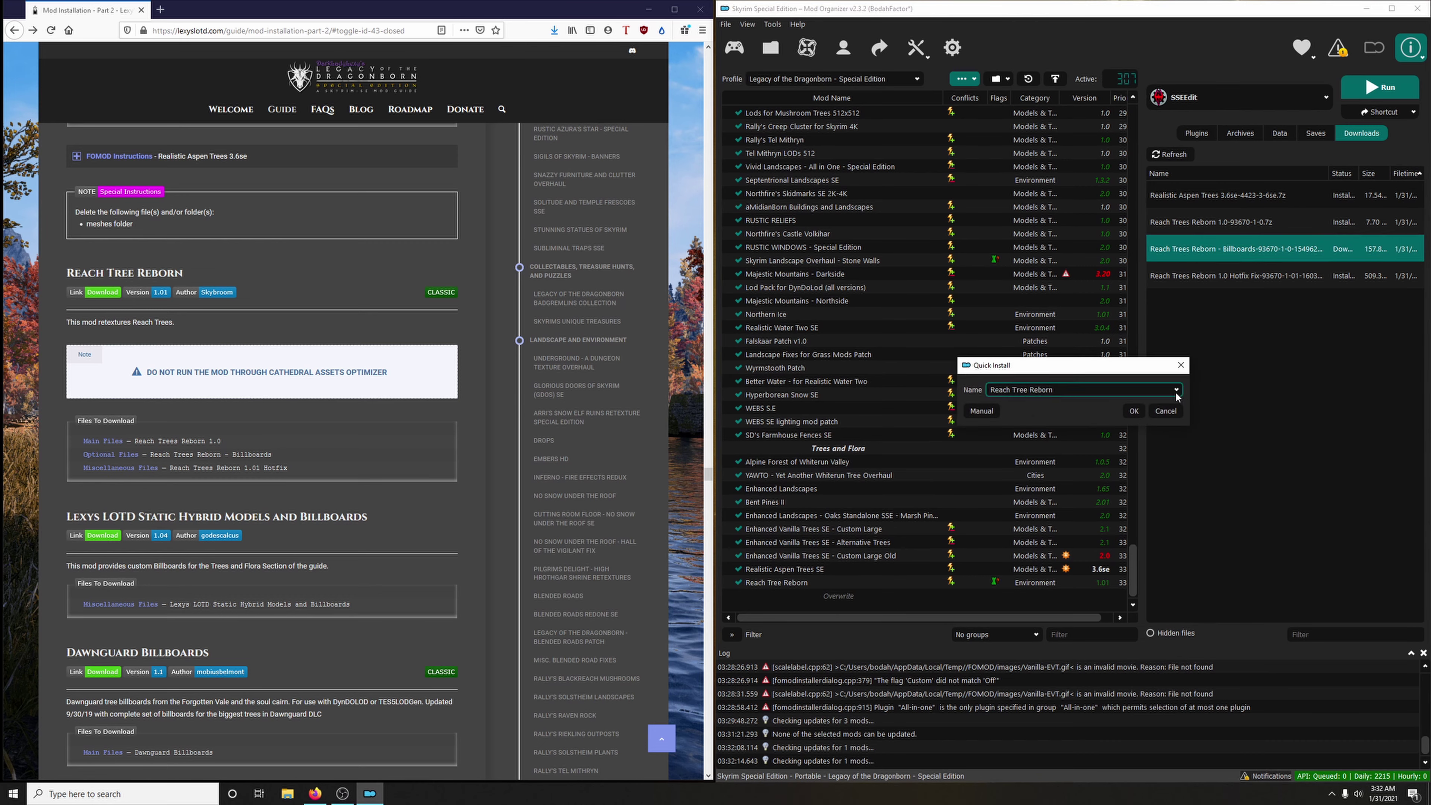
left_click(1176, 391)
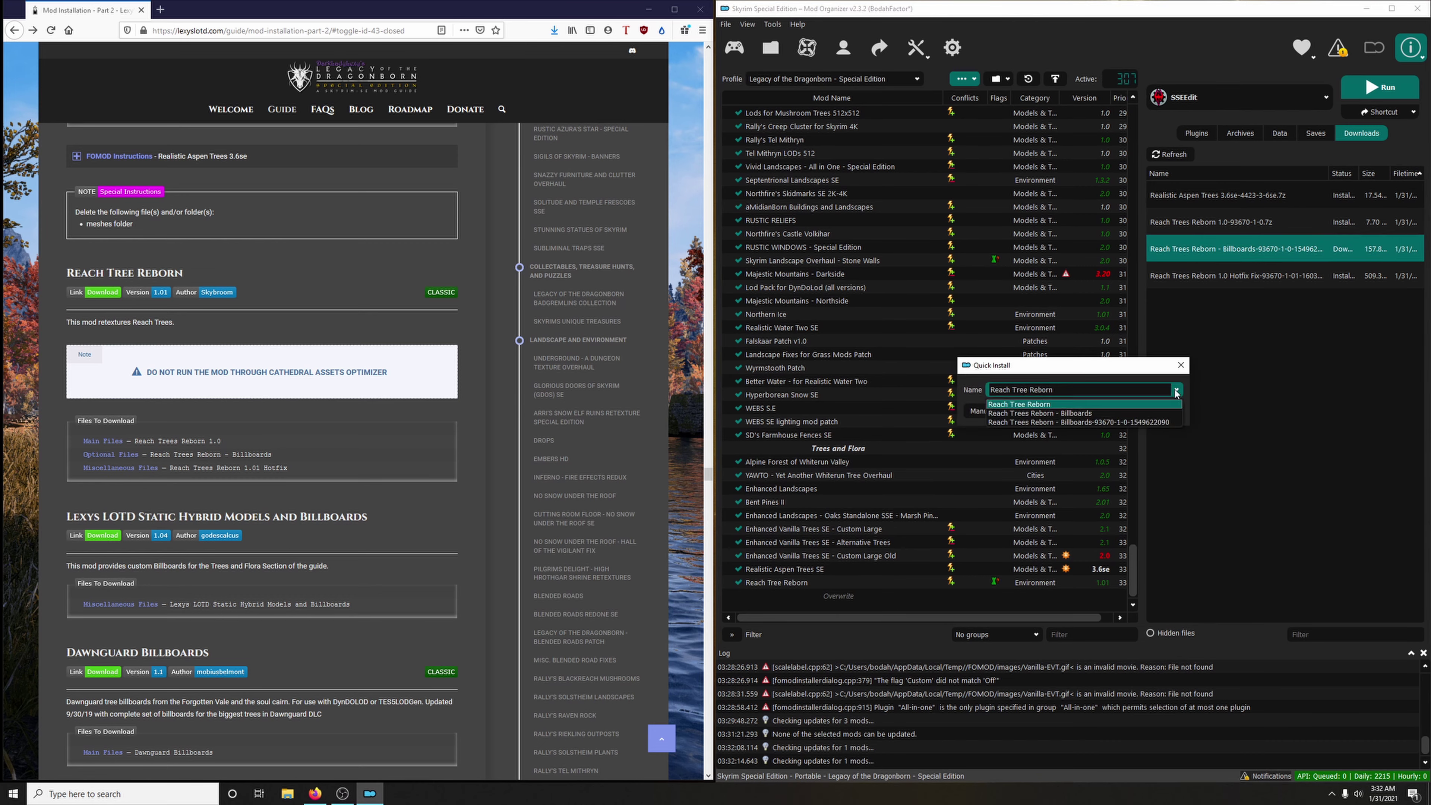
left_click(1119, 415)
left_click(1134, 414)
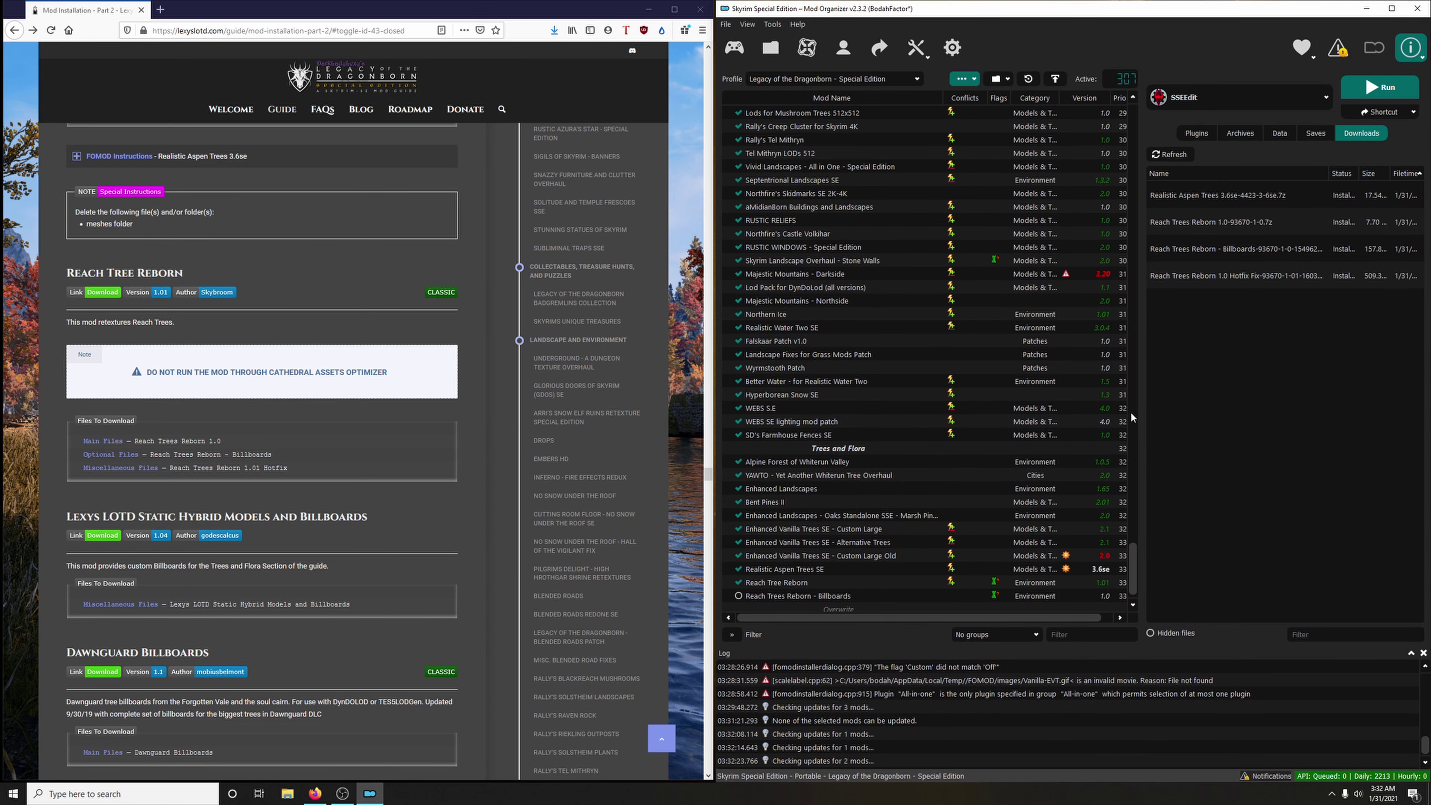
scroll(817, 521, "down", 1)
left_click(738, 582)
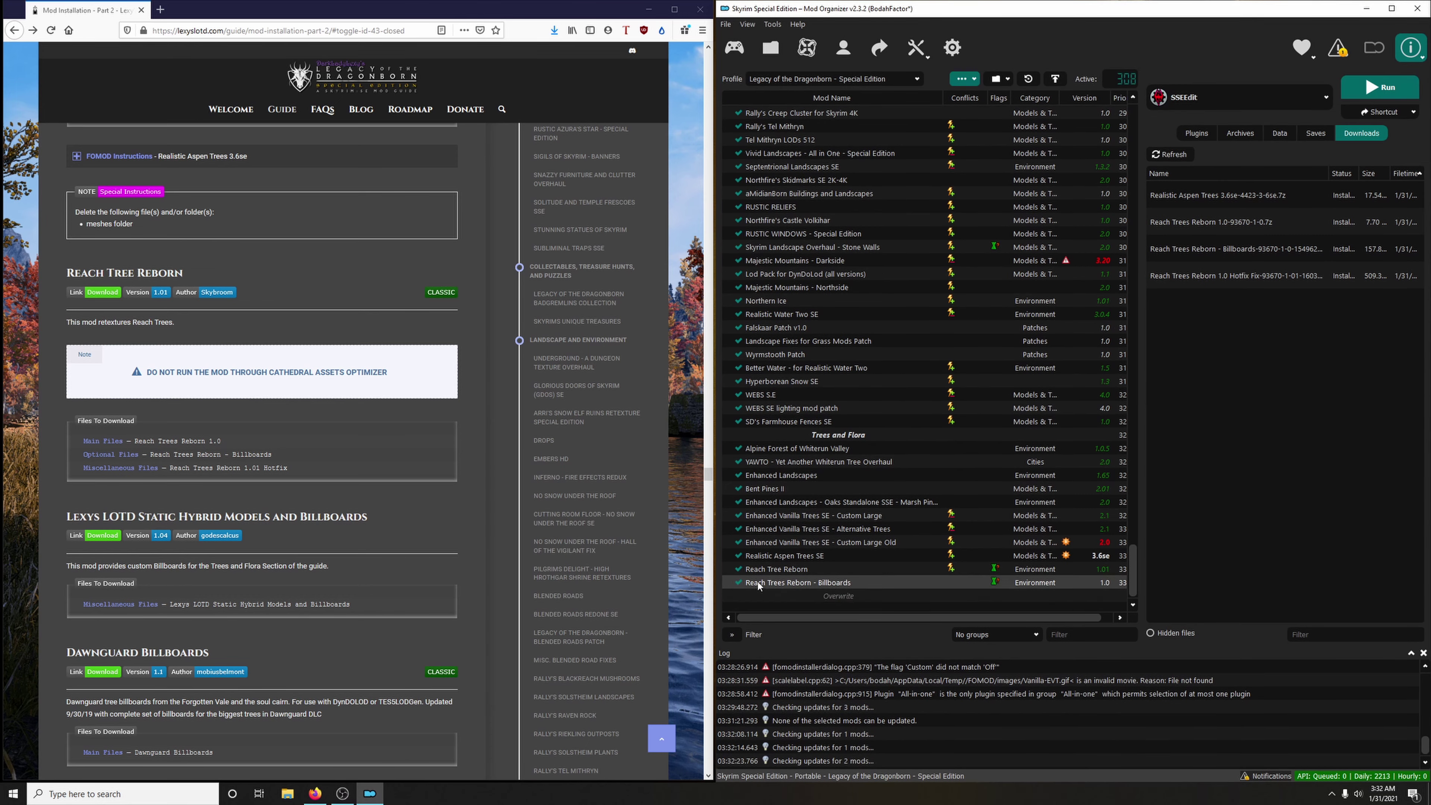
From the guide's link, download the miscellaneous file Lexys LOTD Static Hybrid Models and Billboards with the mod manager and close the Nexus page.
scroll(427, 498, "down", 3)
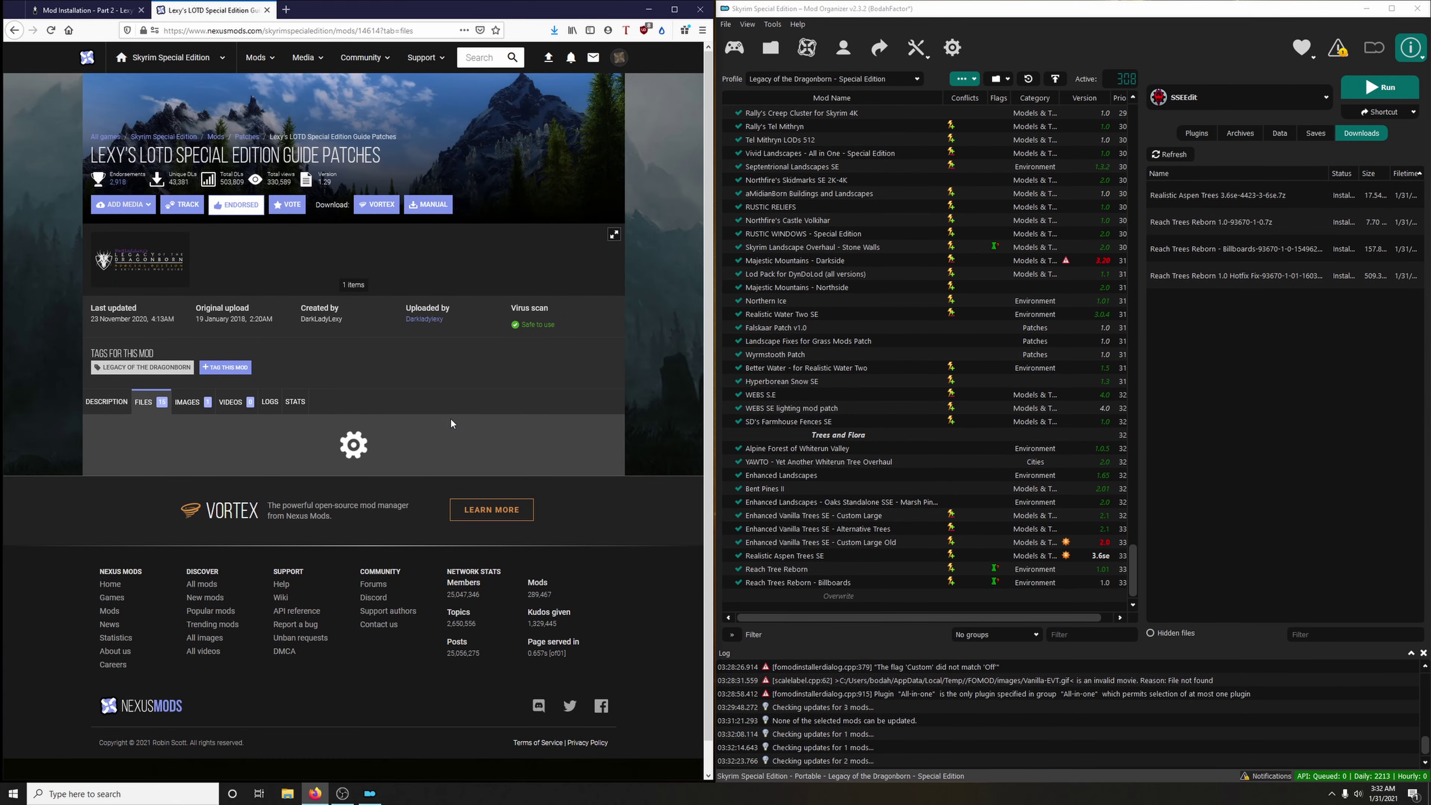
scroll(473, 420, "down", 9)
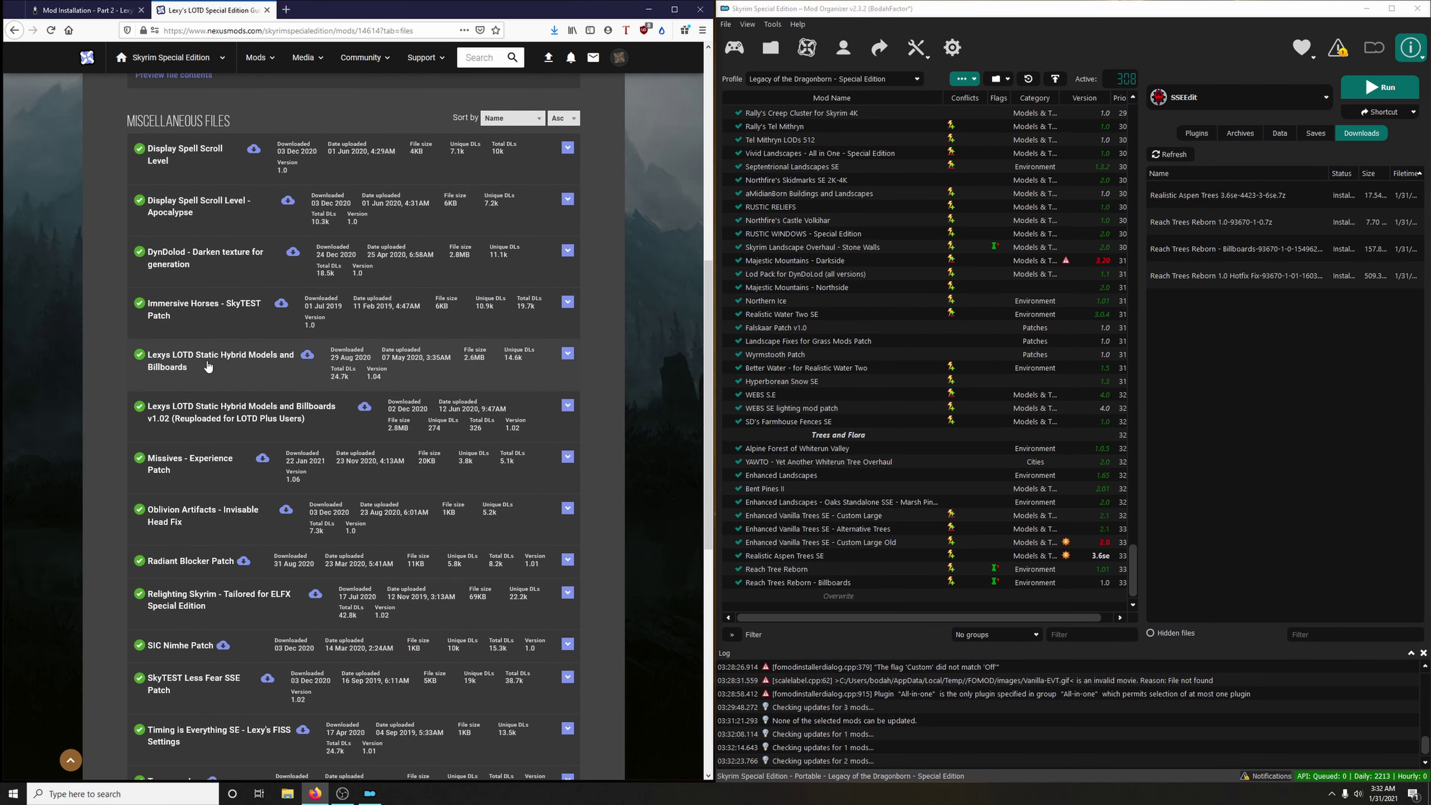
left_click(227, 374)
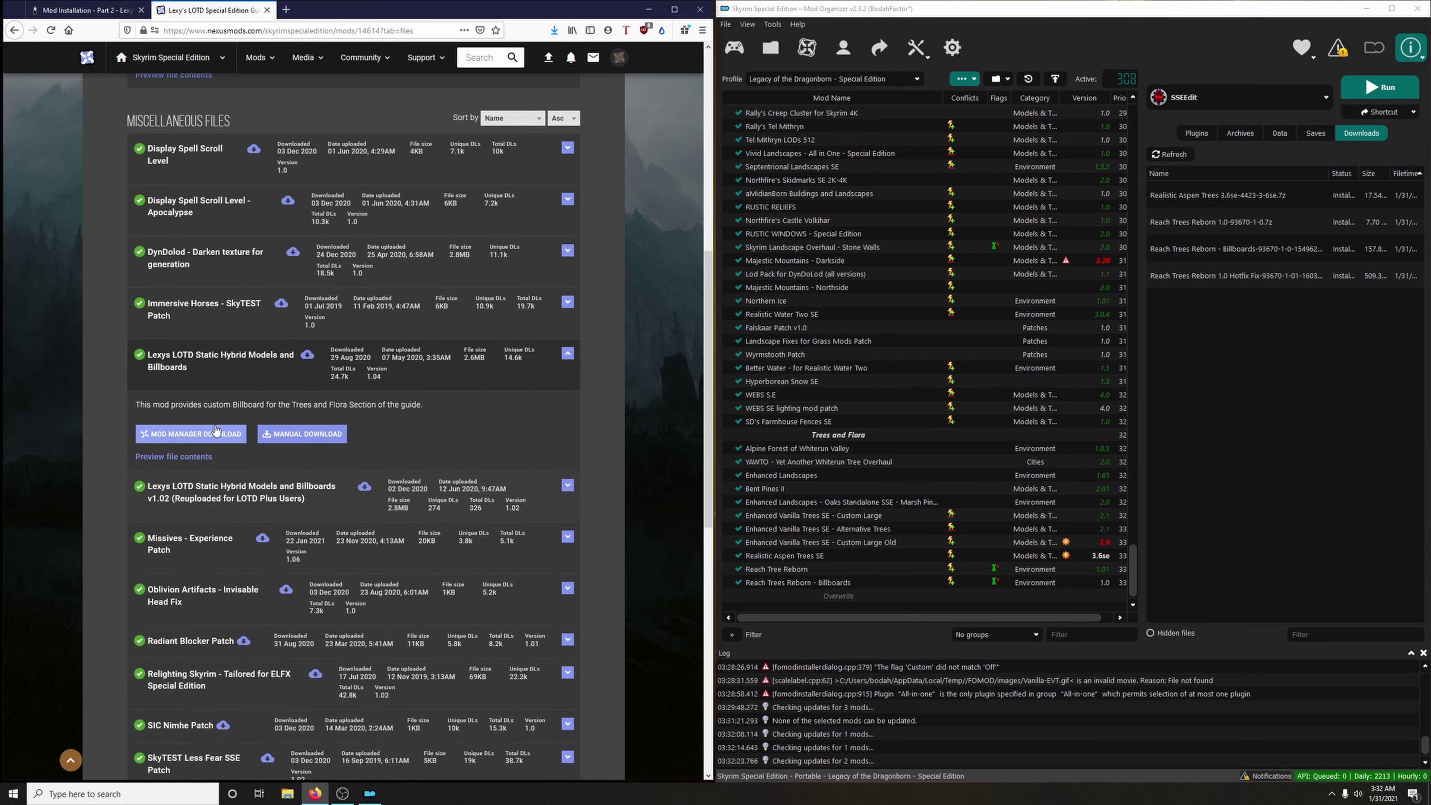
left_click(217, 435)
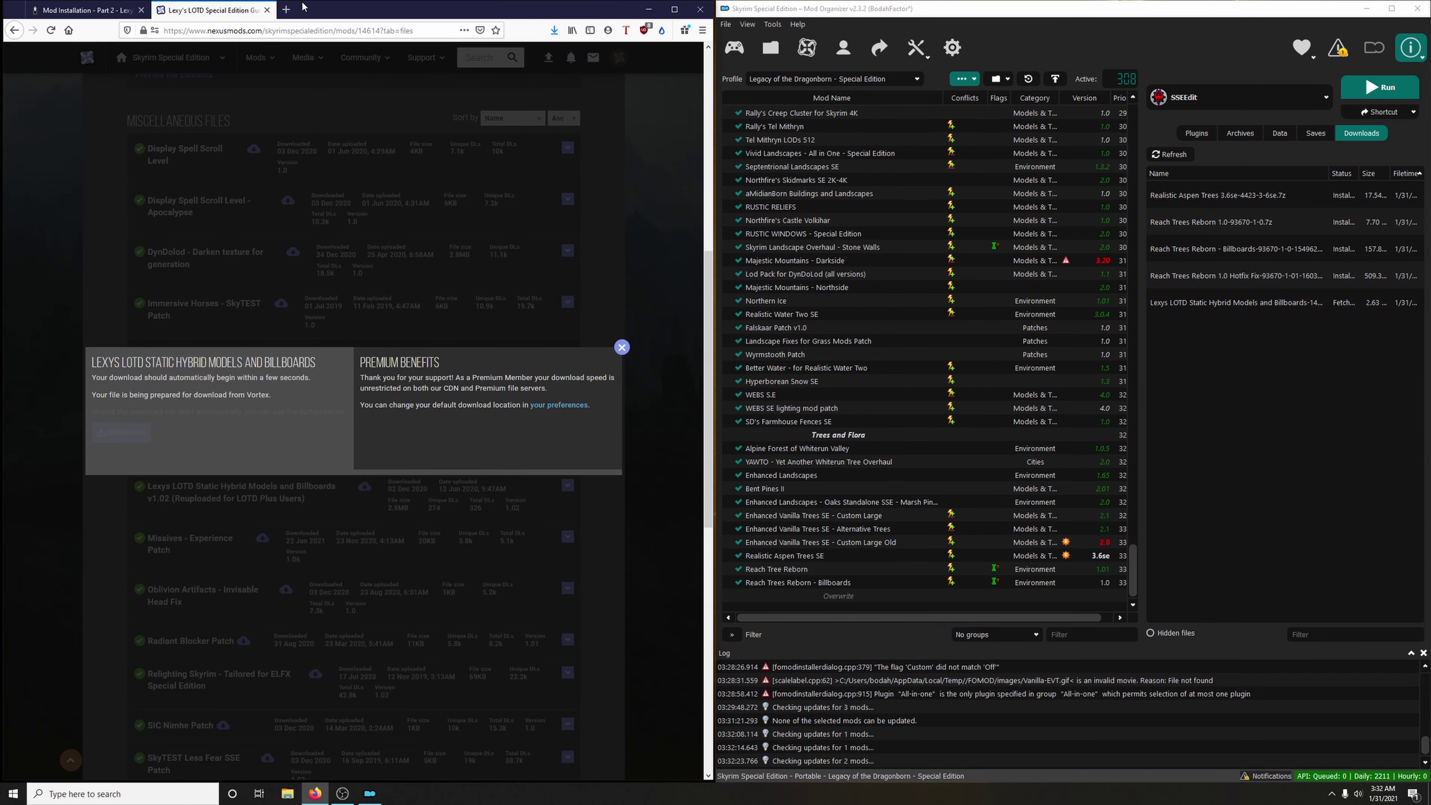
left_click(267, 10)
Install the download under the name Lexys LOTD Static Hybrid Models and Billboards, enable it and clear its warning flag.
double_click(1202, 303)
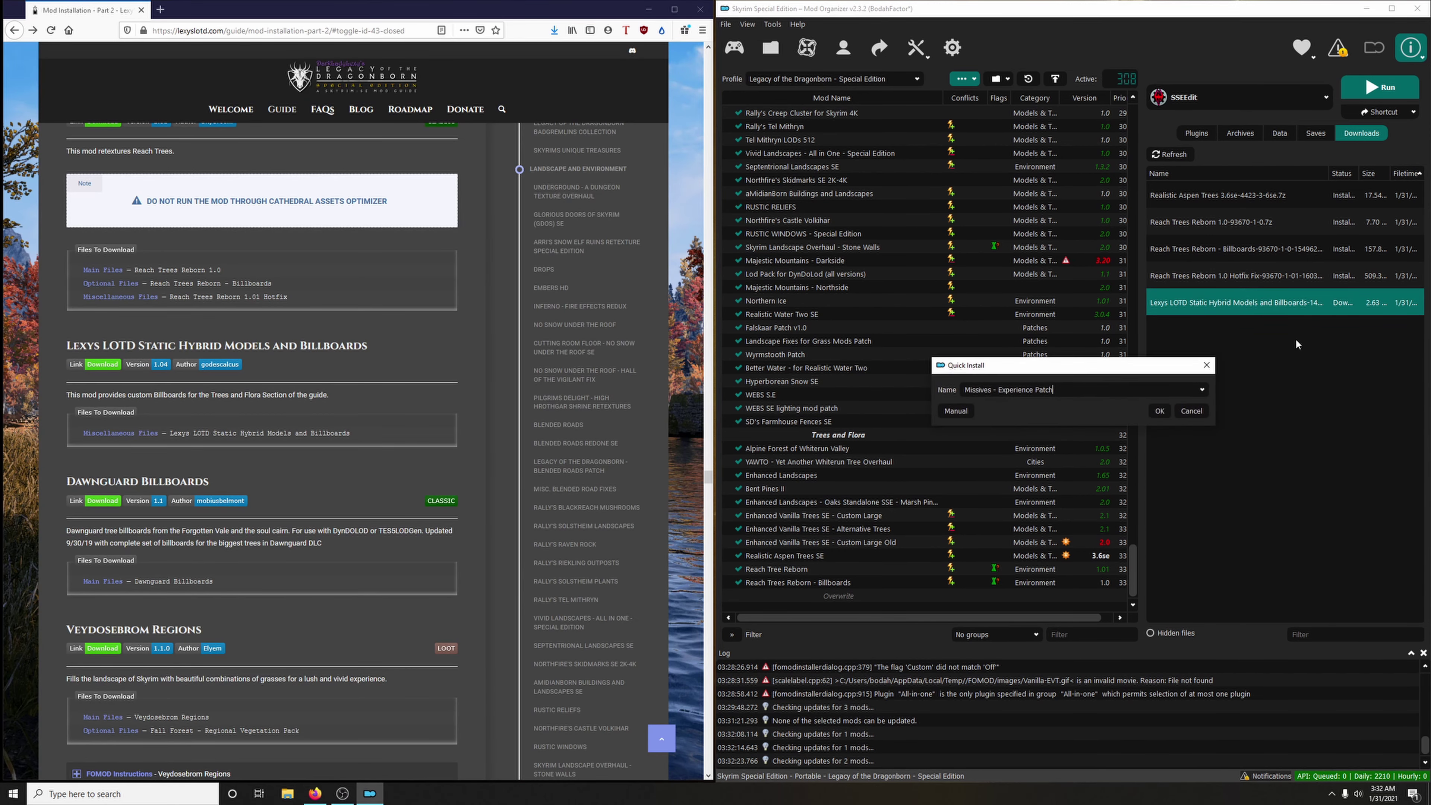
left_click(1202, 389)
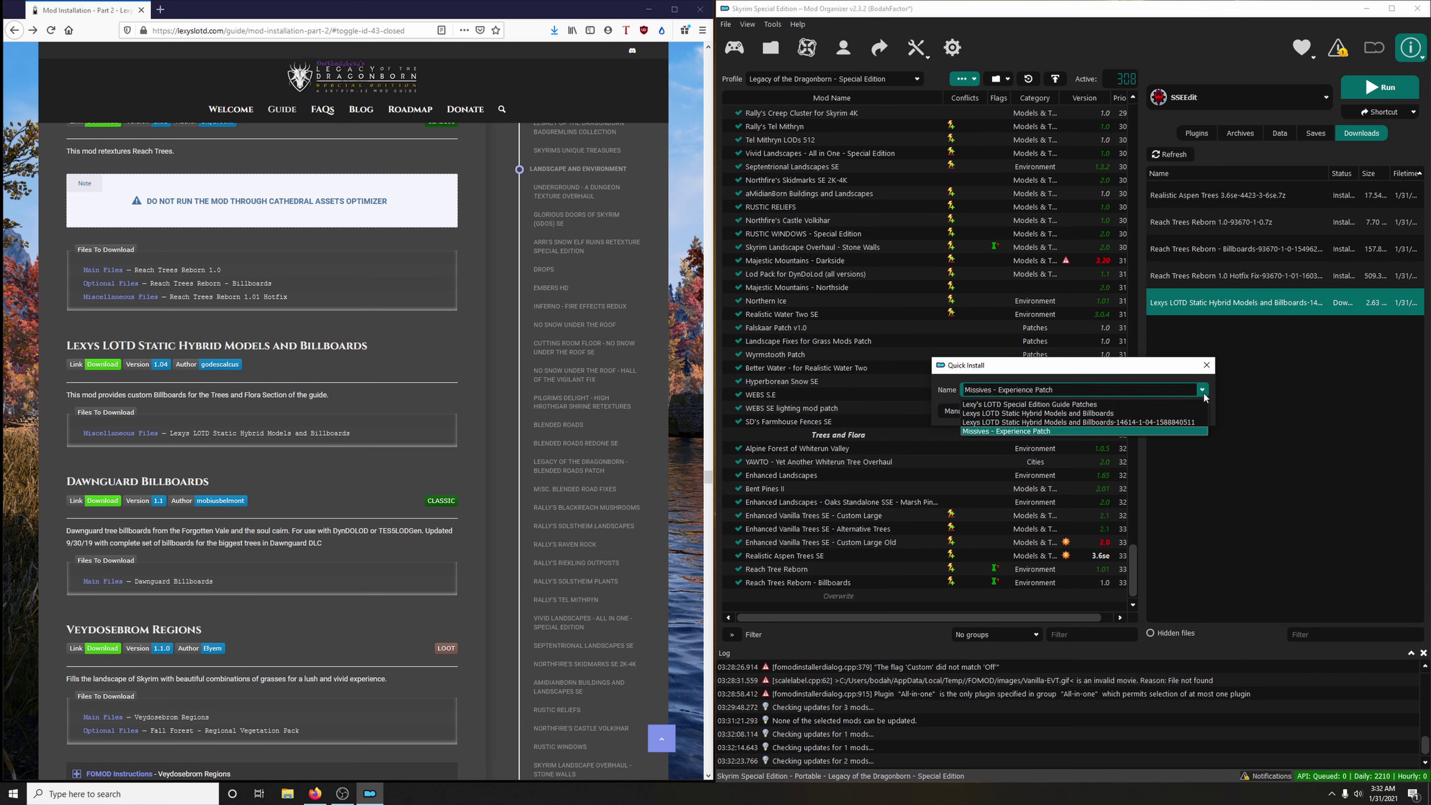
left_click(1059, 414)
left_click(1159, 411)
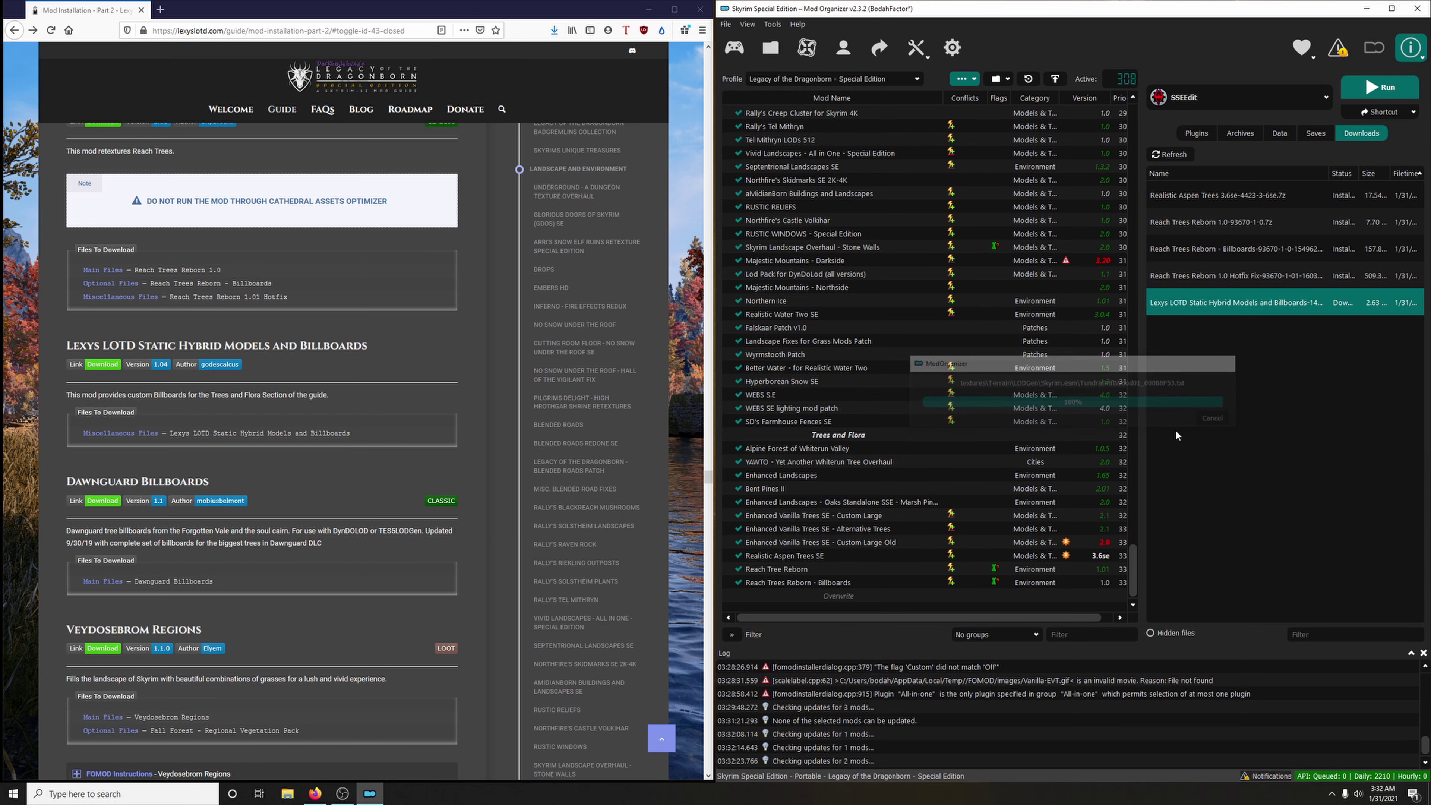
left_click(739, 584)
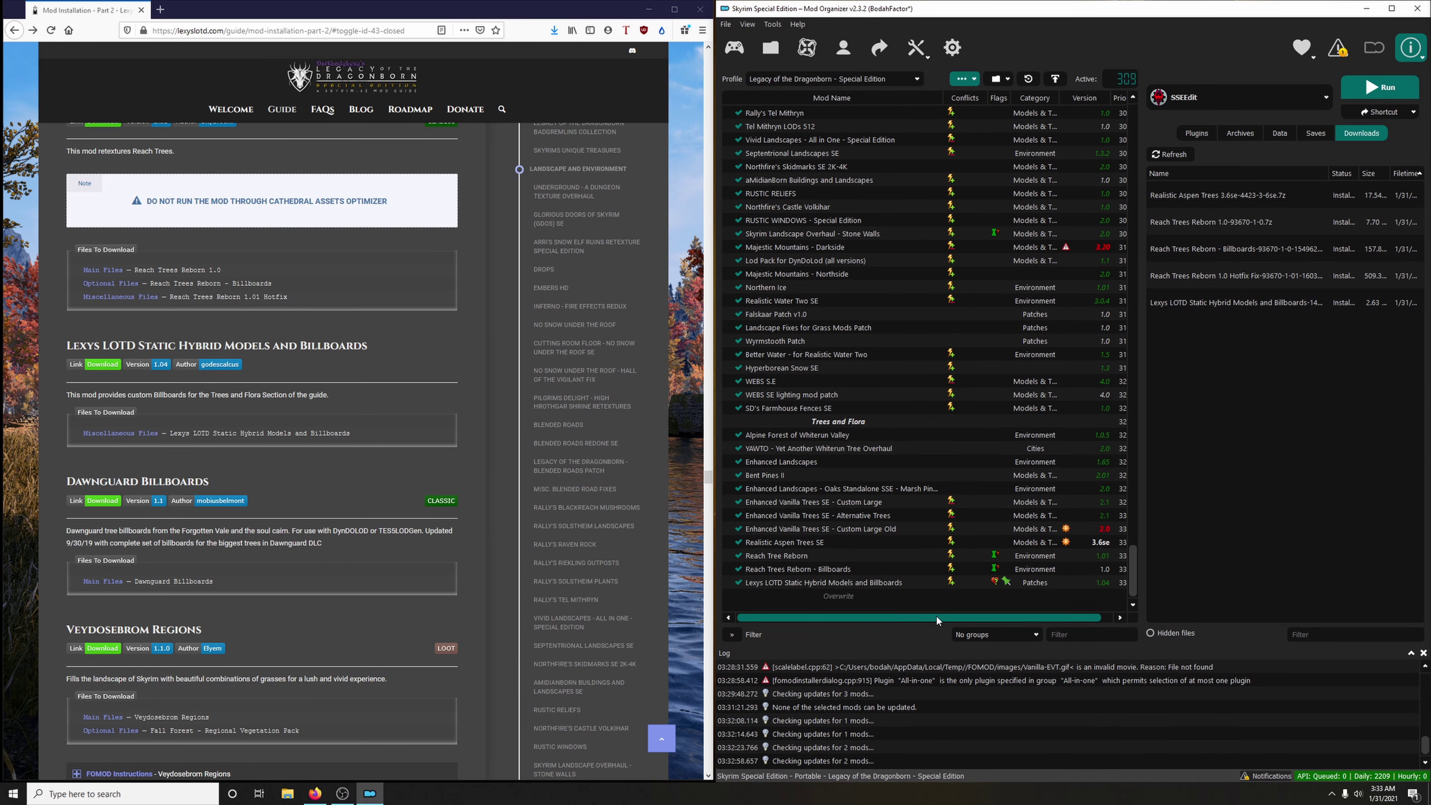
right_click(996, 582)
left_click(1026, 516)
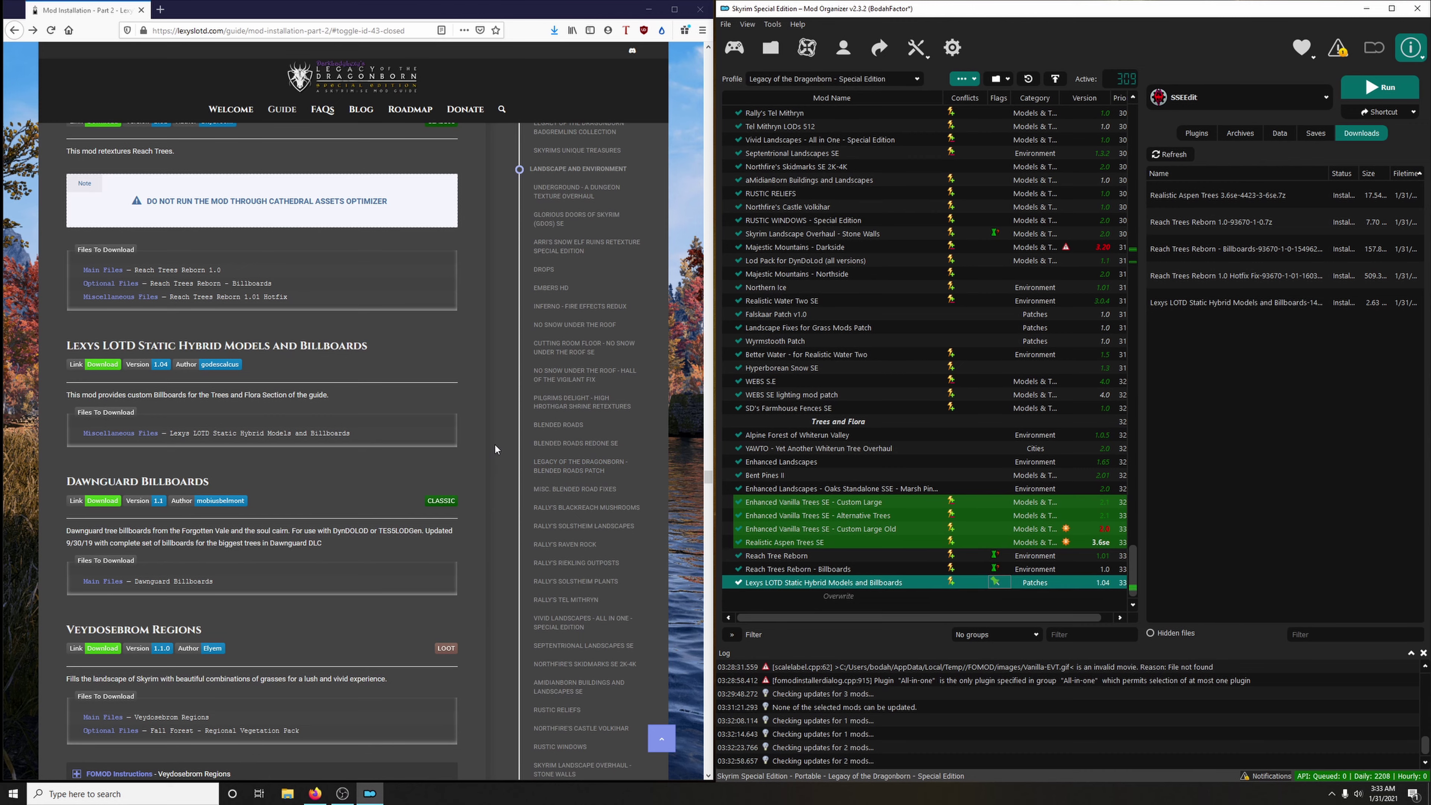
From the guide's Dawnguard Billboards link, download the main file Dawnguard Billboards with the mod manager and close the Nexus page.
scroll(393, 449, "down", 4)
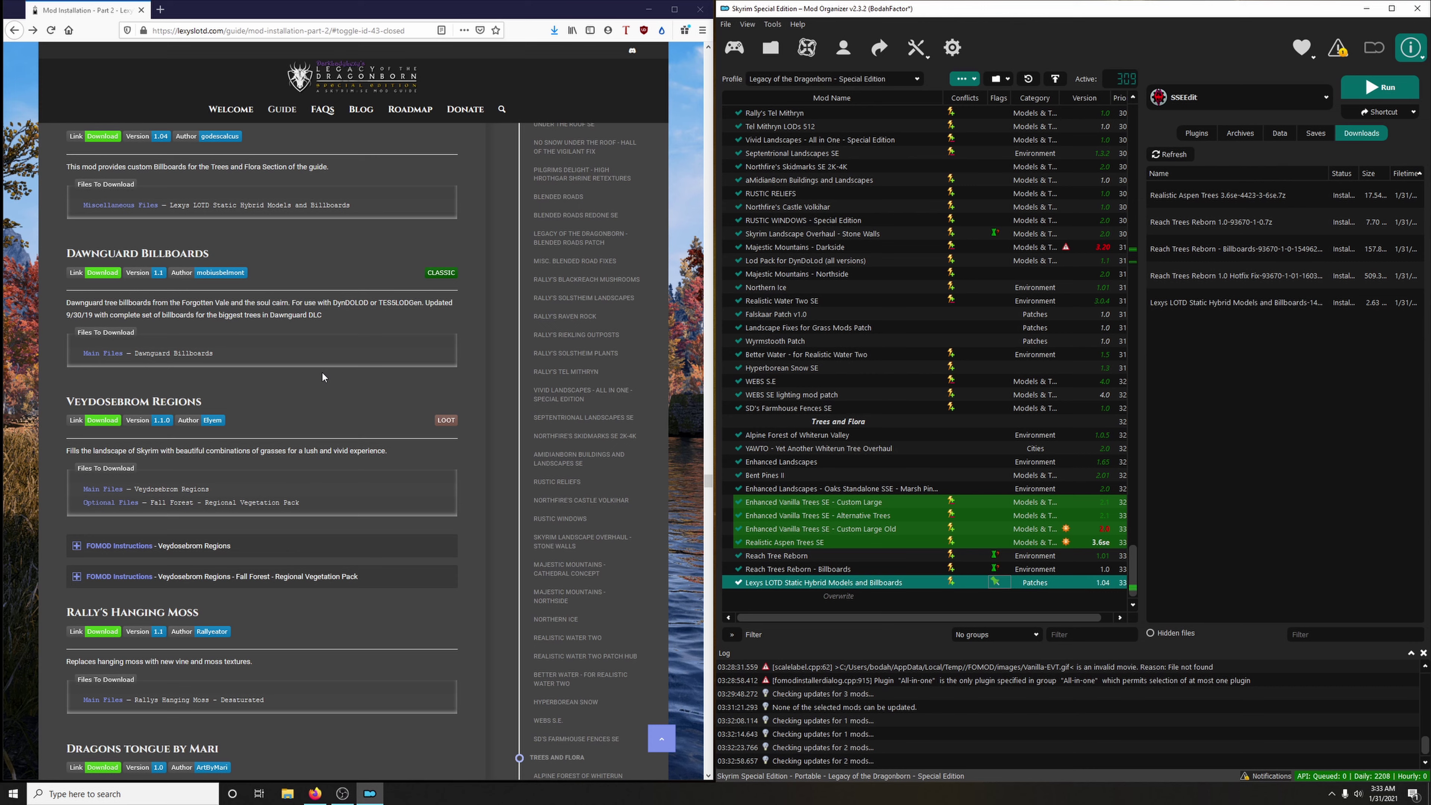
left_click(111, 275)
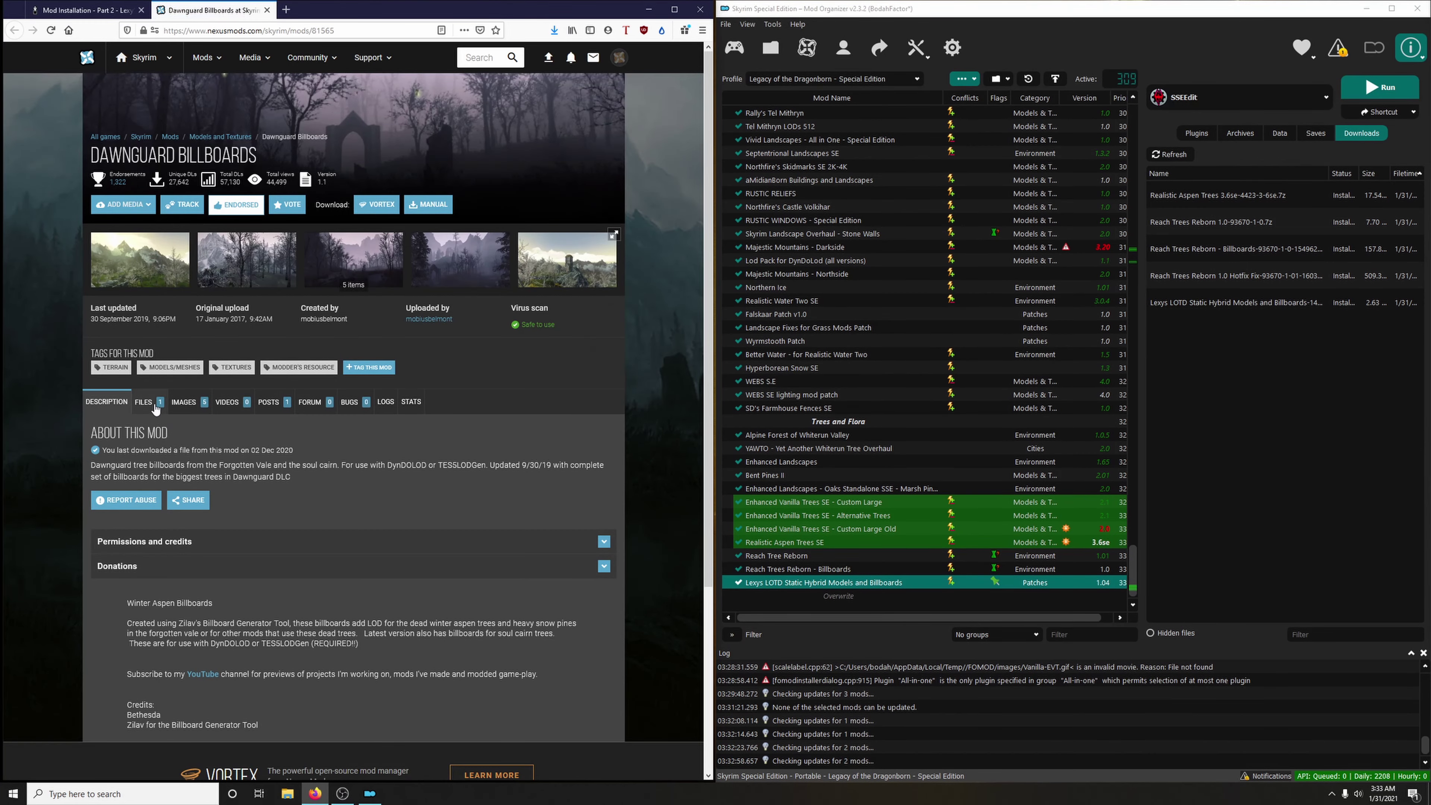
left_click(156, 410)
left_click(229, 558)
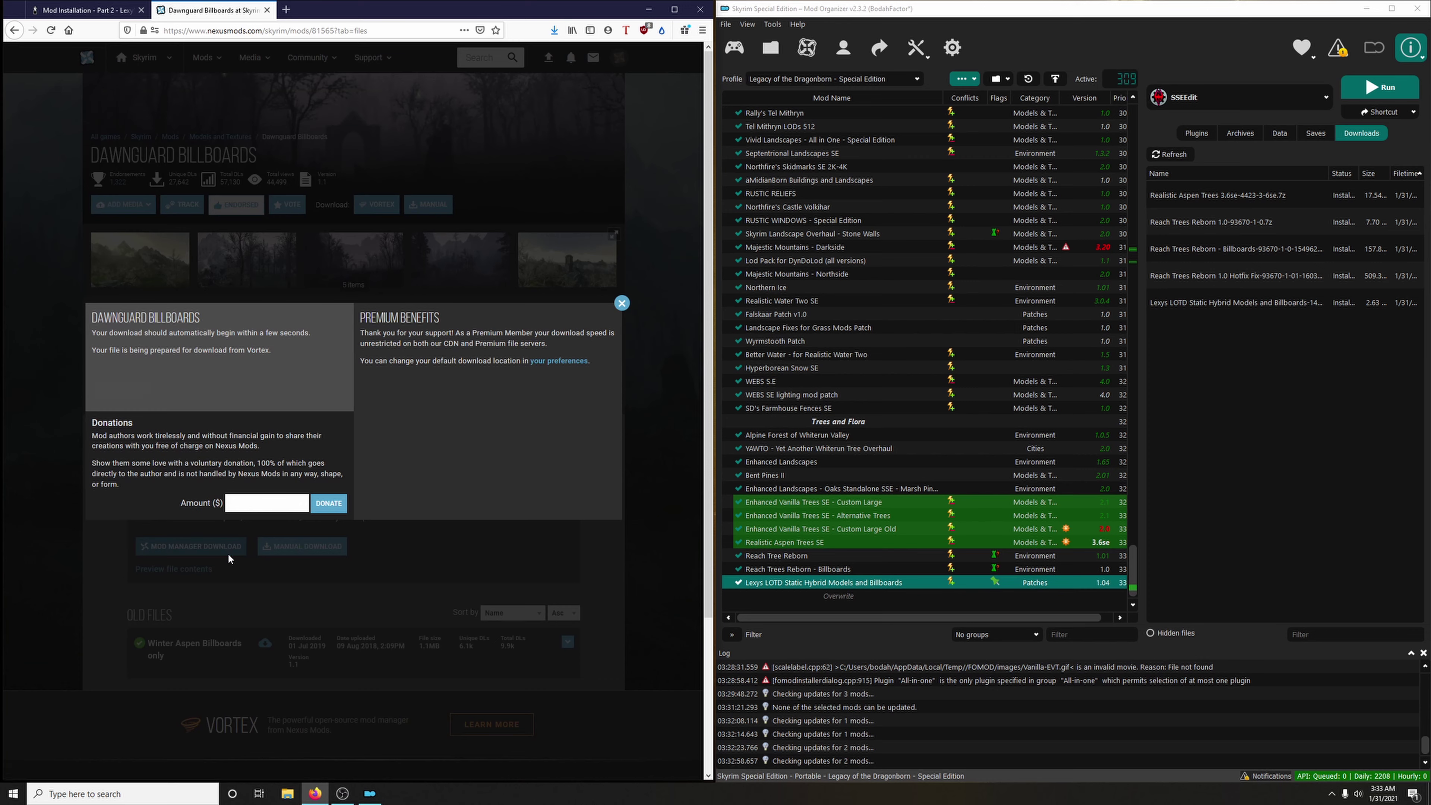
left_click(267, 11)
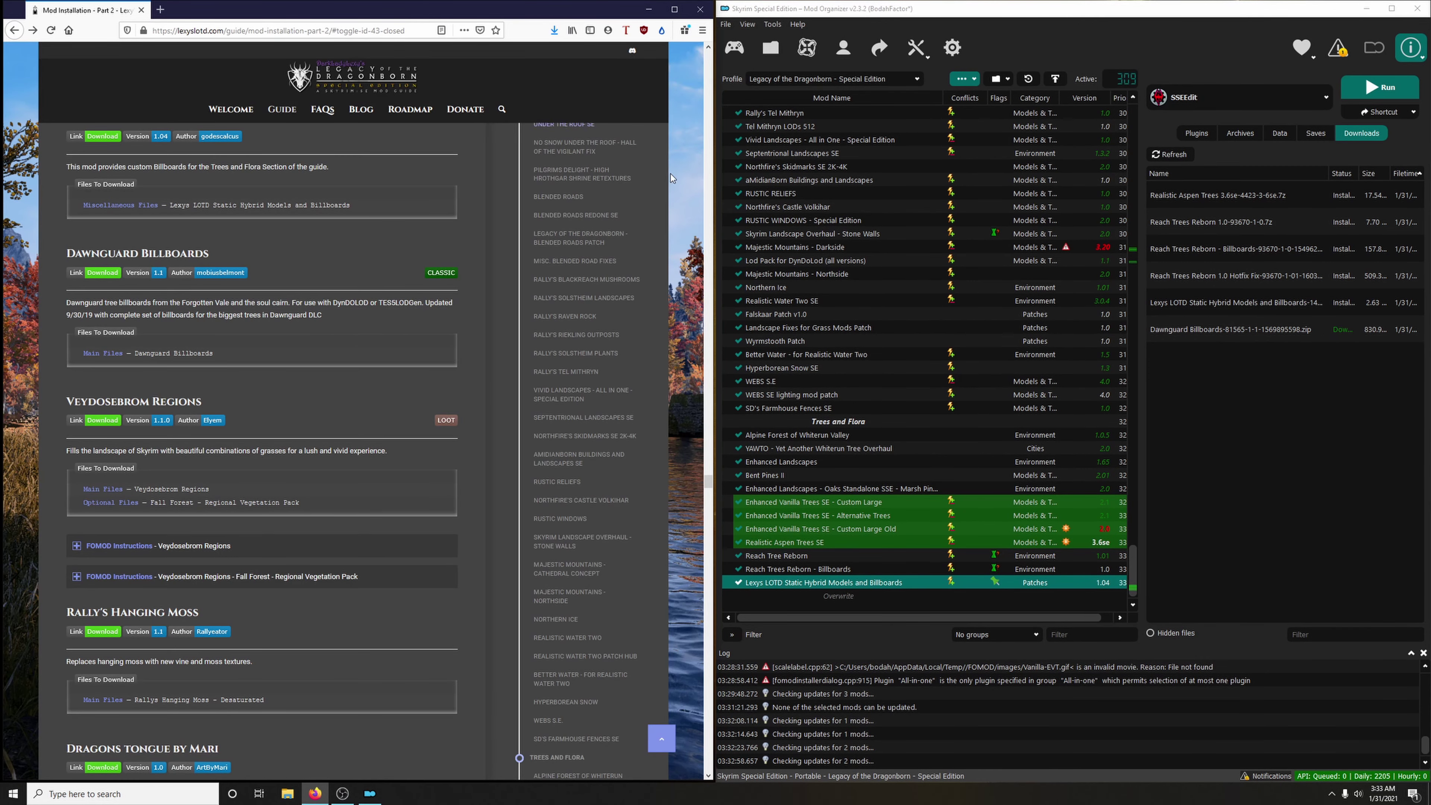
Install the Dawnguard Billboards download under its suggested name and enable the mod.
double_click(1240, 329)
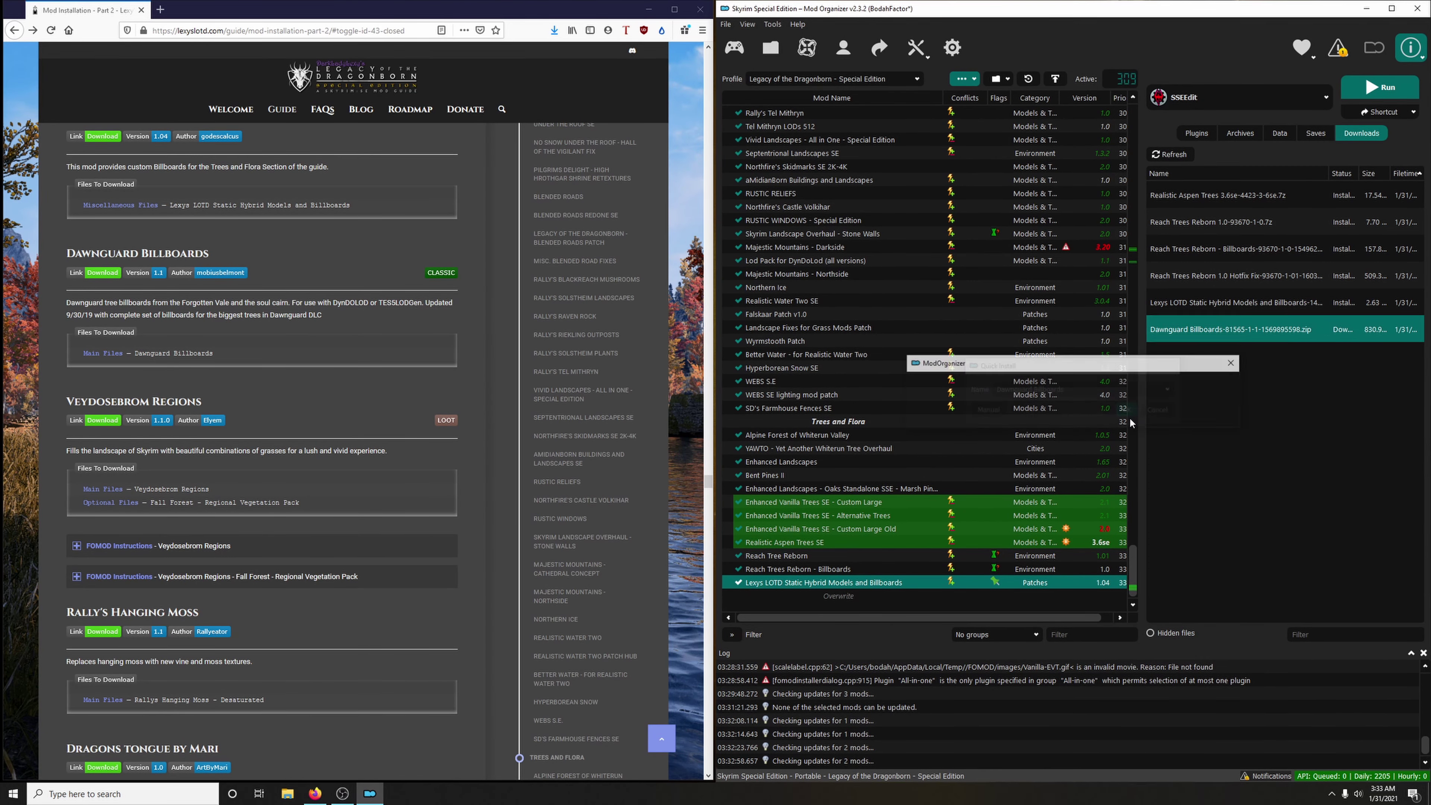
left_click(1114, 410)
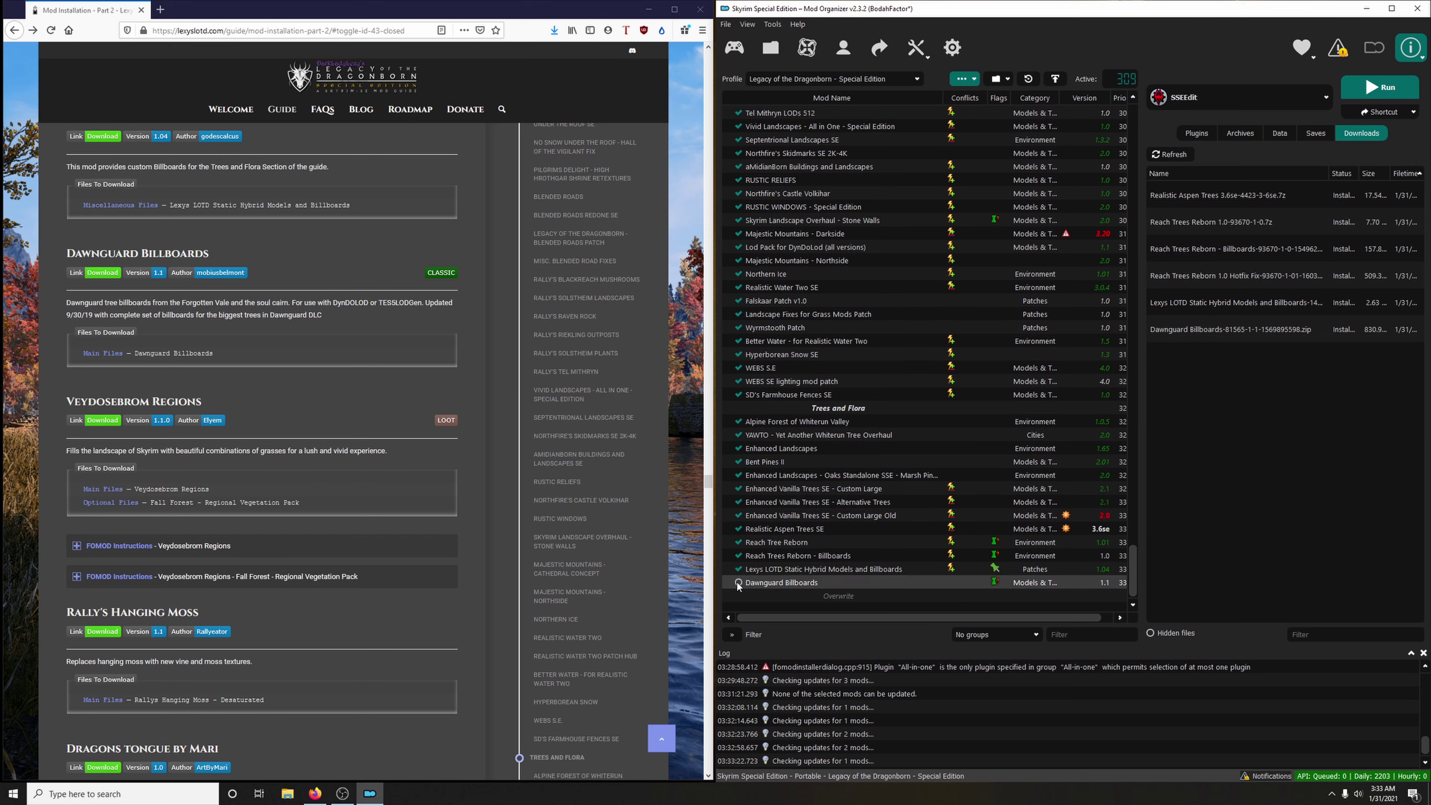
left_click(738, 583)
Delete all installed downloads from the Mod Organizer download list and confirm the deletion.
right_click(1242, 300)
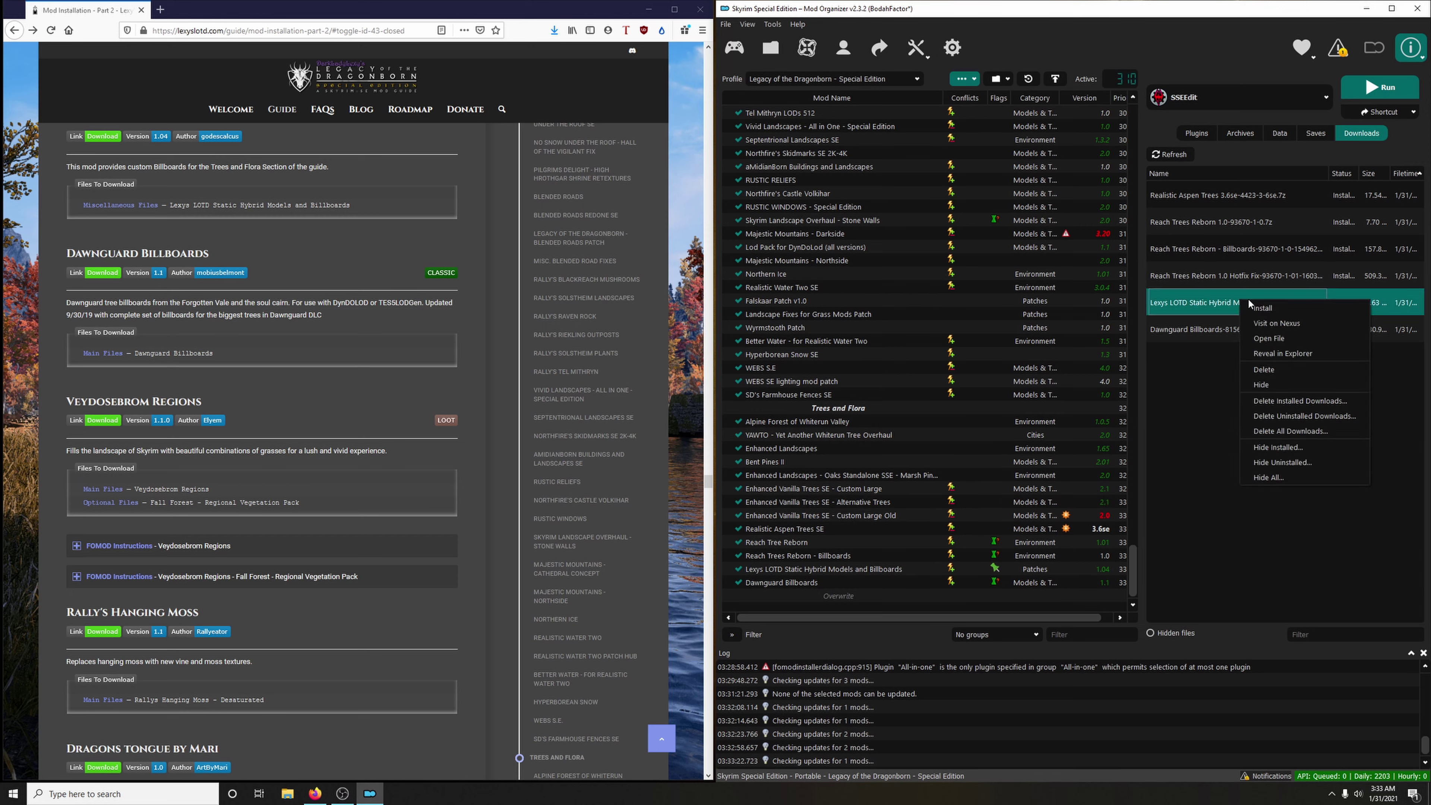
left_click(1261, 402)
left_click(801, 411)
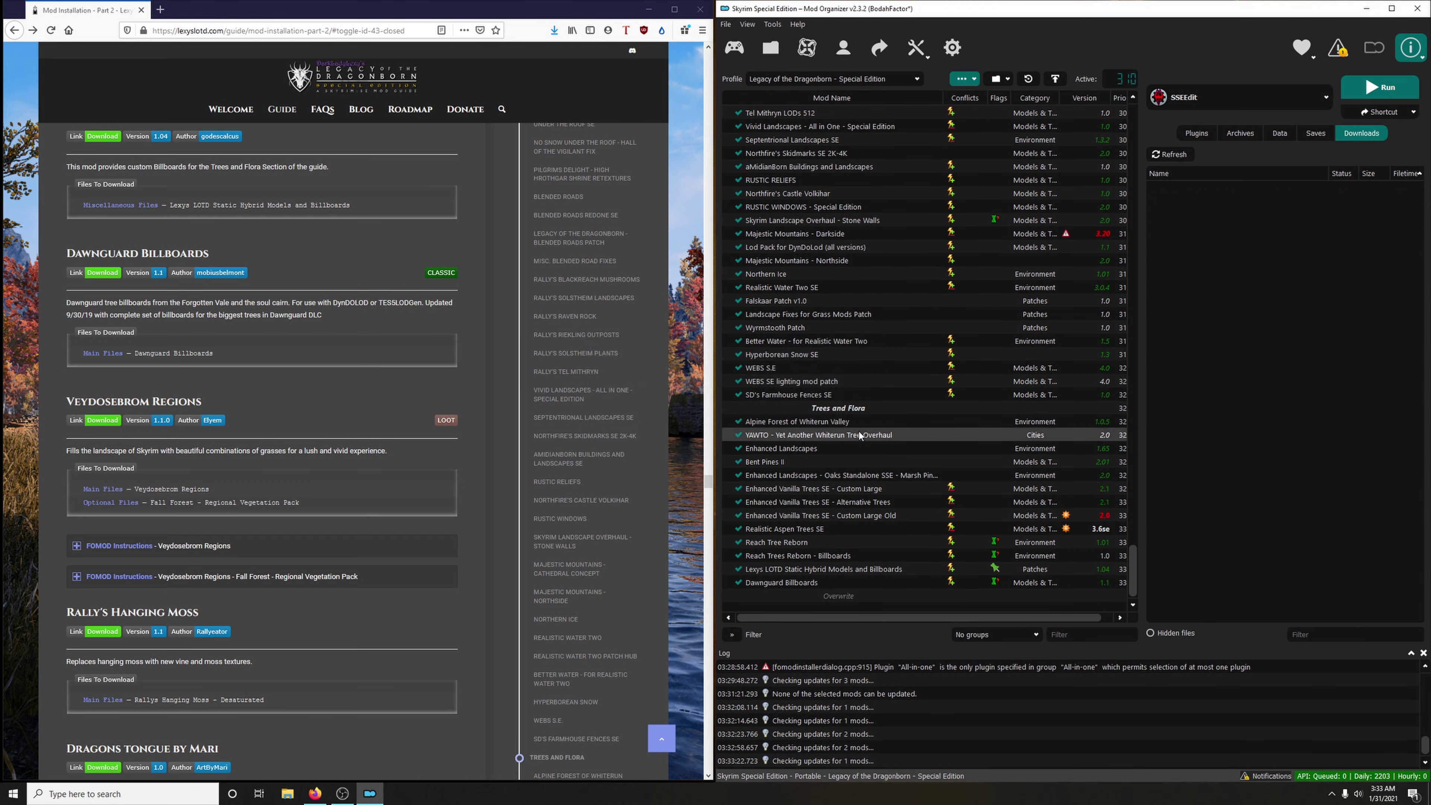
From the guide's Veydosebrom Regions link, download the main file Veydosebrom Regions with the mod manager.
scroll(492, 484, "down", 3)
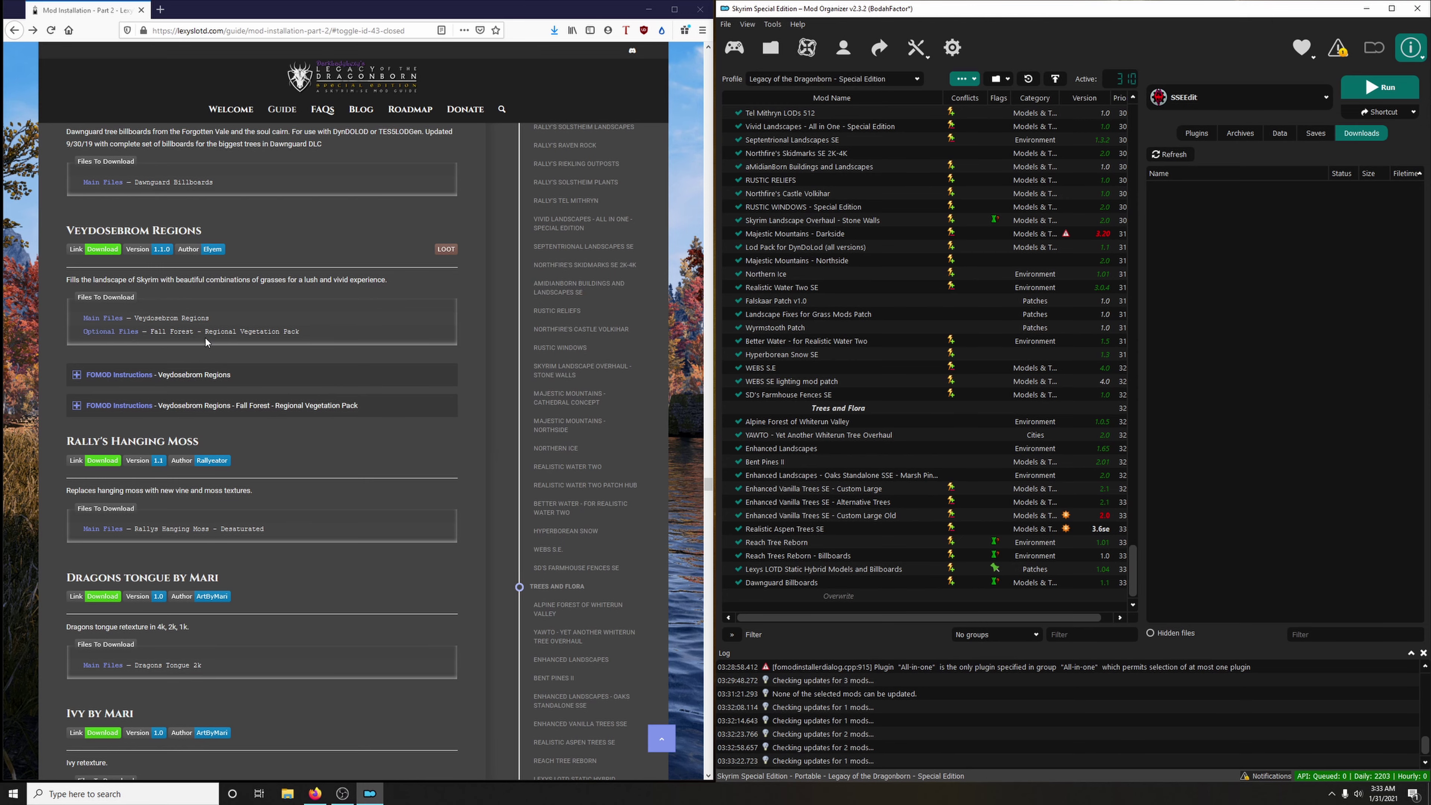
left_click(103, 249)
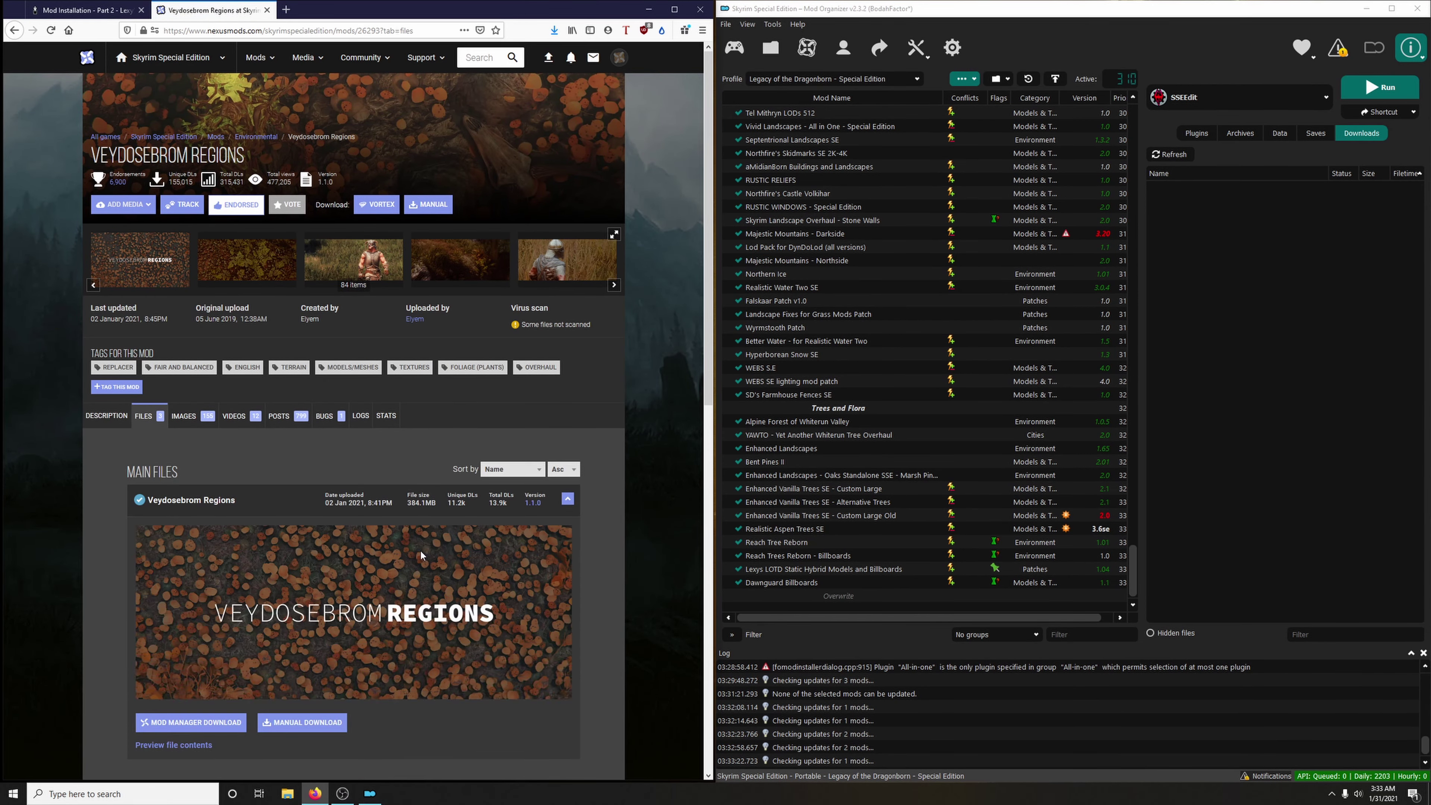
left_click(188, 495)
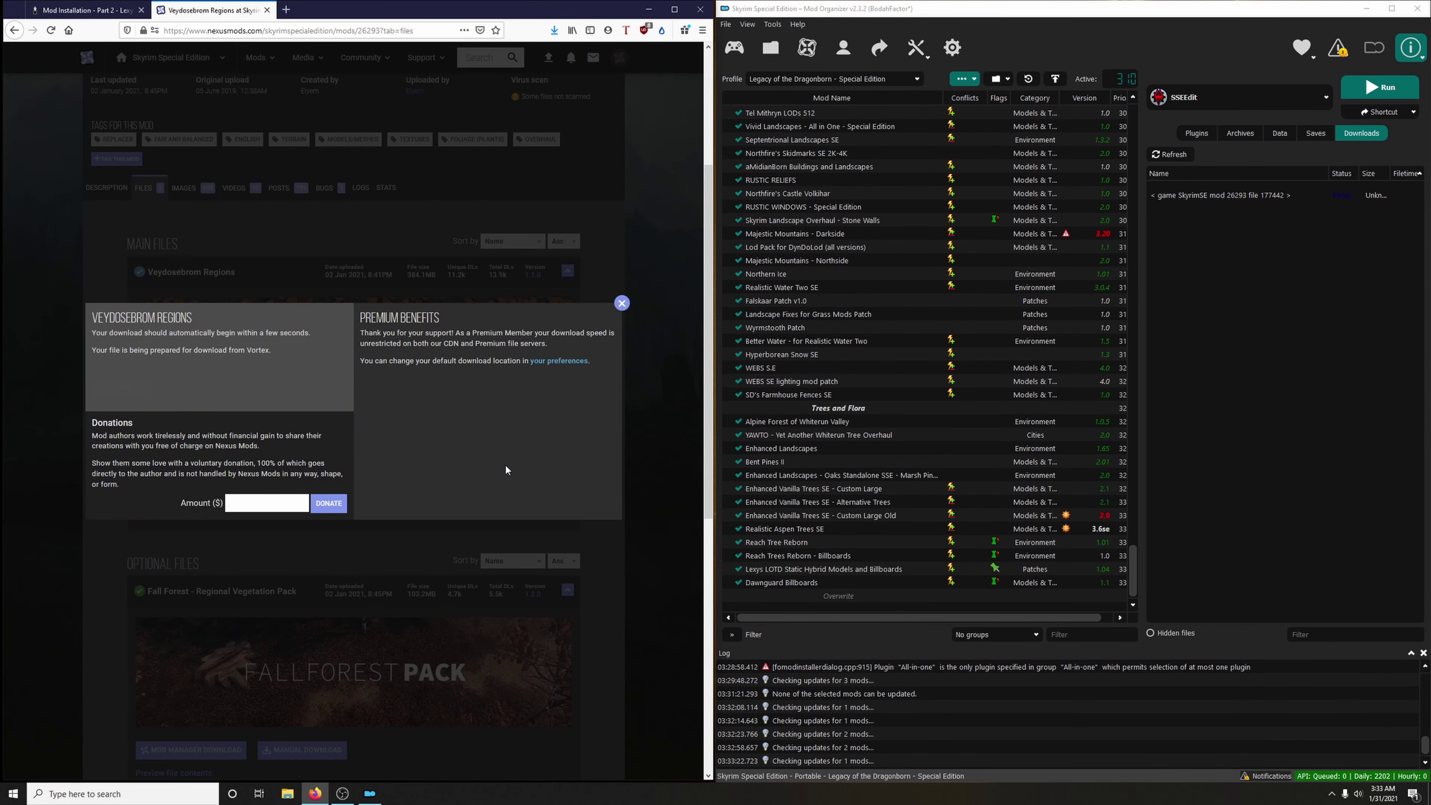
left_click(620, 305)
Download the optional file Fall Forest - Regional Vegetation Pack with the mod manager and close the Nexus page.
scroll(609, 475, "down", 3)
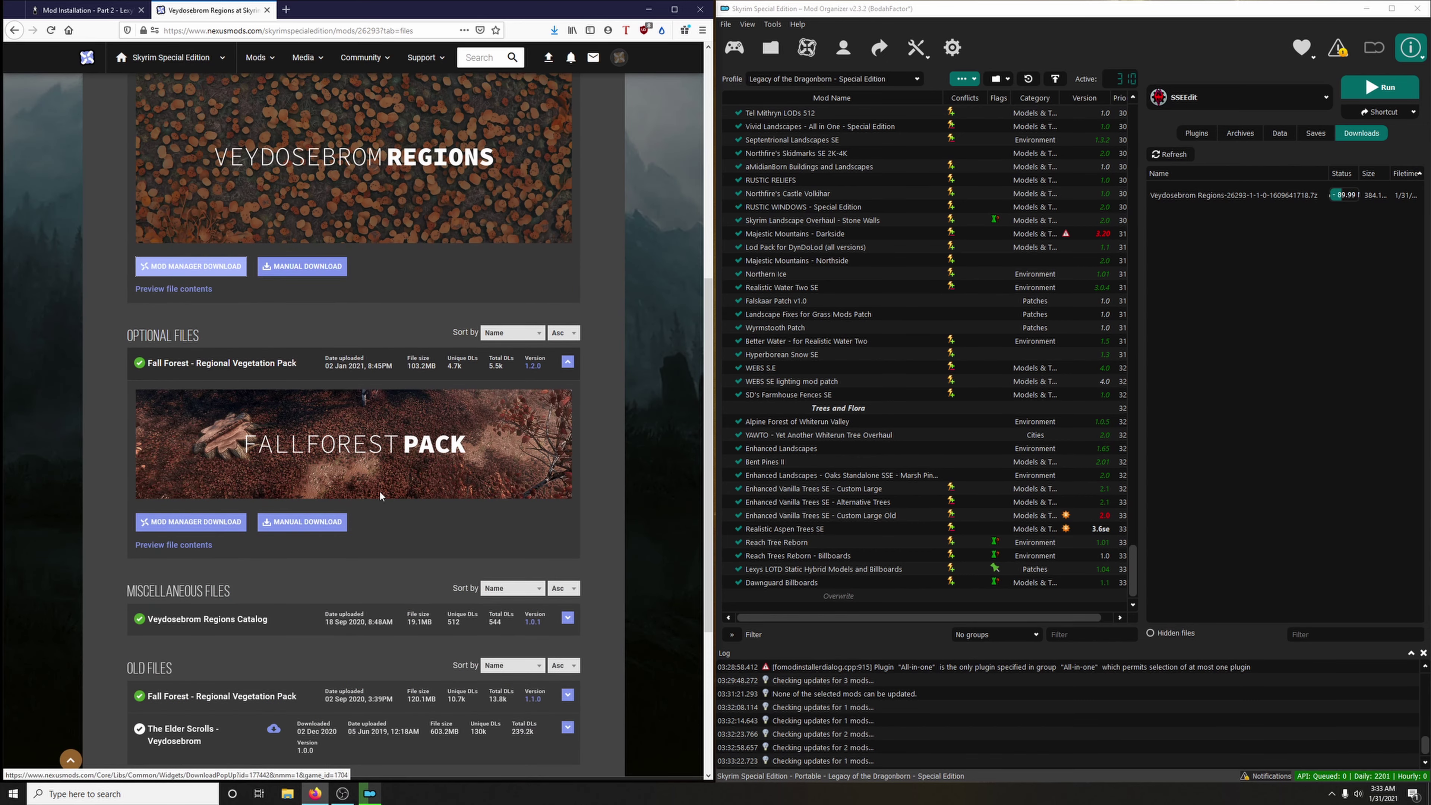
key("ctrl+shift+Tab")
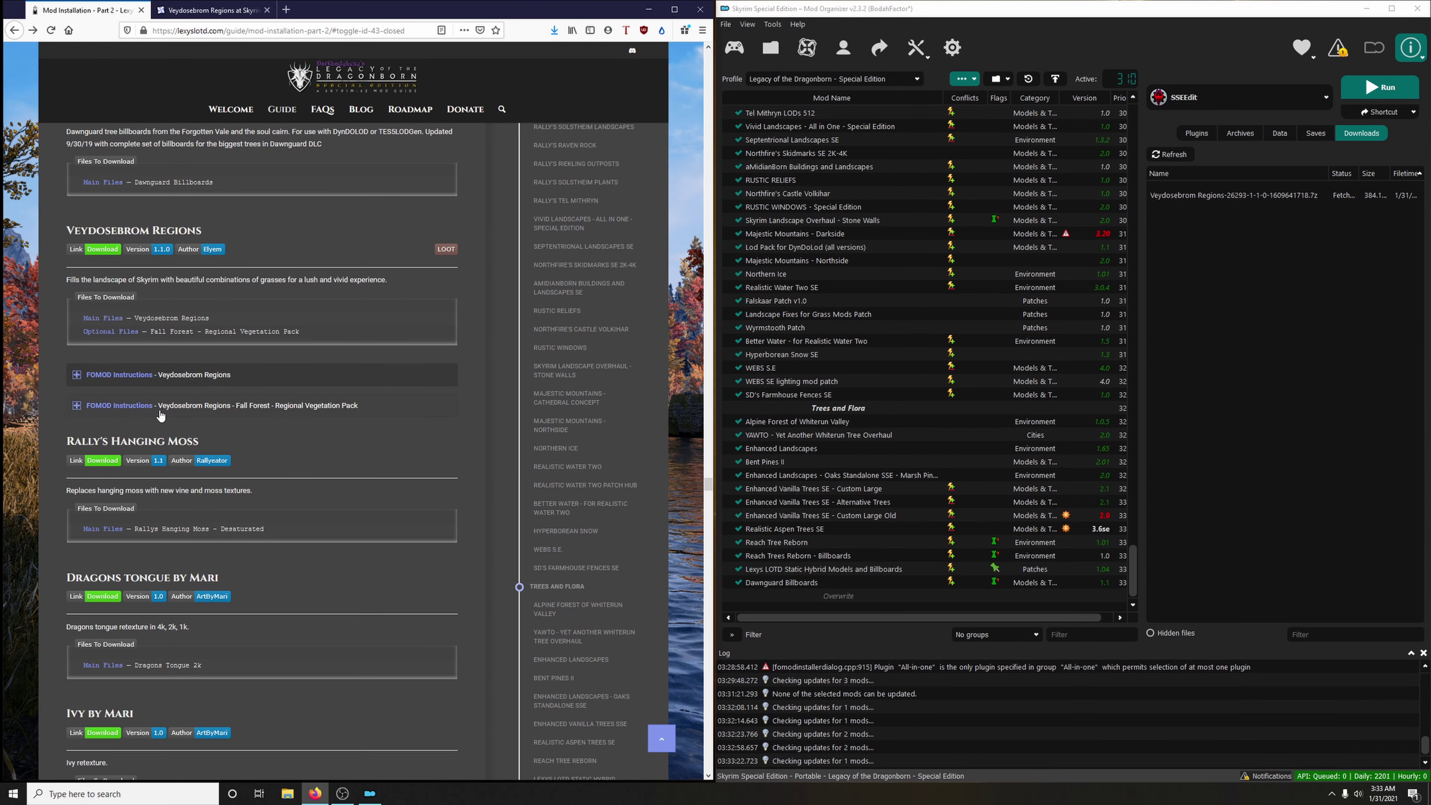
key("ctrl+Tab")
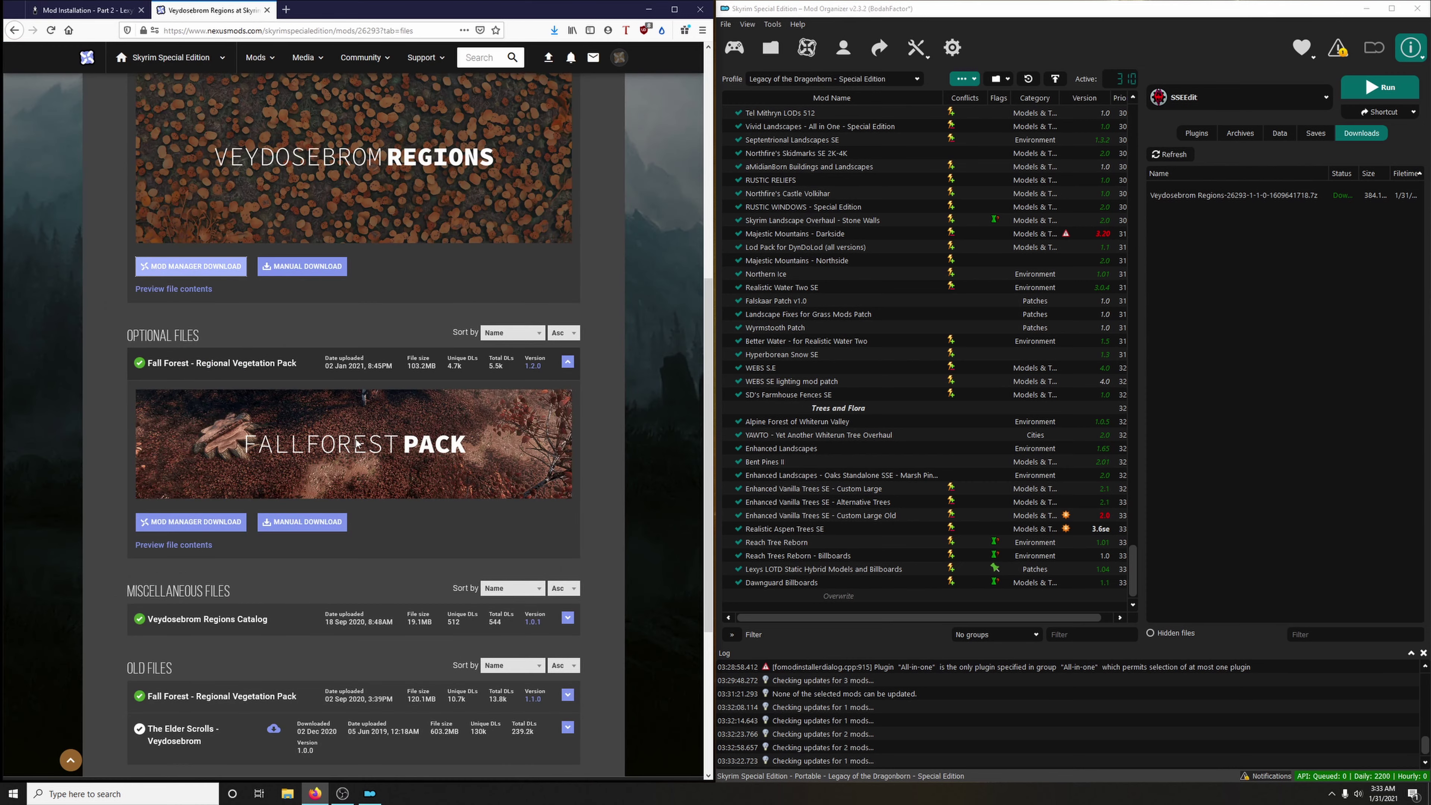
left_click(218, 525)
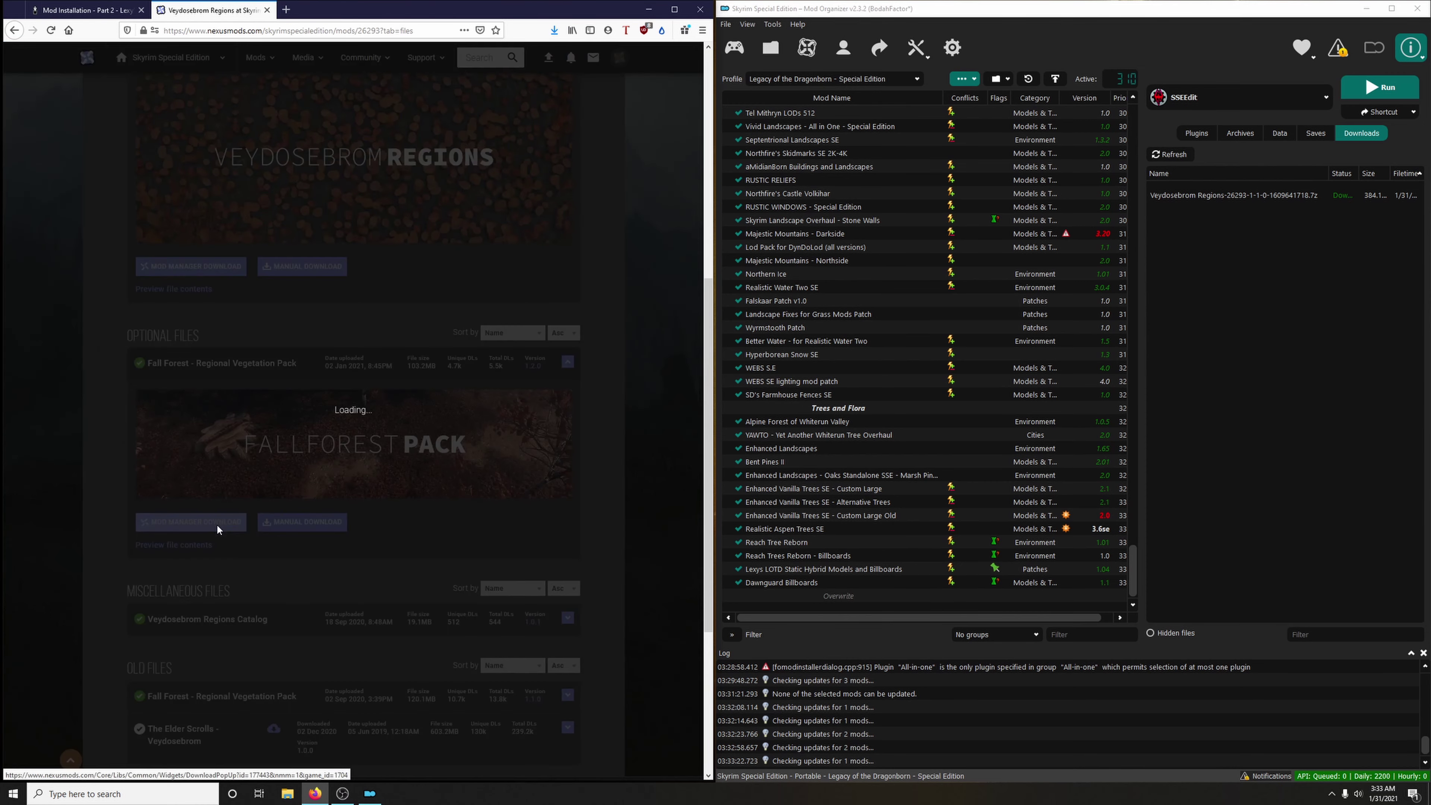
left_click(267, 10)
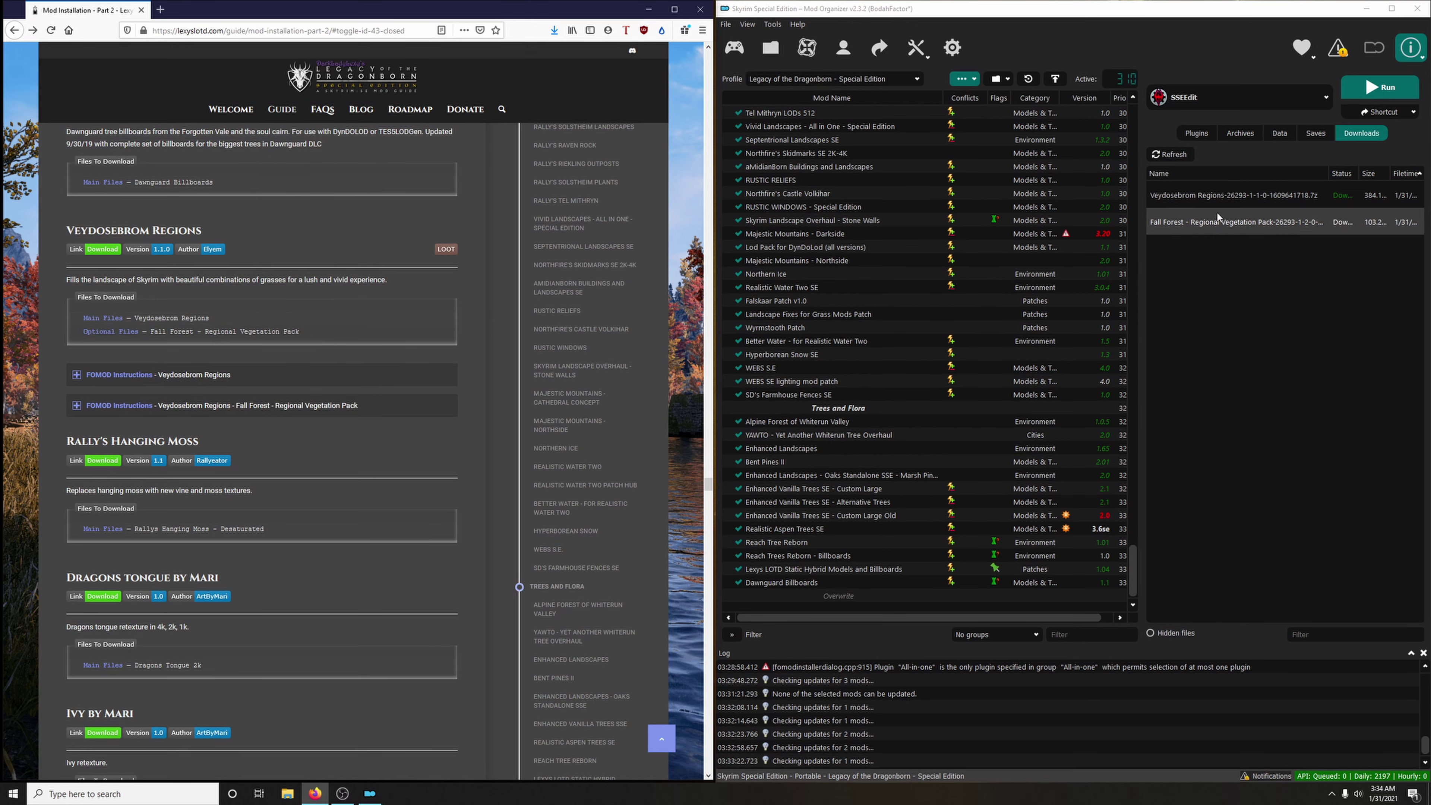
Start installing the Veydosebrom Regions download, open the guide's FOMOD instructions for it, and continue past the vegetation quality page.
double_click(1214, 195)
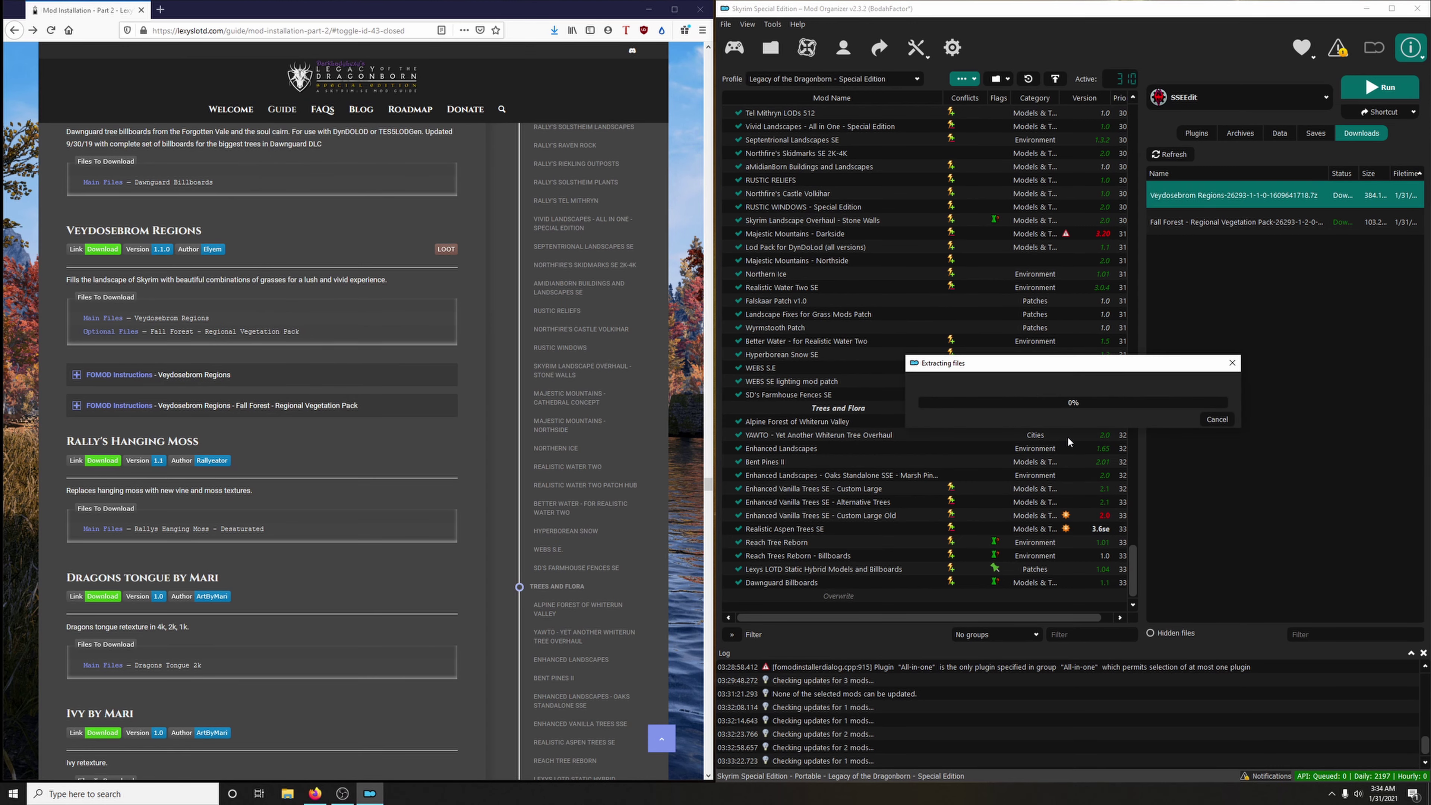
left_click_drag(676, 250, 1023, 212)
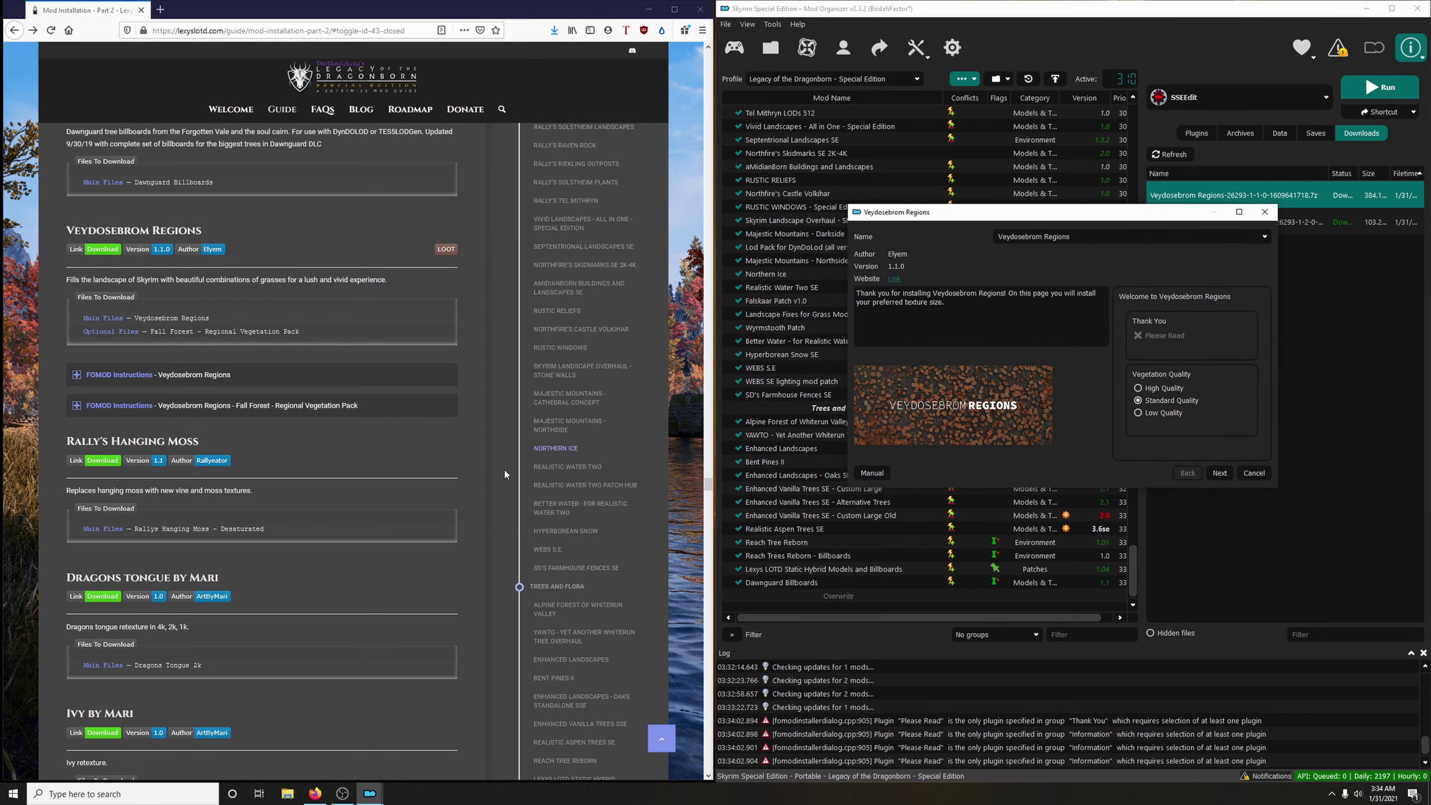
left_click(181, 384)
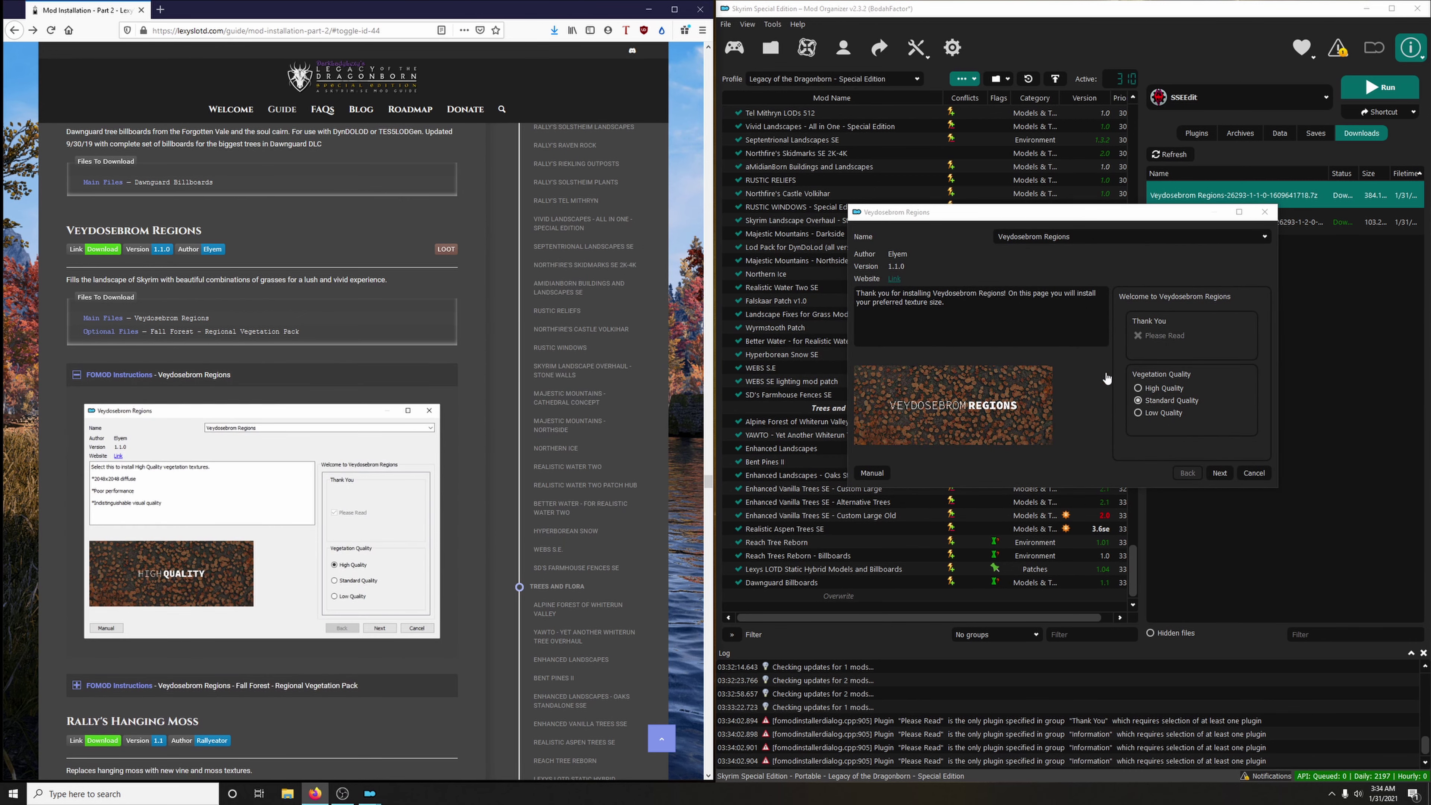
left_click(1220, 474)
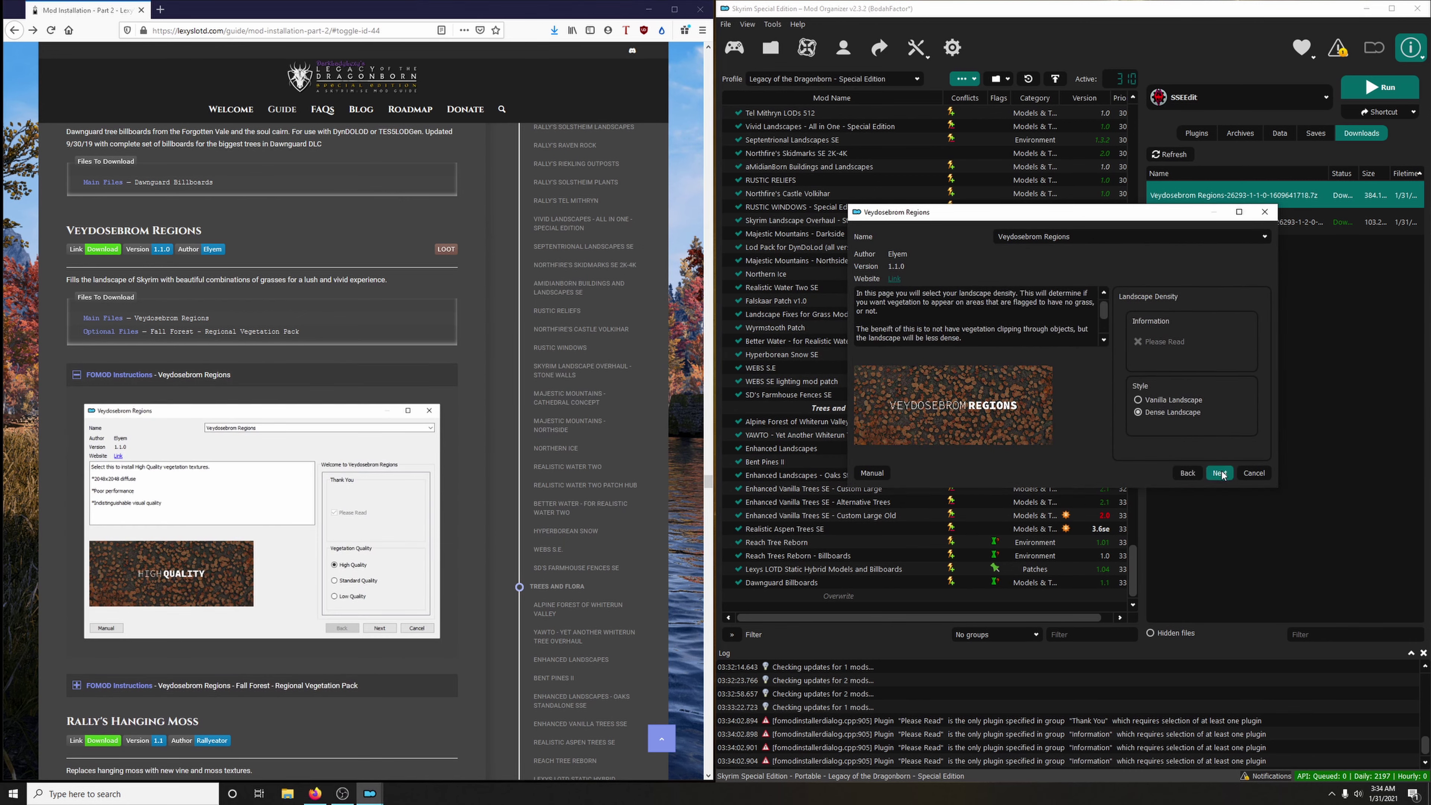
Following the guide, select Dense Landscape as the Veydosebrom Regions landscape style and keep the Default grass density INI.
left_click(413, 525)
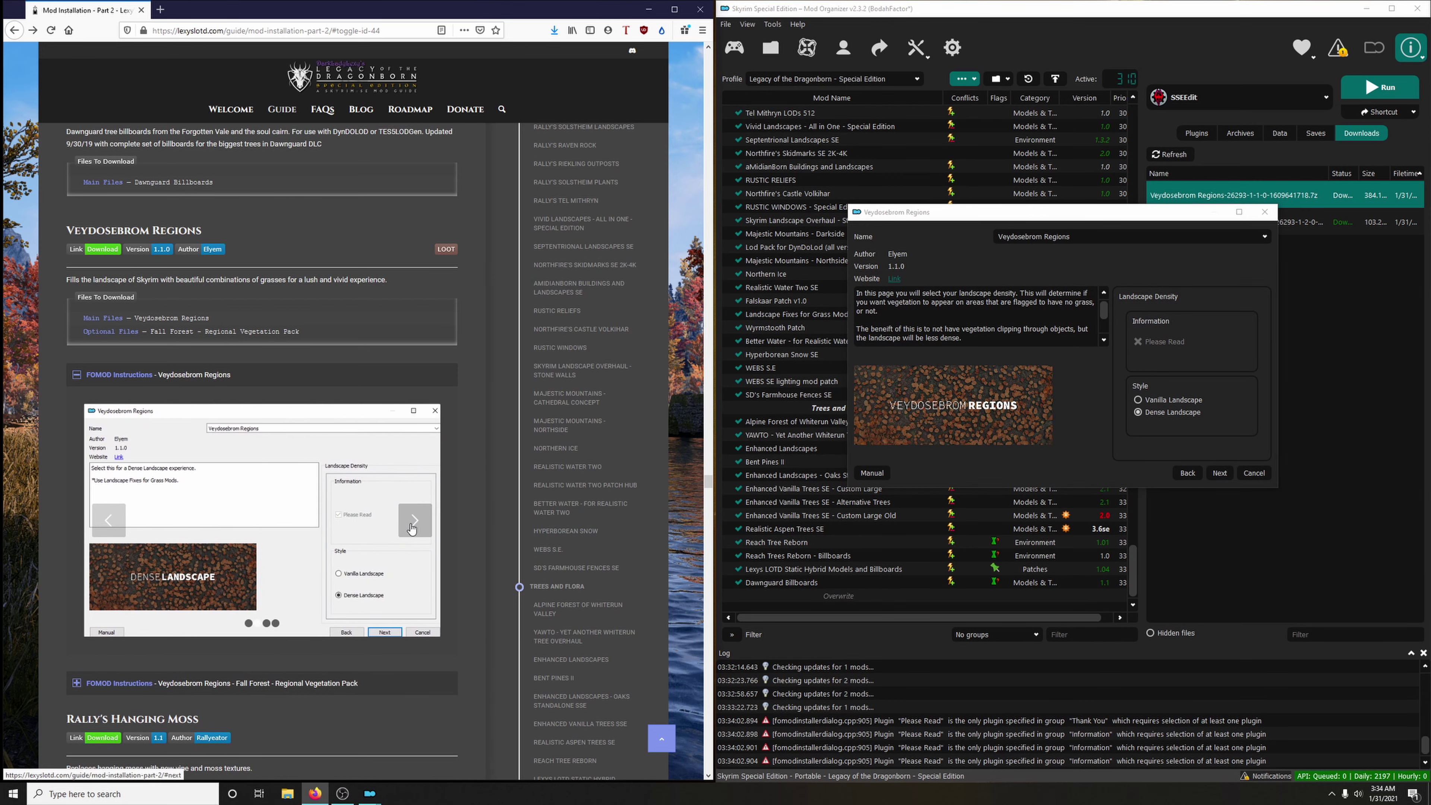
left_click(1175, 411)
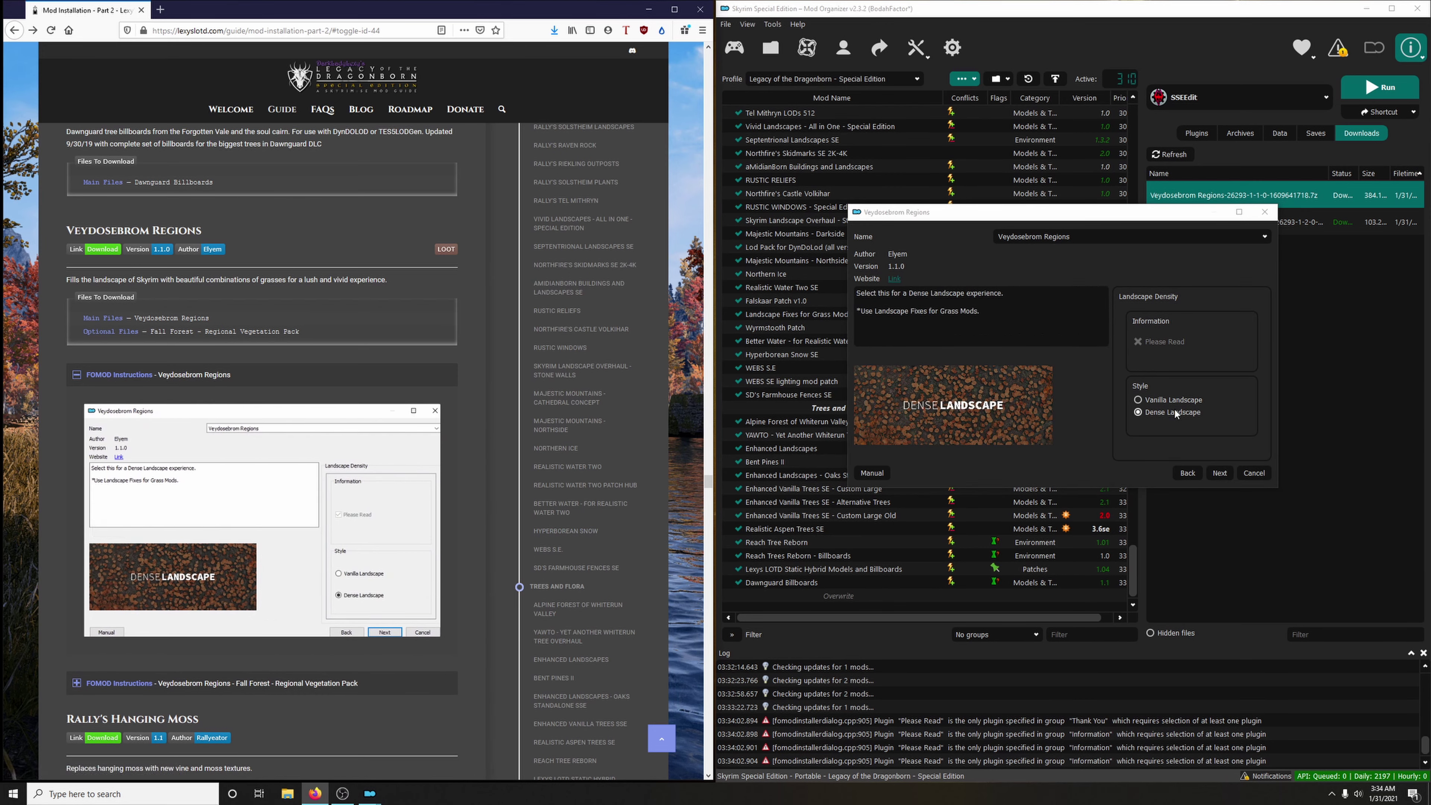
left_click(1225, 472)
left_click(413, 520)
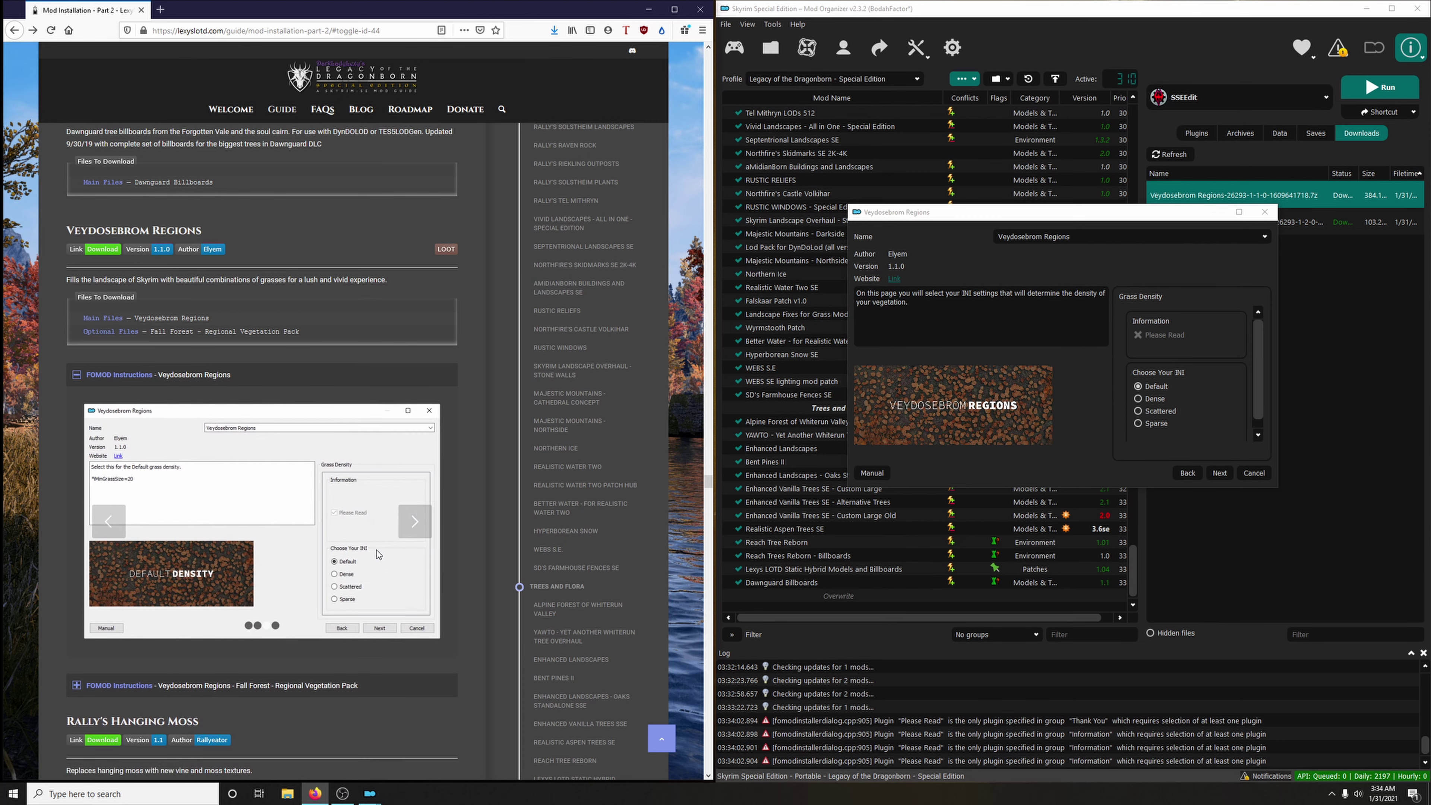
left_click(1218, 474)
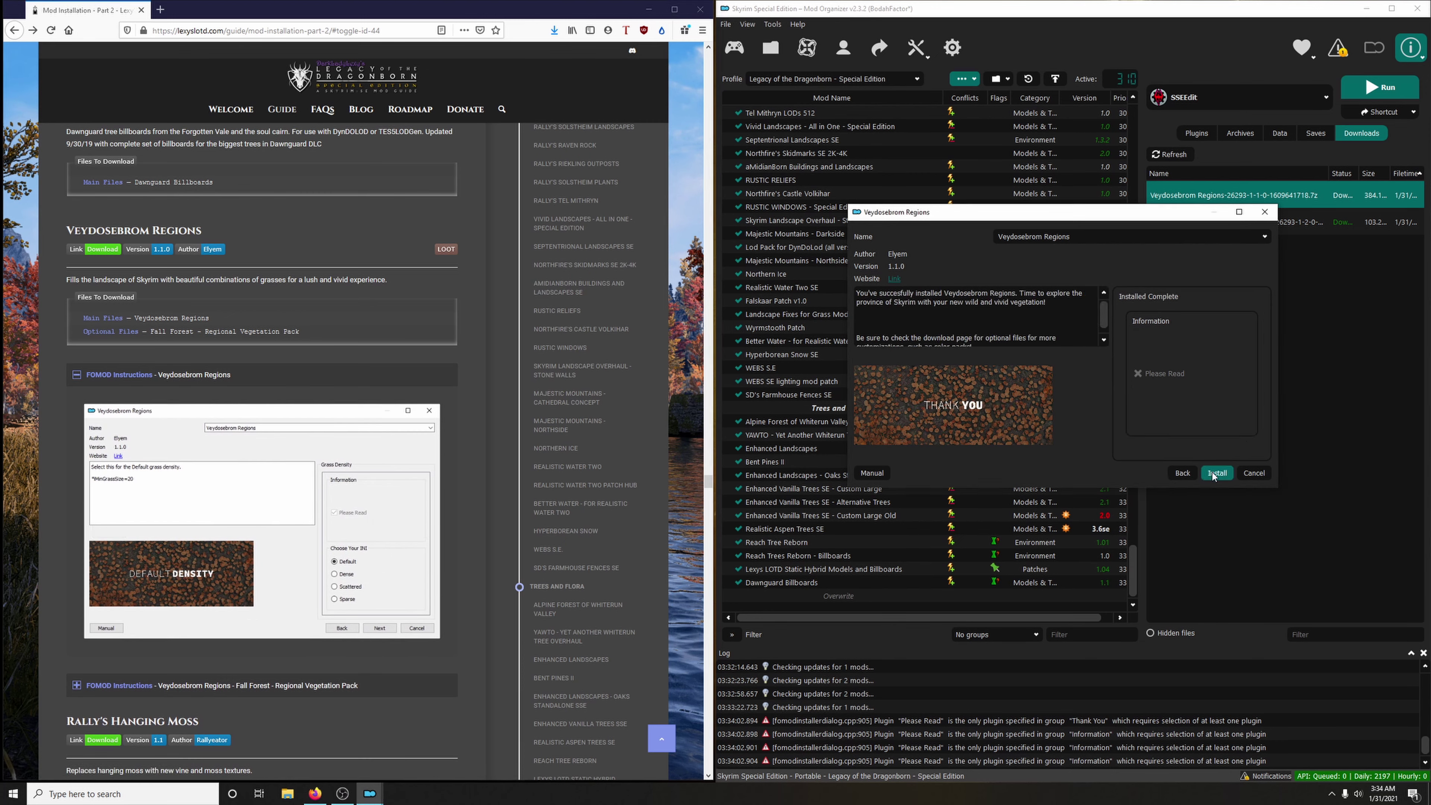
Finish the Veydosebrom Regions installation without unpacking its BSA, enable the mod, and collapse its guide instructions.
left_click(423, 537)
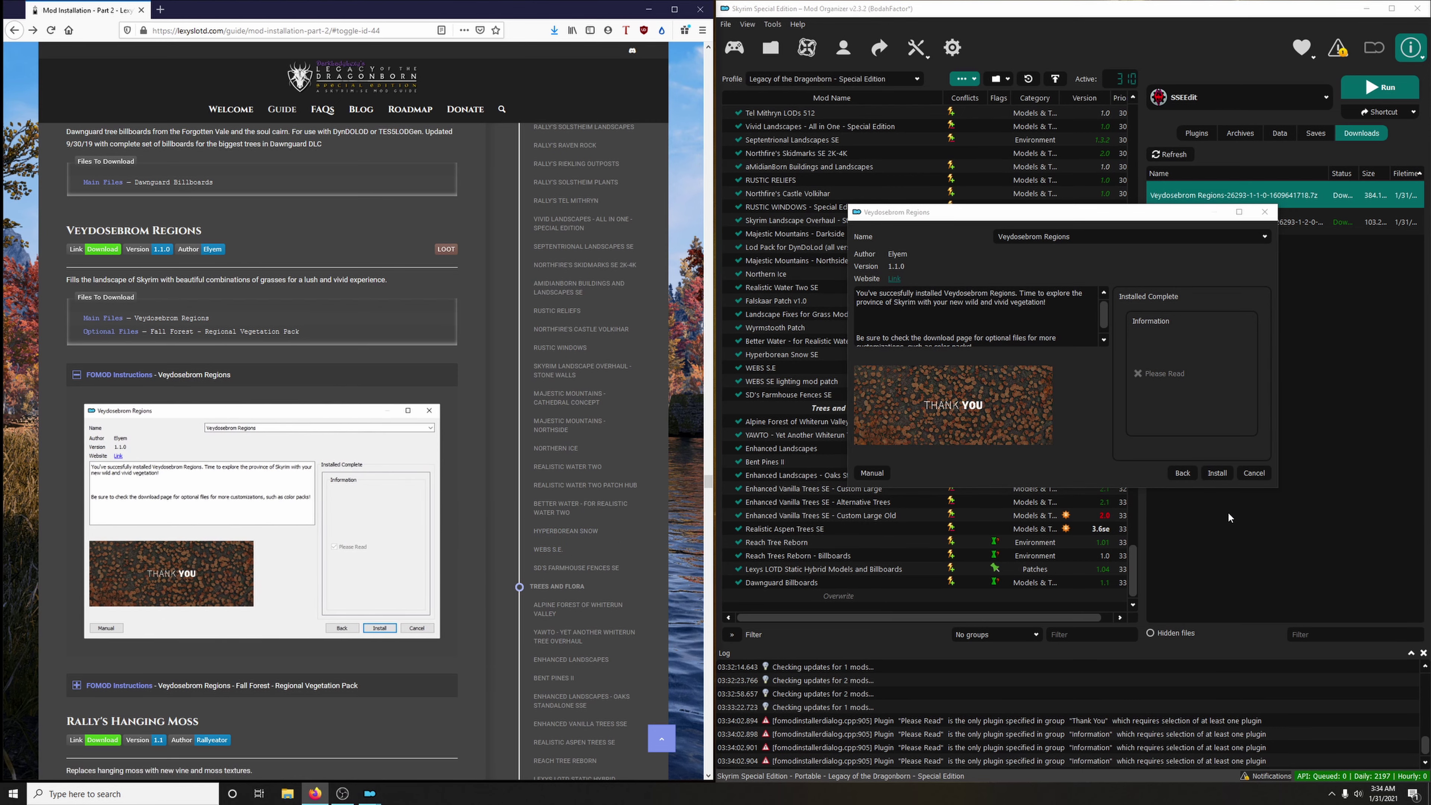
left_click(1217, 474)
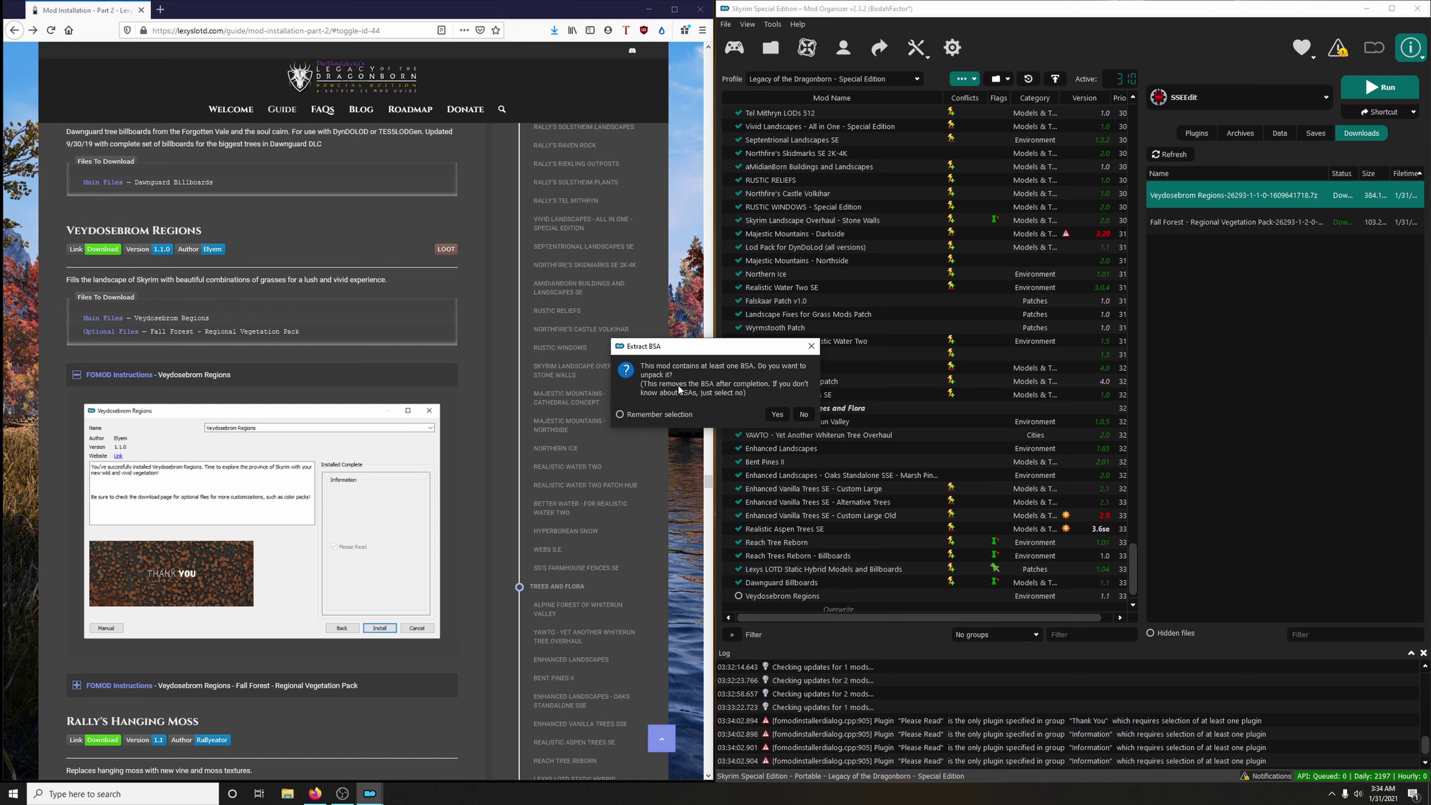
left_click(802, 414)
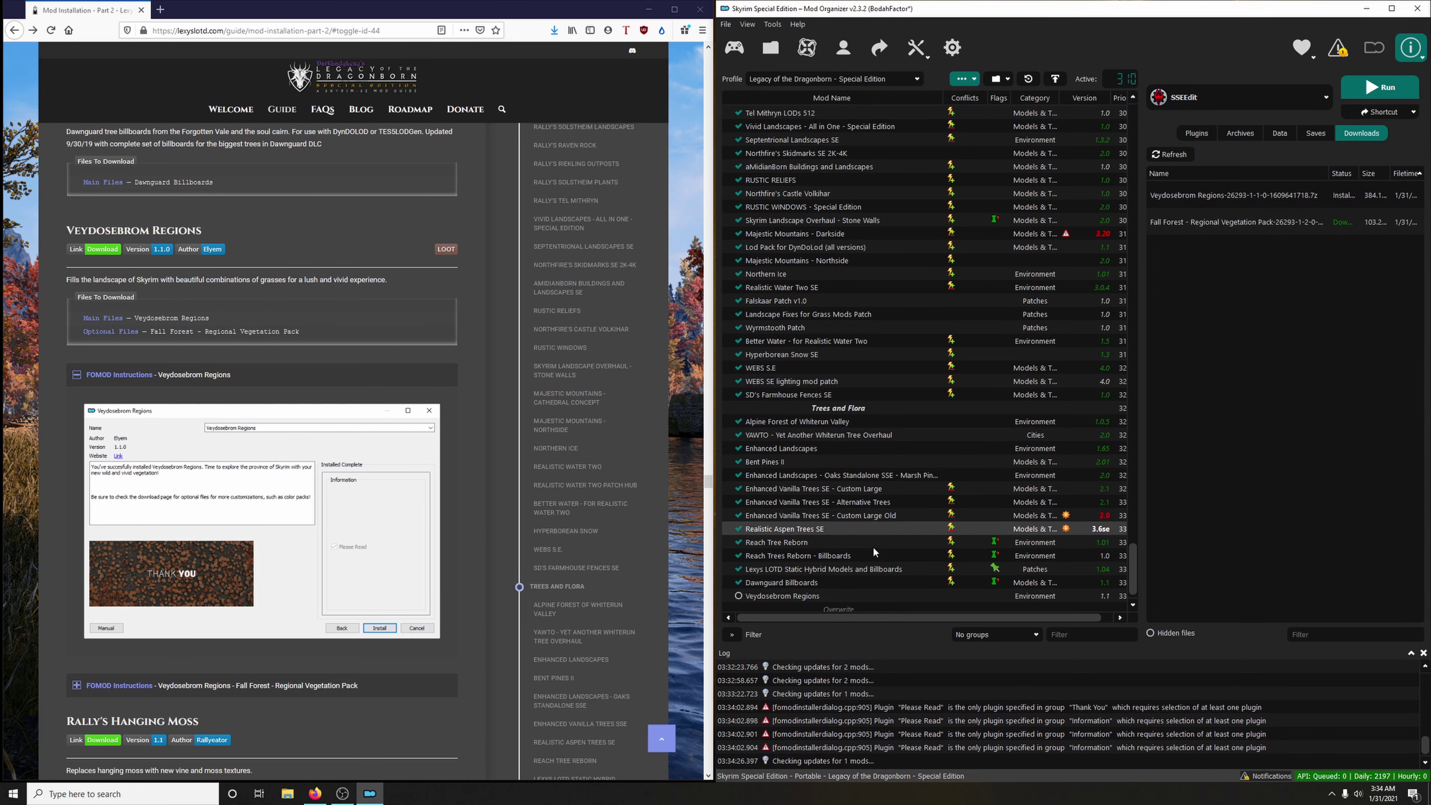
left_click(337, 376)
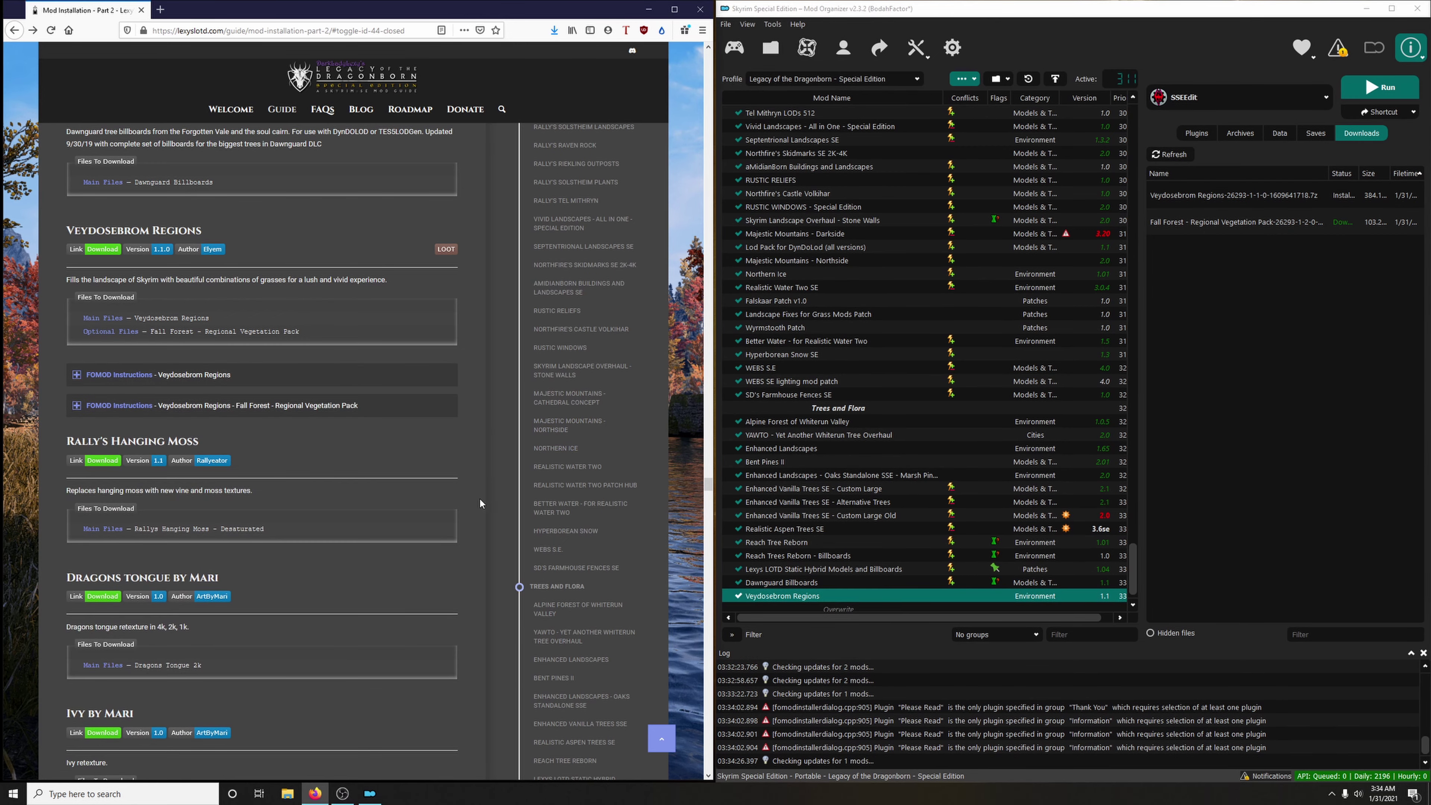
Open the guide's Fall Forest FOMOD instructions, start that download's installer, and name the mod Fall Forest - Regional Vegetation Pack.
scroll(470, 500, "down", 2)
left_click(298, 292)
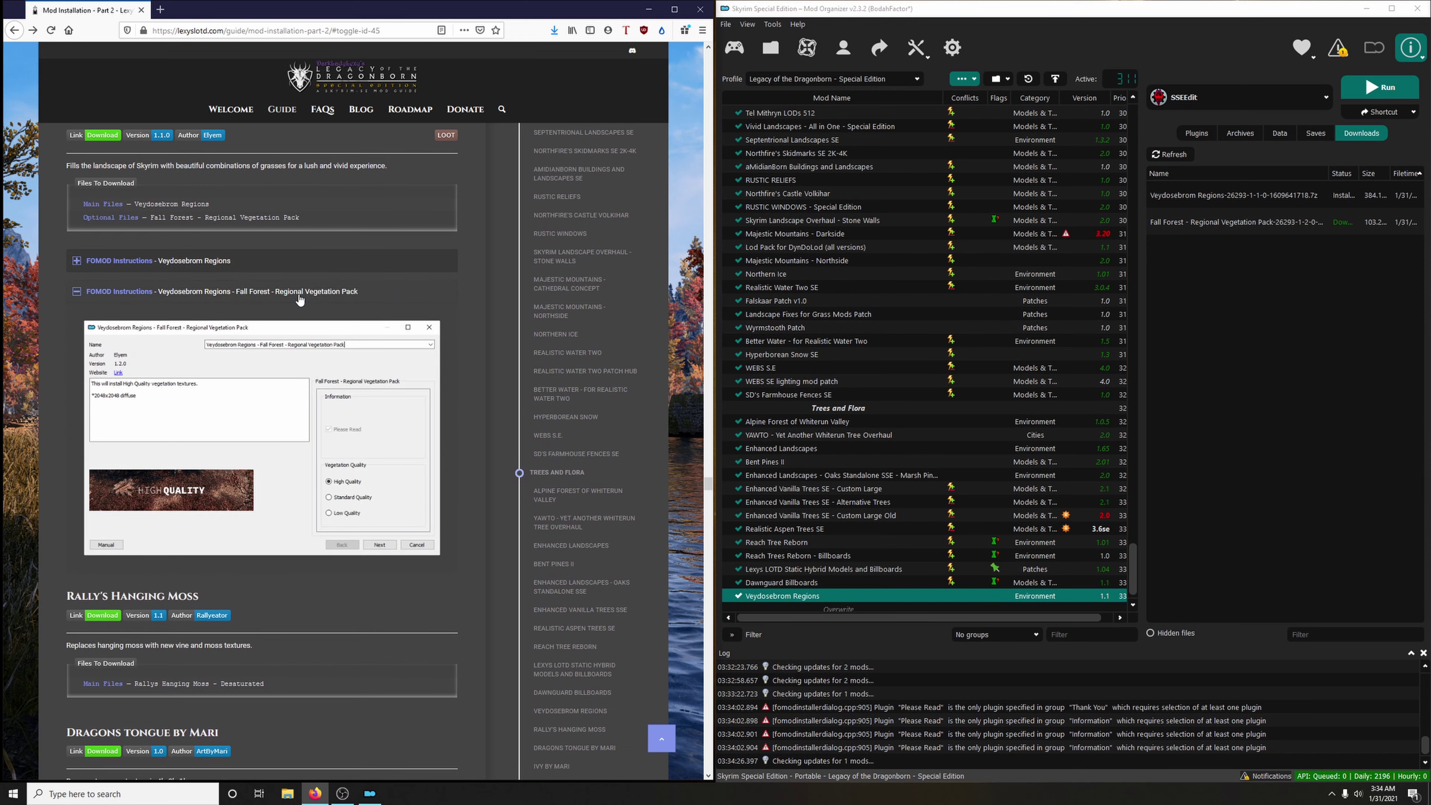
double_click(1229, 228)
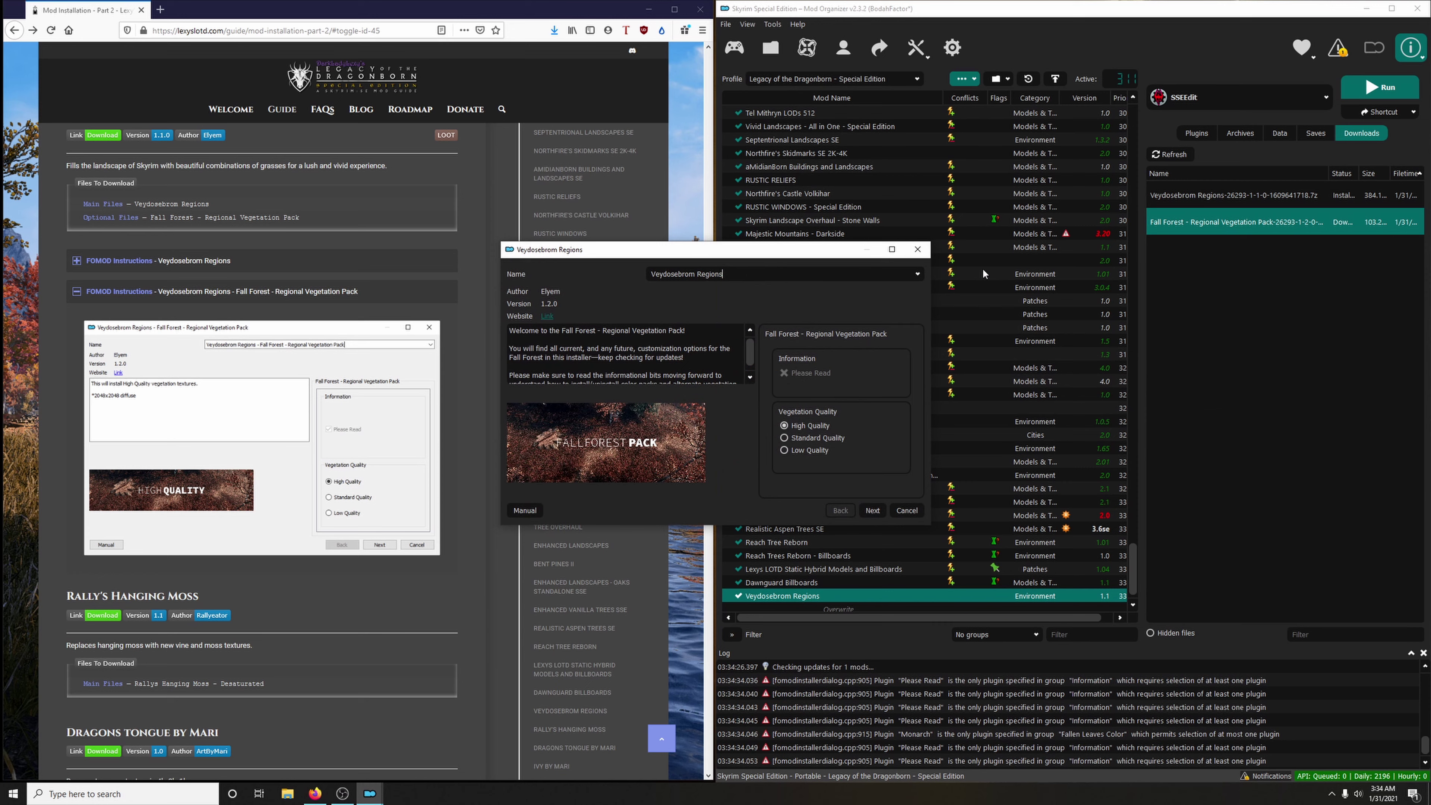
left_click_drag(779, 250, 1028, 221)
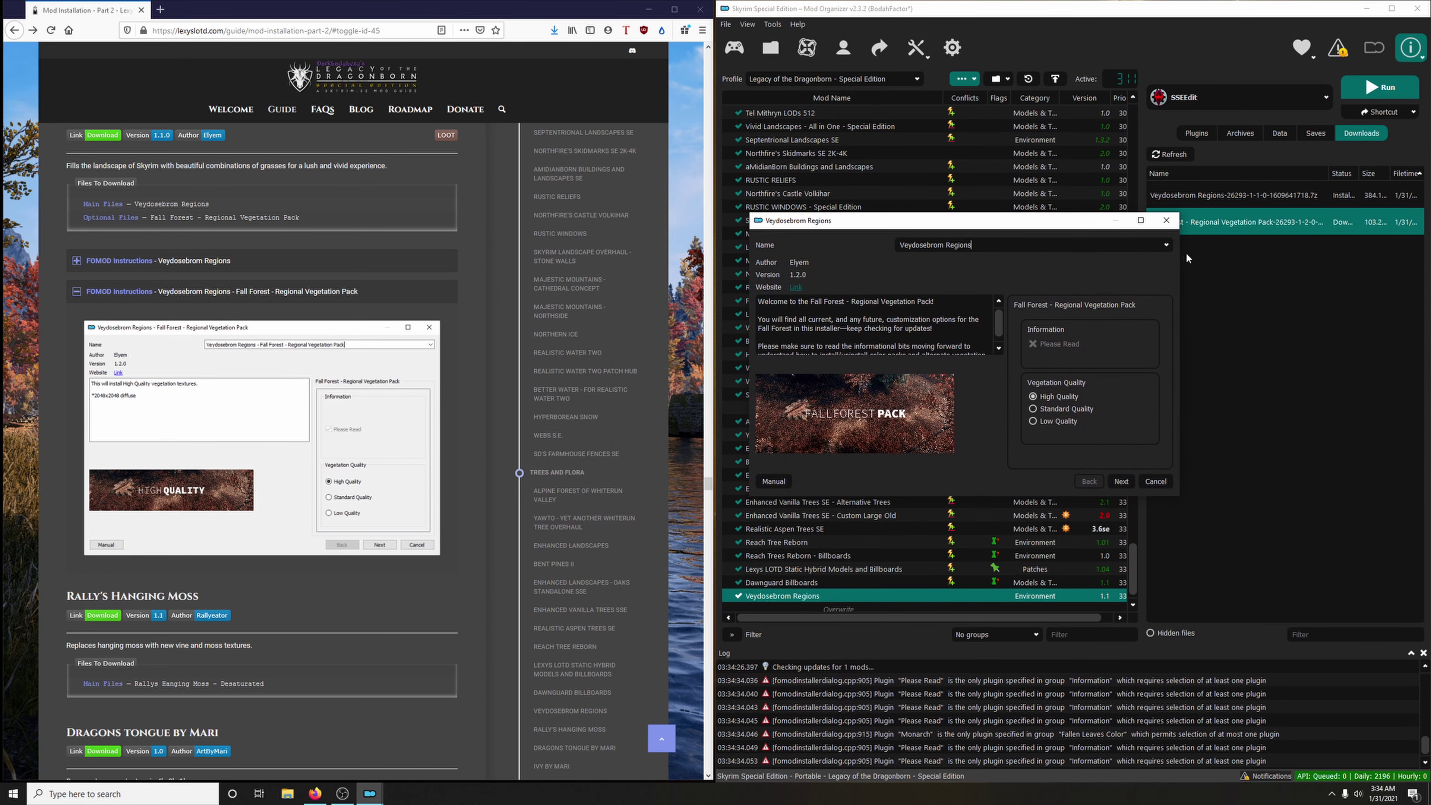
left_click(1165, 248)
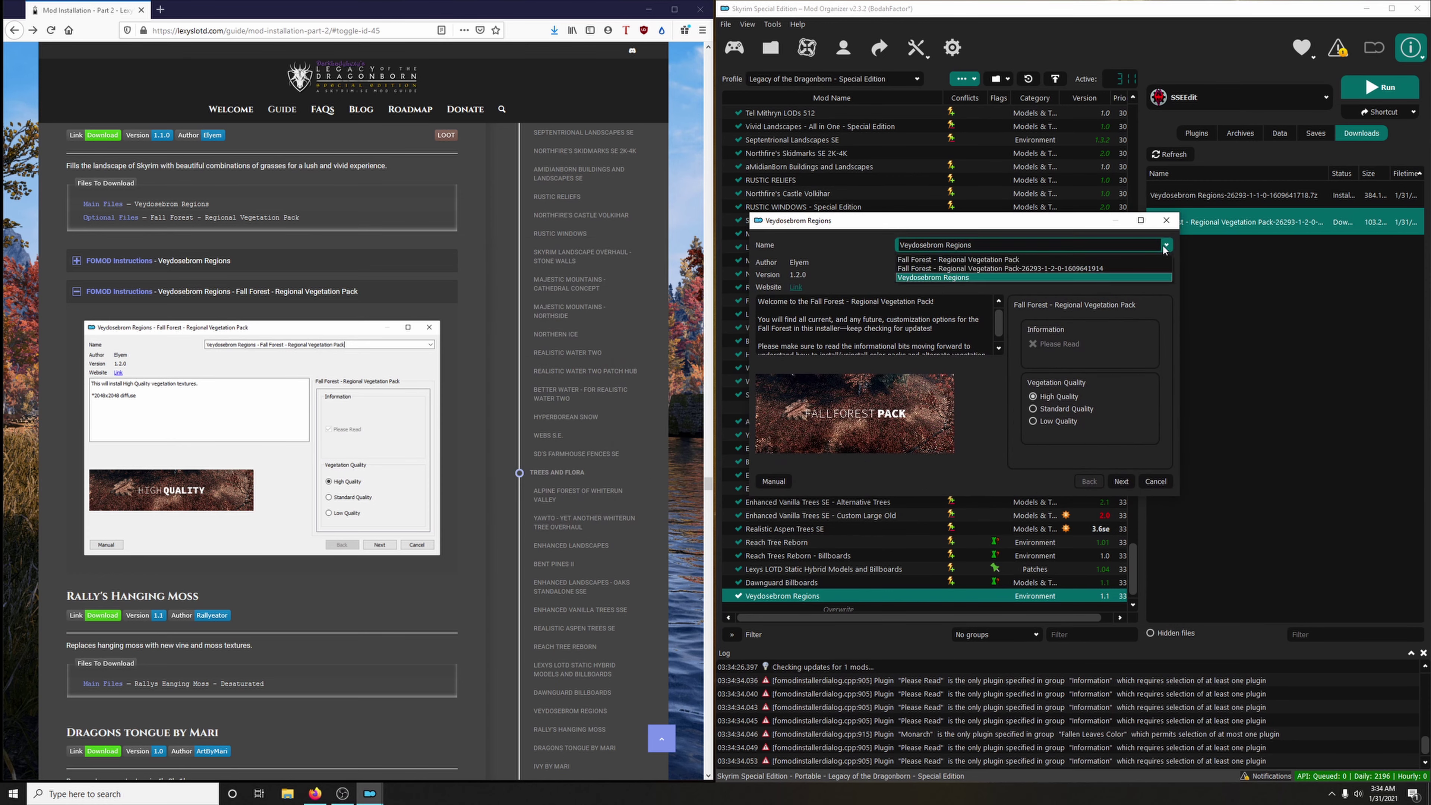
left_click(1010, 260)
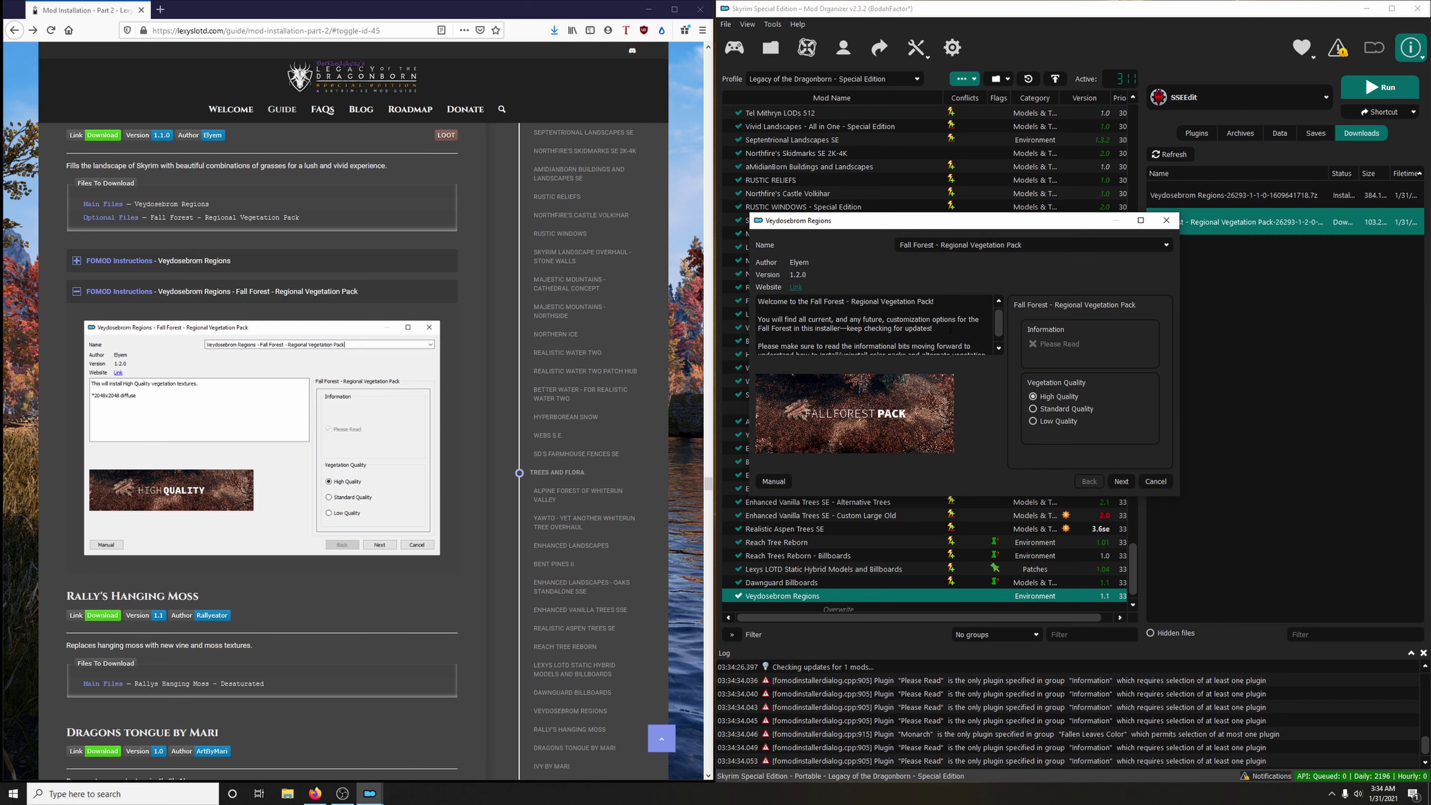
Keep High Quality vegetation and leave the alternate vegetation option at None in the Fall Forest installer.
left_click(1121, 481)
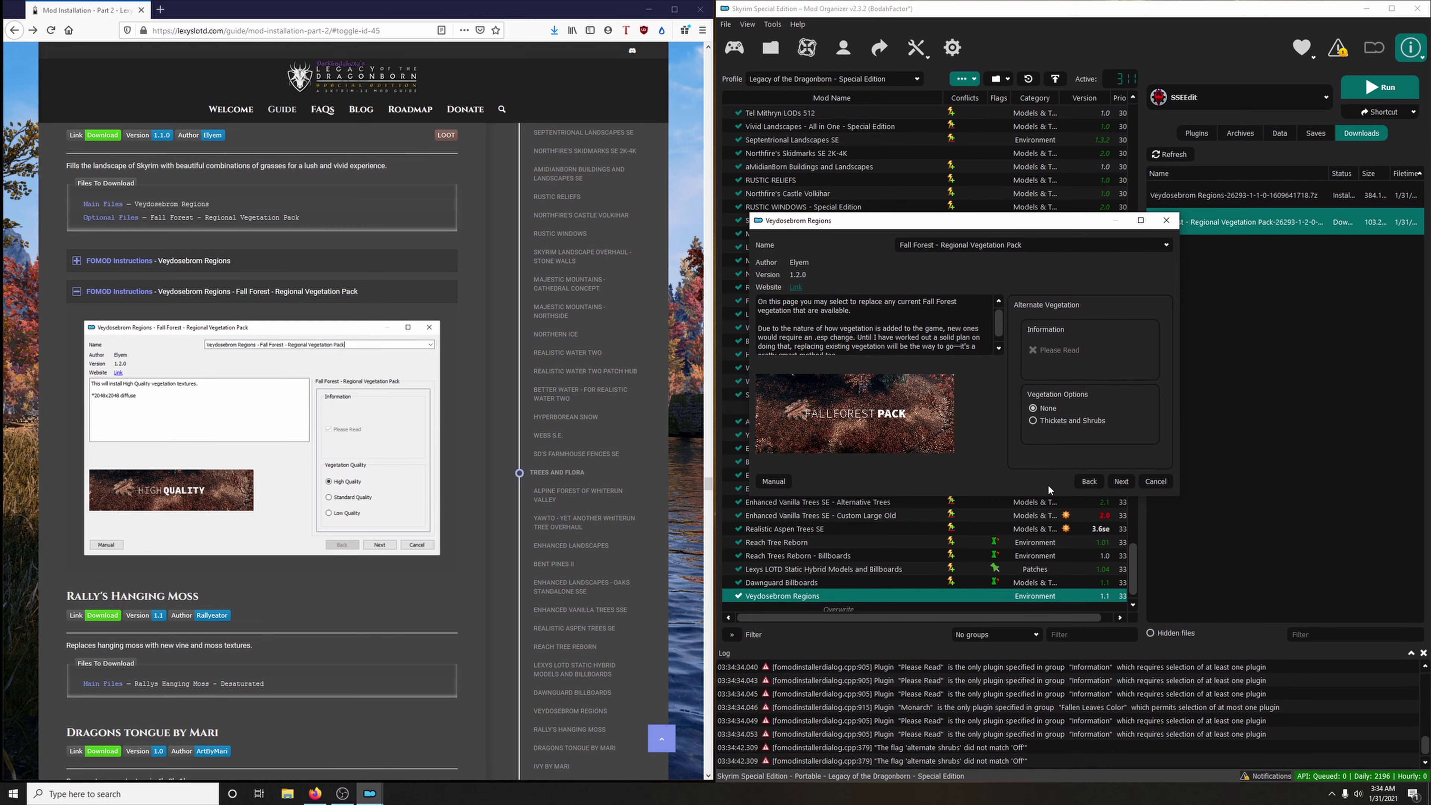
left_click(417, 447)
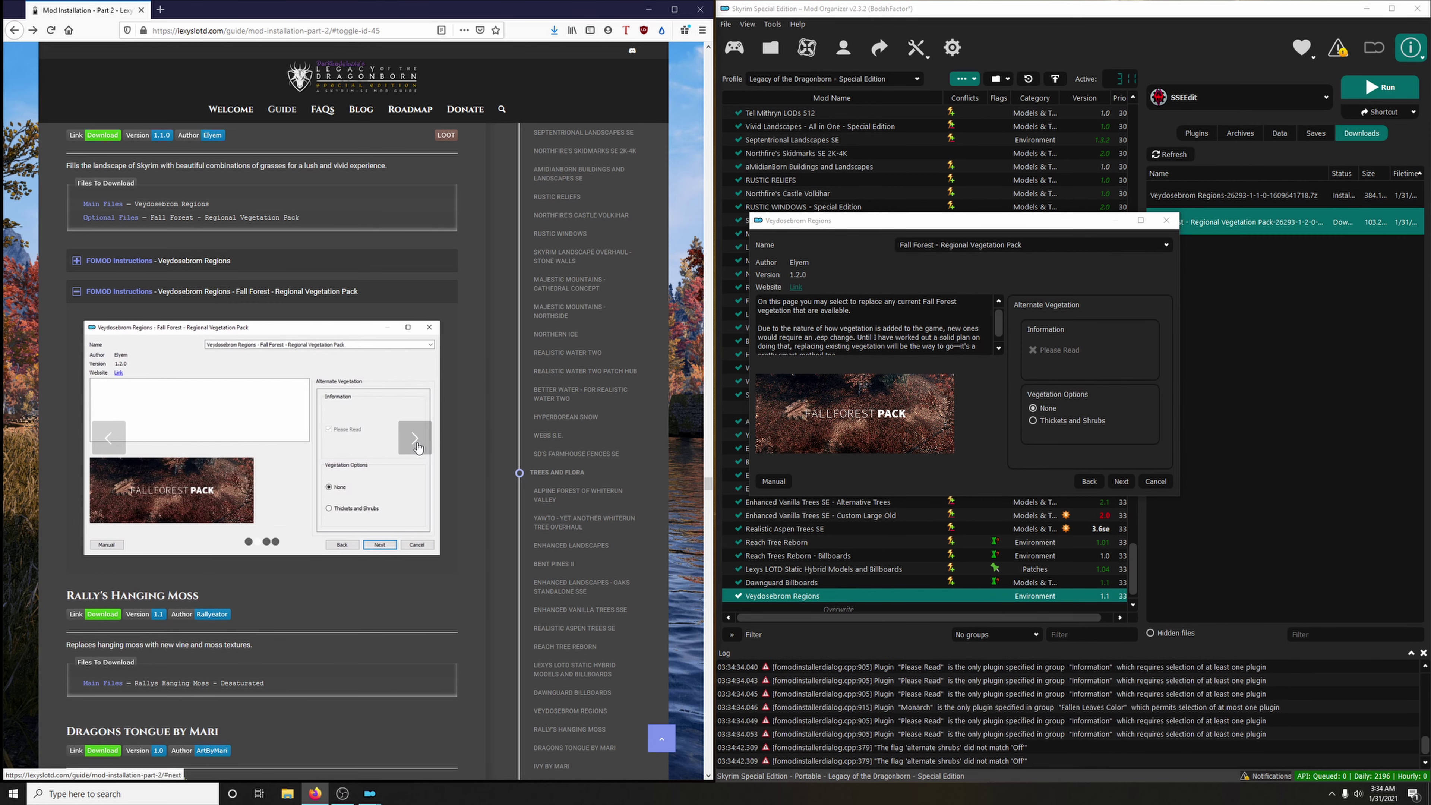
left_click(1122, 483)
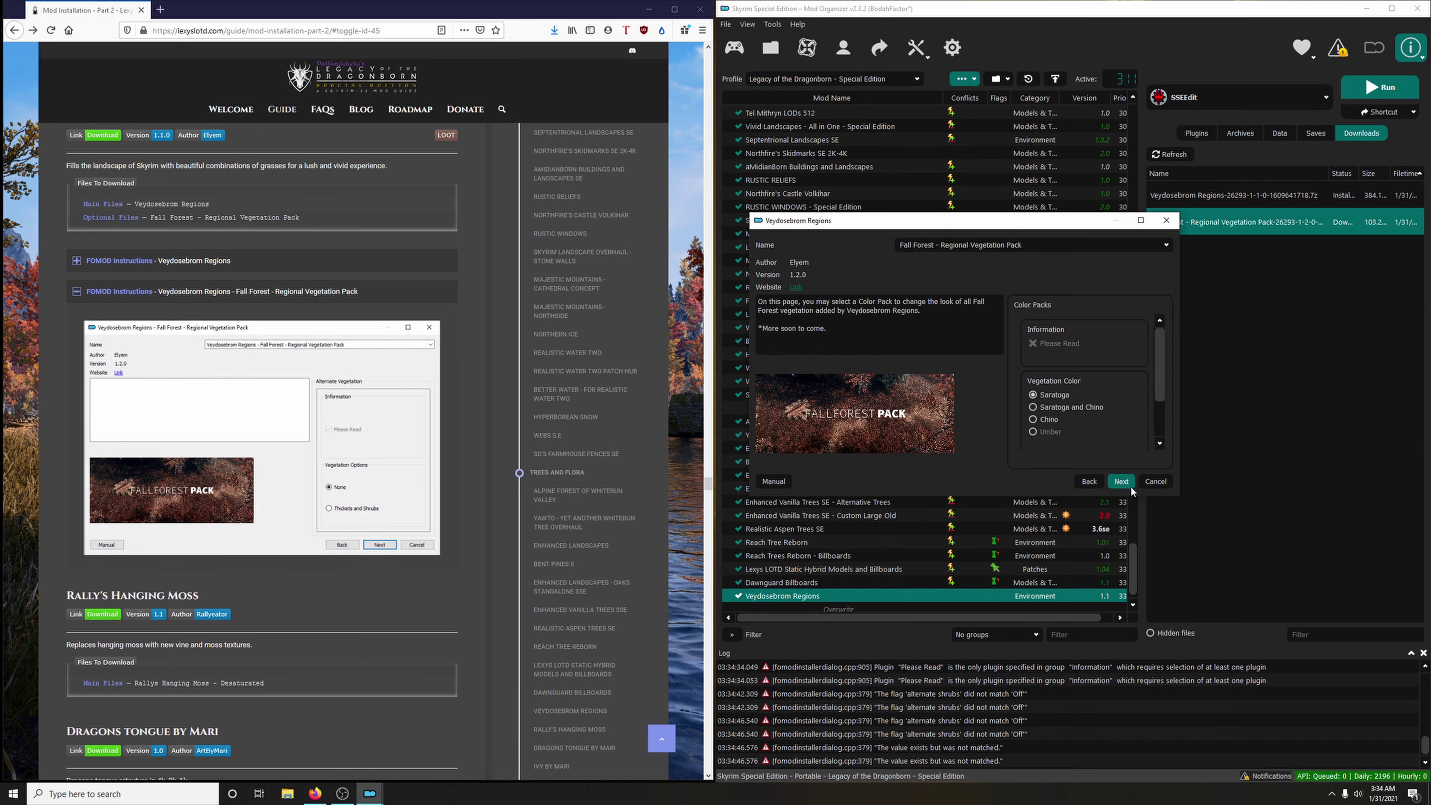
Choose the Saratoga and Chino vegetation color and the Monarch fallen leaves color for Fall Forest, as the guide shows.
left_click(415, 438)
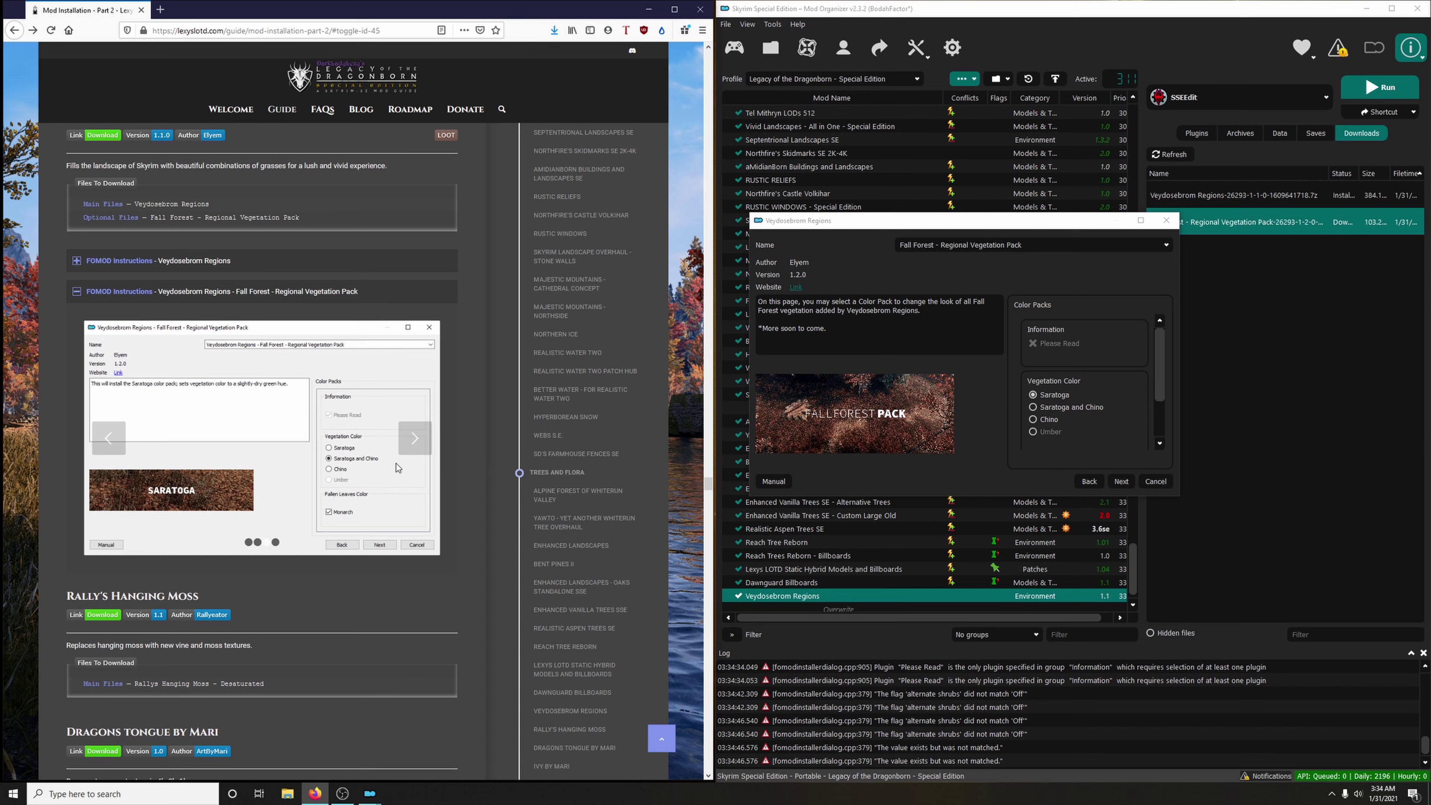
left_click(1033, 407)
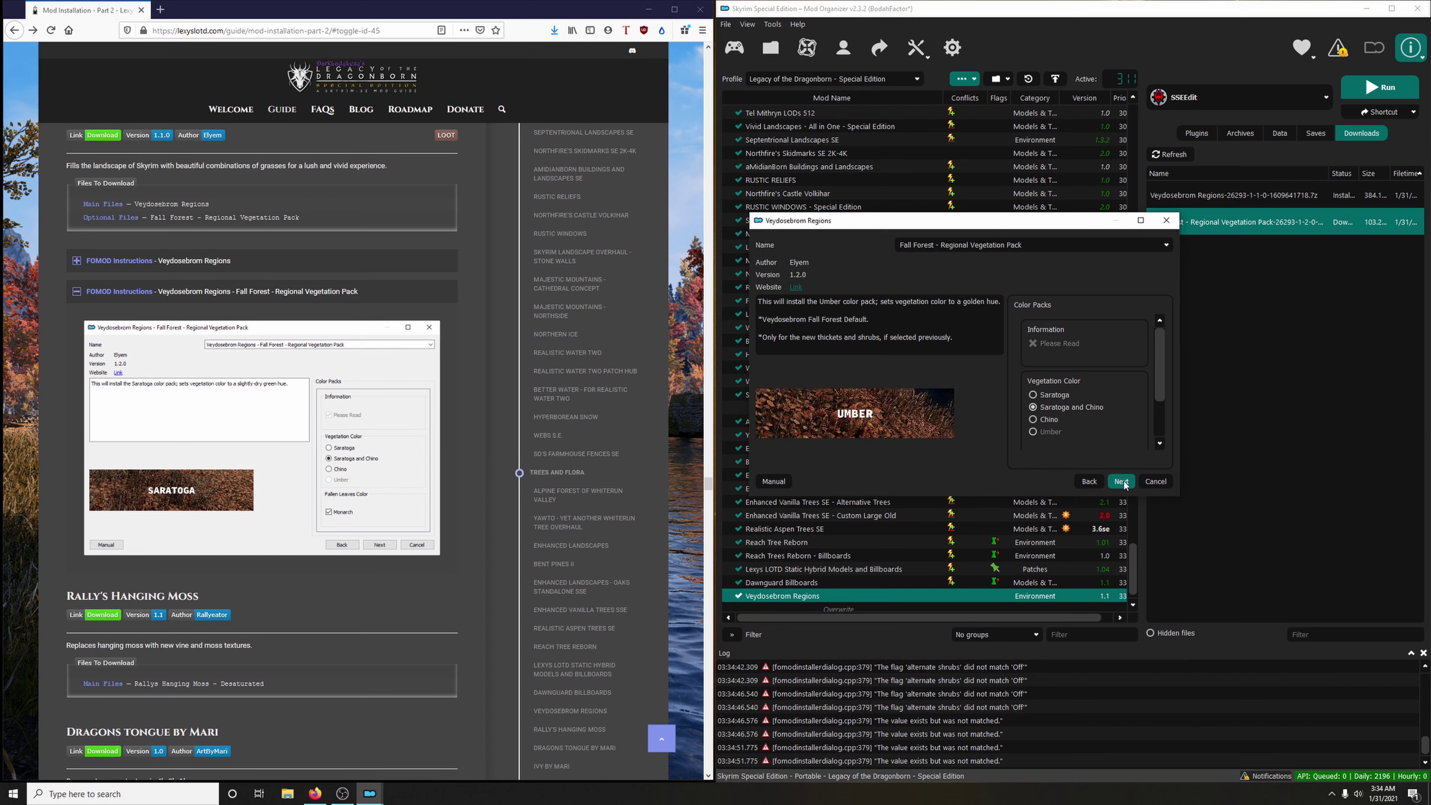
scroll(1111, 441, "down", 2)
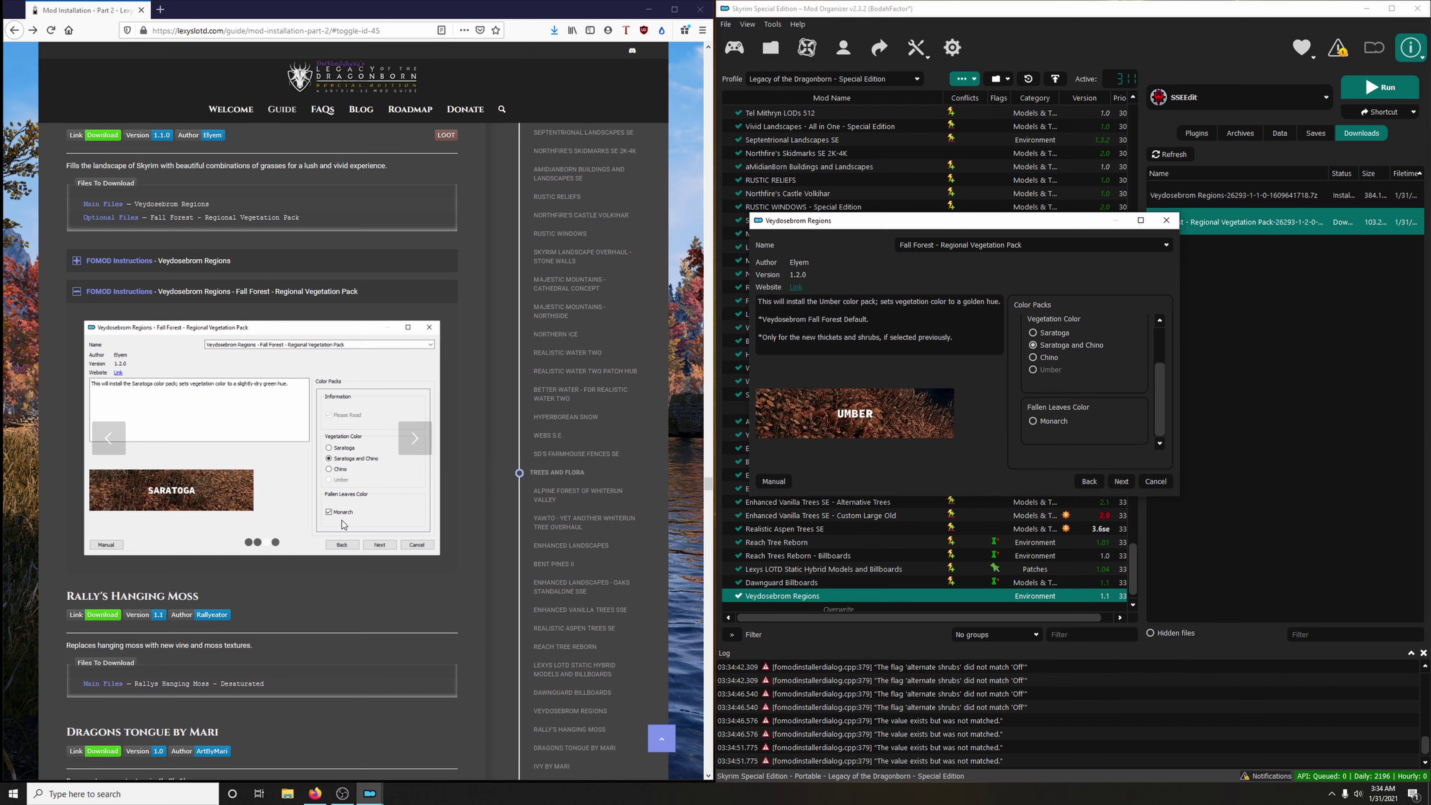
left_click(1052, 421)
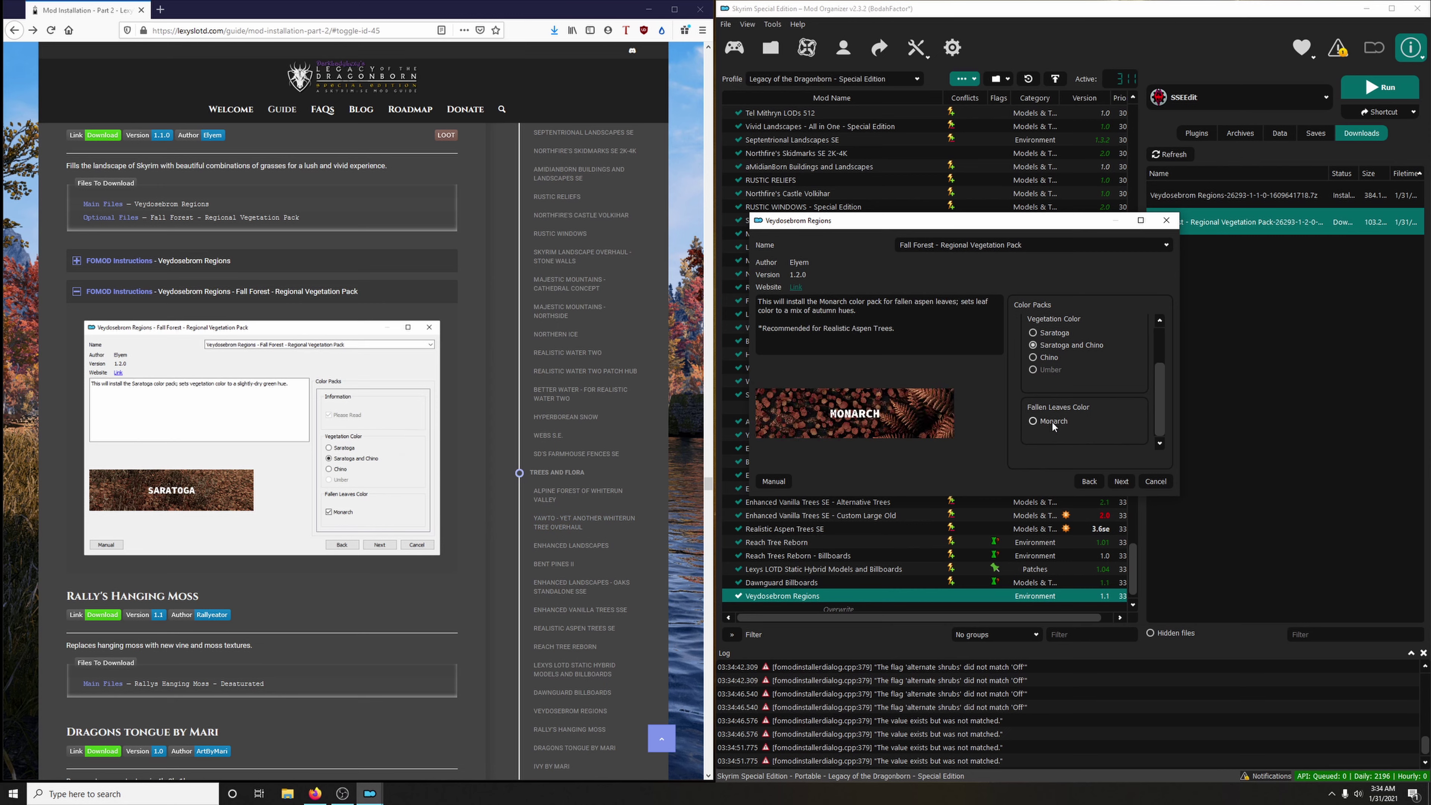
left_click(1122, 481)
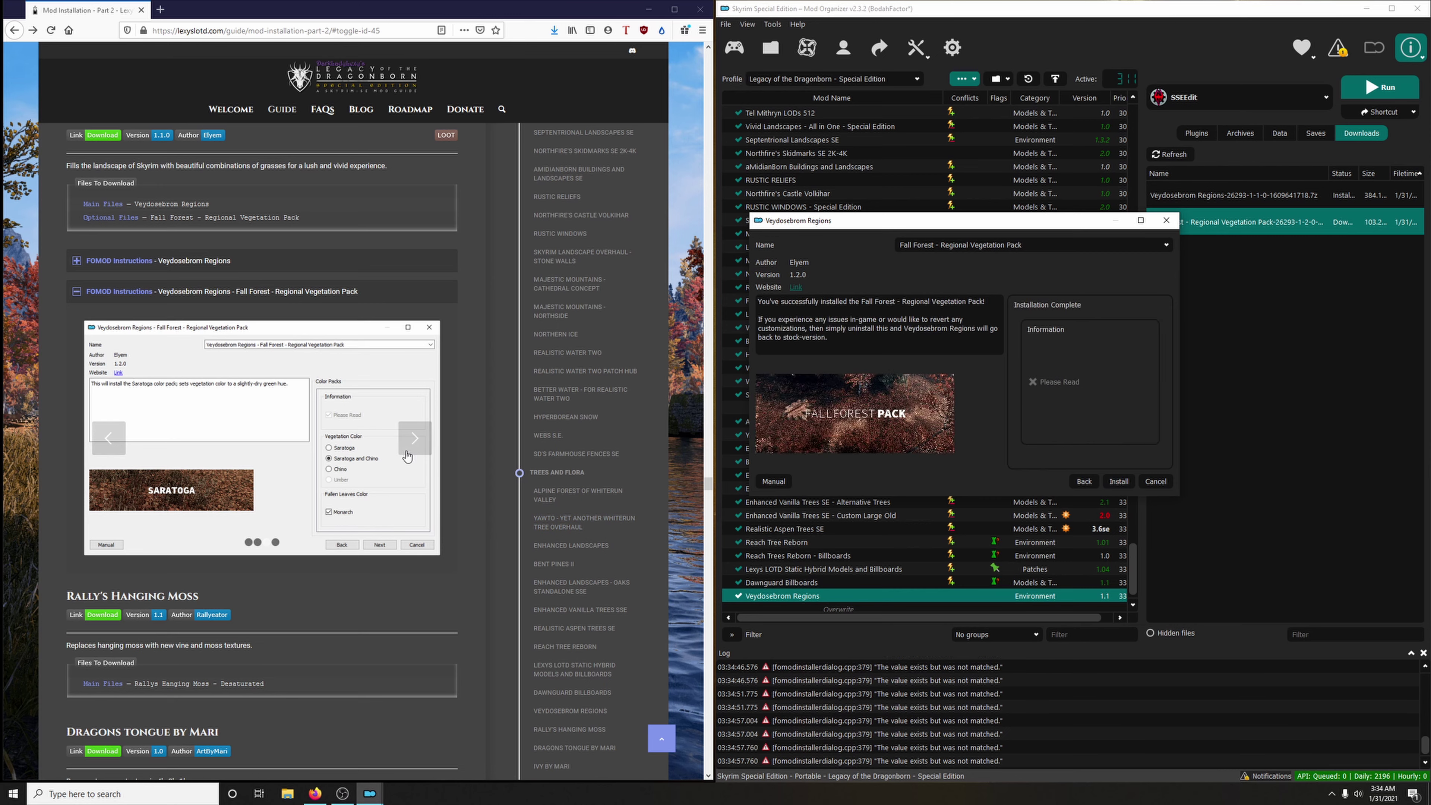
Finish installing Fall Forest - Regional Vegetation Pack, enable the mod, and collapse its guide instructions.
left_click(415, 438)
left_click(1119, 481)
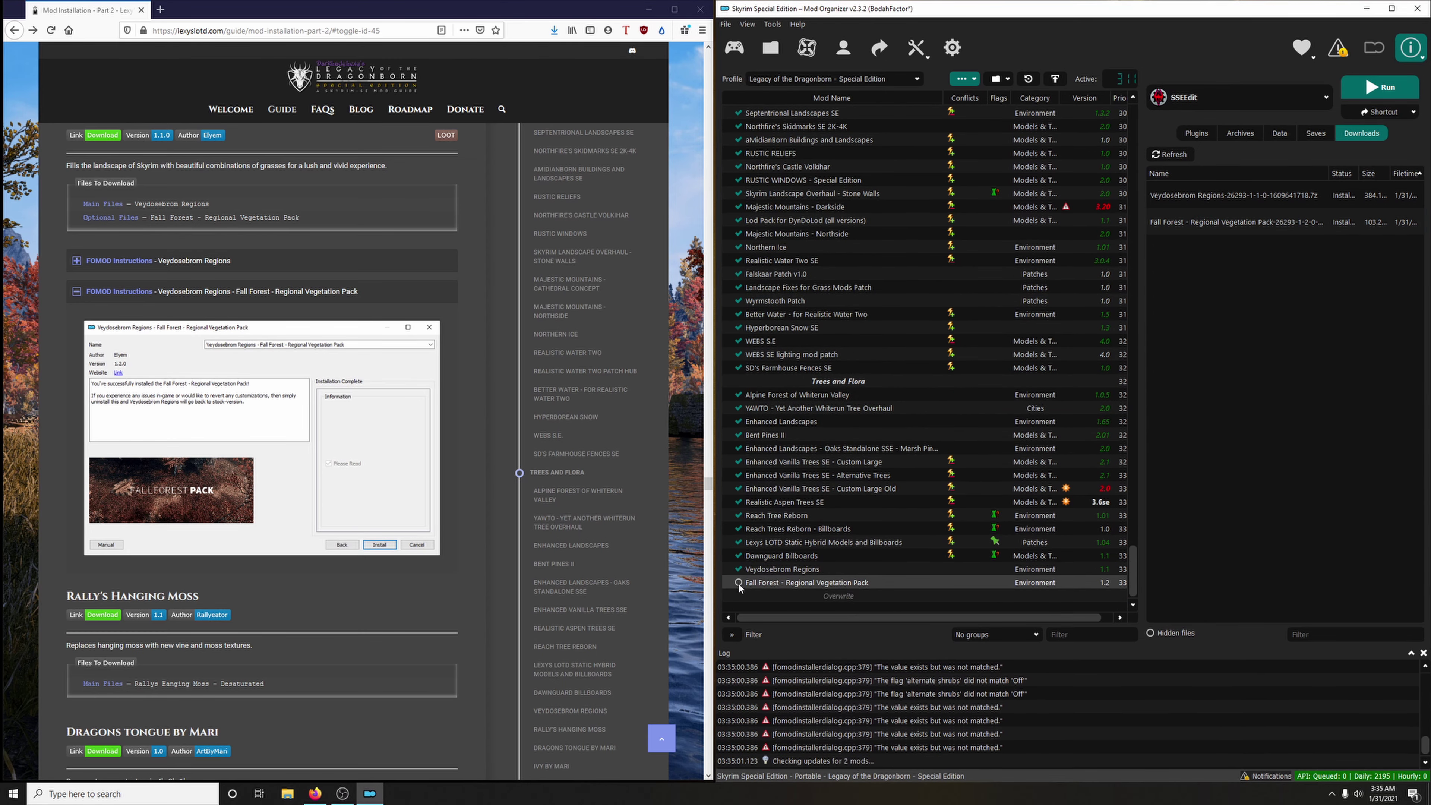
left_click(338, 291)
From the guide's Rally's Hanging Moss link, download the main file Rallys Hanging Moss - Desaturated with the mod manager and close the Nexus page.
scroll(324, 430, "down", 2)
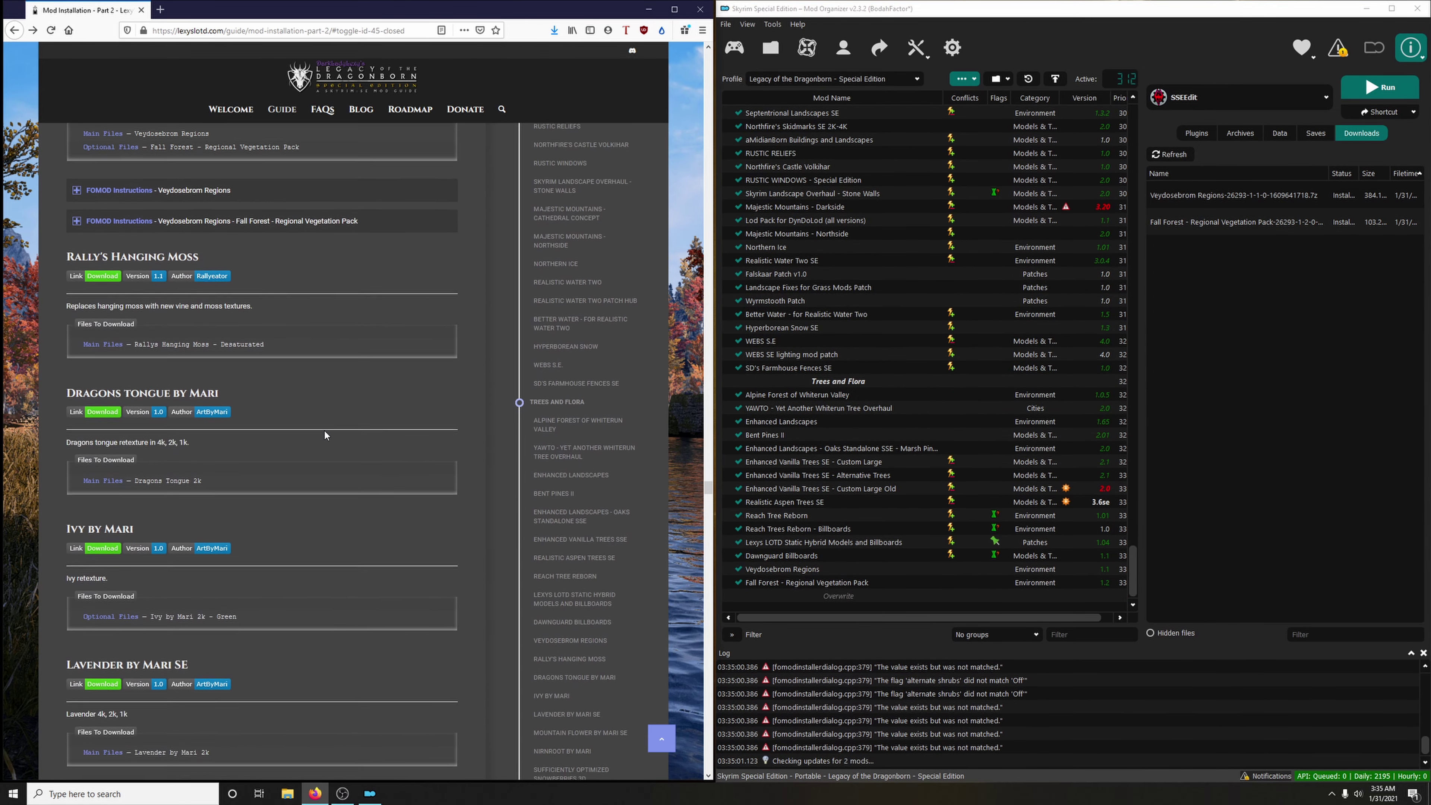
scroll(381, 429, "down", 1)
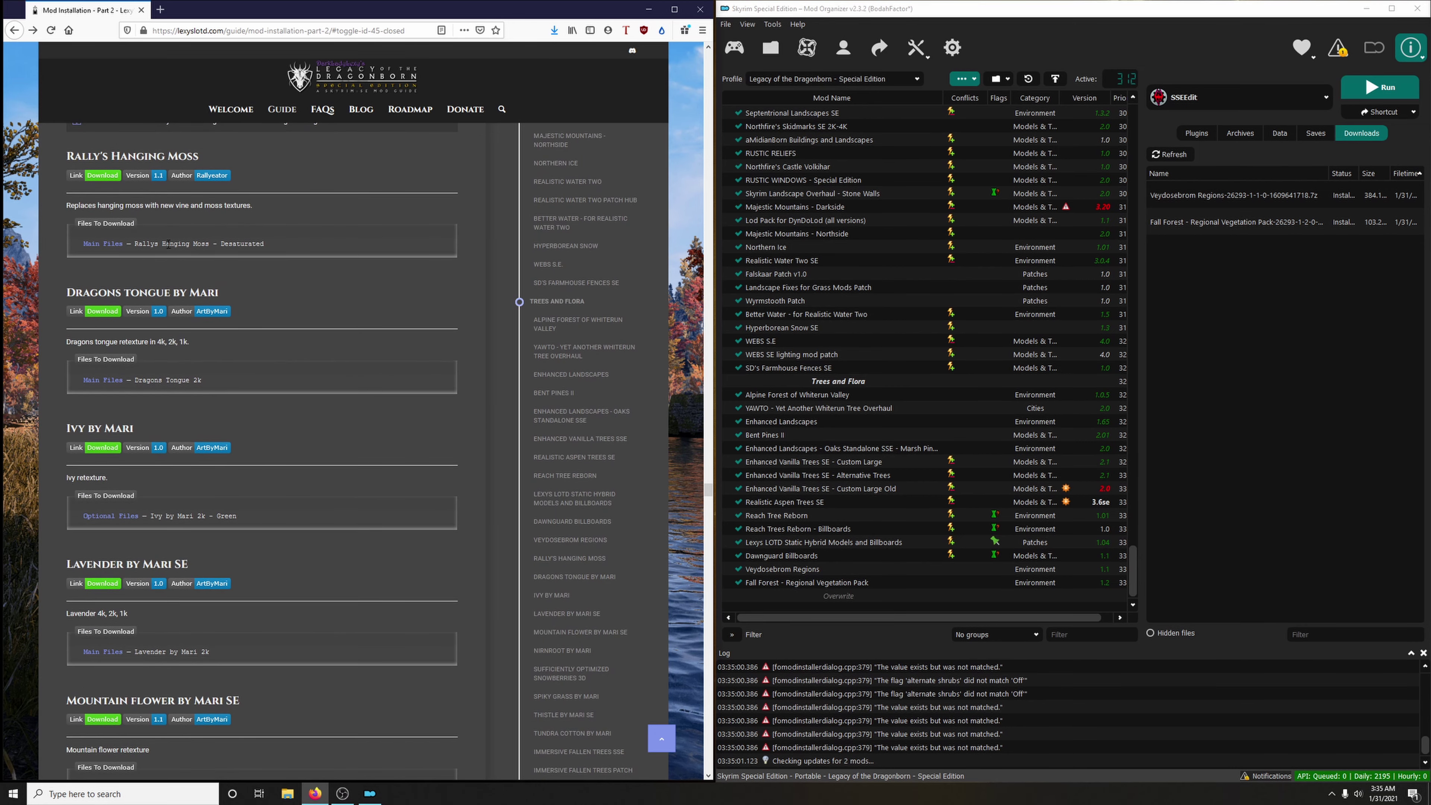
left_click(107, 177)
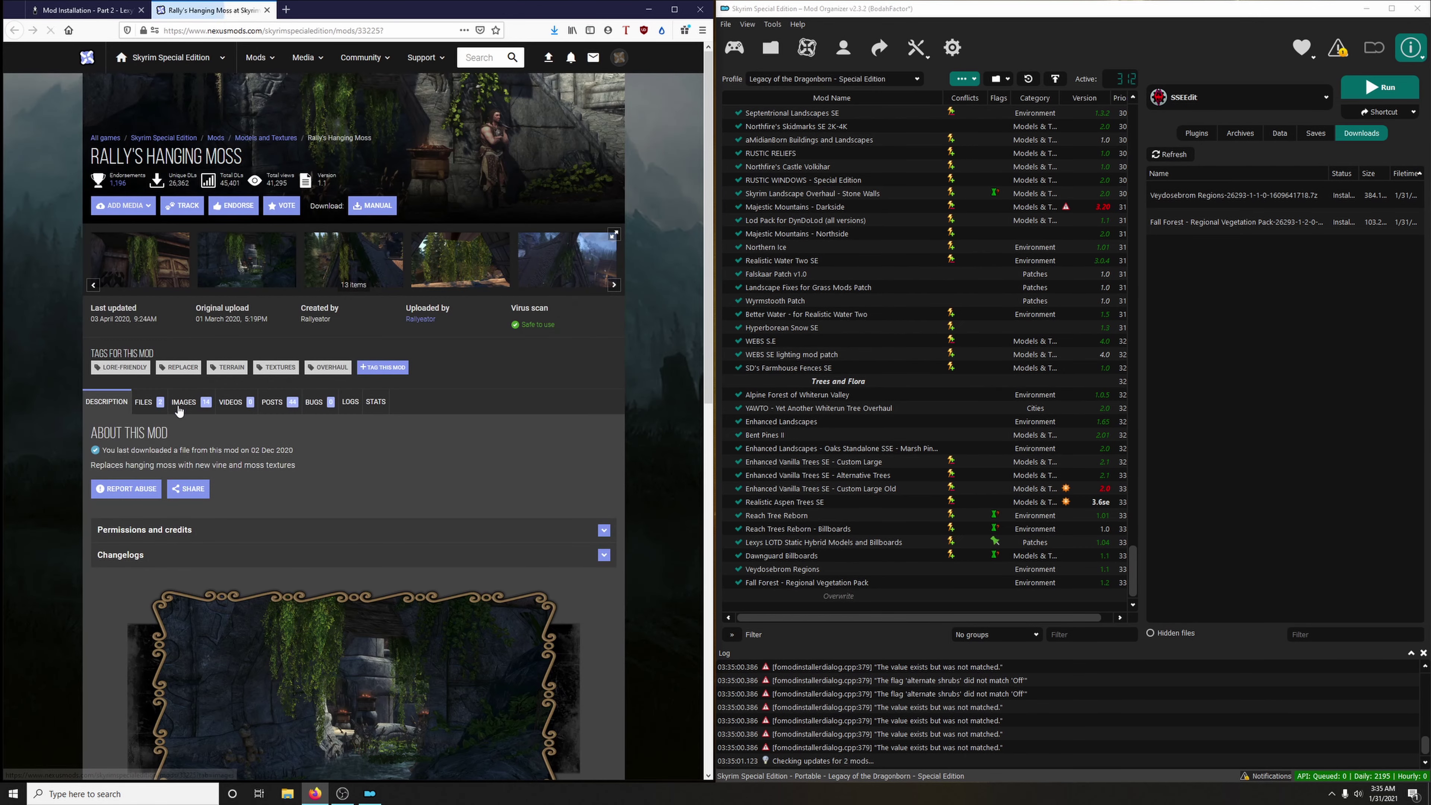
left_click(144, 402)
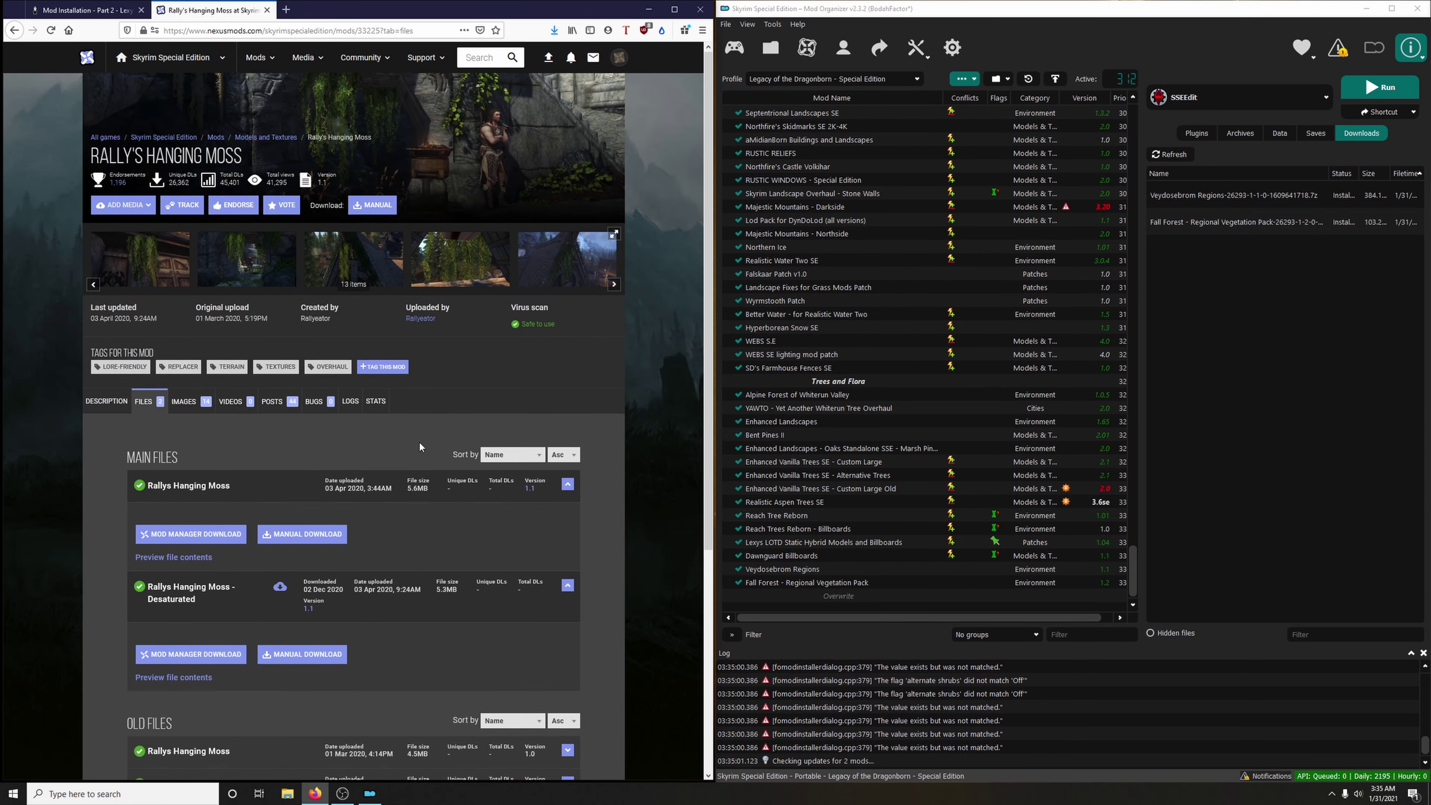
scroll(225, 479, "down", 3)
left_click(226, 485)
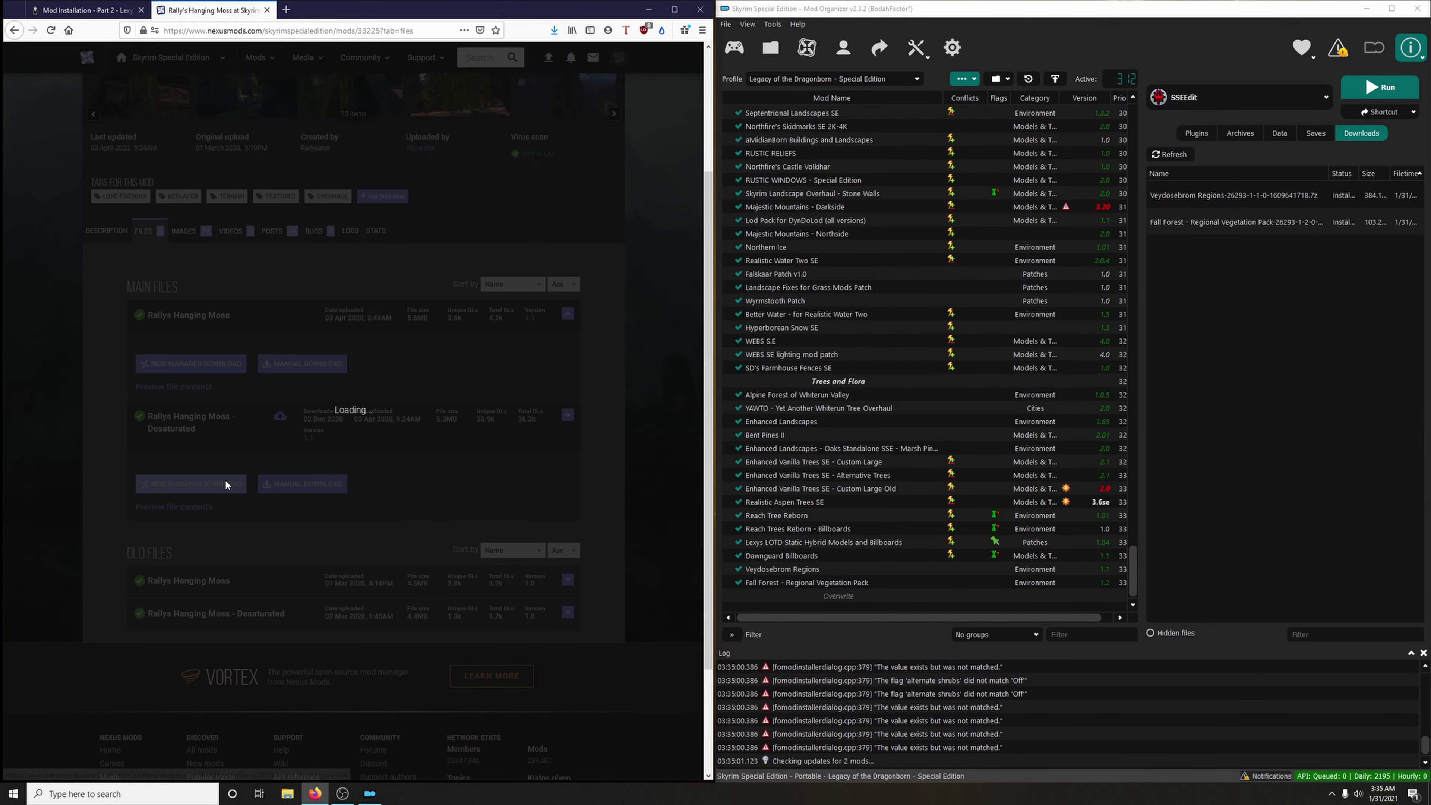
left_click(267, 10)
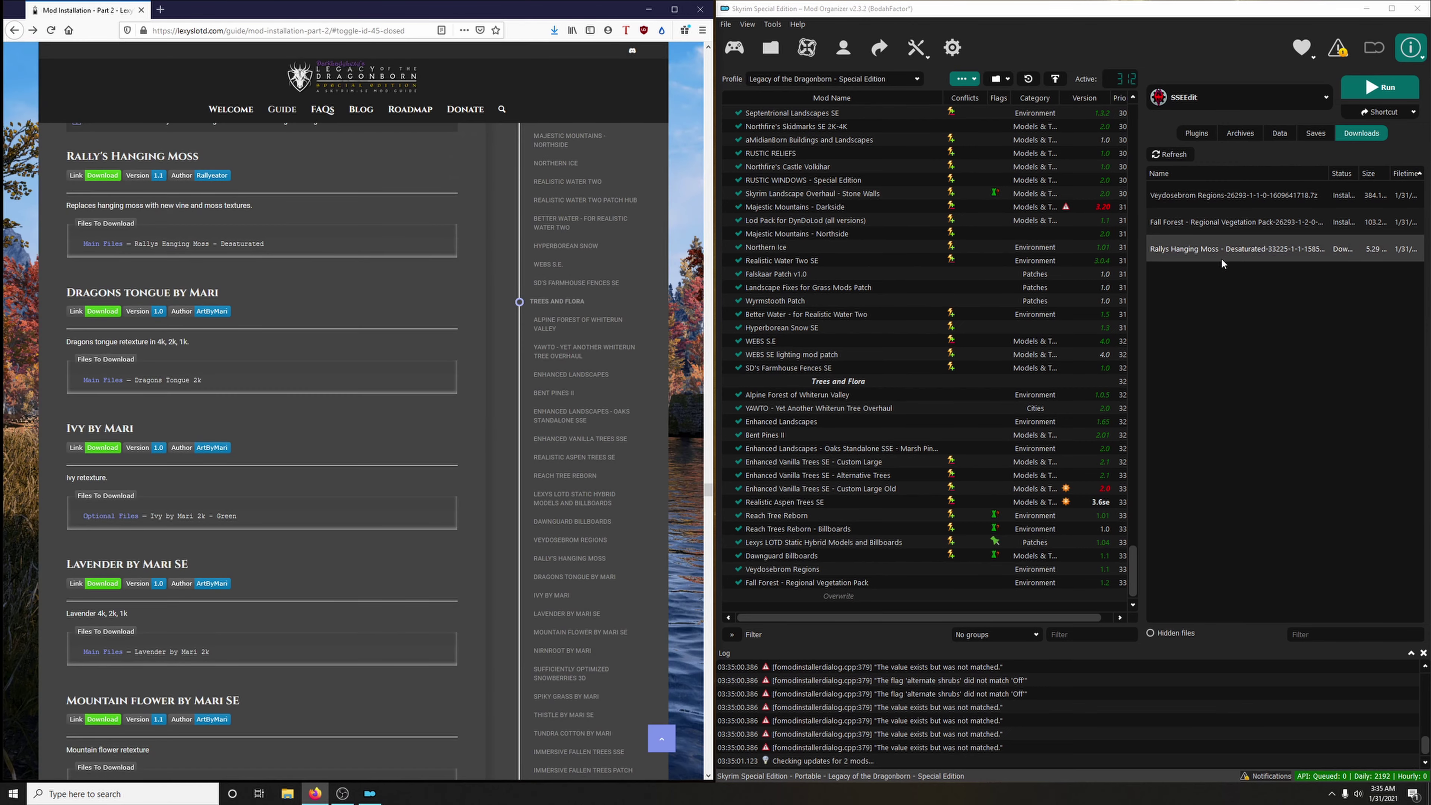
Install the Rallys Hanging Moss - Desaturated download under its suggested name and enable the mod.
double_click(1213, 251)
left_click(1133, 414)
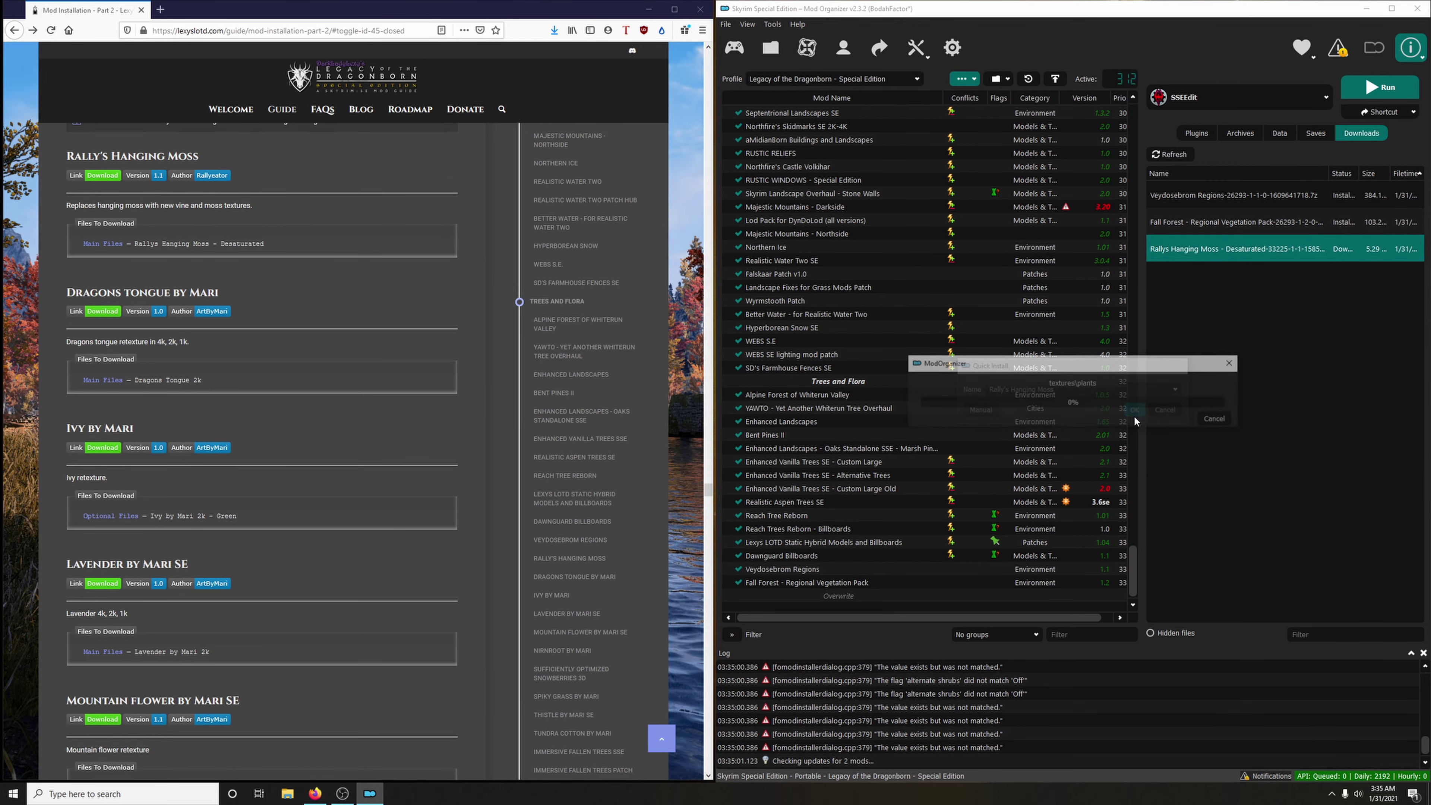
scroll(887, 539, "down", 1)
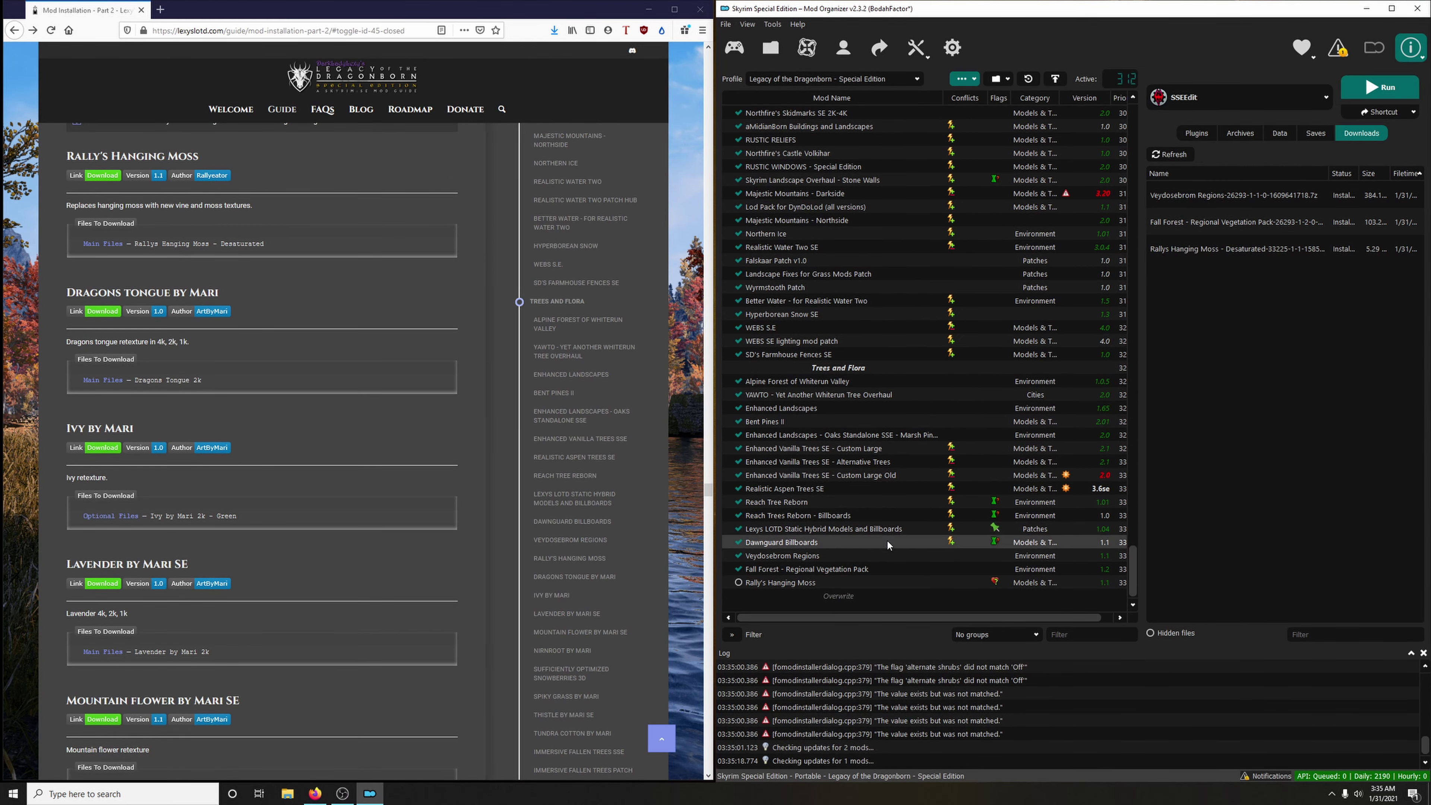
left_click(737, 583)
Endorse the Rally's Hanging Moss mod in Mod Organizer.
right_click(965, 584)
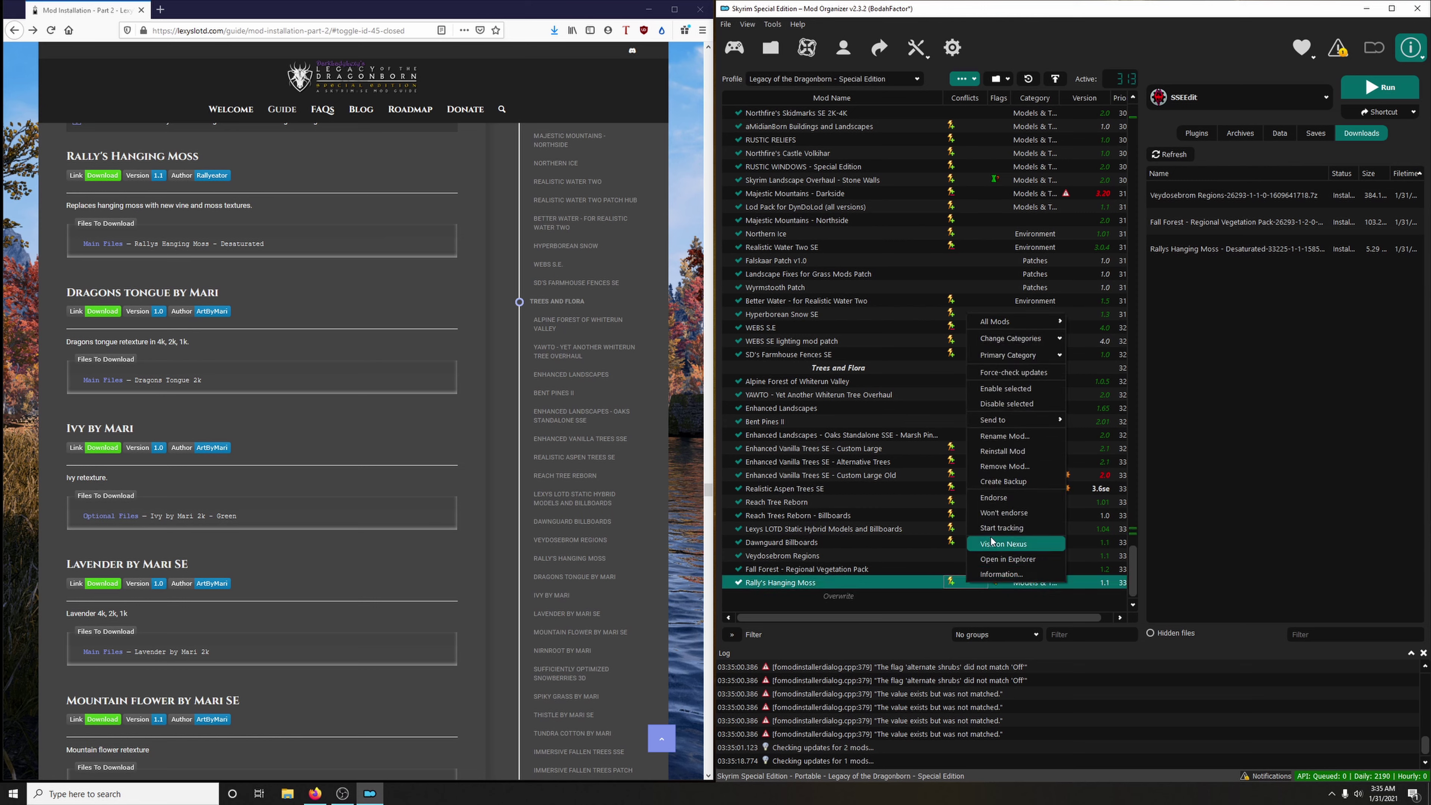
left_click(999, 498)
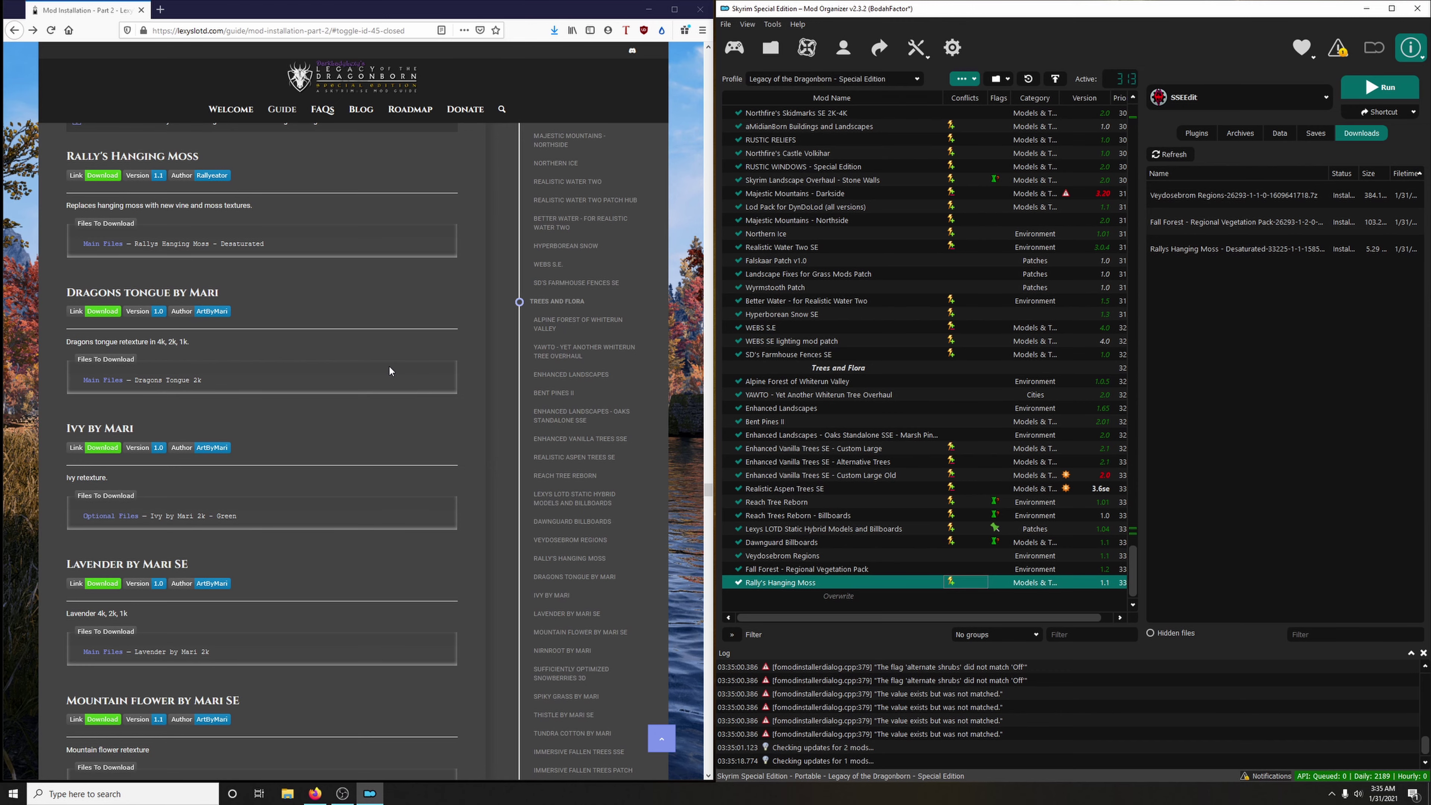
Download the main file Dragons Tongue 2k from the guide's link with the mod manager, and install and enable it under its suggested name.
left_click(102, 312)
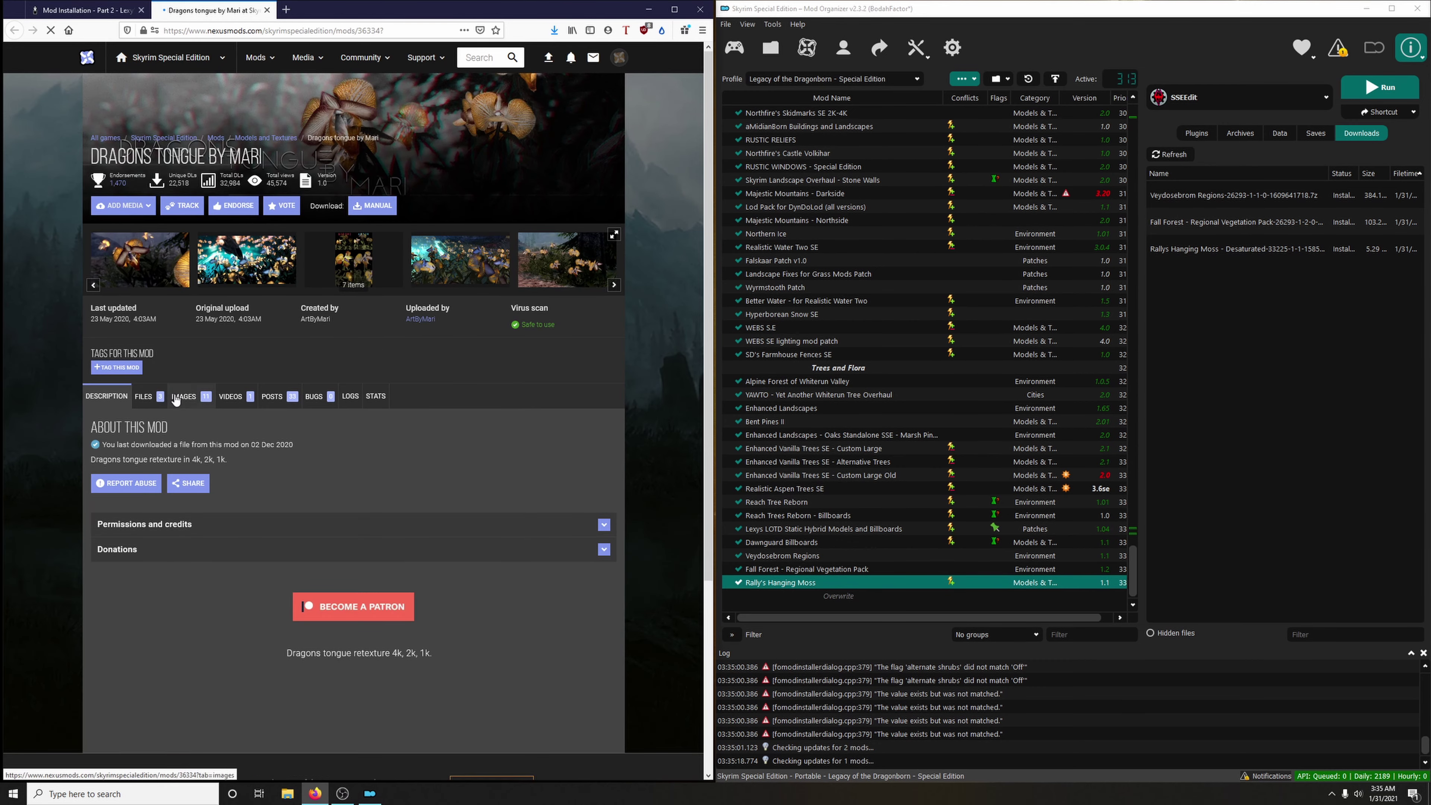
left_click(143, 396)
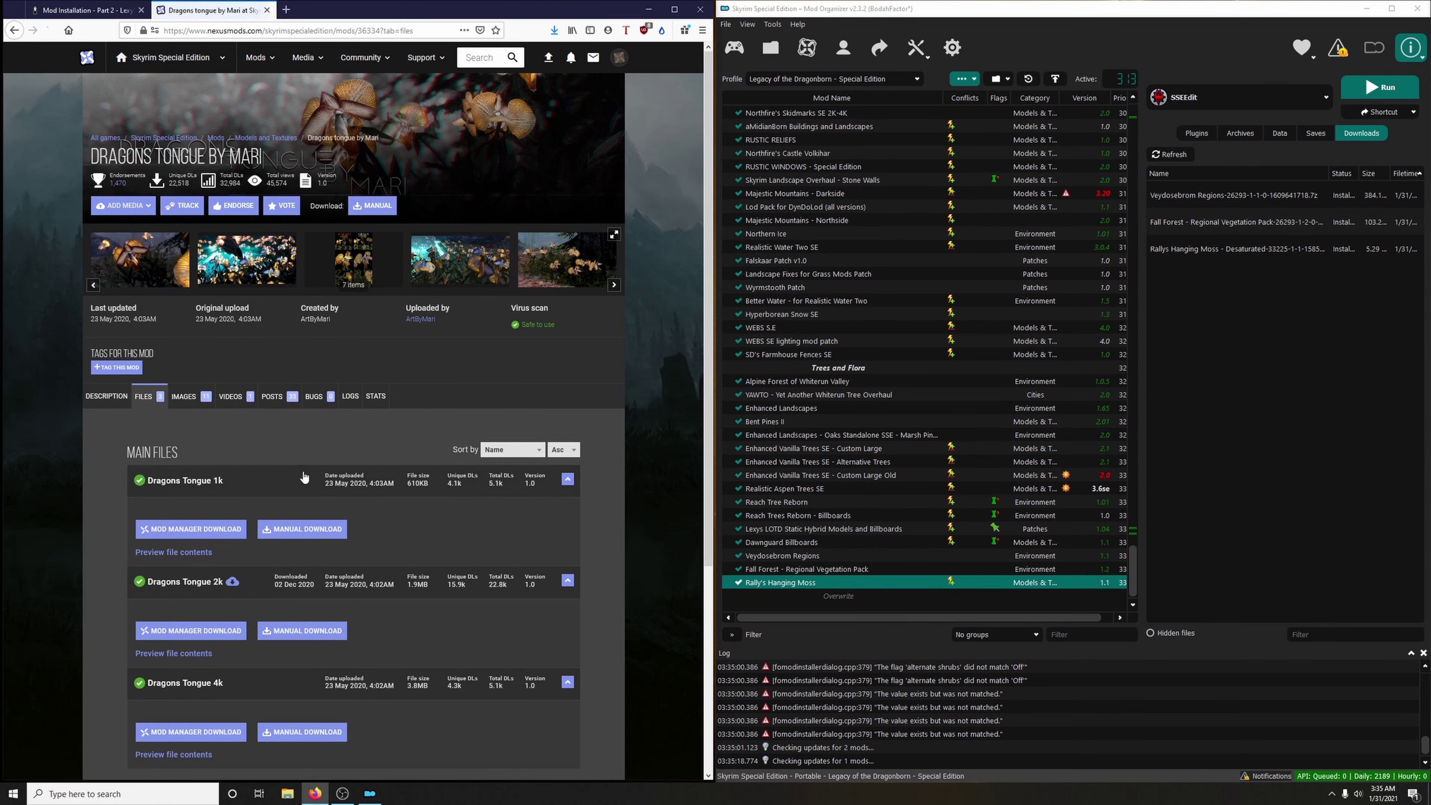
scroll(214, 496, "down", 2)
left_click(229, 522)
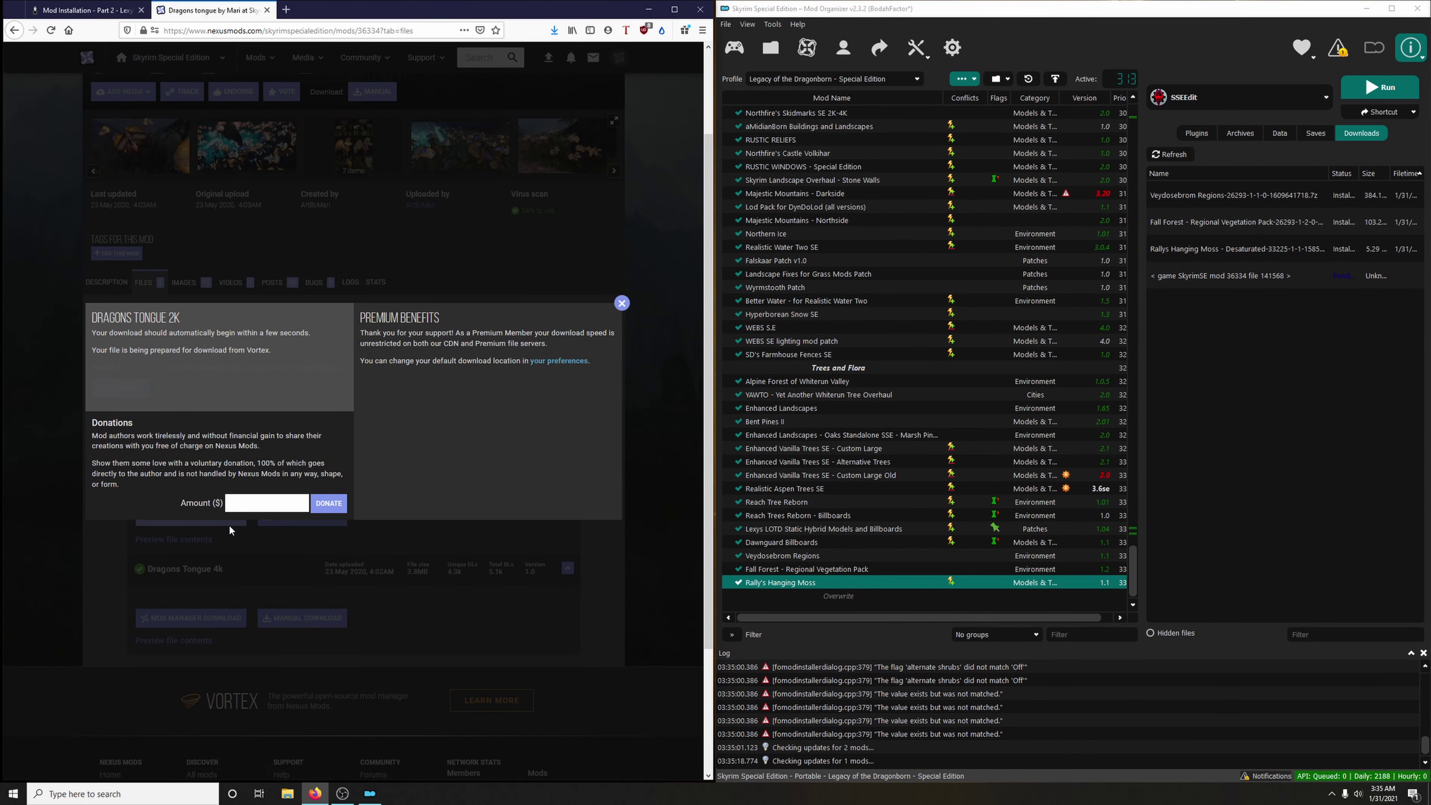
left_click(267, 11)
double_click(1227, 275)
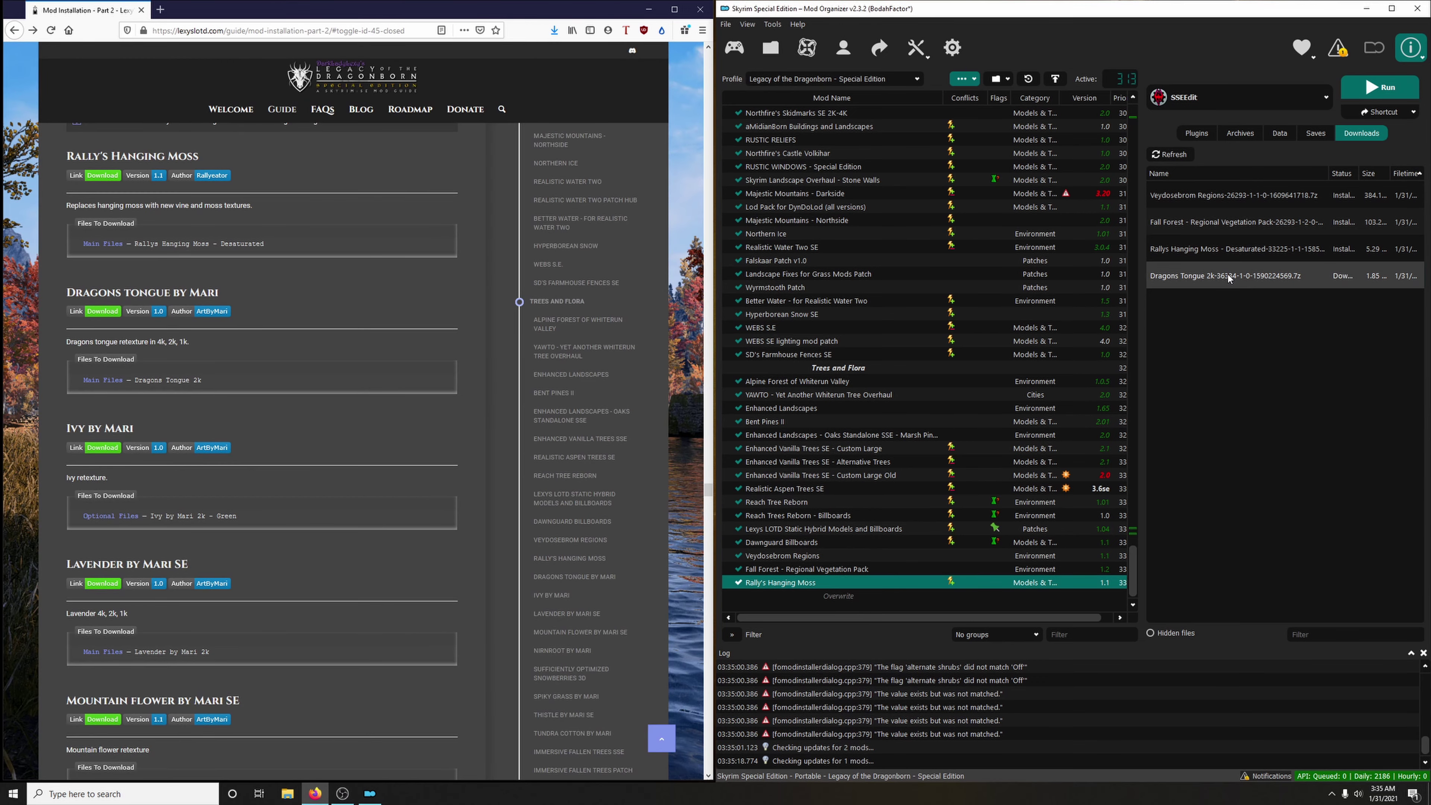
left_click(1126, 411)
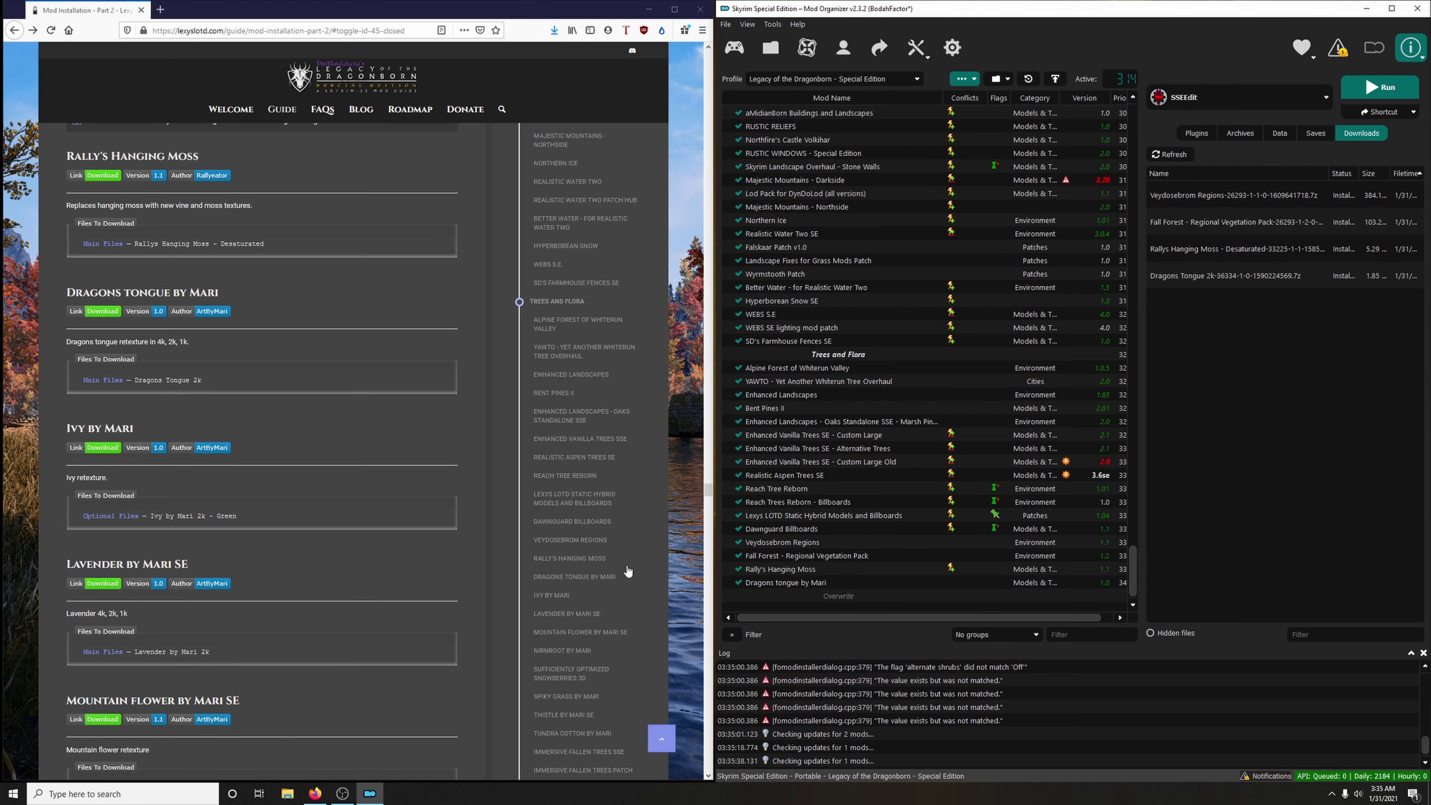
From the guide's Ivy by Mari link, download the optional file Ivy by Mari 2k - Green with the mod manager and close the Nexus page.
scroll(377, 507, "down", 2)
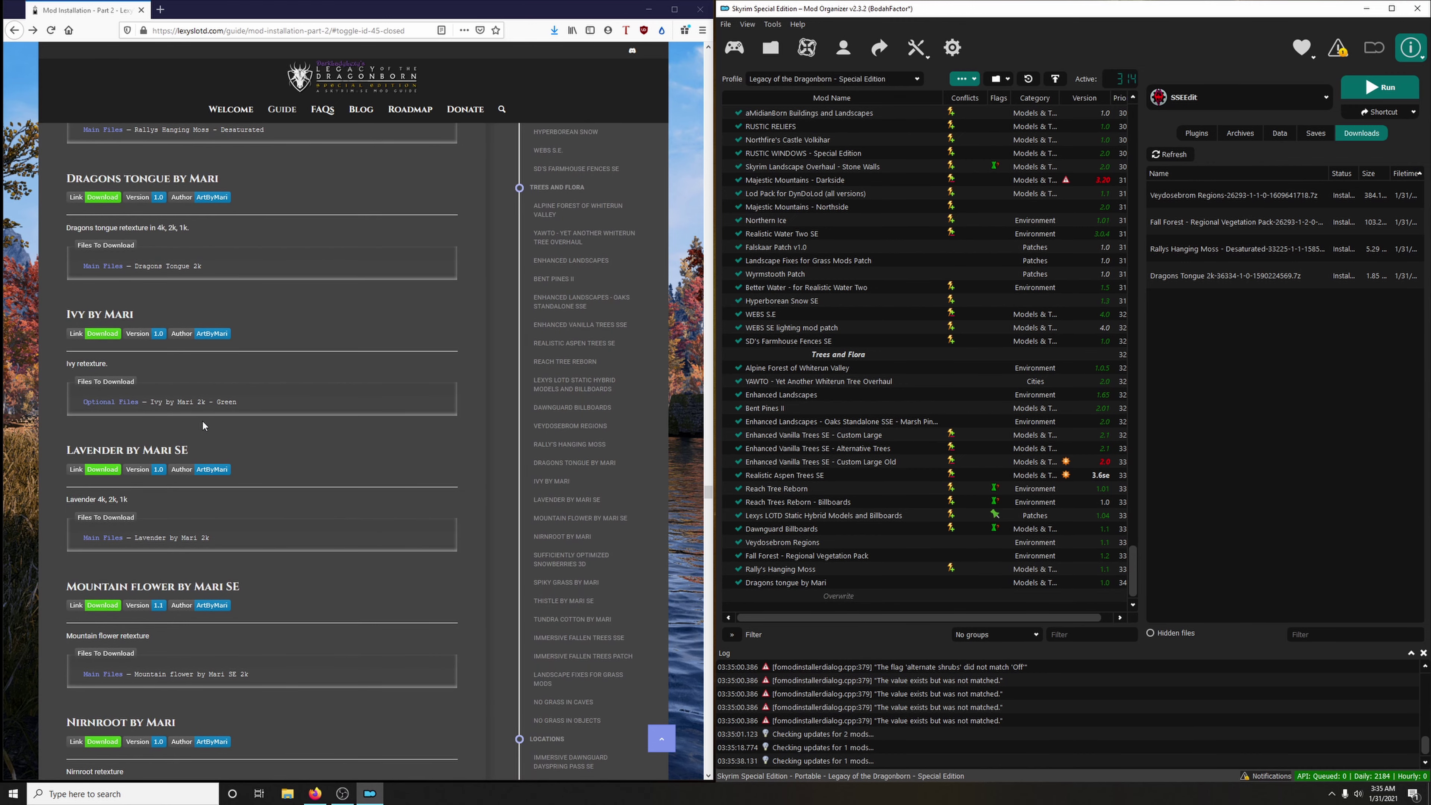
left_click(103, 334)
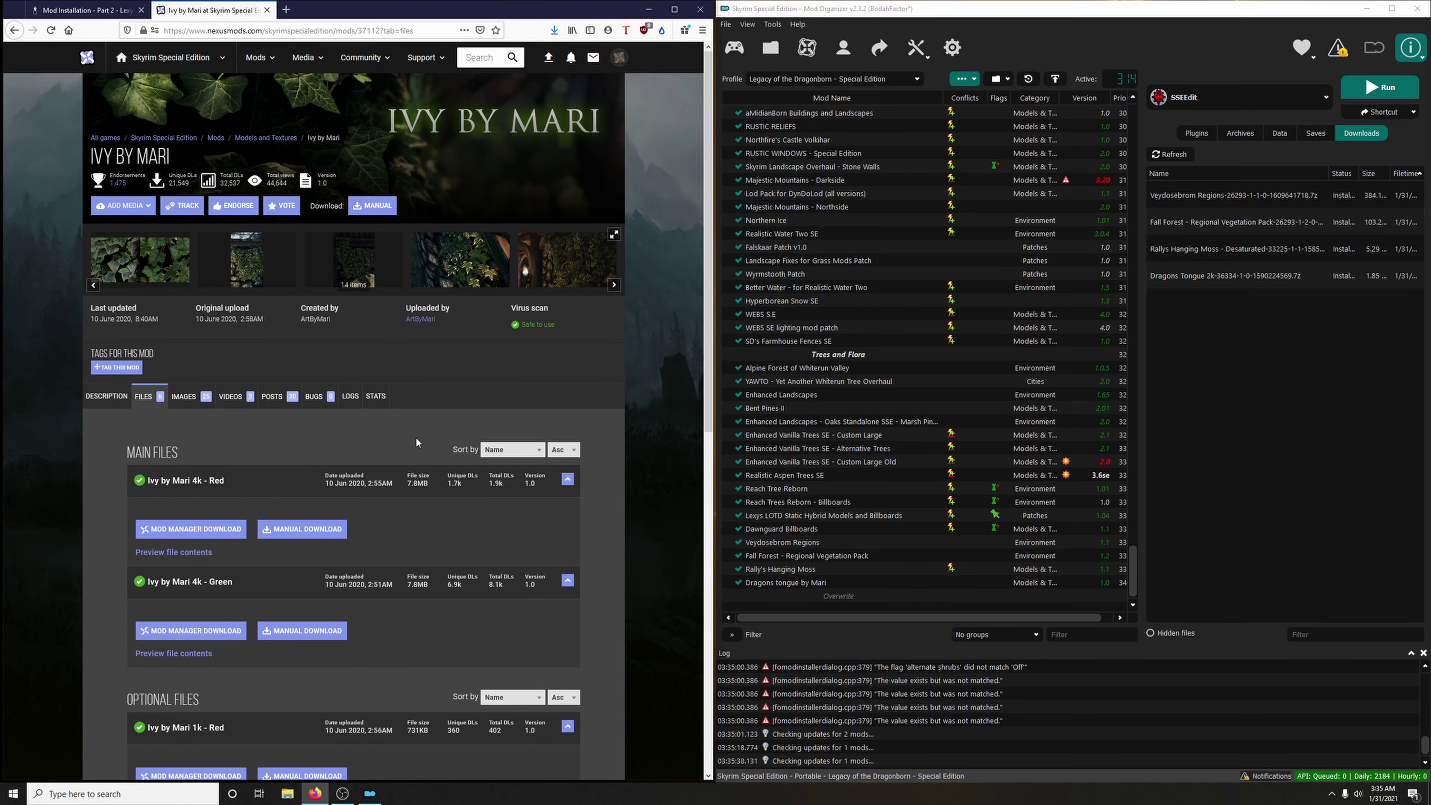
scroll(415, 437, "down", 3)
scroll(248, 478, "down", 6)
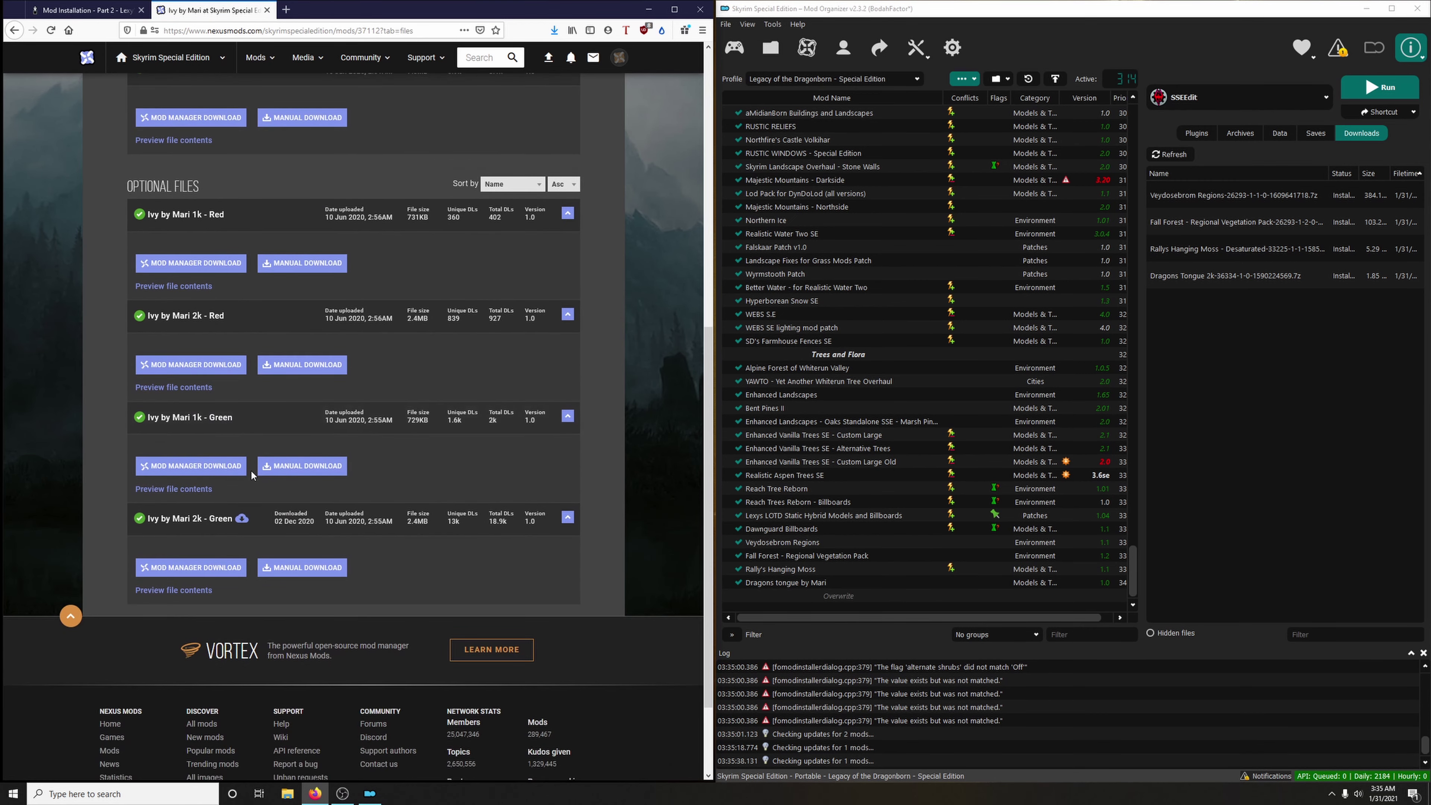
left_click(222, 568)
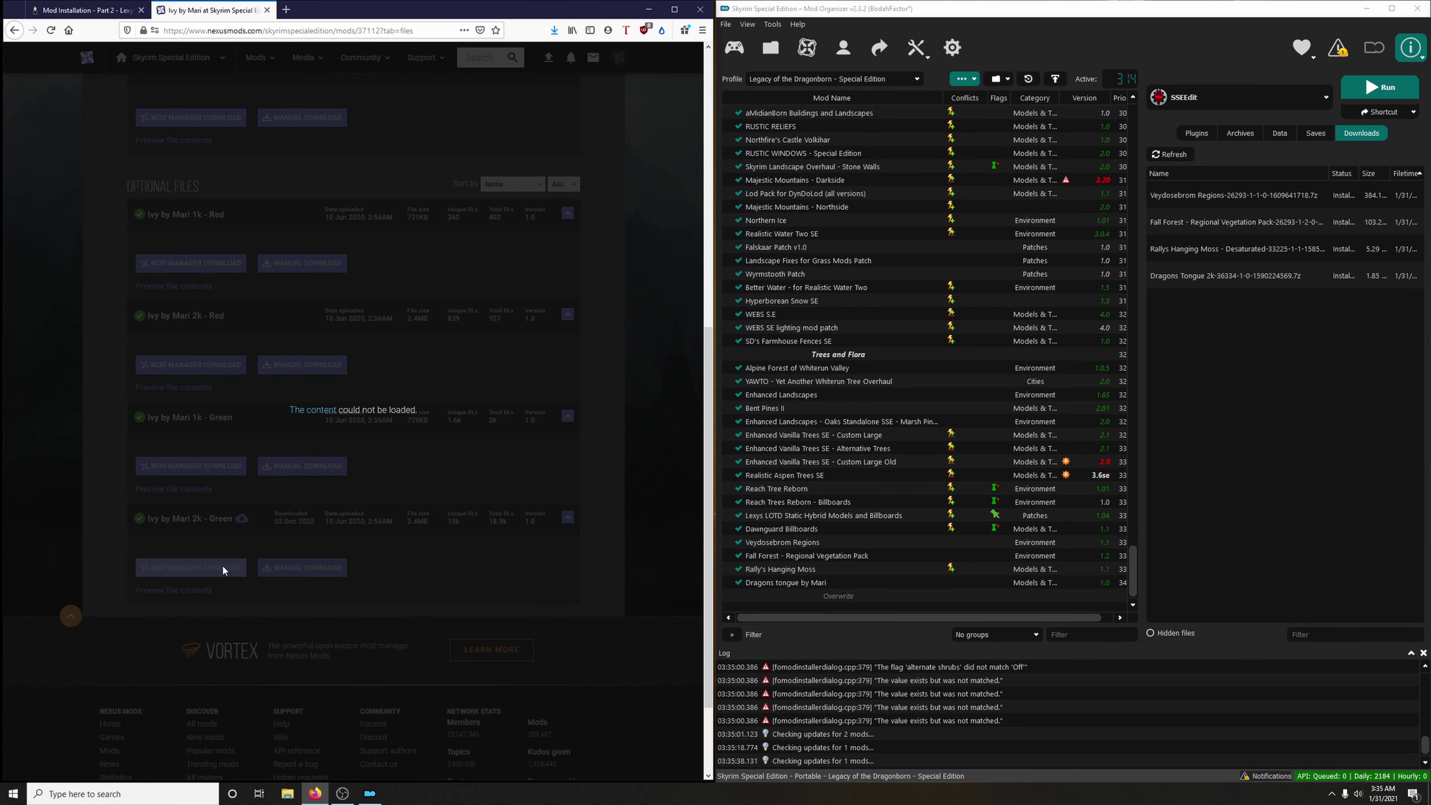
left_click(506, 581)
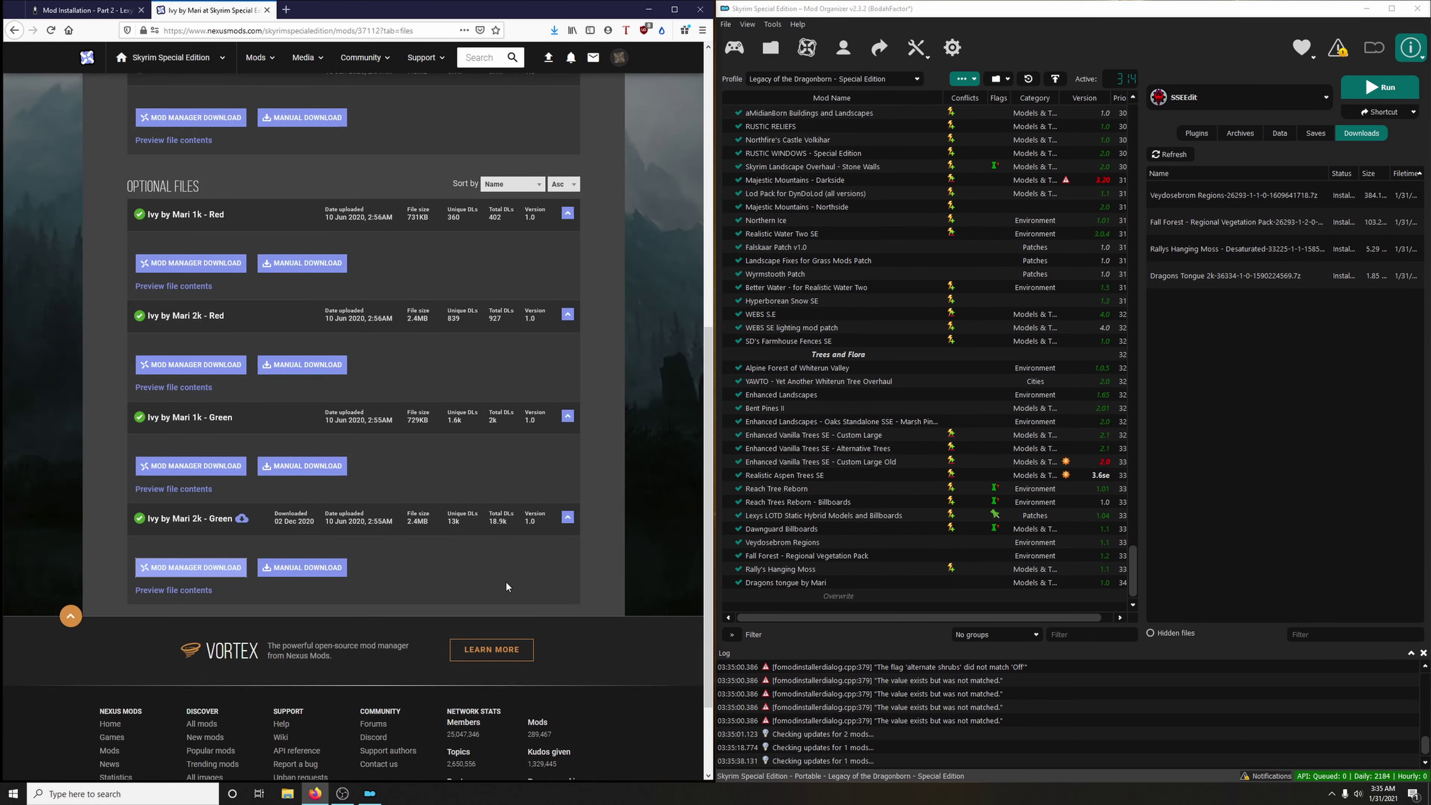
left_click(218, 569)
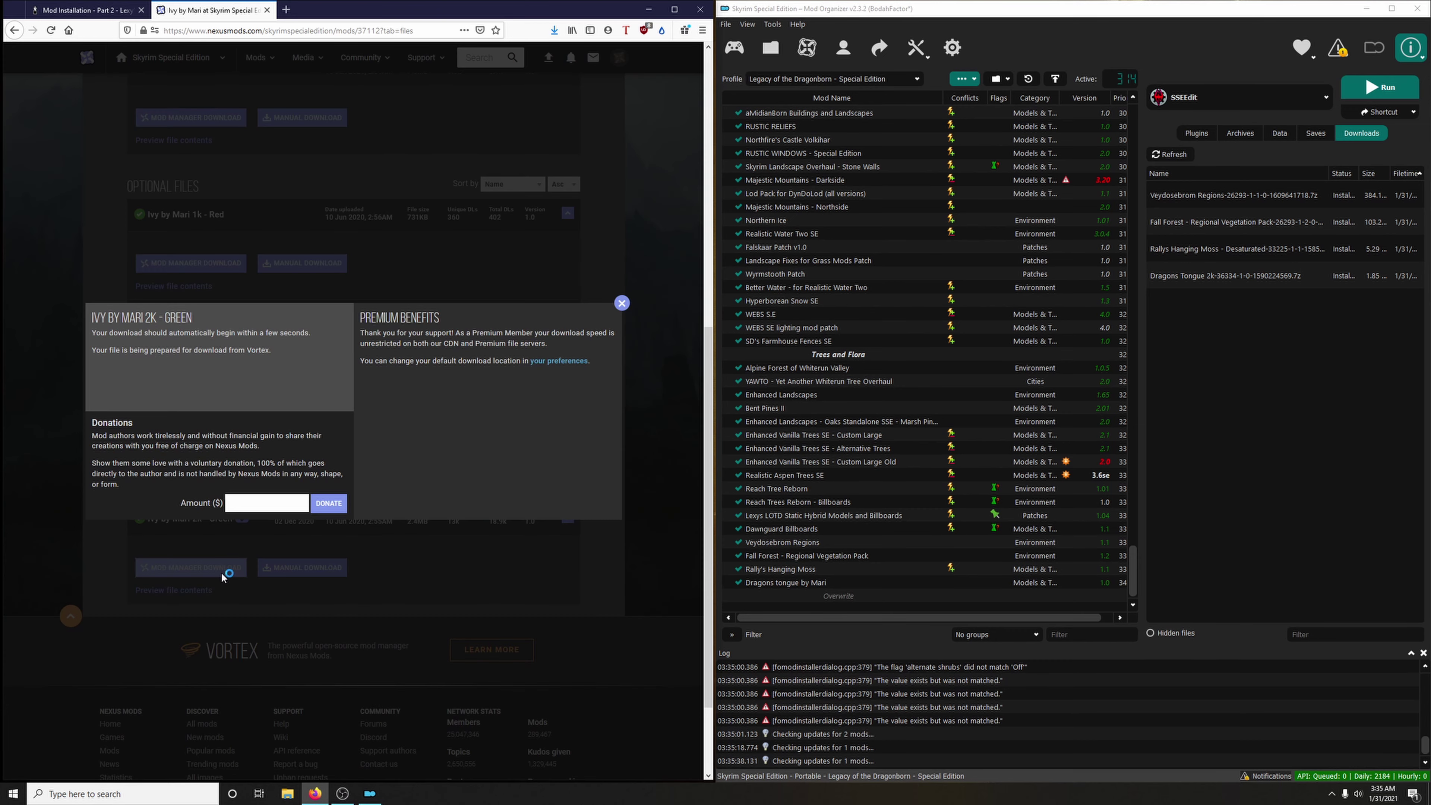
left_click(266, 10)
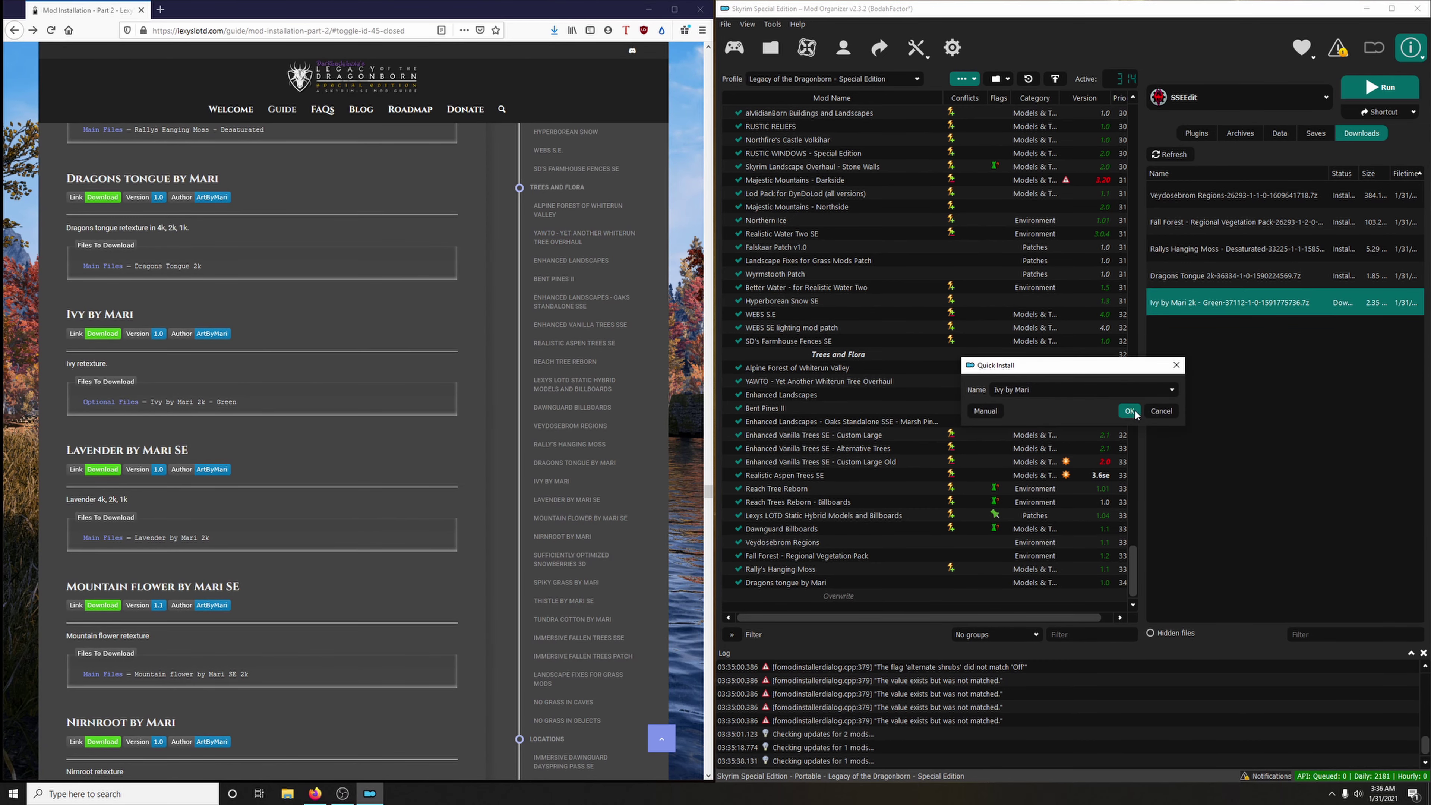
Install the Ivy by Mari 2k - Green download under the name Ivy by Mari and enable the mod.
left_click(1129, 411)
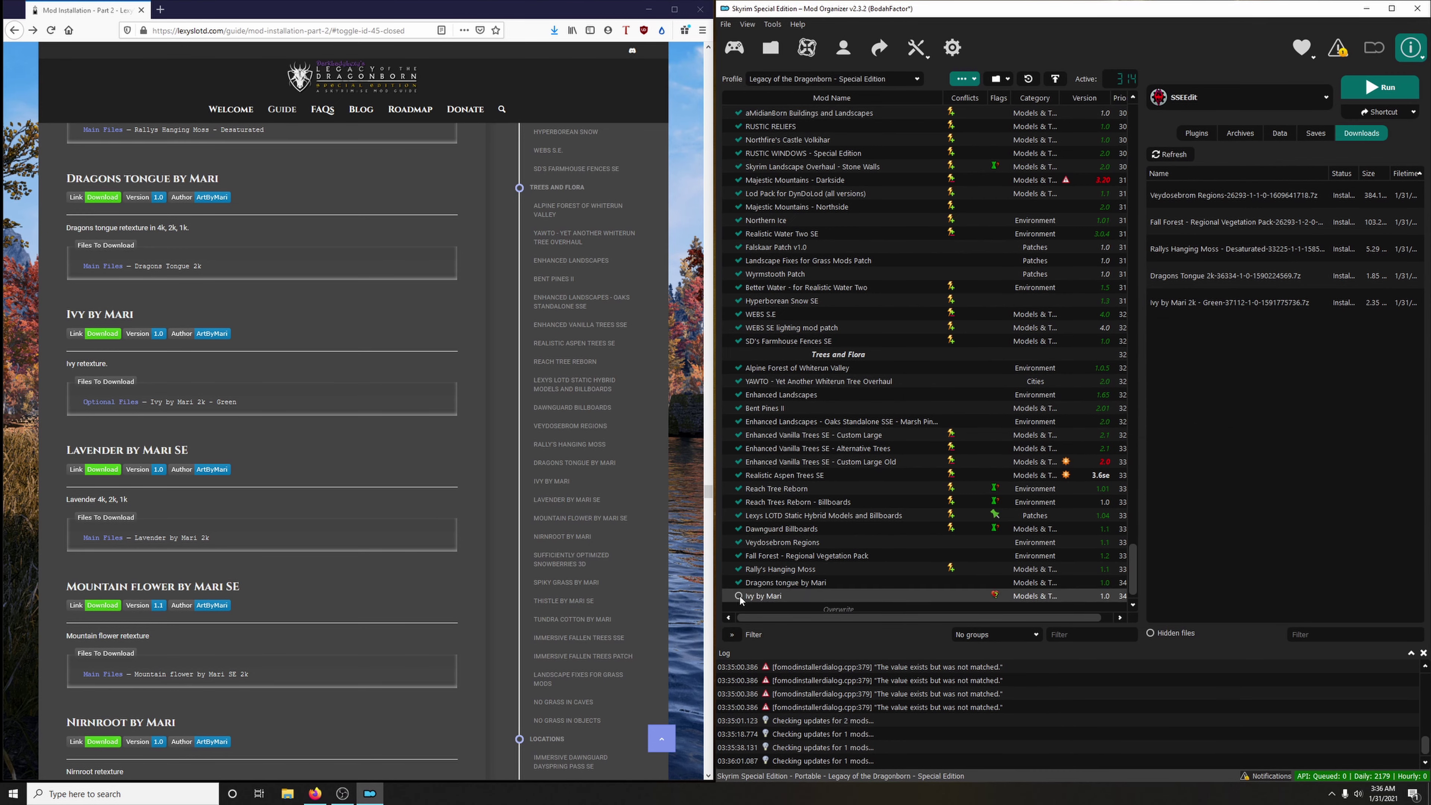
right_click(978, 596)
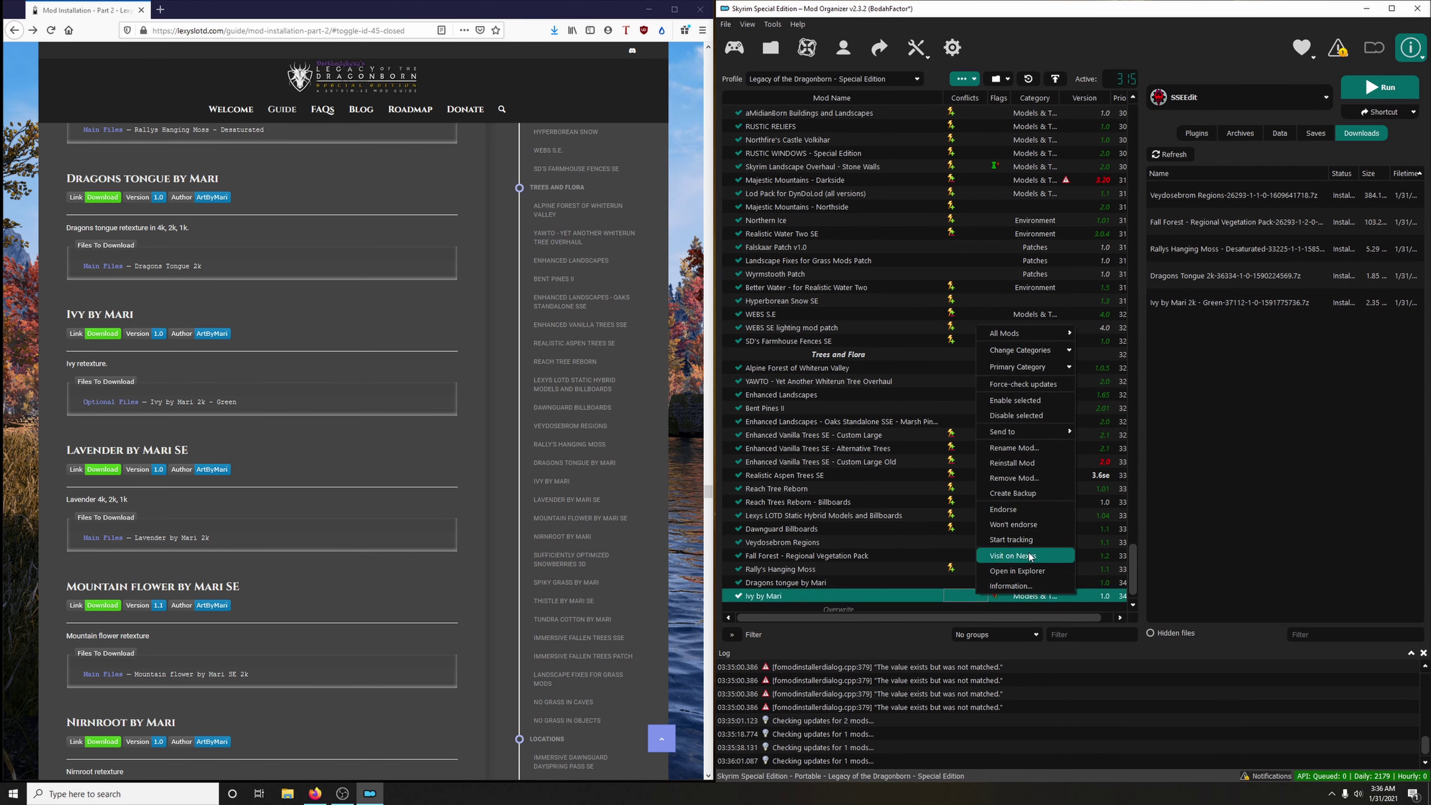
left_click(996, 602)
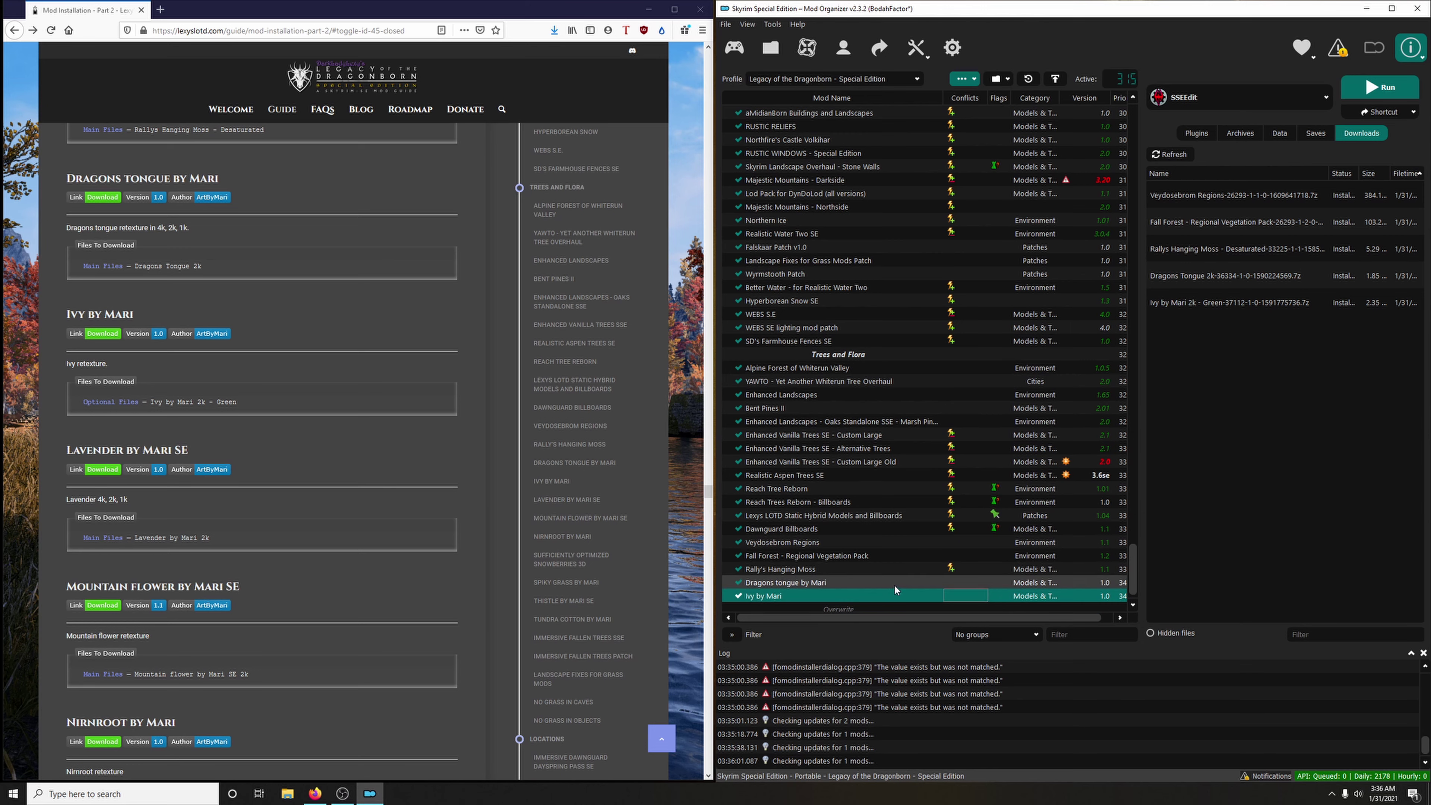
scroll(894, 584, "down", 1)
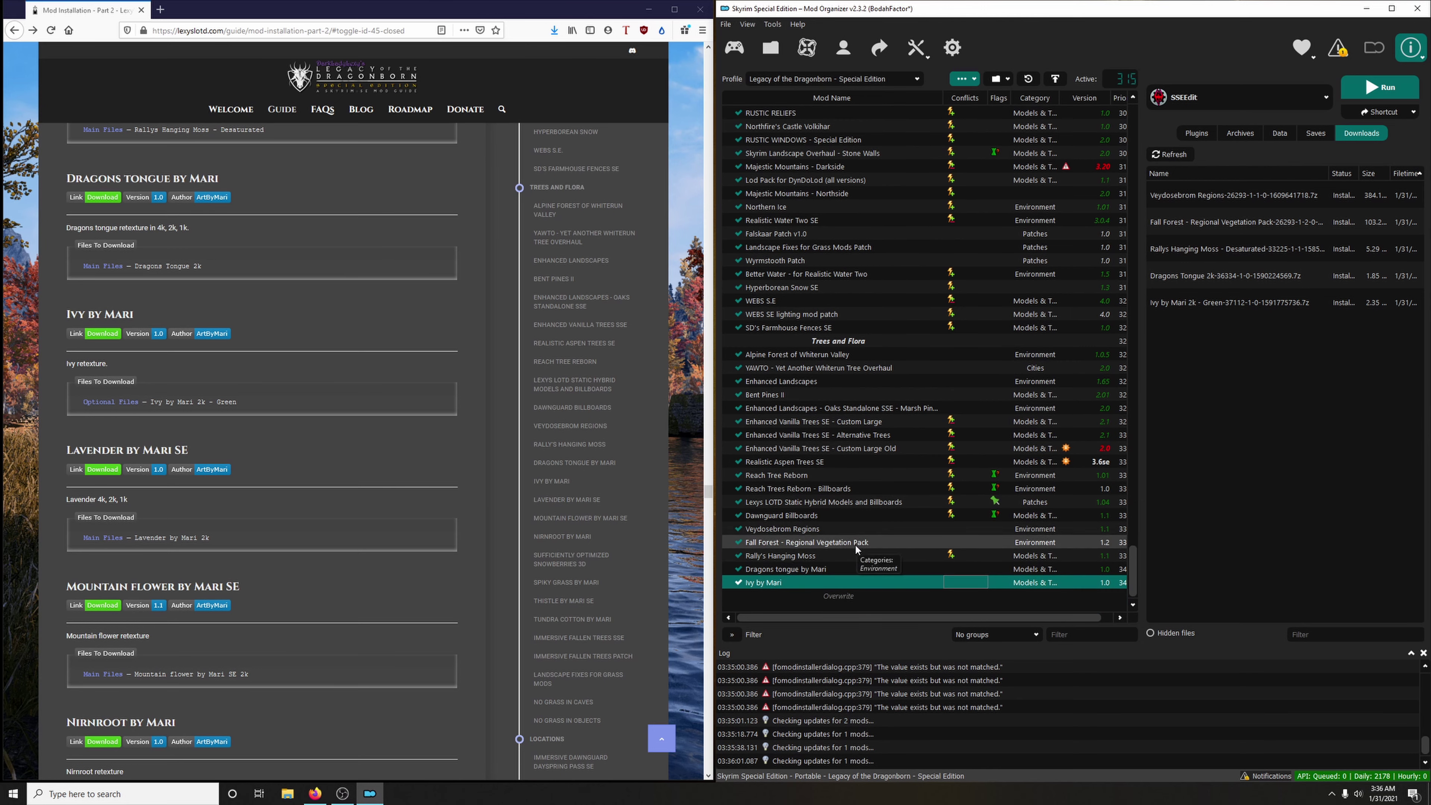
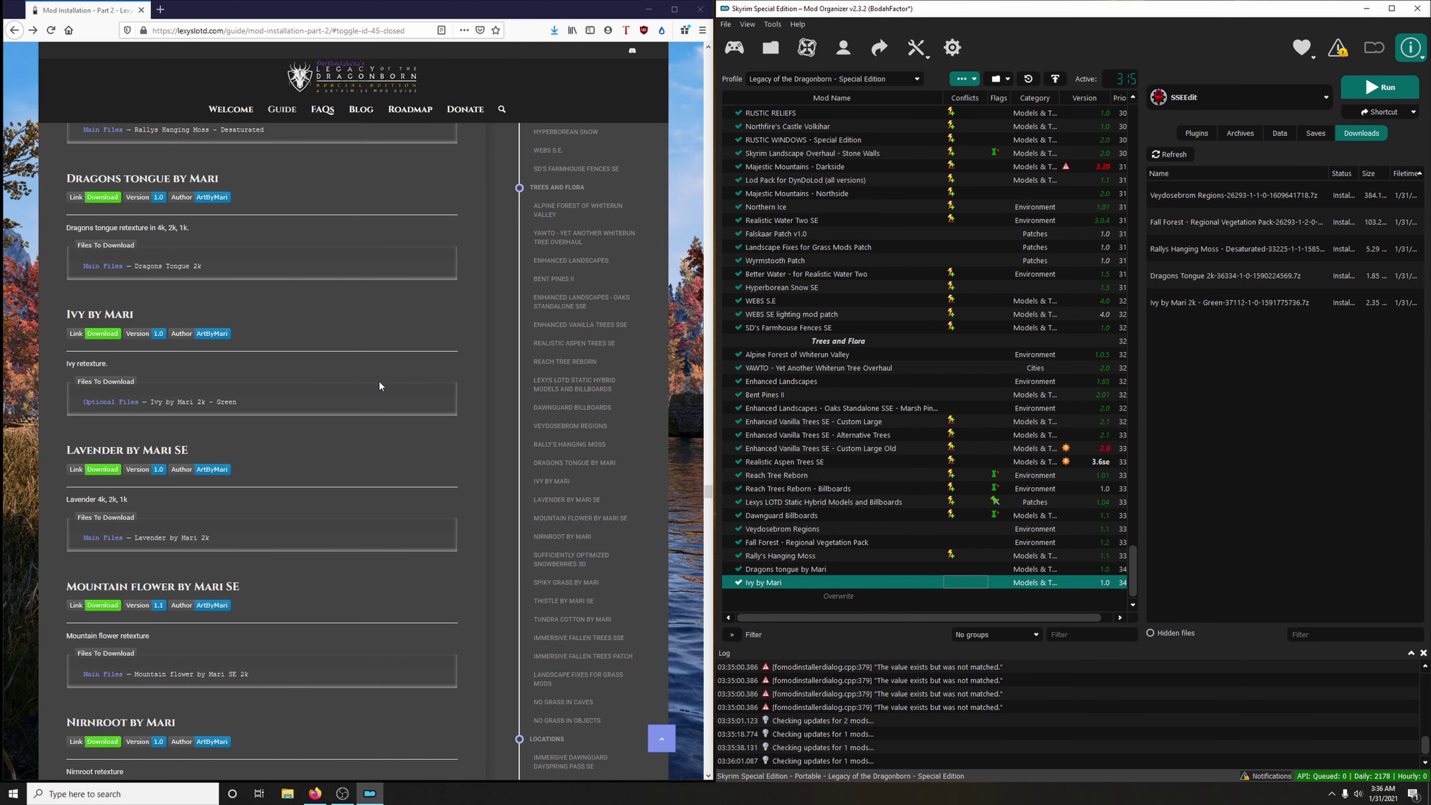
From the guide's Lavender by Mari SE link, download the main file Lavender by Mari 2k with the mod manager and close the Nexus page.
scroll(375, 379, "down", 4)
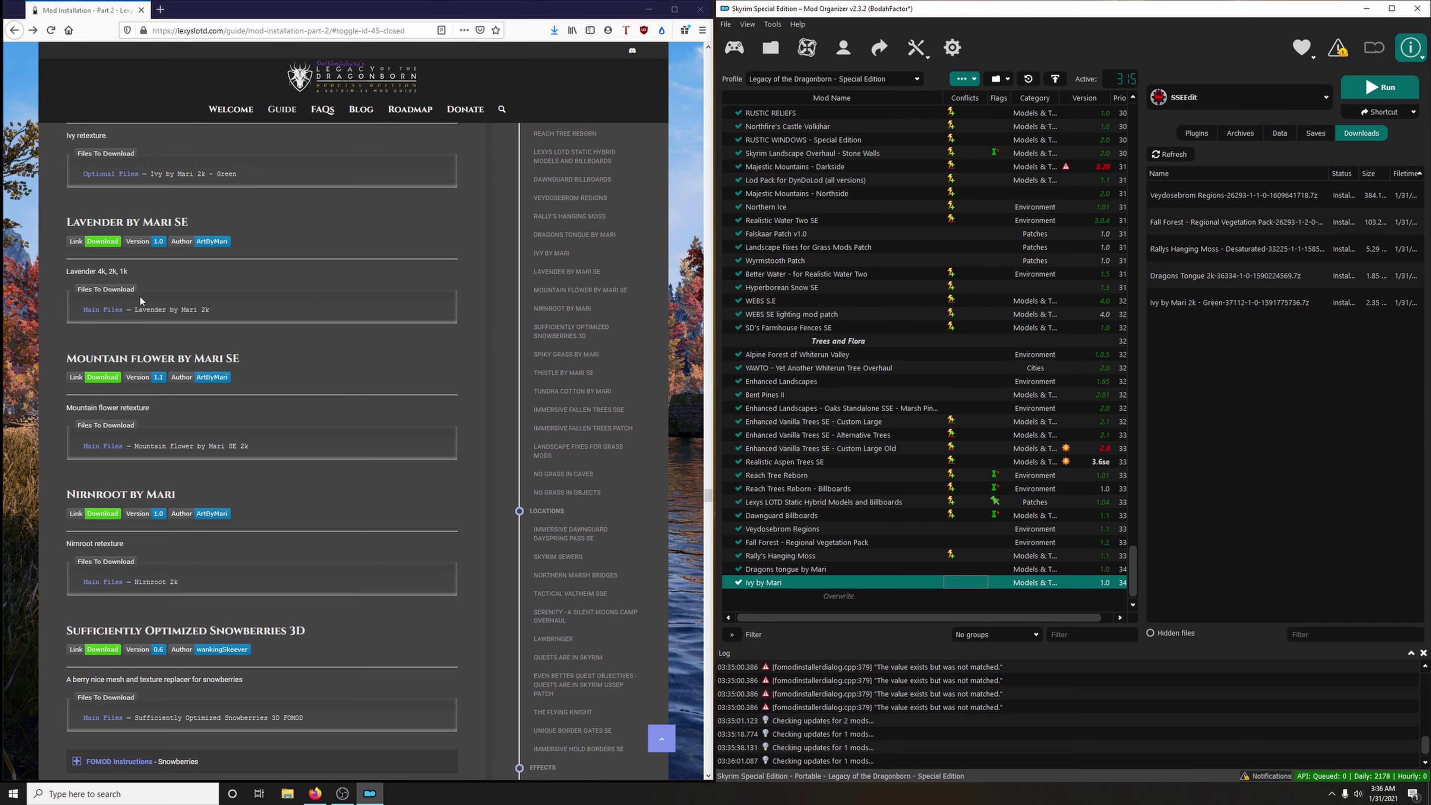
left_click(117, 242)
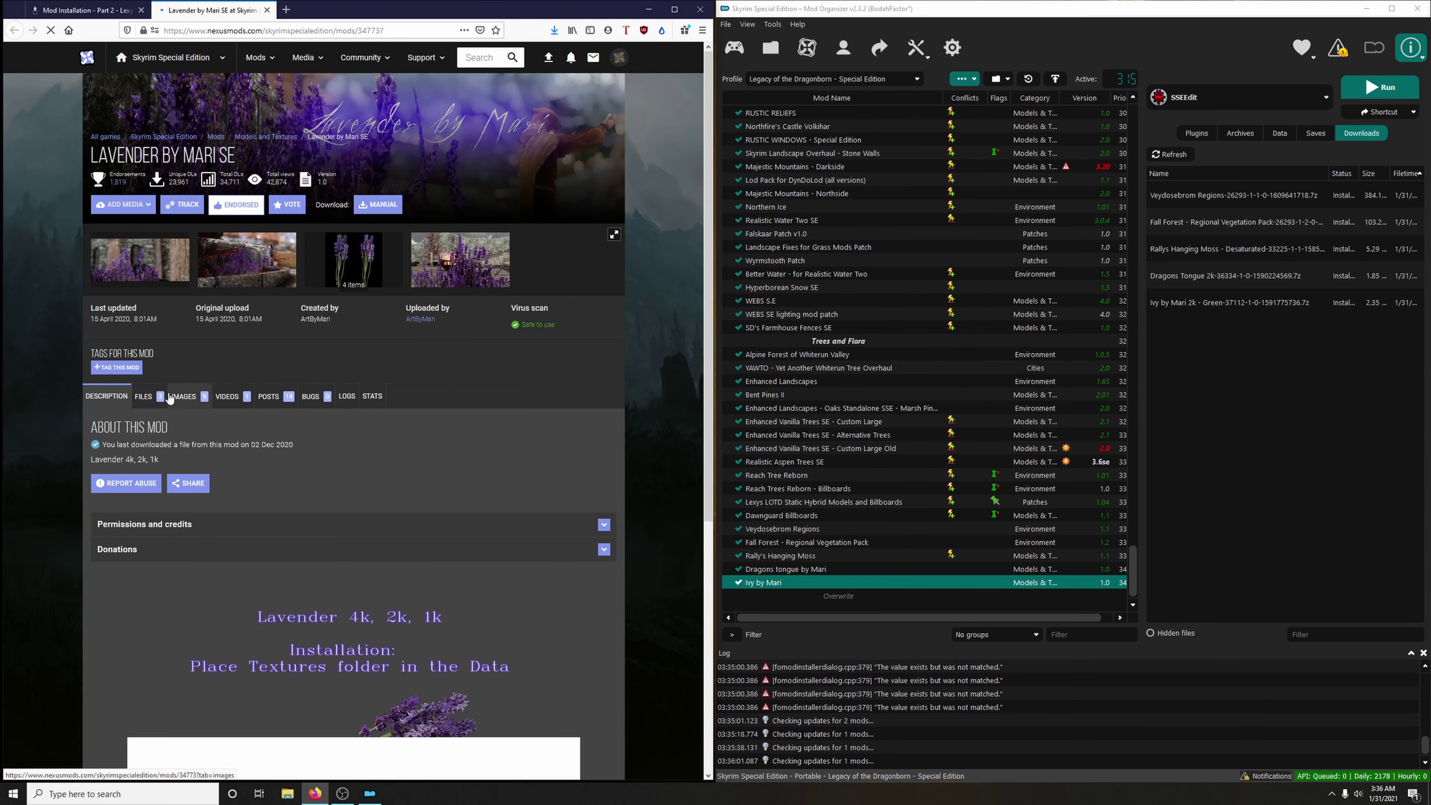
left_click(161, 396)
scroll(220, 507, "down", 2)
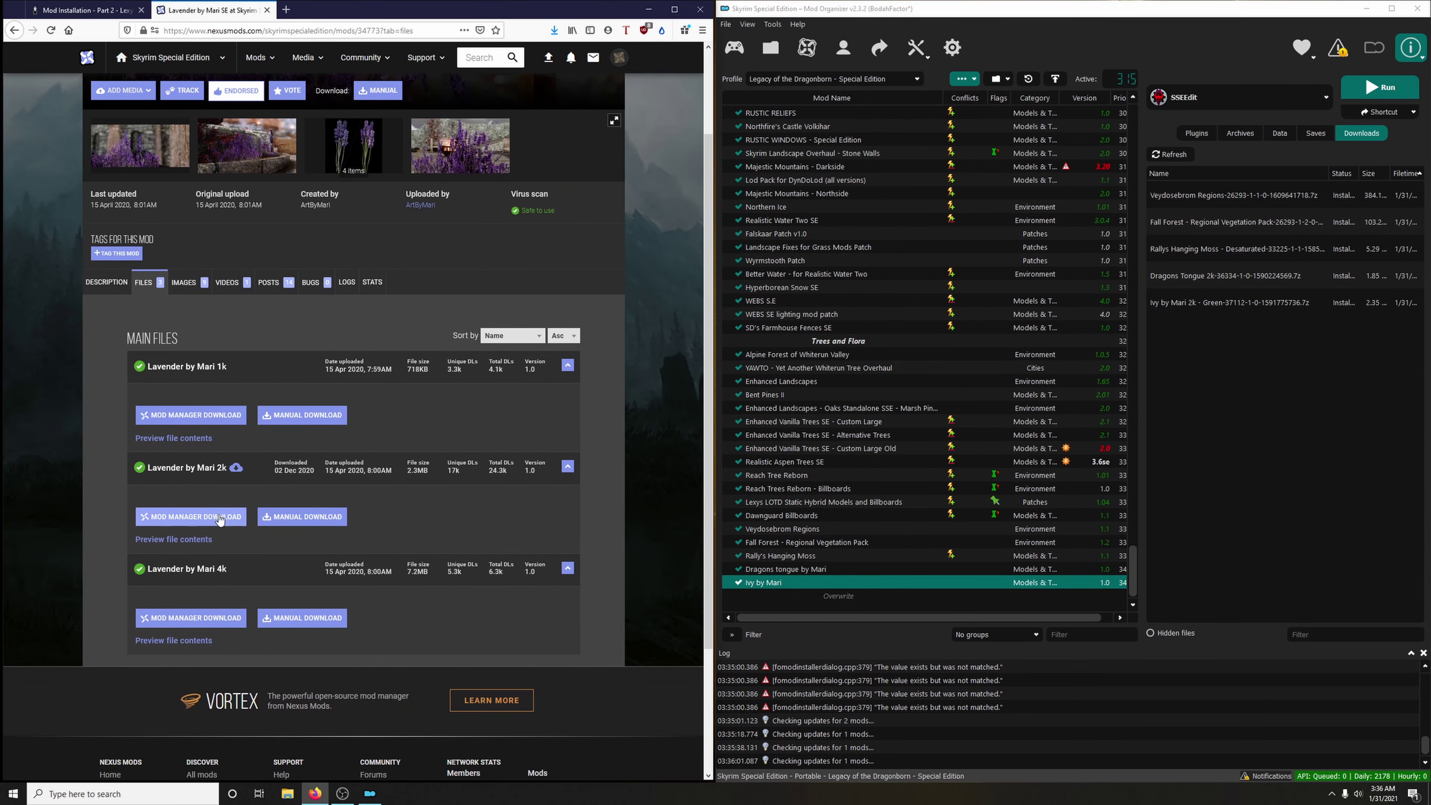
left_click(220, 517)
left_click(267, 10)
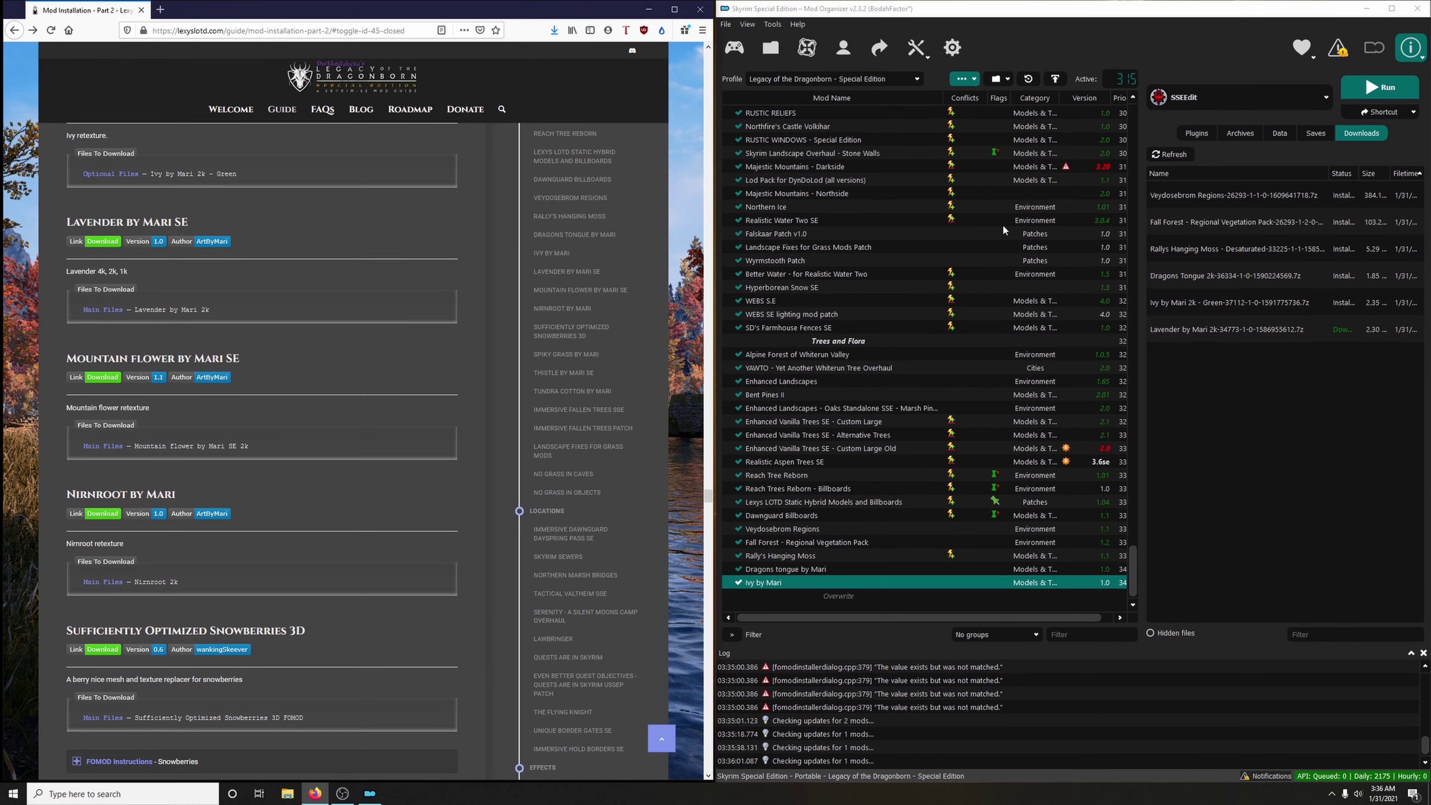
Install the Lavender by Mari 2k download under its suggested name and enable the mod.
double_click(1229, 329)
left_click(1130, 412)
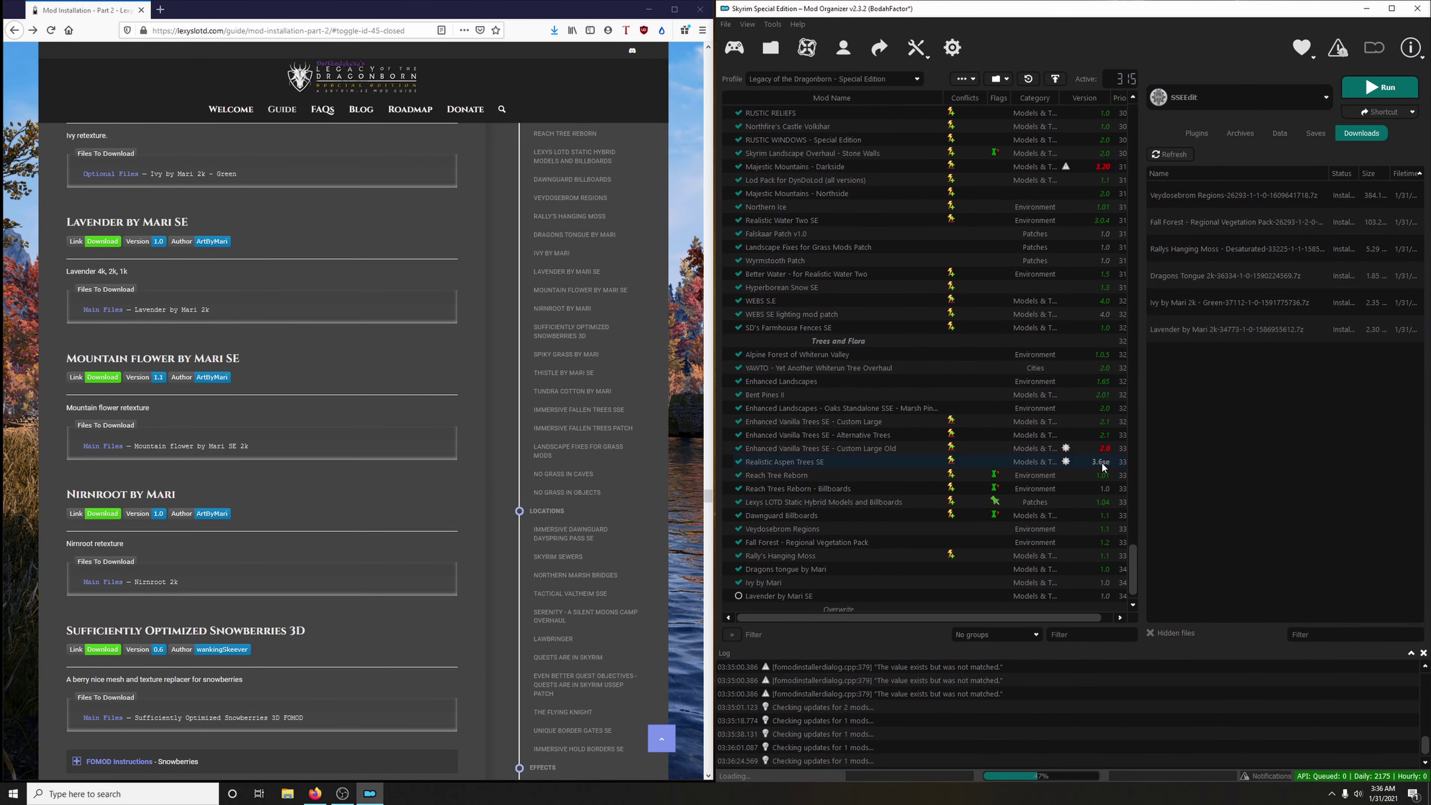
scroll(813, 585, "down", 1)
left_click(738, 583)
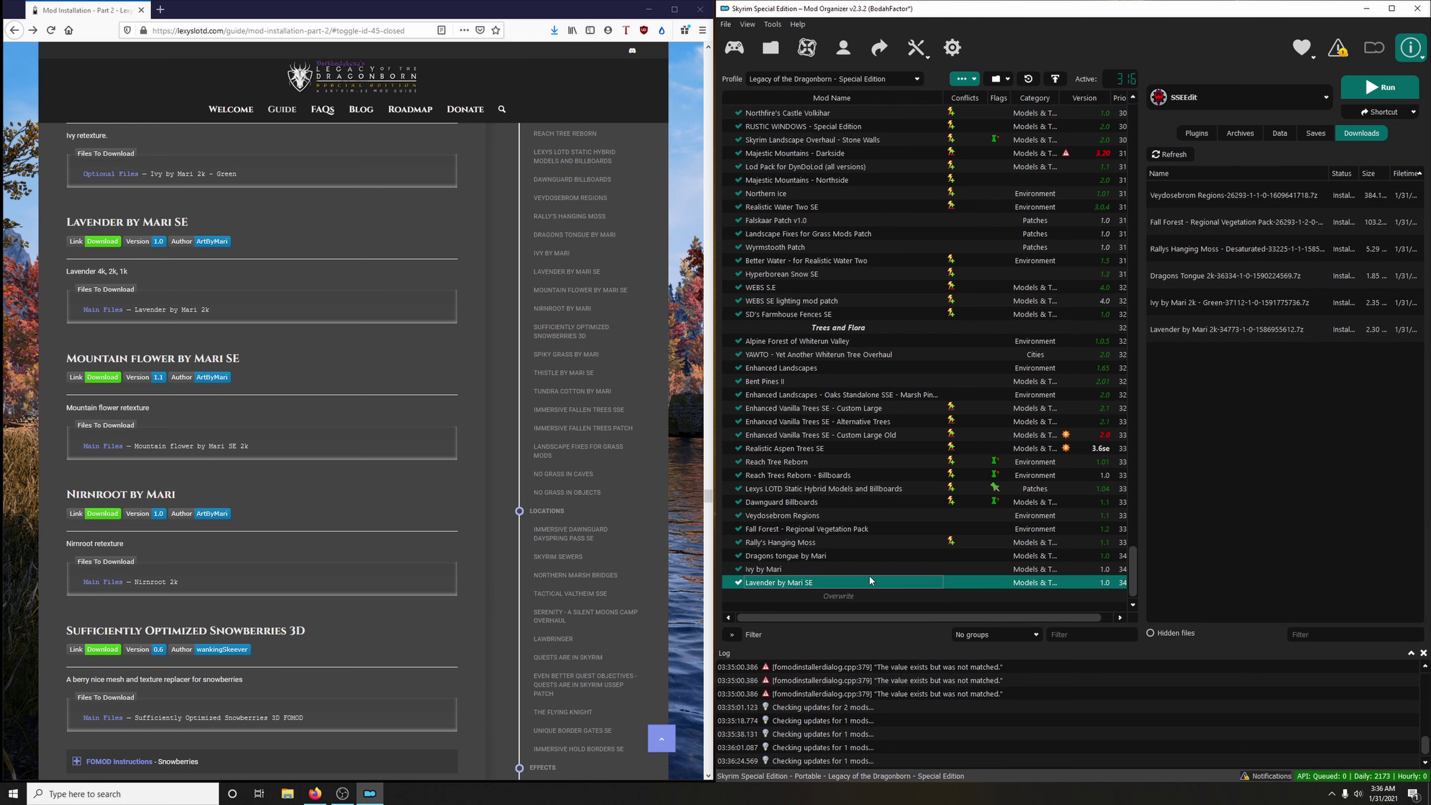
Download the main file Mountain flower by Mari SE 2k with the mod manager, checking the required file in the guide, and close the Nexus page.
scroll(327, 407, "down", 2)
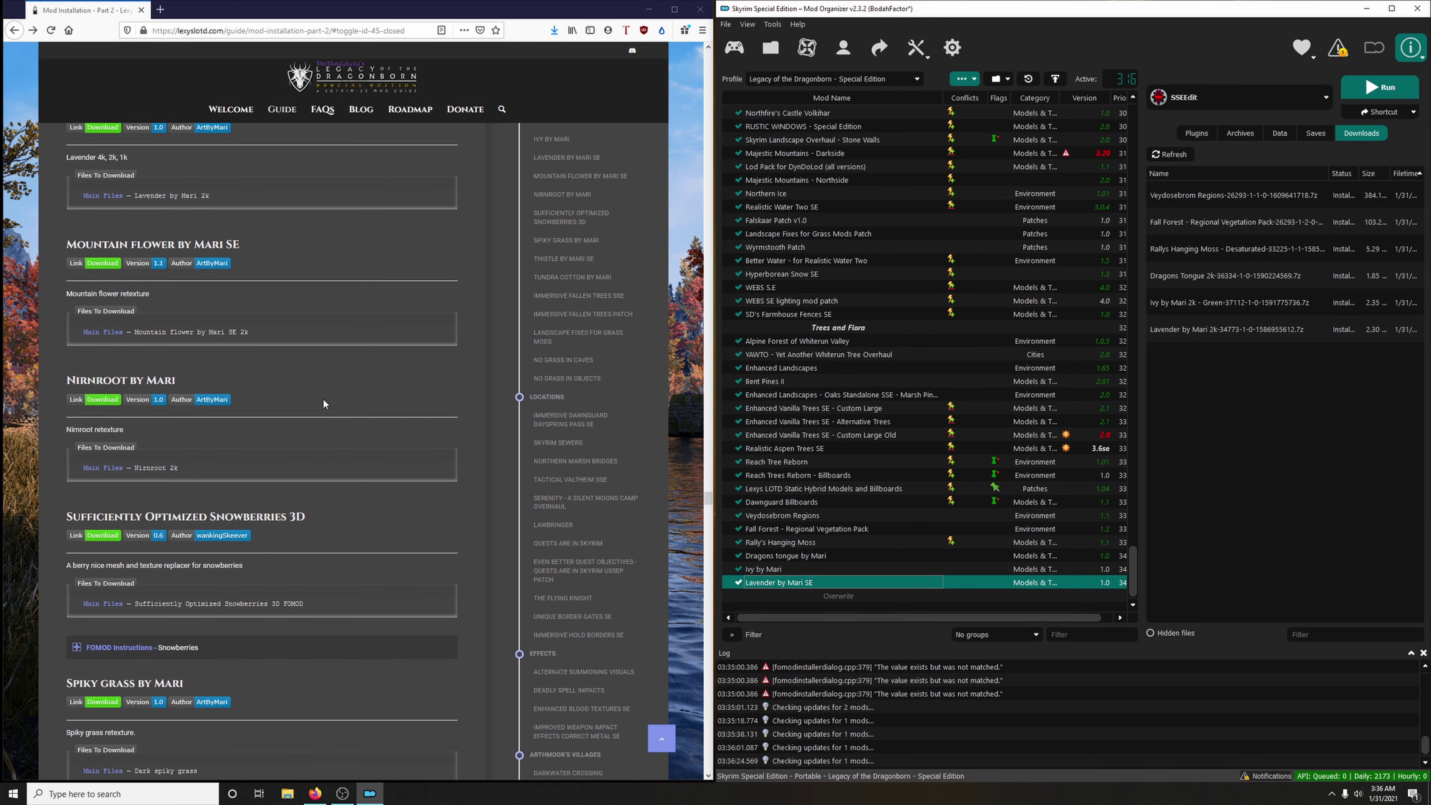
left_click(115, 266)
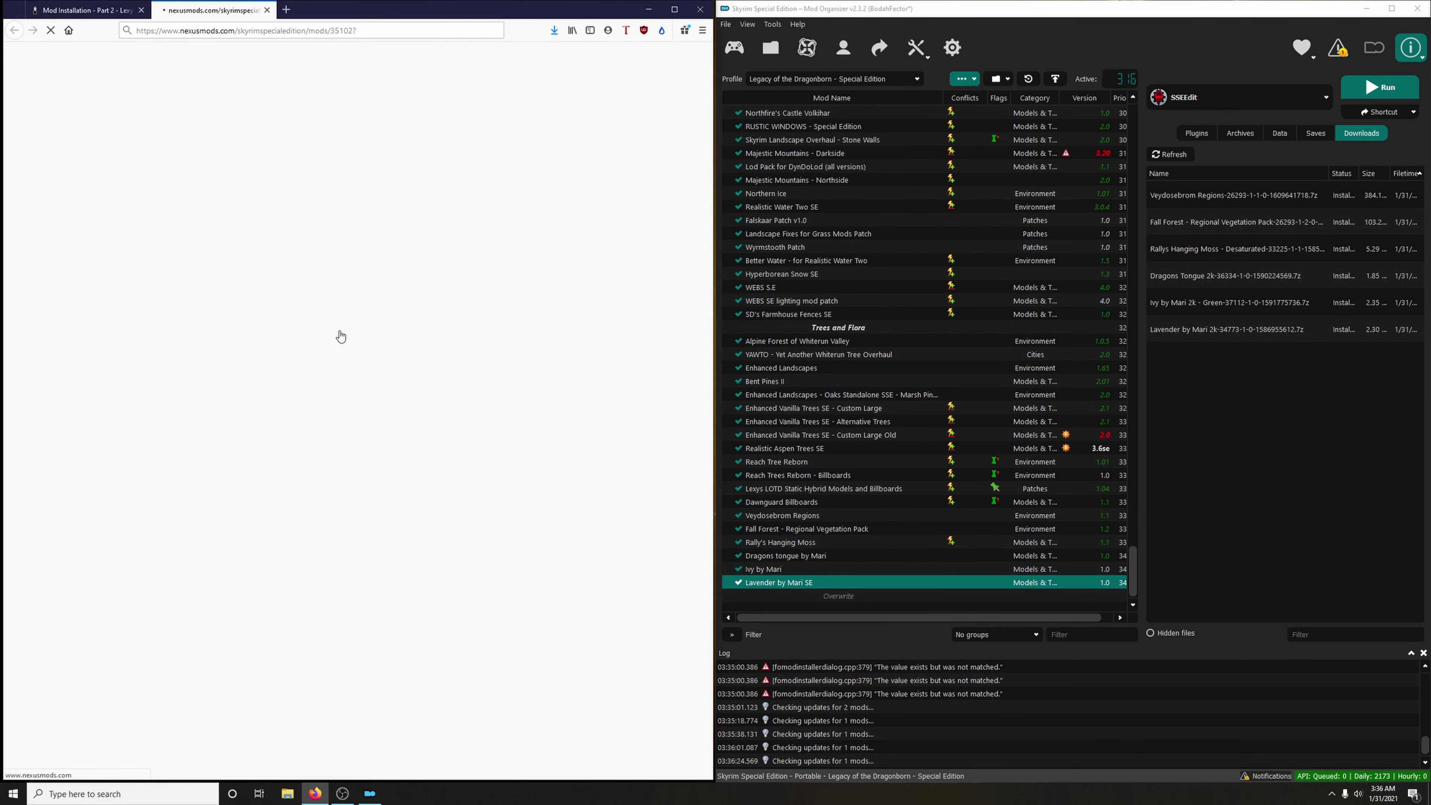
left_click(143, 402)
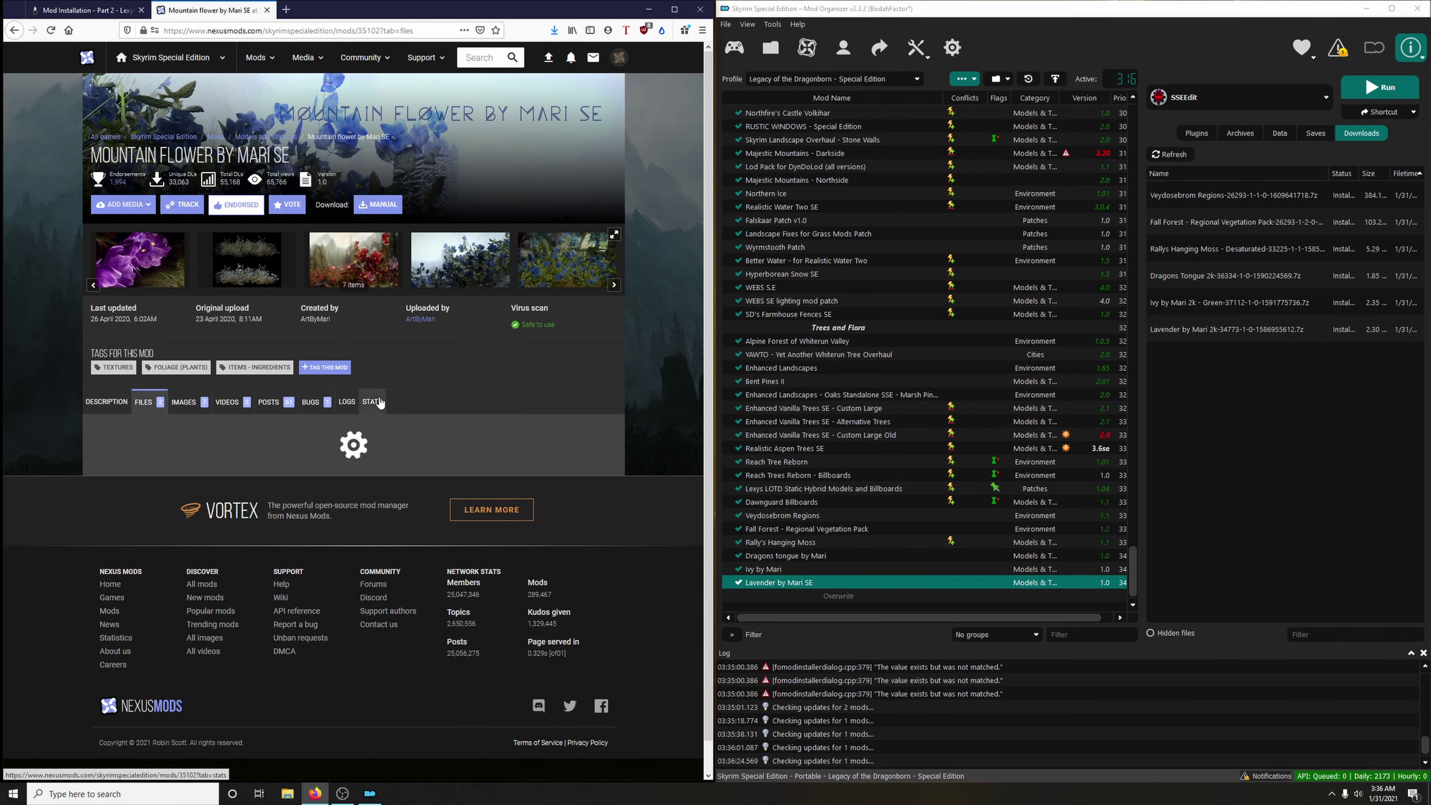
scroll(399, 413, "down", 2)
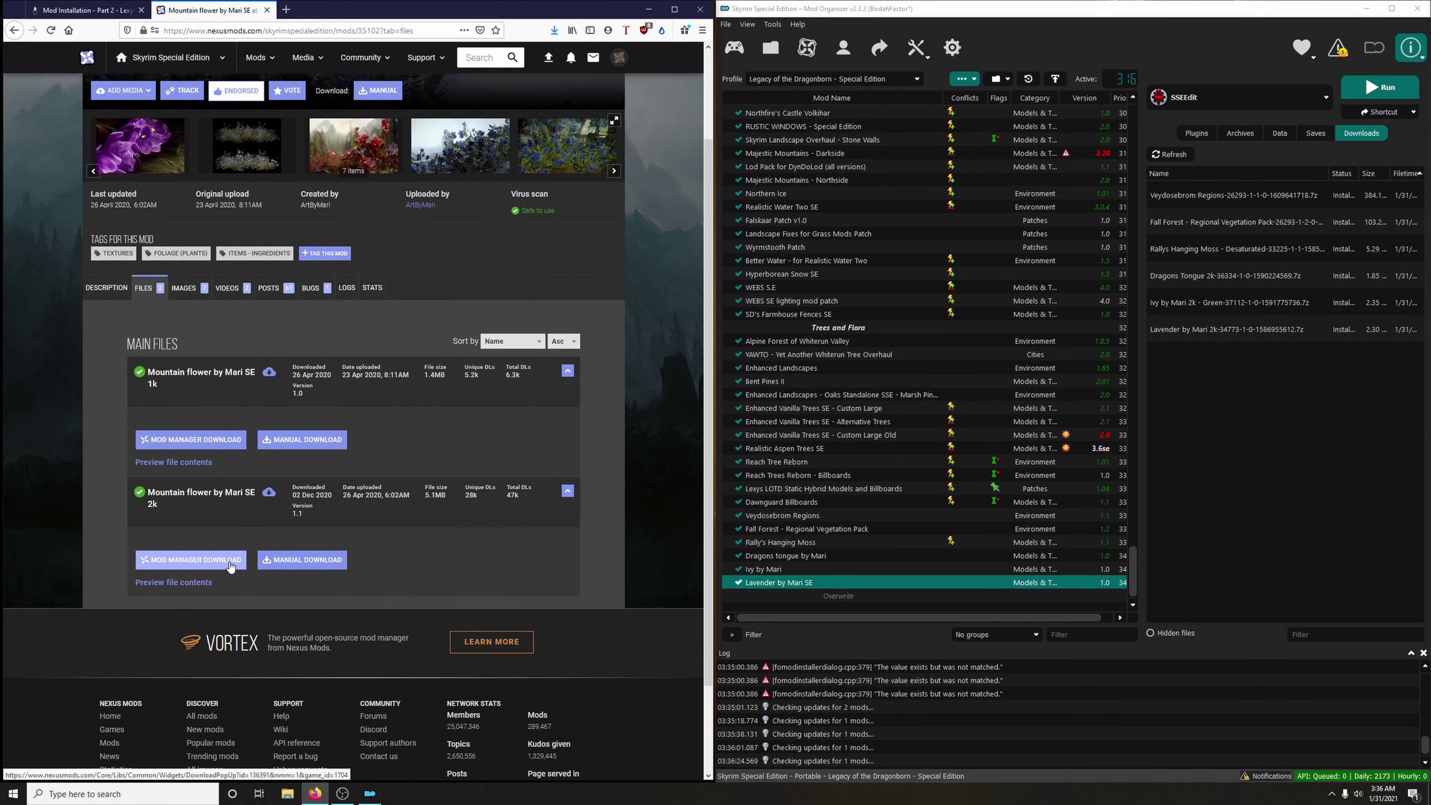
left_click(85, 10)
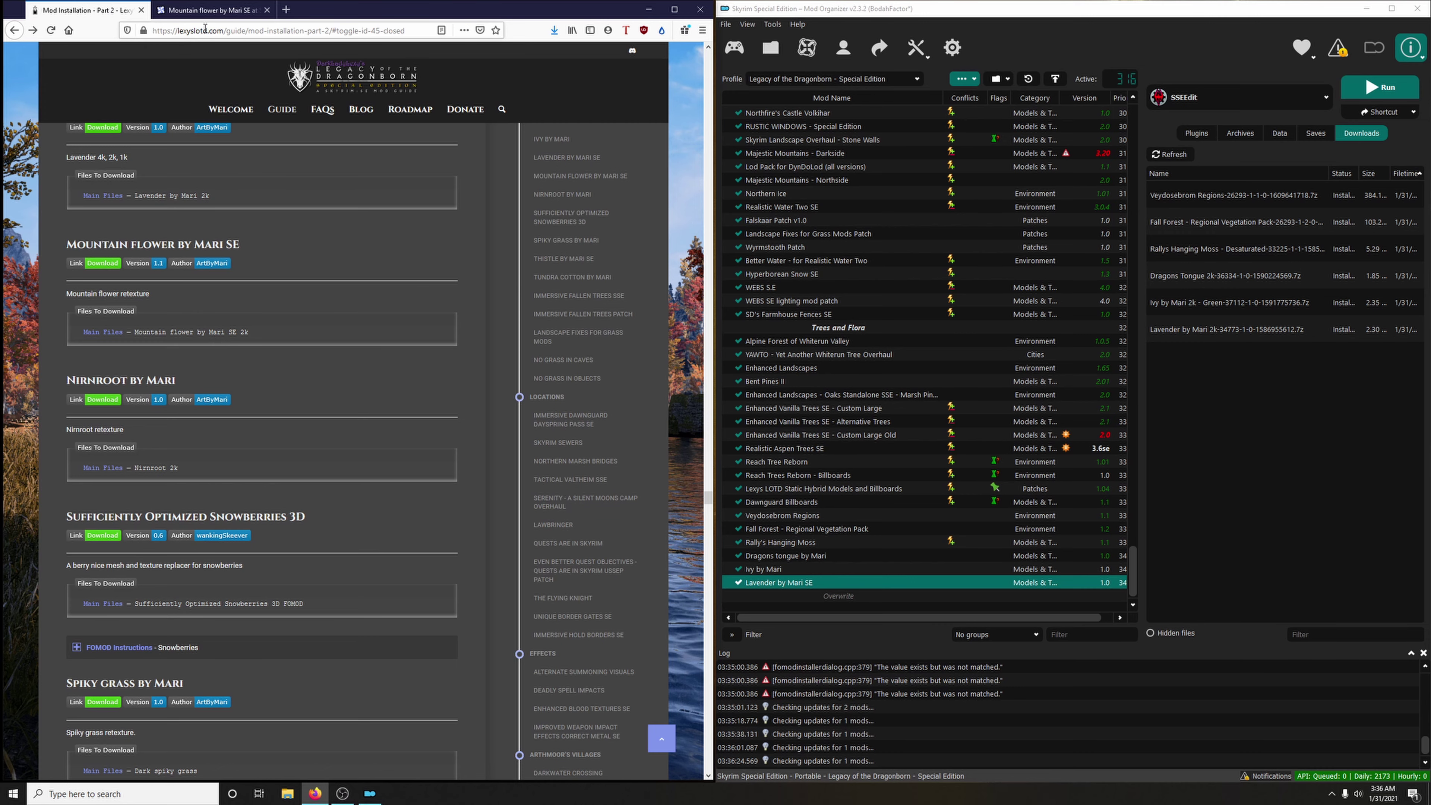
left_click(208, 11)
left_click(231, 555)
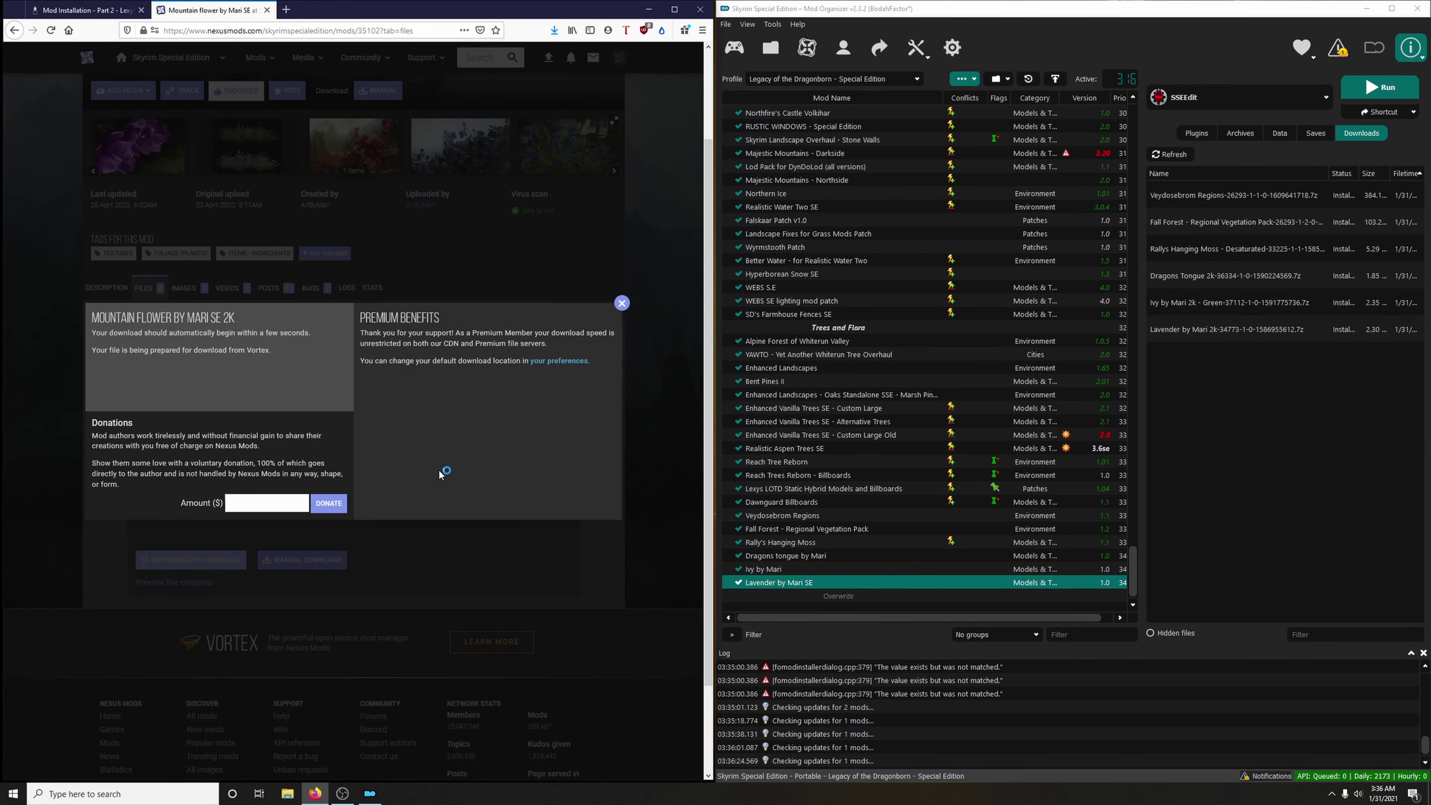
left_click(268, 11)
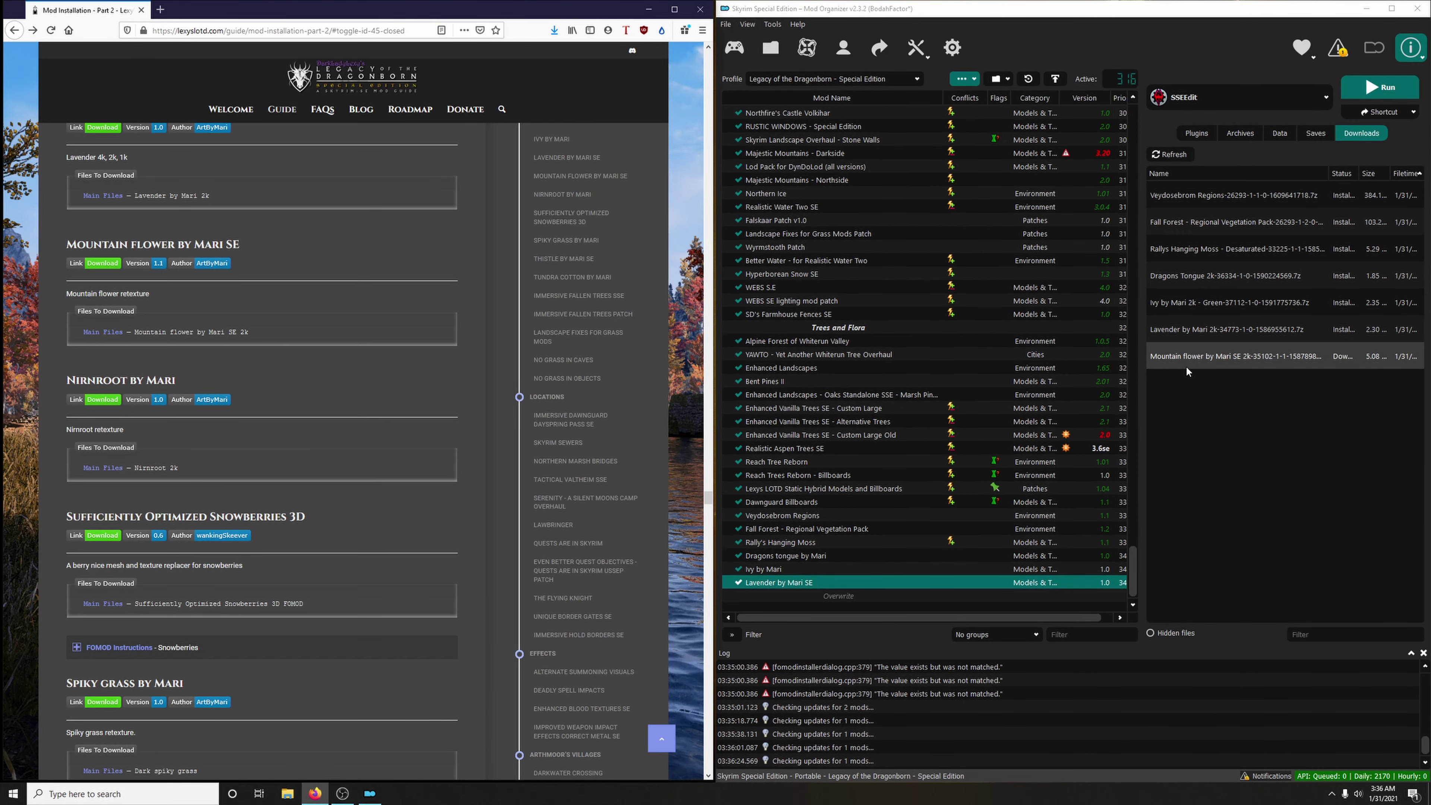
Install the Mountain flower by Mari SE 2k download under its suggested name and enable the mod.
double_click(1180, 357)
left_click(1130, 410)
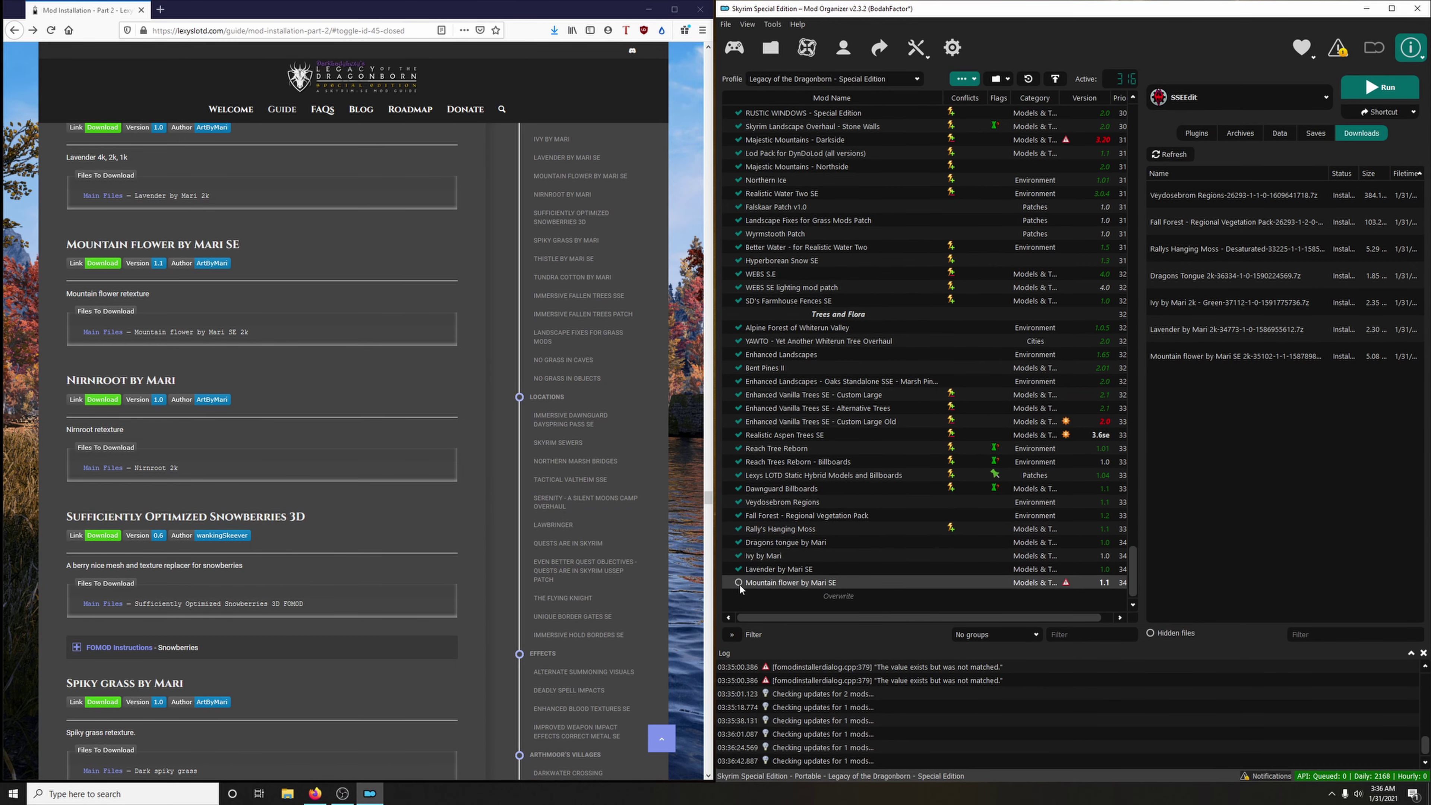
left_click(738, 583)
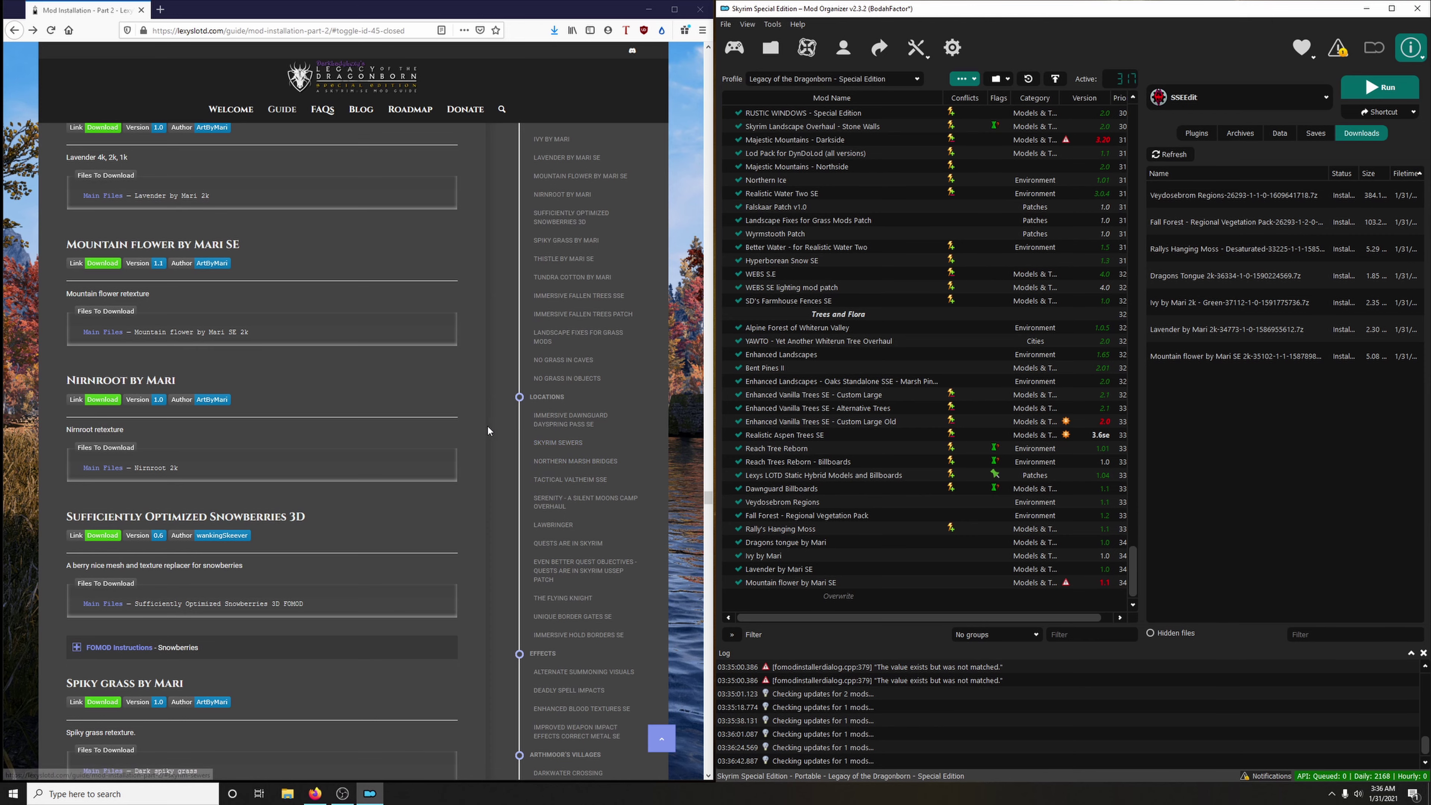
Download the main file Nirnroot 2k from the guide's Nirnroot by Mari link with the mod manager and install it under its suggested name, enabled.
left_click(103, 399)
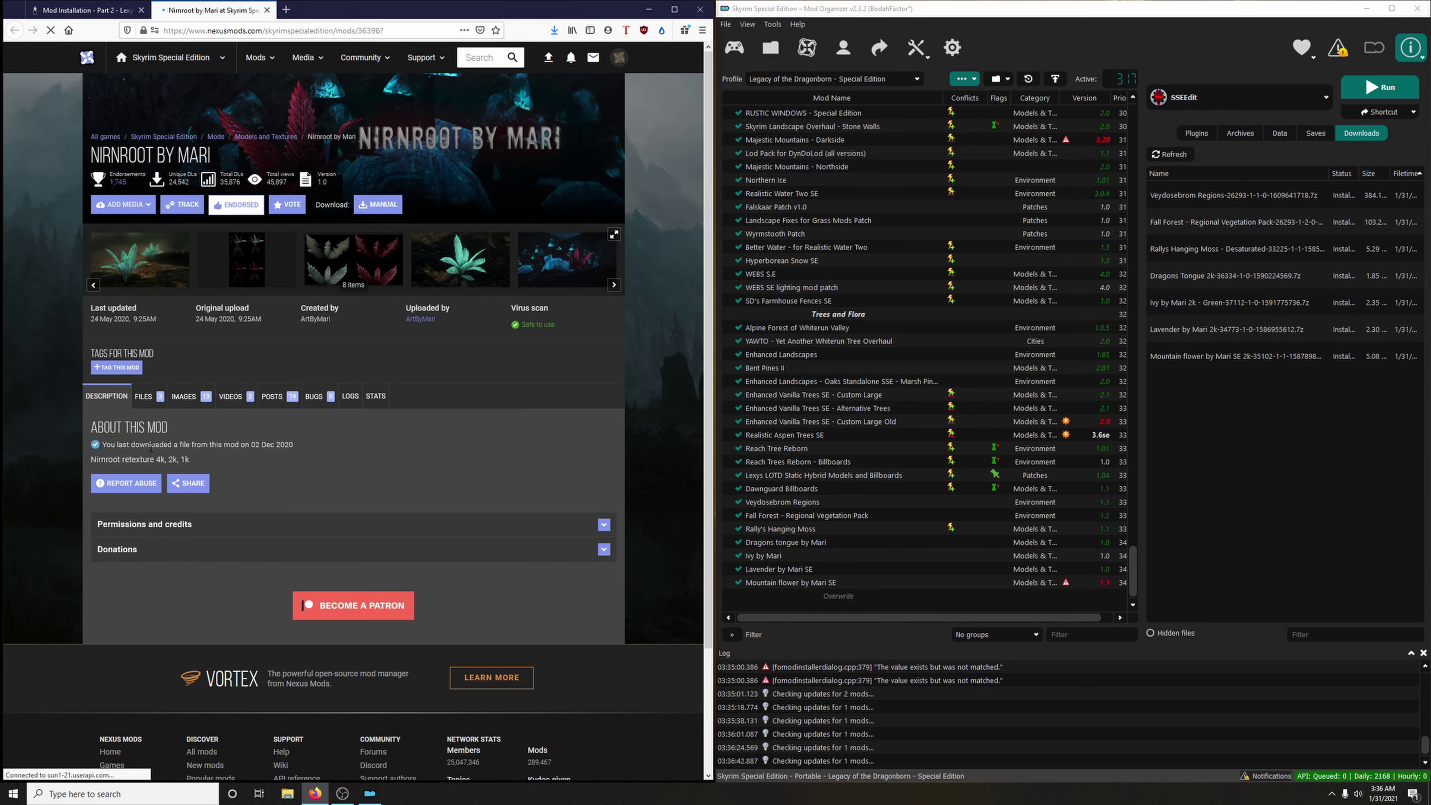
scroll(414, 451, "down", 4)
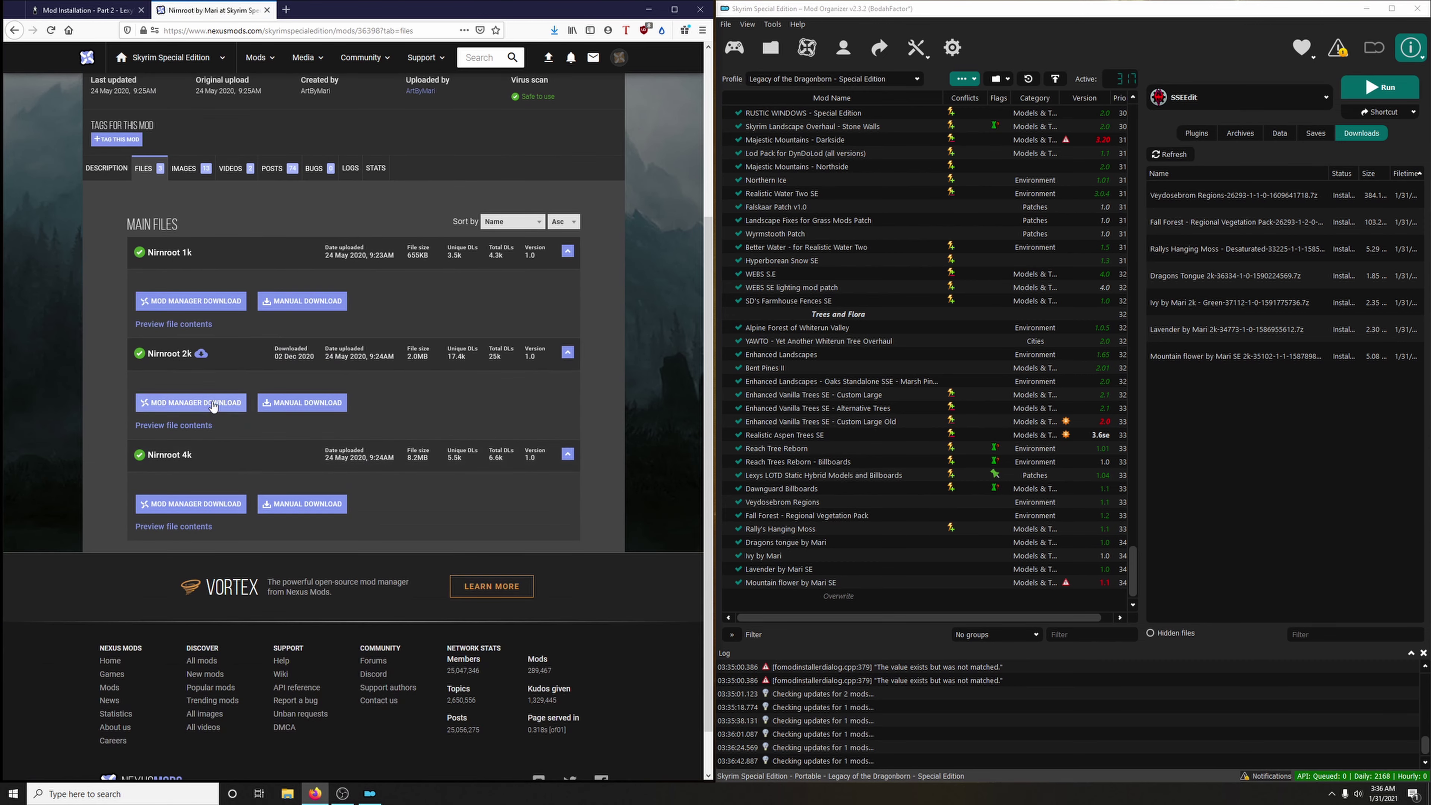
left_click(191, 402)
left_click(267, 9)
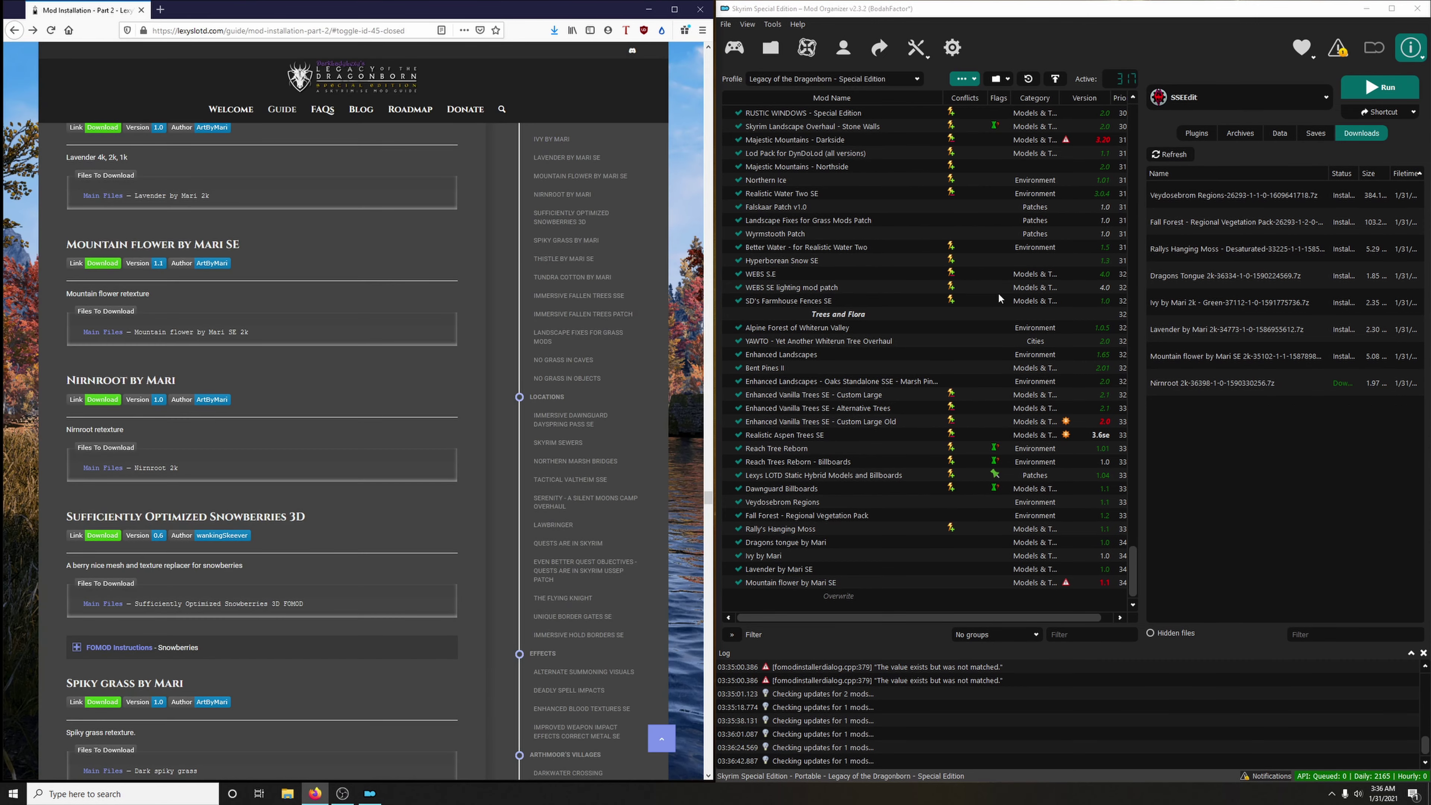
double_click(1179, 387)
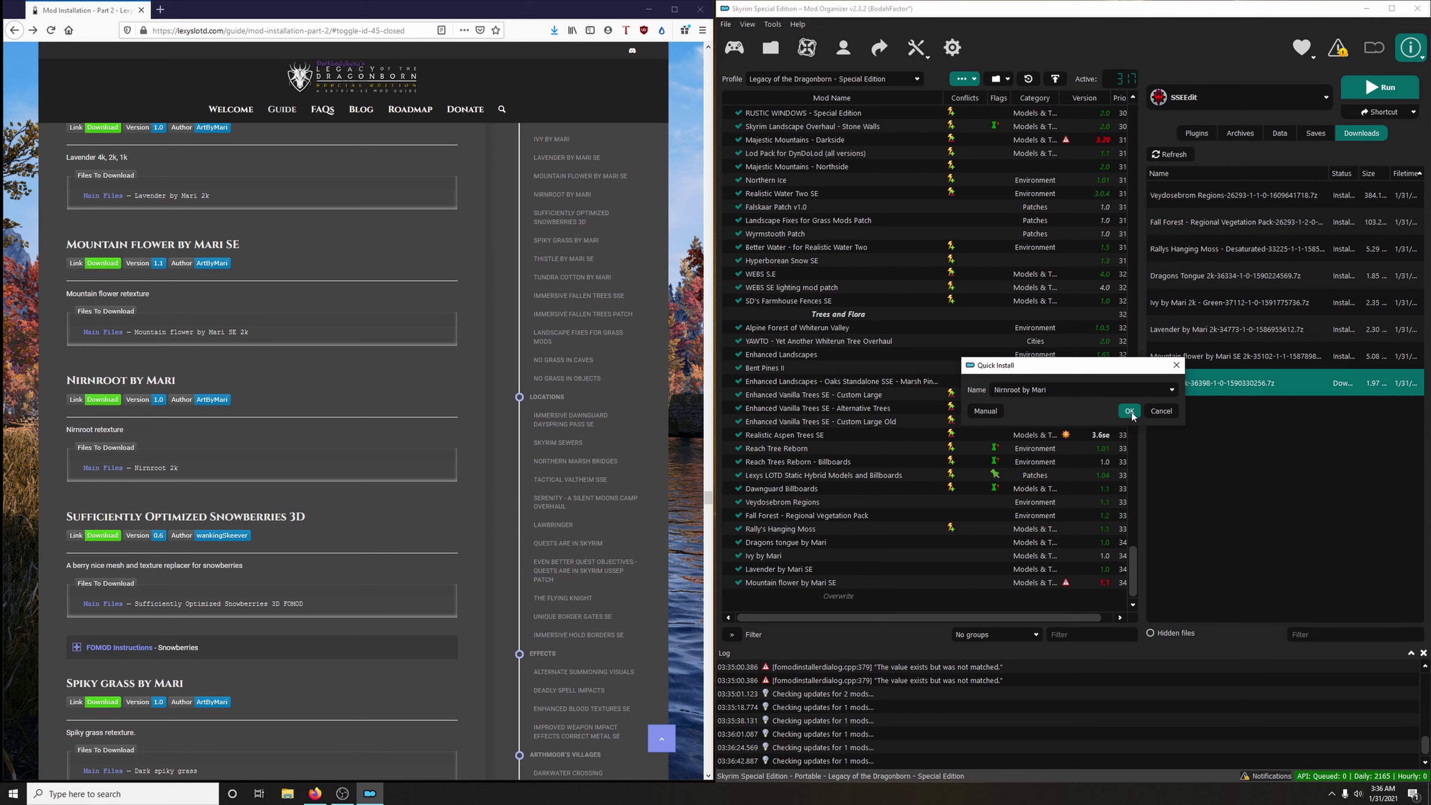
left_click(1129, 411)
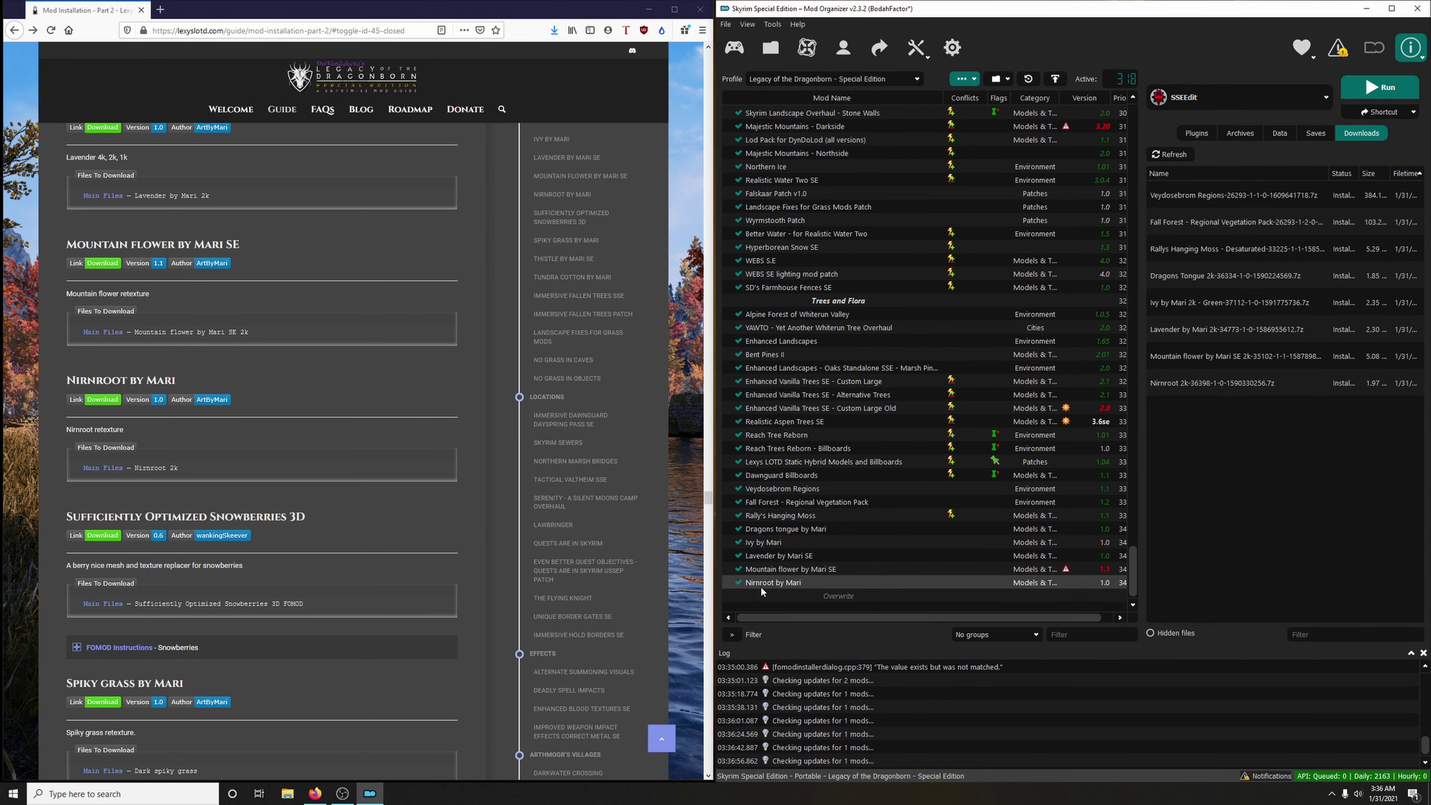
From the guide's Sufficiently Optimized Snowberries 3D link, download the main file Sufficiently Optimized Snowberries 3D FOMOD with the mod manager and close the Nexus page.
scroll(363, 435, "down", 3)
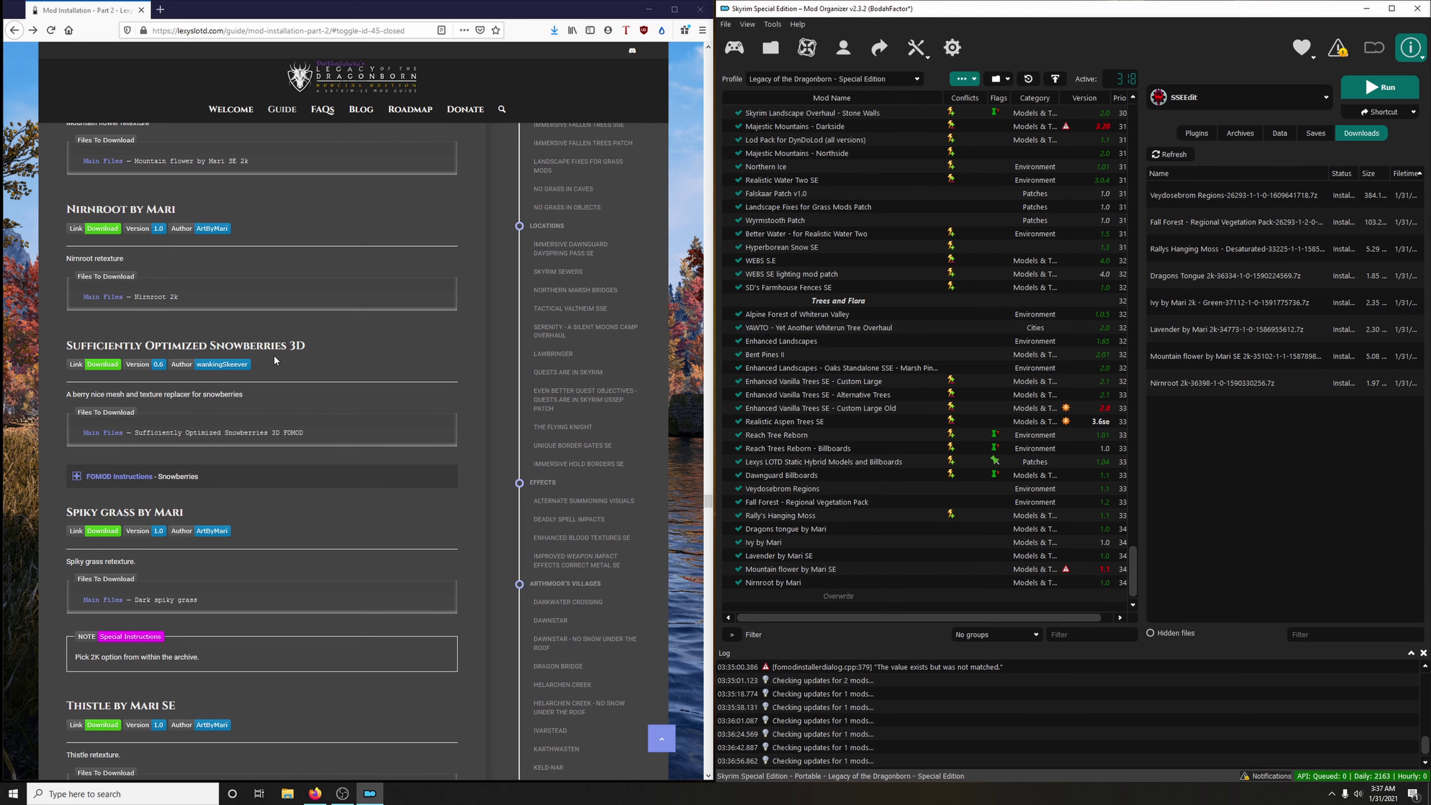
left_click(112, 365)
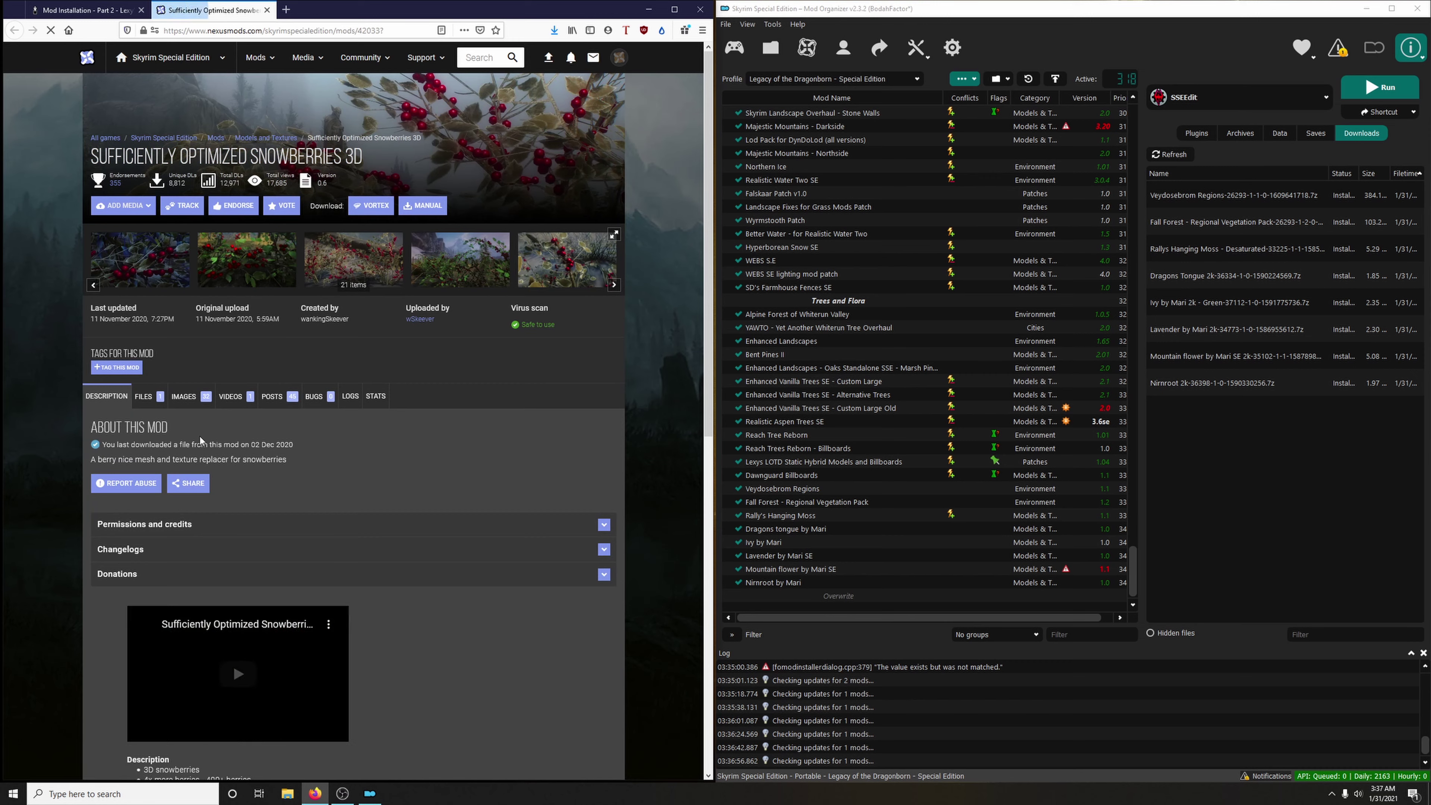
left_click(143, 397)
left_click(190, 547)
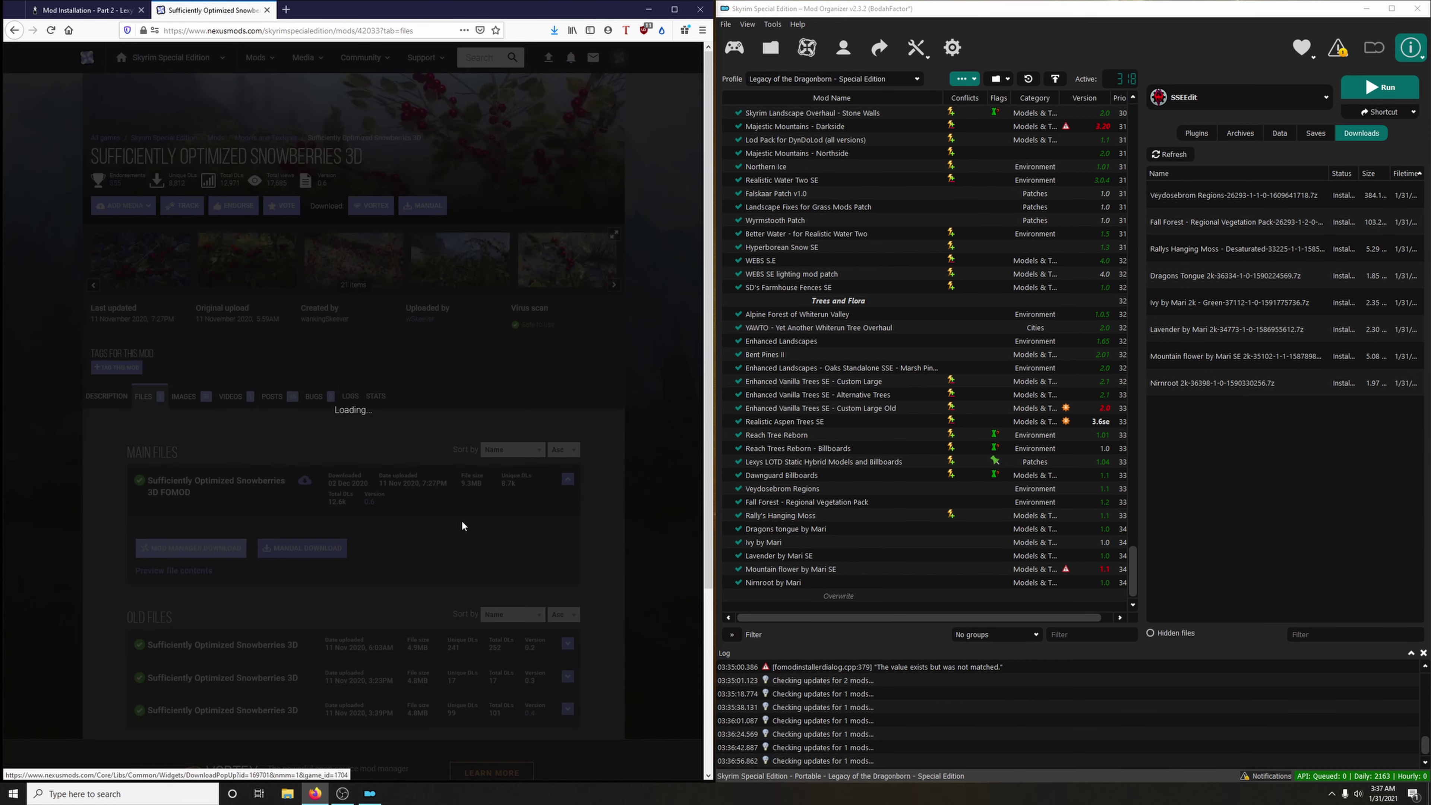
left_click(268, 10)
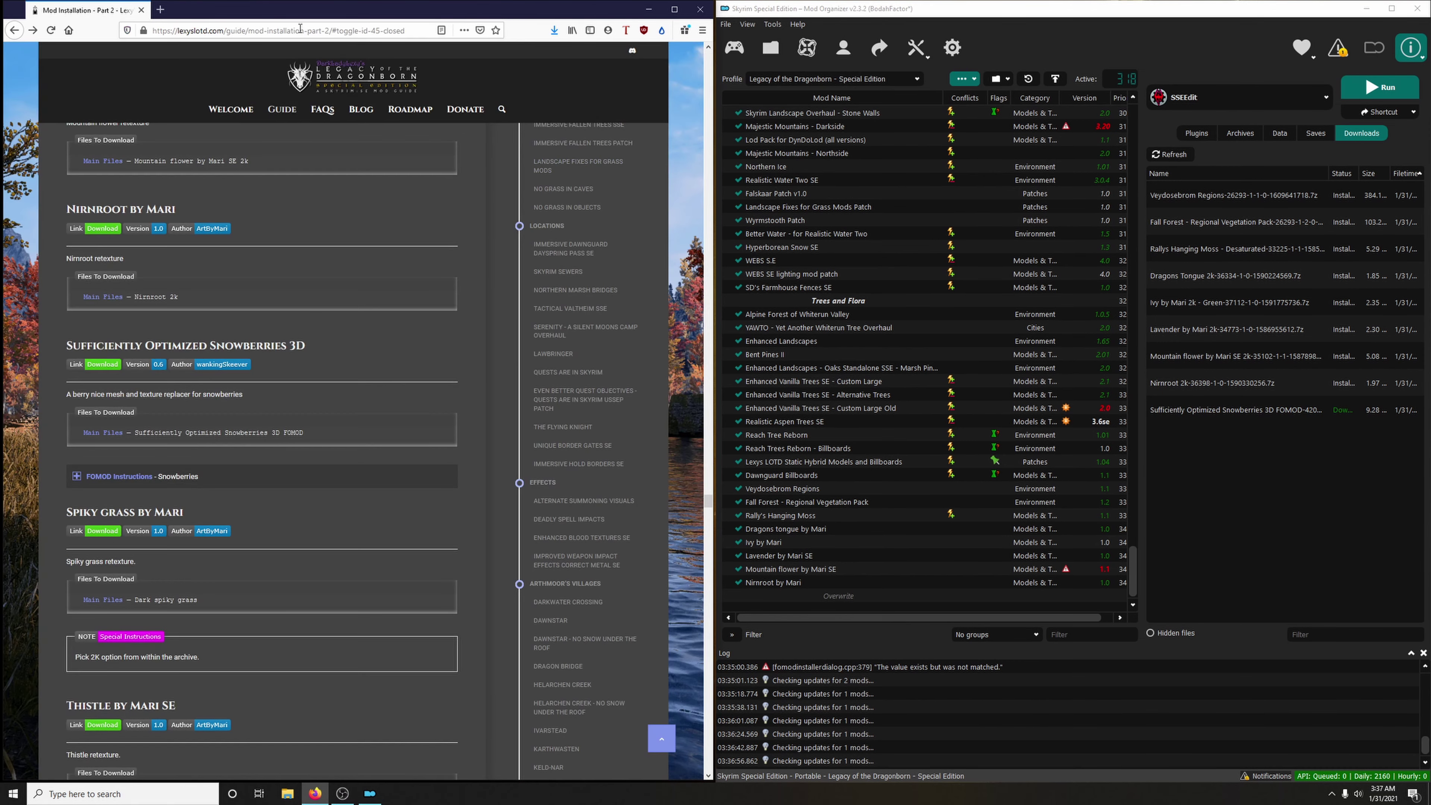
Install Sufficiently Optimized Snowberries 3D with the Darker Berries option, following the guide's FOMOD instructions, and enable the mod.
double_click(1151, 412)
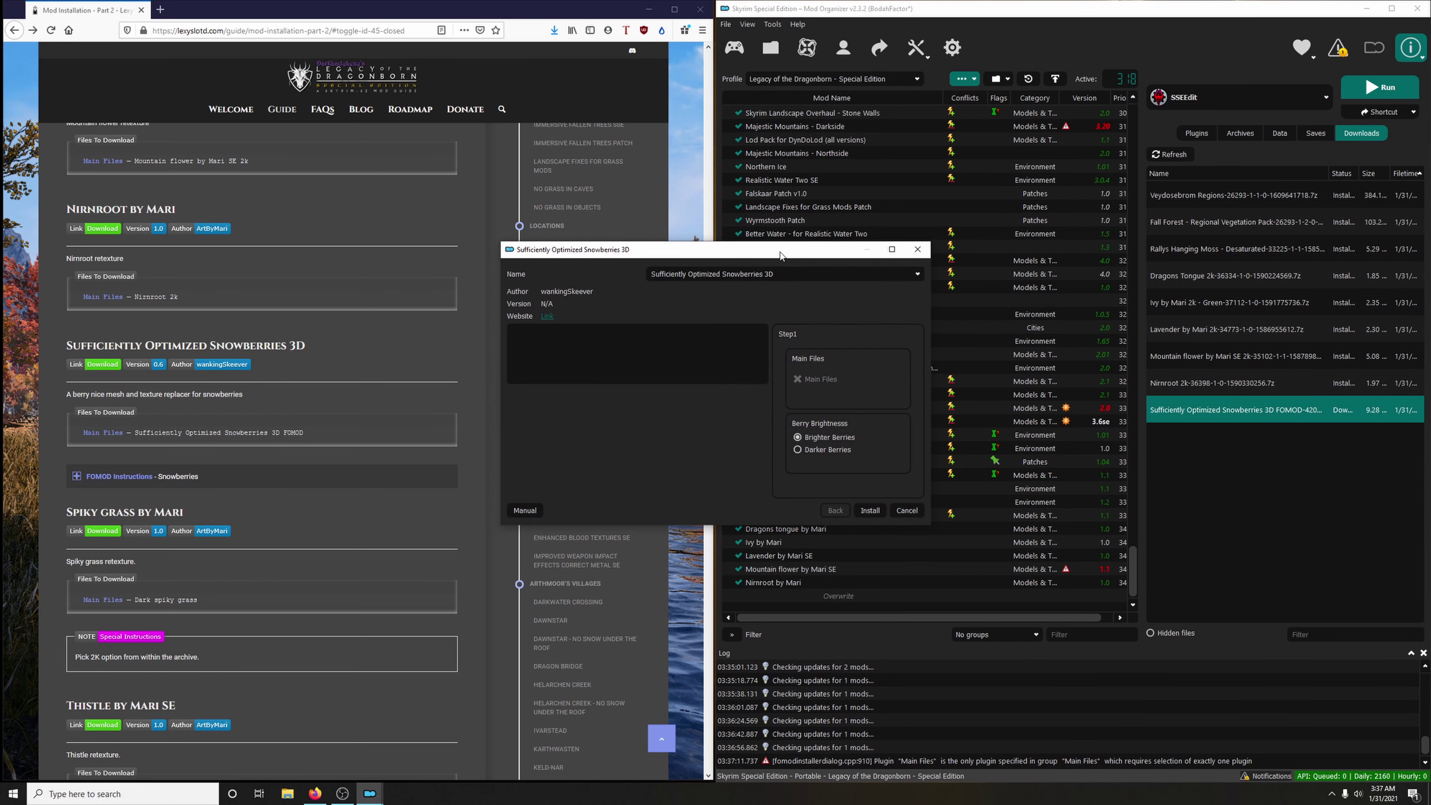
left_click_drag(781, 252, 1073, 249)
left_click(299, 476)
scroll(417, 562, "down", 3)
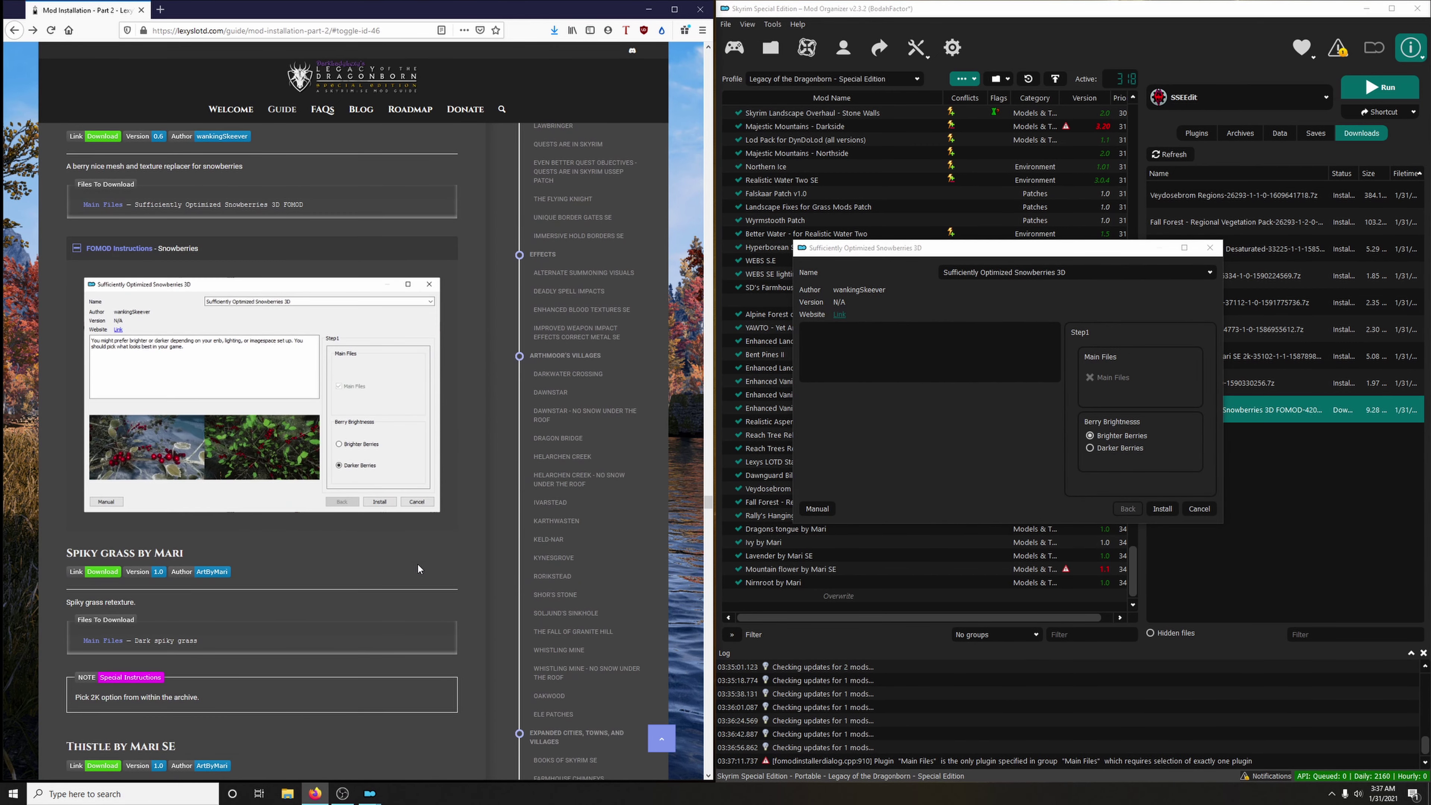
left_click(1090, 448)
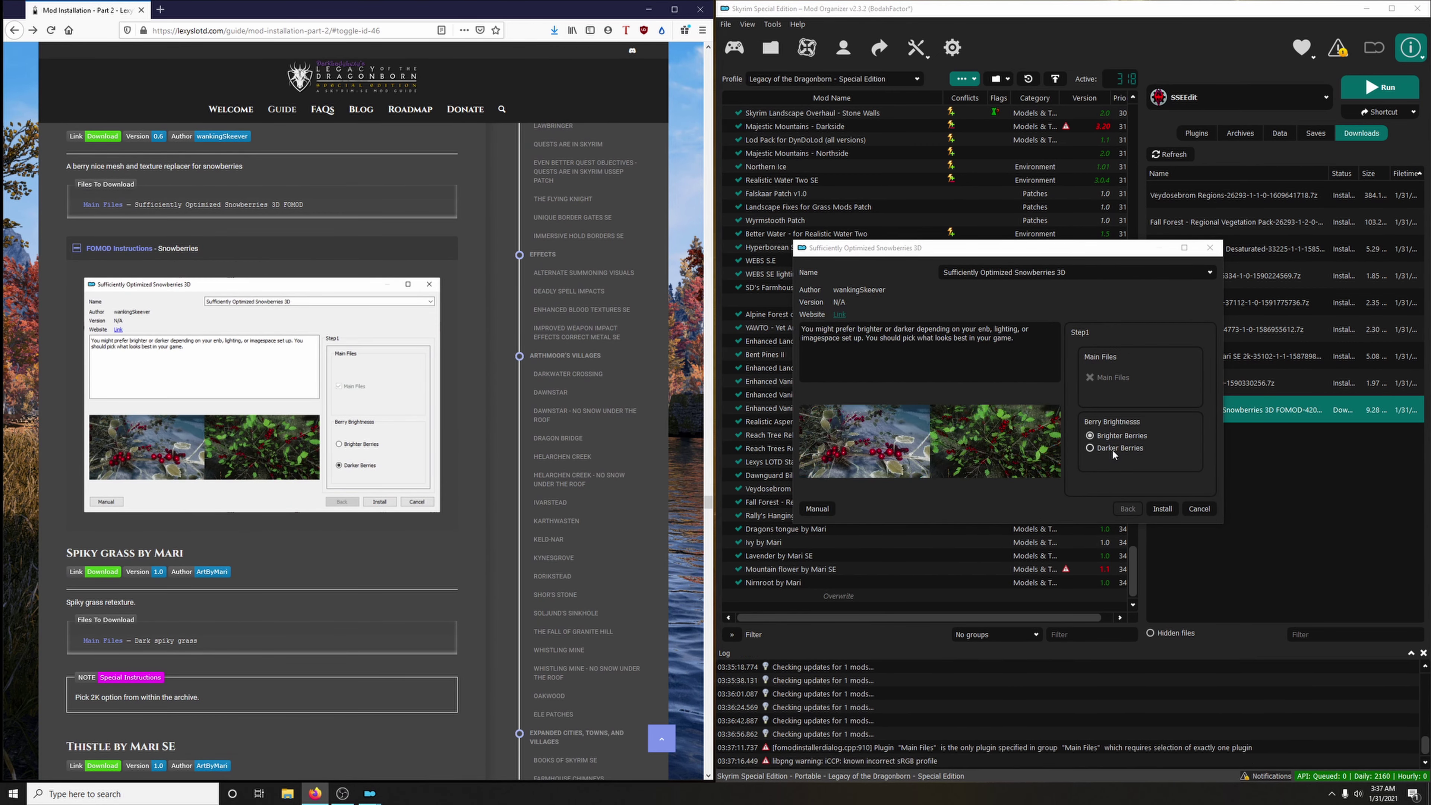
left_click(1161, 508)
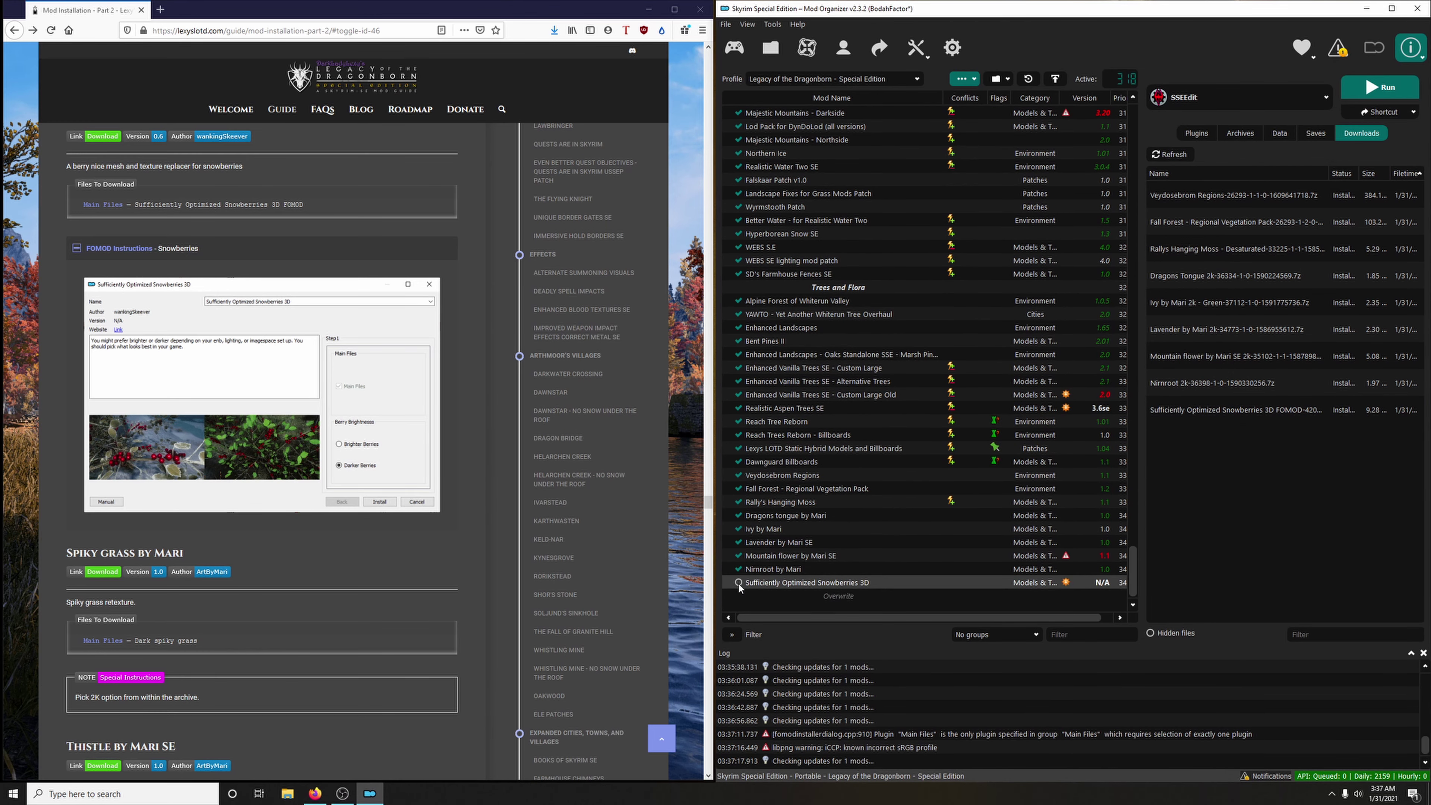
left_click(738, 583)
left_click(155, 252)
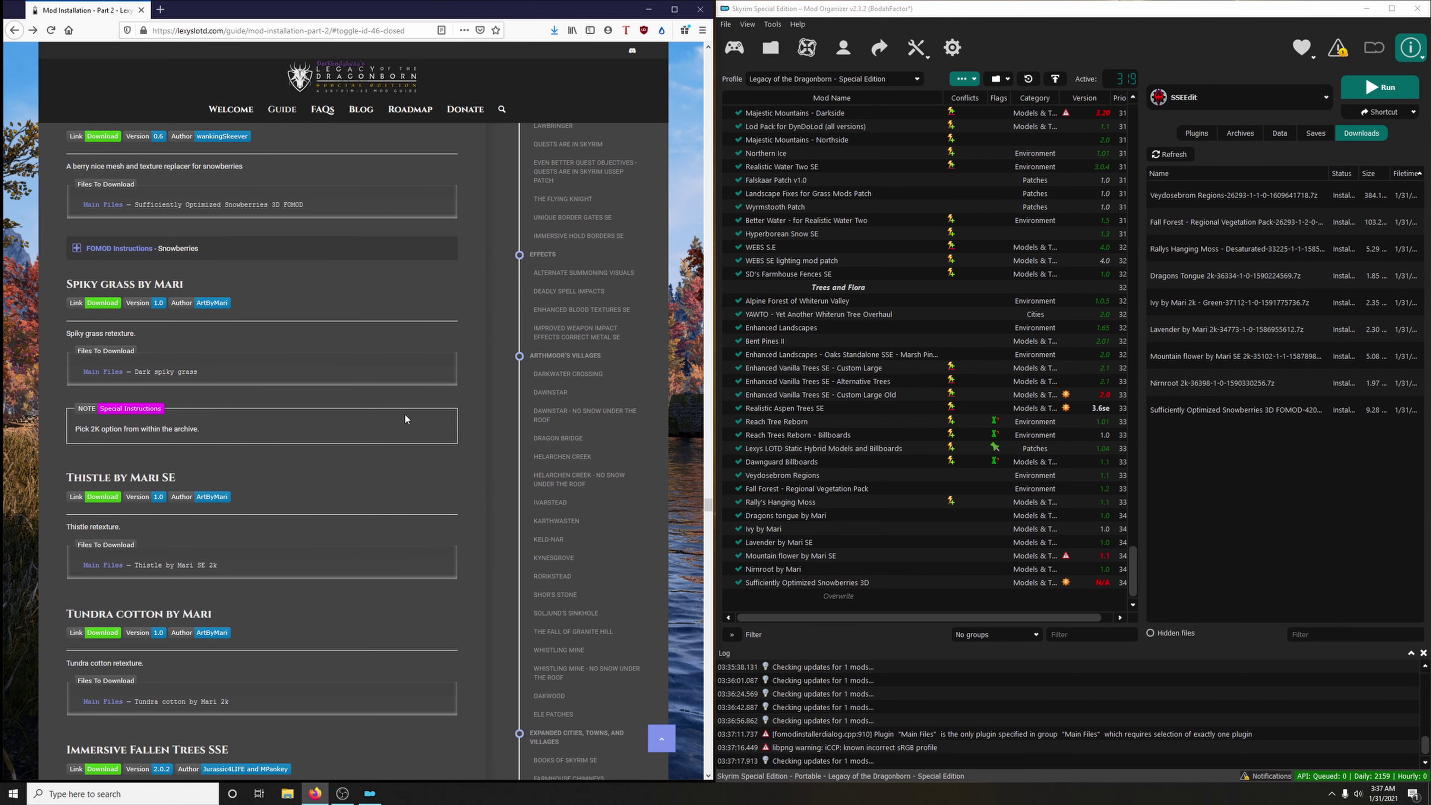
Download the main file Dark spiky grass from the Spiky grass by Mari page with the mod manager, checking the required file in the guide.
scroll(330, 388, "down", 1)
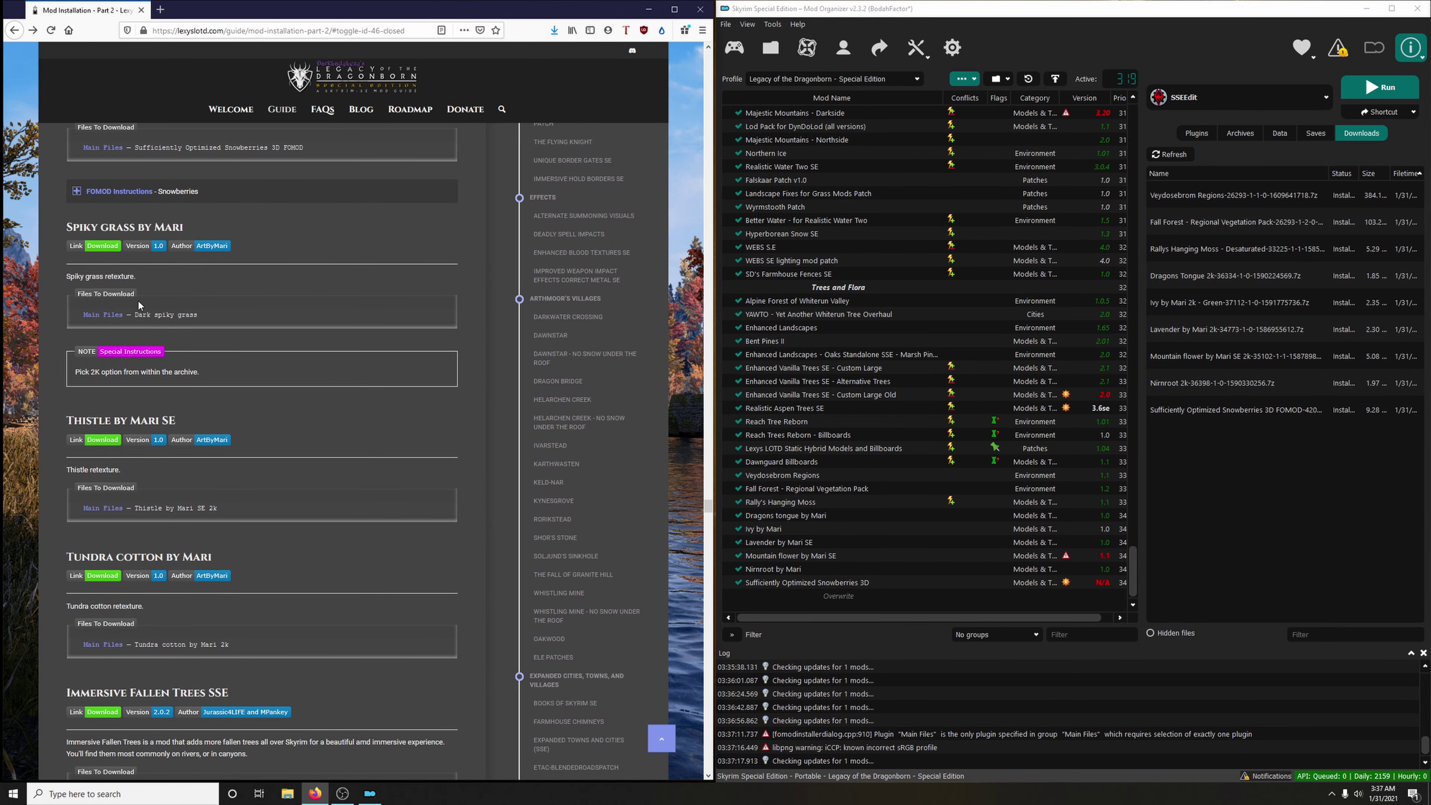
left_click(102, 246)
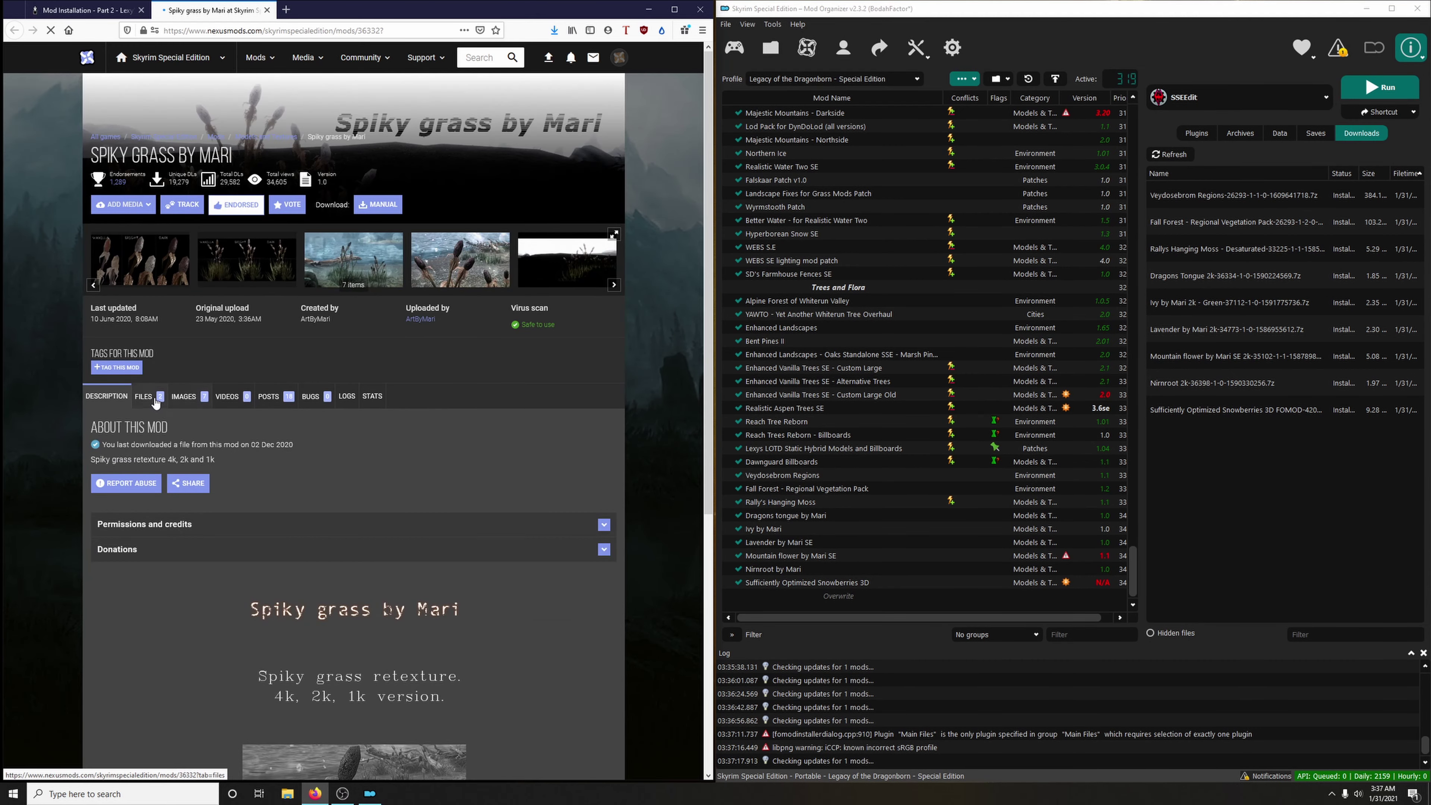
left_click(155, 398)
scroll(396, 463, "down", 2)
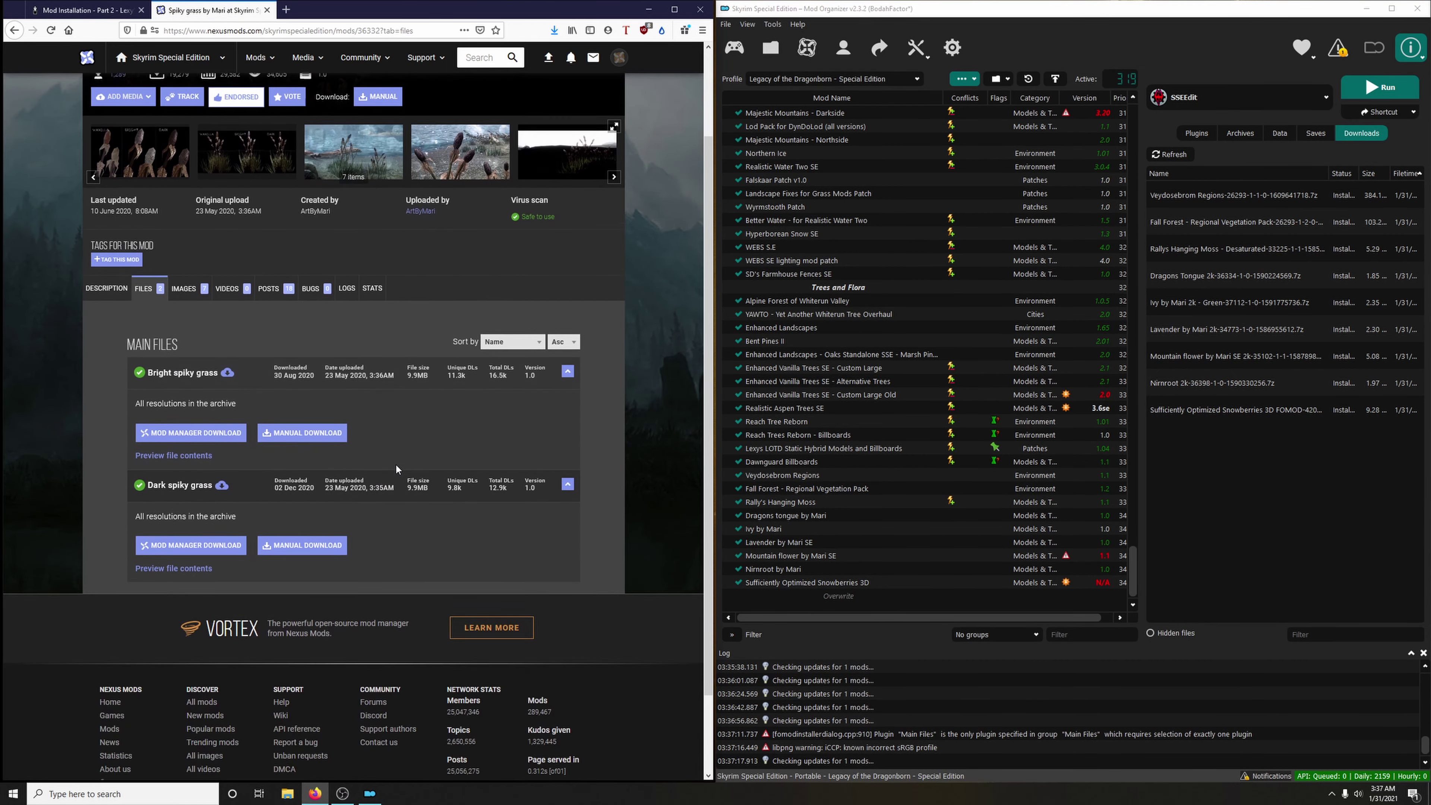
left_click(104, 17)
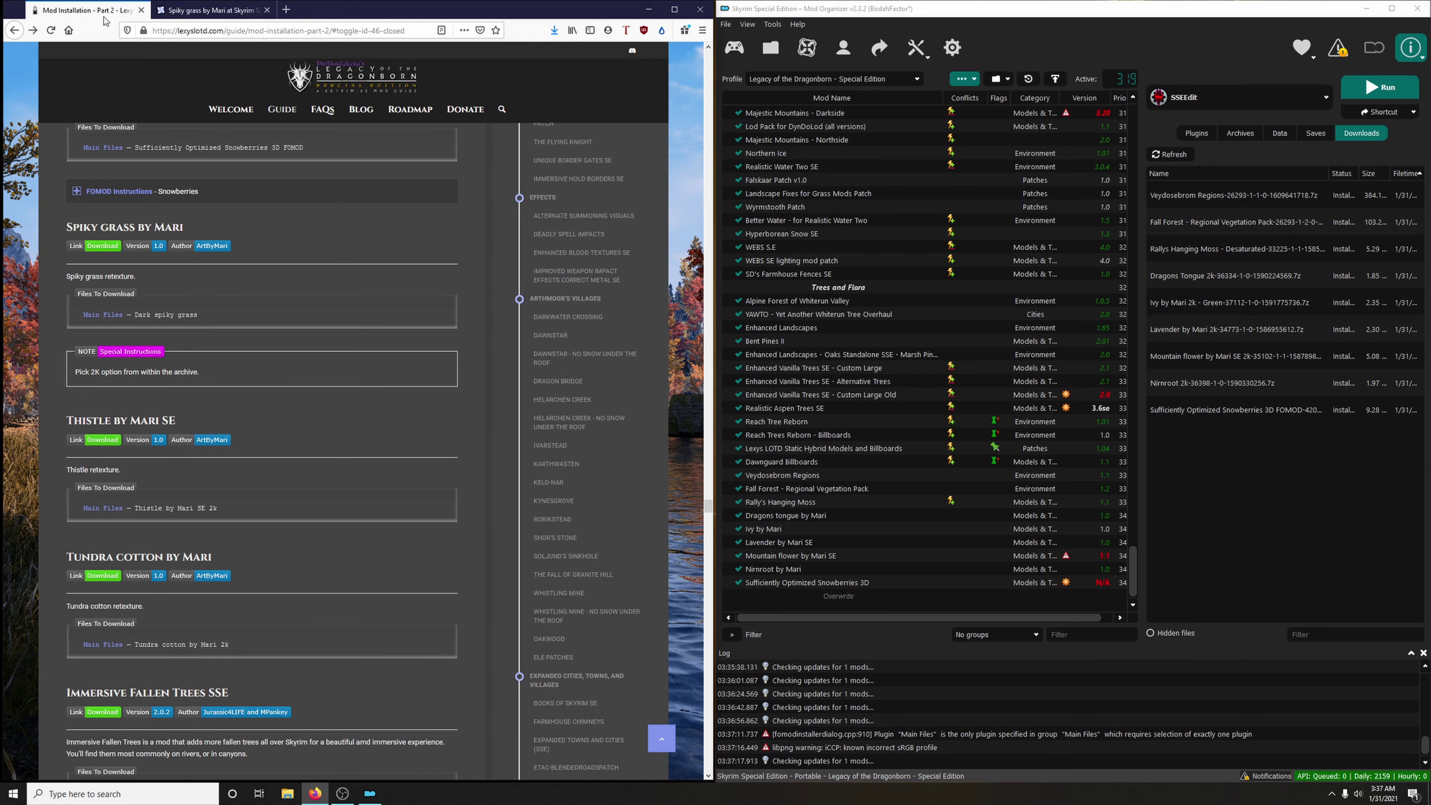
left_click(208, 10)
left_click(191, 539)
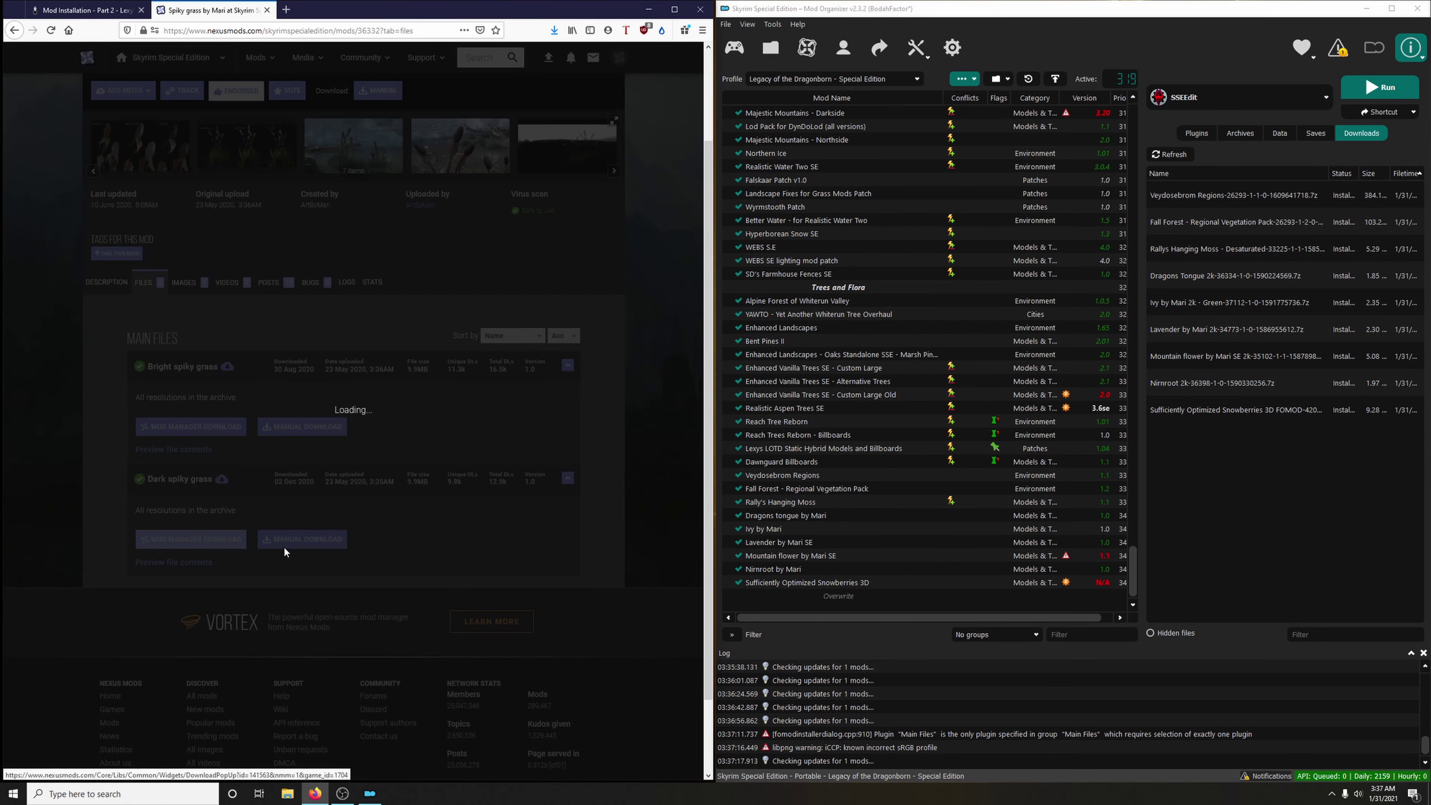
left_click(267, 10)
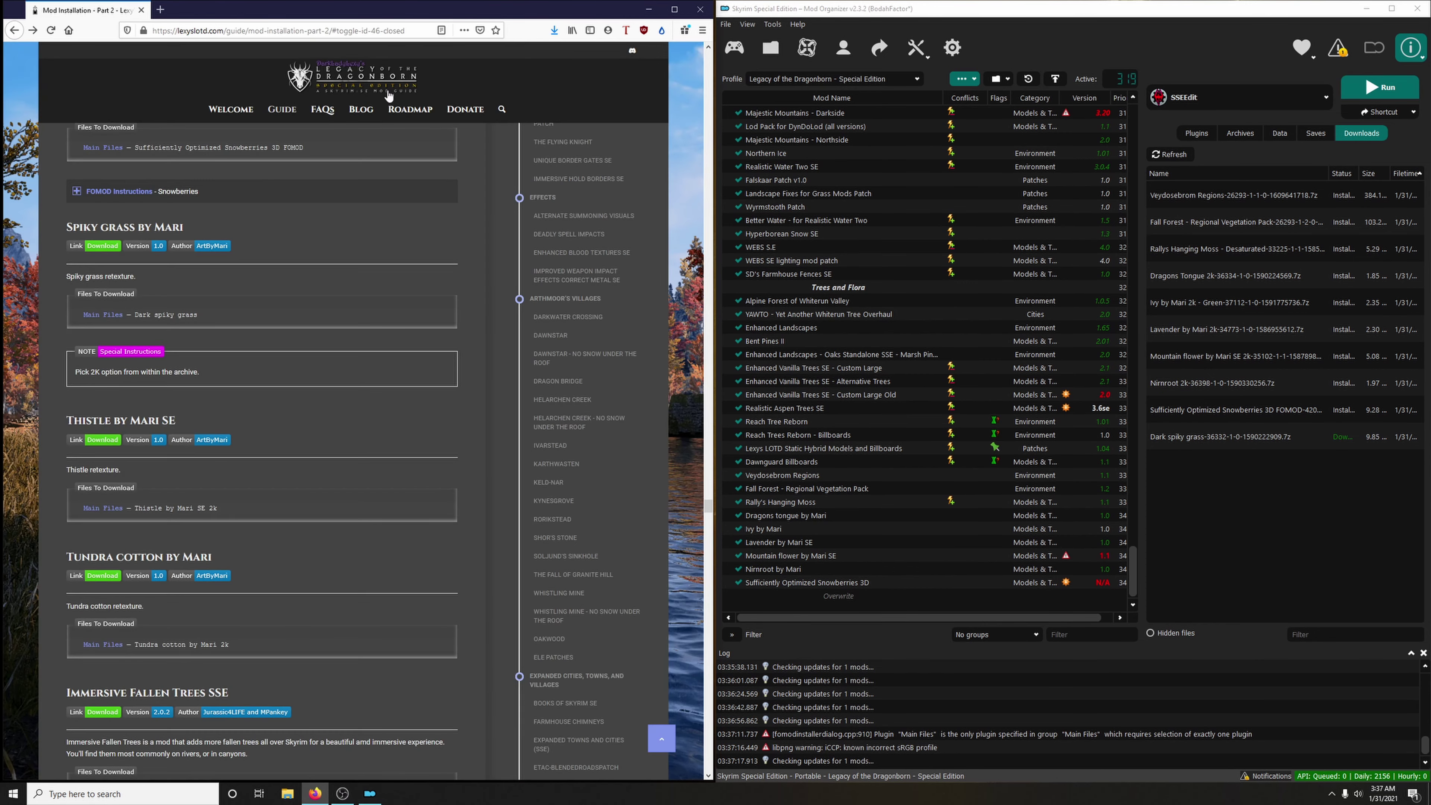
Install Spiky grass by Mari with the 2k folder inside DarkSpikyGrass set as the data directory, and enable the mod.
double_click(1204, 440)
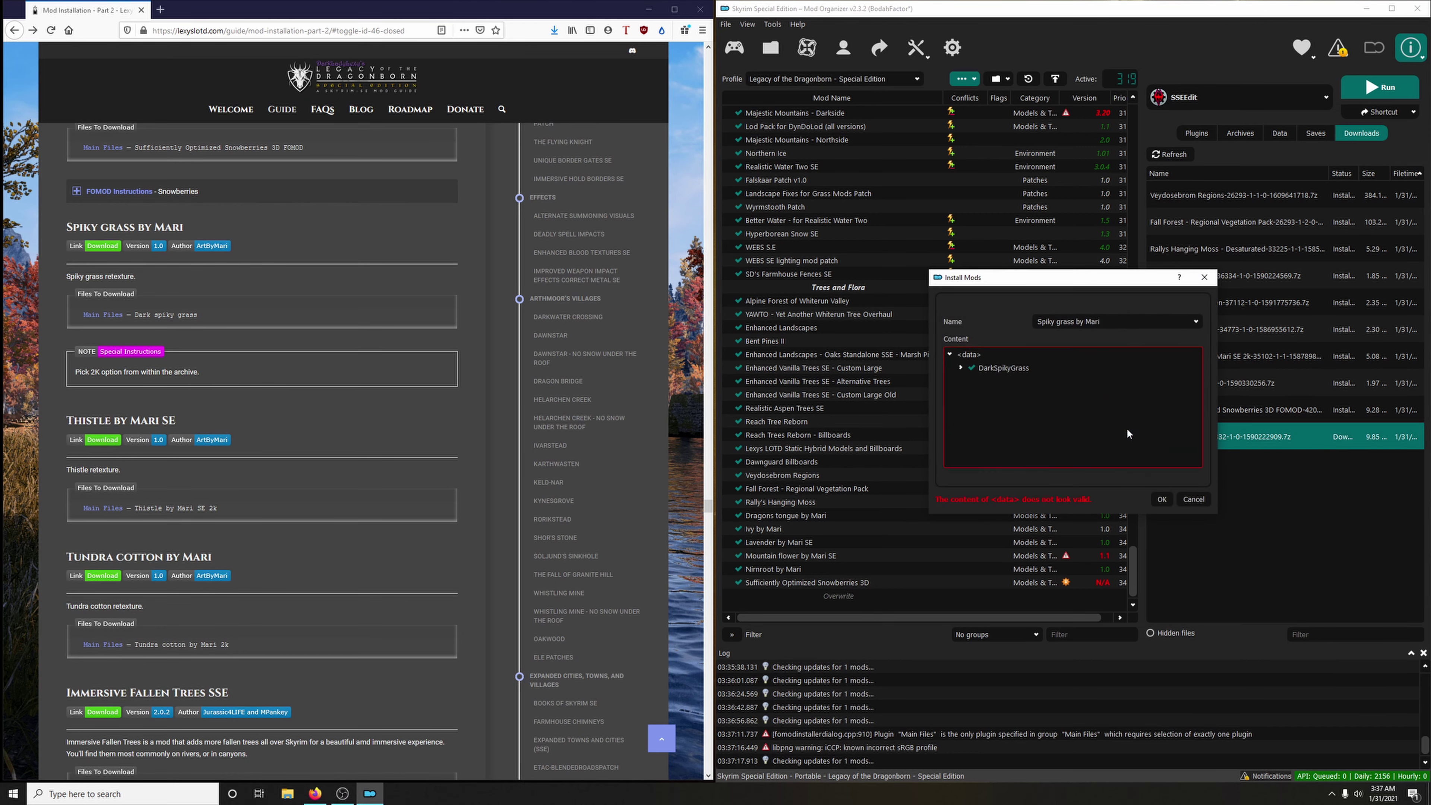
right_click(1016, 371)
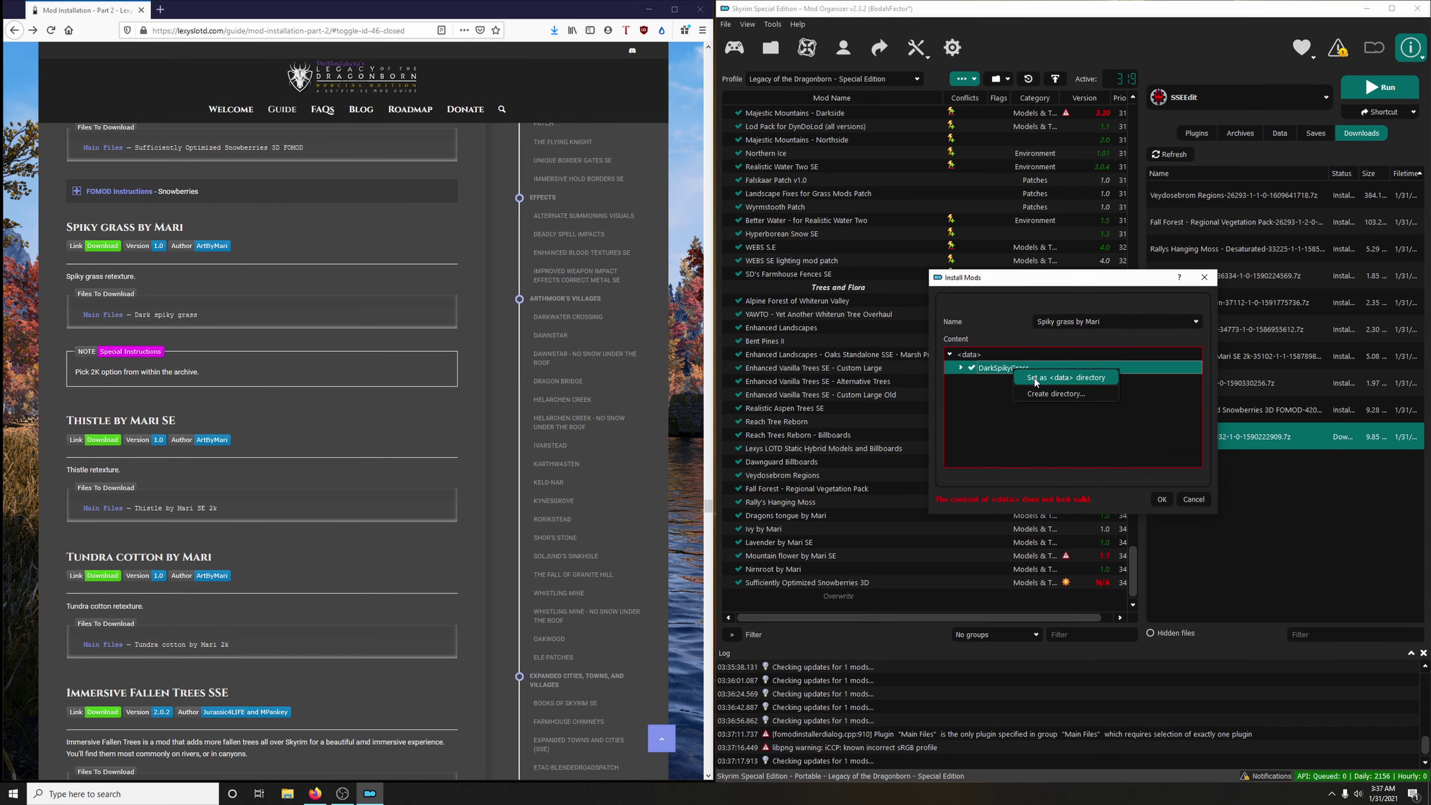
right_click(1011, 369)
left_click(1065, 375)
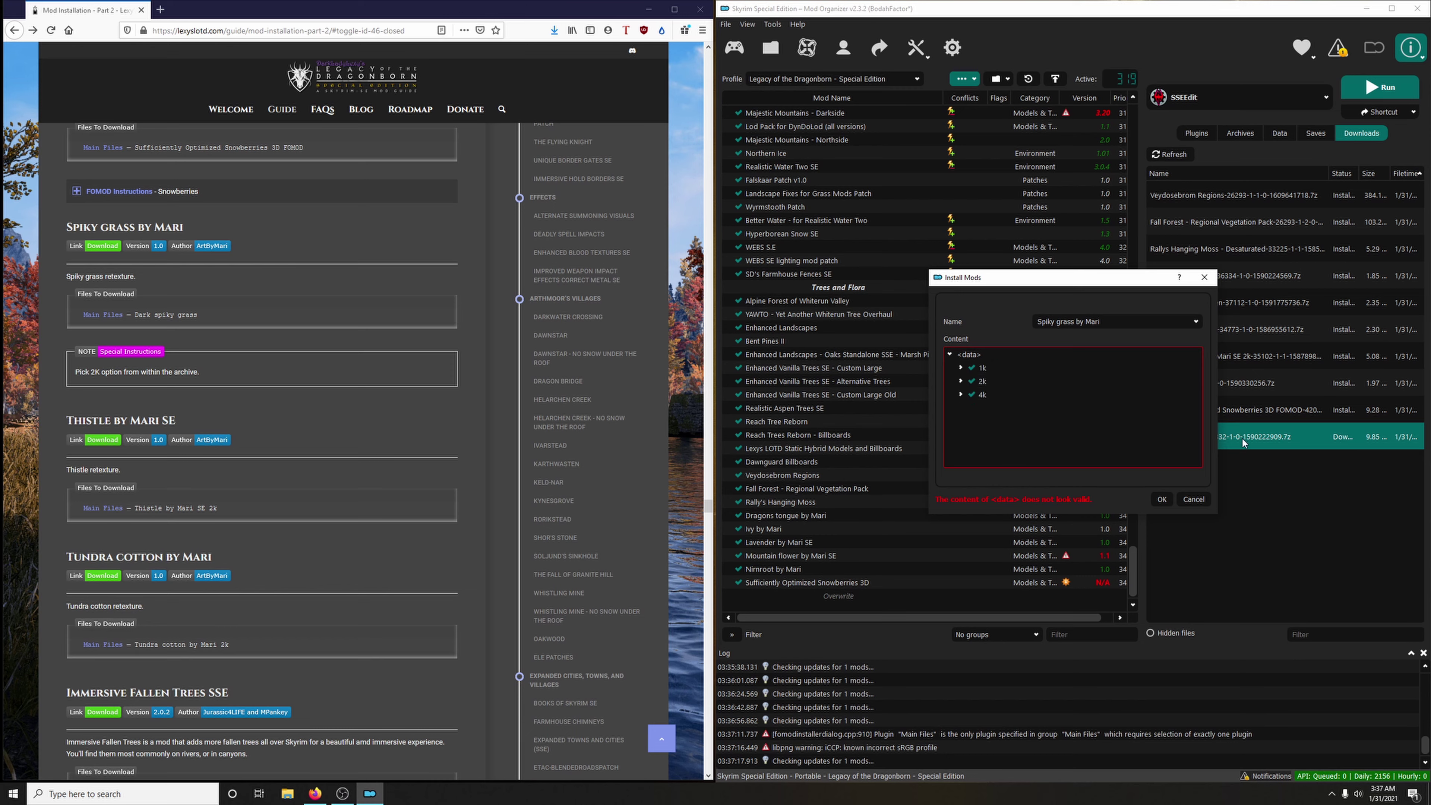
right_click(994, 384)
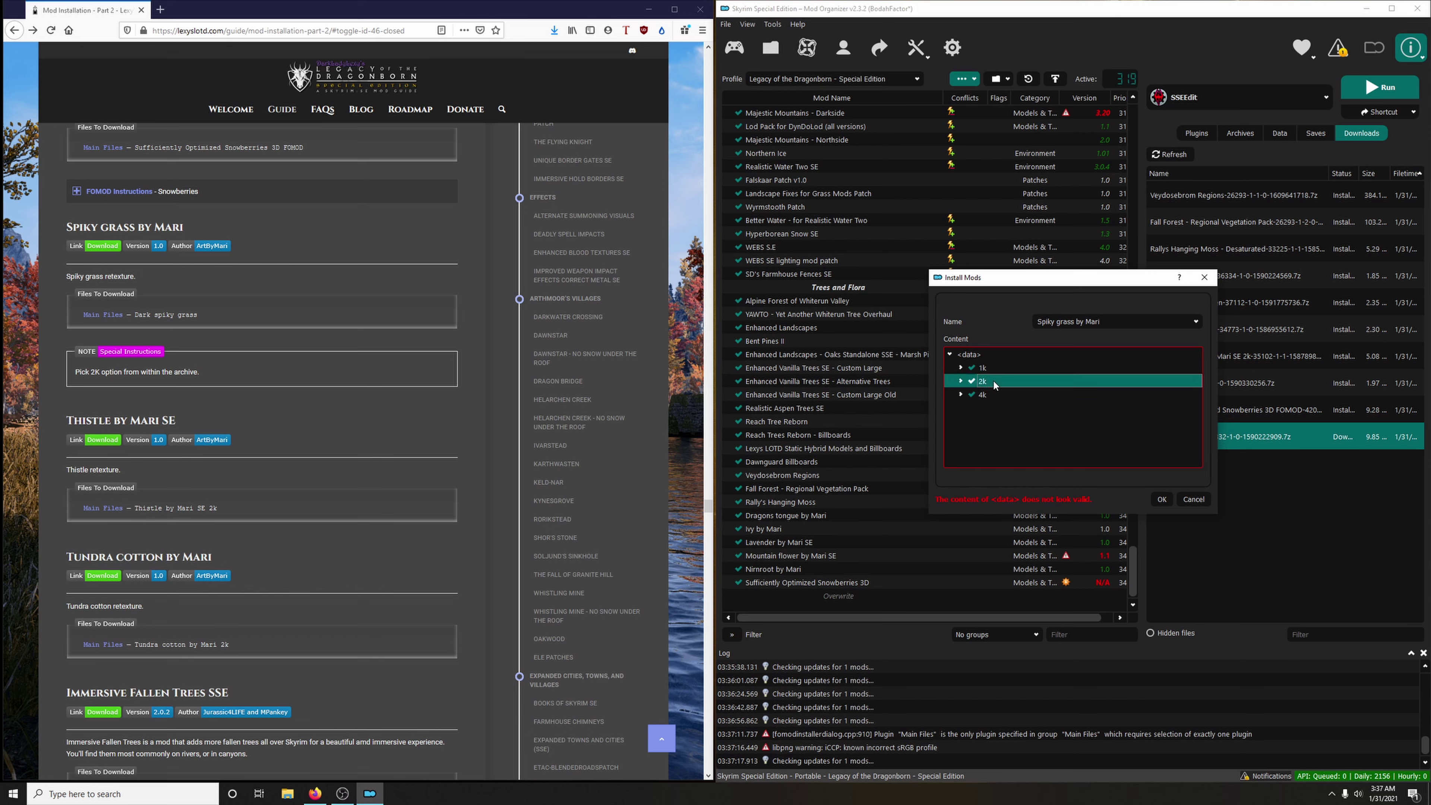
left_click(1018, 391)
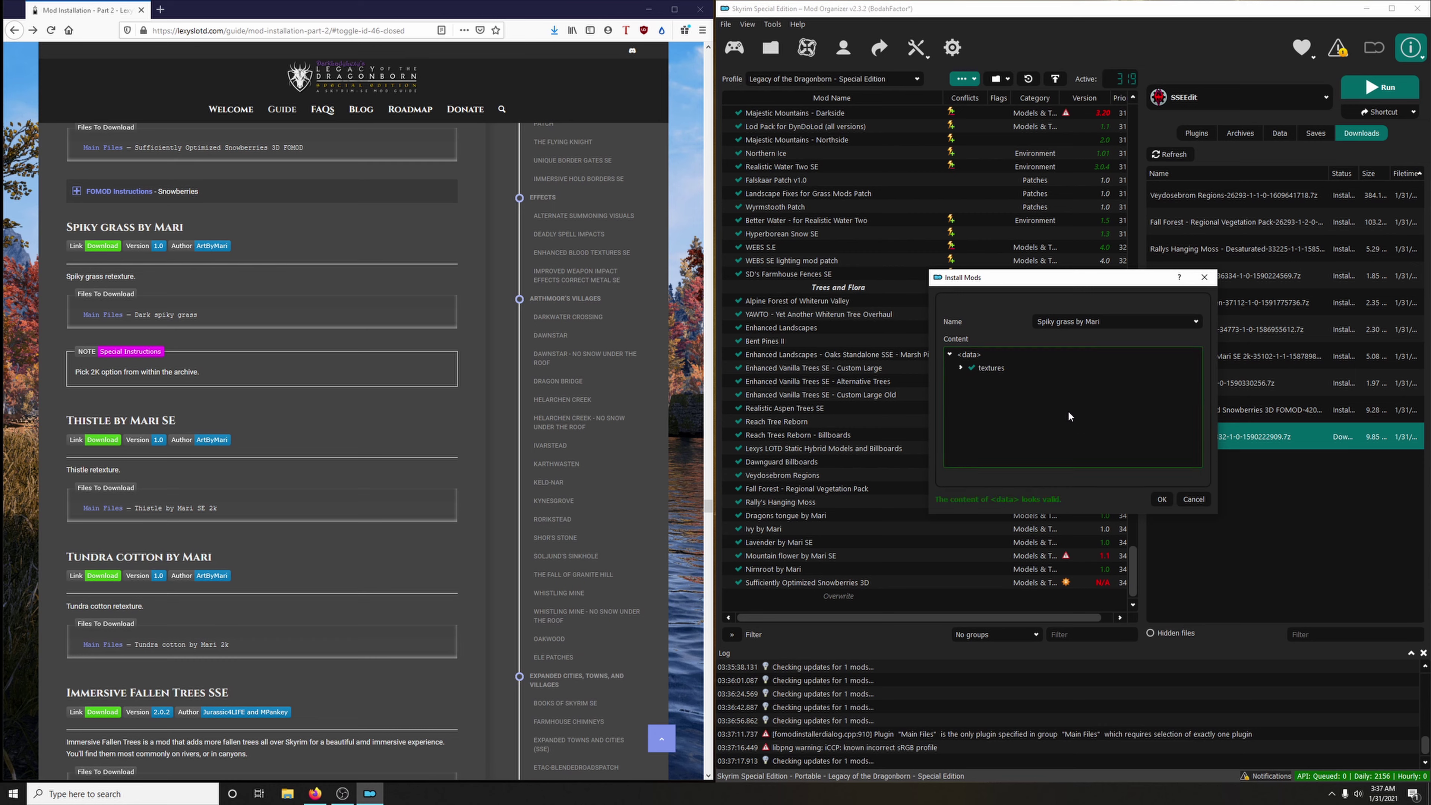
left_click(1162, 500)
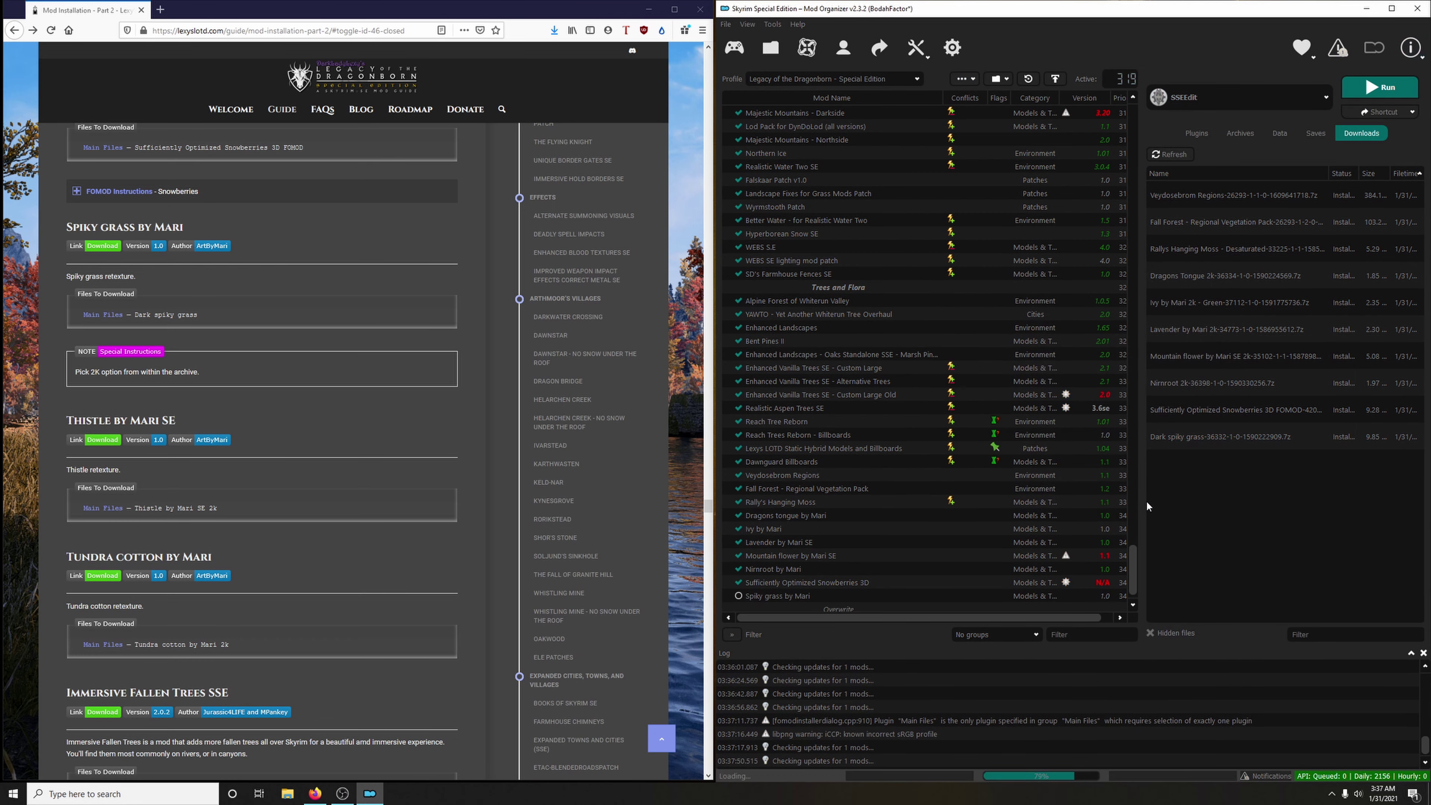
left_click(738, 583)
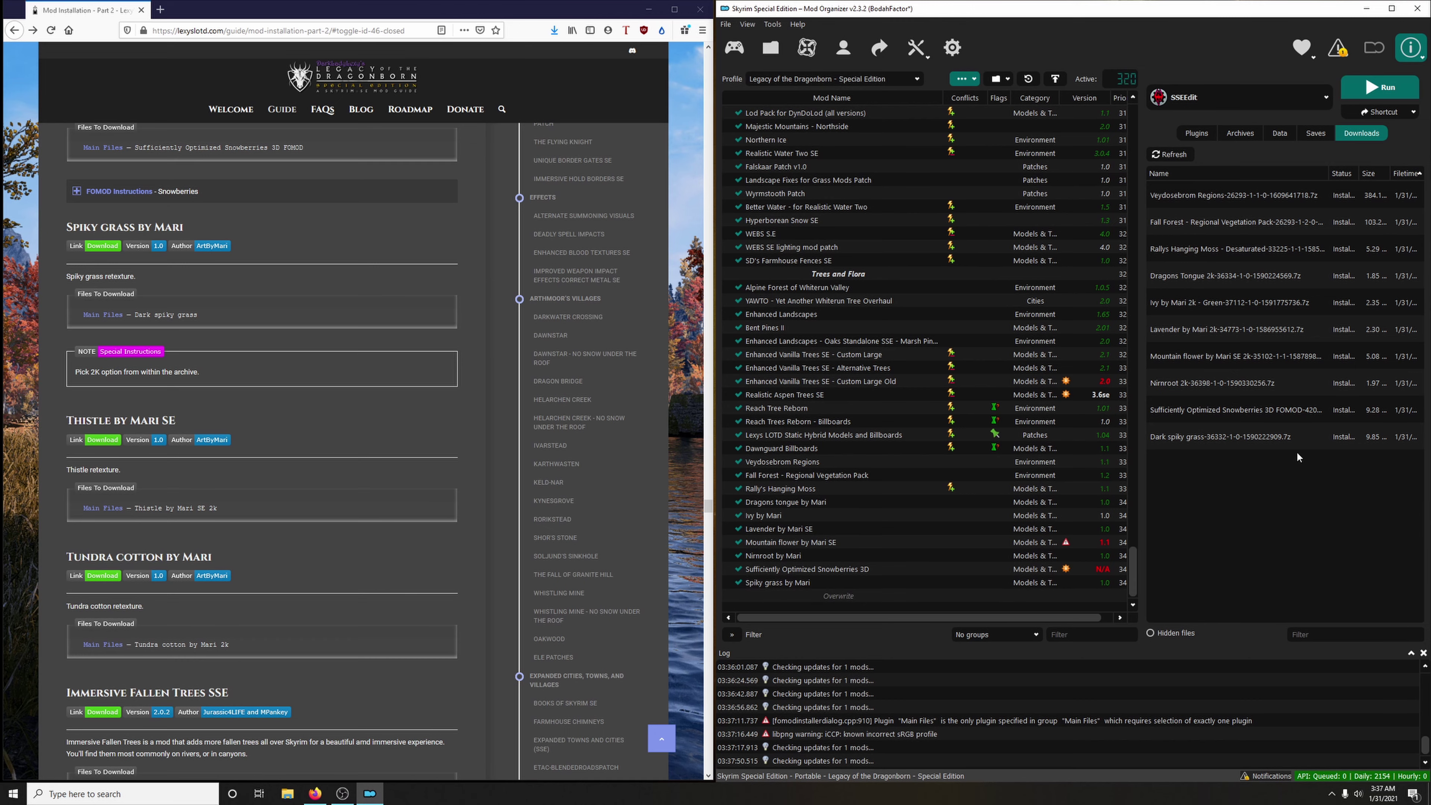
Delete all installed downloads from the downloads list and from disk.
right_click(1252, 381)
left_click(1310, 474)
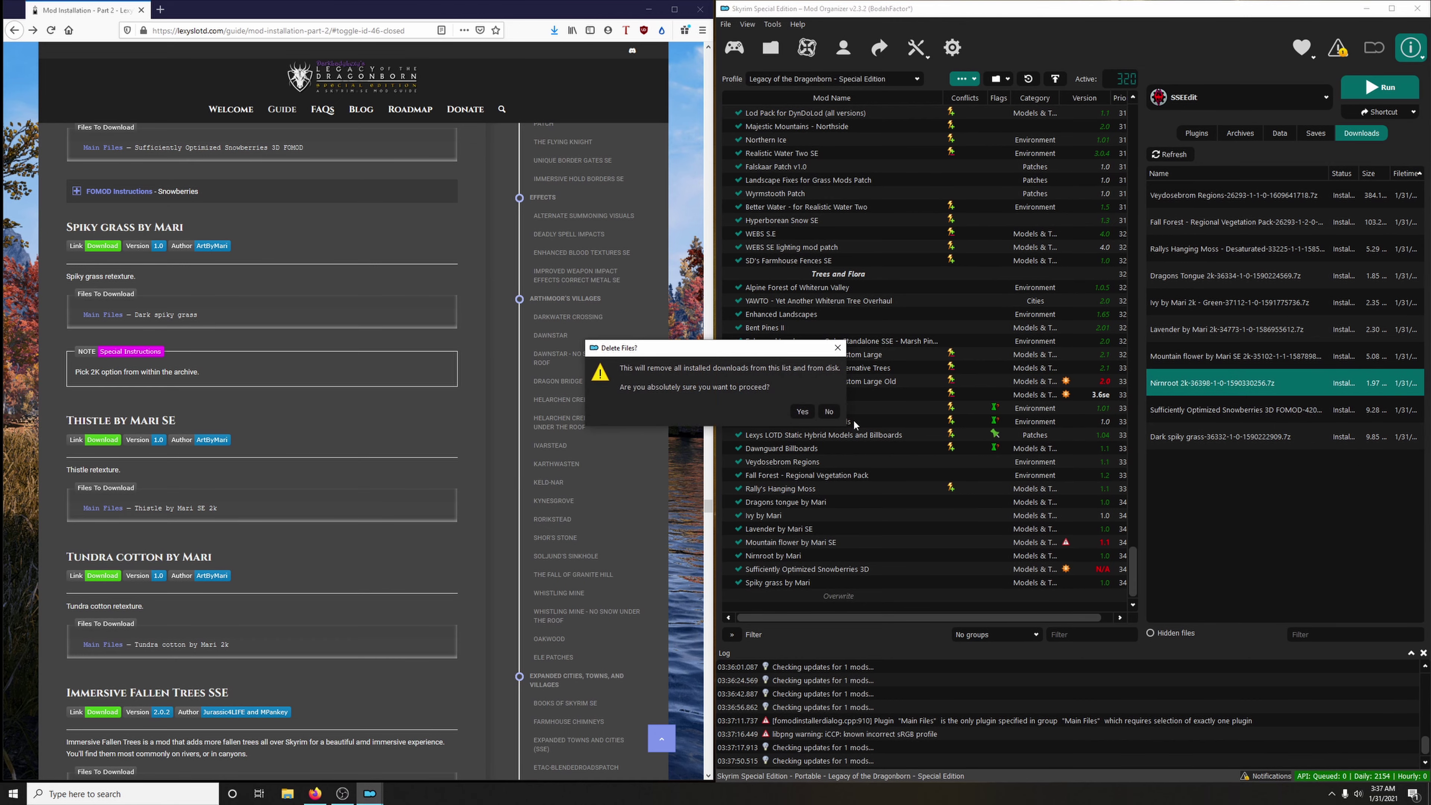
left_click(803, 411)
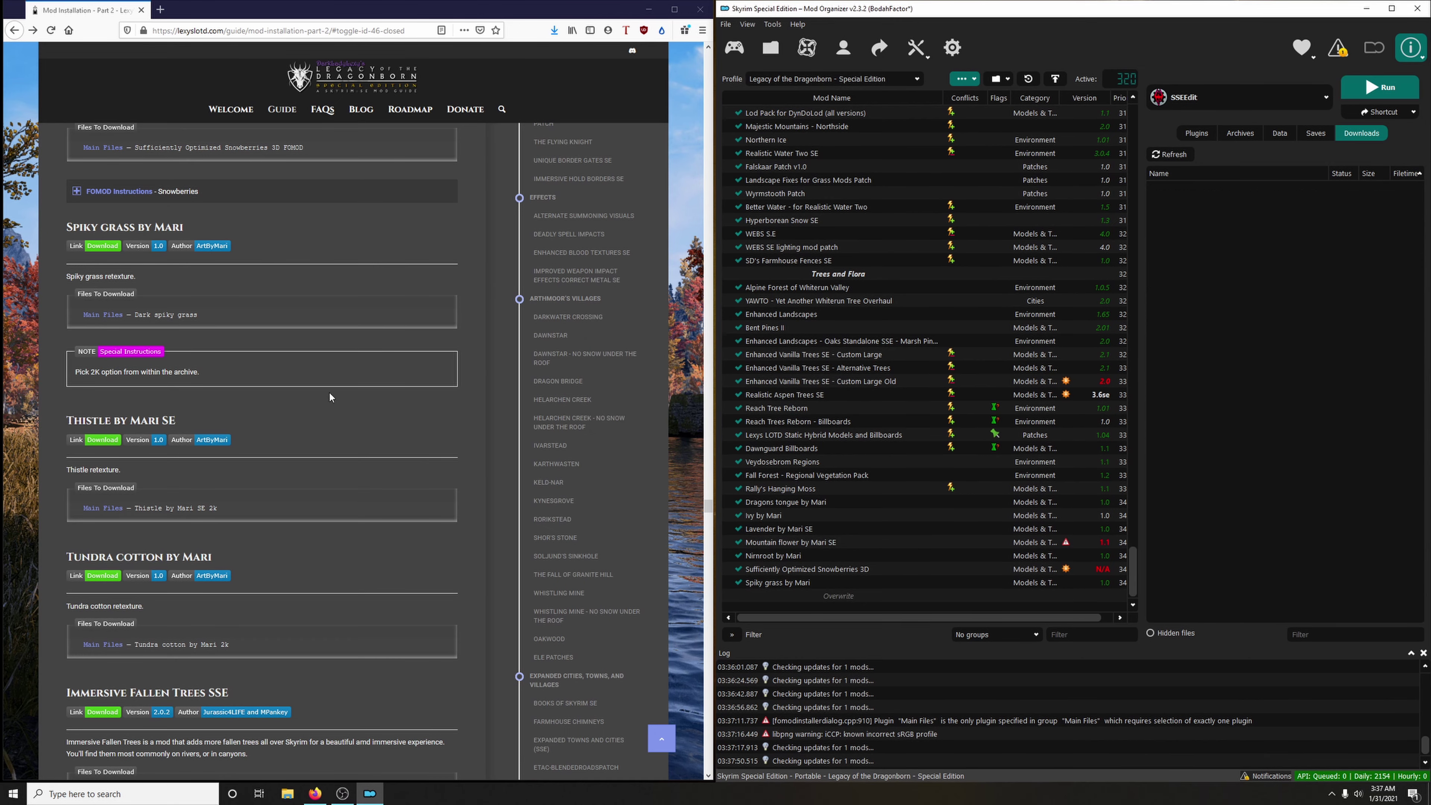
From the guide's Thistle by Mari SE link, download the main file Thistle by Mari SE 2k with the mod manager and close the Nexus page.
scroll(335, 398, "down", 2)
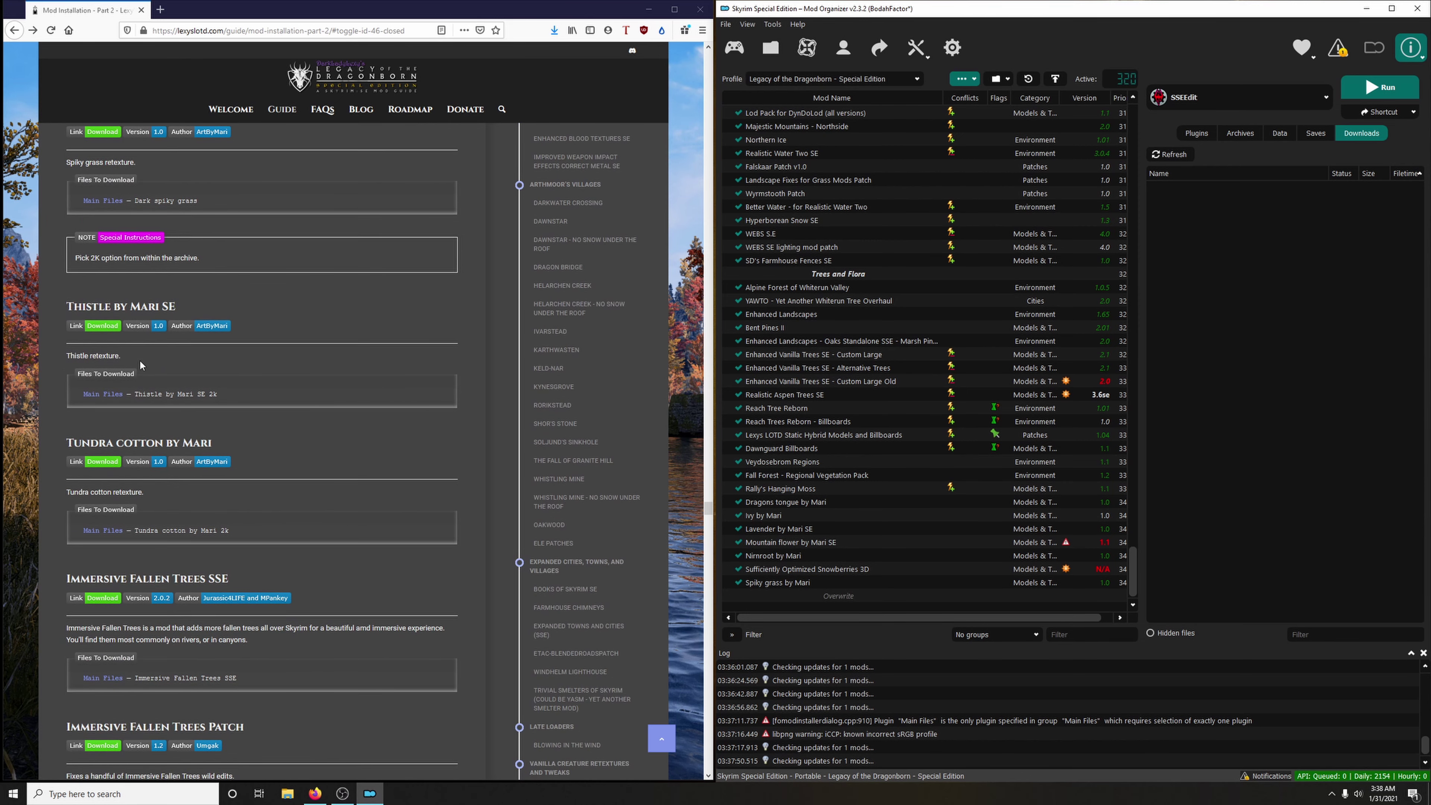
left_click(104, 331)
left_click(104, 327)
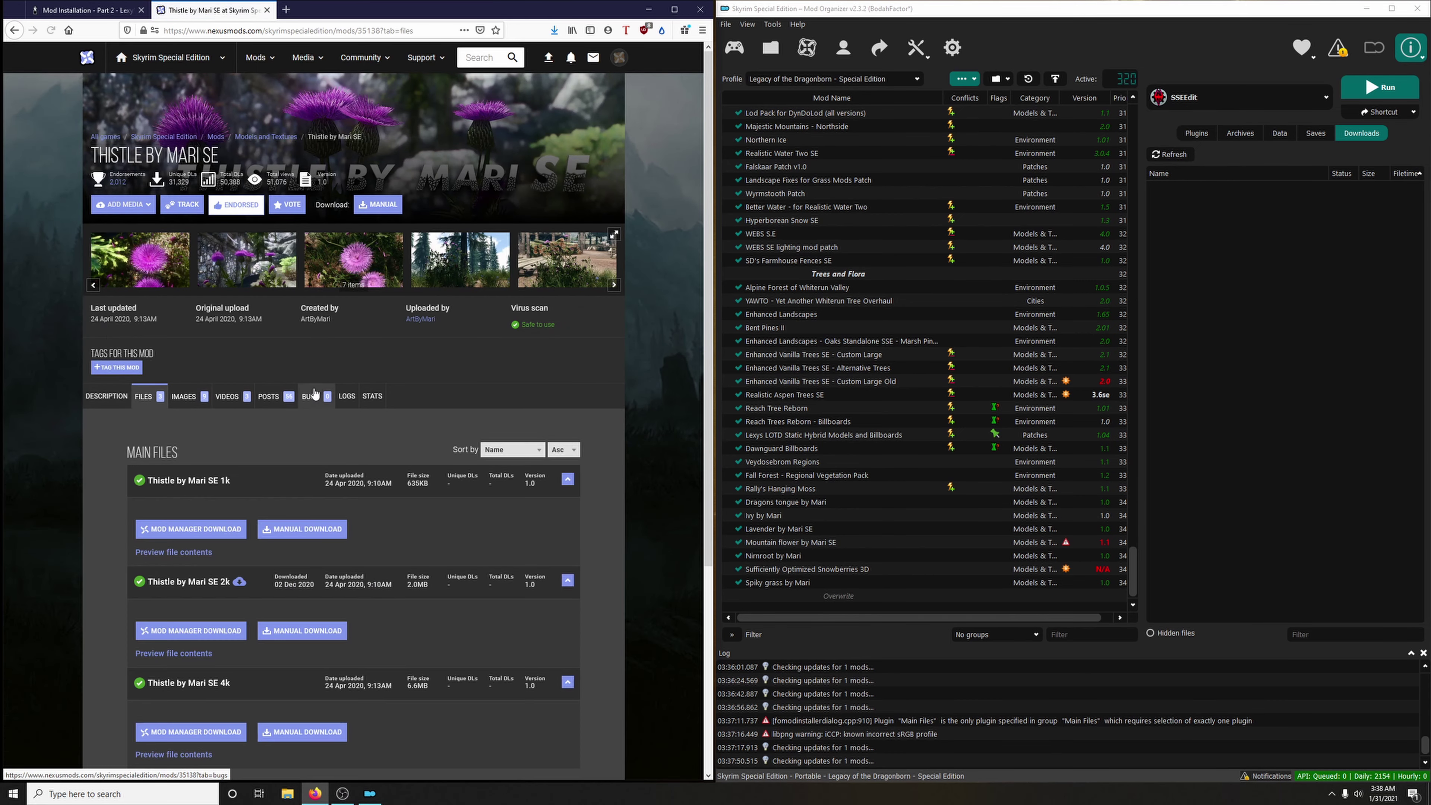
scroll(316, 395, "down", 4)
left_click(191, 406)
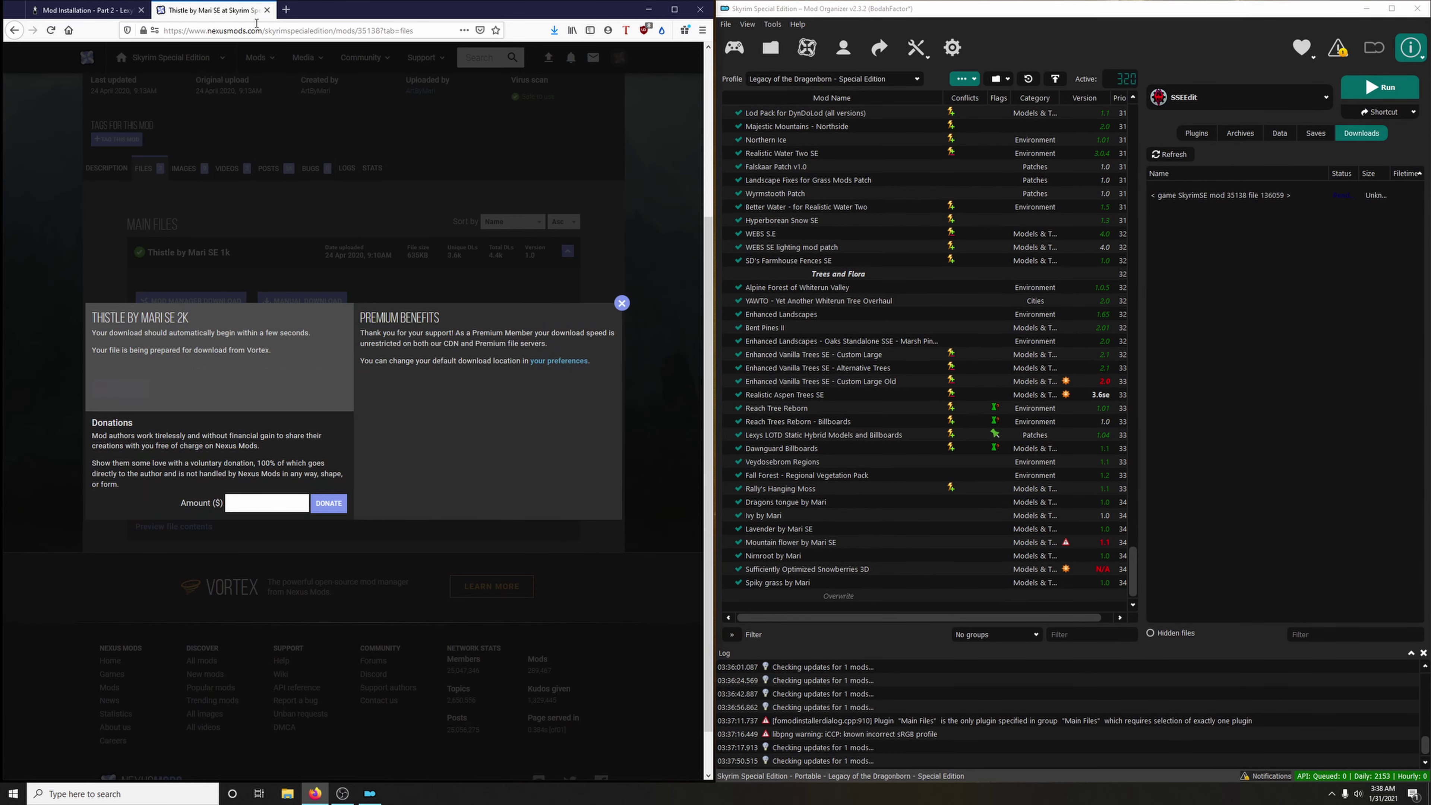
left_click(267, 10)
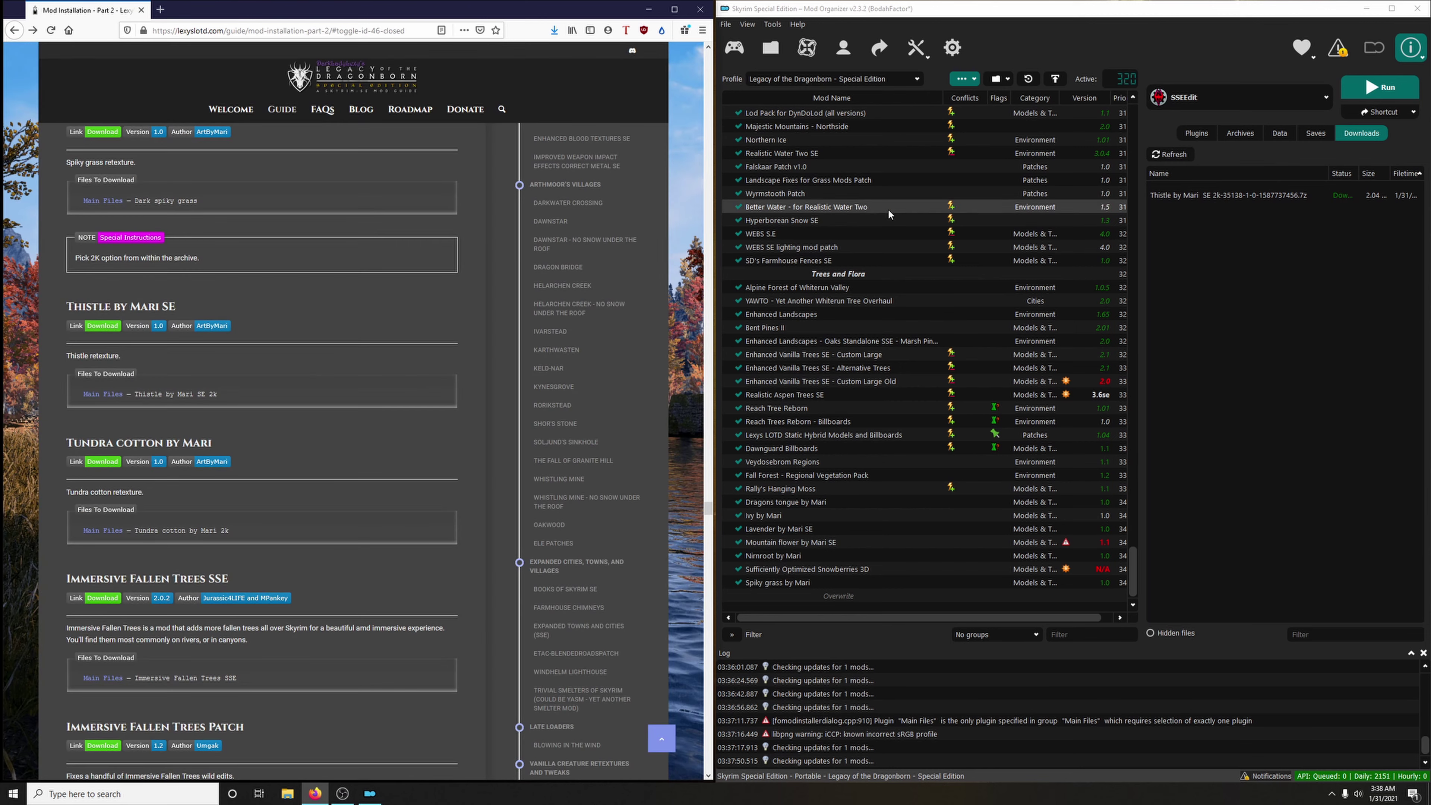
Install the Thistle by Mari SE 2k download under its suggested name and enable the mod.
double_click(1169, 198)
left_click(1129, 418)
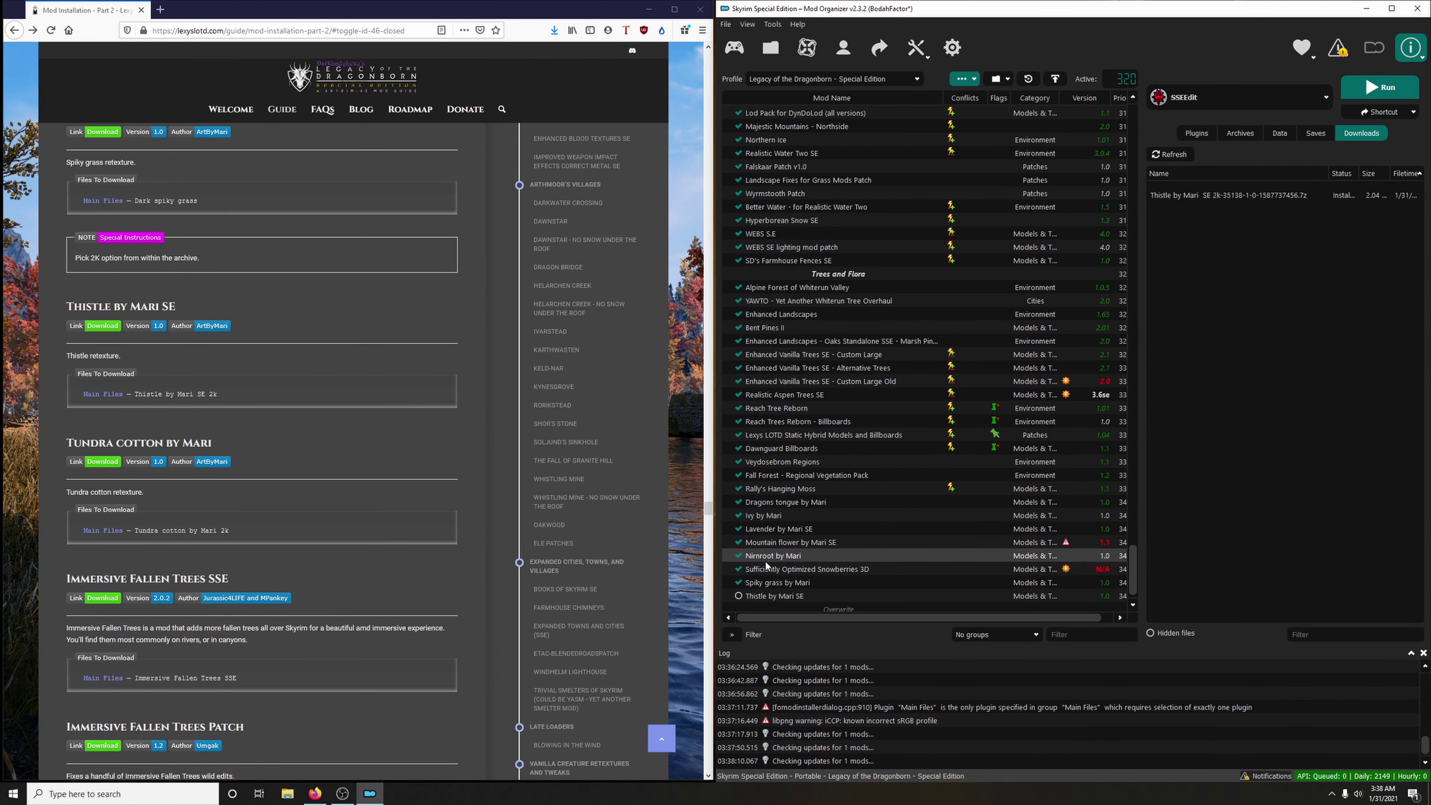
scroll(766, 565, "down", 1)
left_click(738, 582)
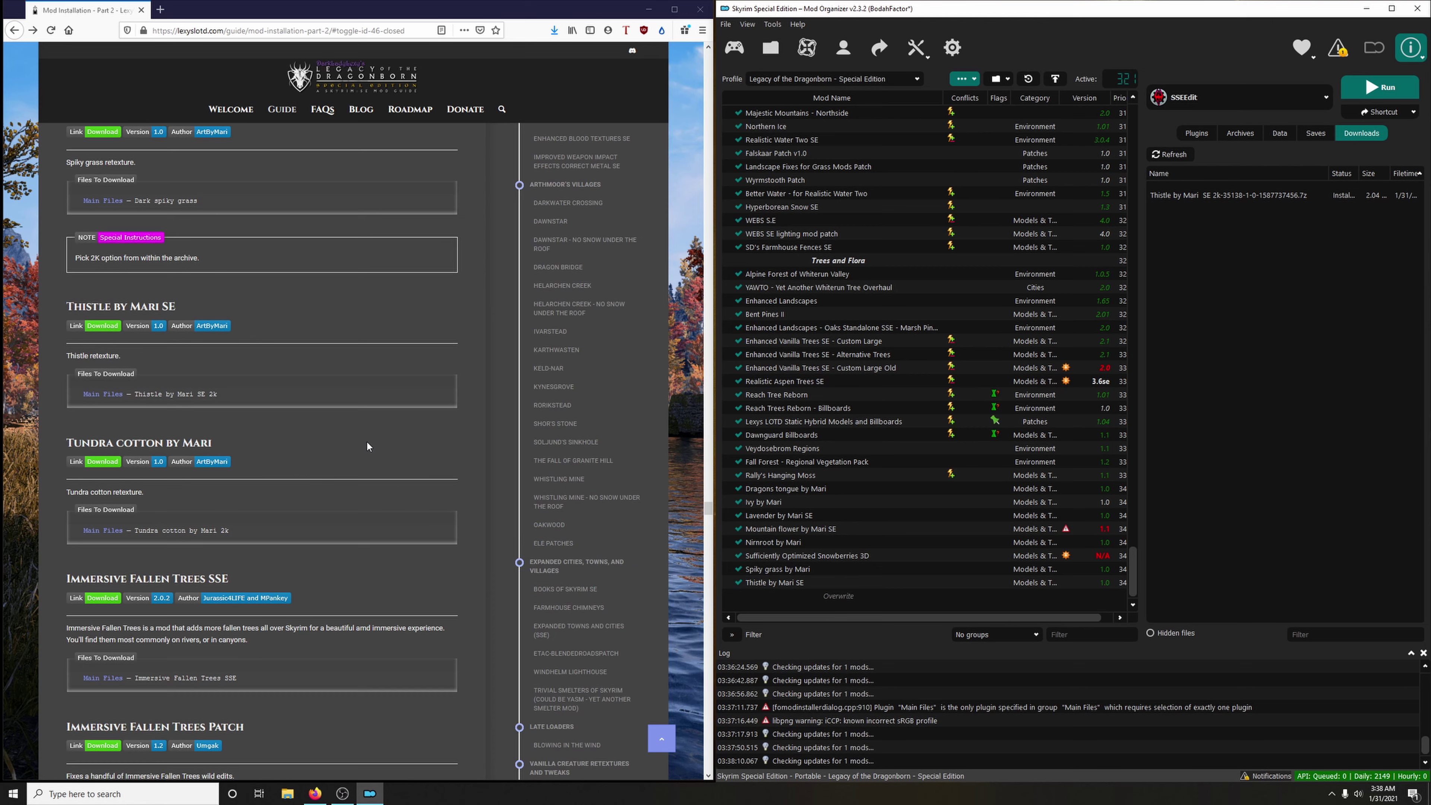
From the guide's Tundra cotton by Mari link, download the main file Tundra cotton by Mari 2k with the mod manager and close the Nexus page.
scroll(379, 429, "down", 2)
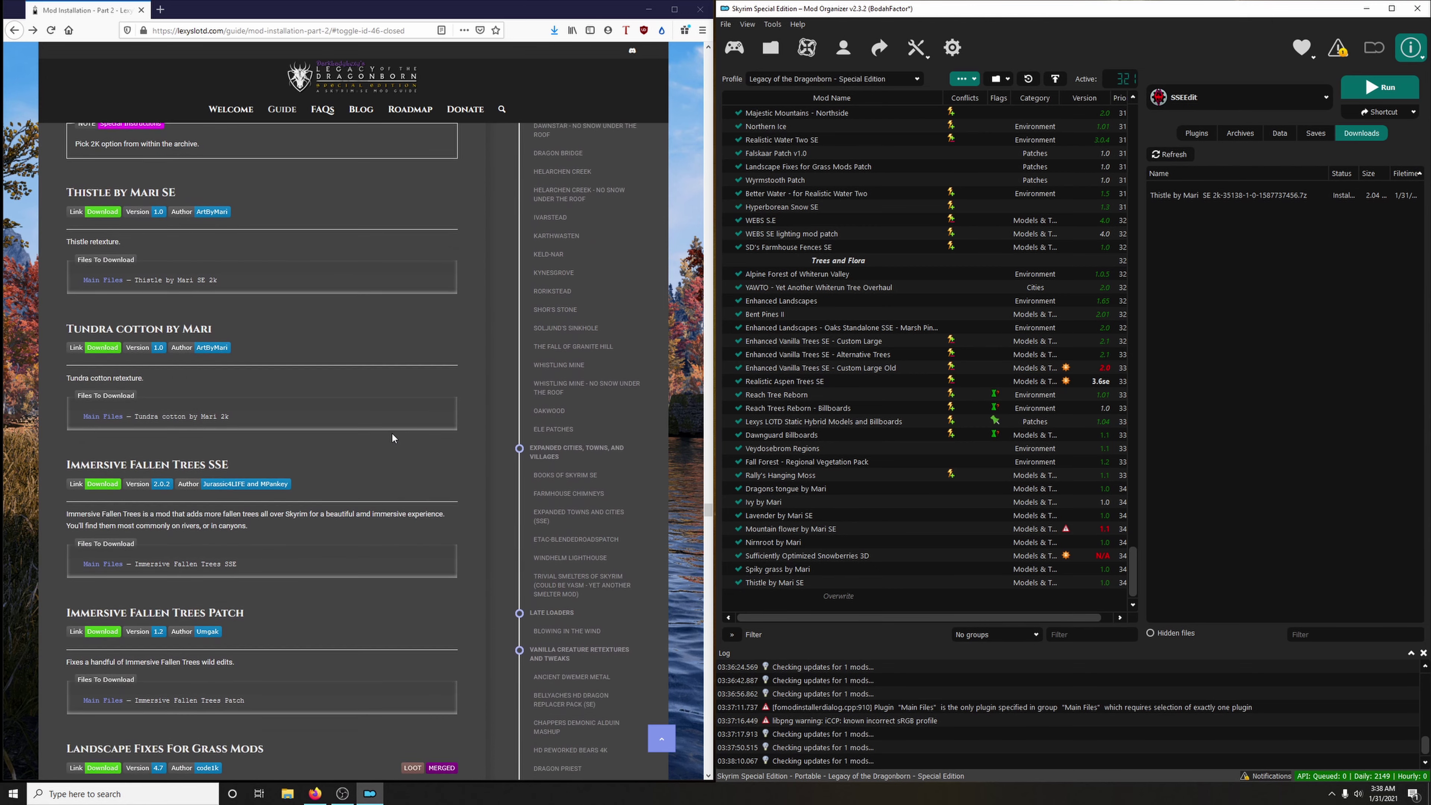
left_click(102, 347)
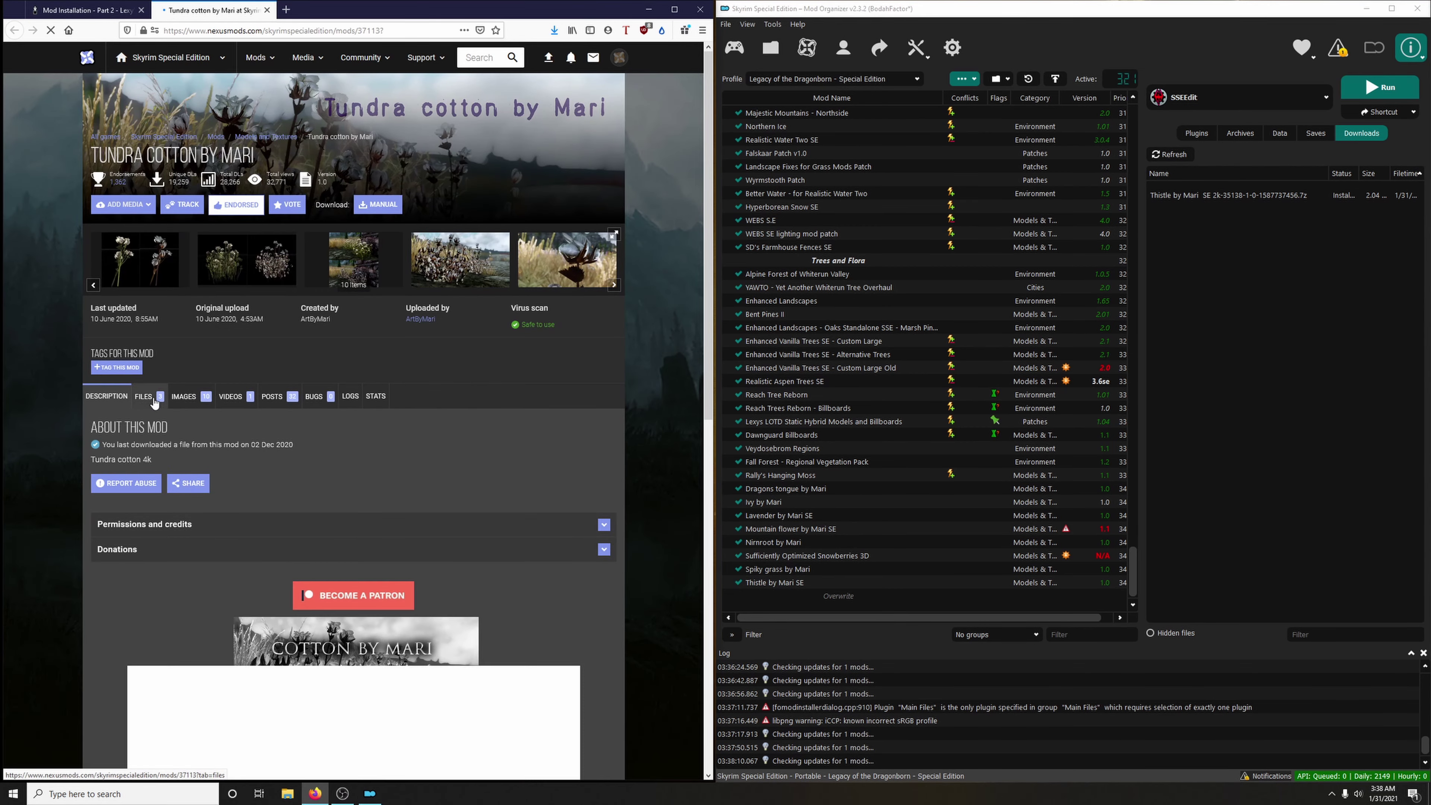
scroll(292, 501, "down", 3)
left_click(220, 482)
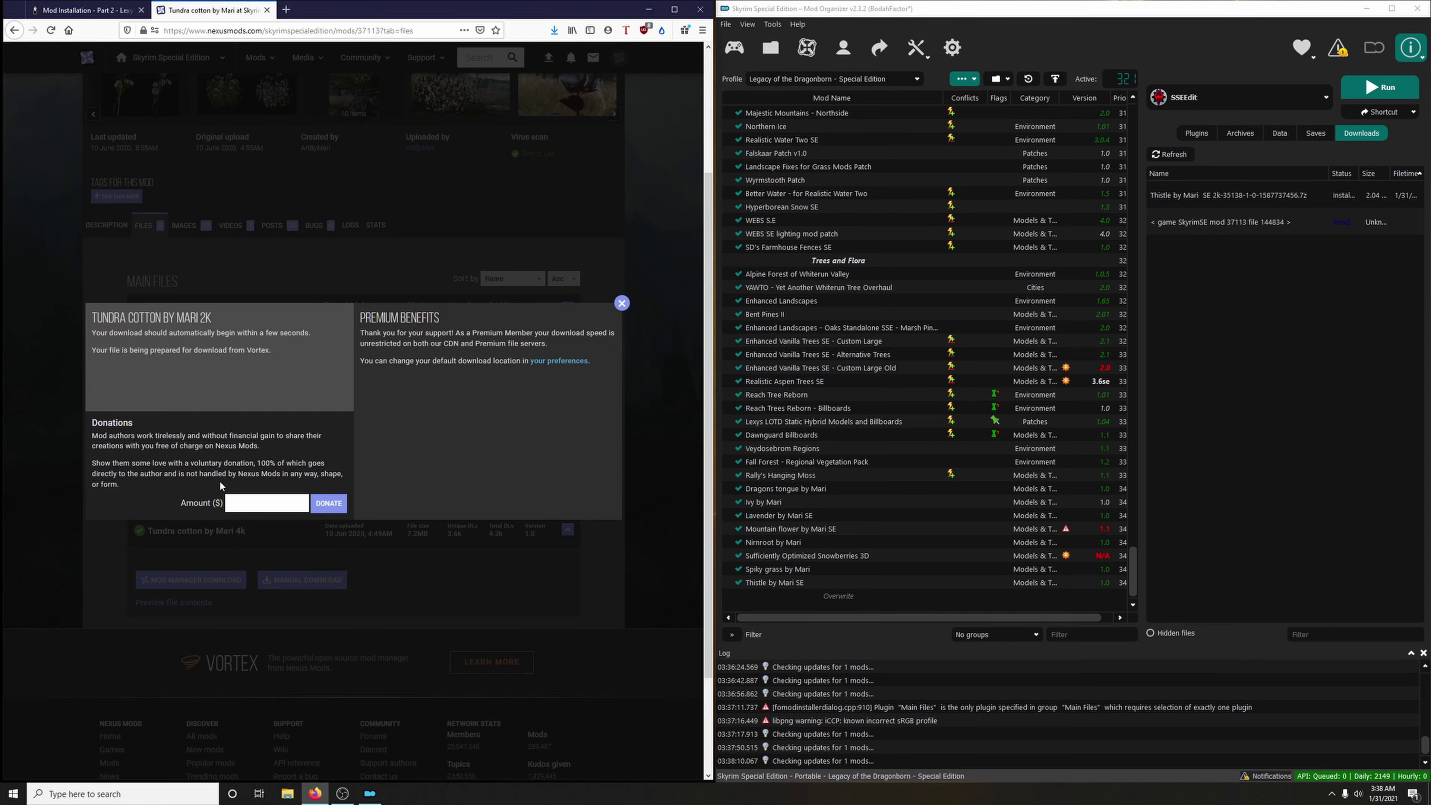
left_click(267, 10)
Install the Tundra cotton by Mari 2k download under its suggested name and enable the mod.
double_click(1293, 221)
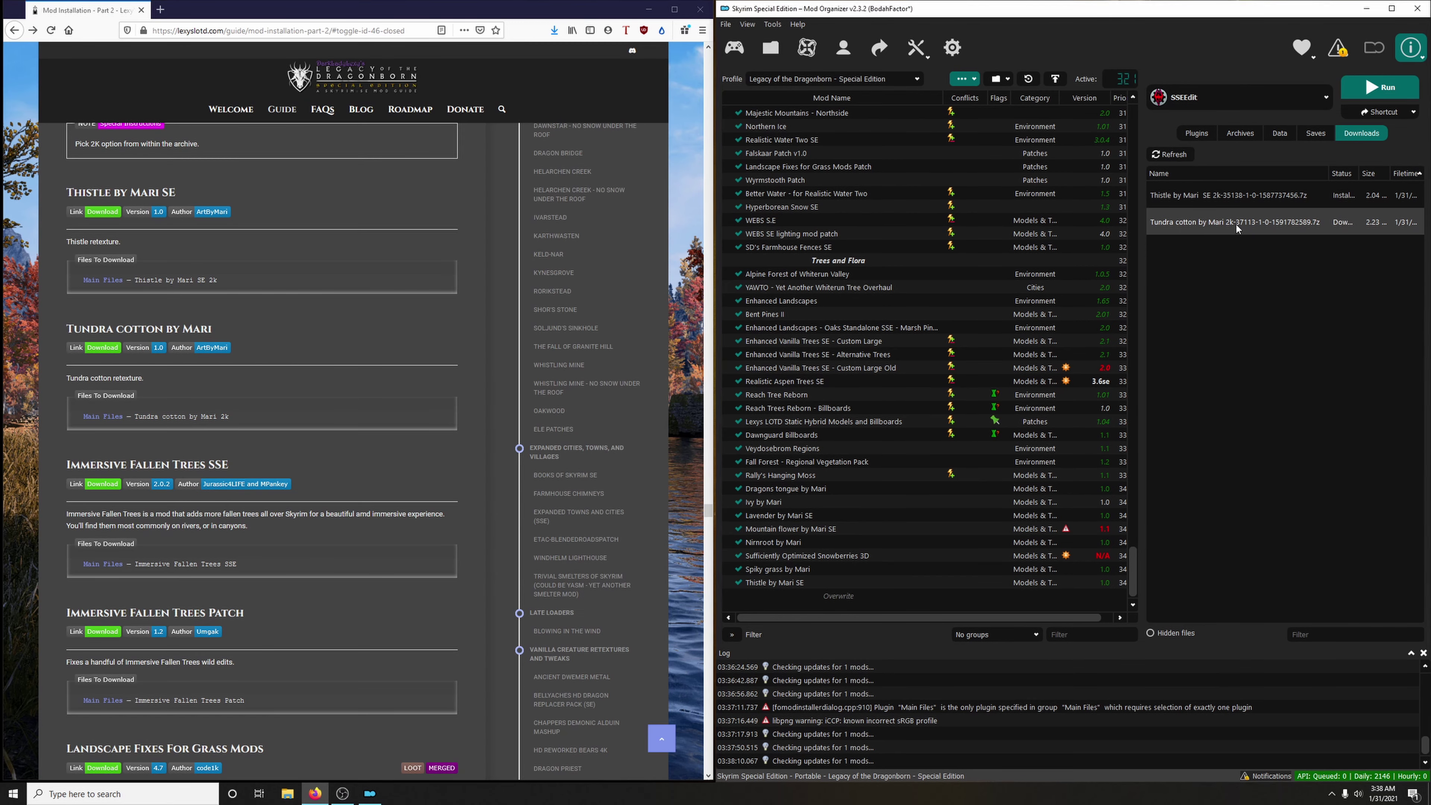
left_click(1131, 416)
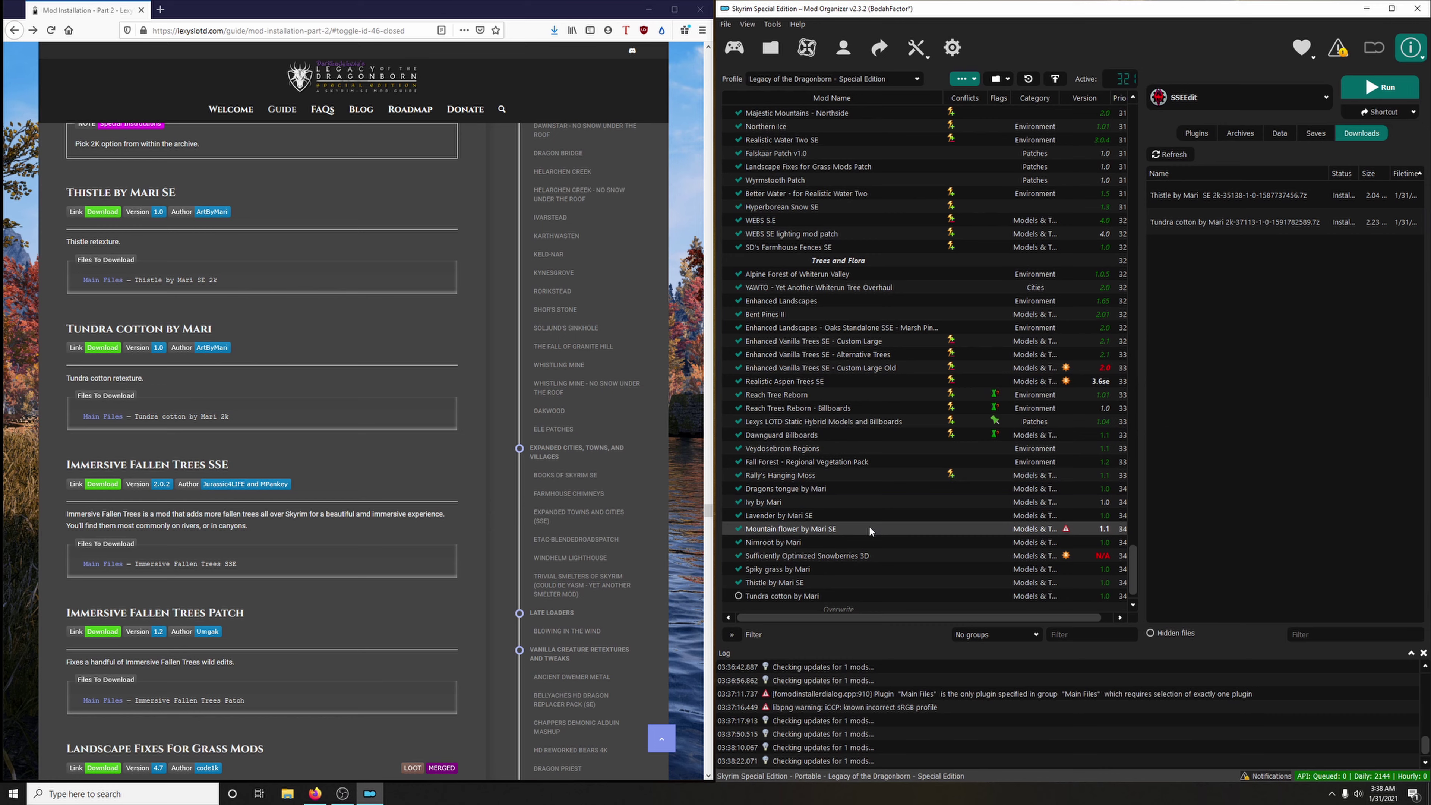
left_click(738, 584)
From the guide's Immersive Fallen Trees SSE link, download the main file with the mod manager and close the Nexus page.
scroll(445, 501, "down", 3)
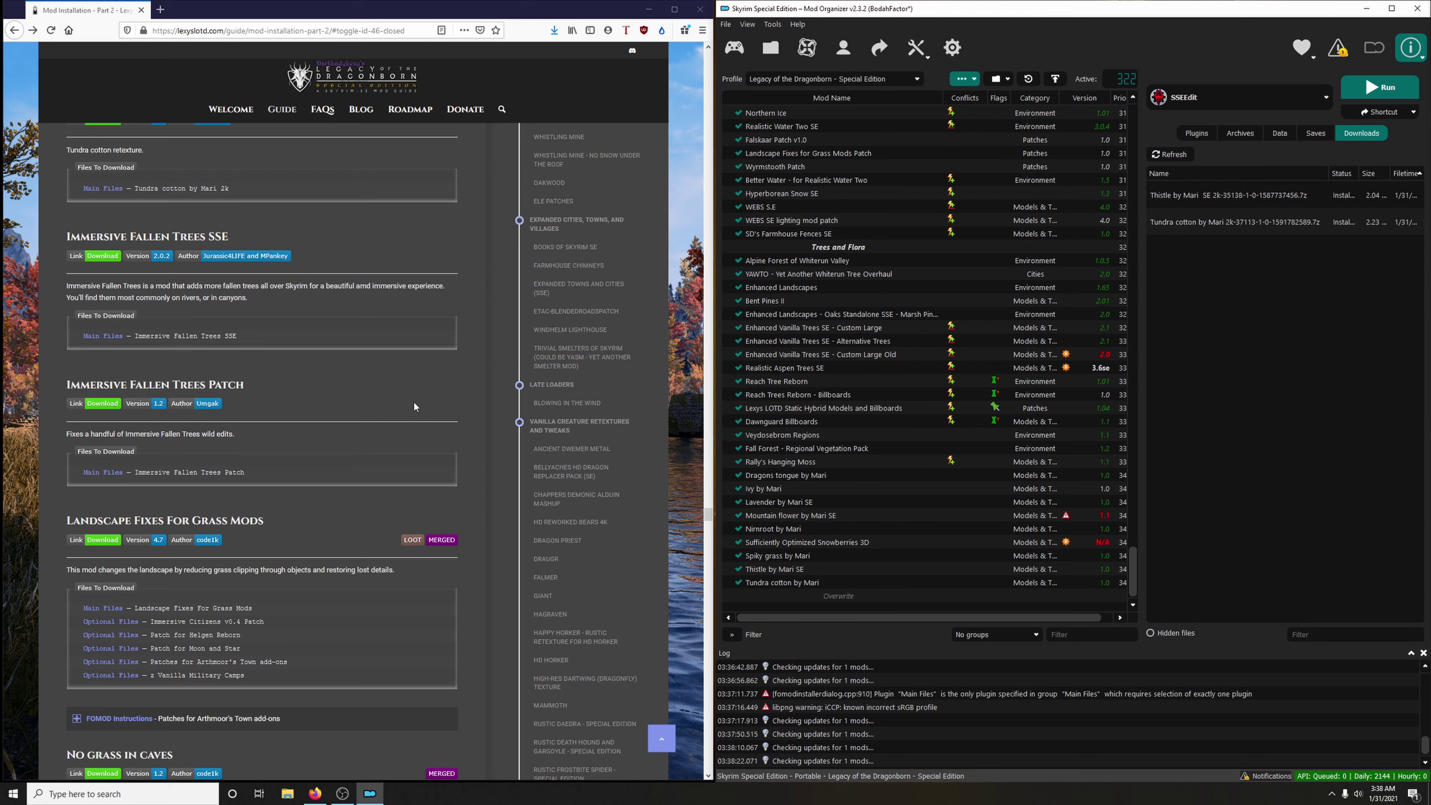
left_click(114, 258)
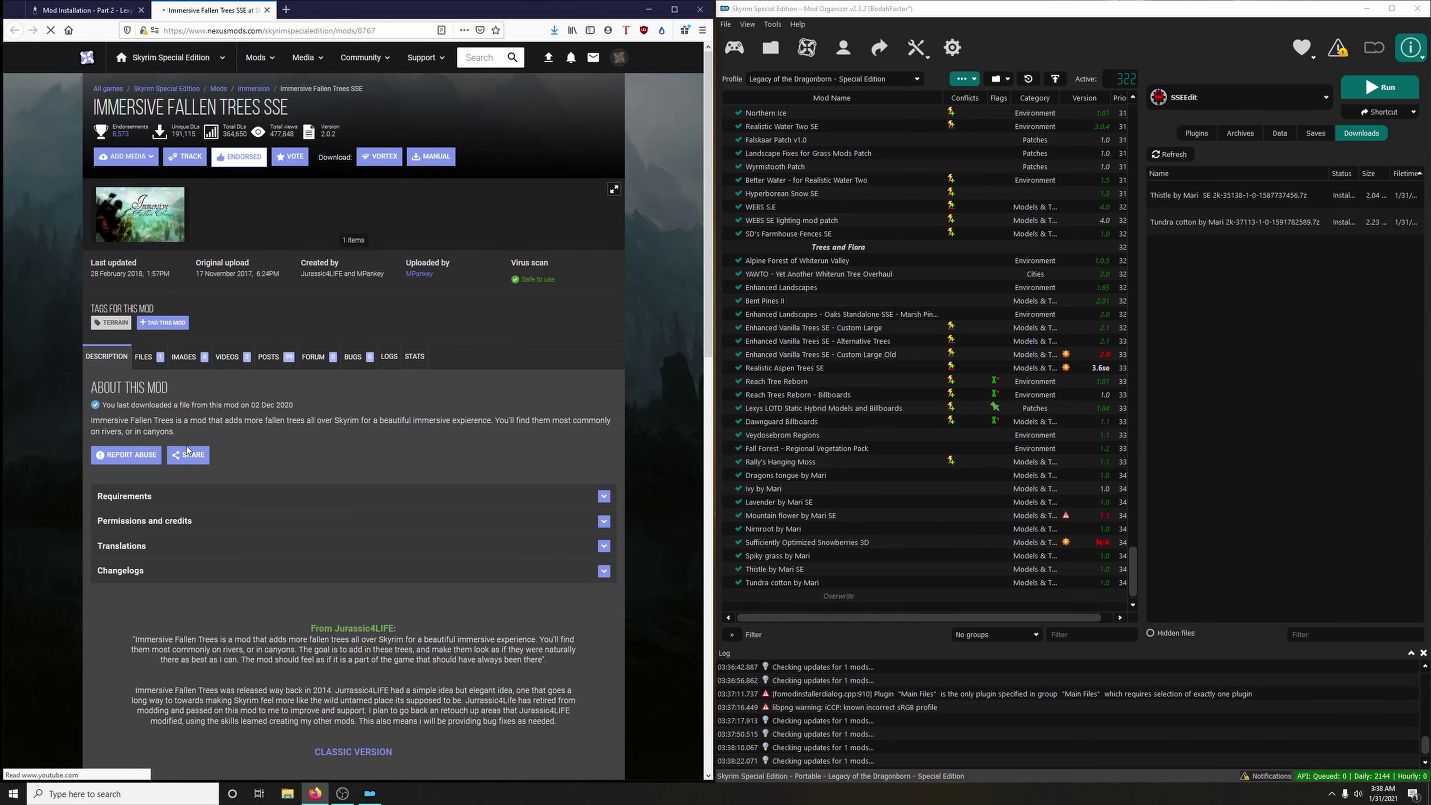
left_click(205, 525)
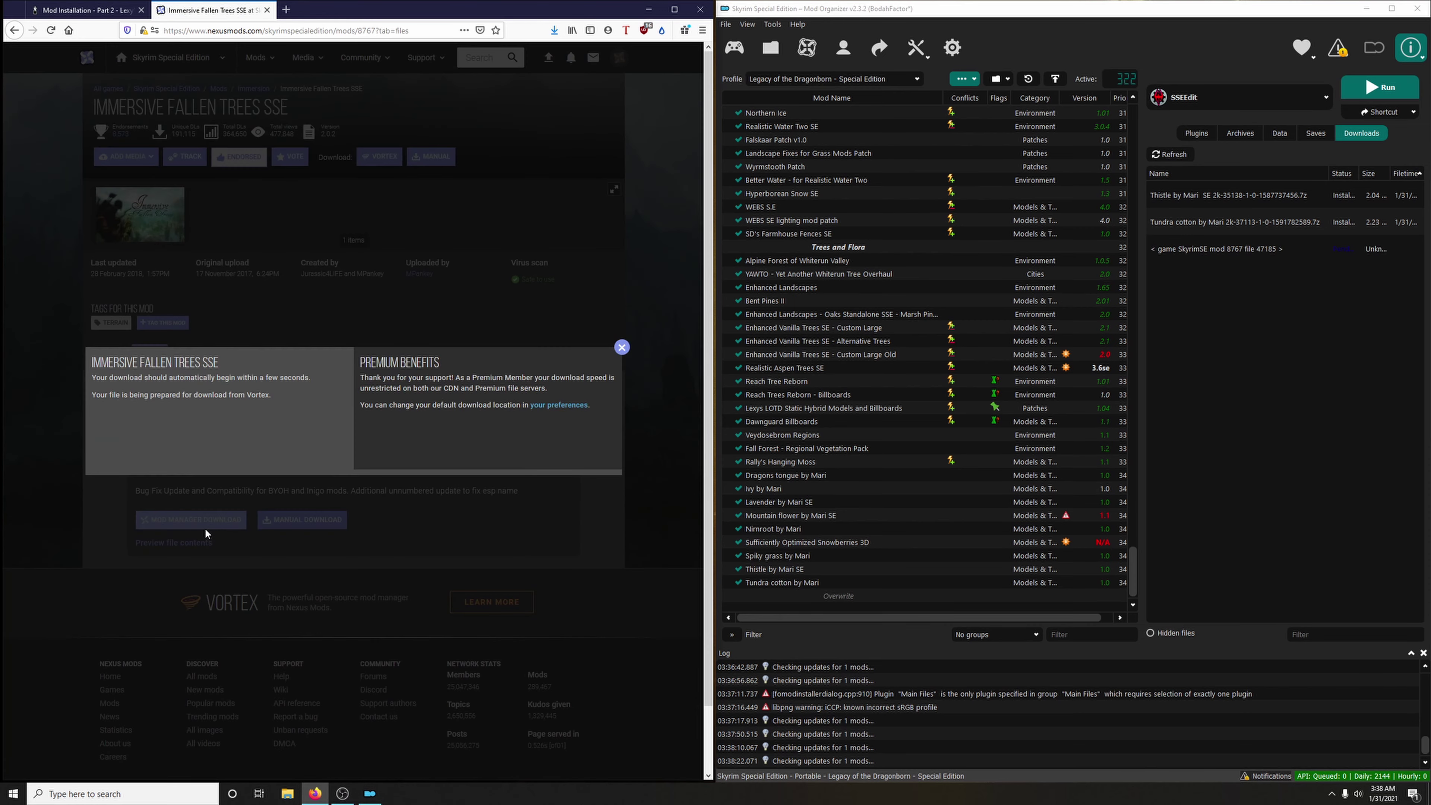
left_click(268, 10)
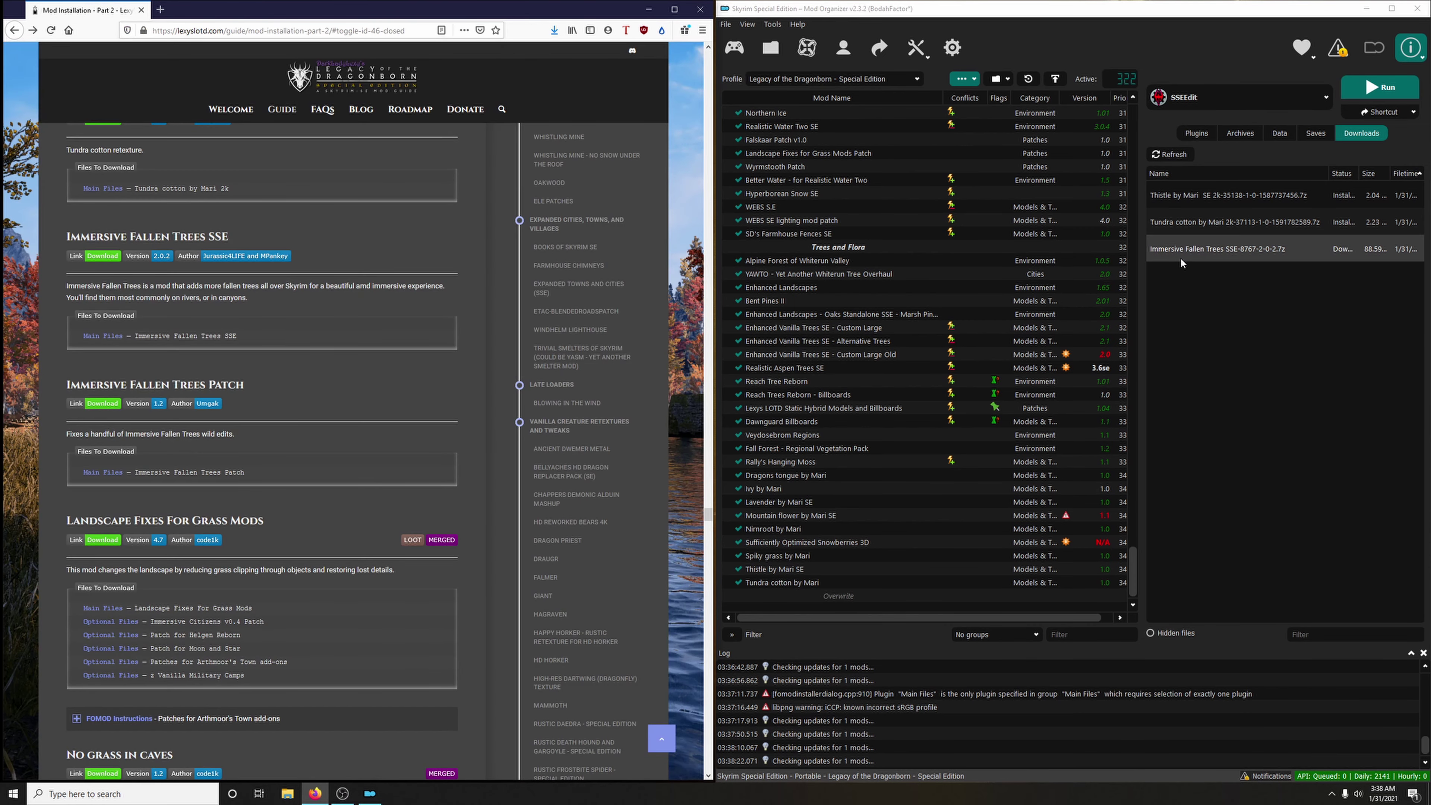
Install the Immersive Fallen Trees SSE download under its suggested name and enable the mod.
double_click(1196, 254)
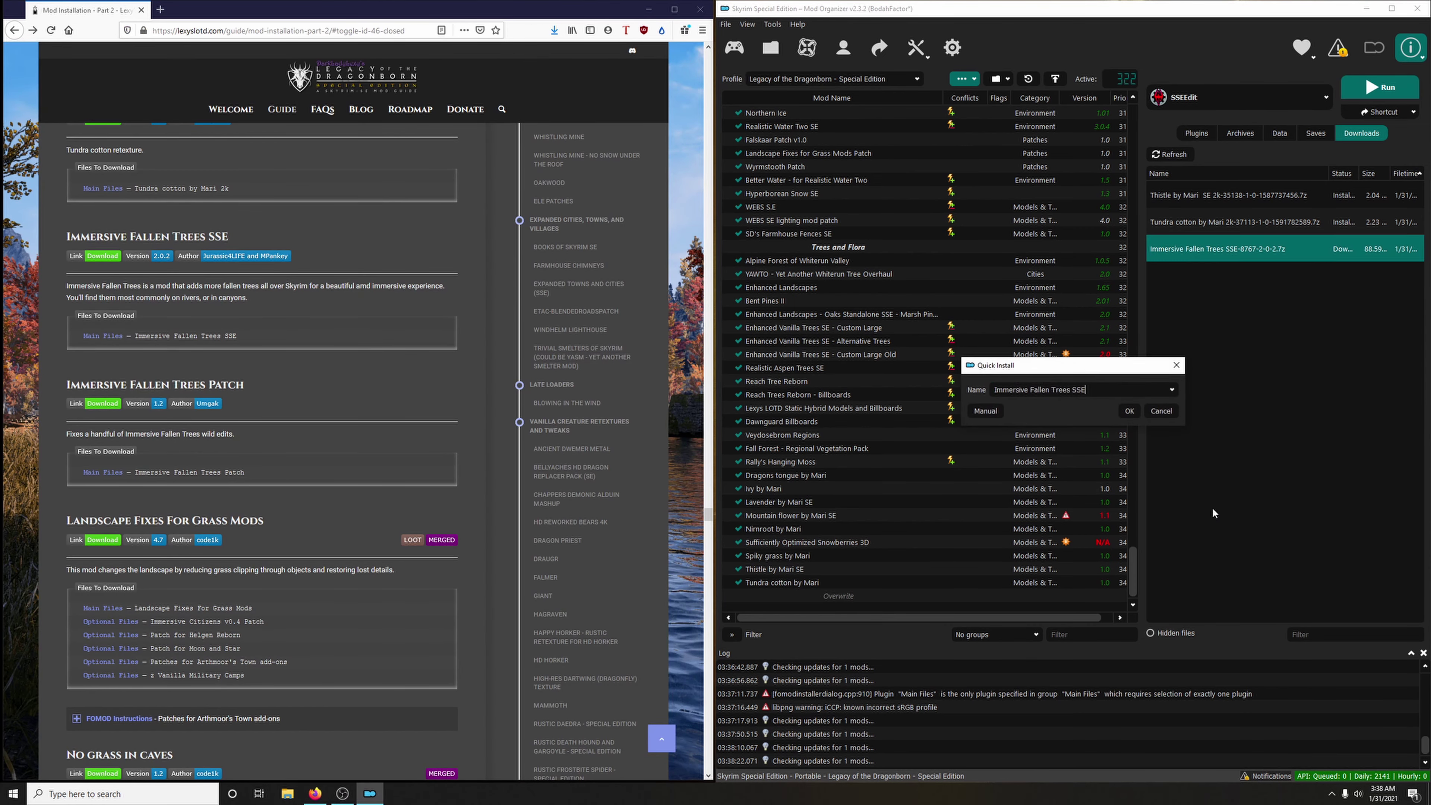
left_click(1136, 415)
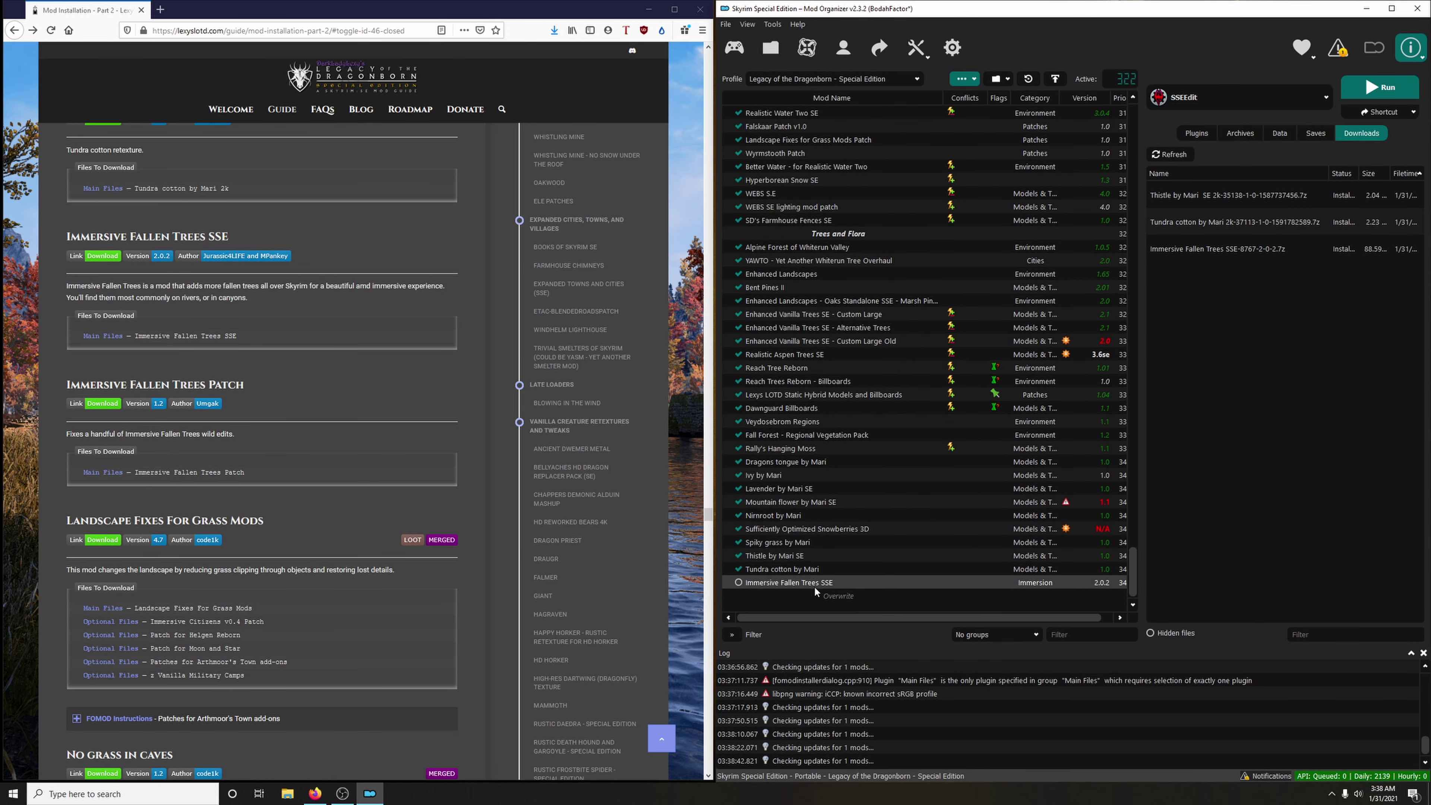
left_click(738, 582)
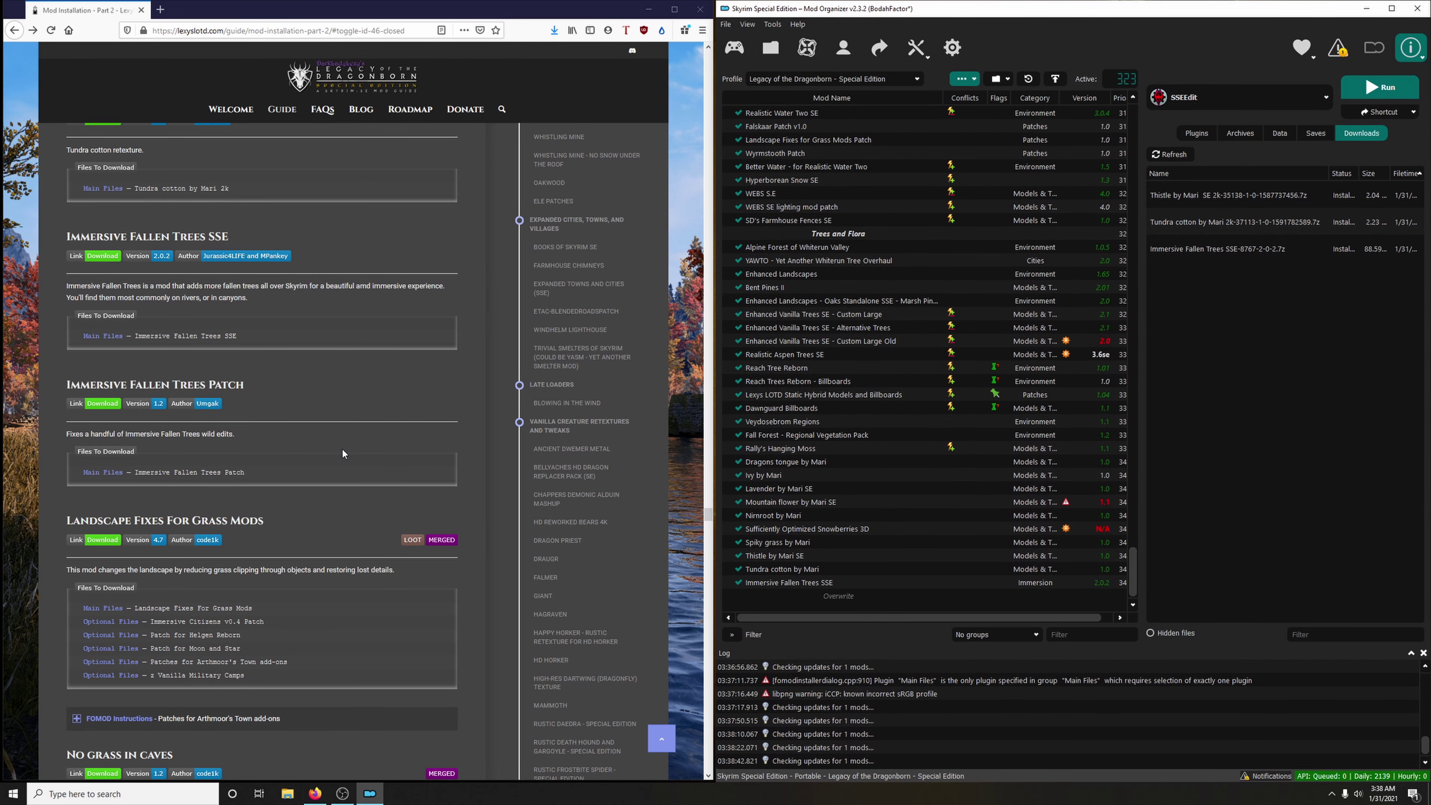
From the guide's Landscape Fixes For Grass Mods link, download the main file and the optional Immersive Citizens v0.4 Patch with the mod manager.
scroll(338, 454, "down", 3)
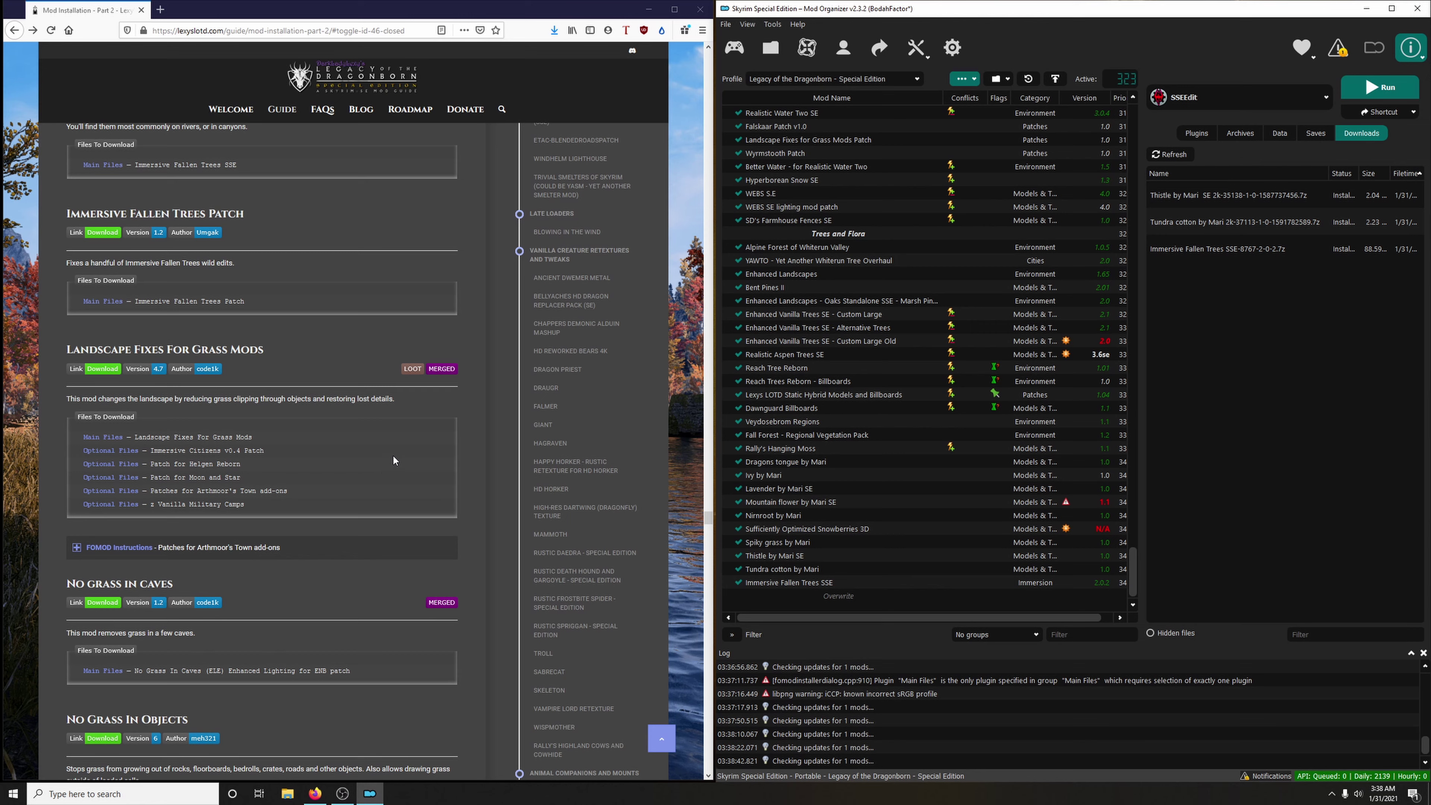
scroll(371, 451, "down", 1)
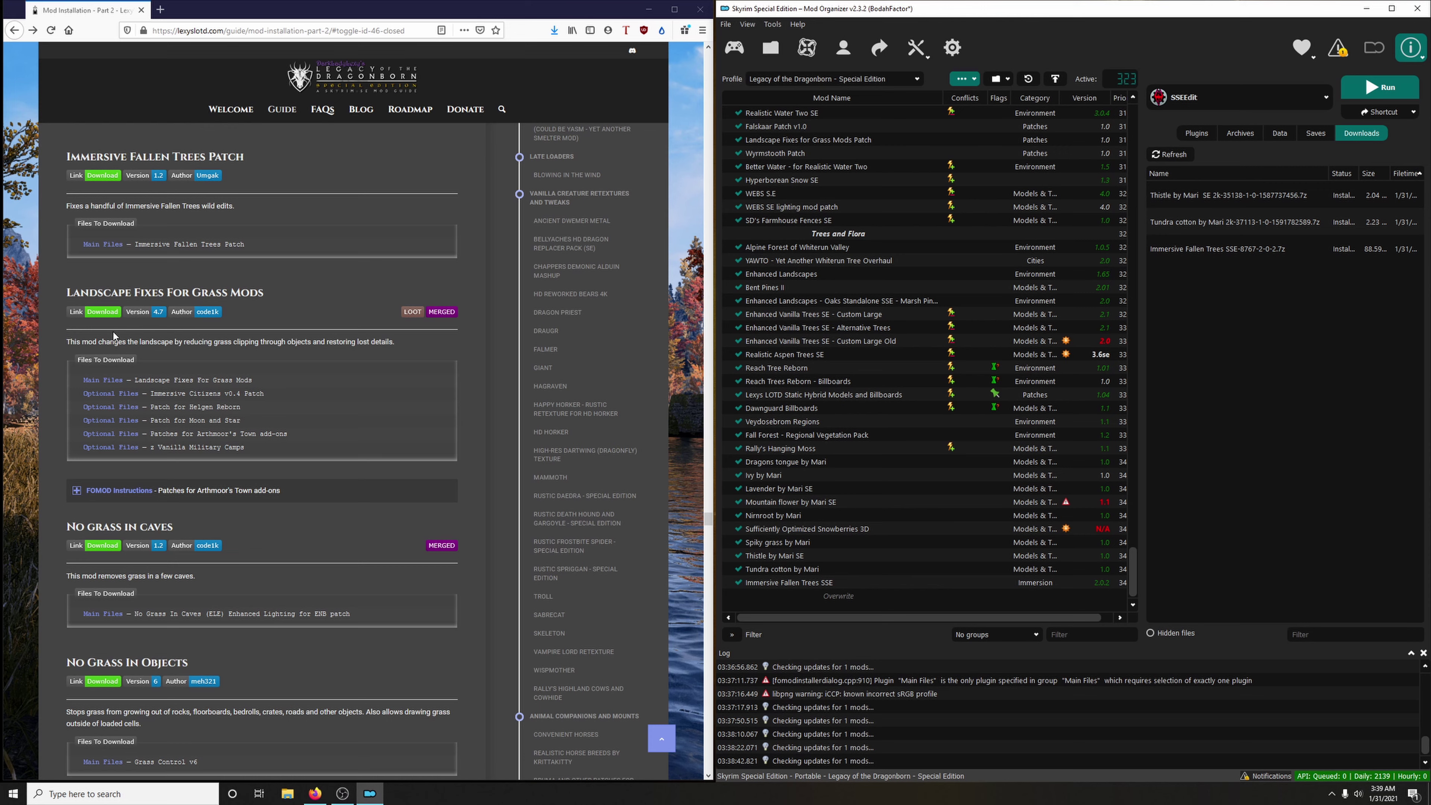
left_click(104, 312)
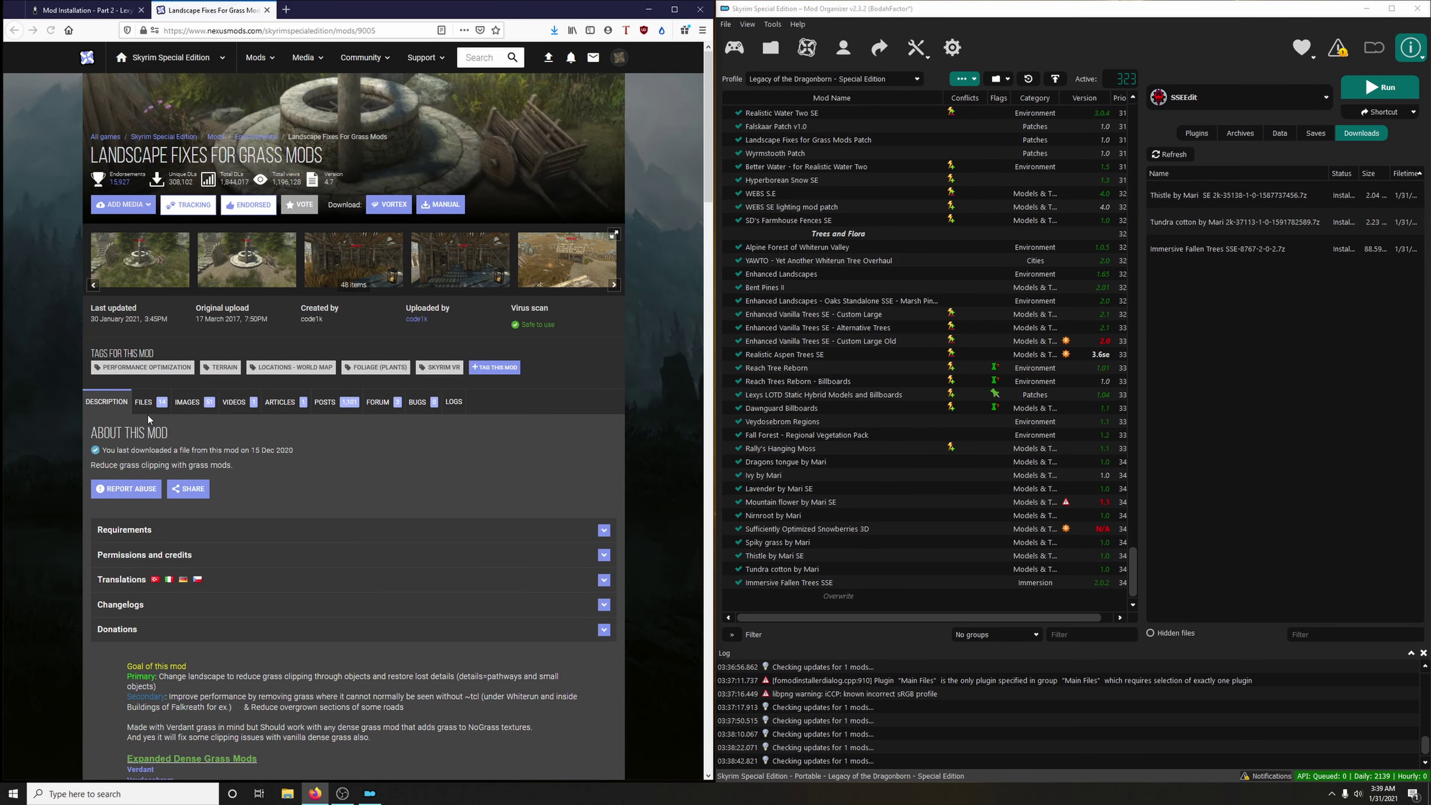
left_click(146, 407)
scroll(498, 510, "down", 3)
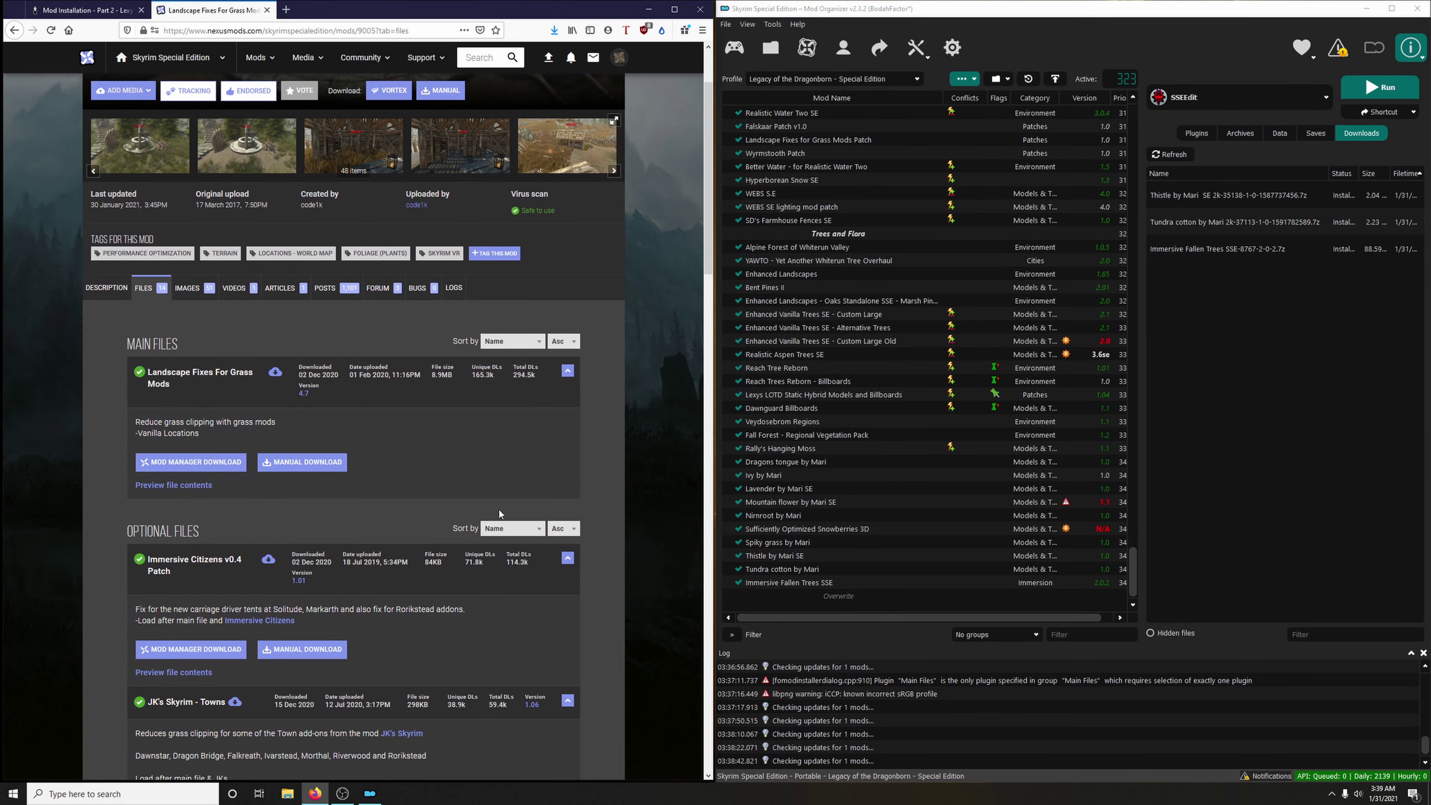
left_click(231, 462)
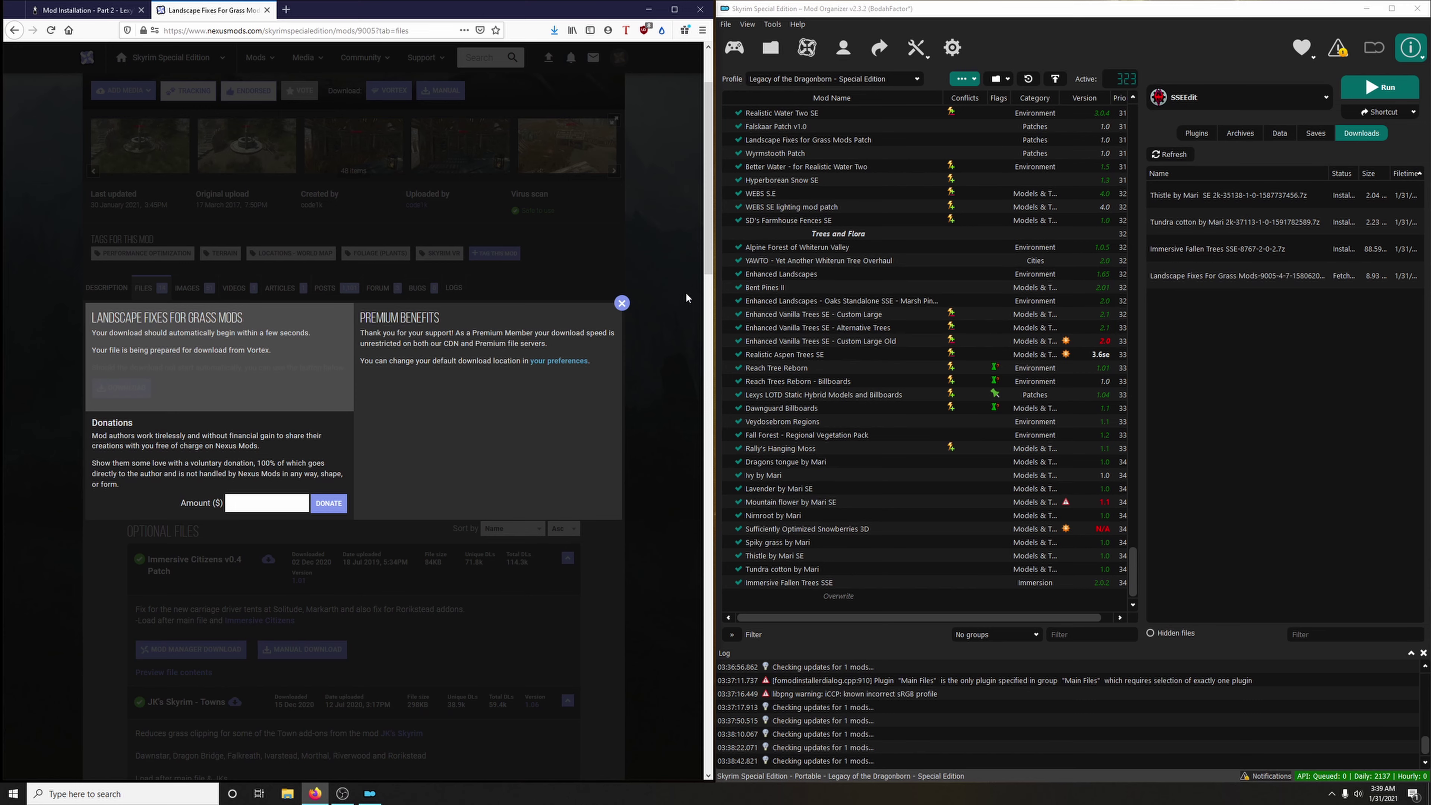
left_click(622, 303)
scroll(614, 432, "down", 4)
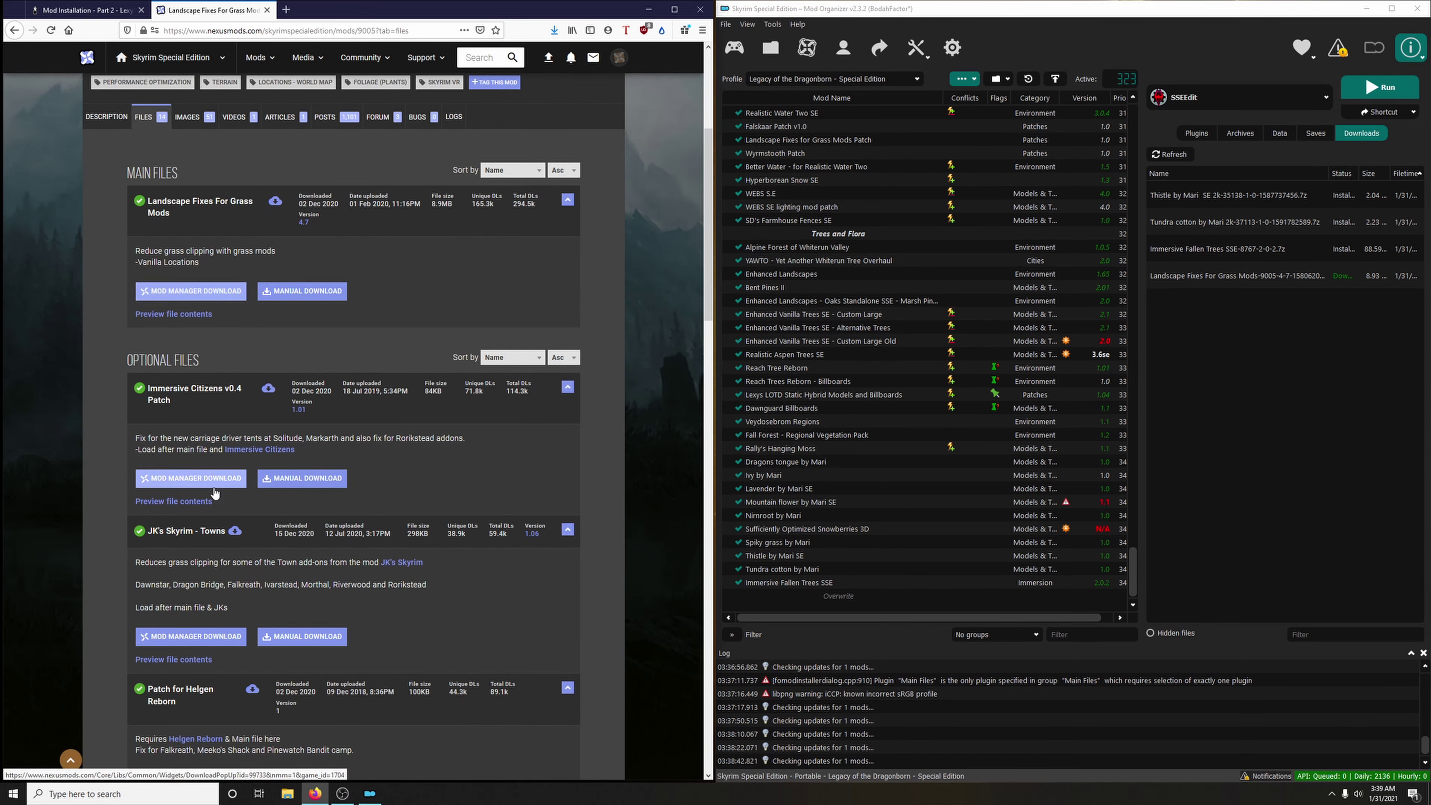
left_click(213, 485)
left_click(621, 303)
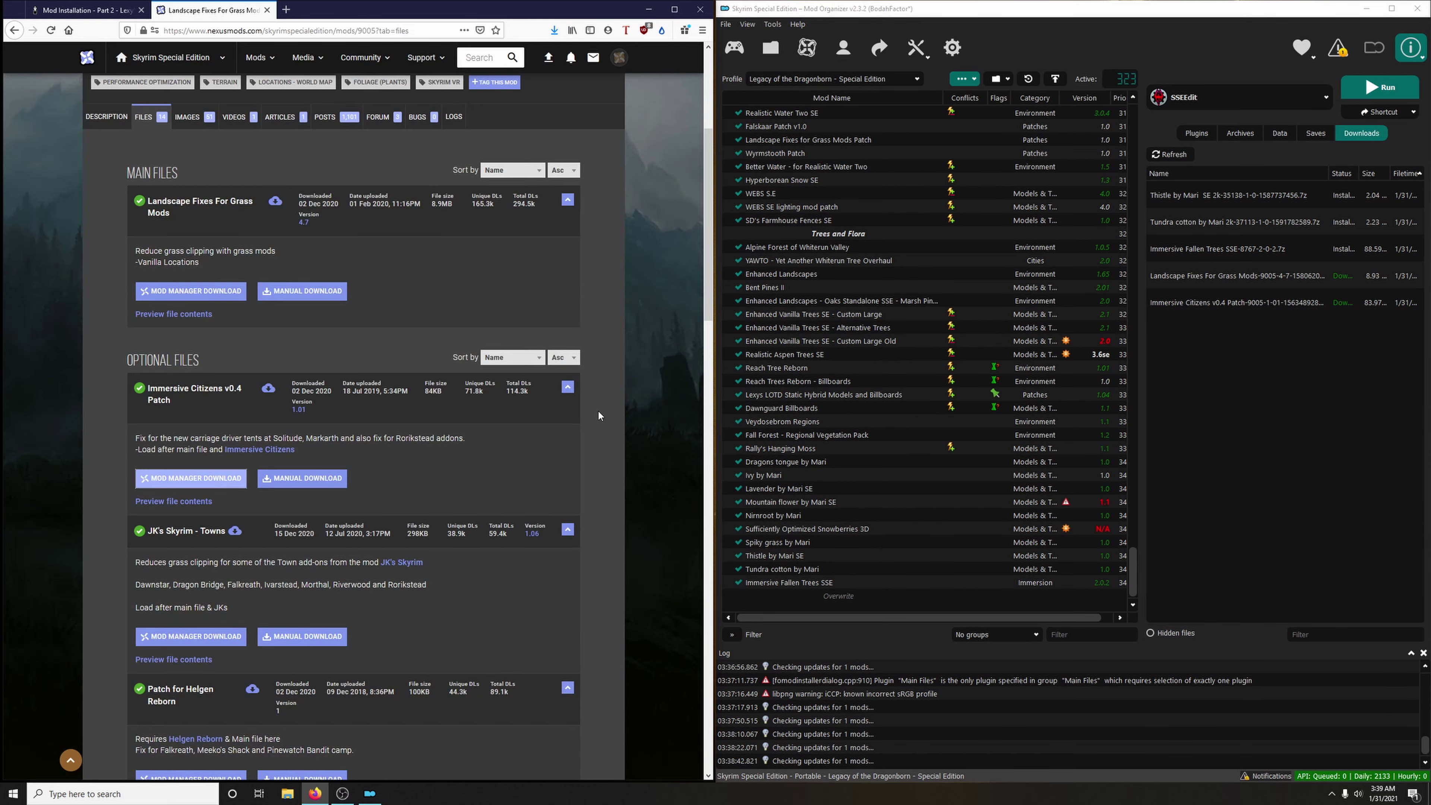
Download the optional files Patch for Helgen Reborn and Patch for Moon and Star with the mod manager.
scroll(432, 473, "down", 5)
left_click(198, 500)
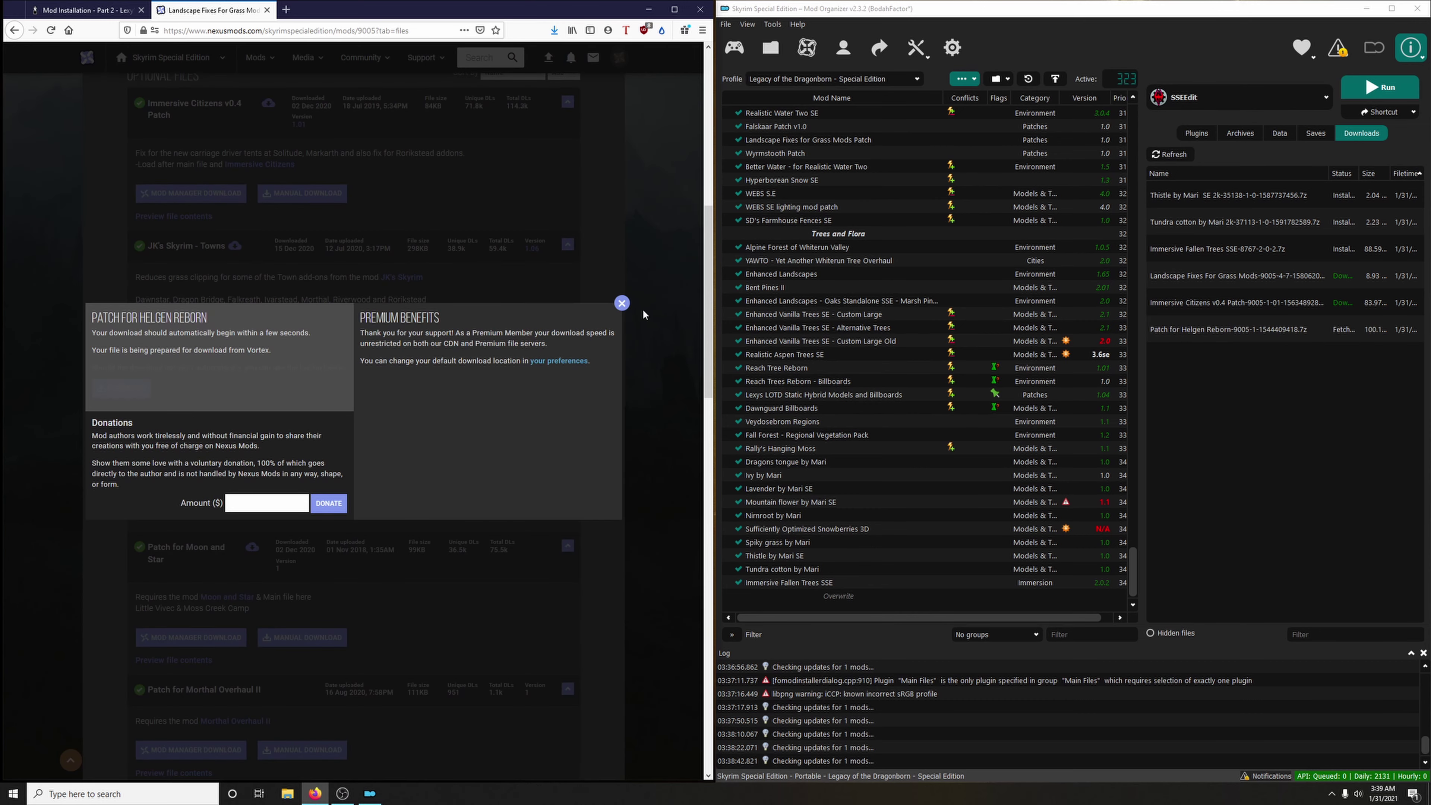
left_click(622, 302)
scroll(425, 473, "down", 4)
left_click(222, 467)
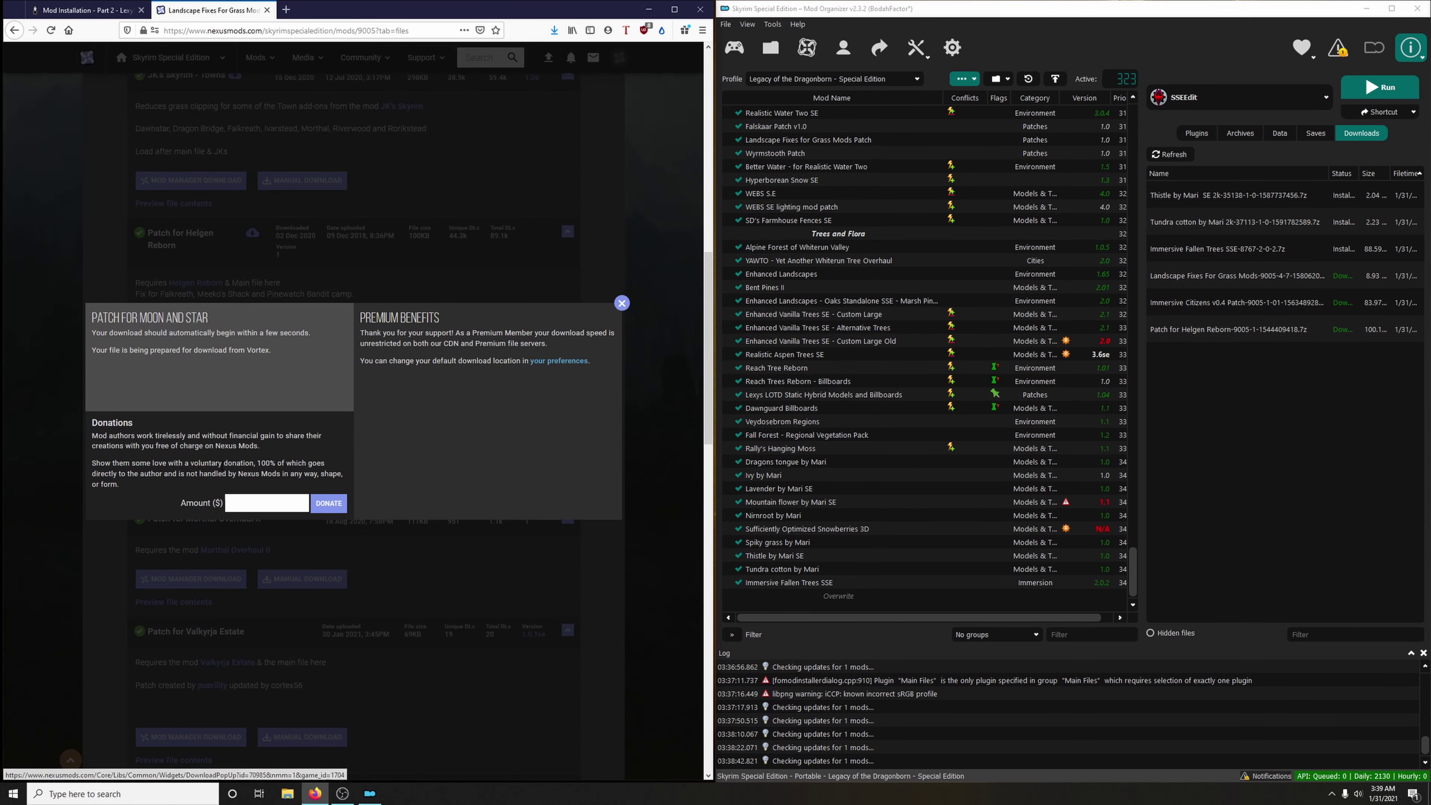
left_click(622, 303)
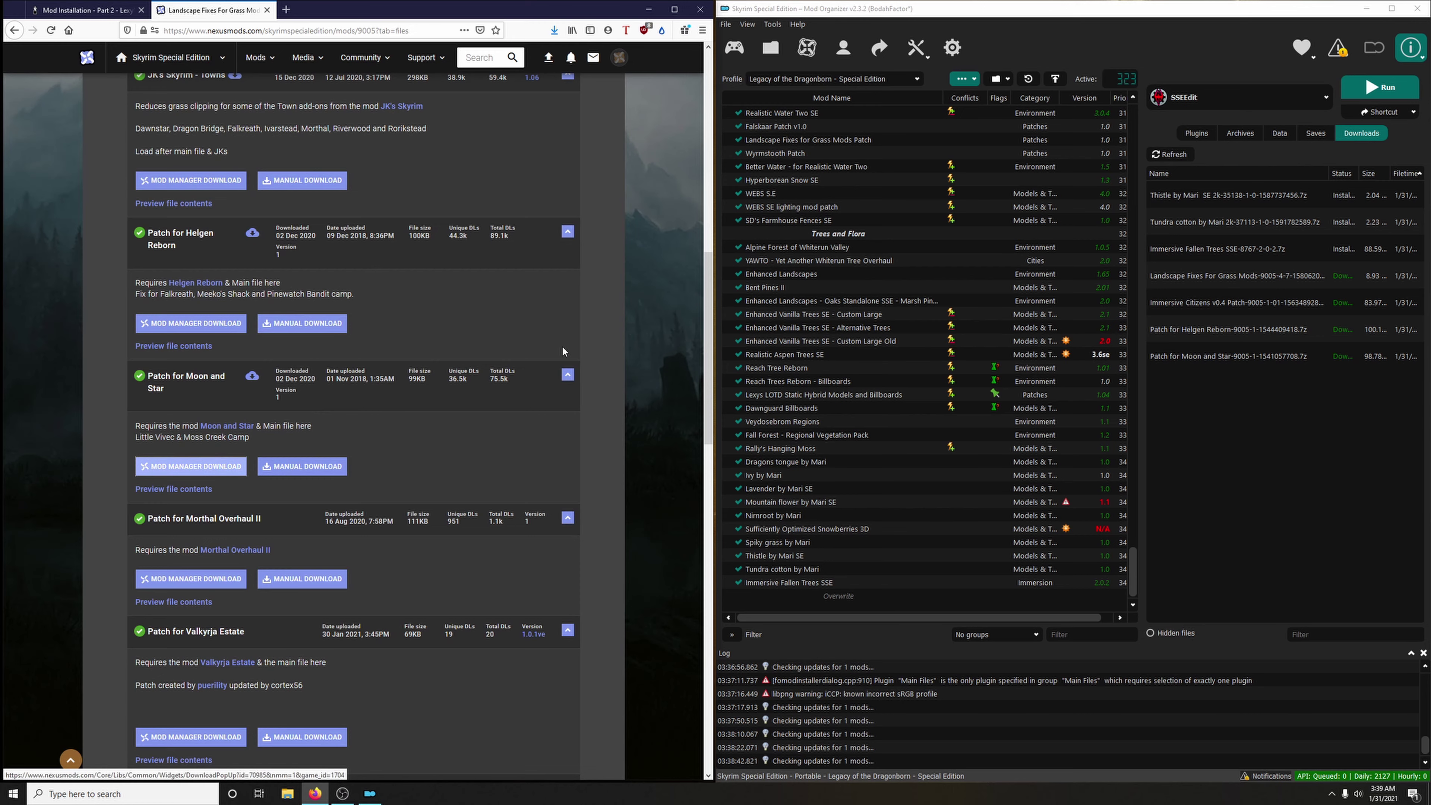
Download the optional files Patches for Arthmoor's Town add-ons and z Vanilla Military Camps with the mod manager, and close the Nexus page.
scroll(406, 372, "down", 3)
scroll(283, 459, "down", 3)
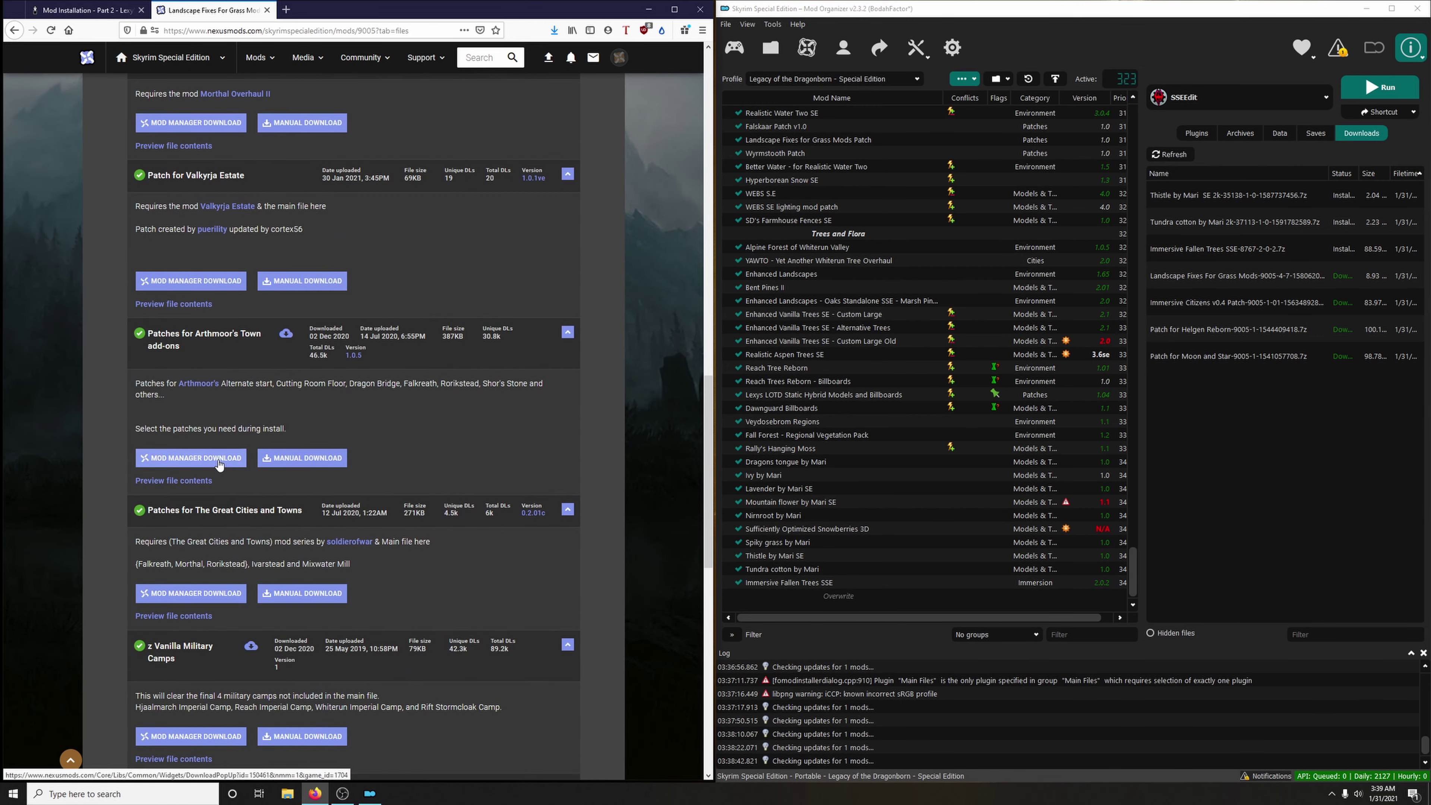
left_click(221, 459)
left_click(622, 303)
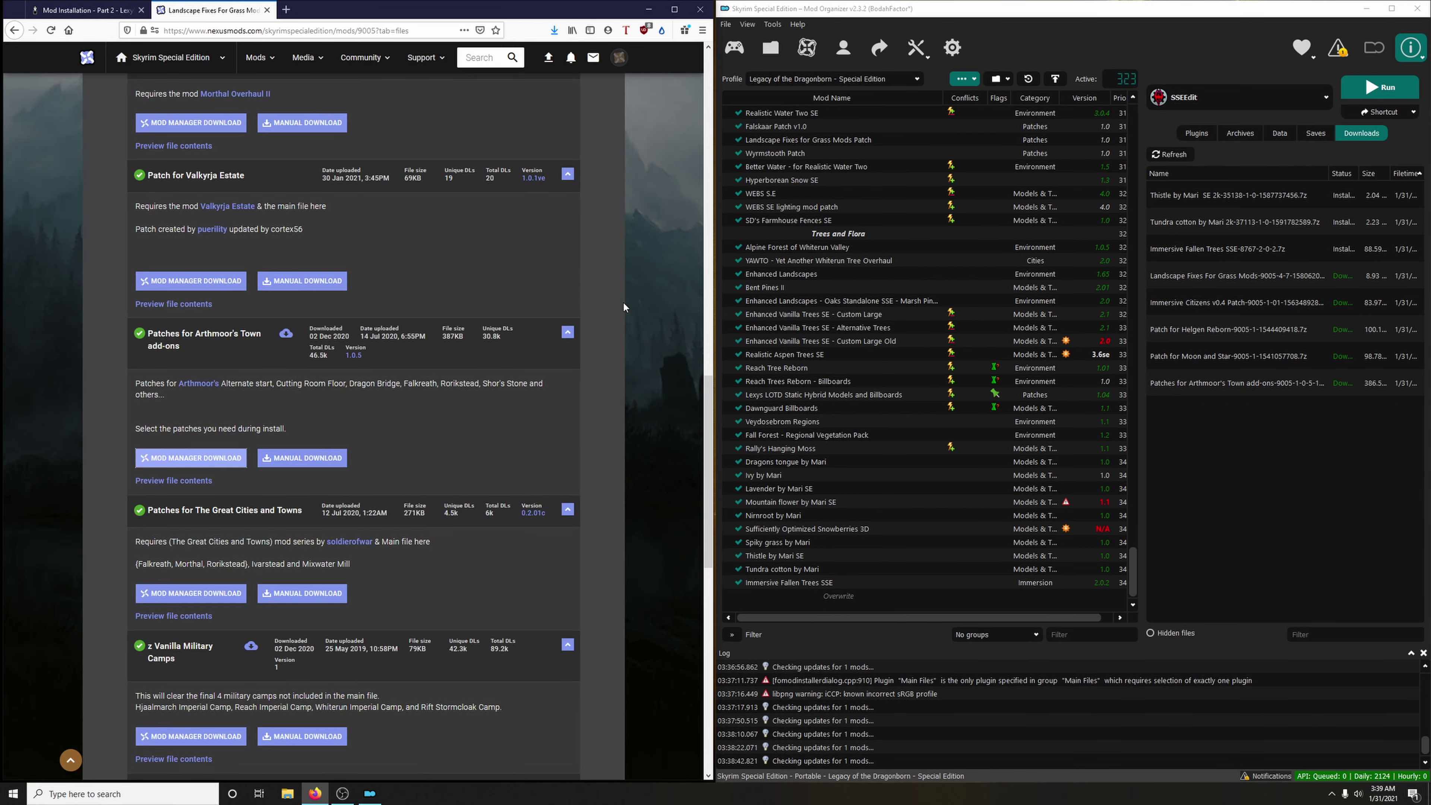
scroll(587, 397, "down", 6)
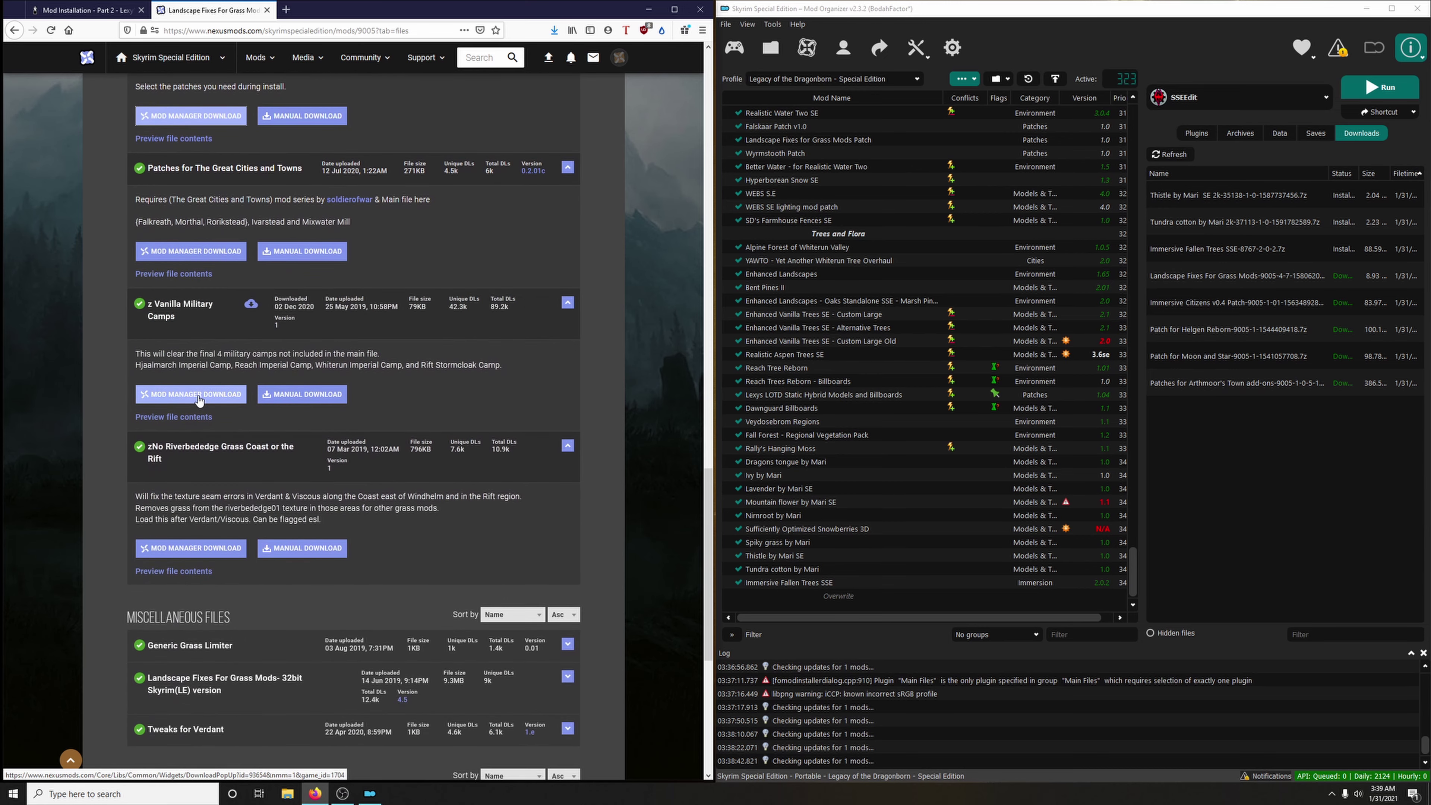
left_click(197, 401)
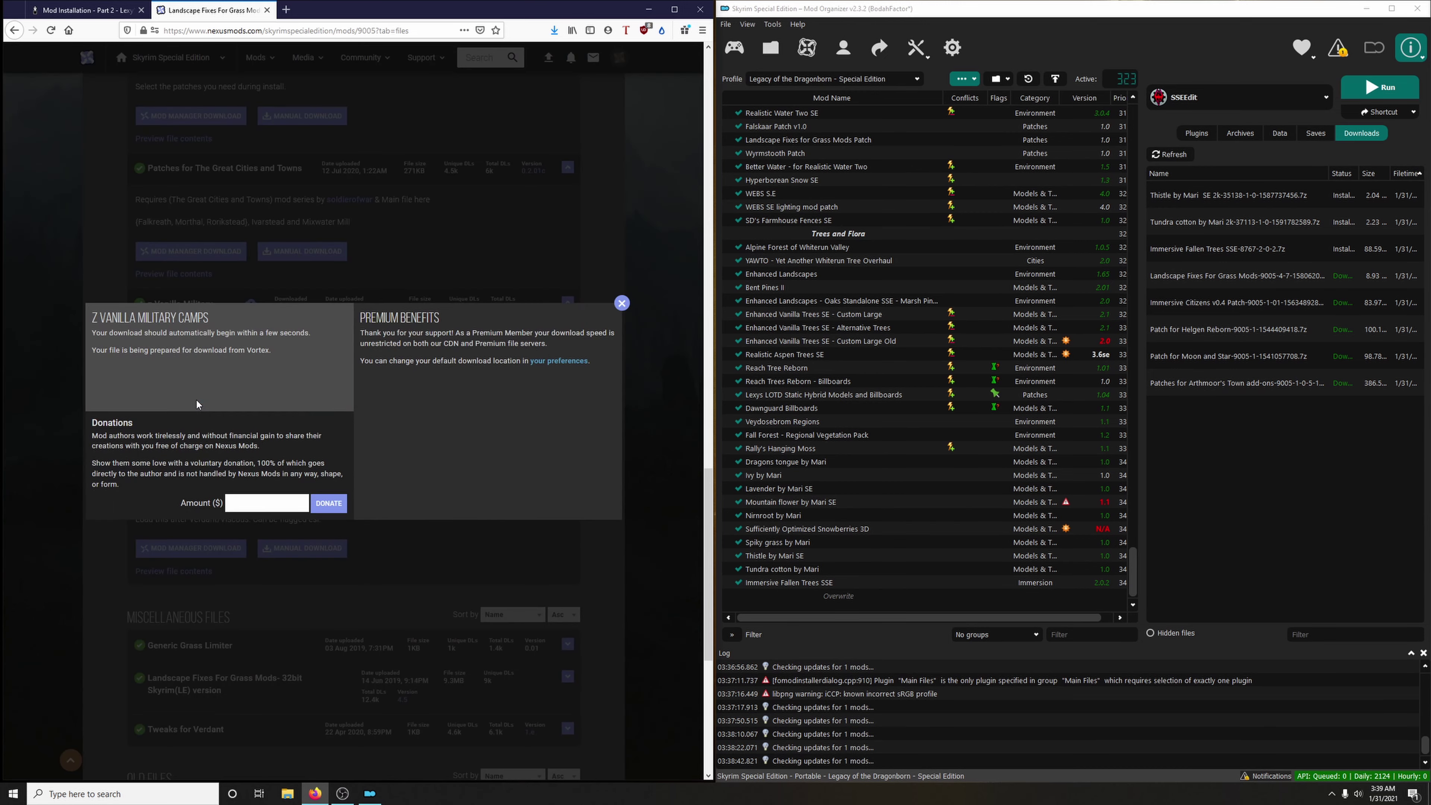
left_click(619, 304)
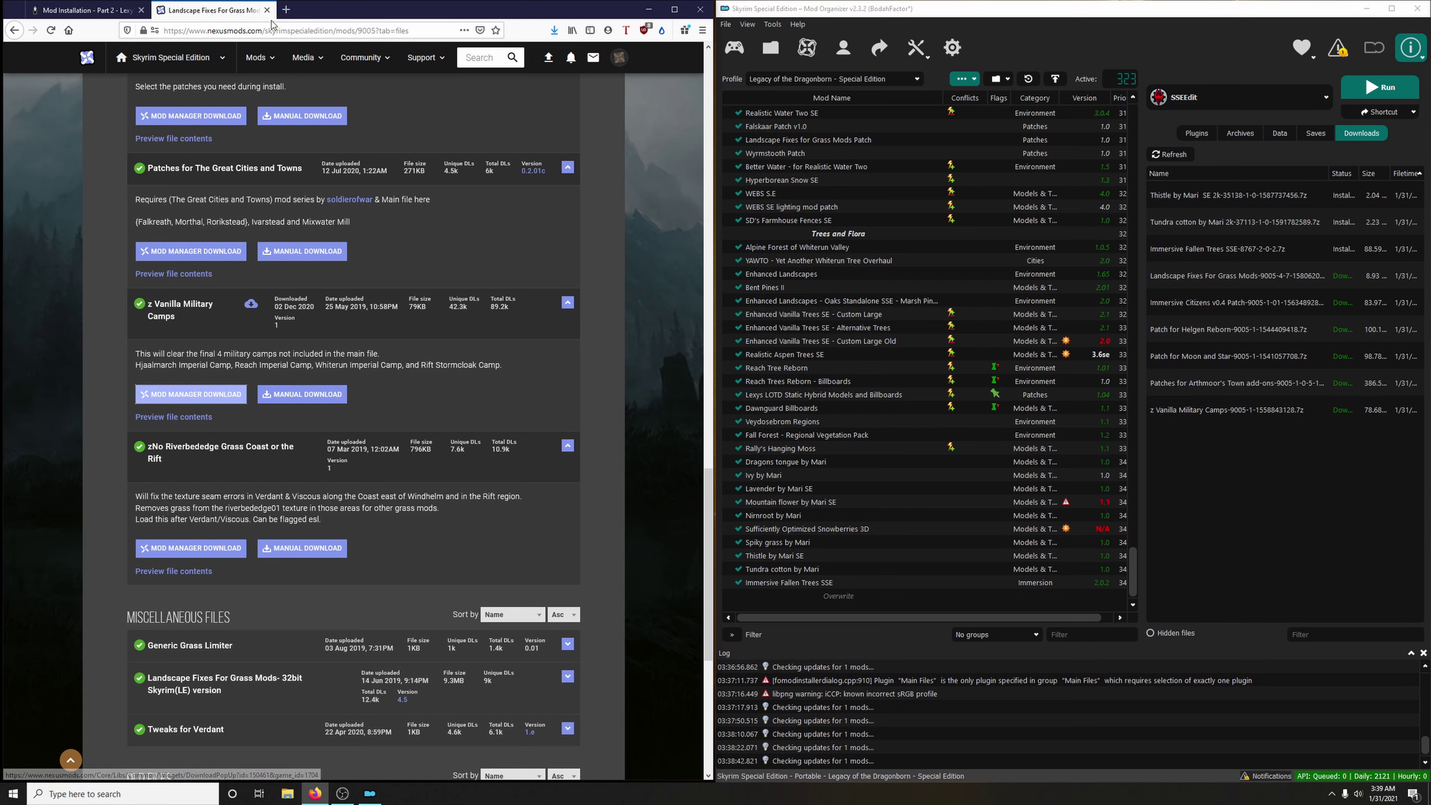
left_click(266, 10)
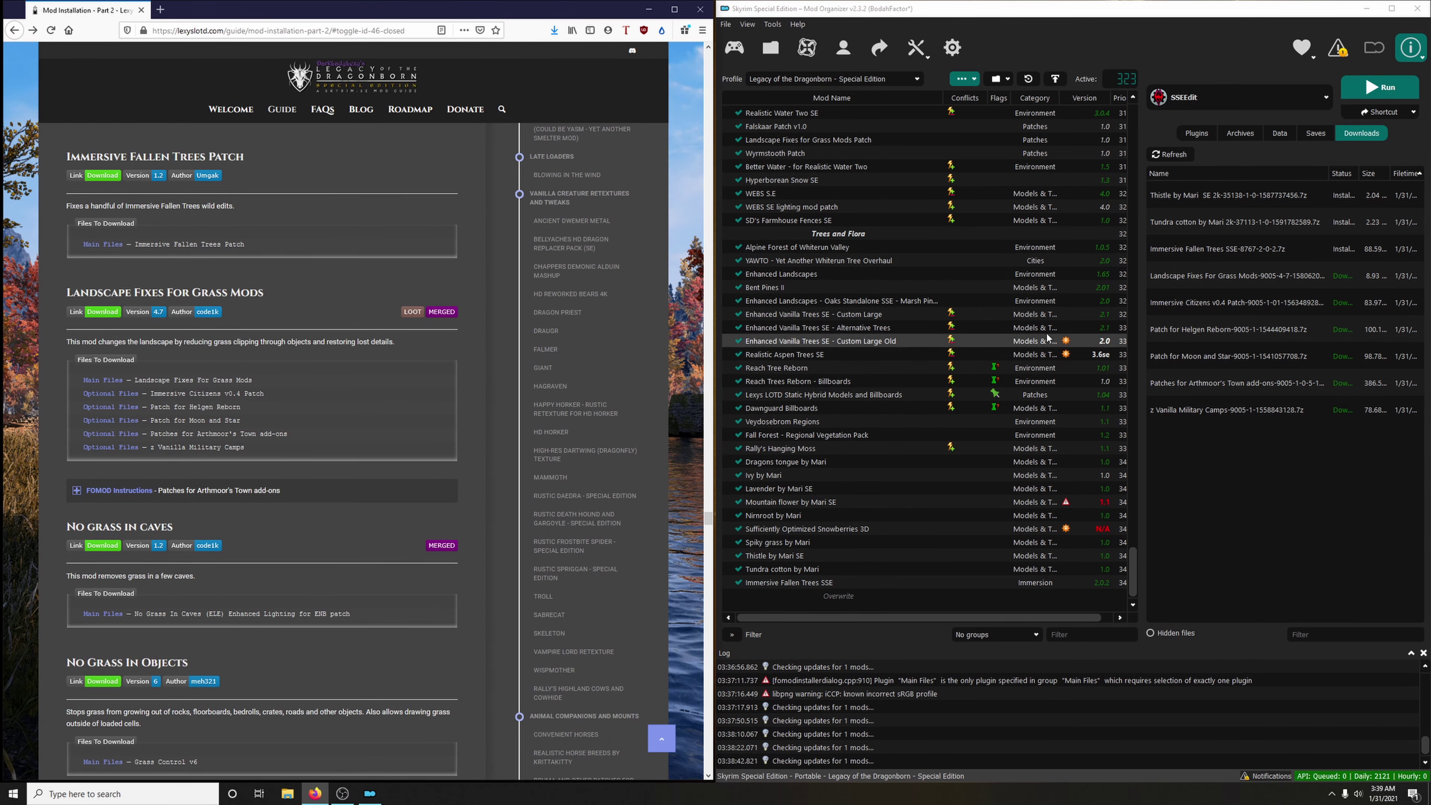
Install the Landscape Fixes For Grass Mods download under its suggested name and enable the mod.
double_click(1233, 278)
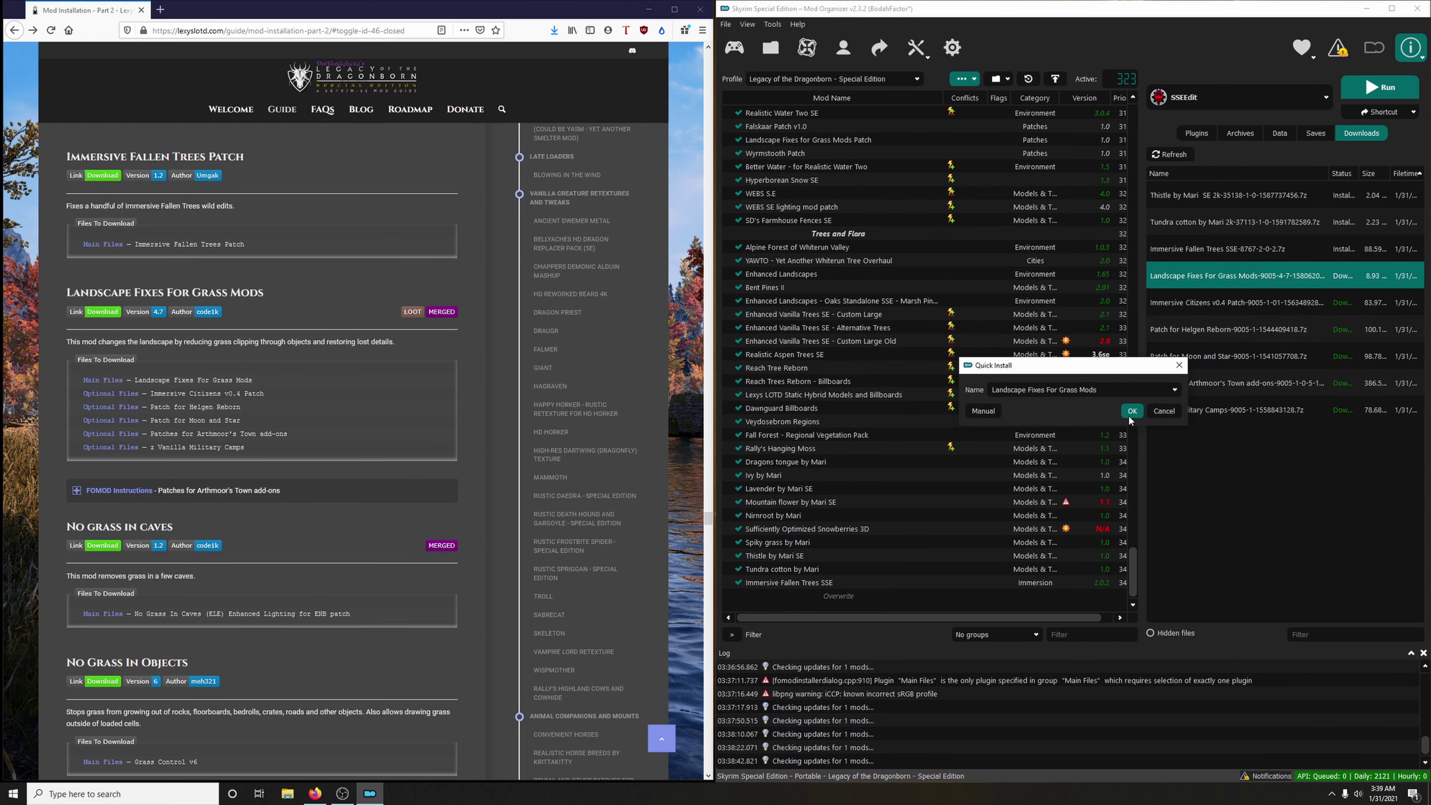
left_click(1130, 415)
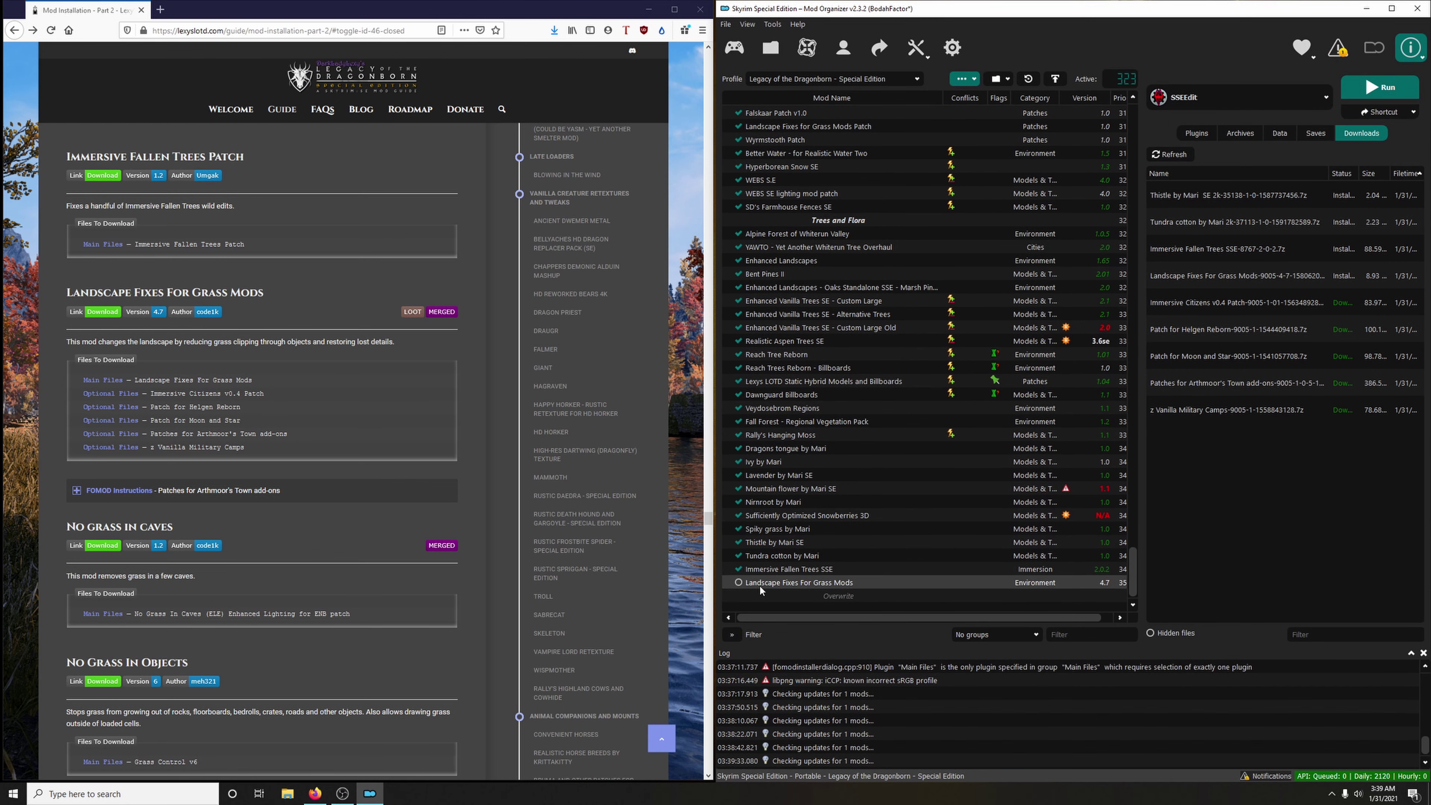
left_click(738, 583)
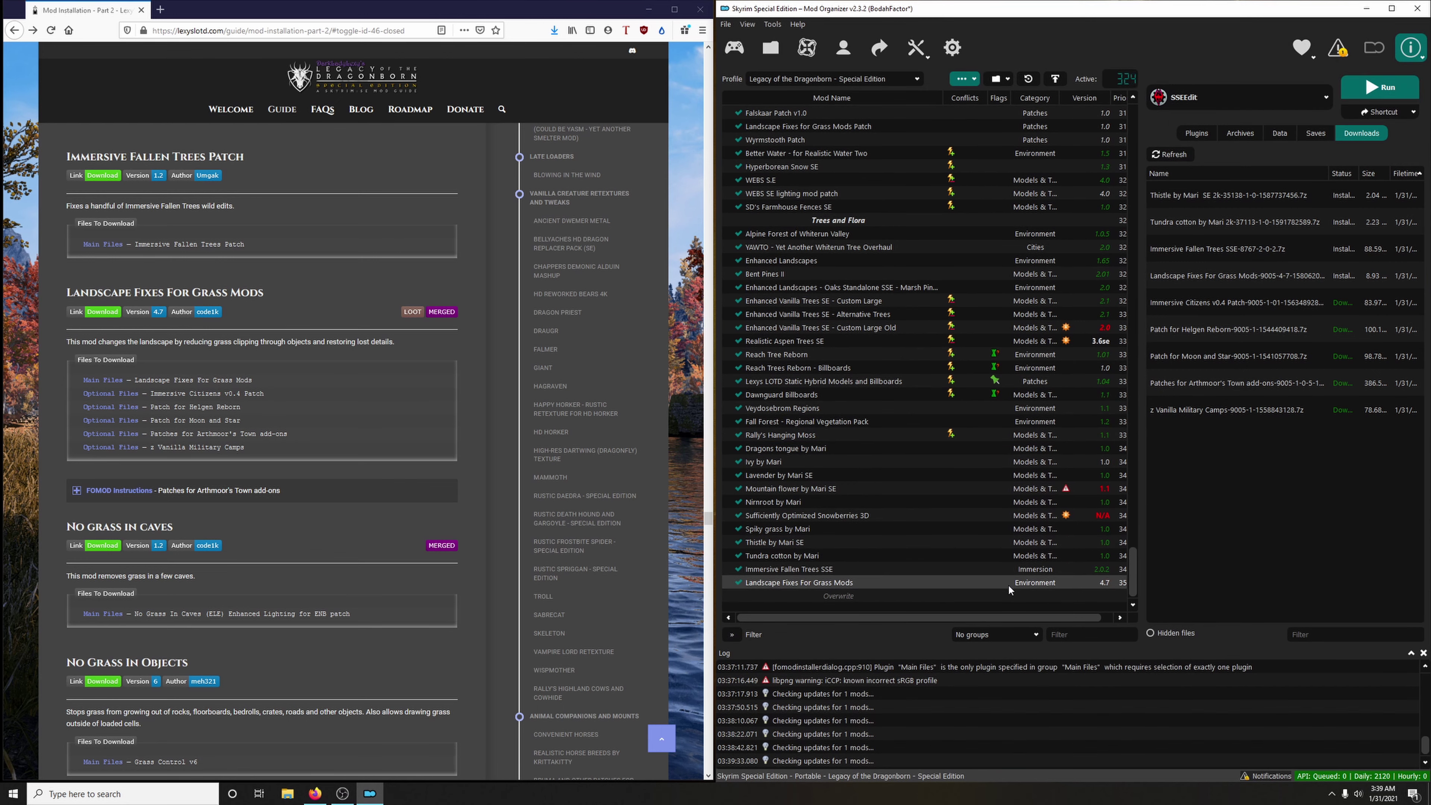
Install the Immersive Citizens v0.4 Patch download as a separate mod named Immersive Citizens v0.4 Patch.
double_click(1197, 303)
left_click(1176, 390)
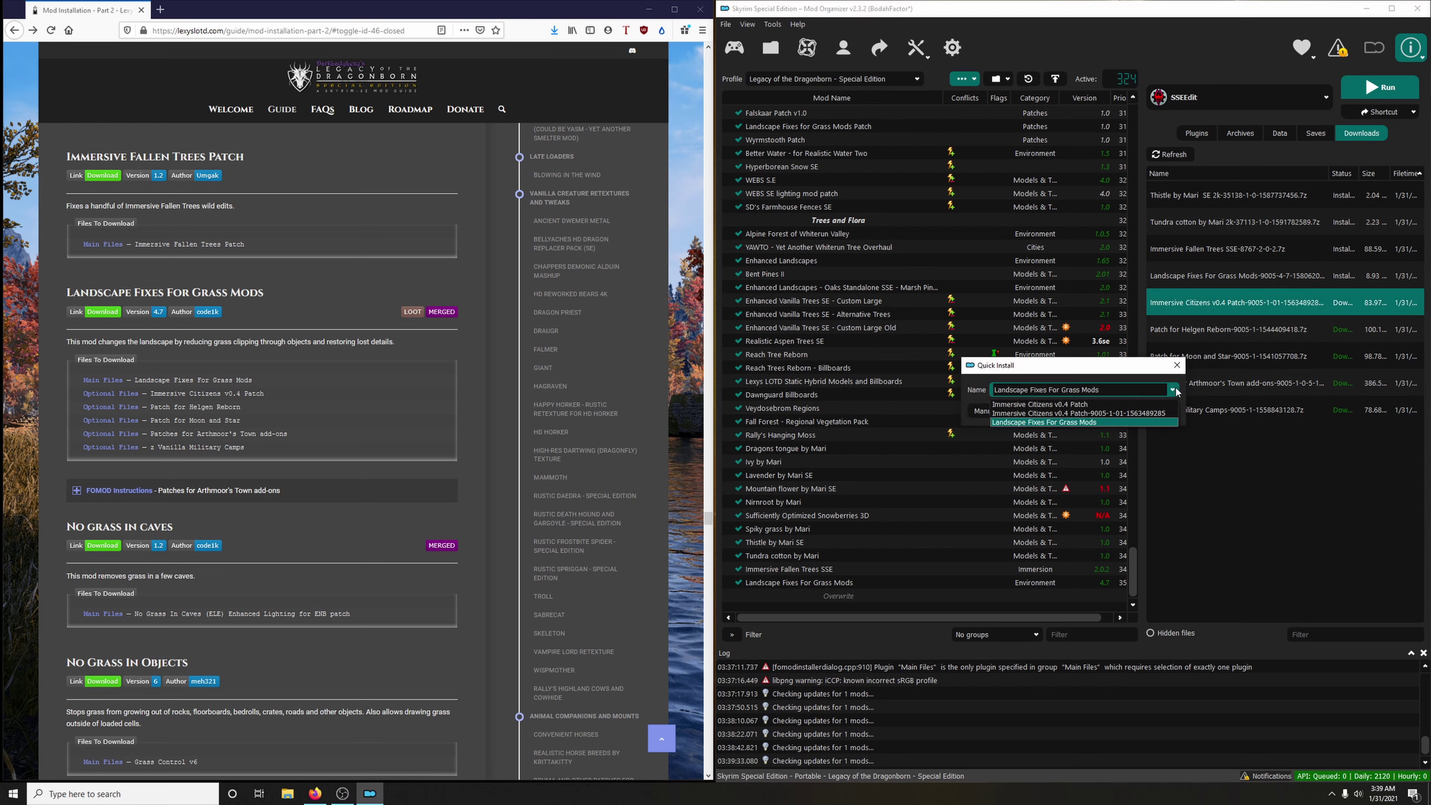
left_click(1103, 405)
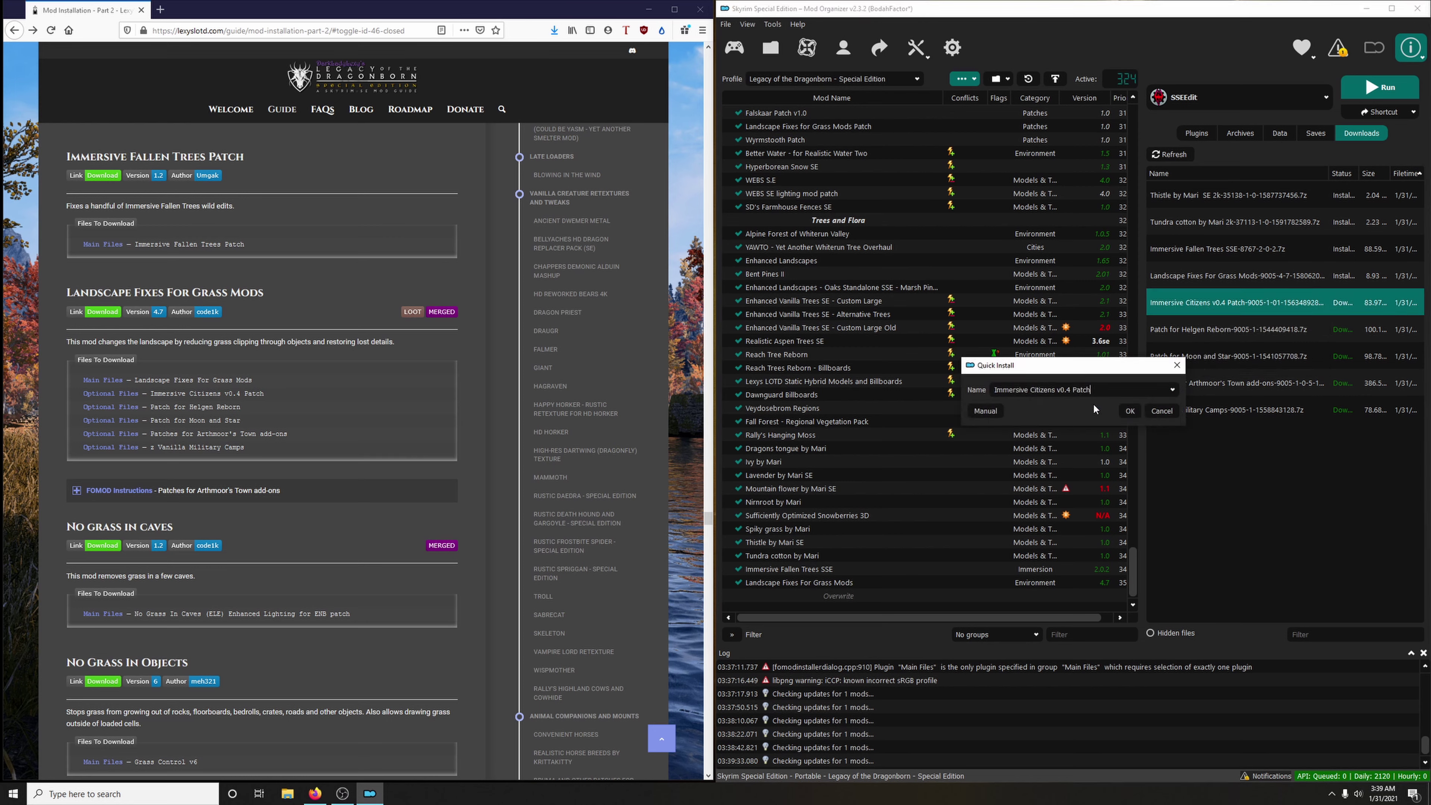
left_click(1133, 410)
Install the Patch for Helgen Reborn download as a separate mod named Patch for Helgen Reborn.
double_click(1187, 338)
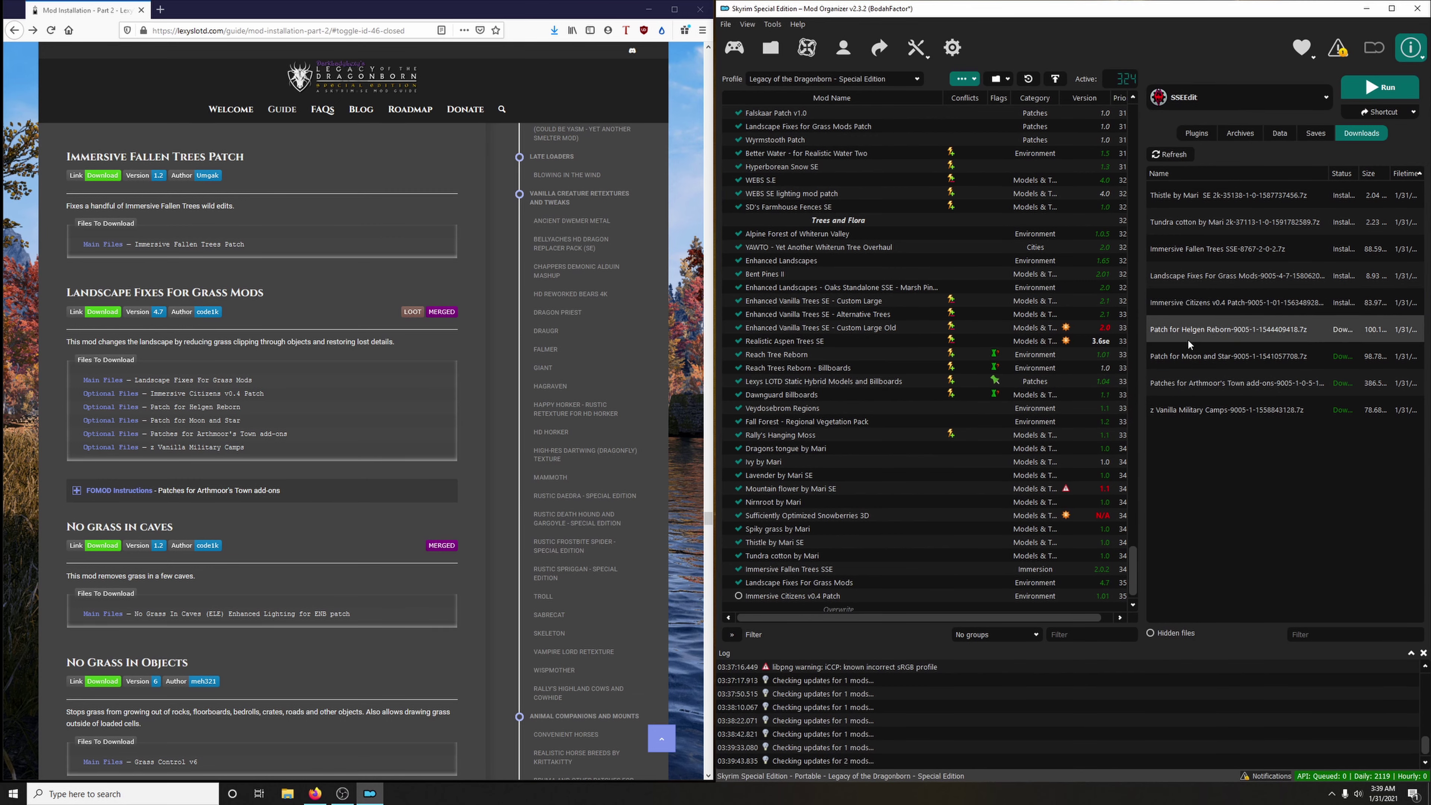
left_click(1174, 392)
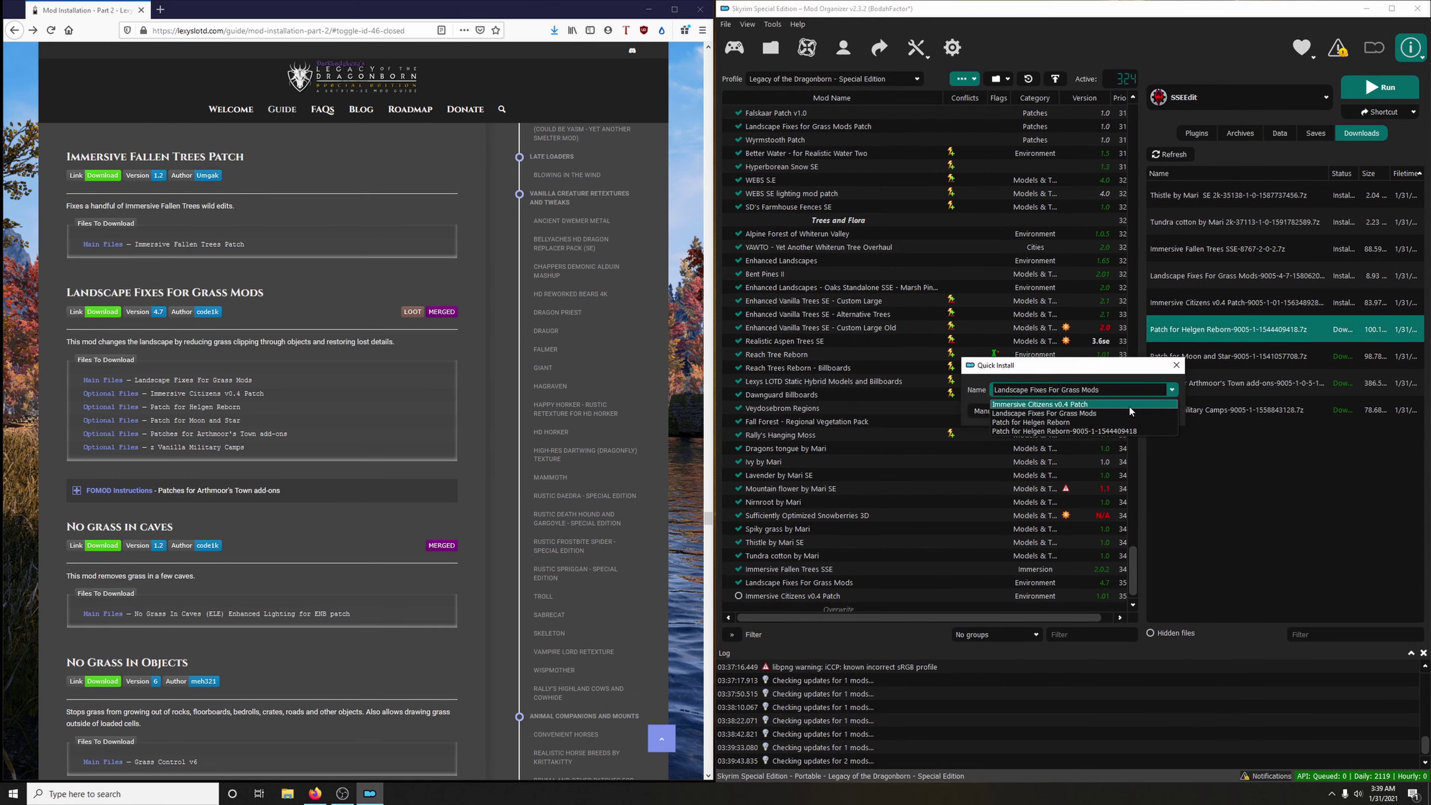
left_click(1130, 412)
left_click(1131, 411)
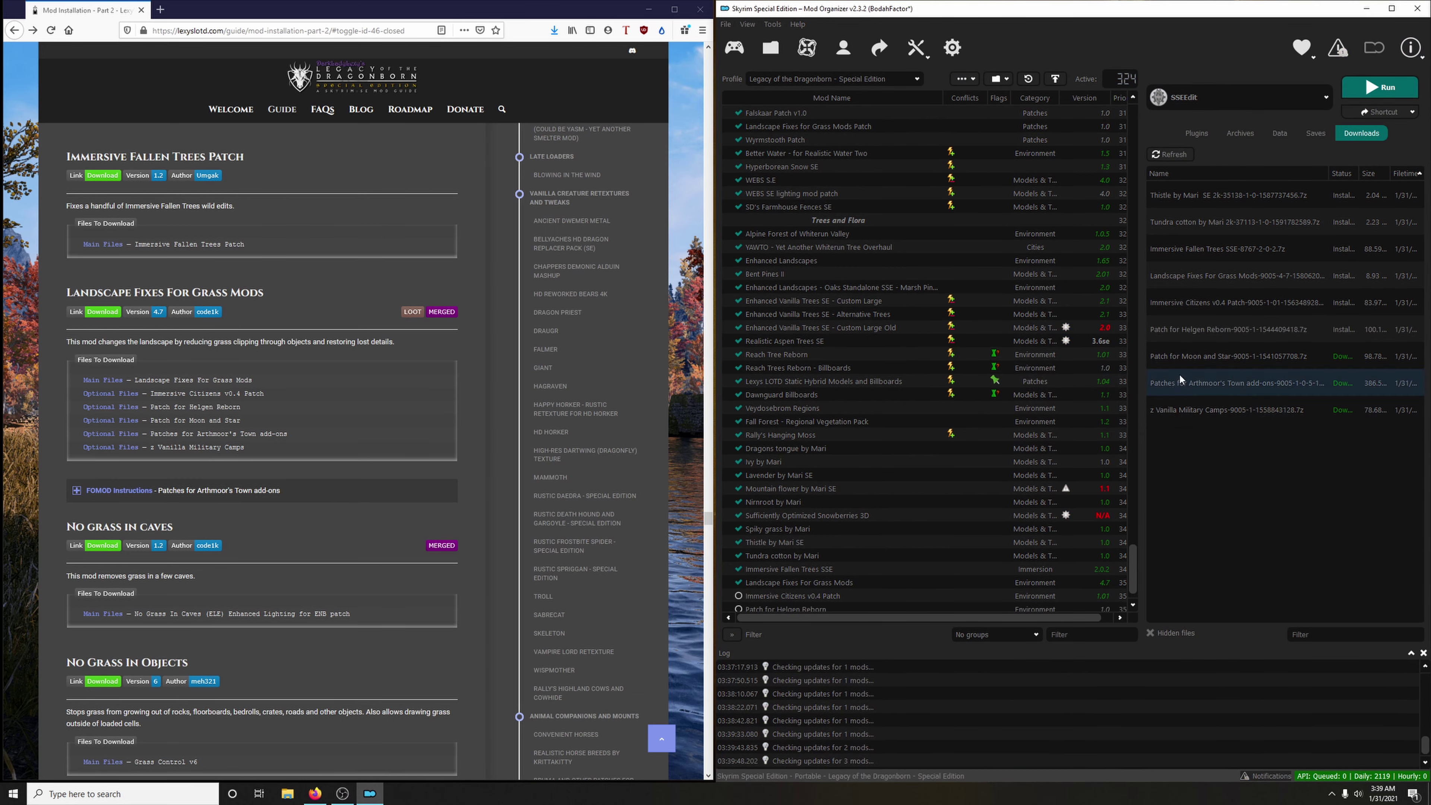
Install the Patch for Moon and Star download as a separate mod named Patch for Moon and Star.
left_click(1178, 358)
double_click(1179, 360)
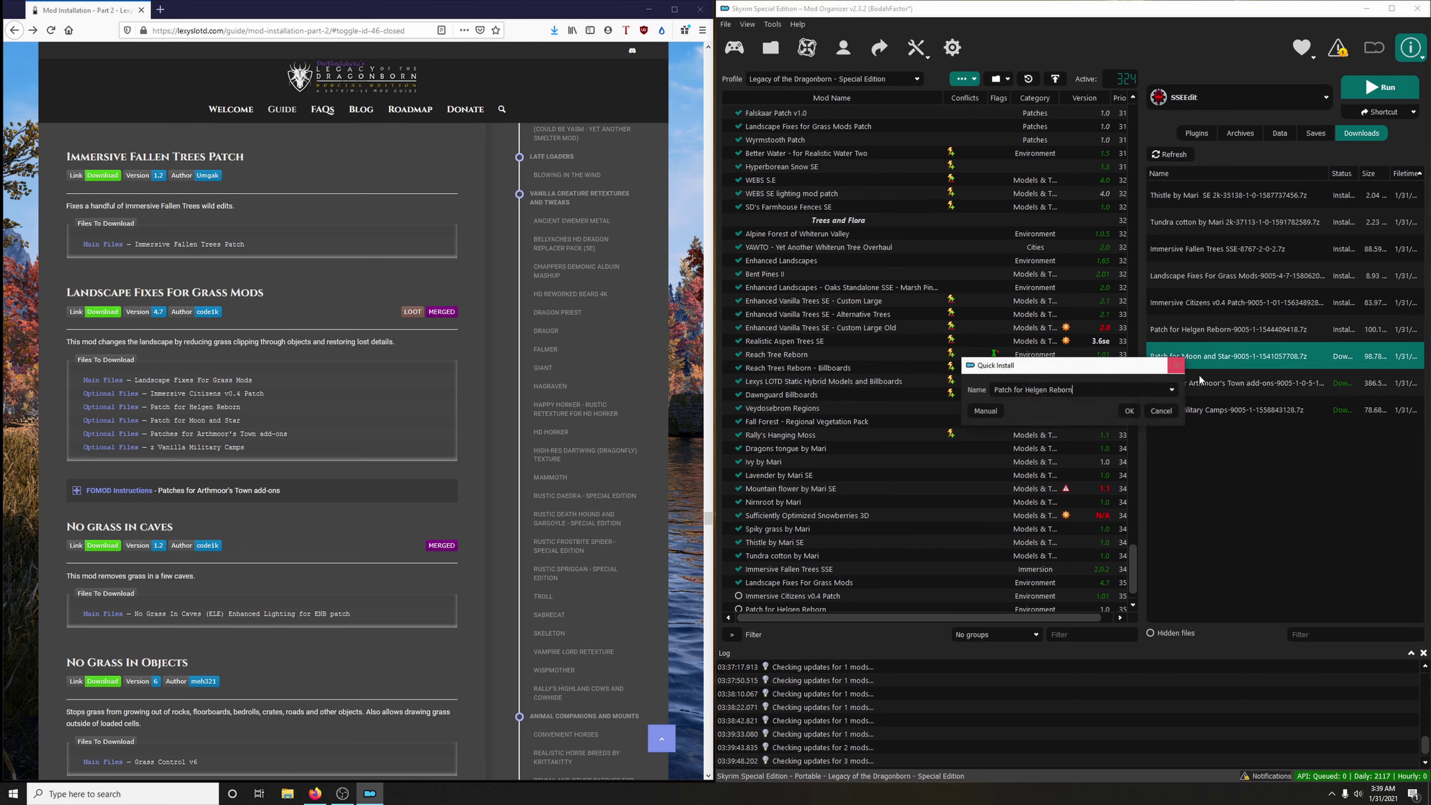
left_click(1172, 390)
left_click(1073, 431)
left_click(1129, 412)
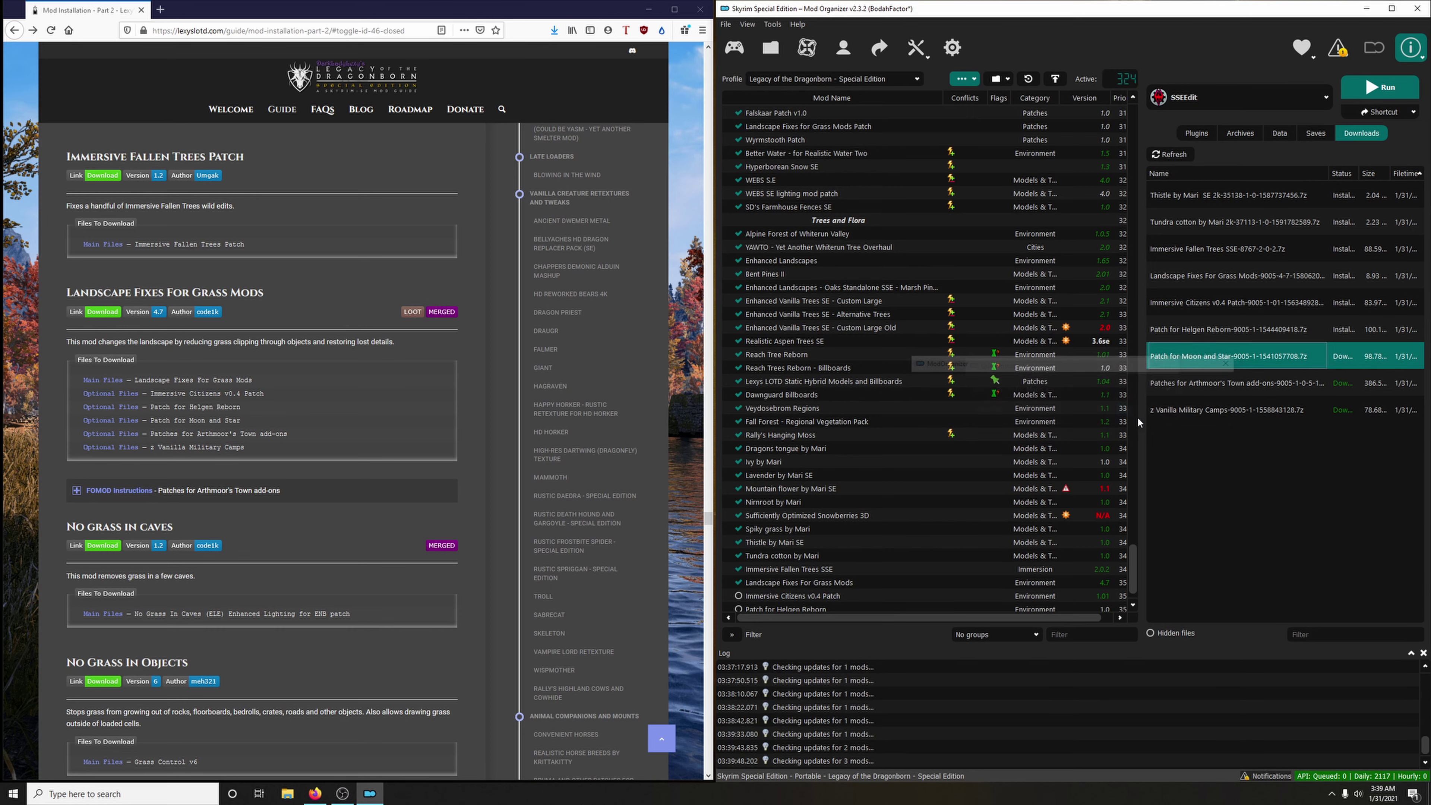
Start the installer for Patches for Arthmoor's Town add-ons and show the guide's FOMOD instructions for it.
double_click(1180, 381)
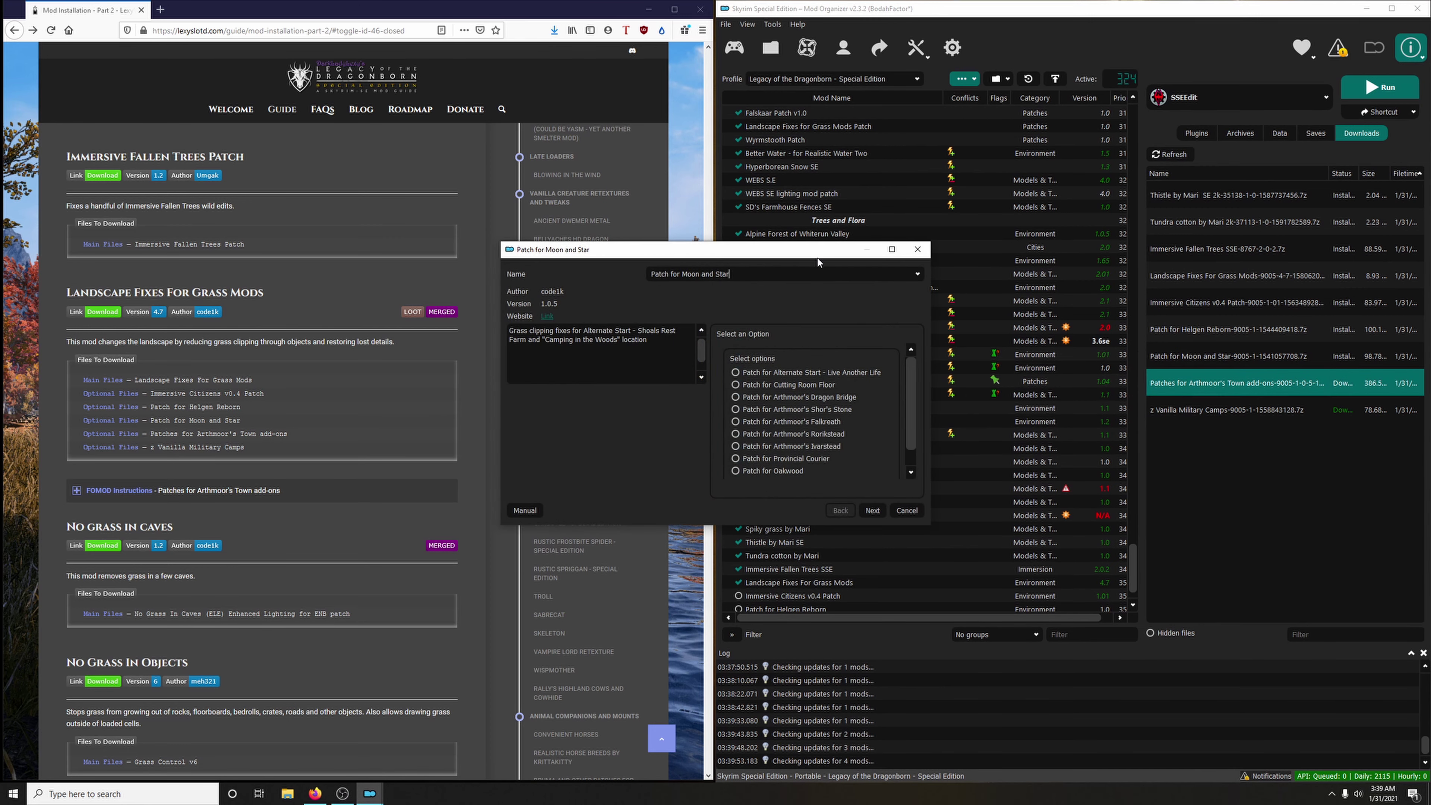
left_click_drag(818, 258, 1056, 227)
left_click(329, 501)
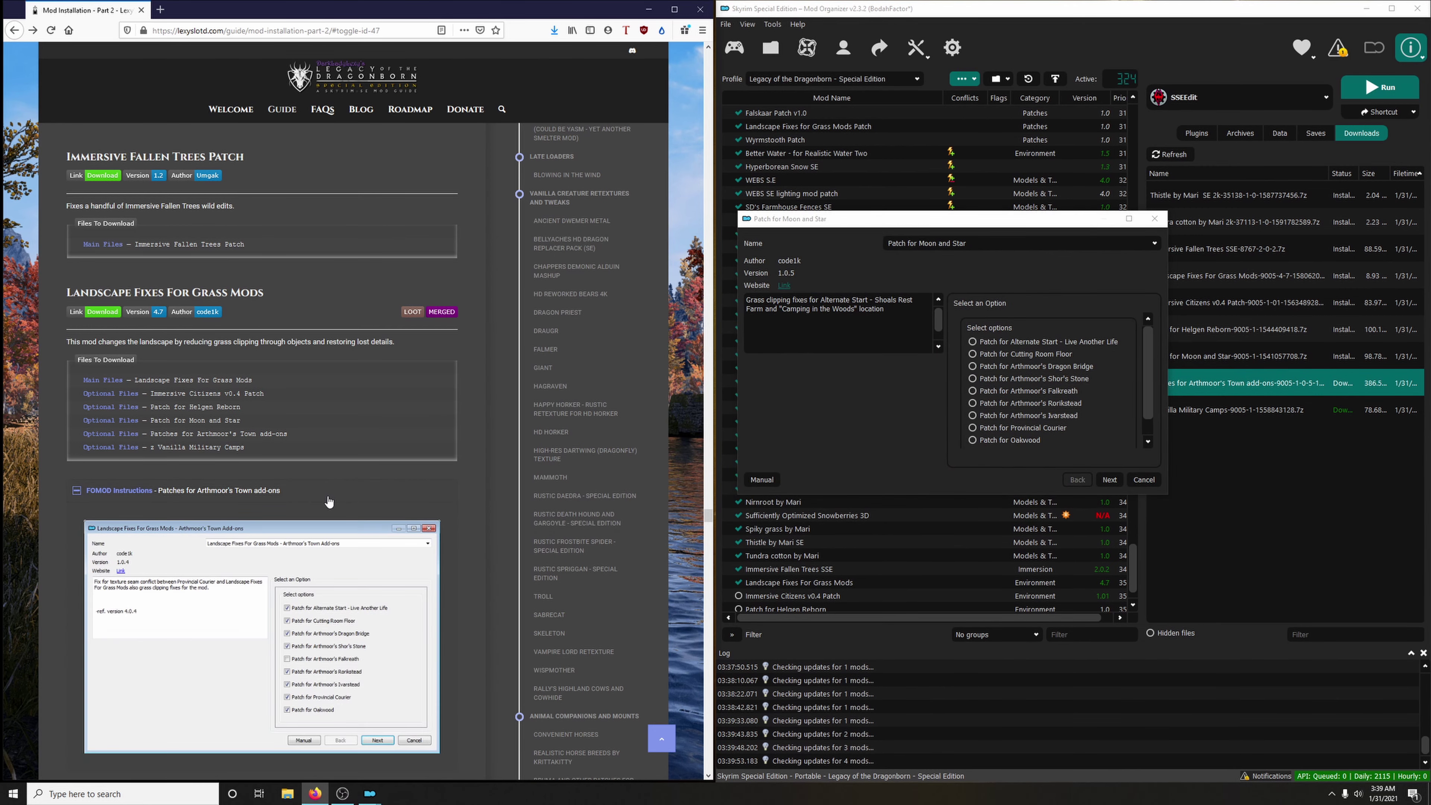
scroll(329, 501, "down", 4)
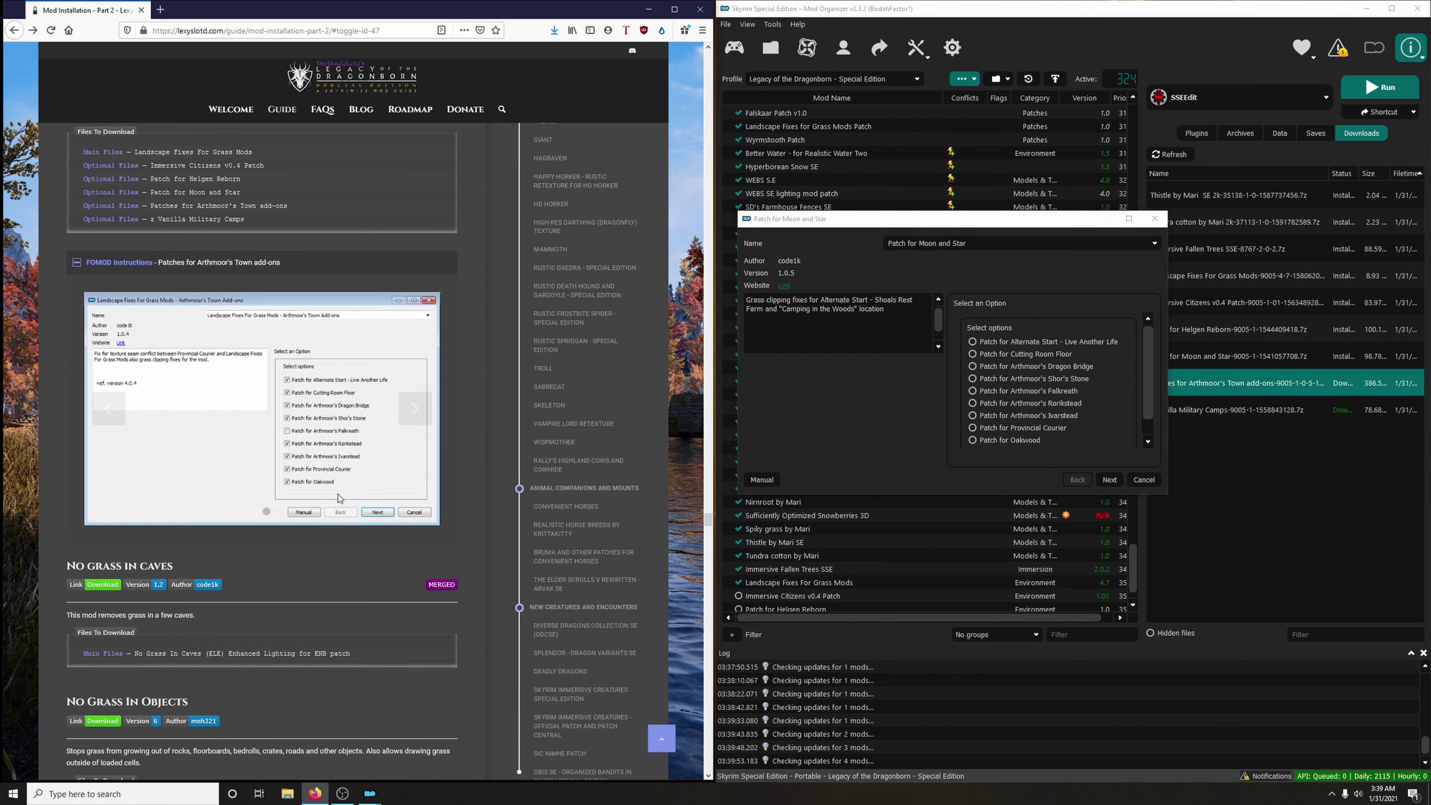
Select every patch option in the Arthmoor's Town add-ons installer except Patch for Arthmoor's Falkreath.
left_click(1049, 340)
left_click(1043, 354)
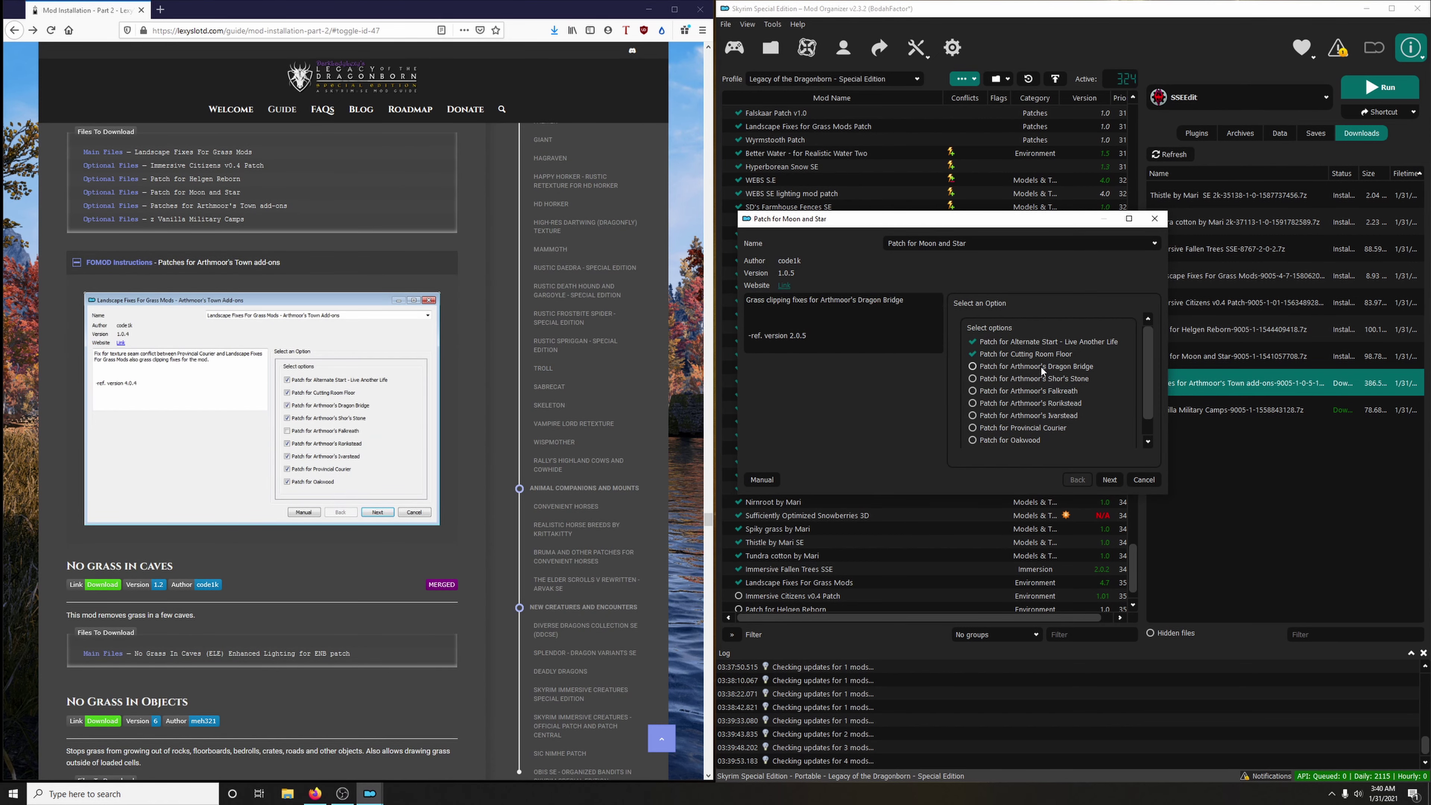
left_click(1038, 367)
left_click(1037, 375)
left_click(1078, 402)
left_click(1048, 416)
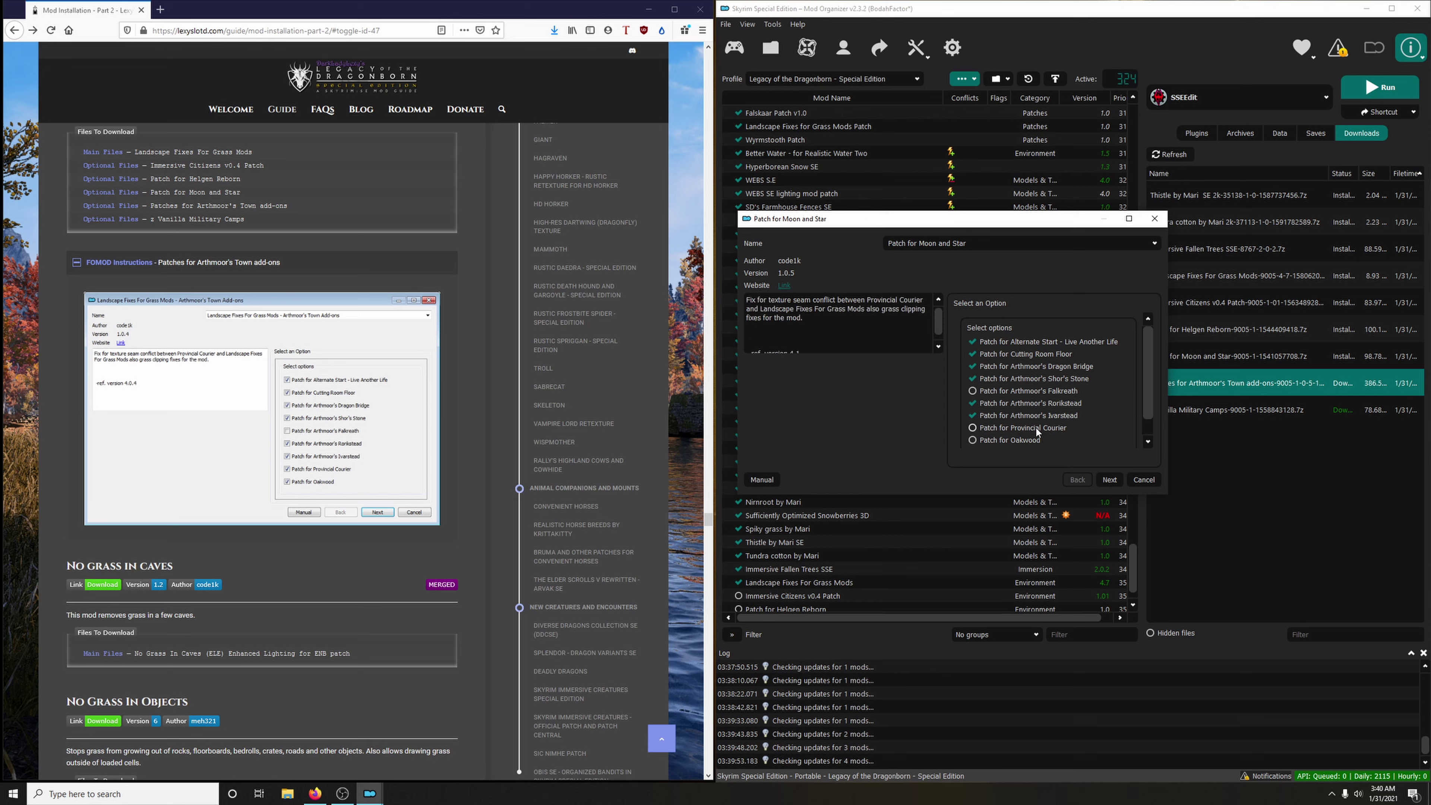
left_click(1040, 427)
left_click(1020, 439)
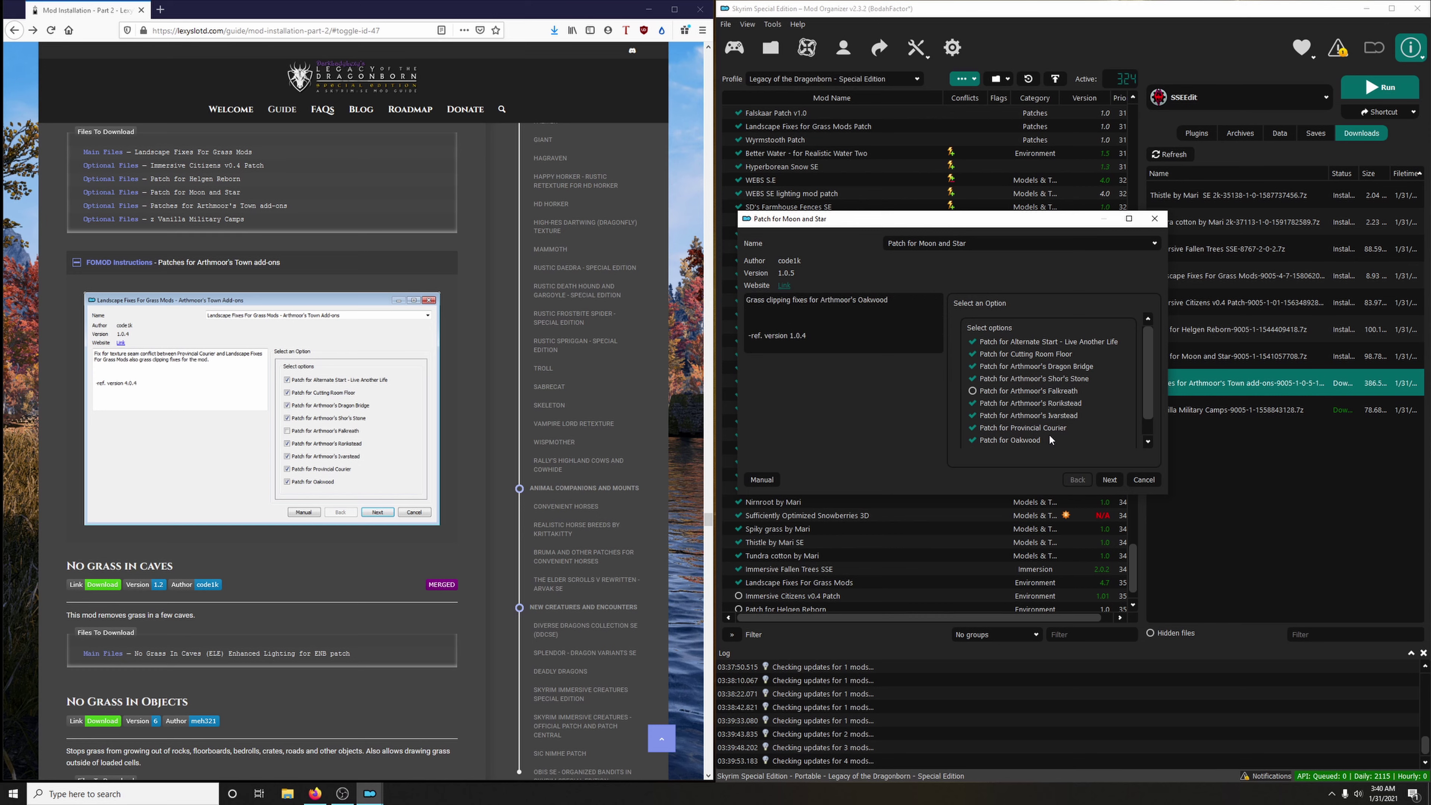
scroll(1054, 423, "down", 1)
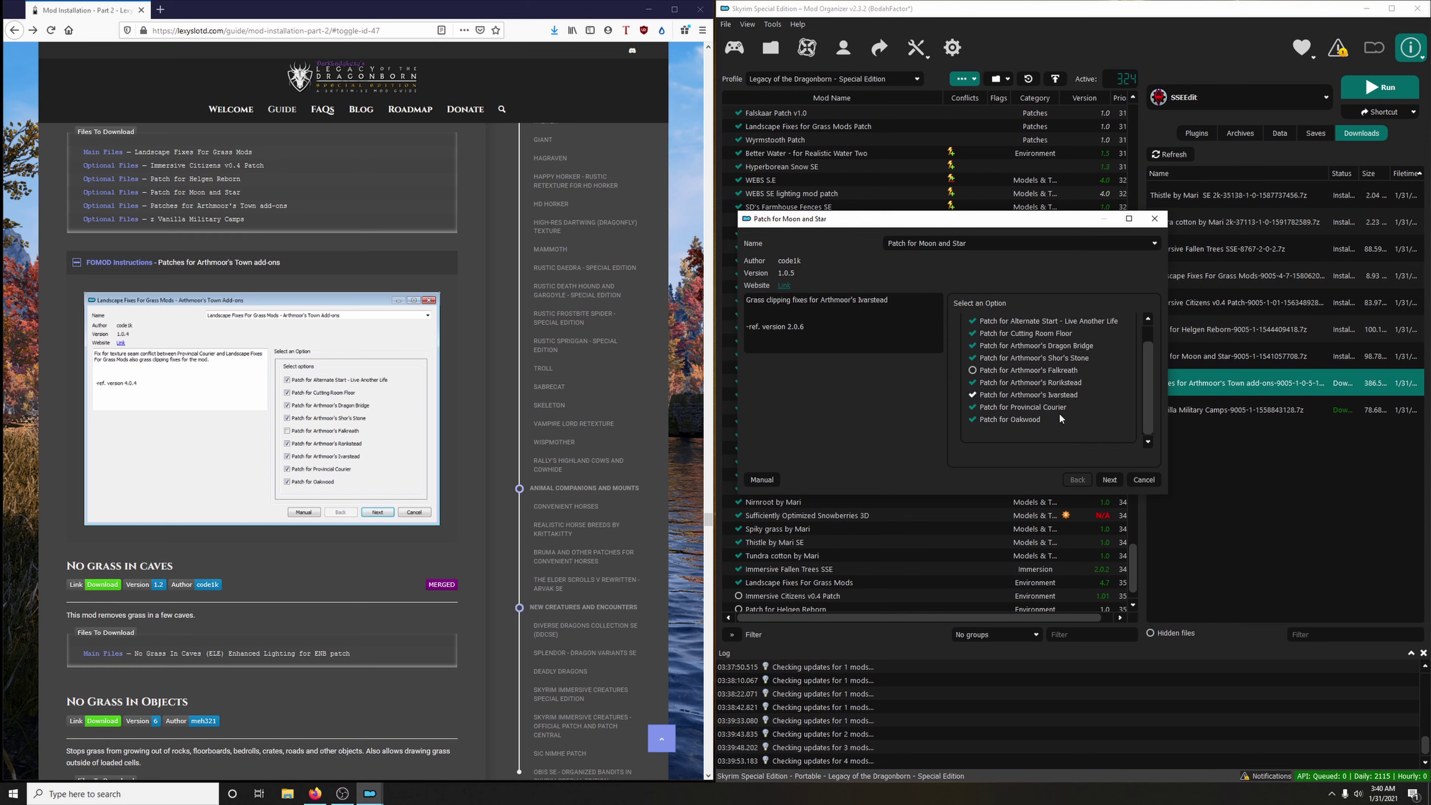
Finish the installer with Reminder unselected, installing it as a separate mod named Patch for Arthmoor's Town add-ons.
left_click(1109, 480)
left_click(428, 420)
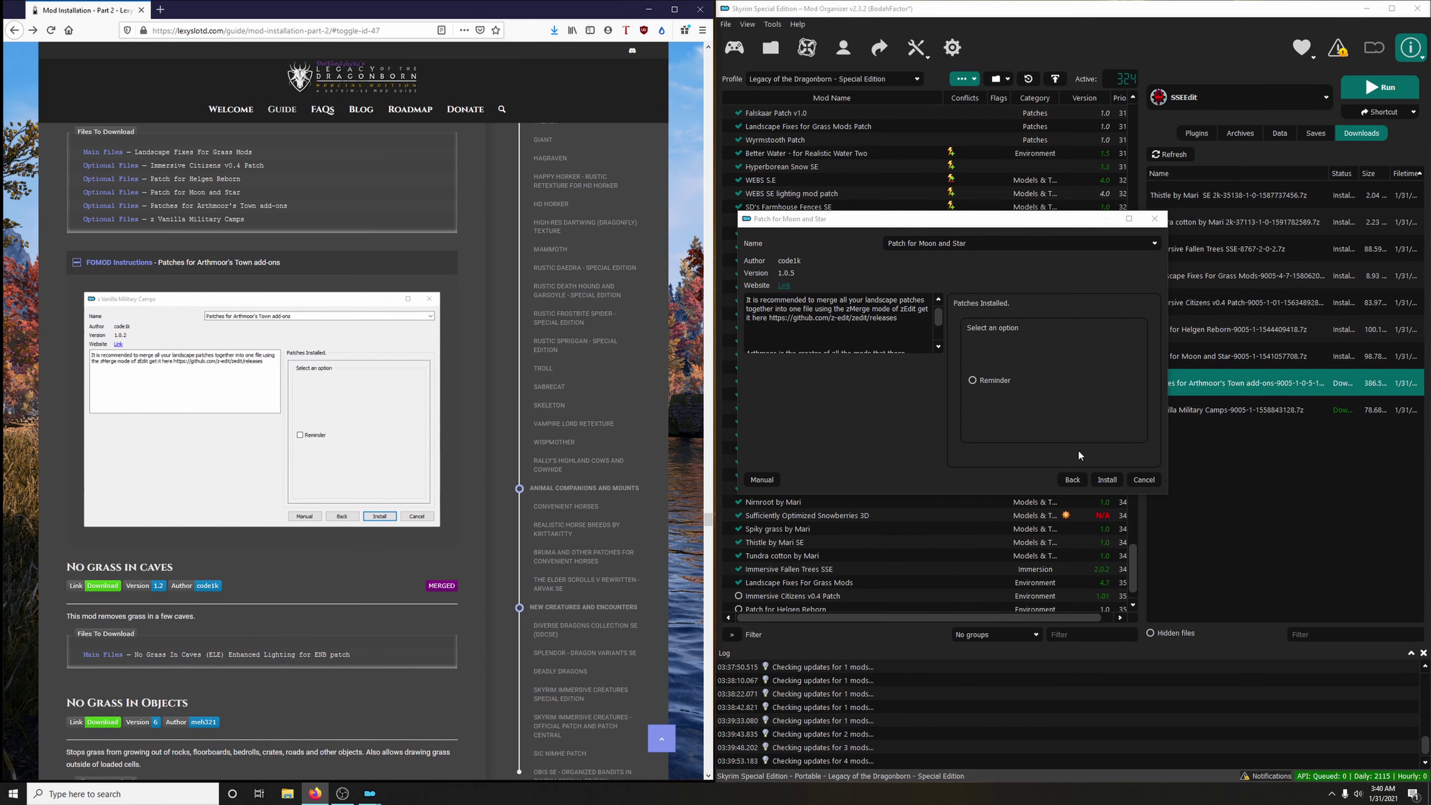
left_click(1107, 480)
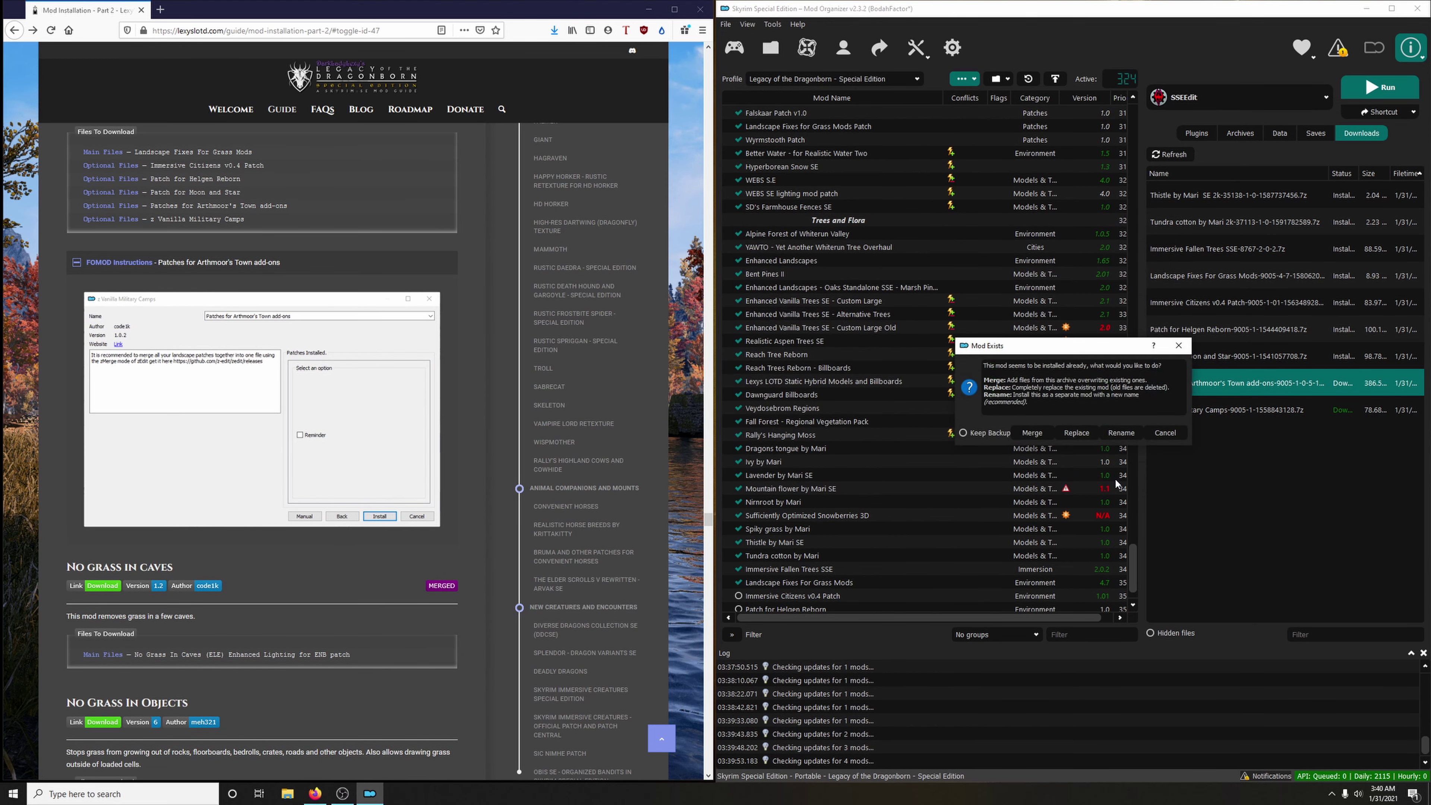
left_click(1119, 433)
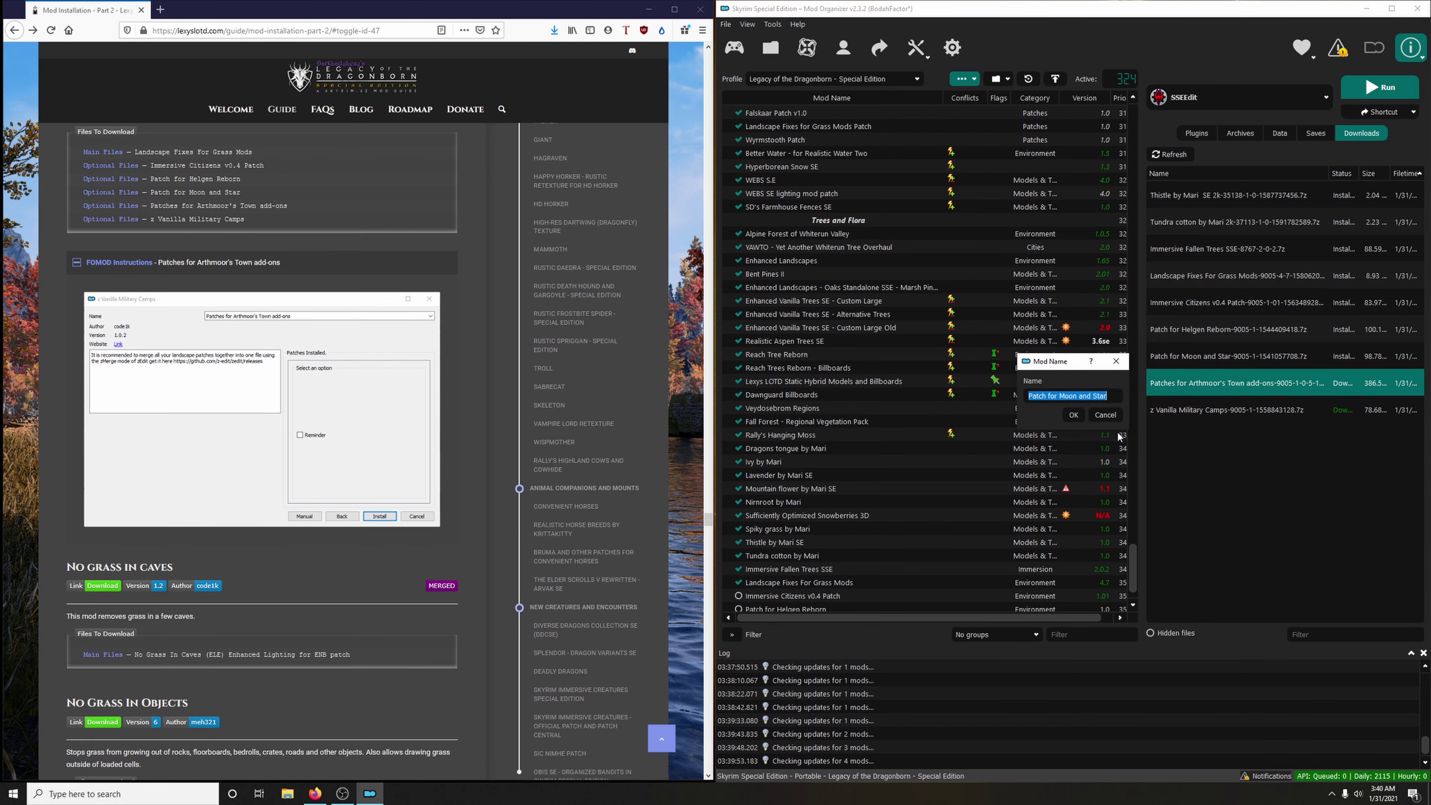
left_click(1114, 397)
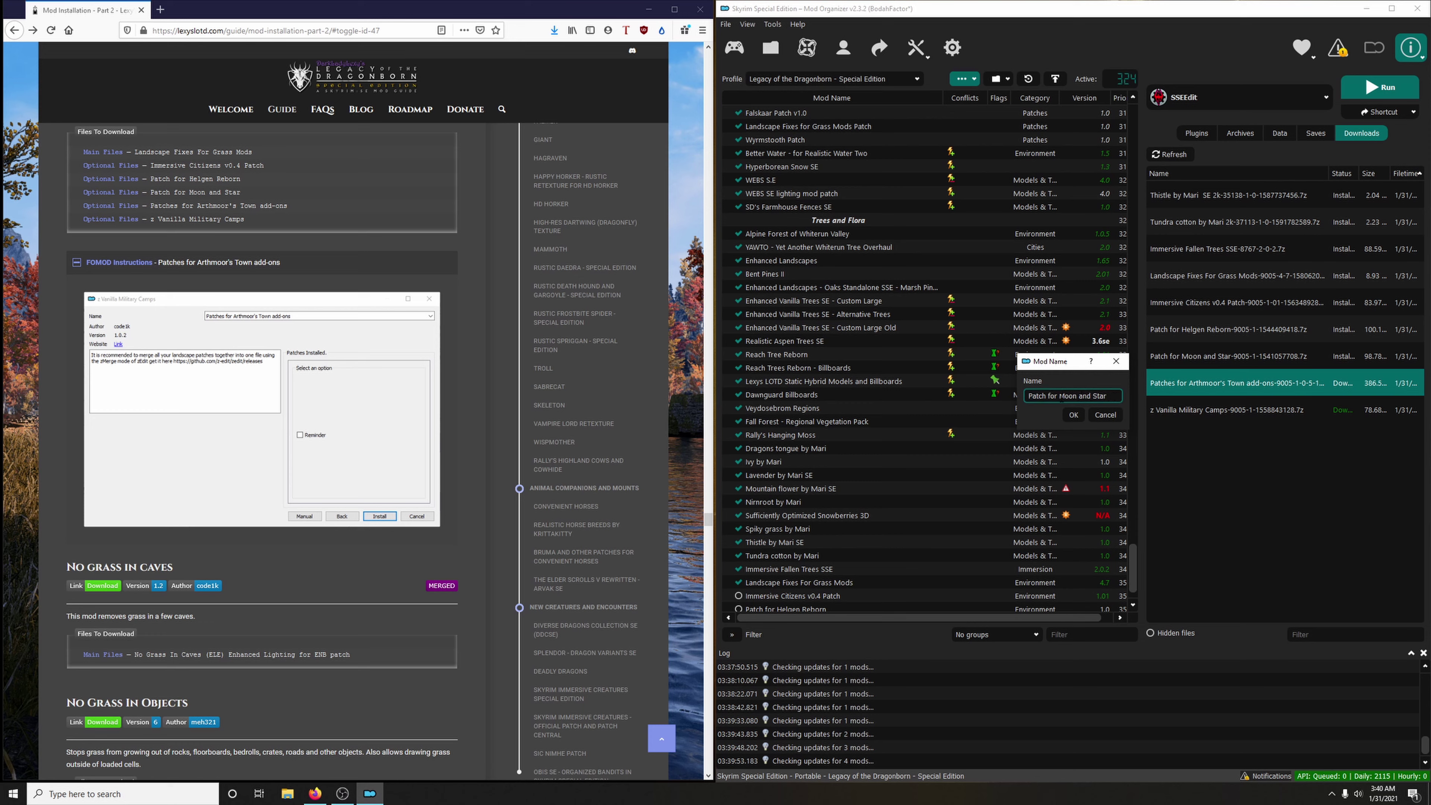
left_click_drag(1059, 396, 1109, 397)
type("Arthmoor's Town add0")
key("BackSpace")
type("-ons")
left_click(1073, 414)
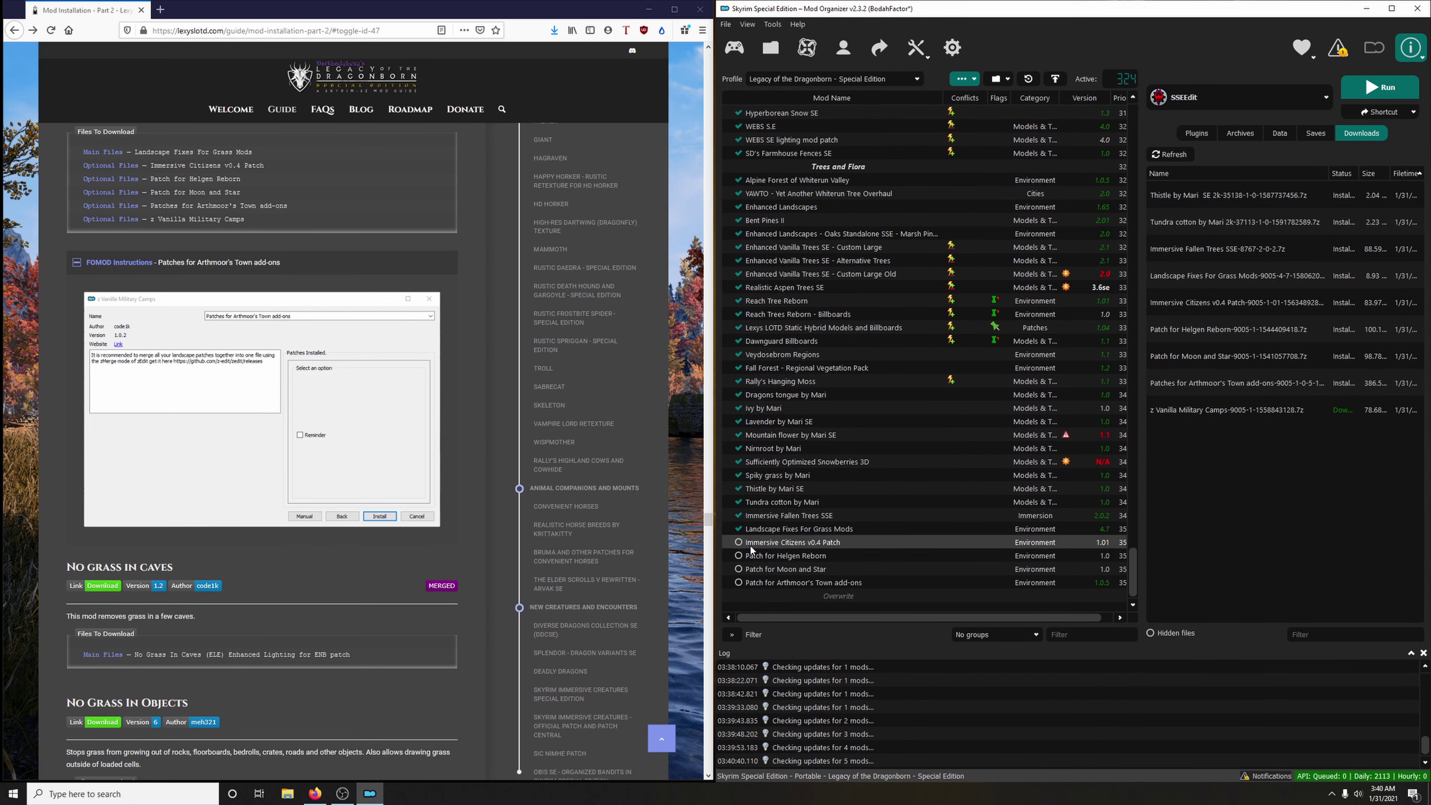
Enable the Immersive Citizens v0.4, Helgen Reborn, Moon and Star, and Arthmoor's Town add-ons patches in the mod list.
left_click(738, 542)
left_click(738, 555)
left_click(738, 570)
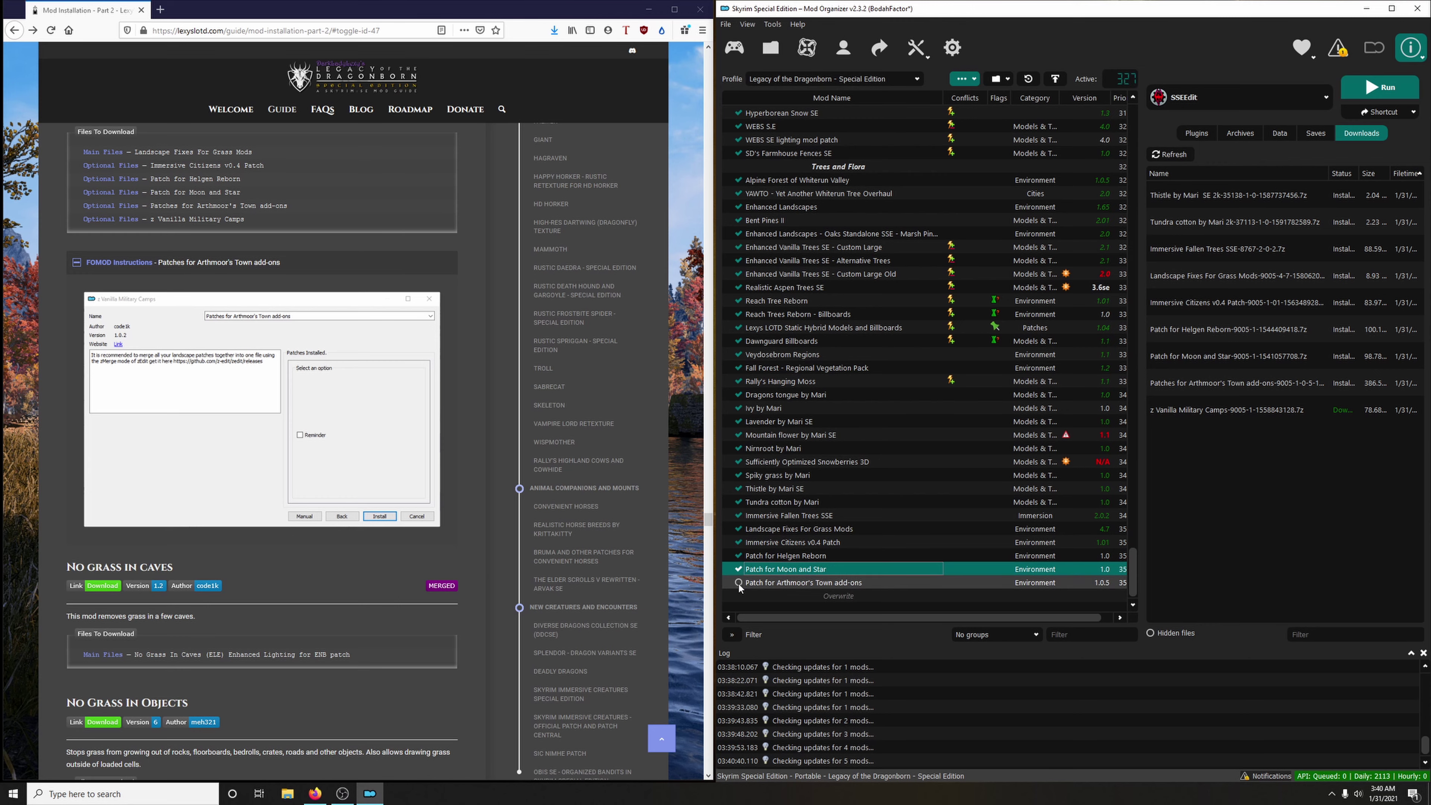
left_click(738, 583)
Delete all already installed archives from the downloads list and collapse the guide's FOMOD instructions.
right_click(1301, 355)
left_click(1341, 451)
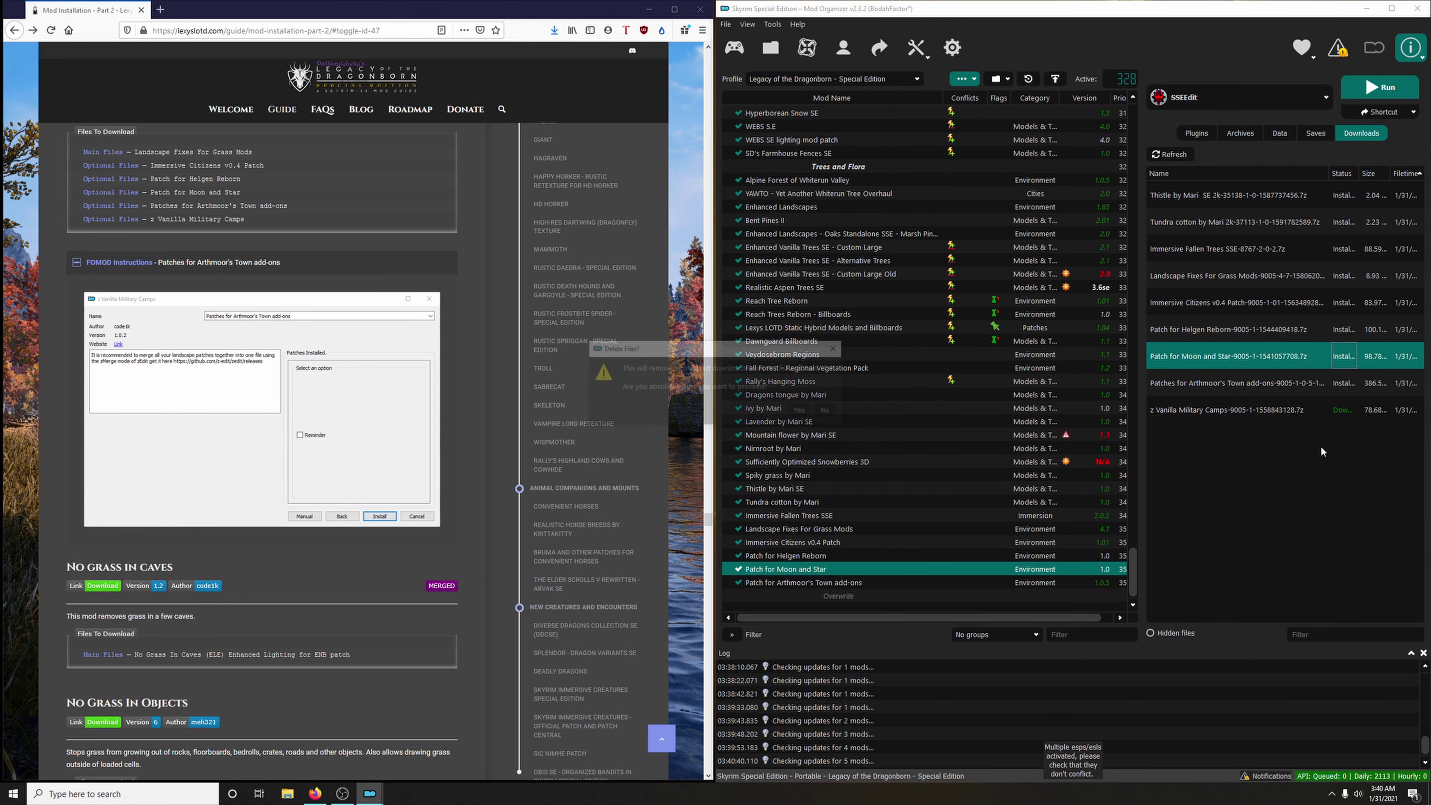
left_click(812, 415)
left_click(375, 263)
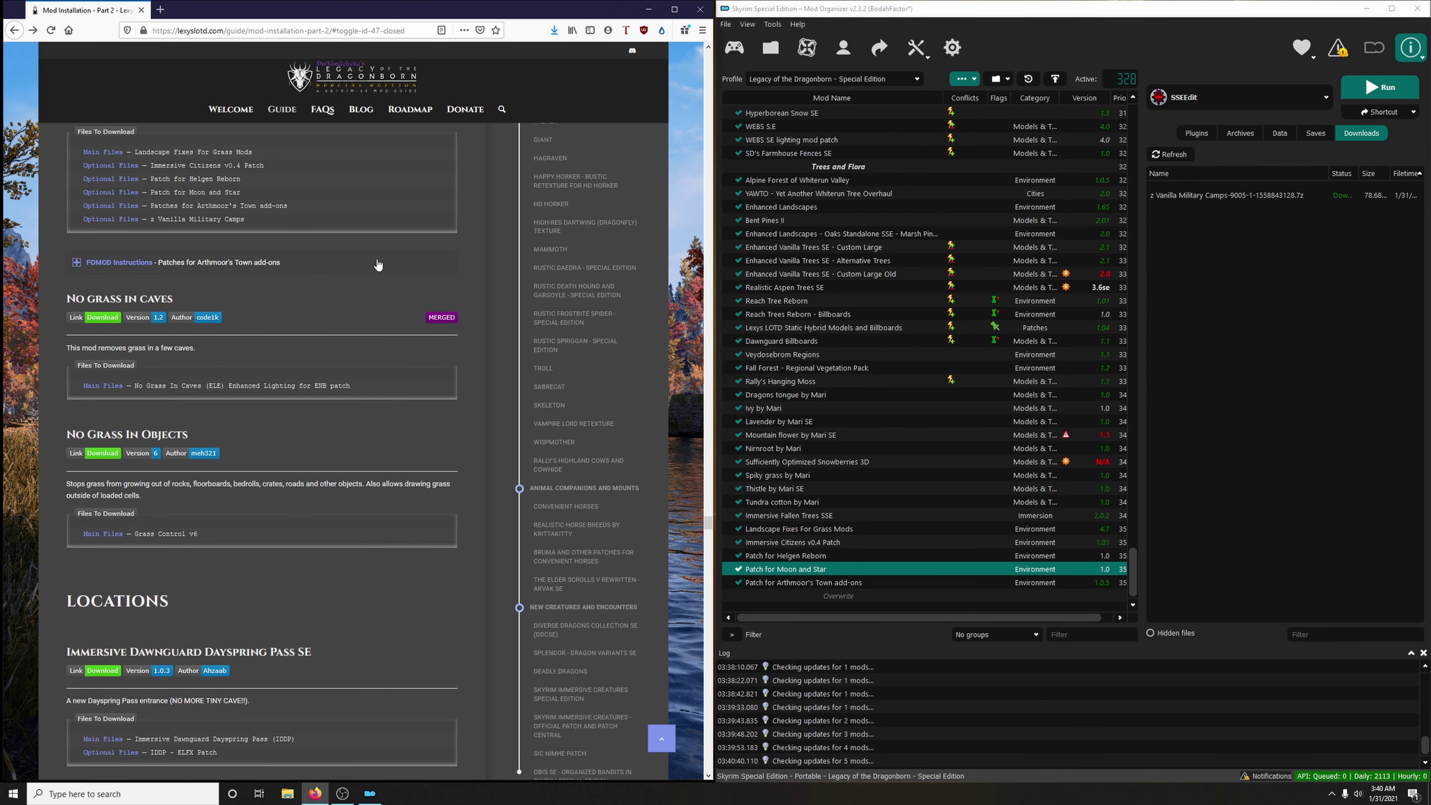
Download the main file No Grass In Caves (ELE) Enhanced Lighting for ENB patch with the mod manager, and close the Nexus page.
scroll(346, 274, "down", 1)
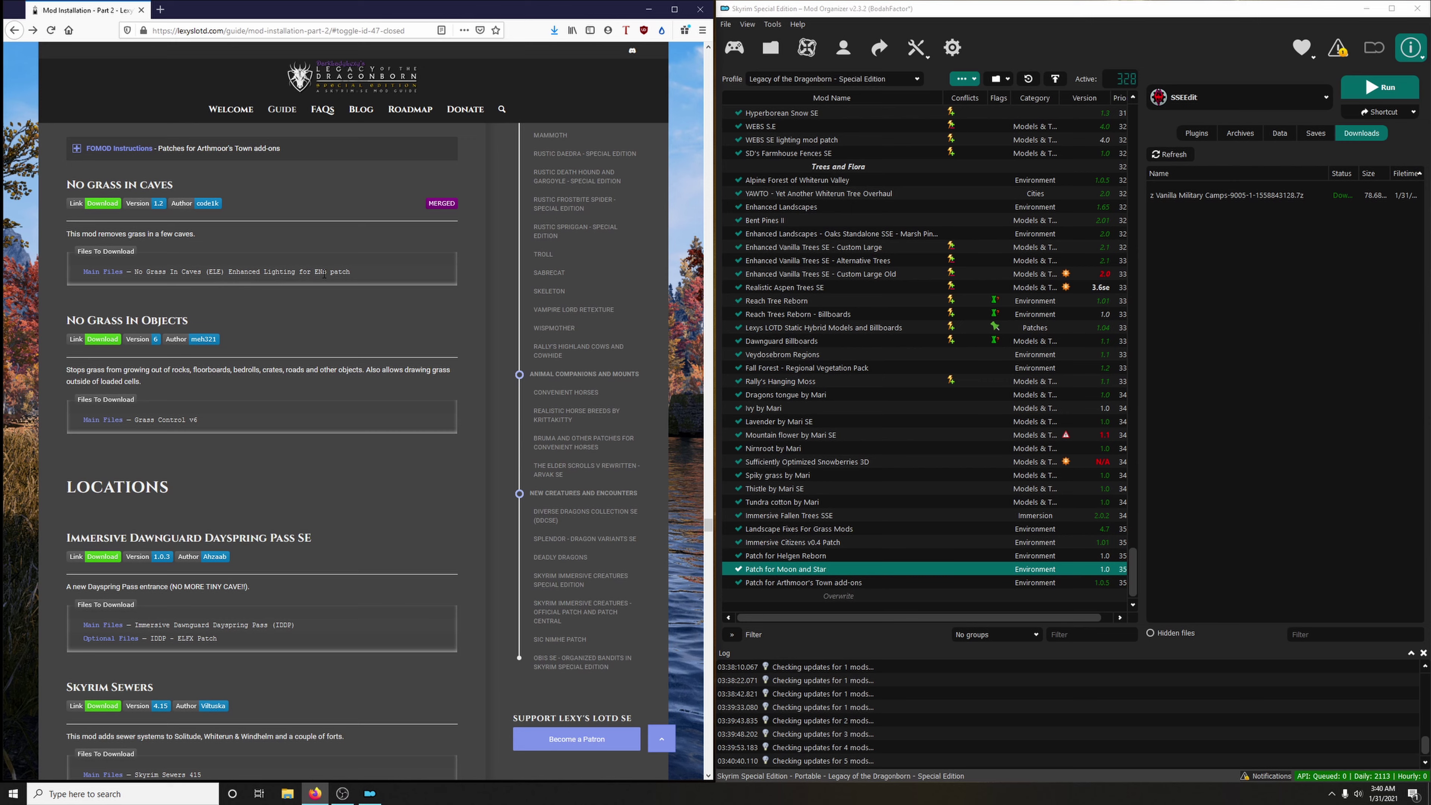
left_click(103, 203)
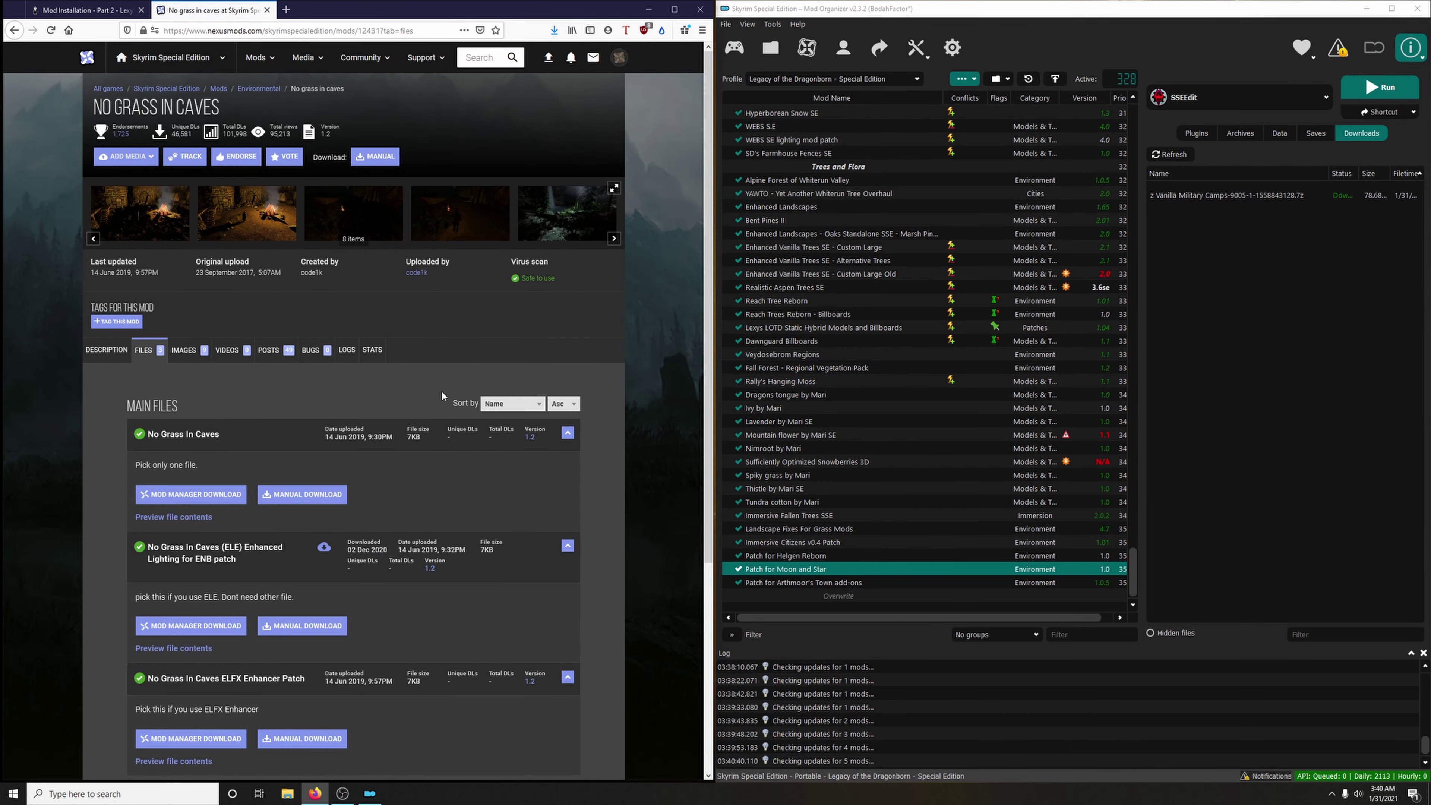
scroll(441, 391, "down", 4)
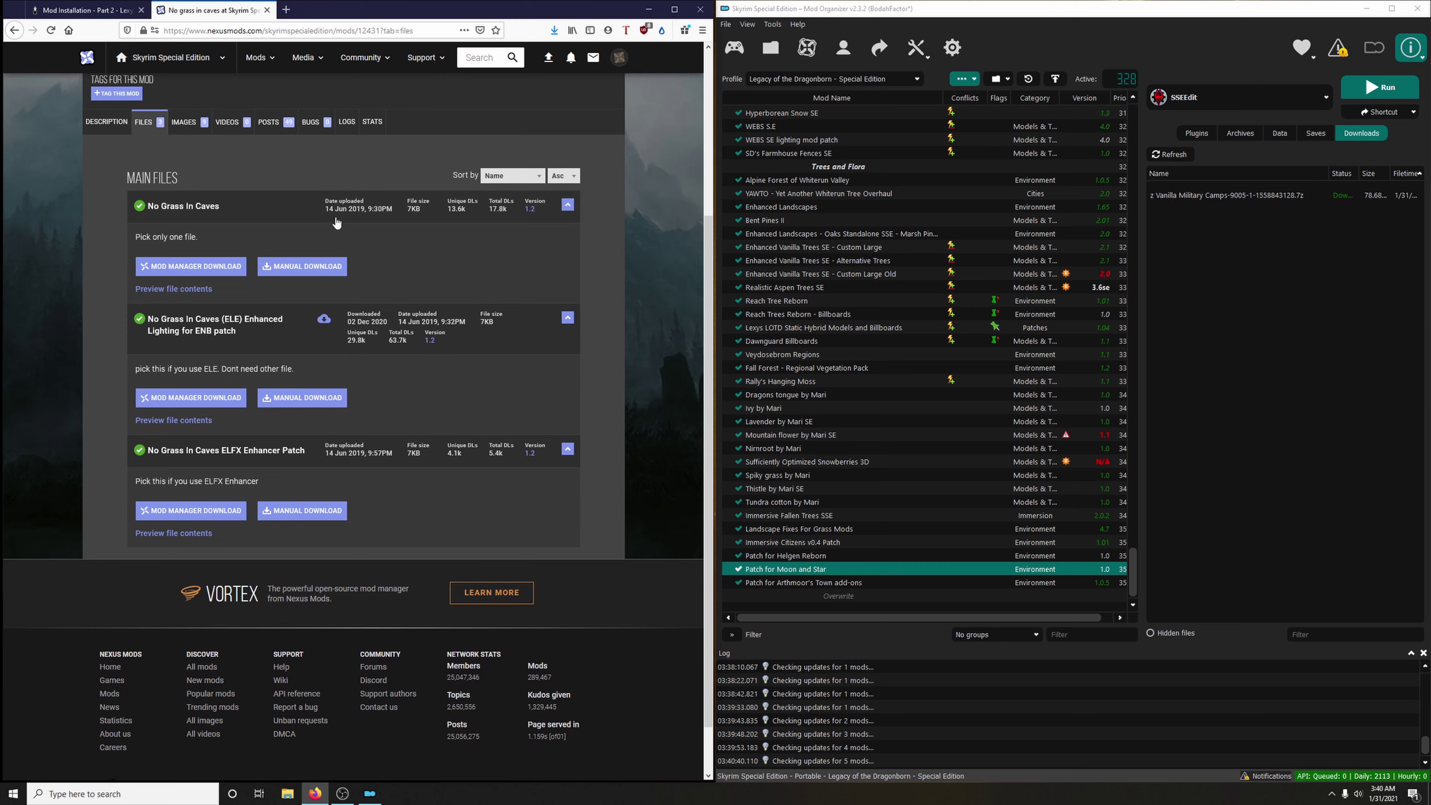
left_click(219, 398)
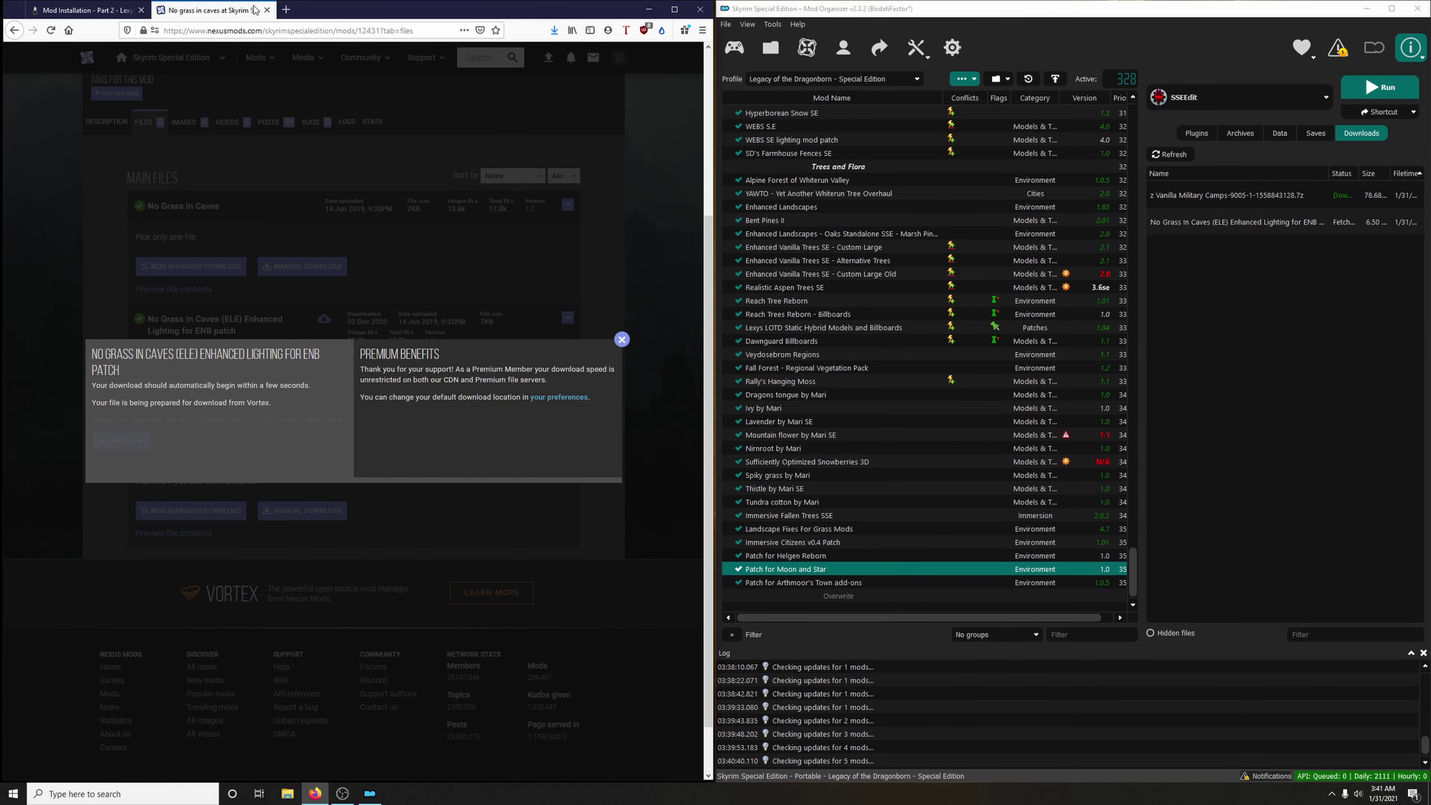
left_click(265, 12)
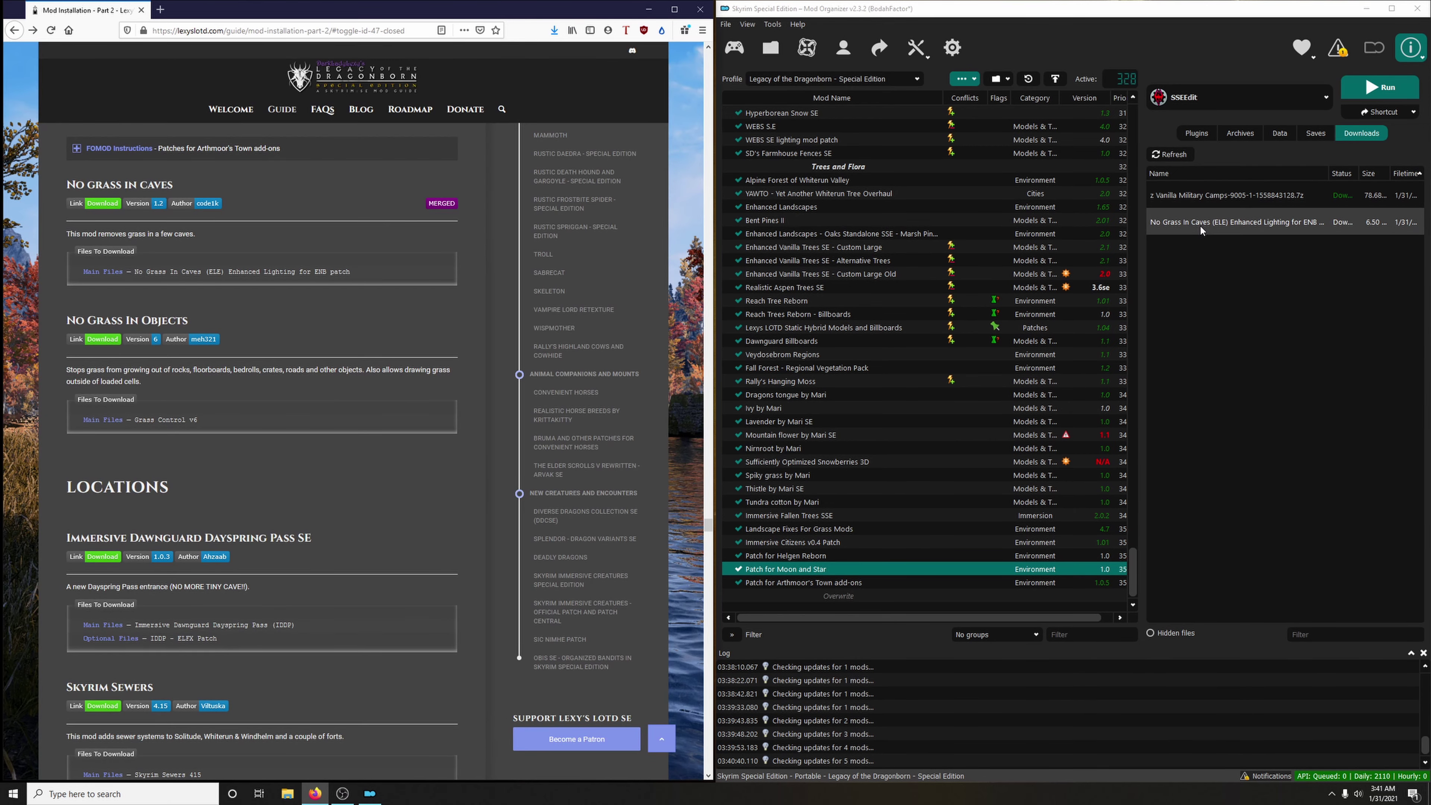
Install the z Vanilla Military Camps download as a separate mod named z Vanilla Military Camps and enable it.
double_click(1167, 195)
left_click(1171, 389)
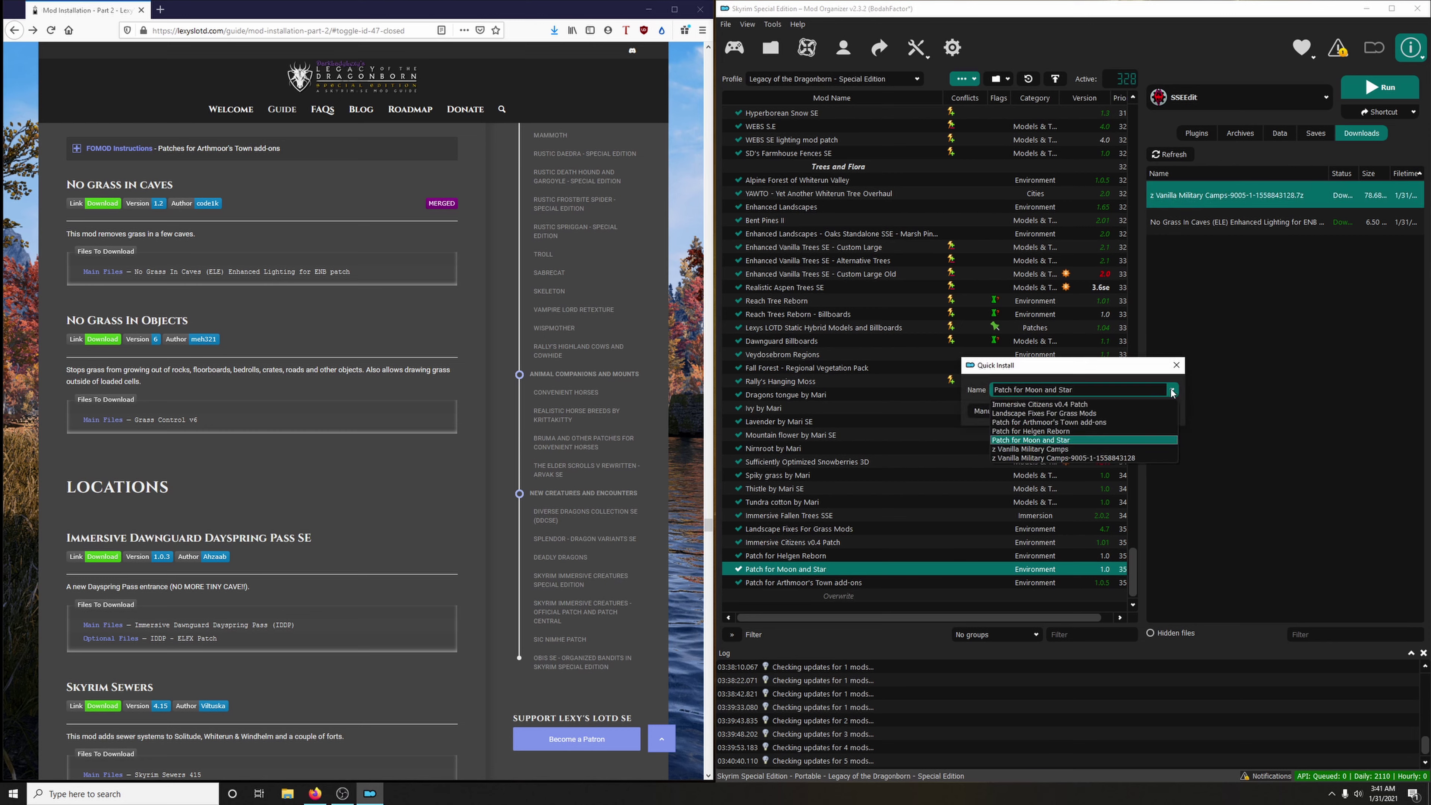
left_click(1071, 449)
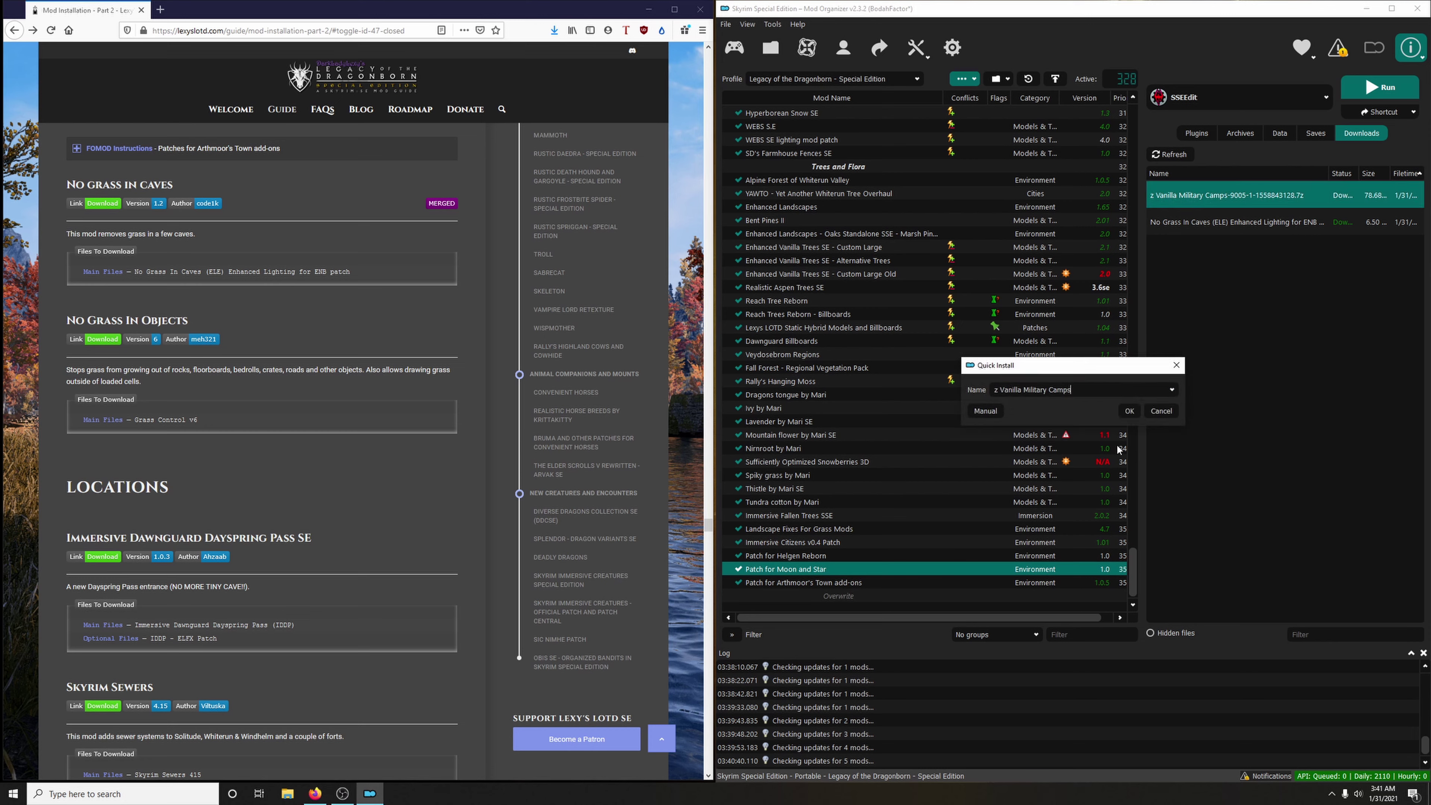
left_click(1126, 413)
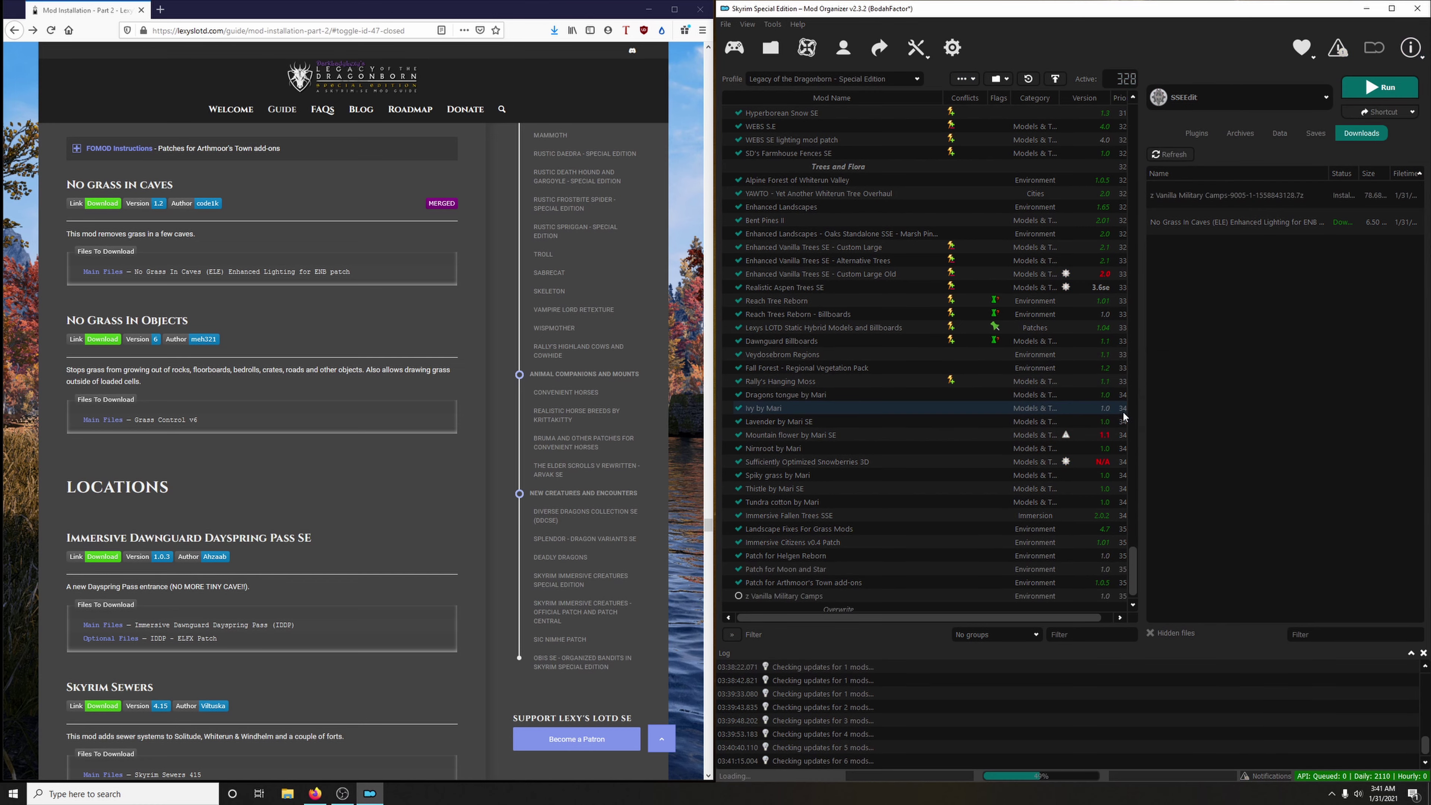
left_click(738, 596)
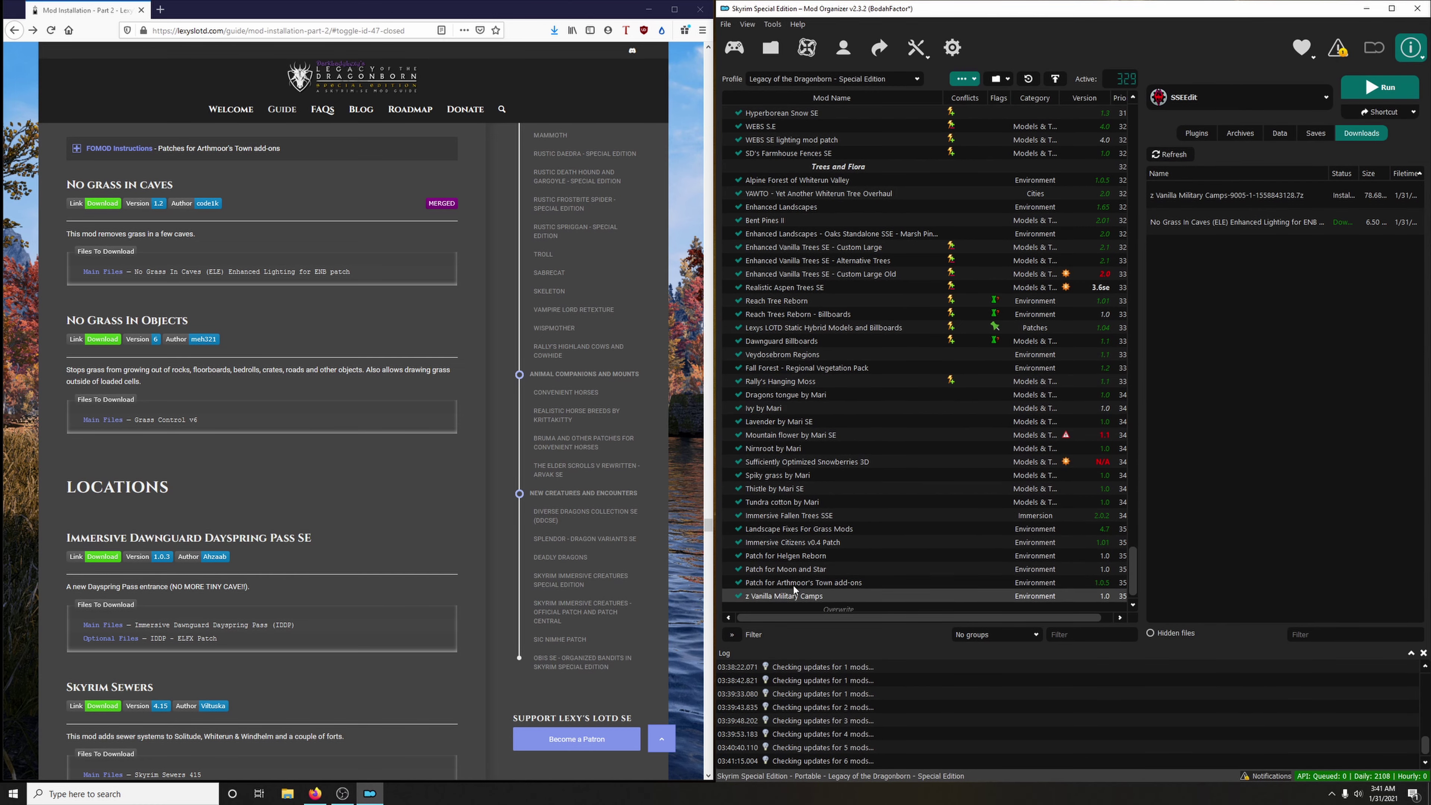
Install the No Grass In Caves download under its suggested name and enable the mod.
double_click(1191, 229)
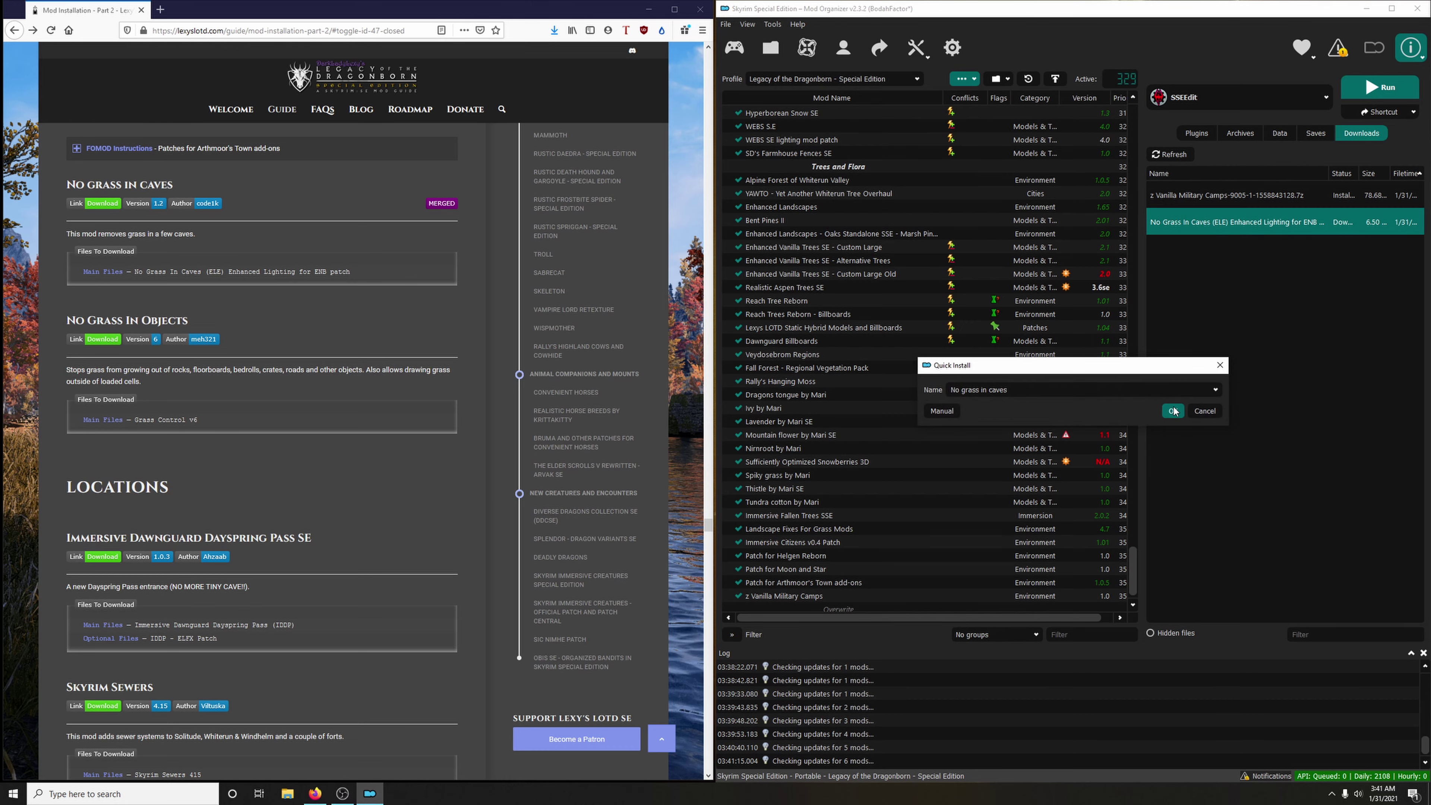
left_click(1170, 411)
left_click(738, 583)
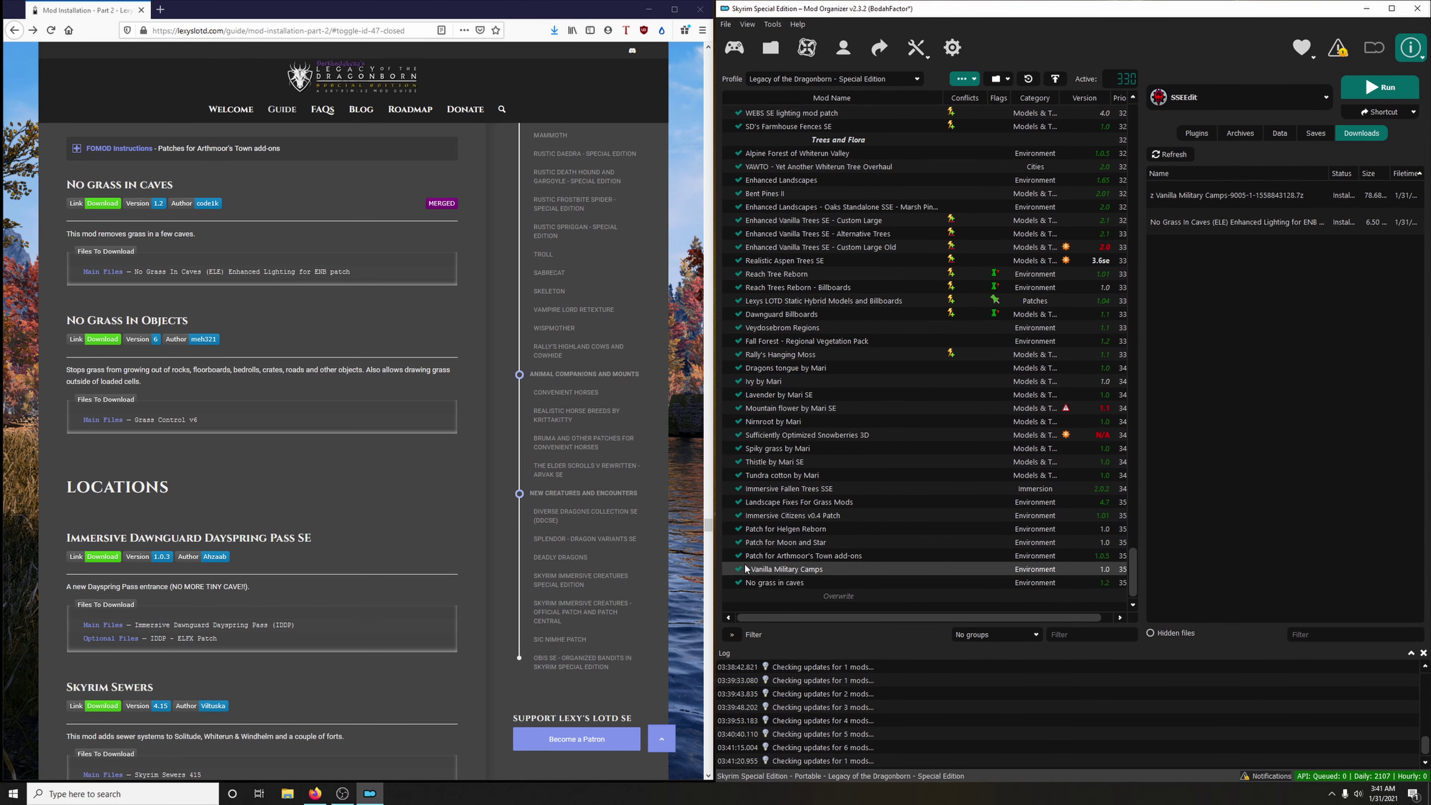
scroll(244, 455, "down", 3)
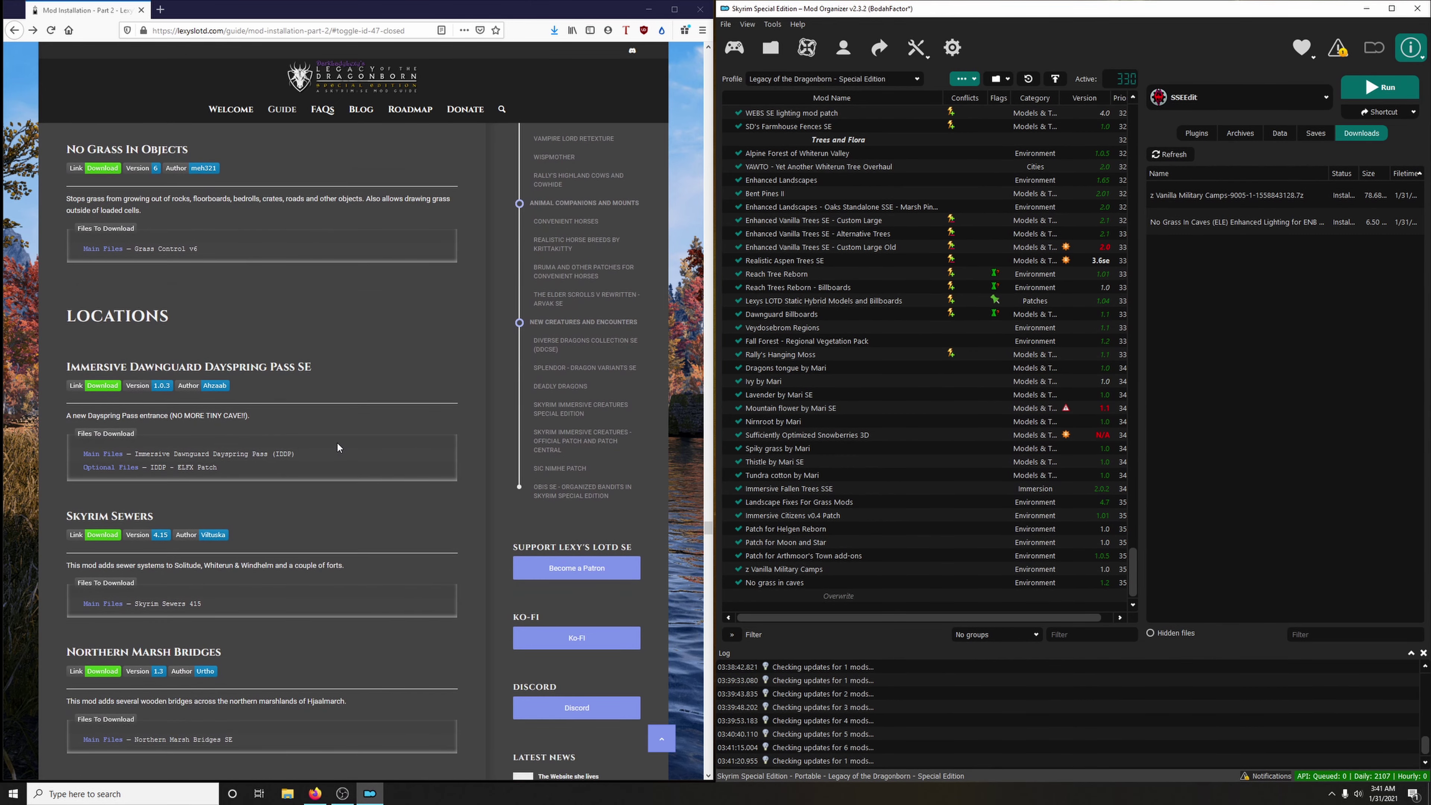
scroll(338, 443, "down", 2)
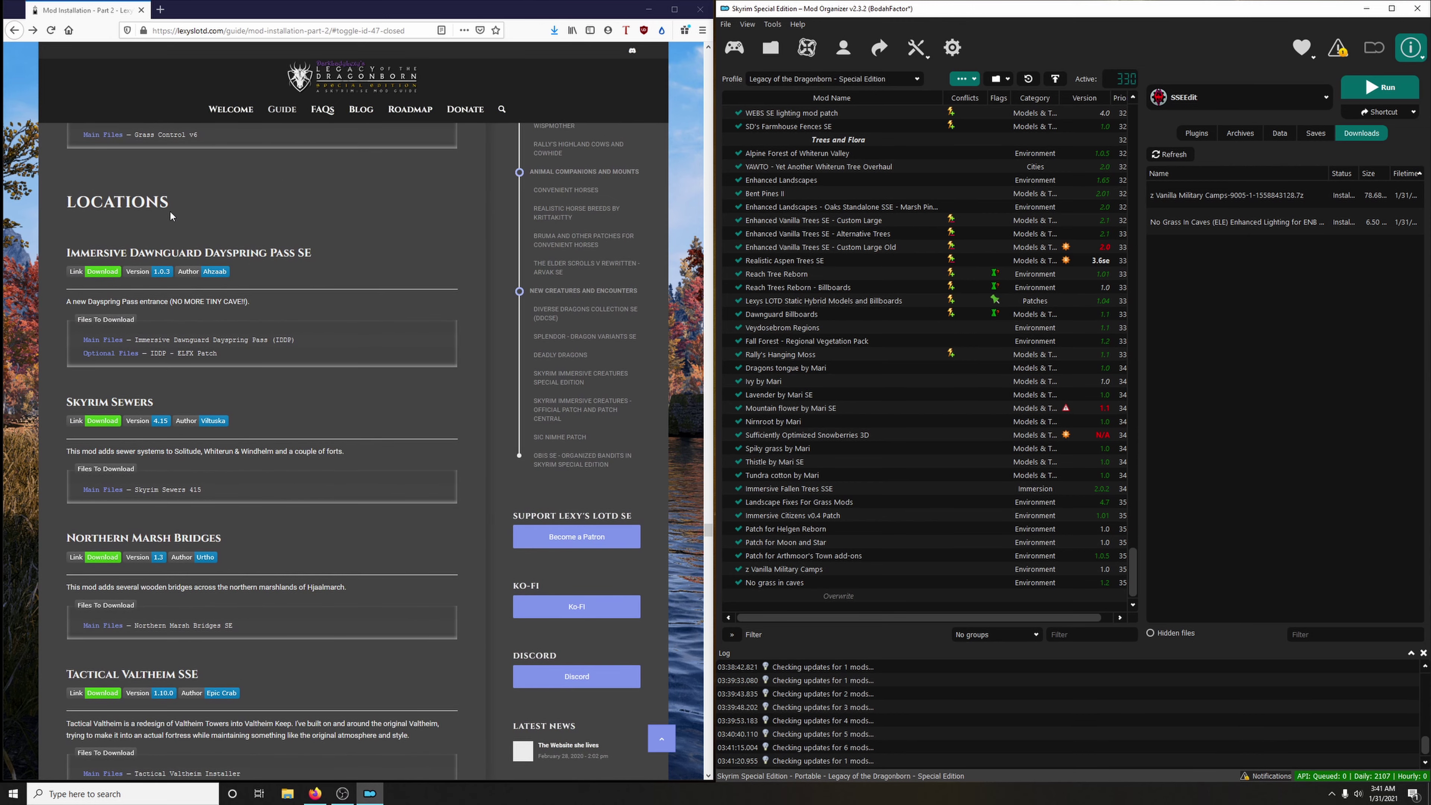